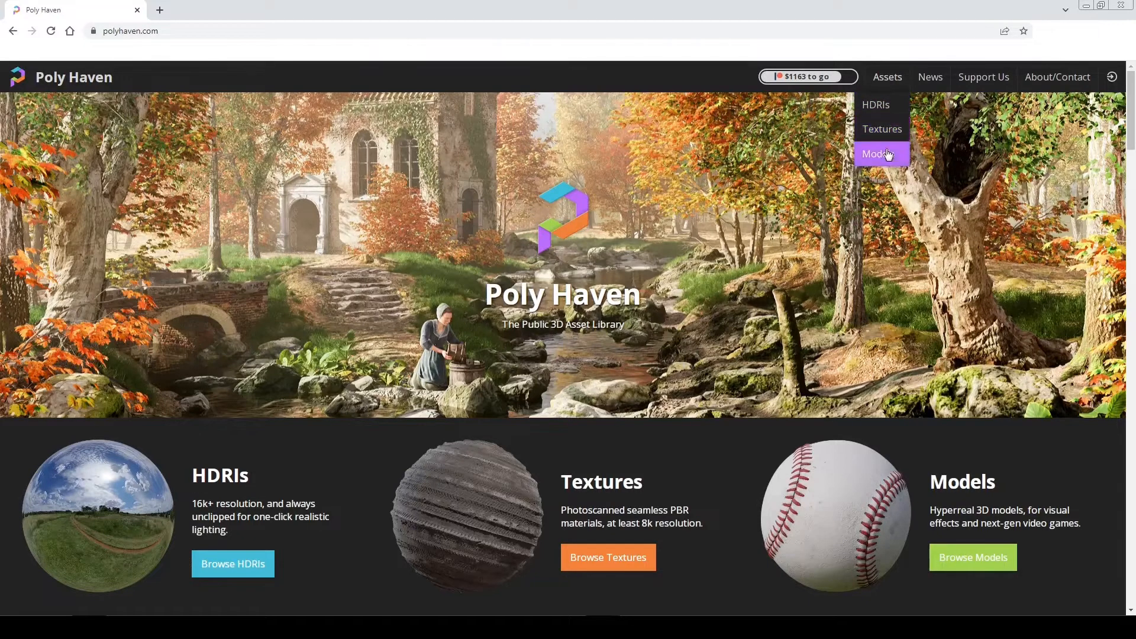
# Step: Find the Provence Studio HDRI among the indoor HDRIs by searching "provence" and download it as 4K EXR
pyautogui.click(888, 110)
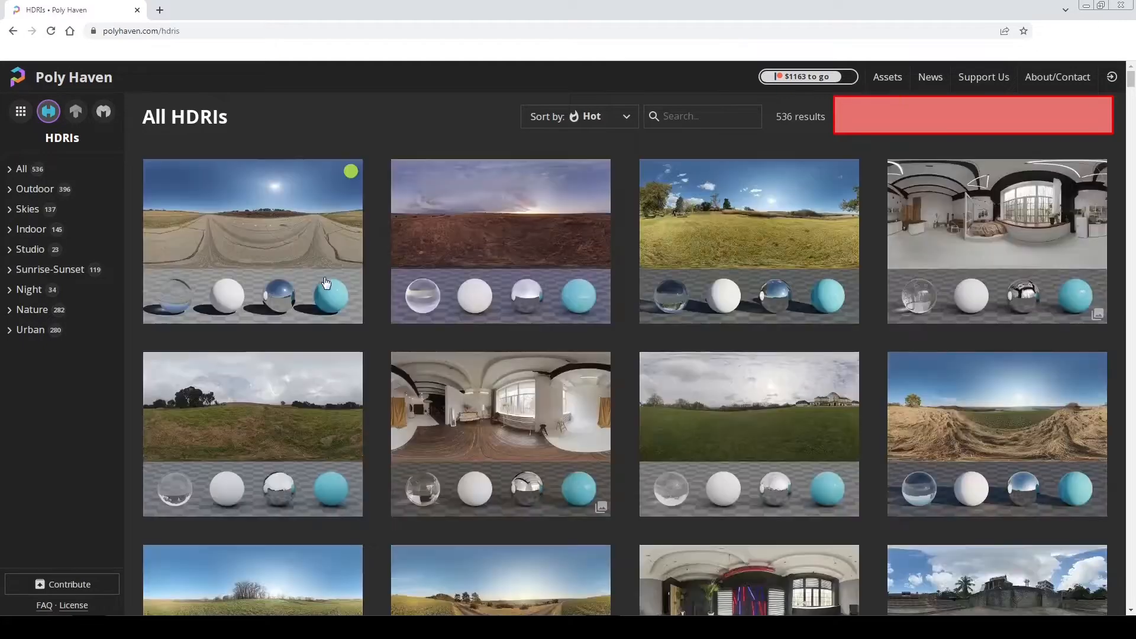
pyautogui.click(27, 233)
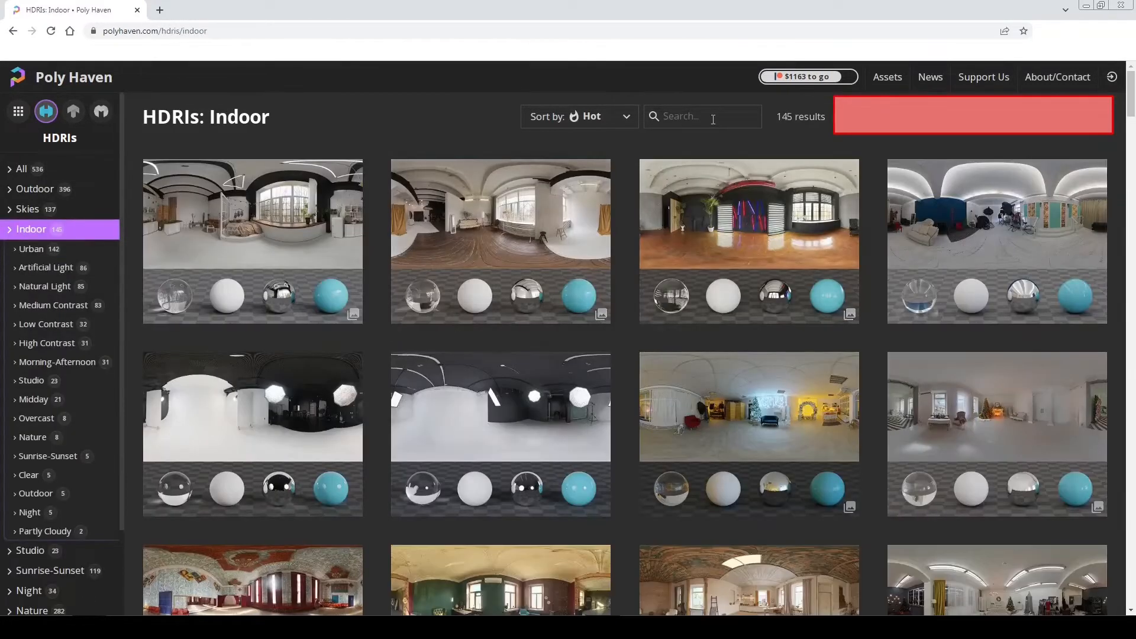
pyautogui.click(713, 118)
pyautogui.write('prov')
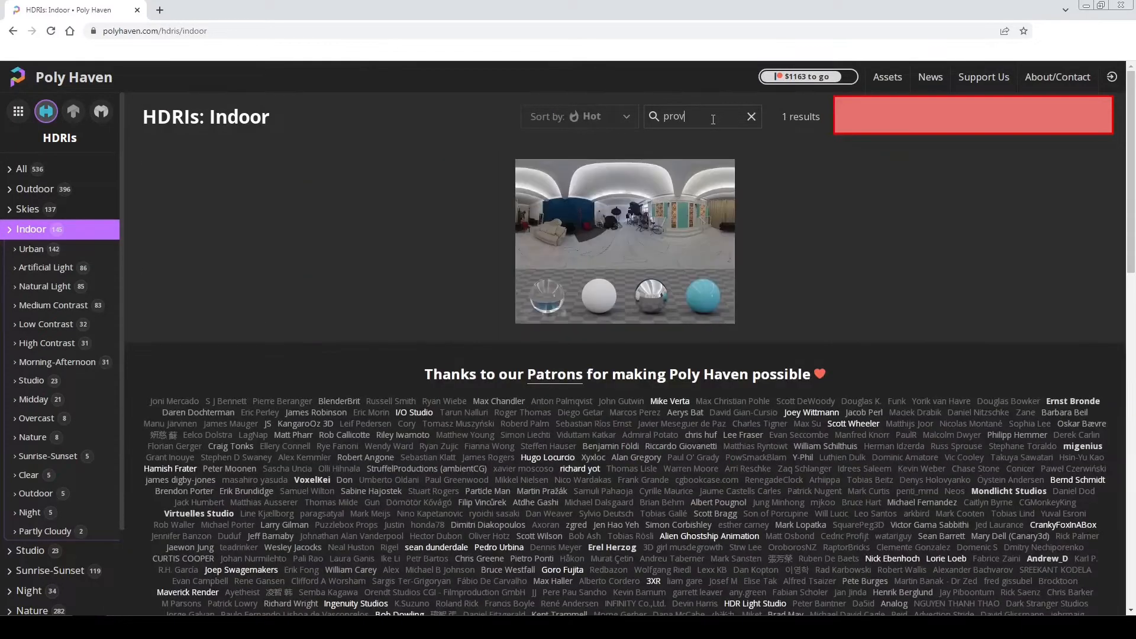
pyautogui.write('ence')
pyautogui.click(621, 213)
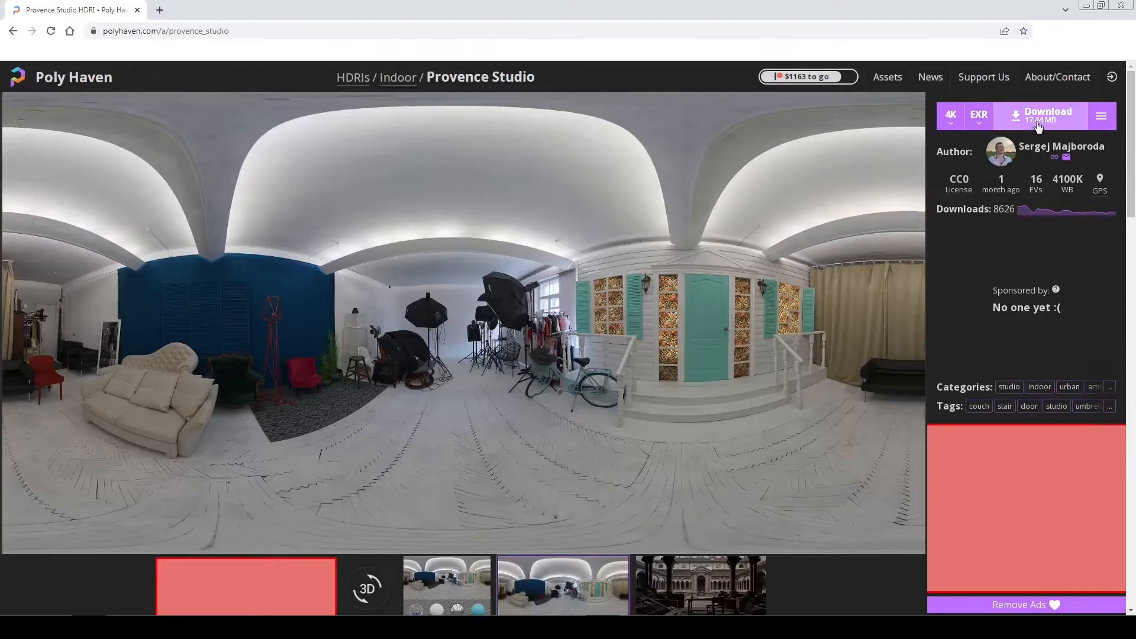
pyautogui.click(1037, 118)
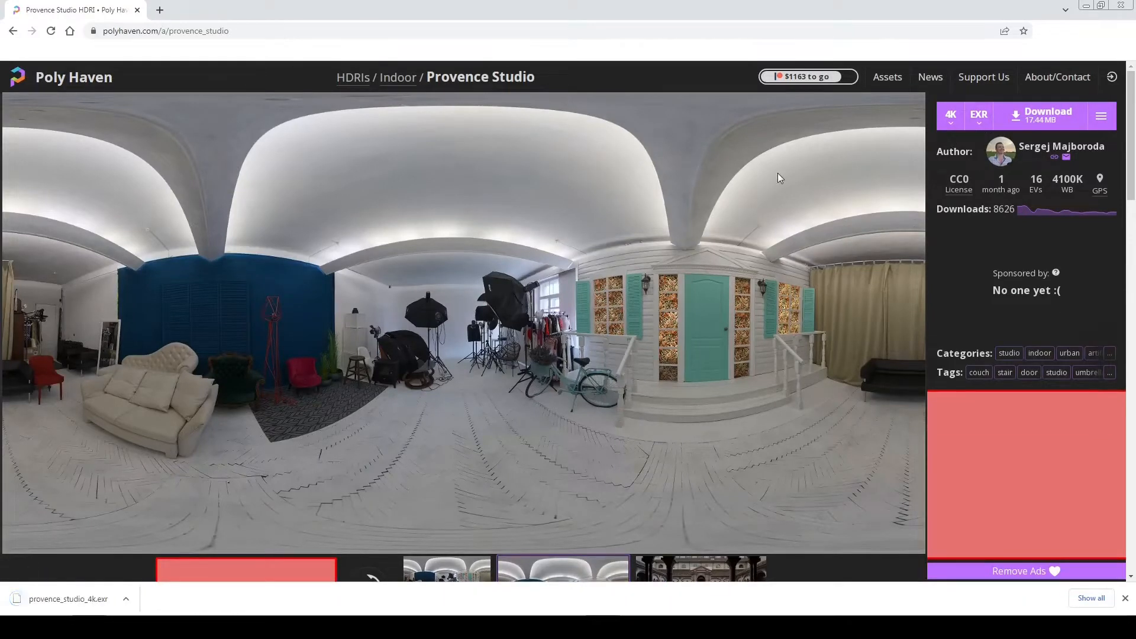
# Step: Open the Floor Tiles 02 texture from the Floor category and download its 4K Blender version
pyautogui.moveTo(886, 79)
pyautogui.click(882, 130)
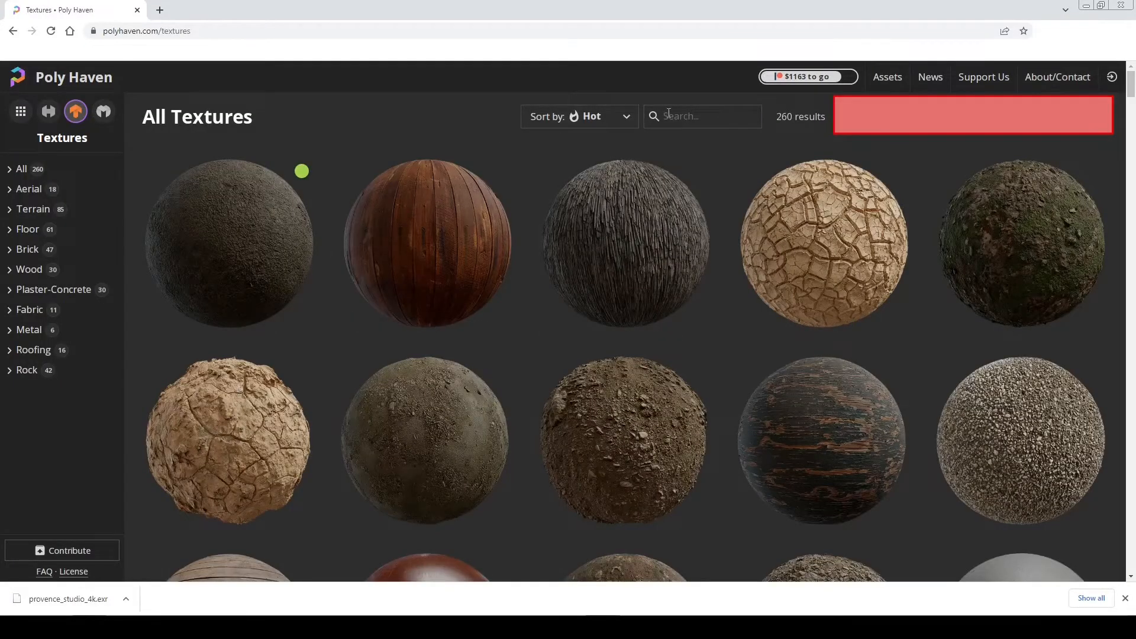
pyautogui.click(27, 229)
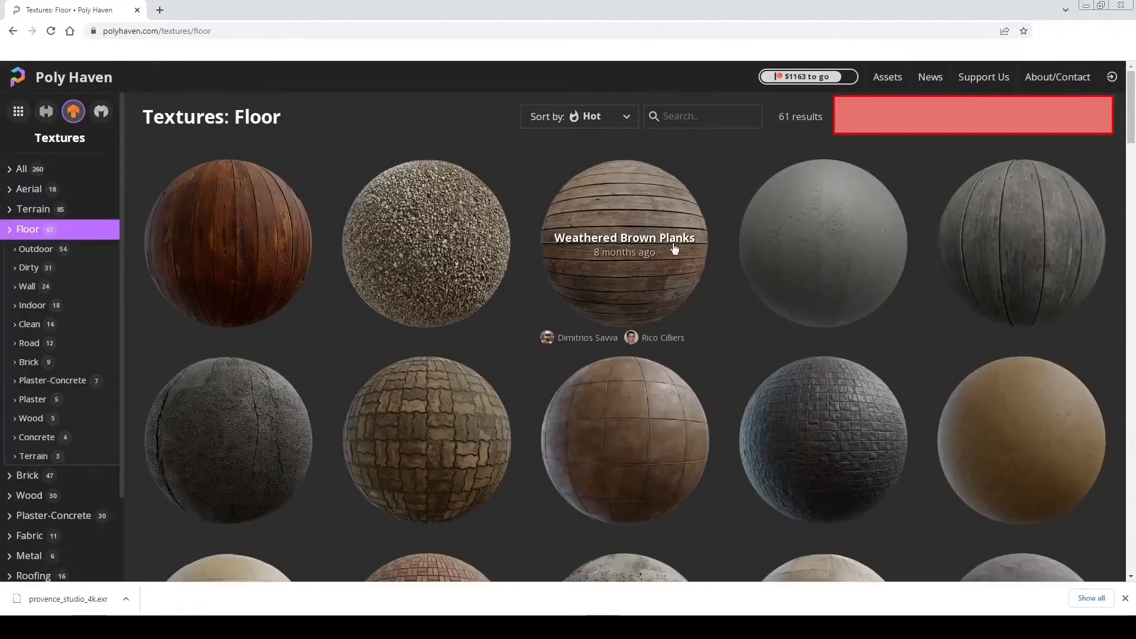
pyautogui.scroll(-5, 674, 249)
pyautogui.click(861, 319)
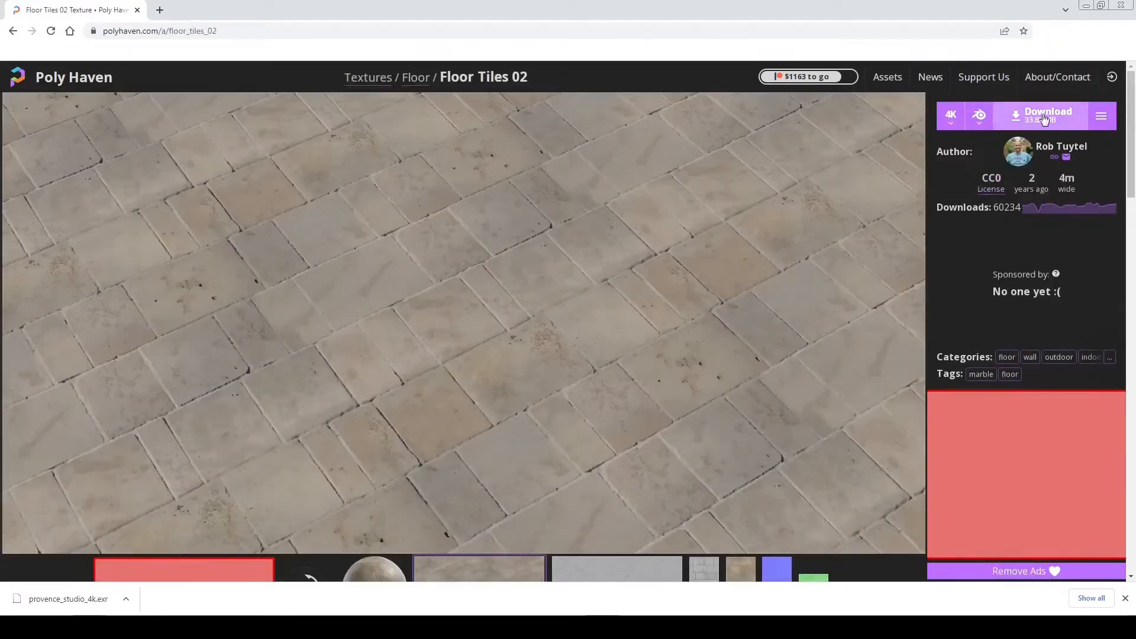
pyautogui.click(1061, 119)
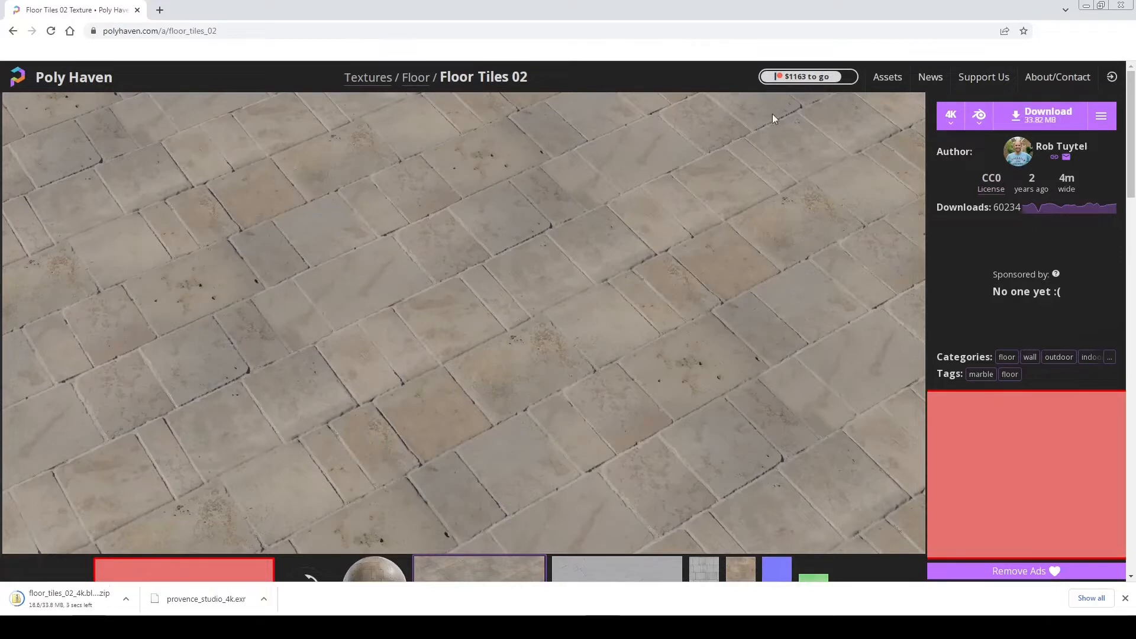
# Step: Find the Green Chair 01 model in the Furniture category and download its 4K Blender version
pyautogui.click(887, 78)
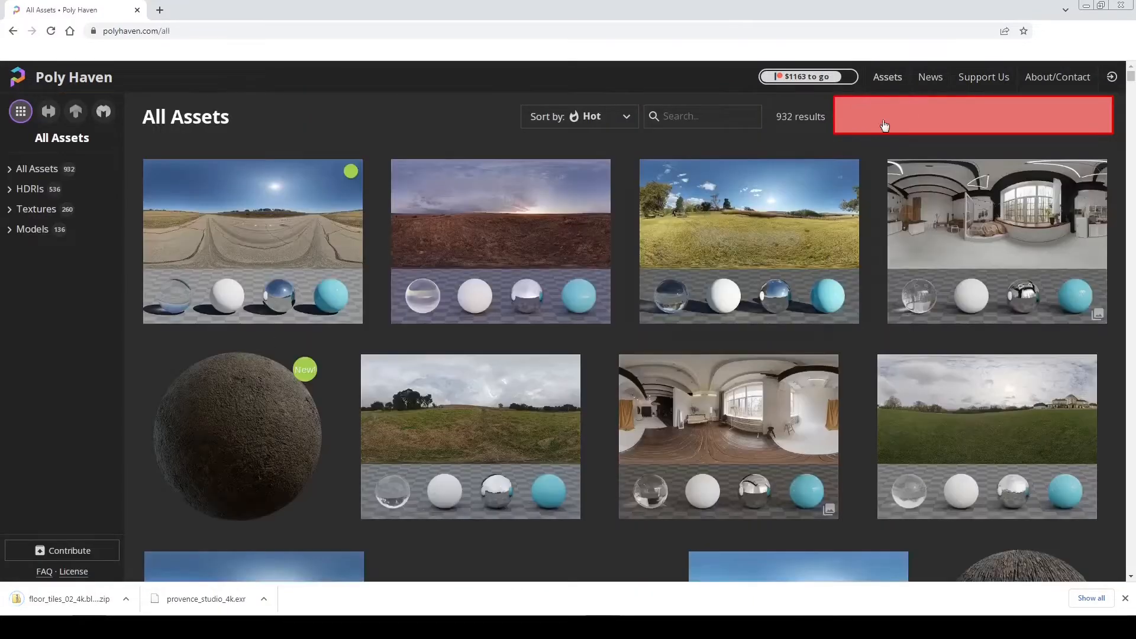
pyautogui.click(880, 154)
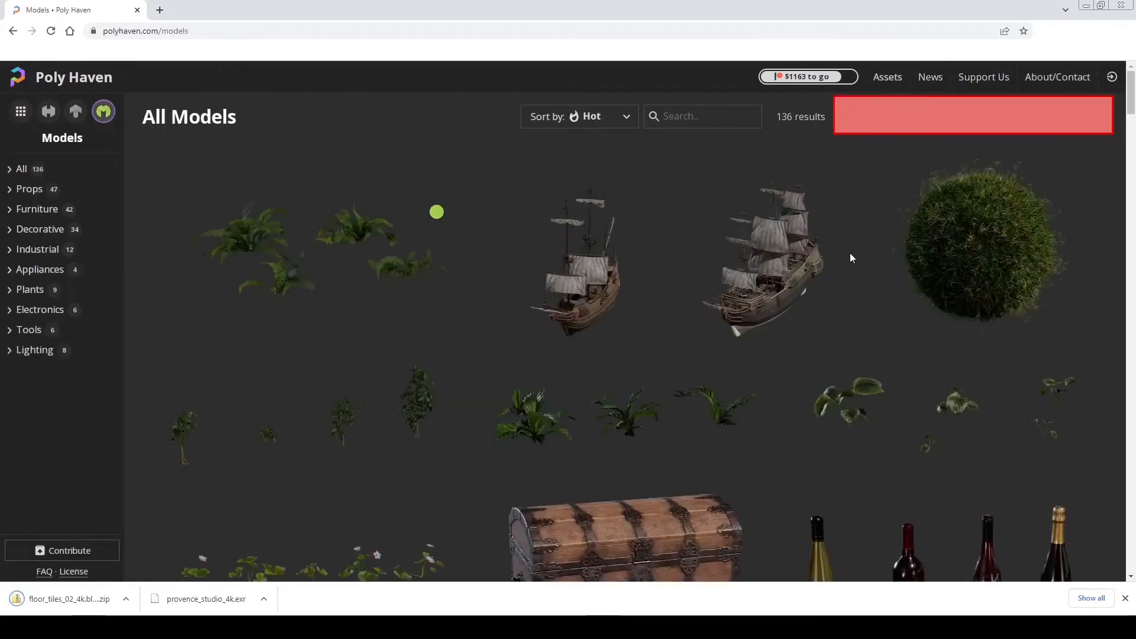
pyautogui.click(37, 209)
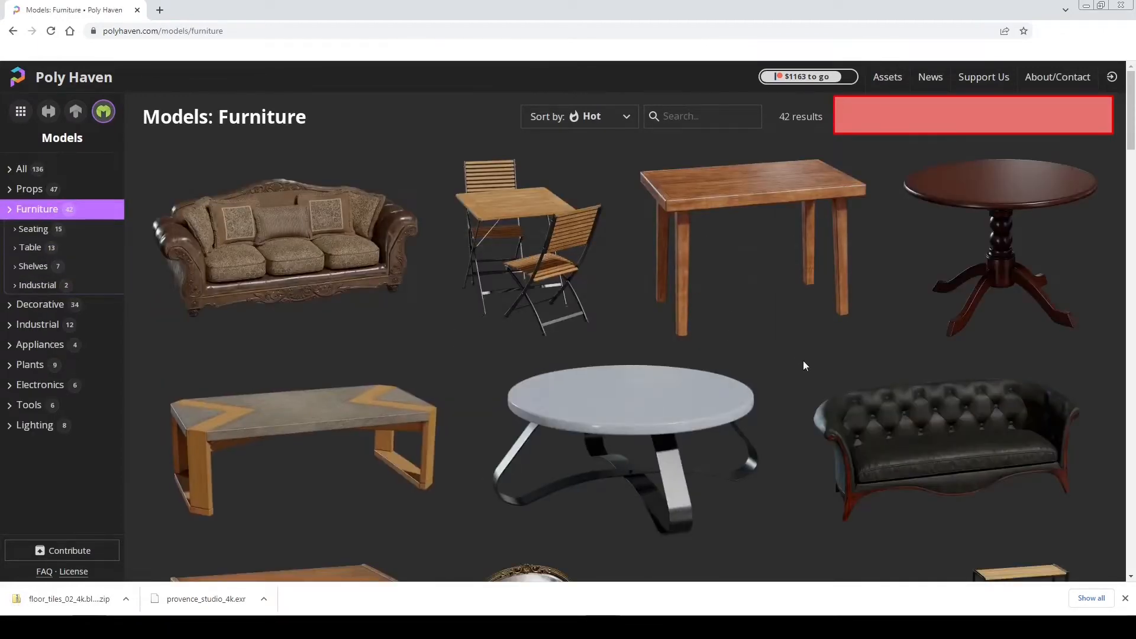
pyautogui.scroll(-1, 804, 361)
pyautogui.scroll(-9, 809, 371)
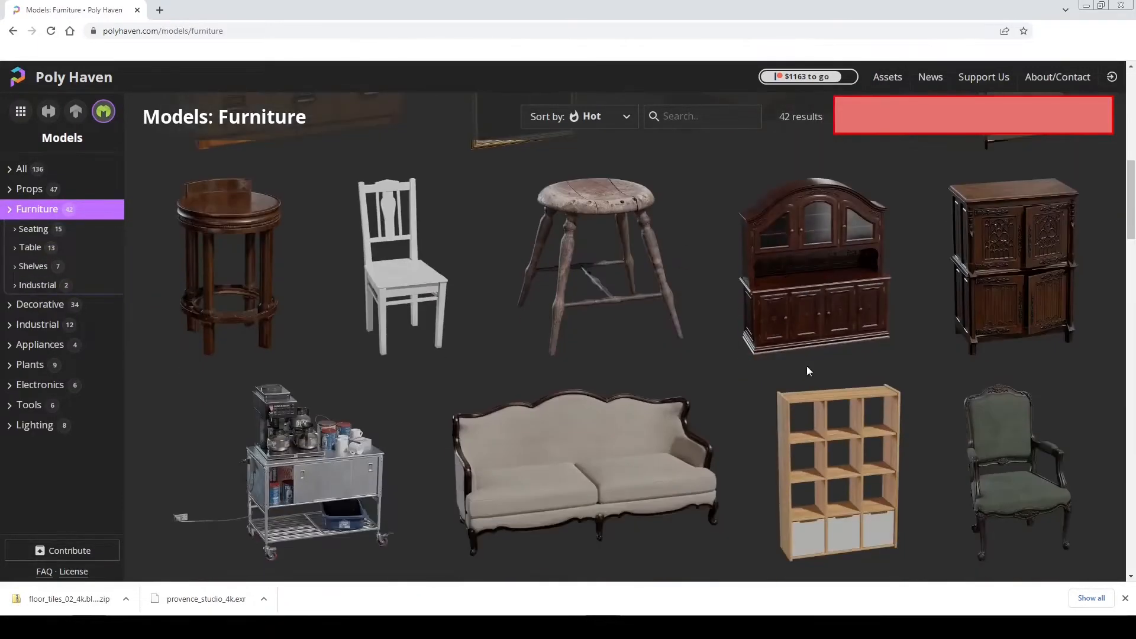
pyautogui.scroll(-3, 1001, 396)
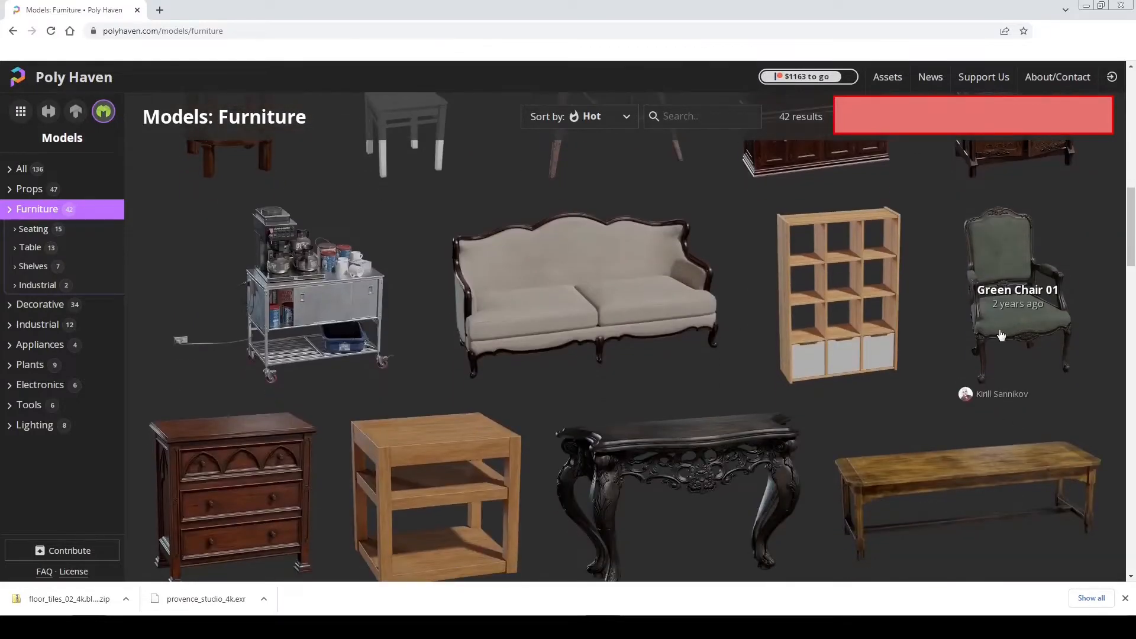
pyautogui.click(1005, 294)
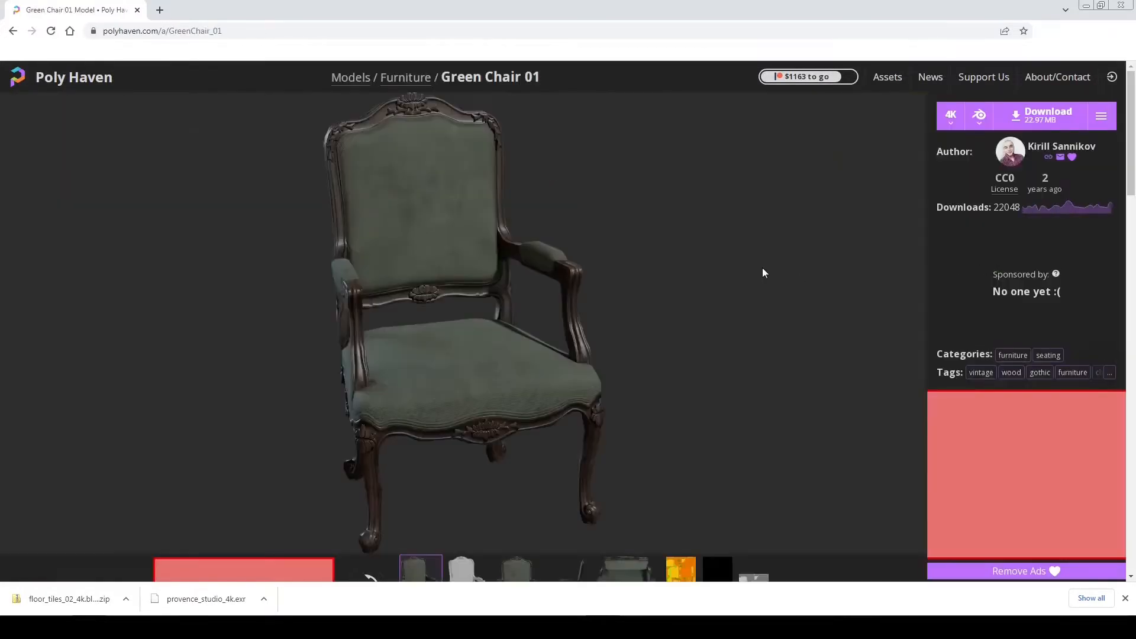
pyautogui.click(1058, 116)
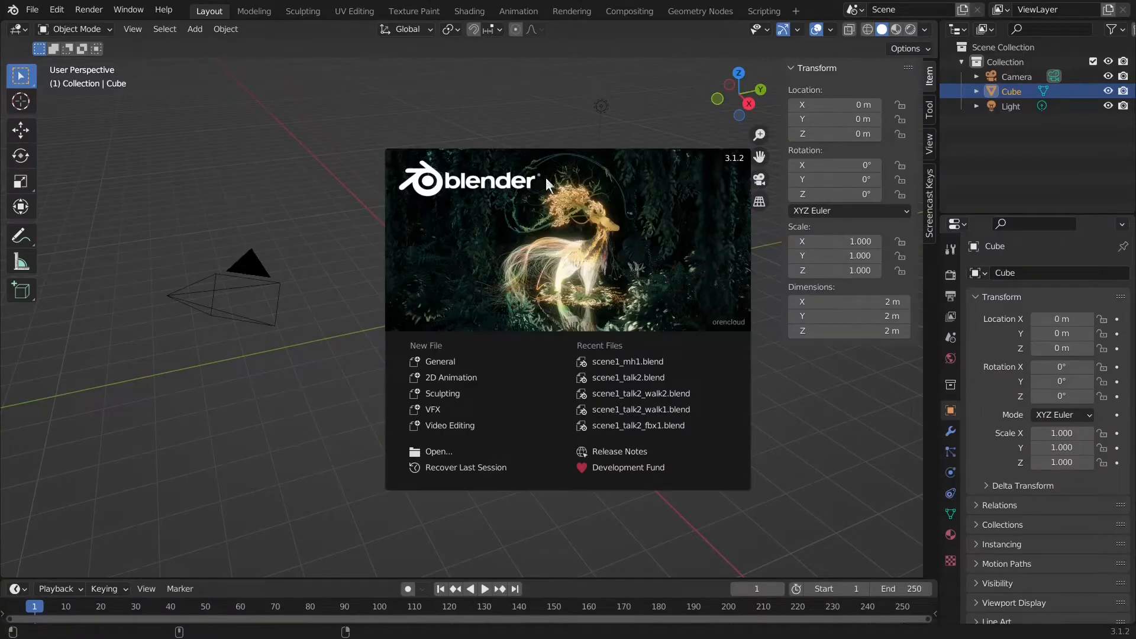
# Step: Switch to Blender, delete the default cube and assign an Environment Texture to the world background color
pyautogui.click(547, 184)
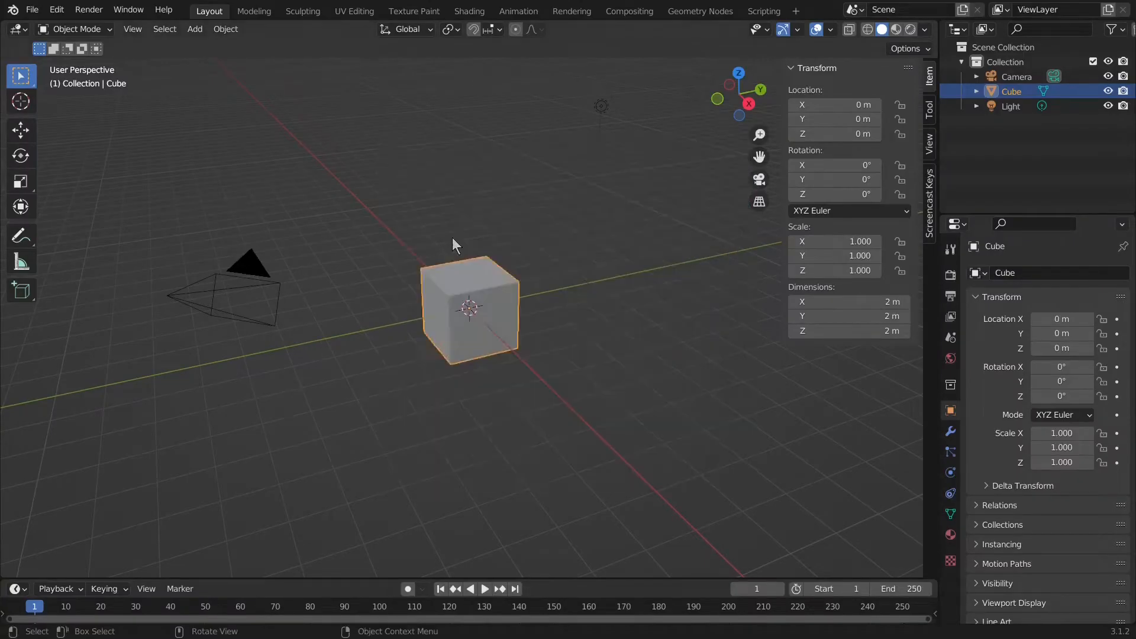
pyautogui.press('Delete')
pyautogui.click(951, 359)
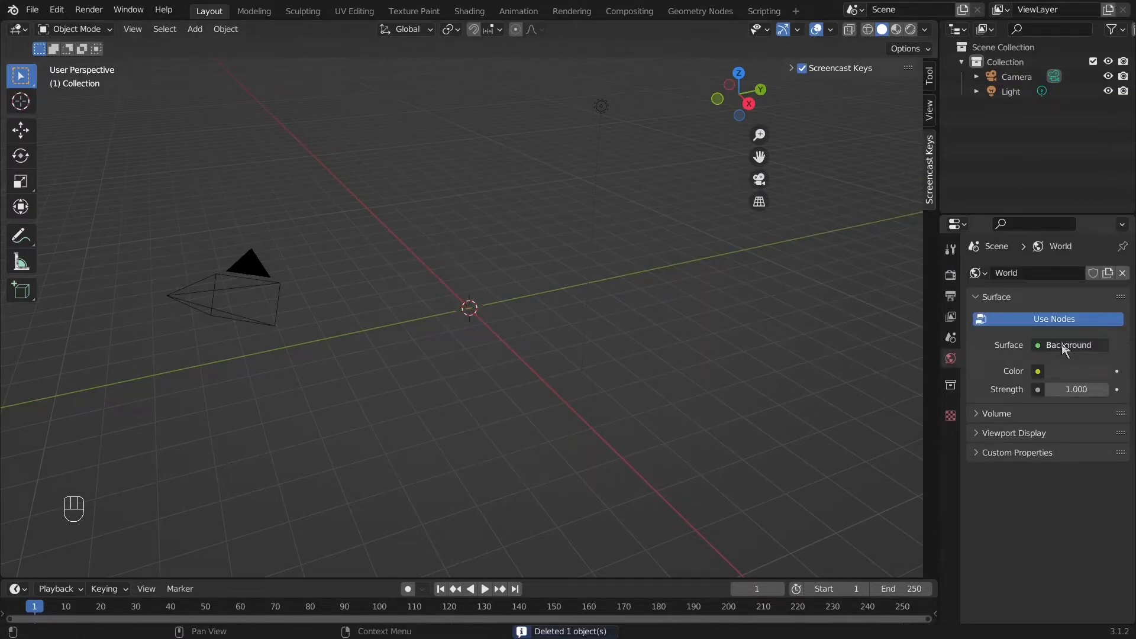
pyautogui.click(1038, 371)
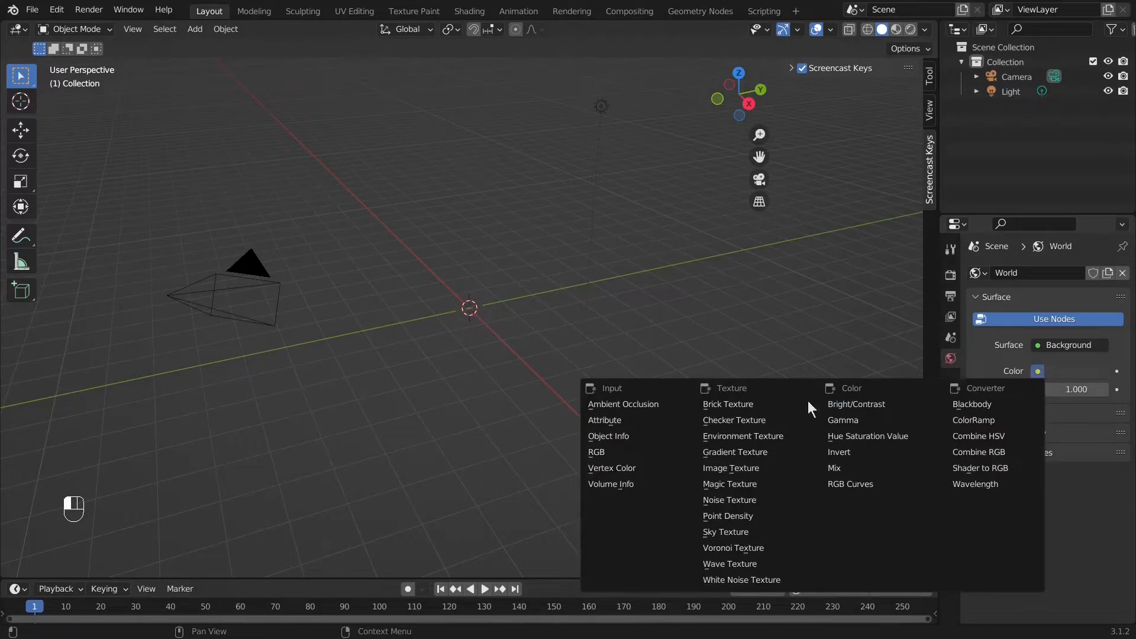
pyautogui.click(750, 437)
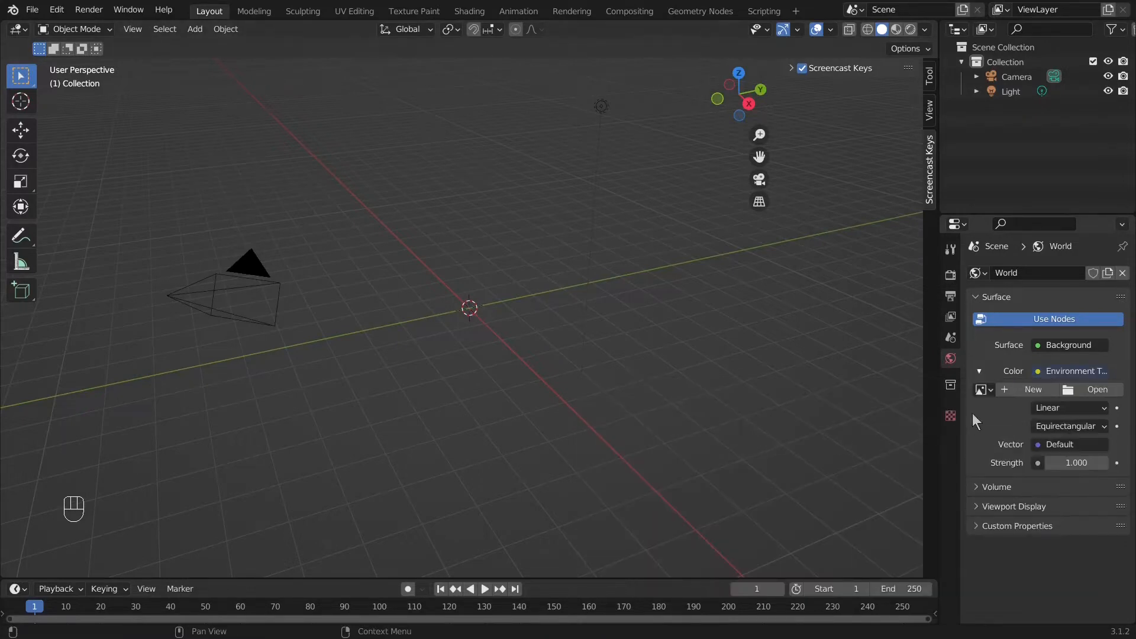
# Step: Load provence_studio_4k.exr from the scene\textures folder as the world's environment image
pyautogui.click(1099, 394)
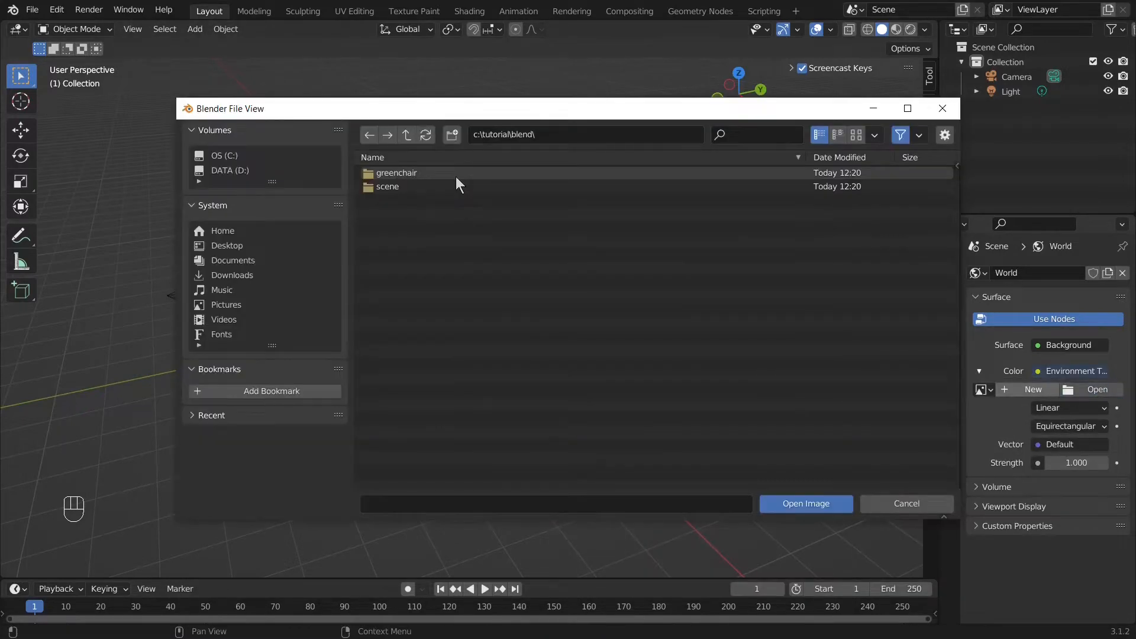
pyautogui.doubleClick(457, 187)
pyautogui.doubleClick(442, 173)
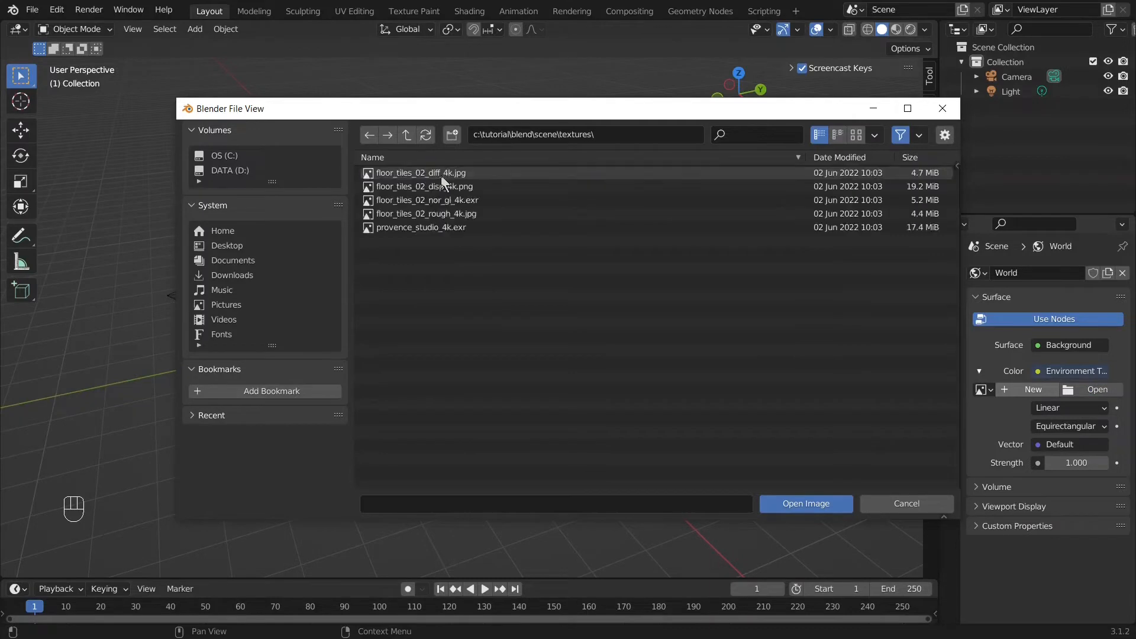
pyautogui.click(477, 229)
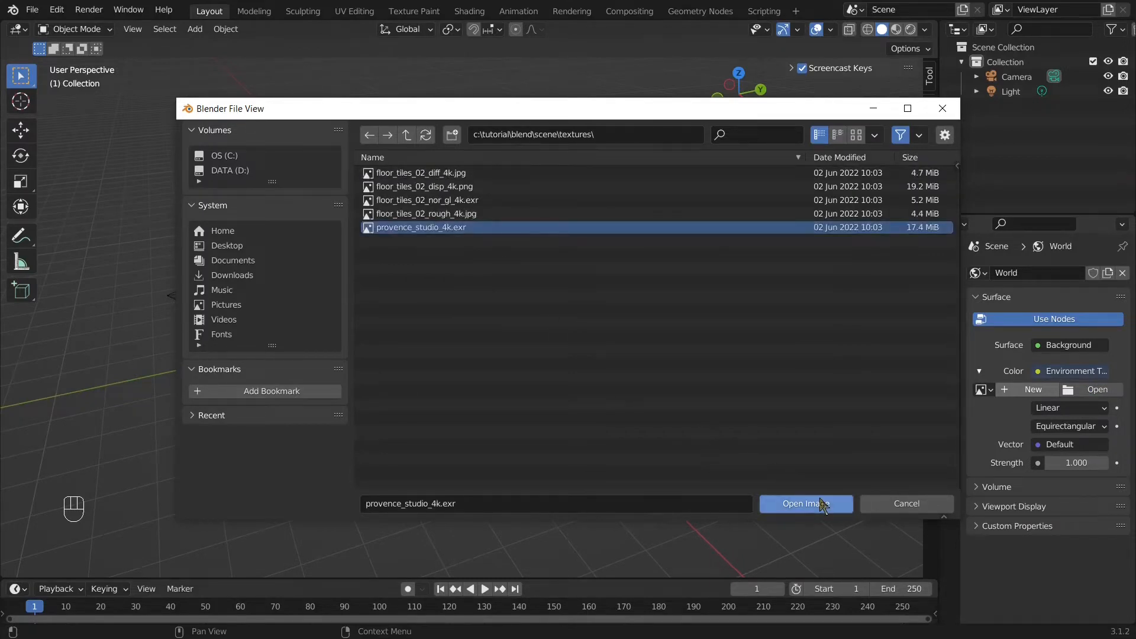
pyautogui.click(824, 503)
# Step: Preview the studio environment around the scene in Rendered viewport shading
pyautogui.press('z')
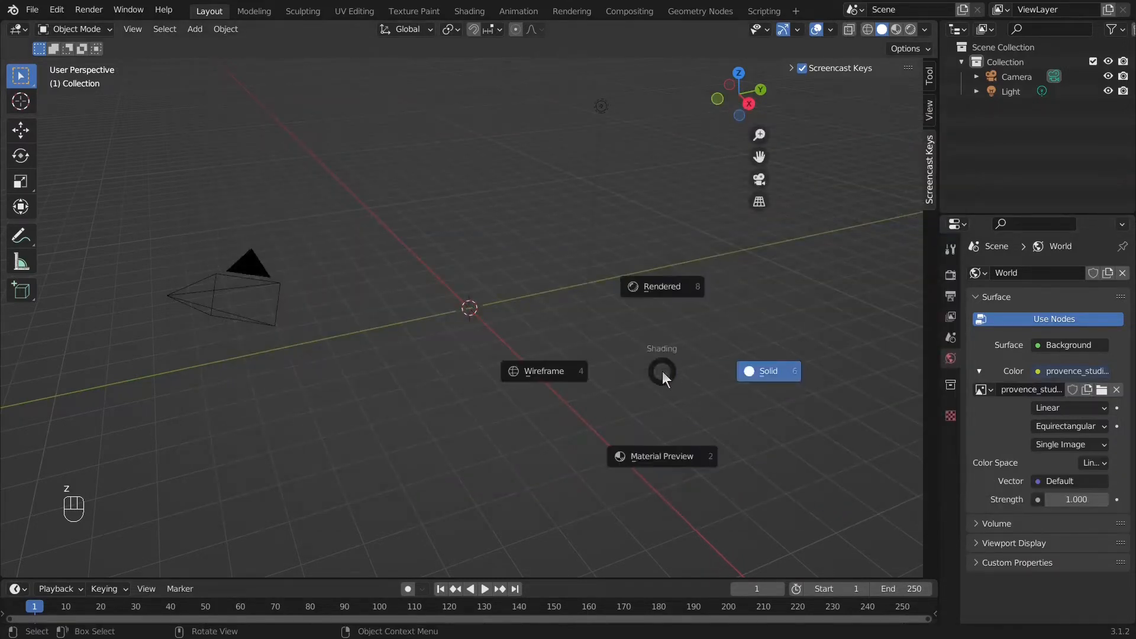
pyautogui.click(659, 291)
pyautogui.moveTo(632, 290)
pyautogui.mouseDown(button='middle')
pyautogui.moveTo(628, 343)
pyautogui.moveTo(683, 332)
pyautogui.moveTo(723, 299)
pyautogui.moveTo(742, 349)
pyautogui.mouseUp(button='middle')
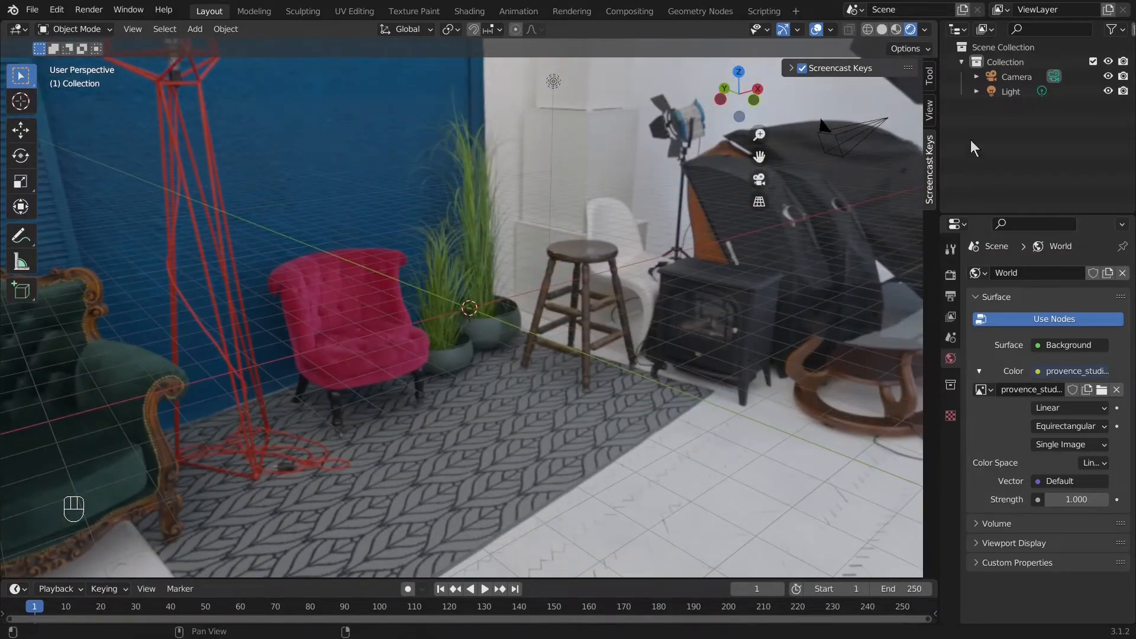
# Step: Return the viewport to Solid shading and change the scene's light to the Sun type
pyautogui.click(1017, 90)
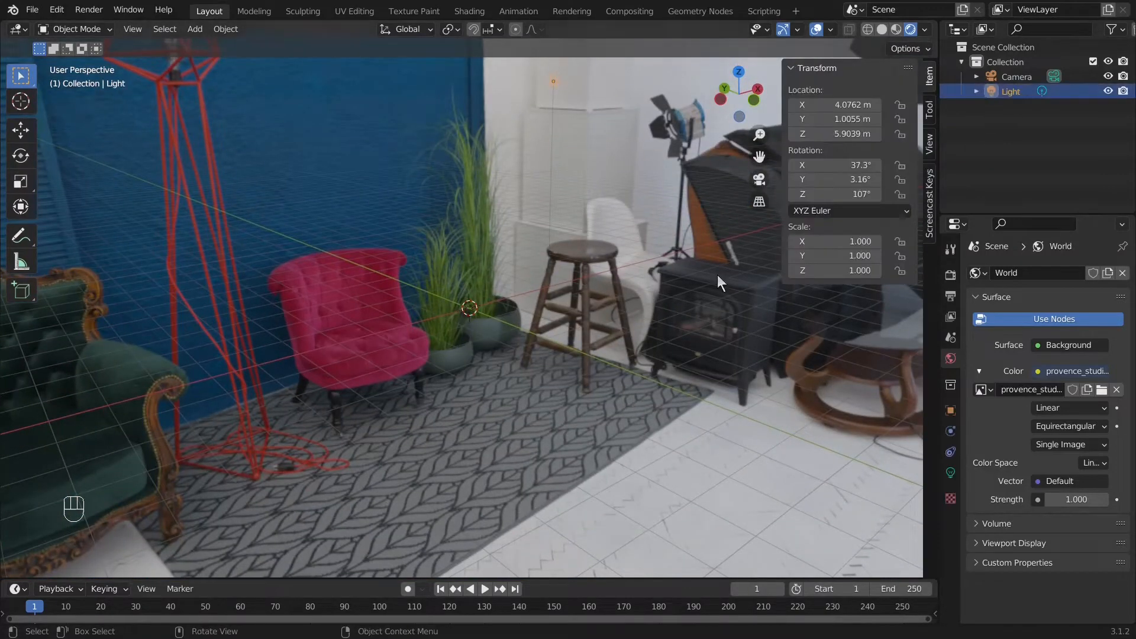
pyautogui.moveTo(512, 335); pyautogui.dragTo(436, 337, button='middle')
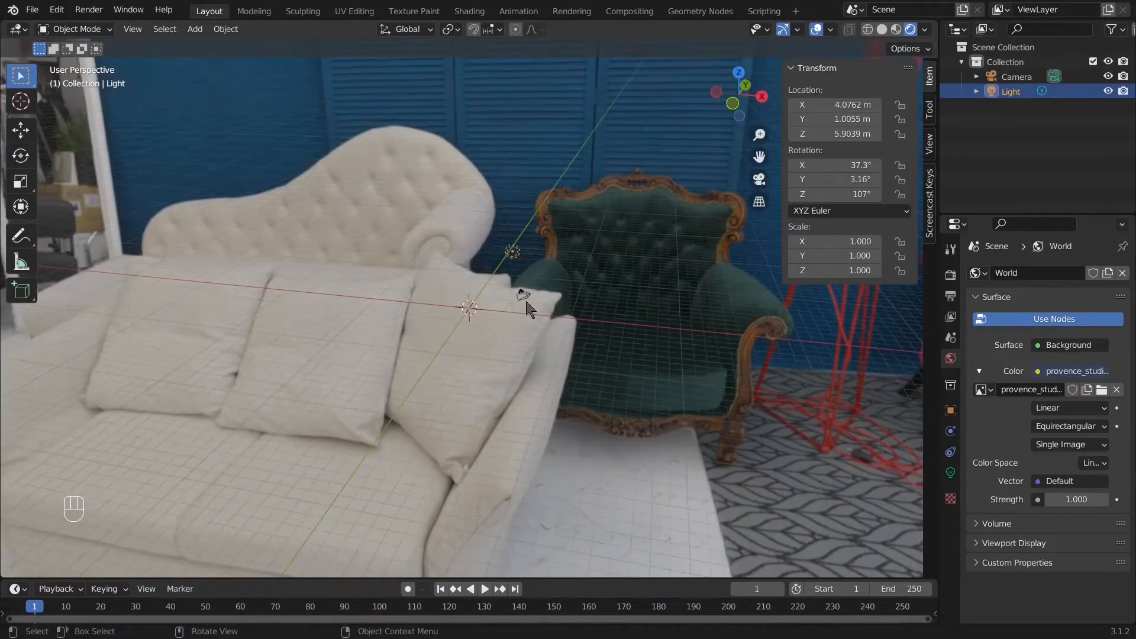
pyautogui.press('z')
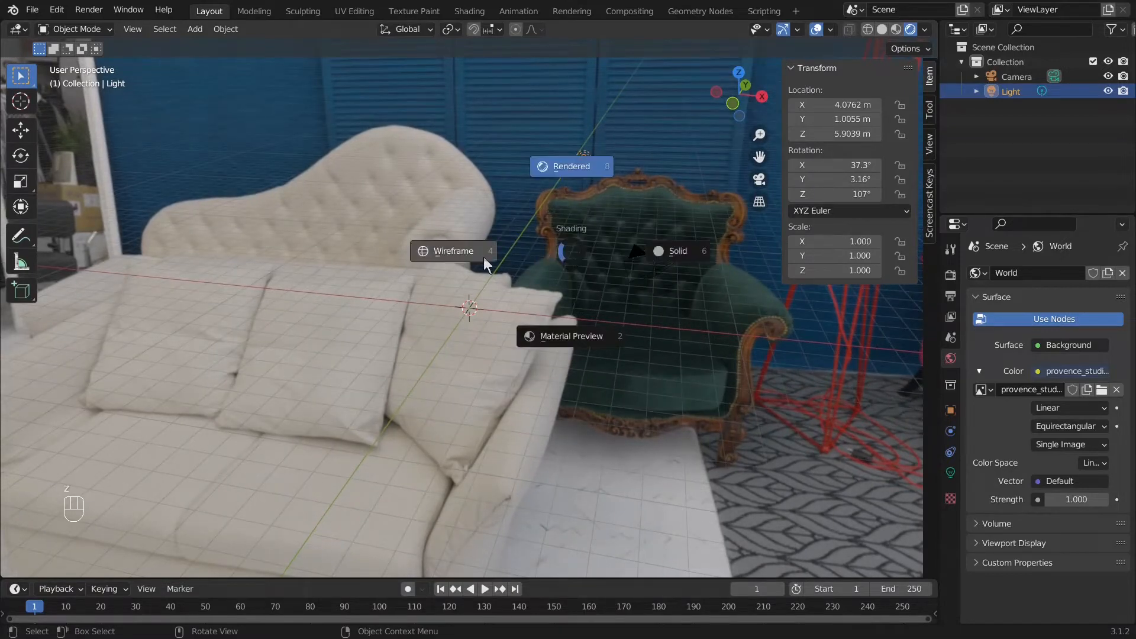
pyautogui.click(646, 258)
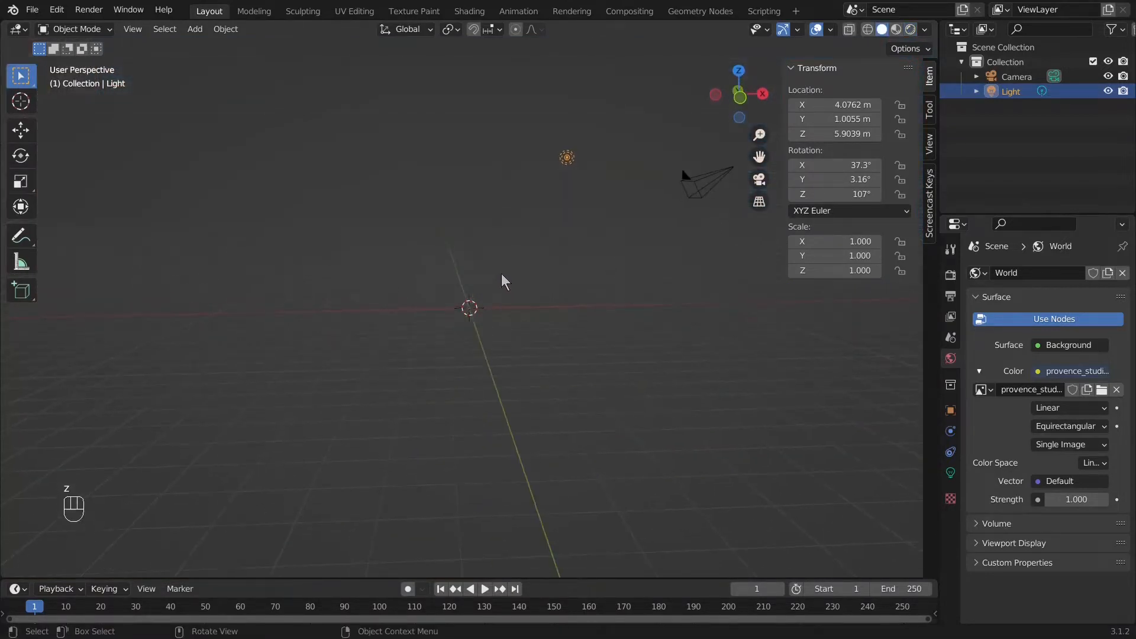
pyautogui.click(951, 472)
pyautogui.click(1030, 339)
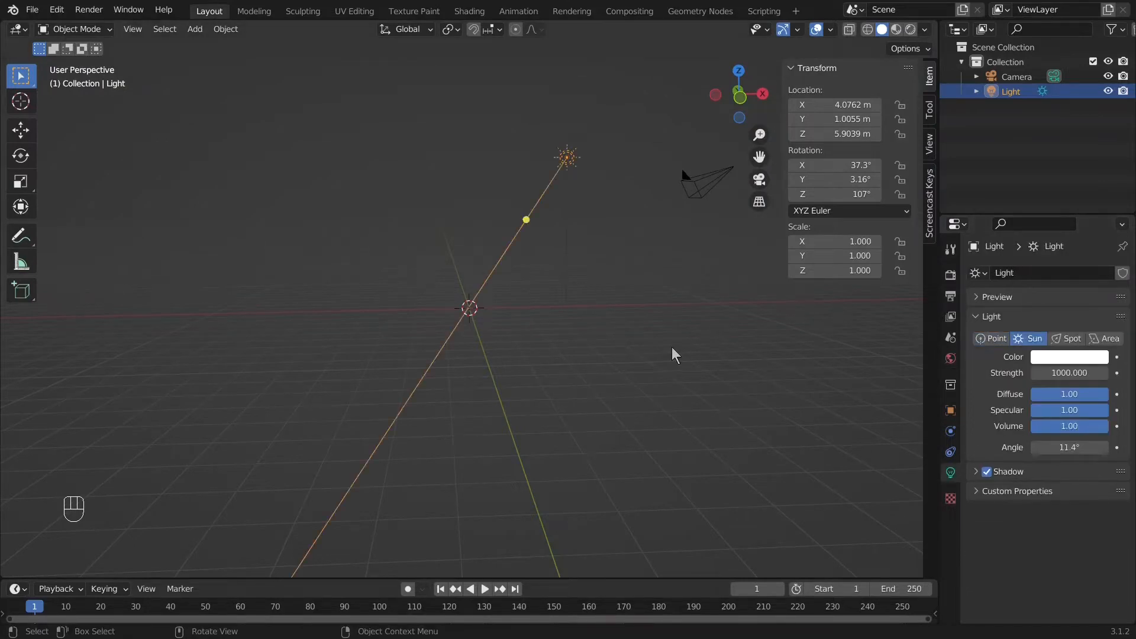
# Step: Set the sun light's rotation to 0° on the X, Y and Z axes
pyautogui.press('n')
pyautogui.press('n')
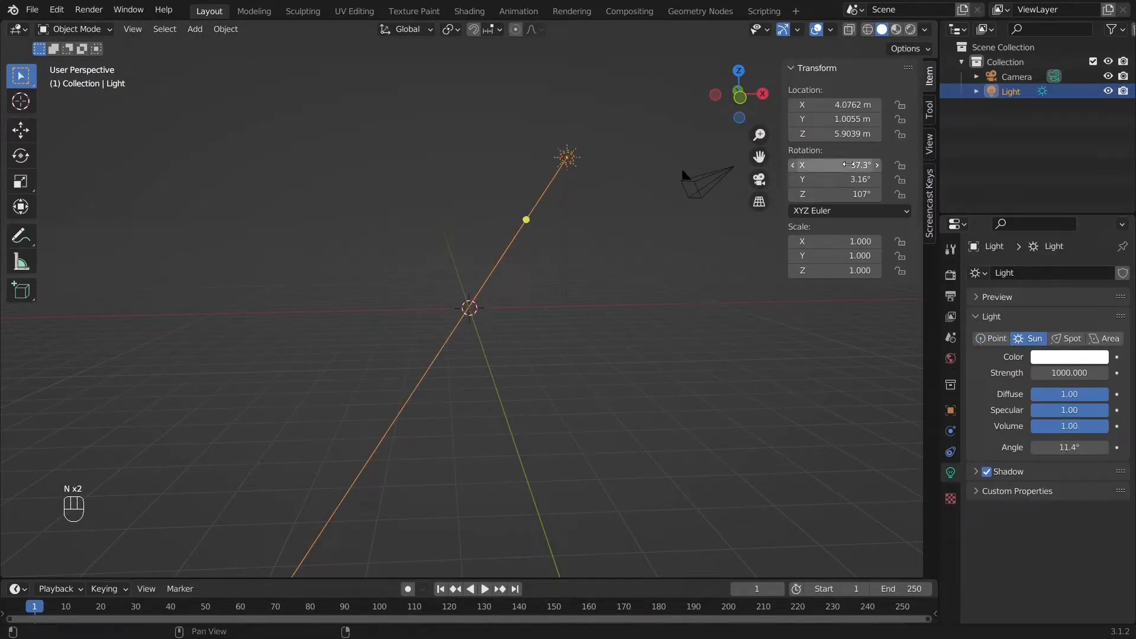
pyautogui.doubleClick(841, 165)
pyautogui.write('0')
pyautogui.press('Tab')
pyautogui.write('0')
pyautogui.press('Tab')
pyautogui.write('0')
pyautogui.press('Tab')
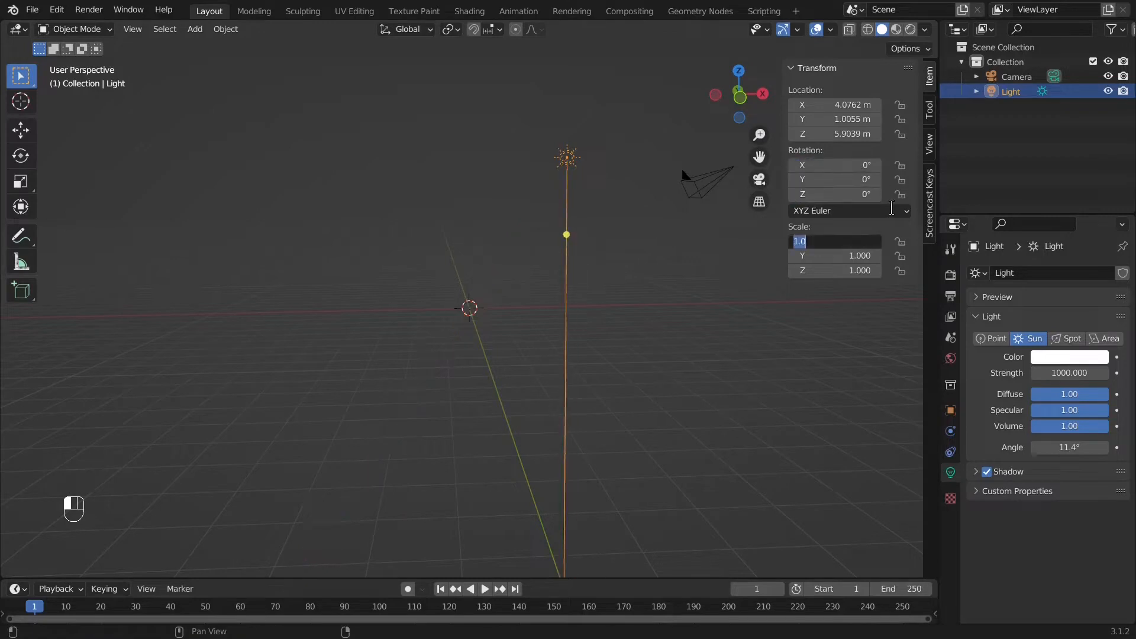
pyautogui.press('Return')
# Step: Set the sun light's angle to 45°
pyautogui.moveTo(642, 228); pyautogui.dragTo(566, 259, button='middle')
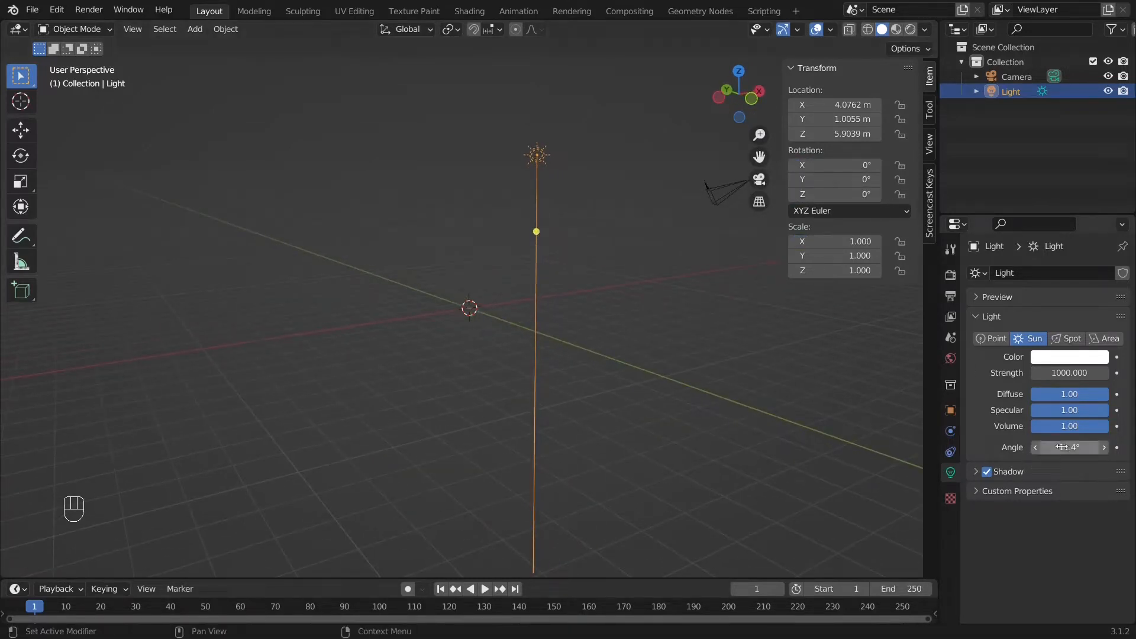
pyautogui.doubleClick(1061, 447)
pyautogui.write('45')
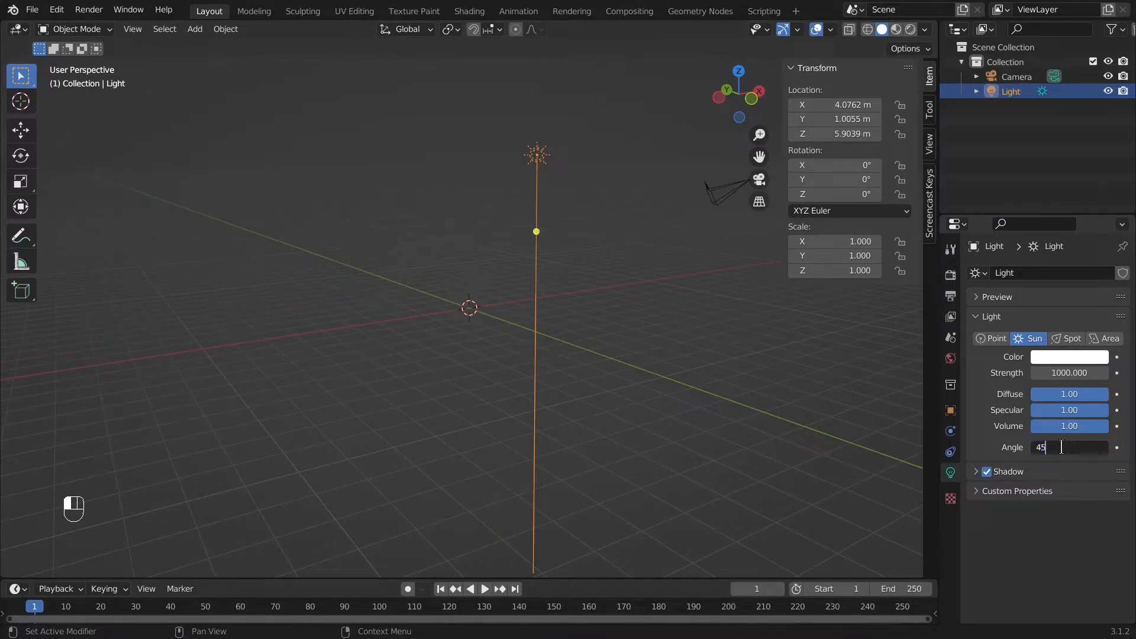
pyautogui.press('Return')
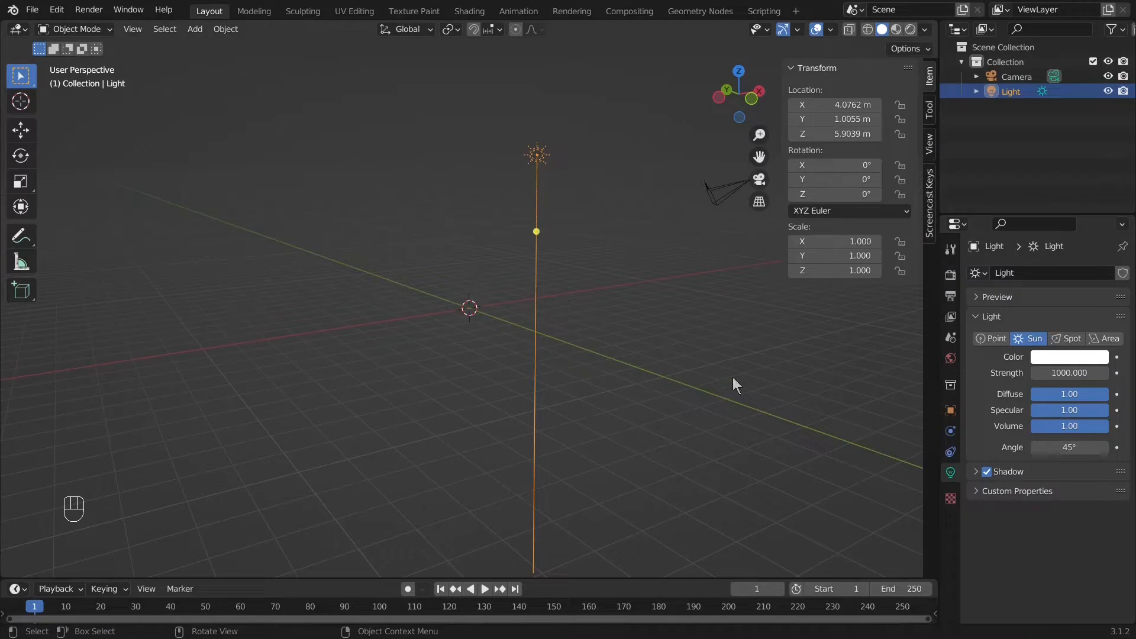
# Step: Set the sun light's strength to 2.6 and switch the viewport to Rendered shading
pyautogui.click(1066, 372)
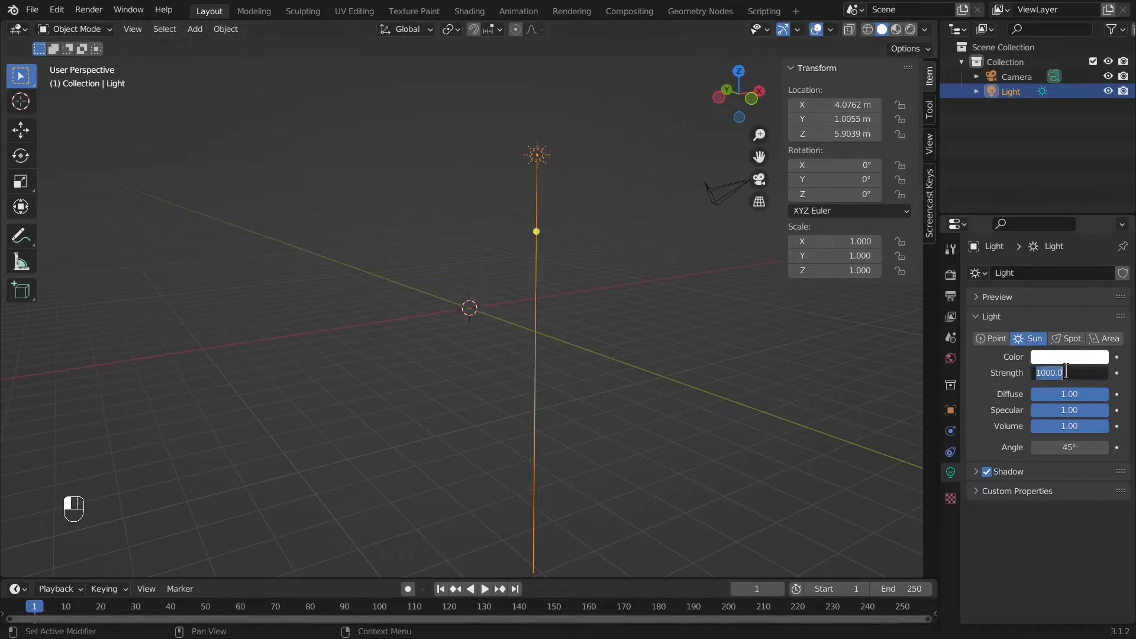
pyautogui.write('2.6')
pyautogui.press('Return')
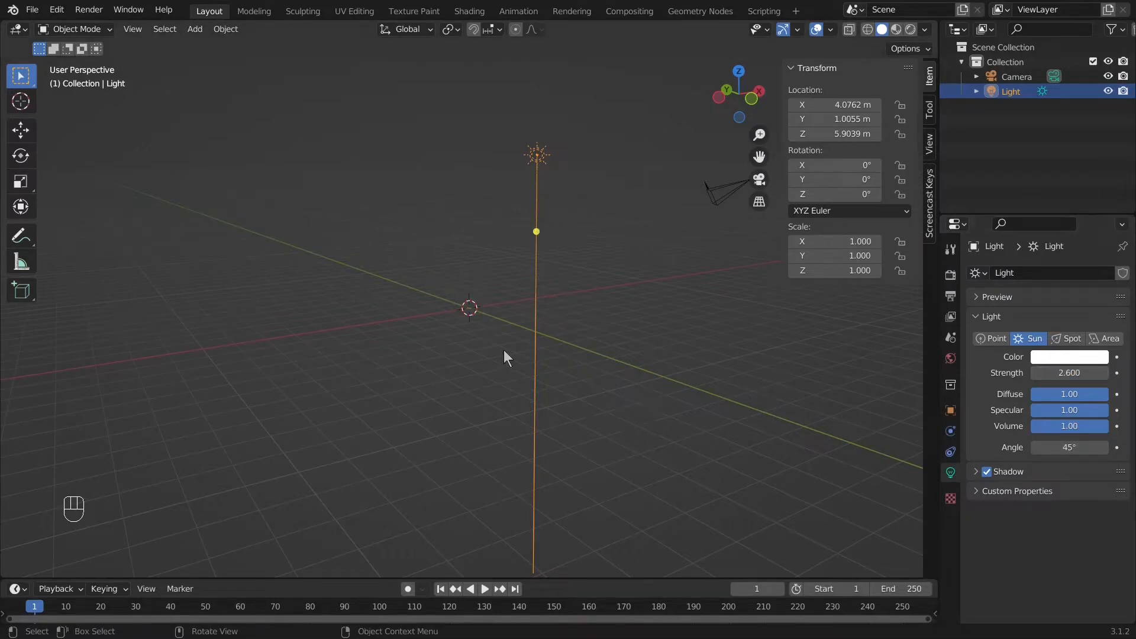
pyautogui.press('z')
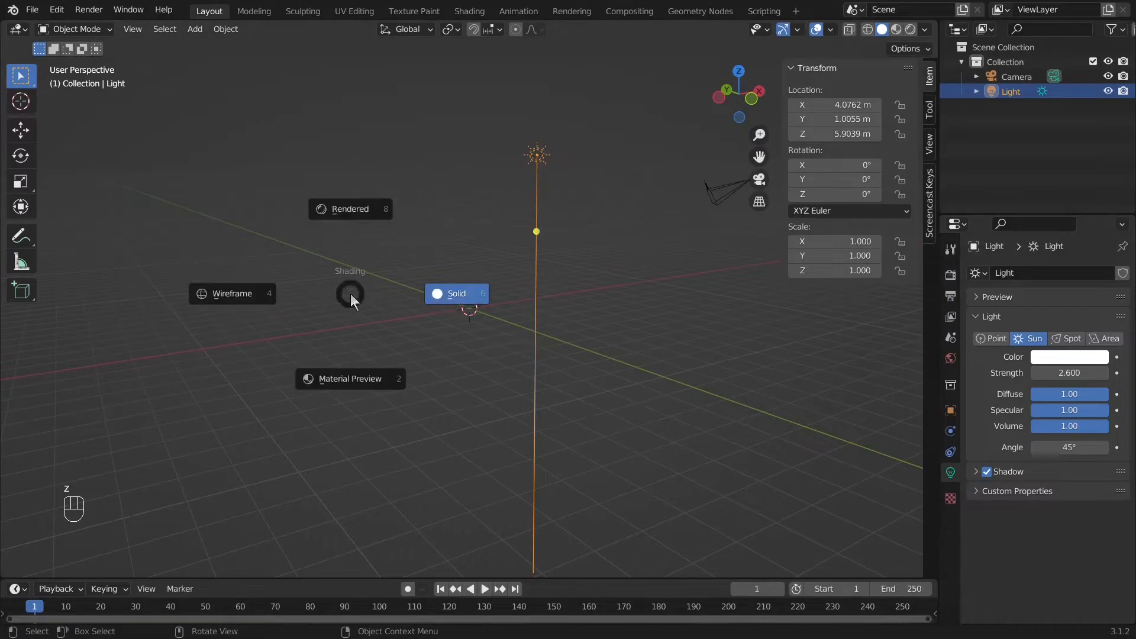
pyautogui.click(343, 212)
# Step: Add a plane mesh at the scene origin as the floor
pyautogui.click(204, 32)
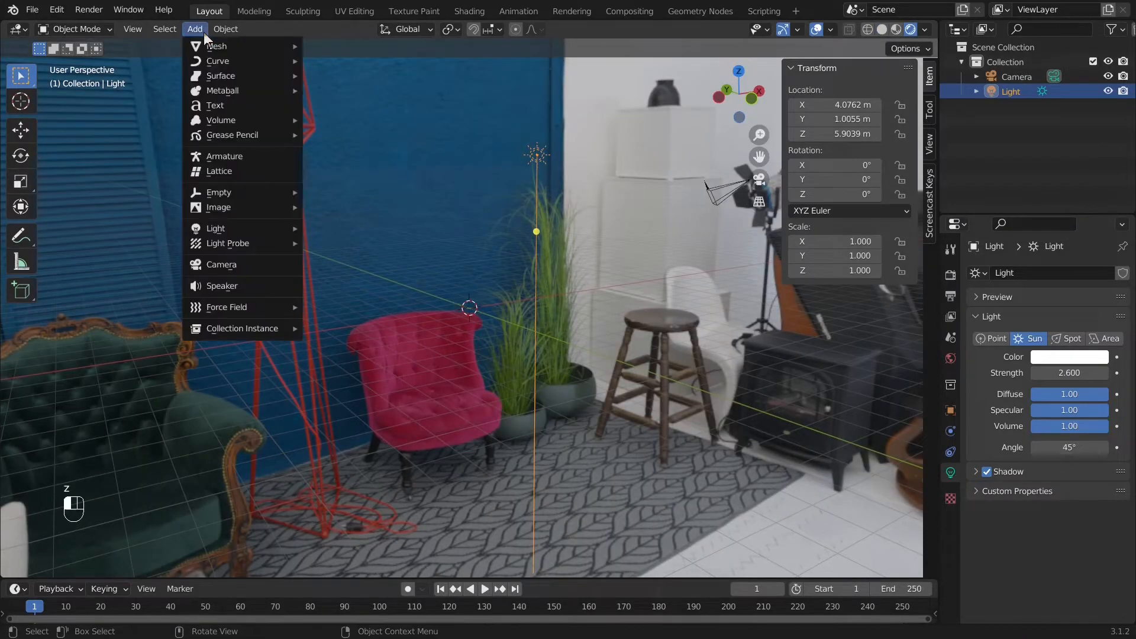
pyautogui.moveTo(248, 45)
pyautogui.click(334, 48)
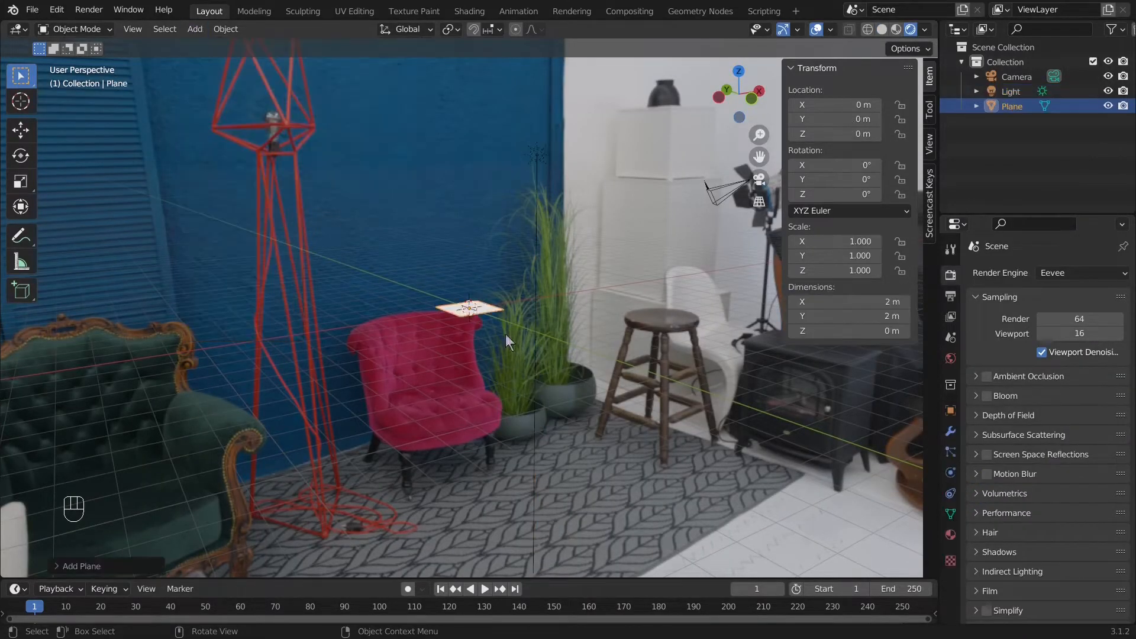
pyautogui.scroll(10, 480, 261)
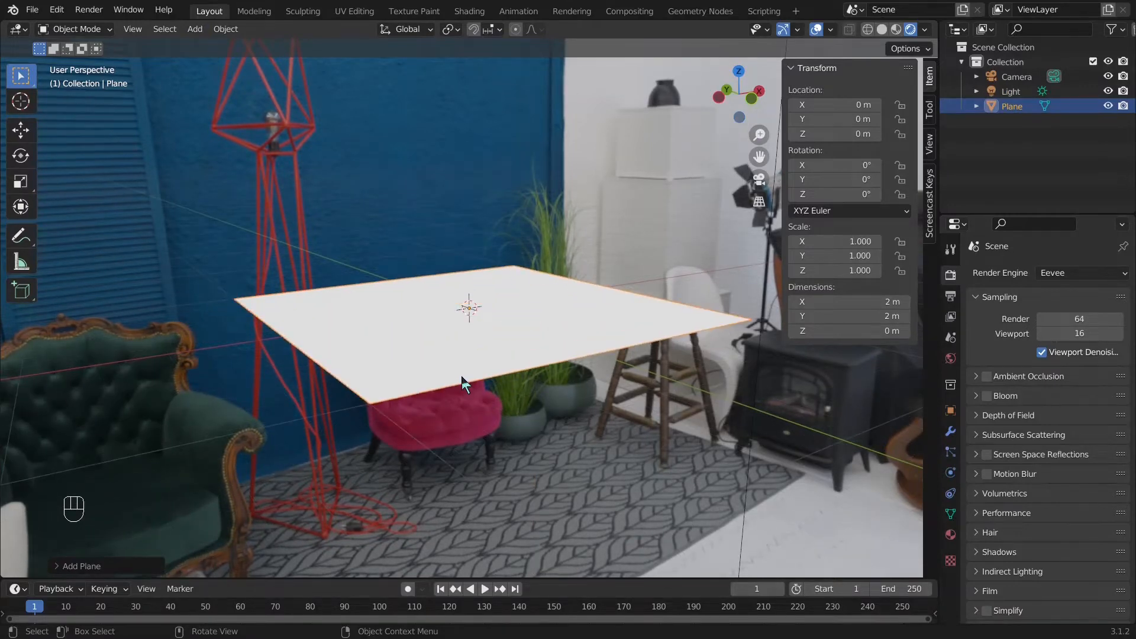
pyautogui.moveTo(465, 384); pyautogui.dragTo(456, 437, button='middle')
# Step: Change the timeline area to the Shader Editor, enlarge it to about half the window height and hide its sidebar
pyautogui.click(15, 590)
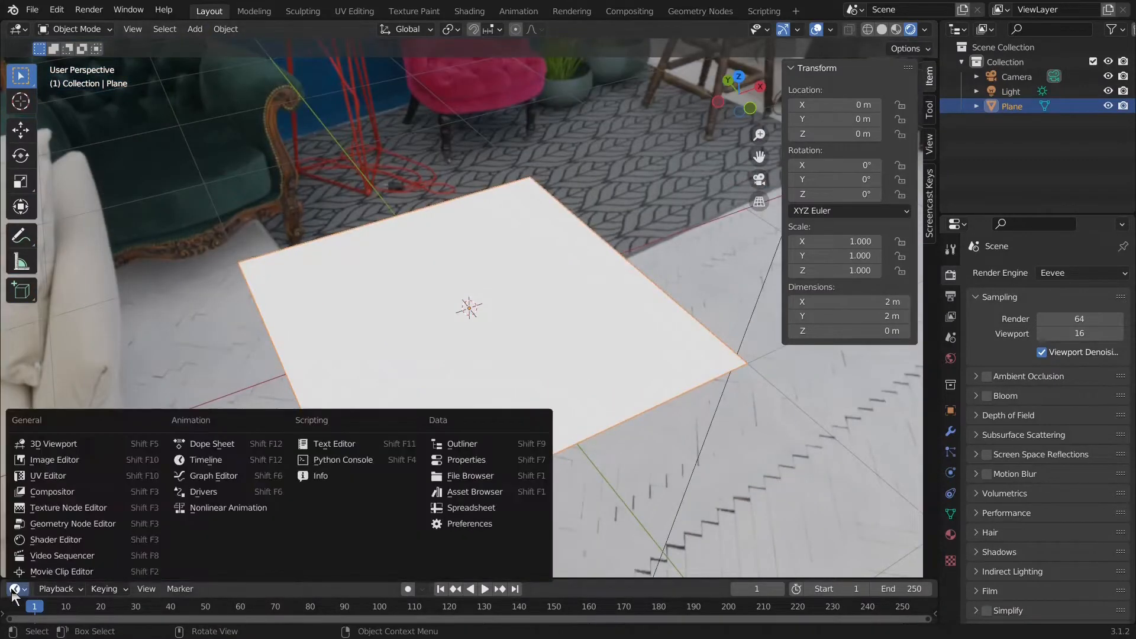
pyautogui.click(42, 540)
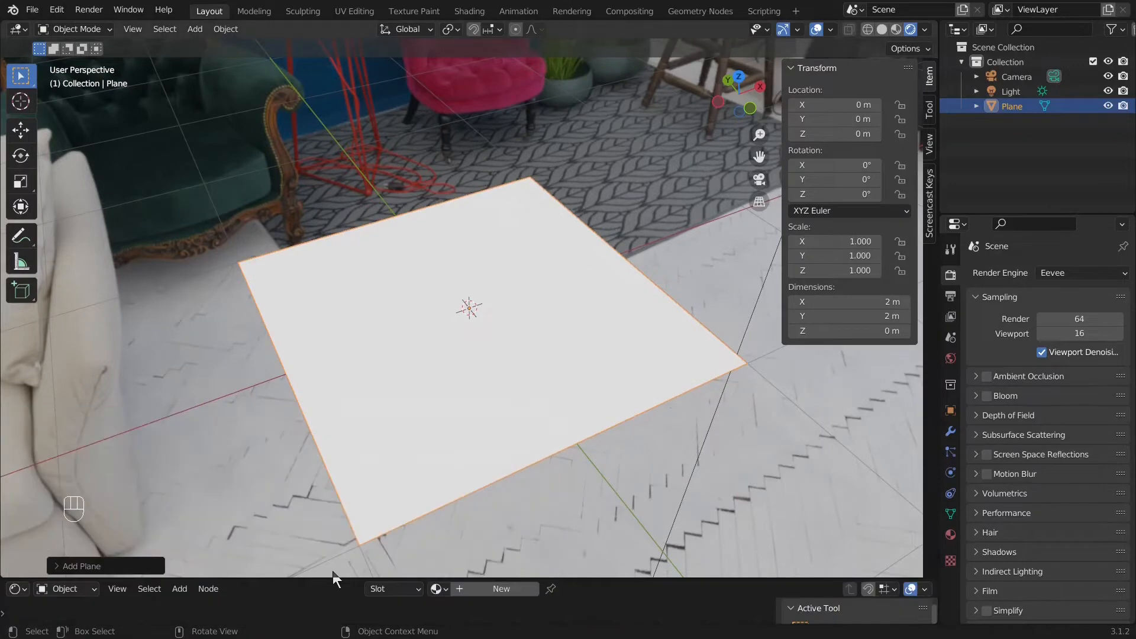
pyautogui.moveTo(334, 578); pyautogui.dragTo(350, 307)
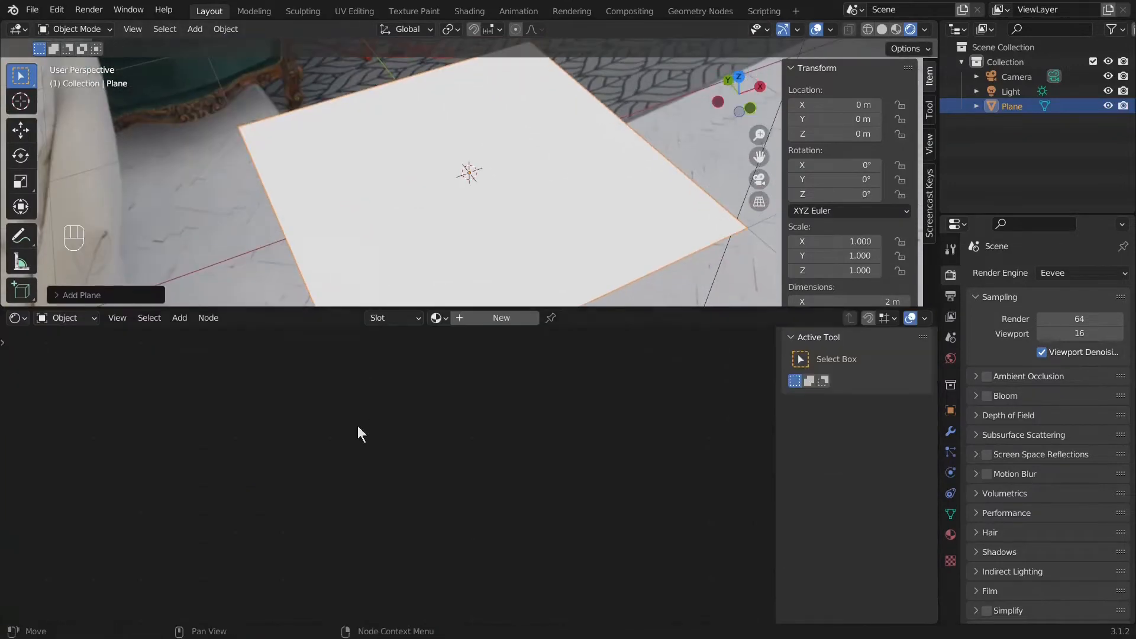
pyautogui.press('n')
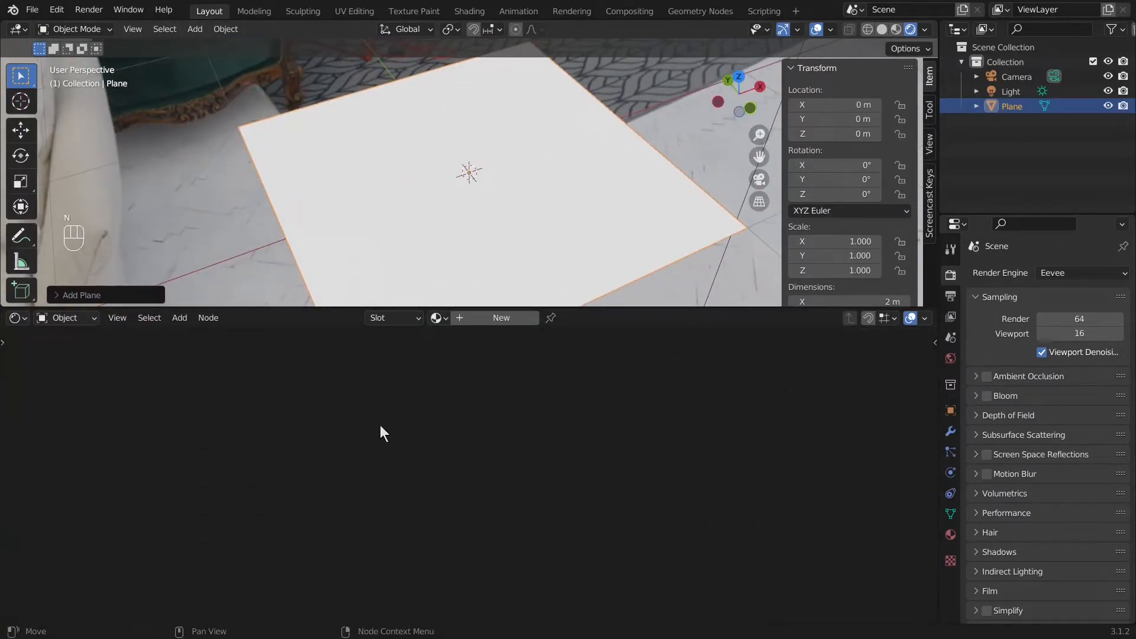
# Step: Create a new material for the plane and select its Principled BSDF node
pyautogui.click(487, 315)
pyautogui.scroll(8, 457, 488)
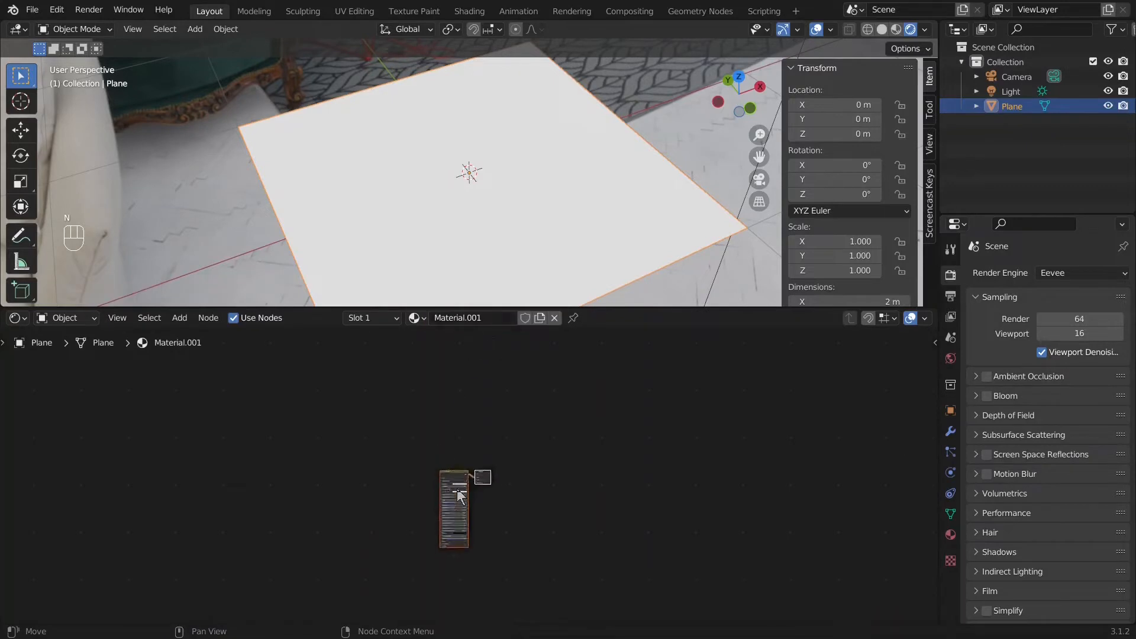
pyautogui.keyDown('shift'); pyautogui.moveTo(437, 498); pyautogui.dragTo(542, 461, button='middle'); pyautogui.keyUp('shift')
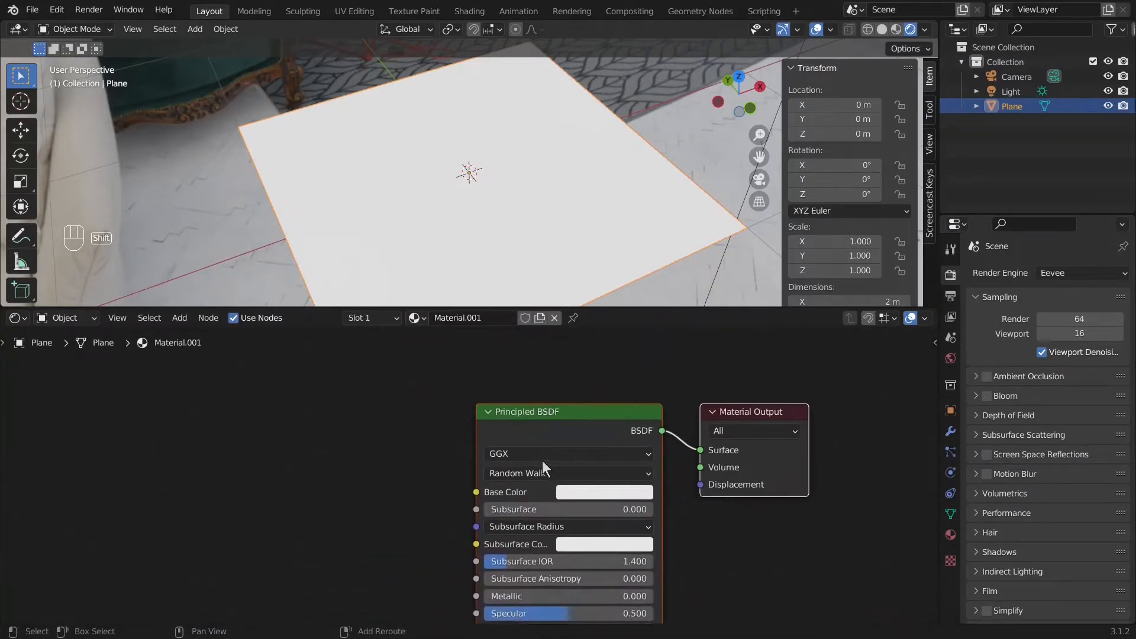
pyautogui.scroll(-1, 342, 443)
pyautogui.click(536, 425)
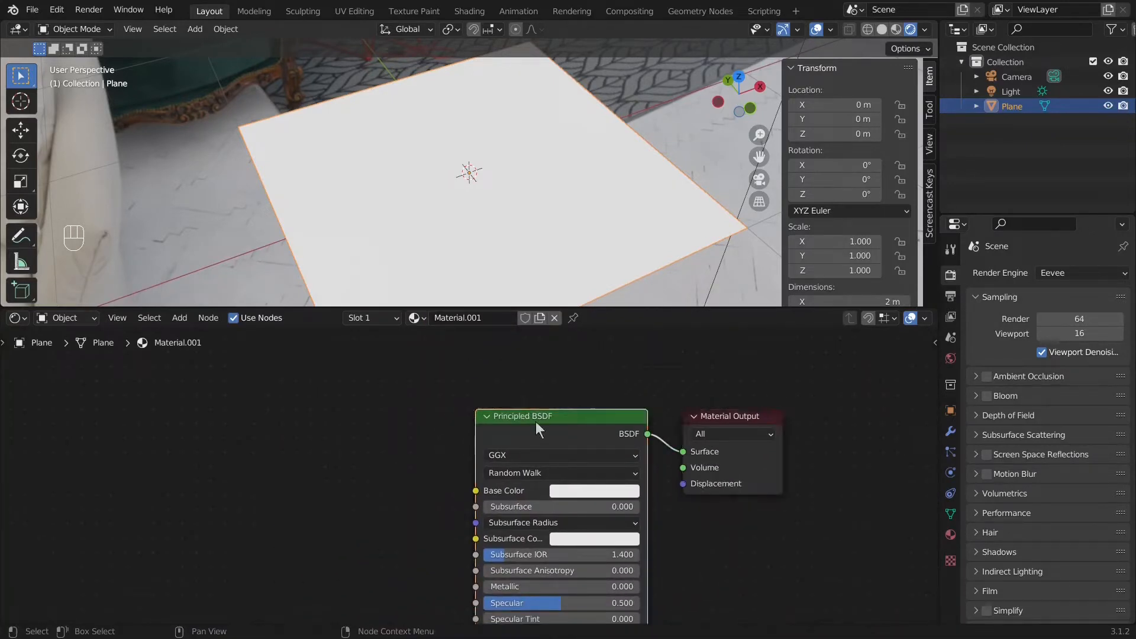
# Step: Enable the Node Wrangler add-on in the preferences
pyautogui.click(59, 9)
pyautogui.click(95, 237)
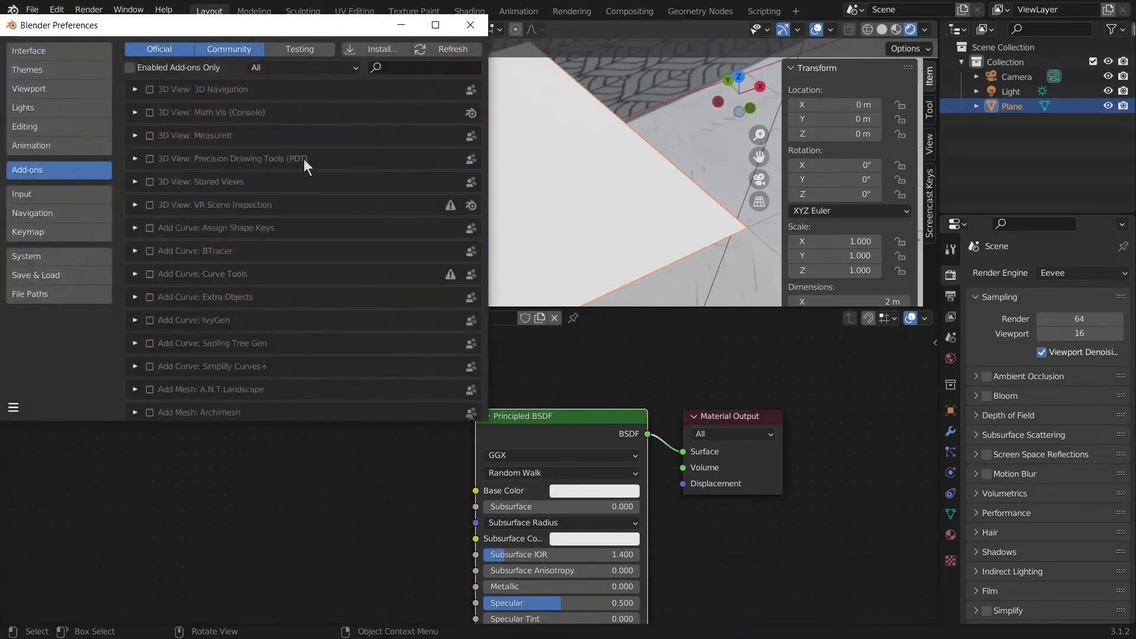
pyautogui.write('node wr')
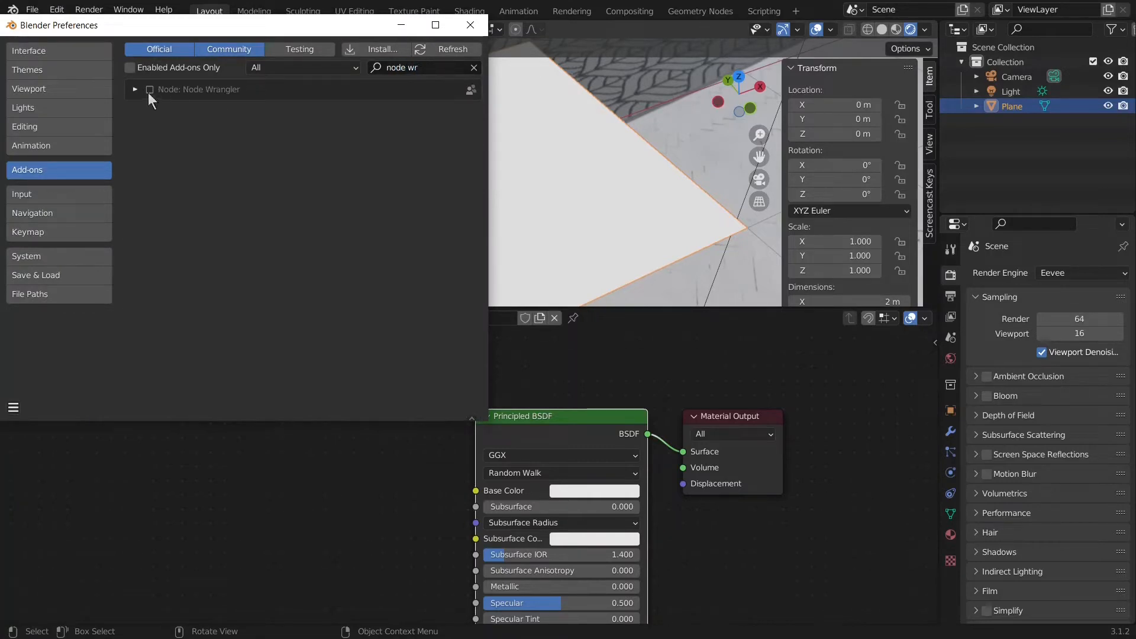
pyautogui.click(149, 90)
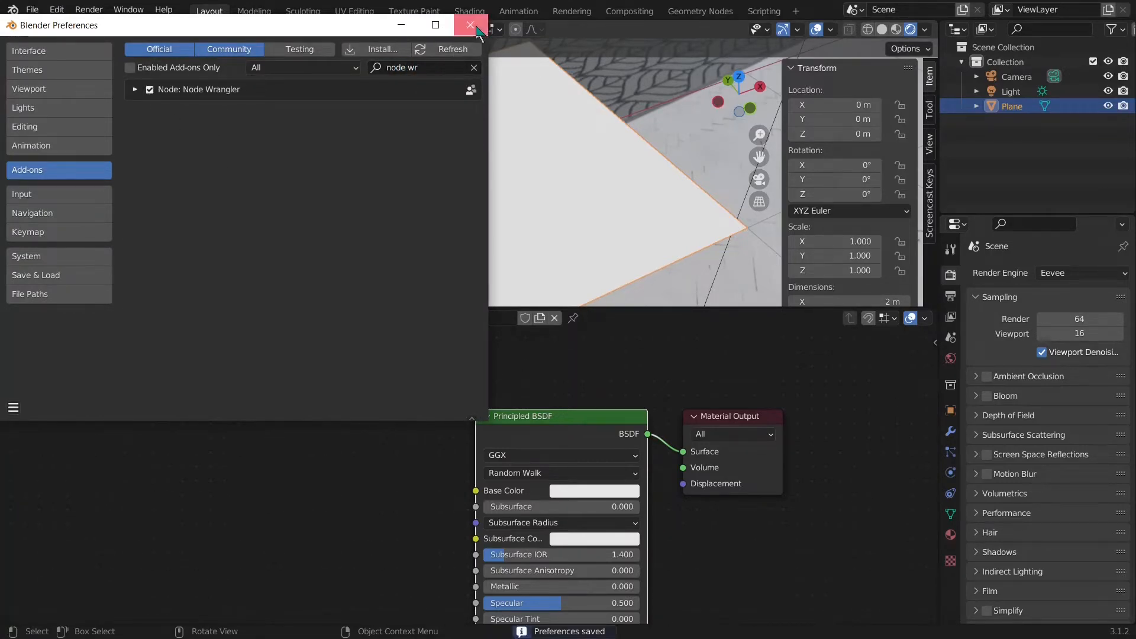
pyautogui.click(471, 25)
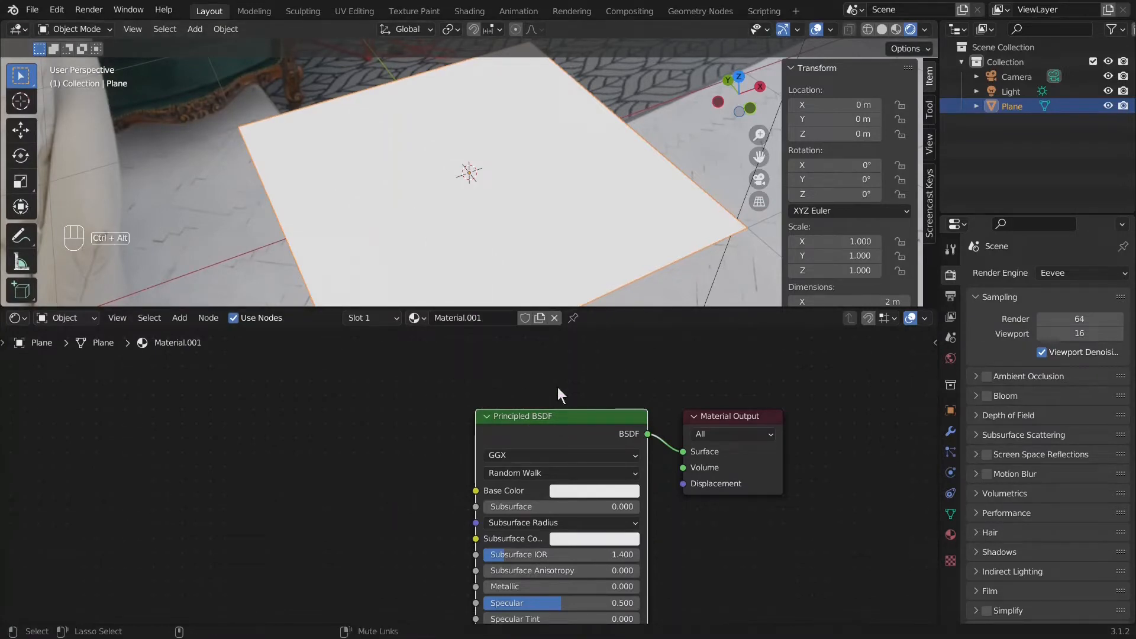
# Step: Run Principled Texture Setup on the shader with the four floor_tiles_02 maps (diff, disp, nor_gl, rough) from scene\textures
pyautogui.hotkey('ctrl', 'alt', 't')
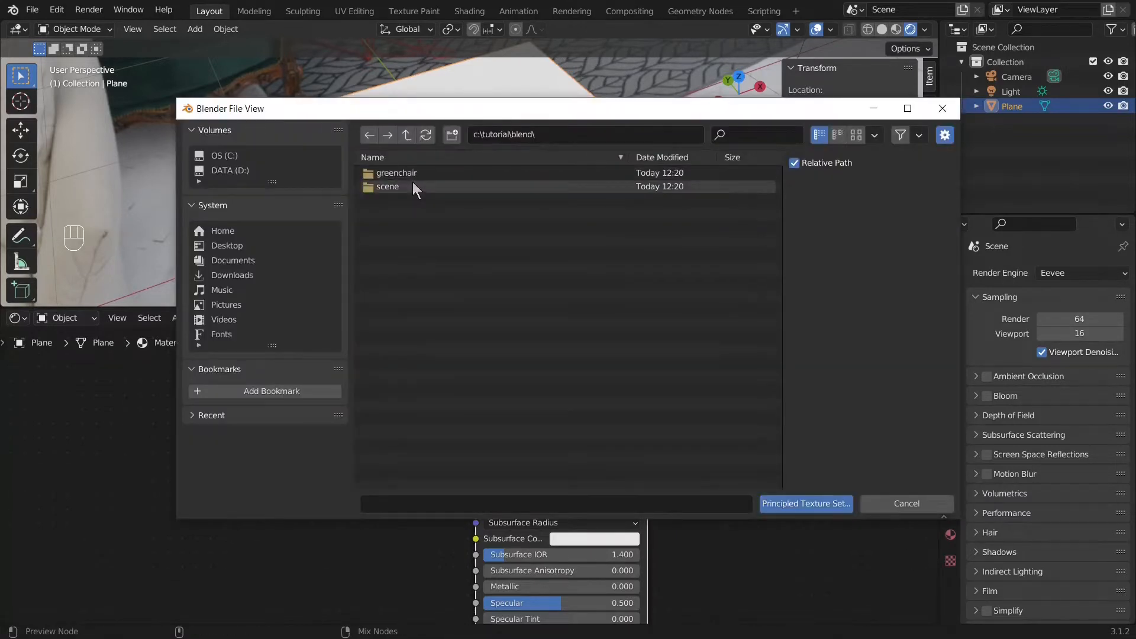
pyautogui.click(413, 186)
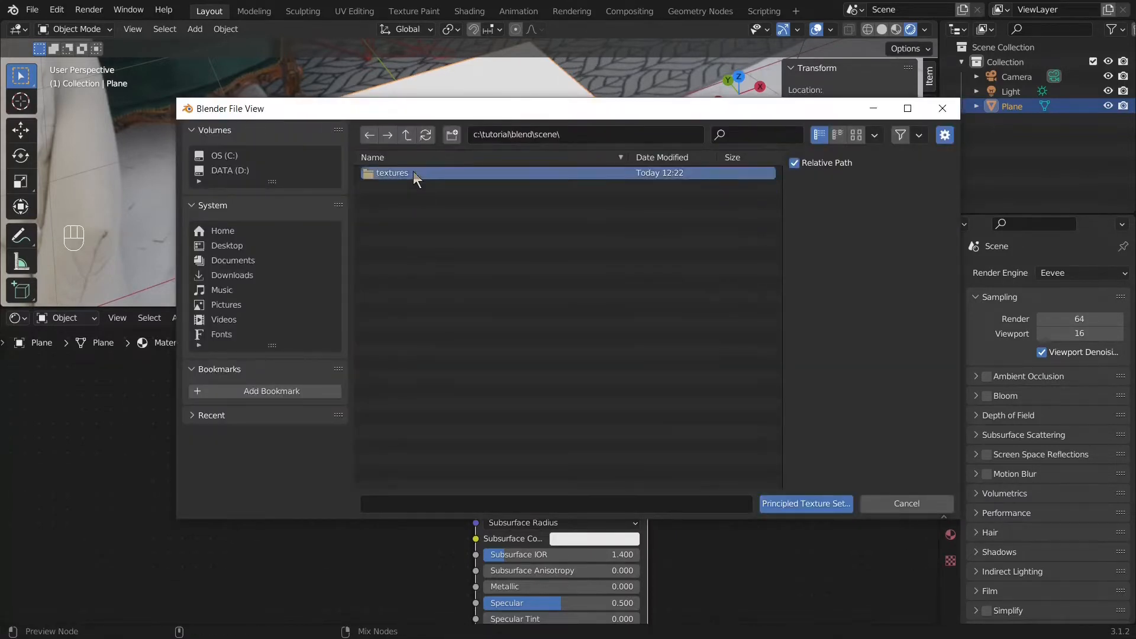
pyautogui.click(413, 172)
pyautogui.click(414, 214)
pyautogui.keyDown('shift'); pyautogui.click(414, 172); pyautogui.keyUp('shift')
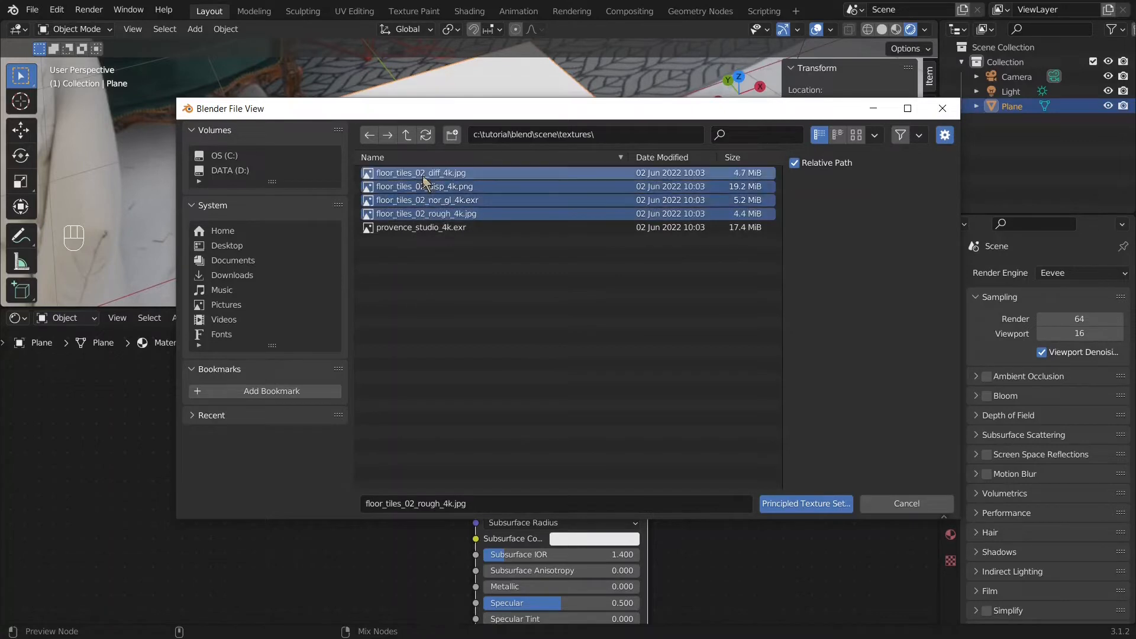
pyautogui.click(820, 503)
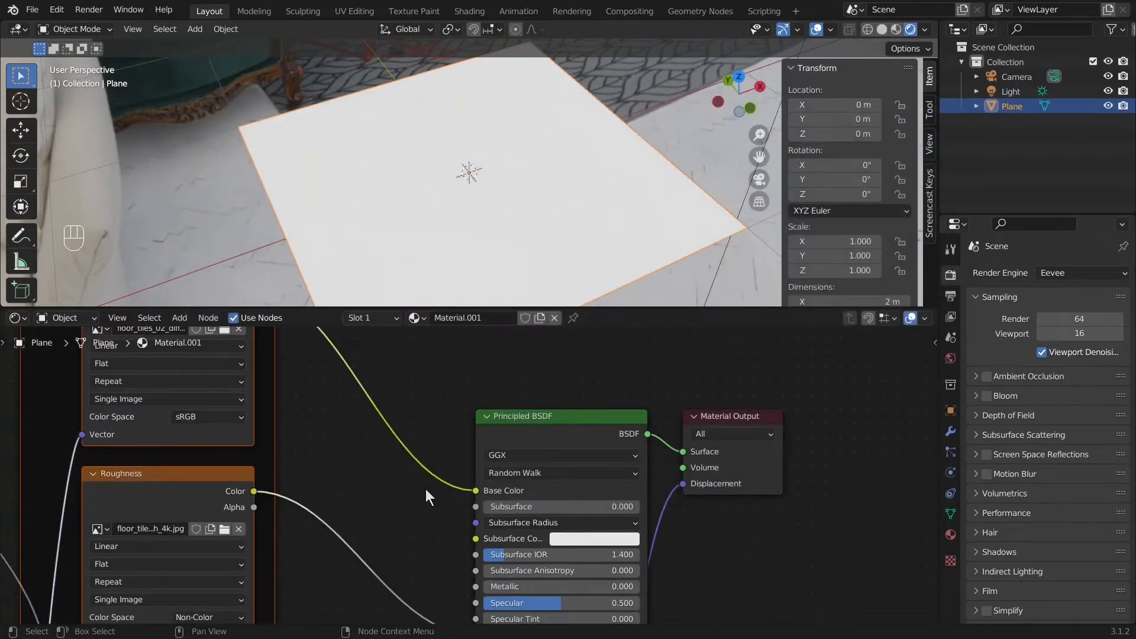
pyautogui.moveTo(602, 246); pyautogui.dragTo(284, 233, button='middle')
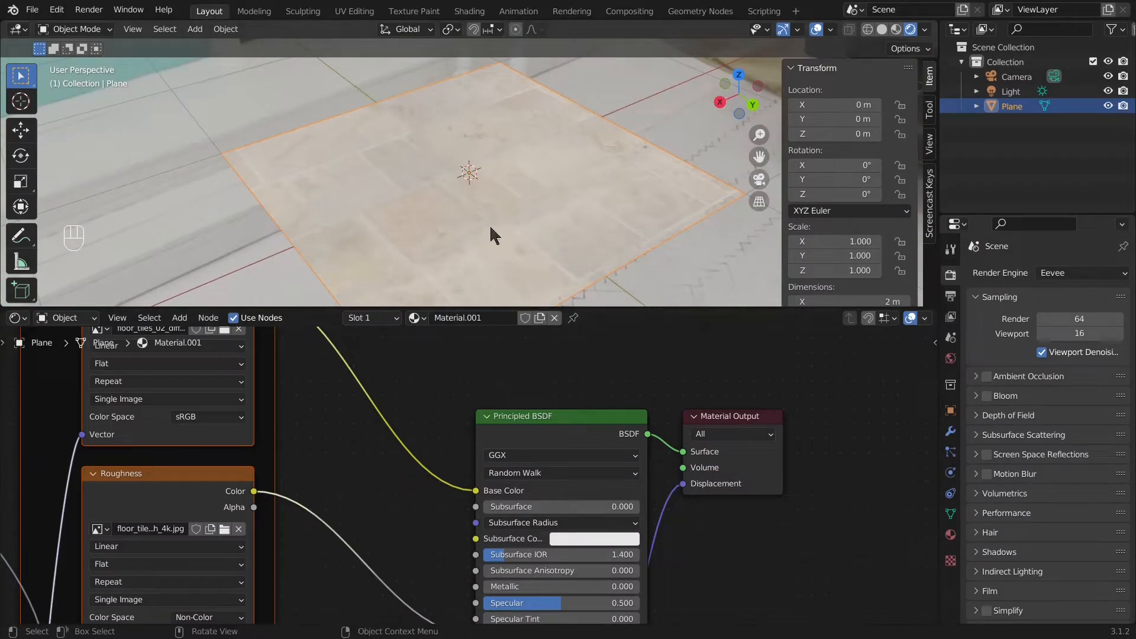
pyautogui.click(950, 537)
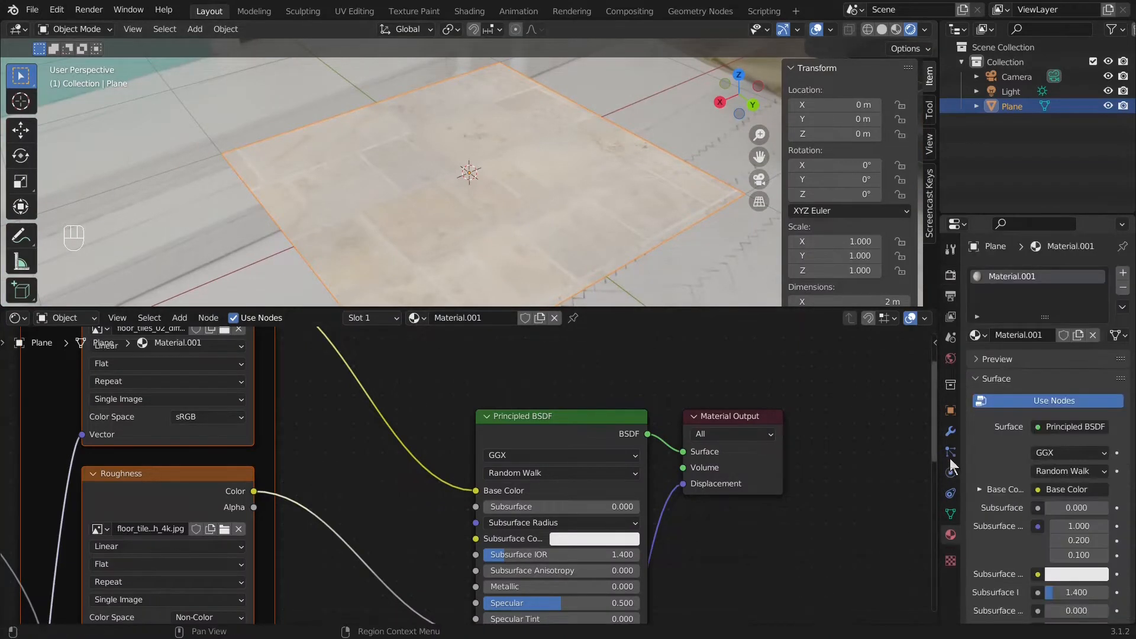
pyautogui.click(950, 358)
pyautogui.moveTo(320, 136); pyautogui.dragTo(289, 118, button='middle')
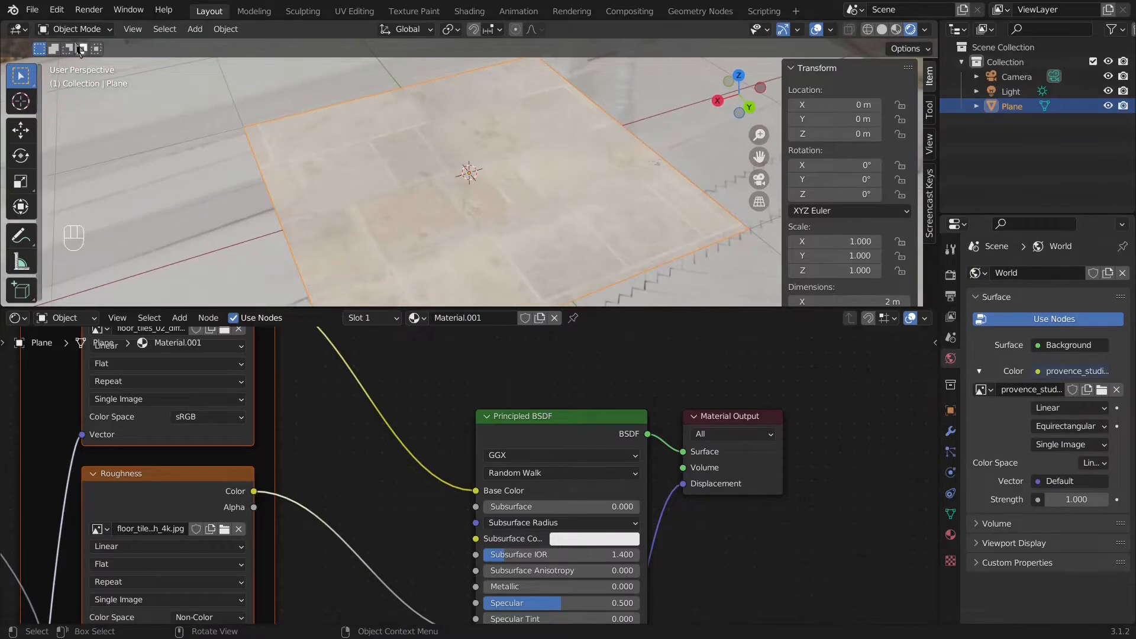
# Step: Append the GreenChair_01 object from GreenChair_01_4k.blend in the greenchair folder, and deselect everything
pyautogui.click(33, 10)
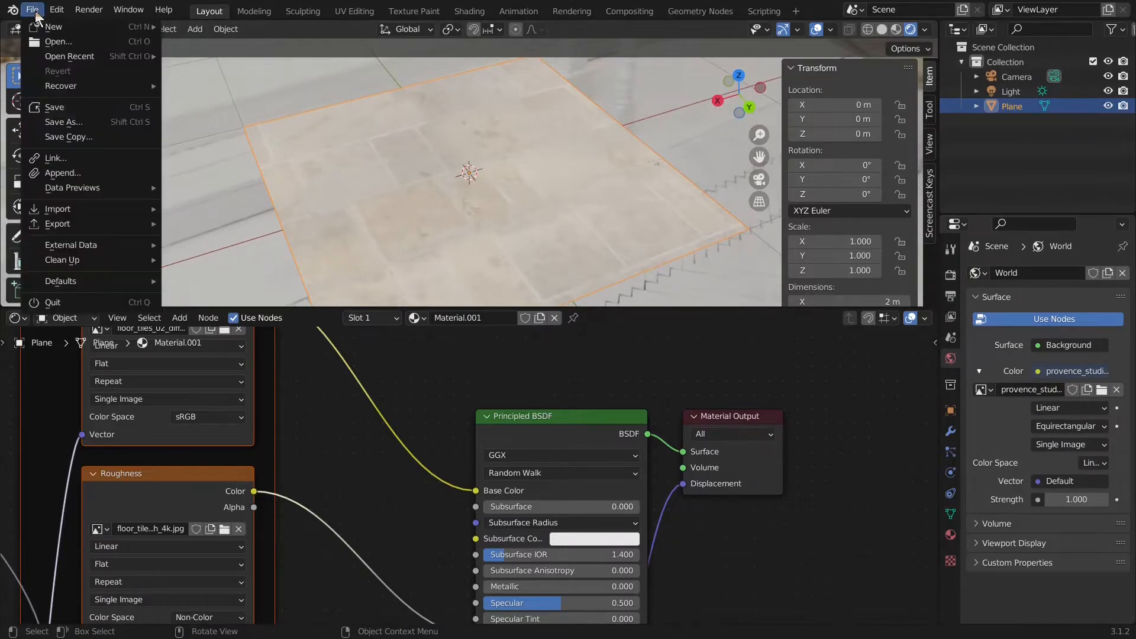
pyautogui.click(60, 173)
pyautogui.doubleClick(408, 173)
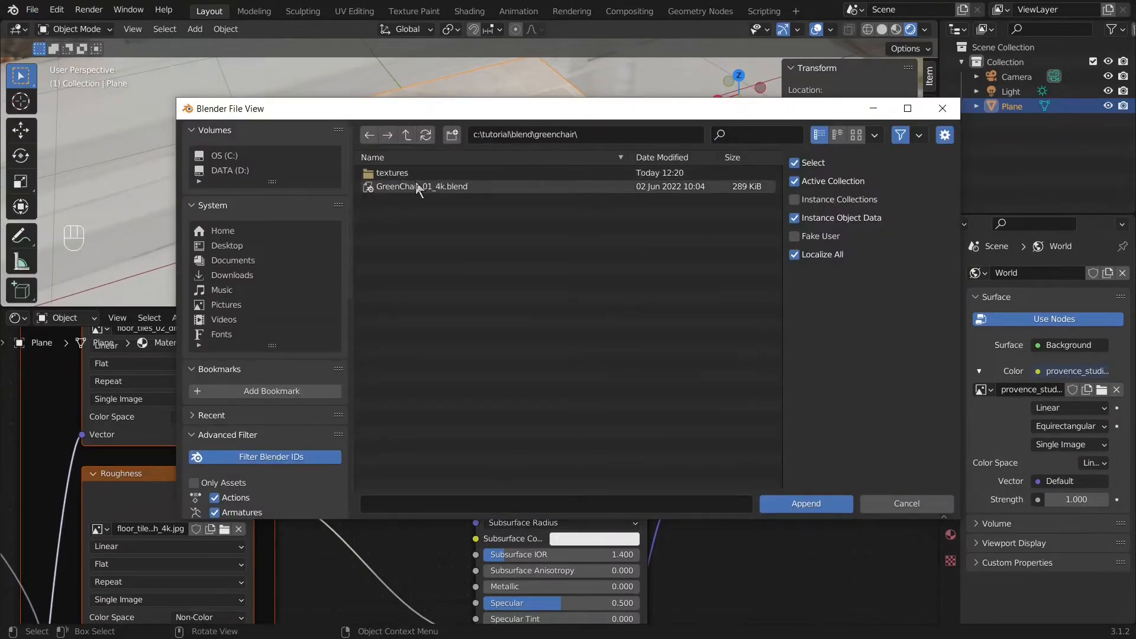
pyautogui.click(417, 187)
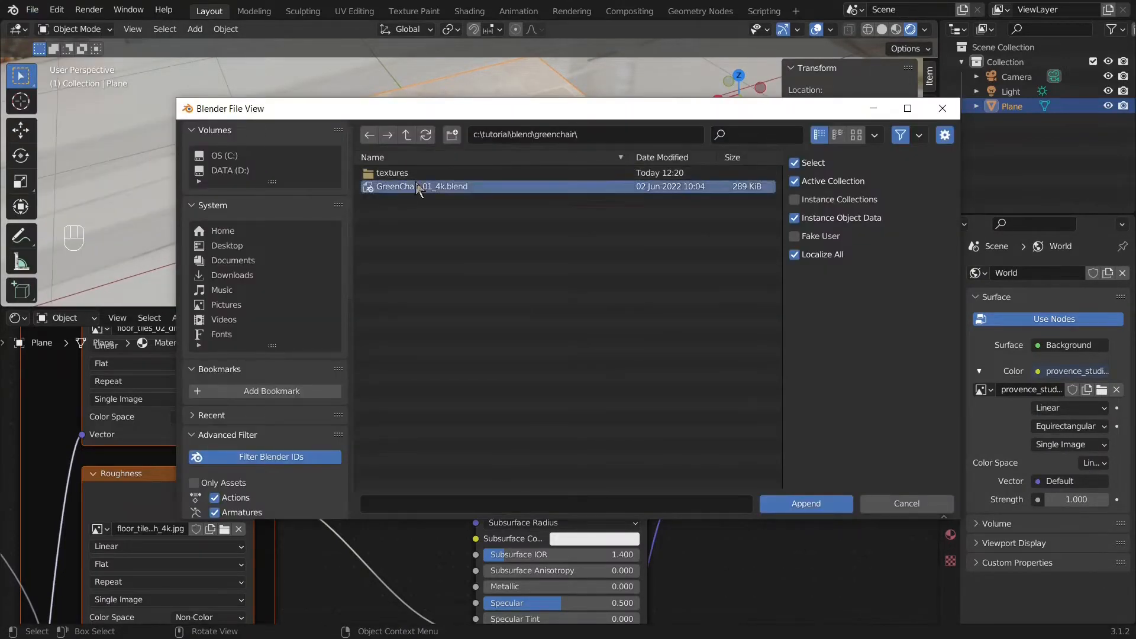
pyautogui.click(805, 504)
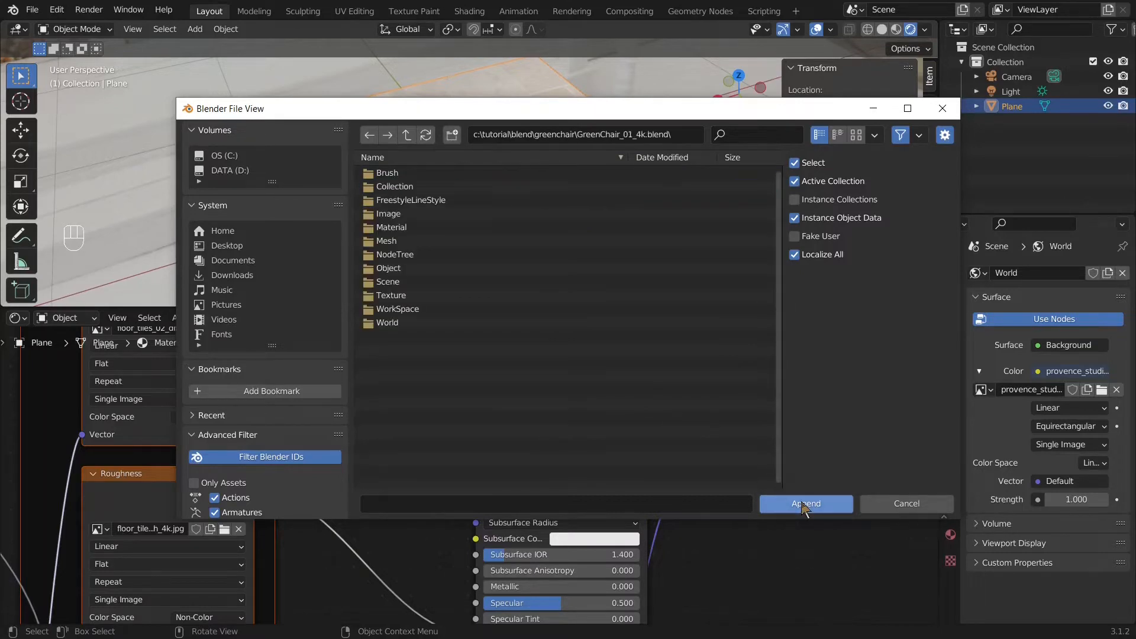
pyautogui.doubleClick(406, 269)
pyautogui.click(414, 172)
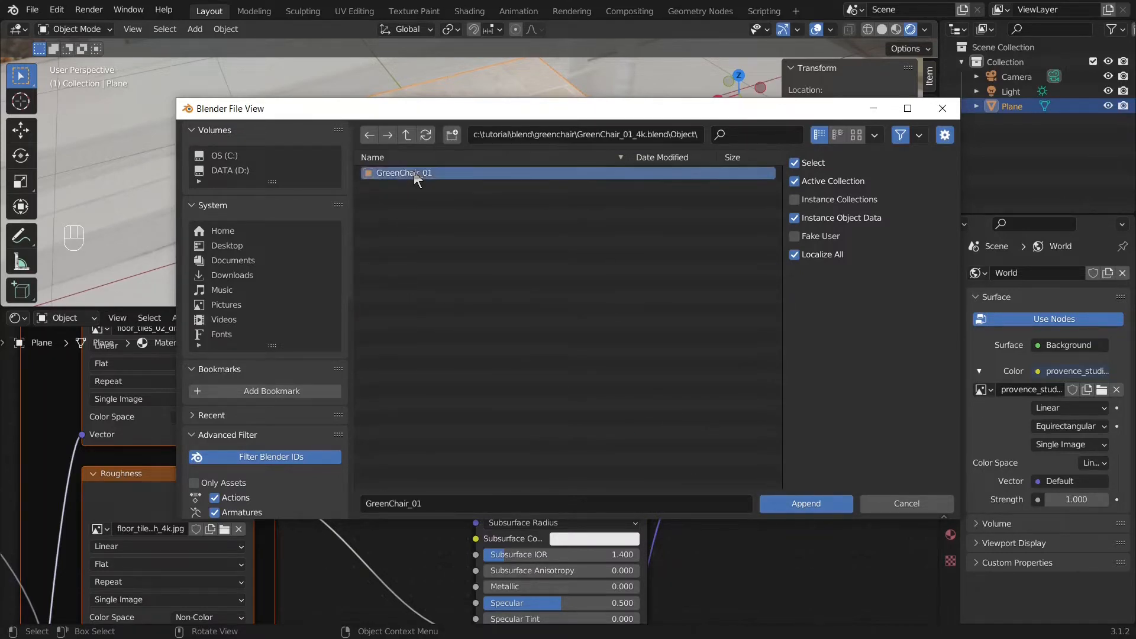
pyautogui.click(807, 505)
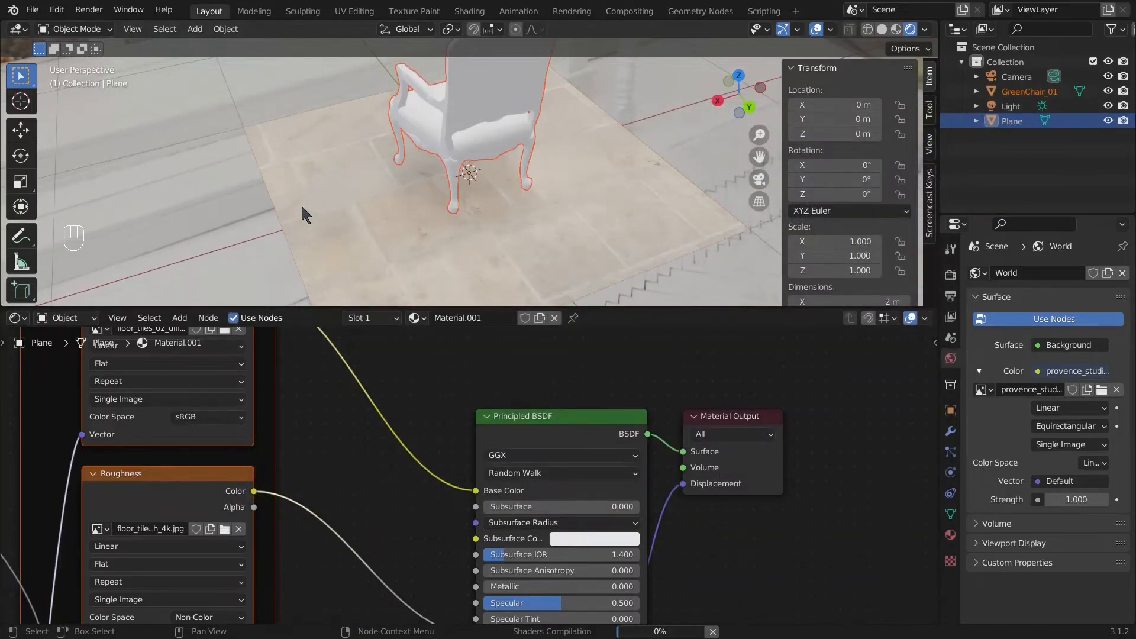
pyautogui.moveTo(288, 200); pyautogui.dragTo(565, 186, button='middle')
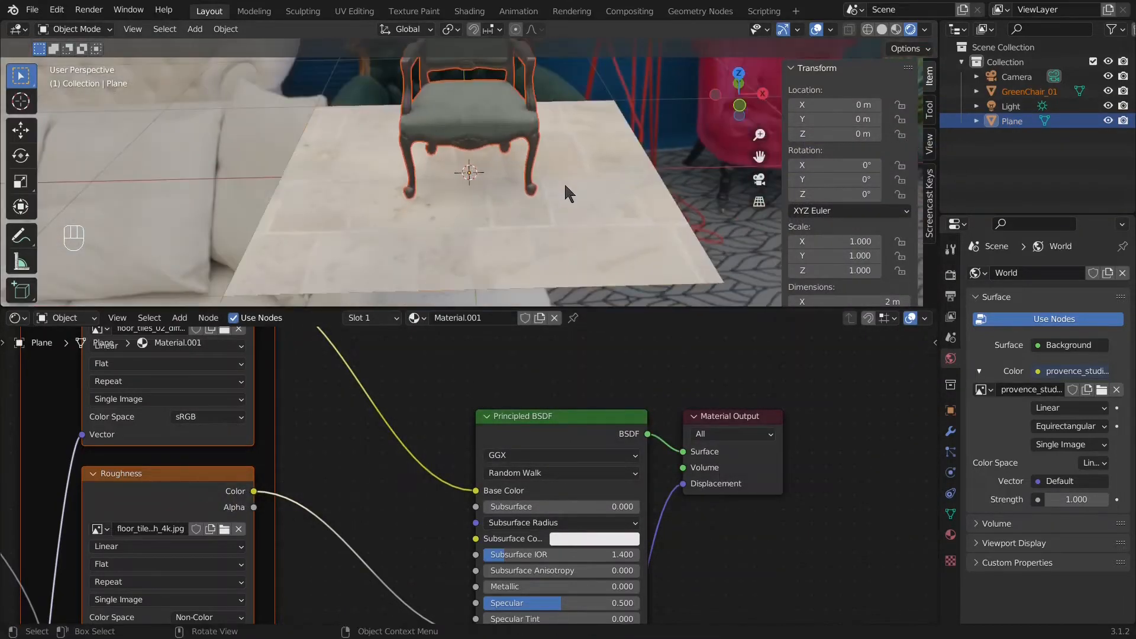
pyautogui.press('a')
pyautogui.press('a')
# Step: Select the tiled floor plane and enlarge the 3D viewport by shrinking the Shader Editor
pyautogui.keyDown('shift'); pyautogui.moveTo(490, 151); pyautogui.dragTo(497, 232, button='middle'); pyautogui.keyUp('shift')
pyautogui.click(603, 238)
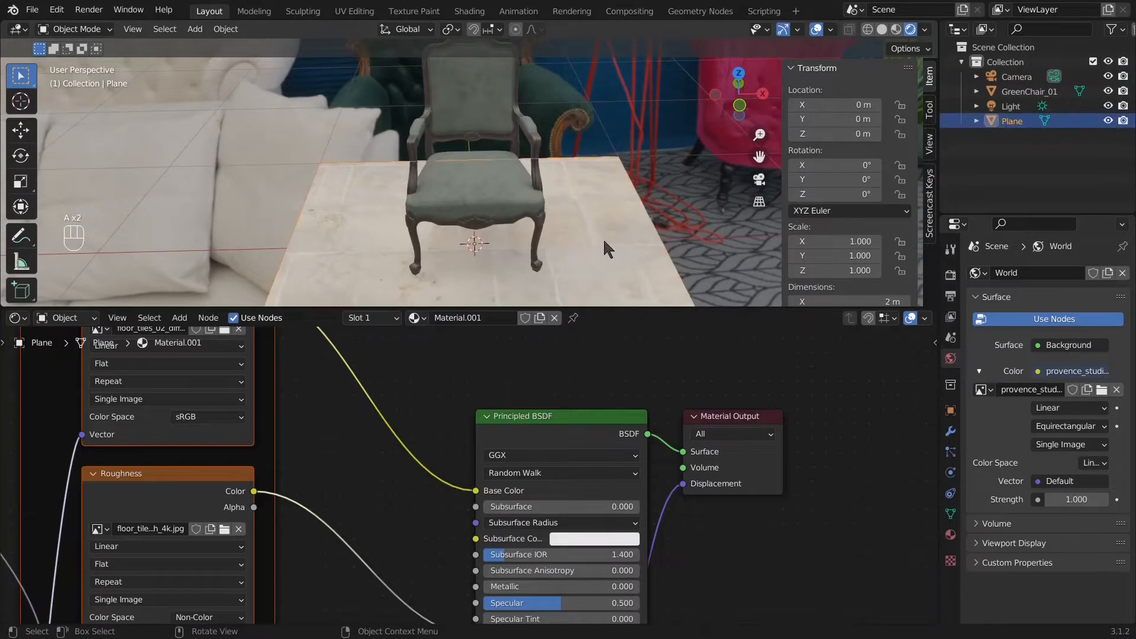
pyautogui.press('s')
pyautogui.press('Escape')
pyautogui.moveTo(805, 309); pyautogui.dragTo(805, 441)
# Step: Set the floor plane's dimensions to 6 m in X and 4 m in Y
pyautogui.click(828, 301)
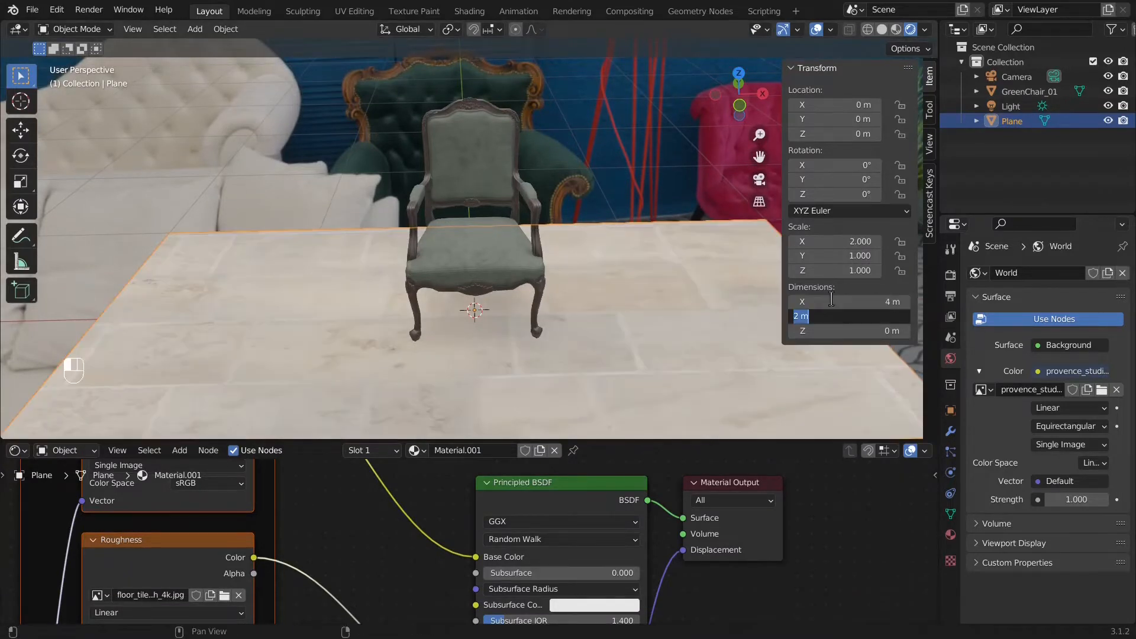
pyautogui.click(832, 301)
pyautogui.write('6')
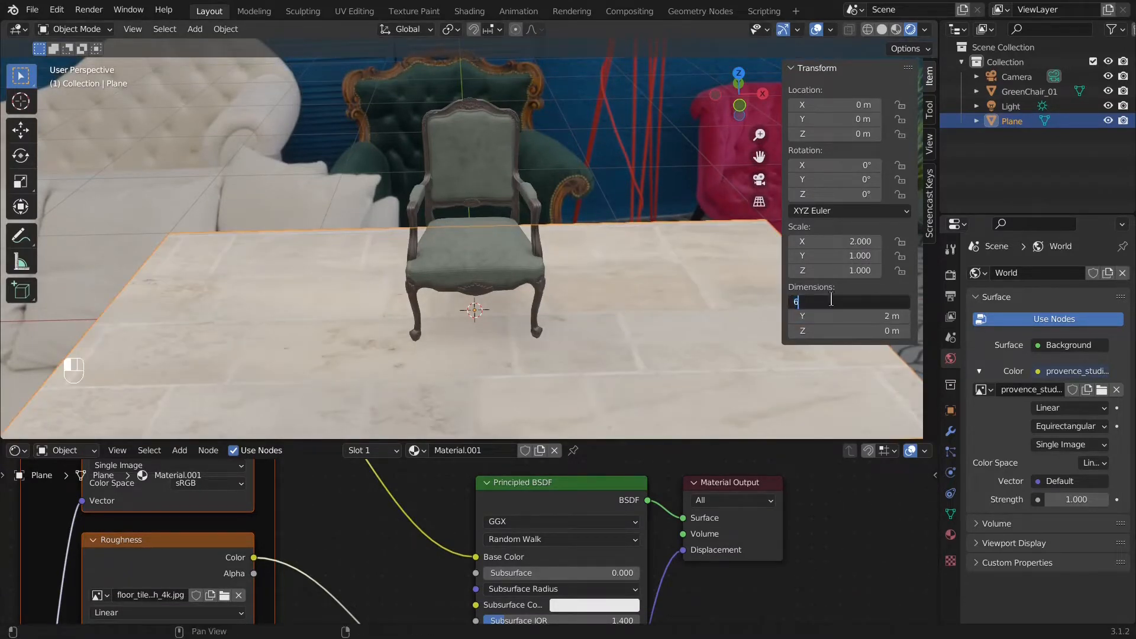
pyautogui.press('Tab')
pyautogui.write('4')
pyautogui.press('Tab')
pyautogui.click(442, 276)
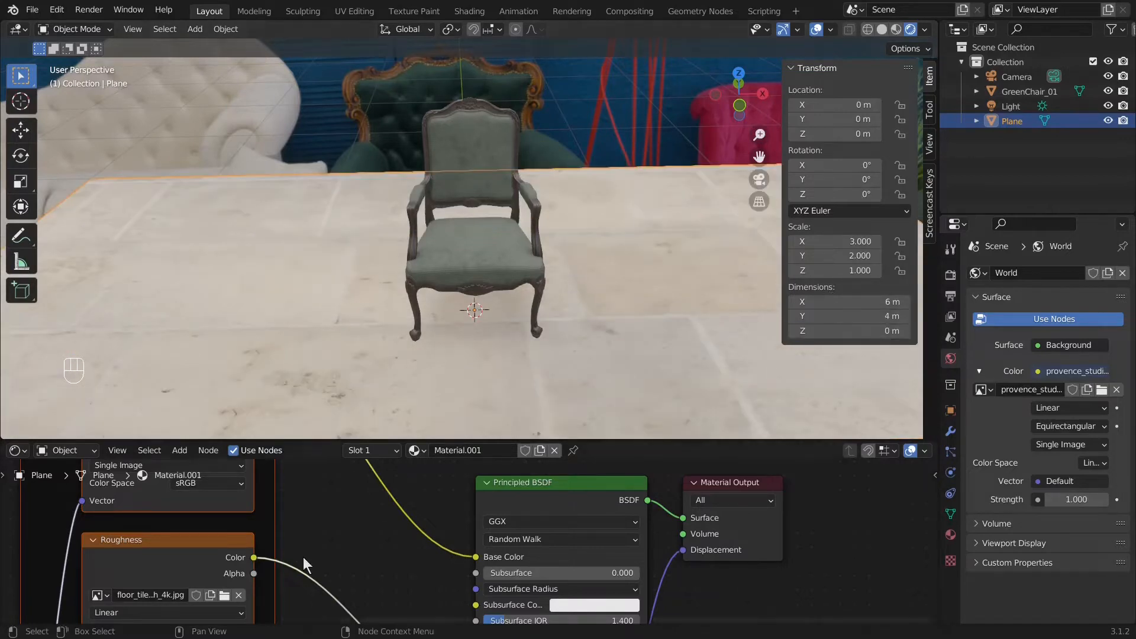
# Step: Set the Scale of the floor material's Mapping node to 6 in X and 4 in Y
pyautogui.scroll(-6, 304, 549)
pyautogui.keyDown('shift'); pyautogui.moveTo(198, 550); pyautogui.dragTo(514, 538, button='middle'); pyautogui.keyUp('shift')
pyautogui.scroll(7, 321, 524)
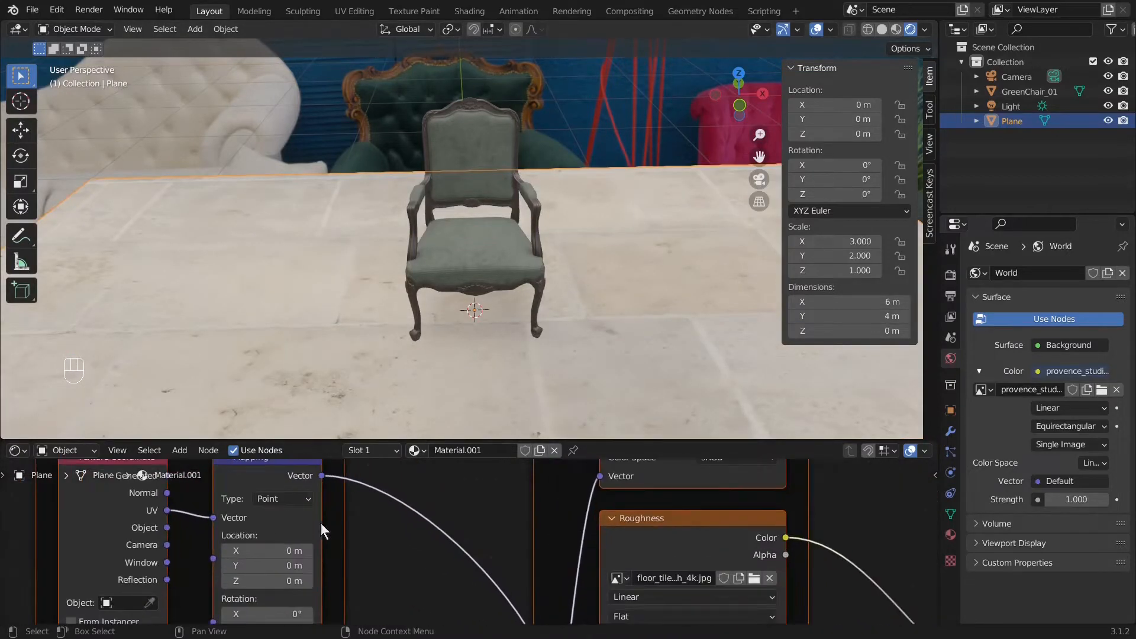
pyautogui.keyDown('shift'); pyautogui.moveTo(309, 587); pyautogui.dragTo(406, 613, button='middle'); pyautogui.keyUp('shift')
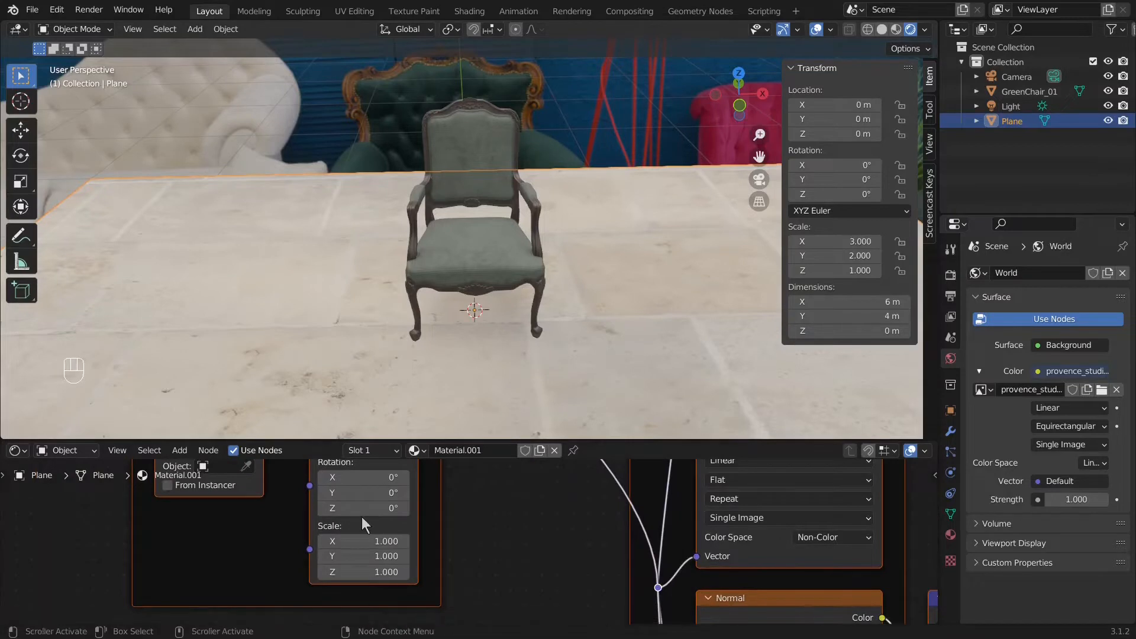
pyautogui.click(403, 541)
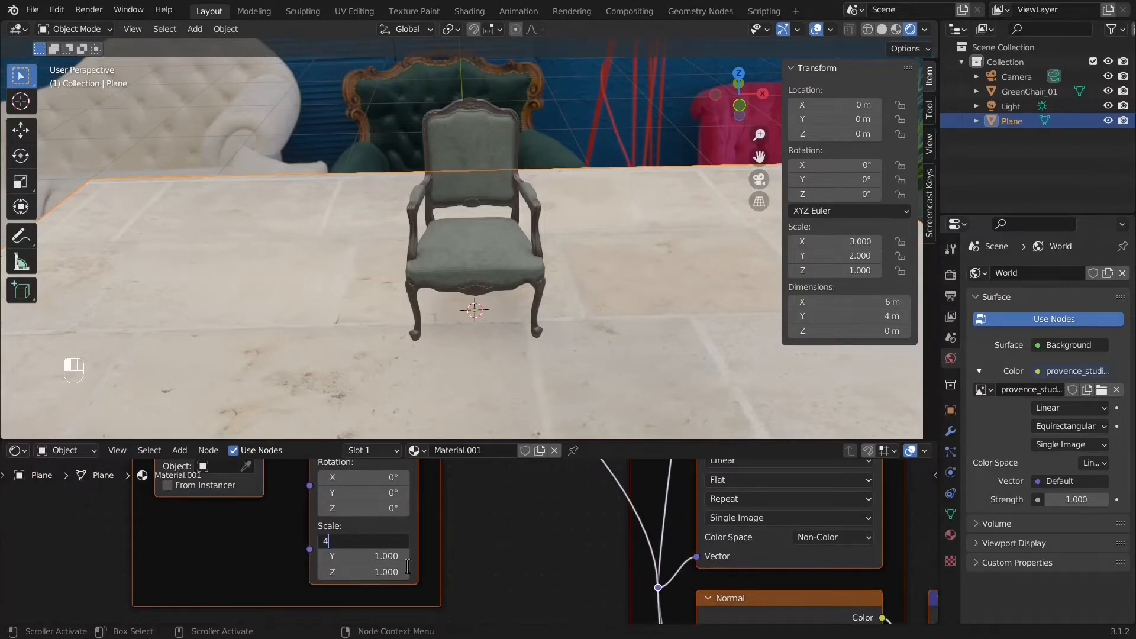
pyautogui.press('Tab')
pyautogui.hotkey('shift', 'Tab')
pyautogui.write('6')
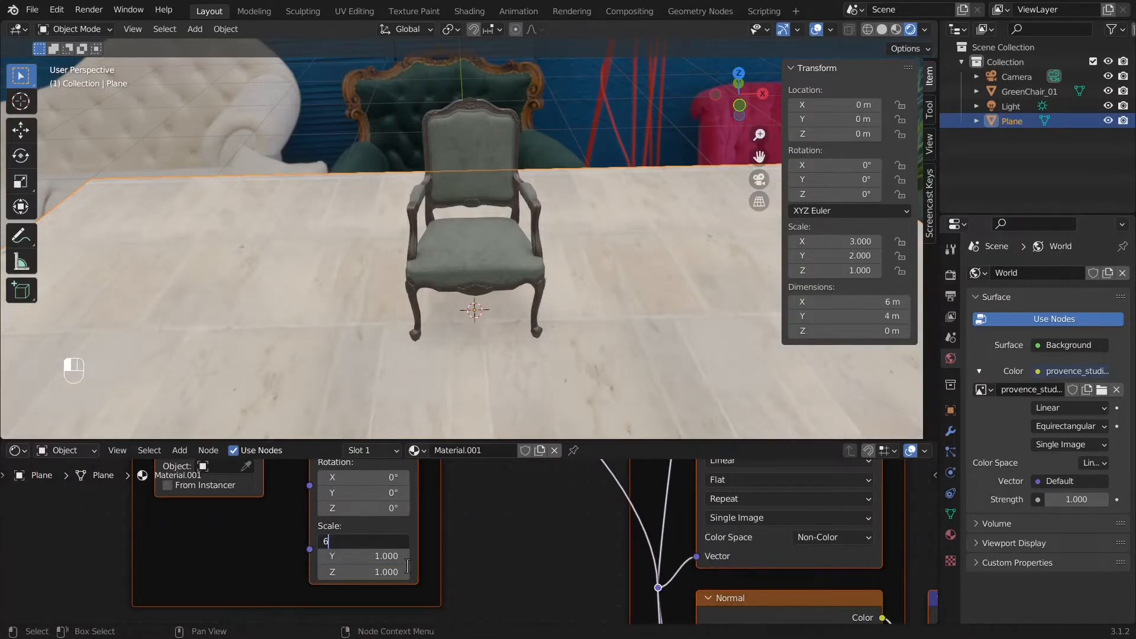
pyautogui.press('Tab')
pyautogui.write('4')
pyautogui.press('Return')
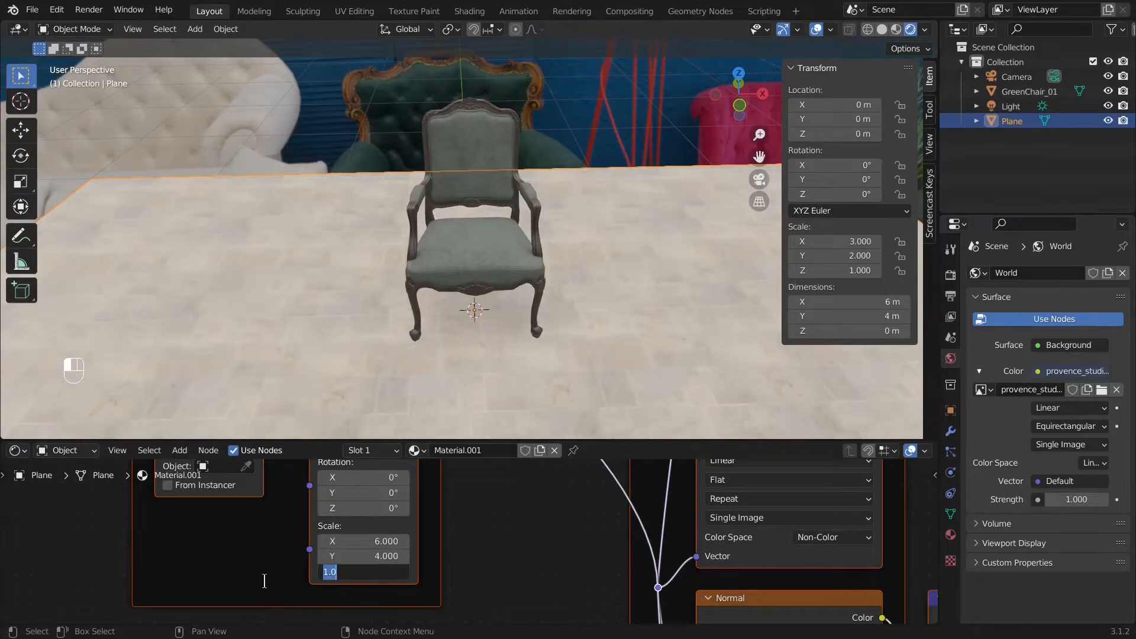
# Step: Deselect everything and examine the tiled floor and the chair from several angles
pyautogui.moveTo(435, 357); pyautogui.dragTo(454, 318, button='middle')
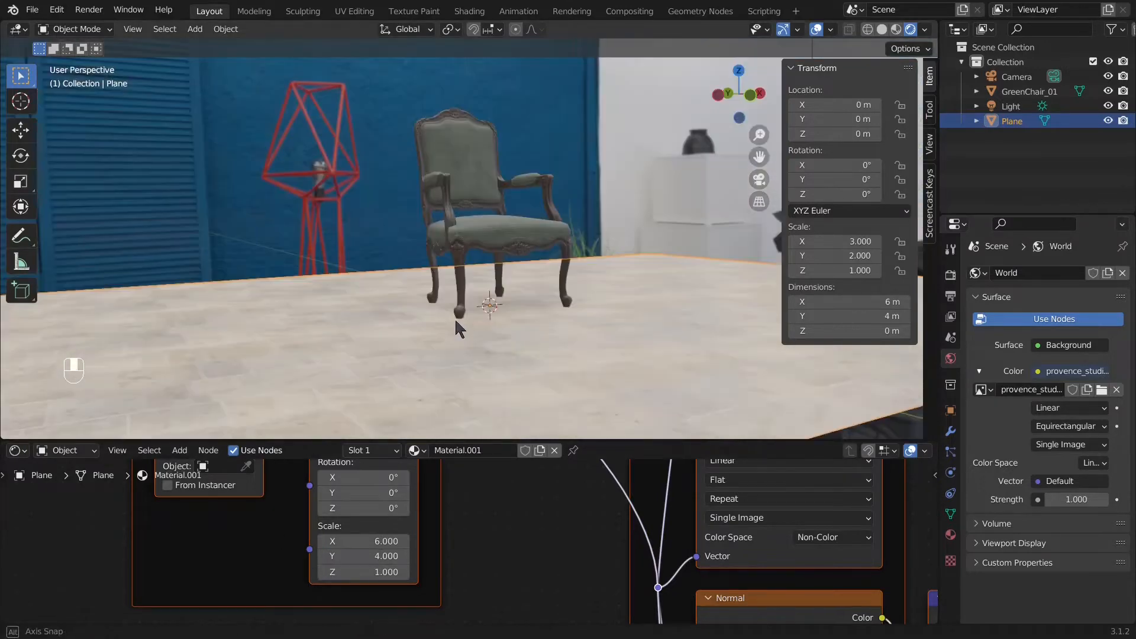
pyautogui.press('a')
pyautogui.press('a')
pyautogui.moveTo(478, 274); pyautogui.dragTo(515, 308, button='middle')
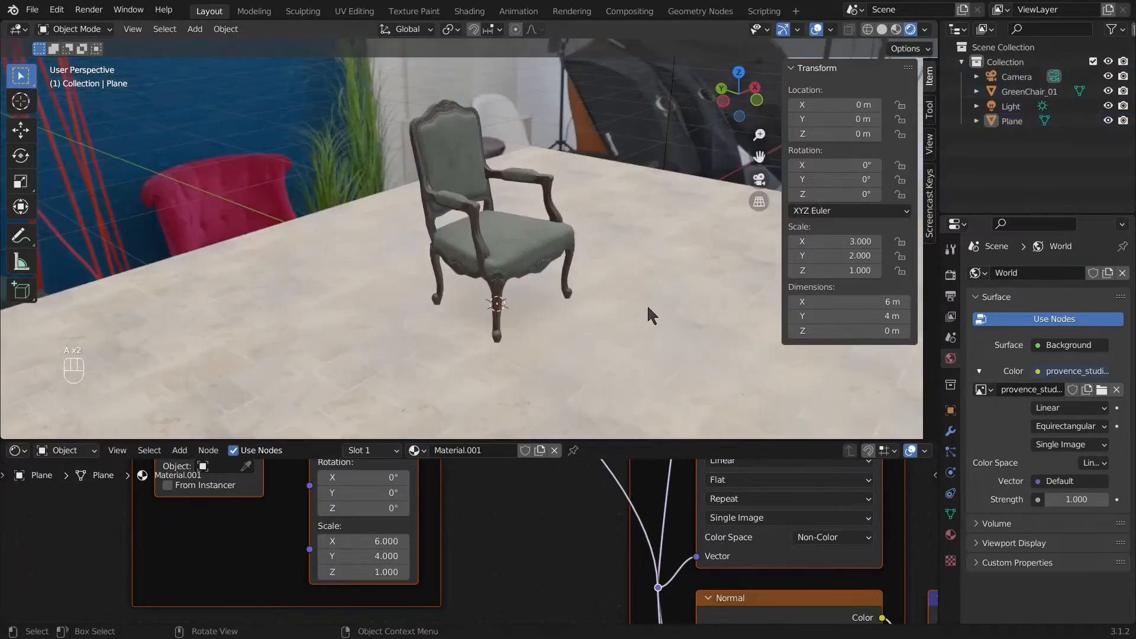
pyautogui.click(615, 231)
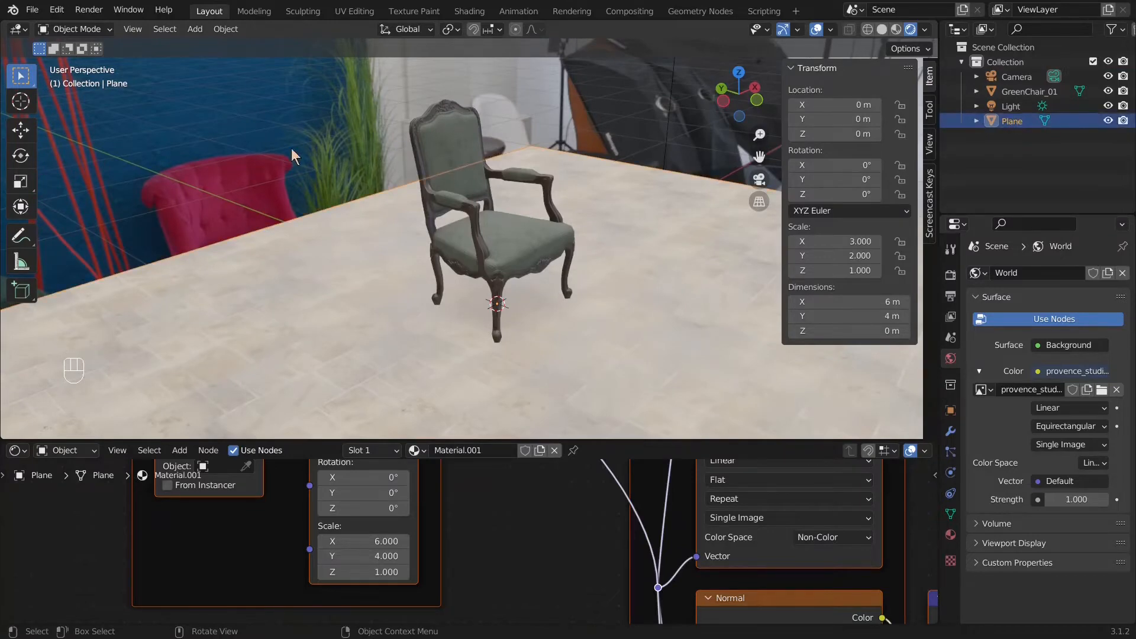
pyautogui.press('a')
pyautogui.press('a')
pyautogui.moveTo(294, 239); pyautogui.dragTo(252, 226, button='middle')
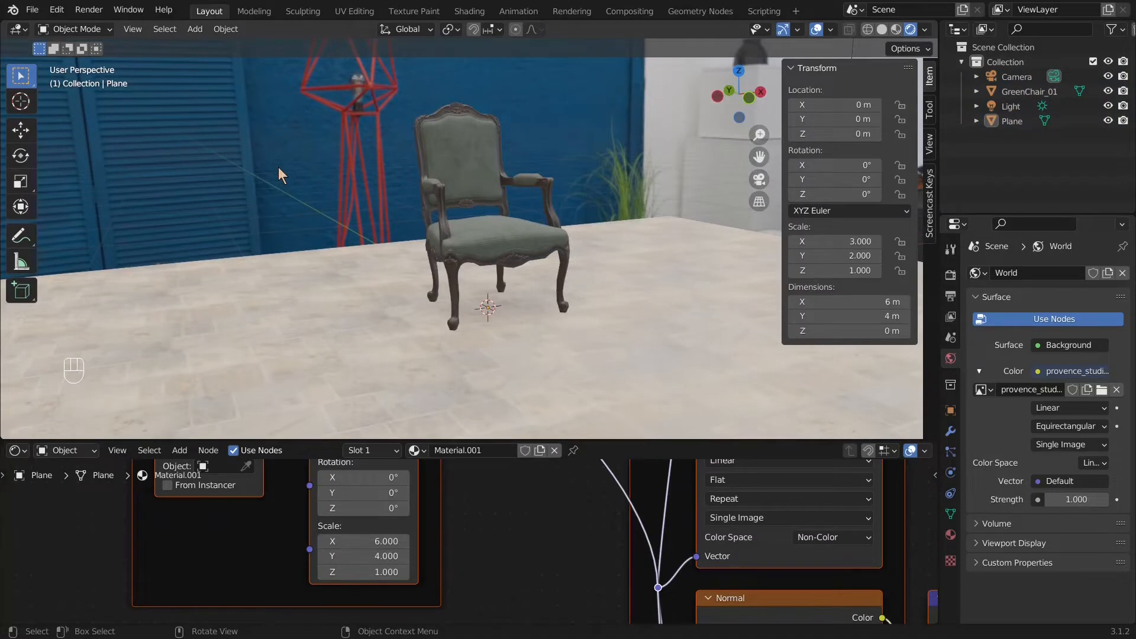
pyautogui.scroll(-2, 260, 189)
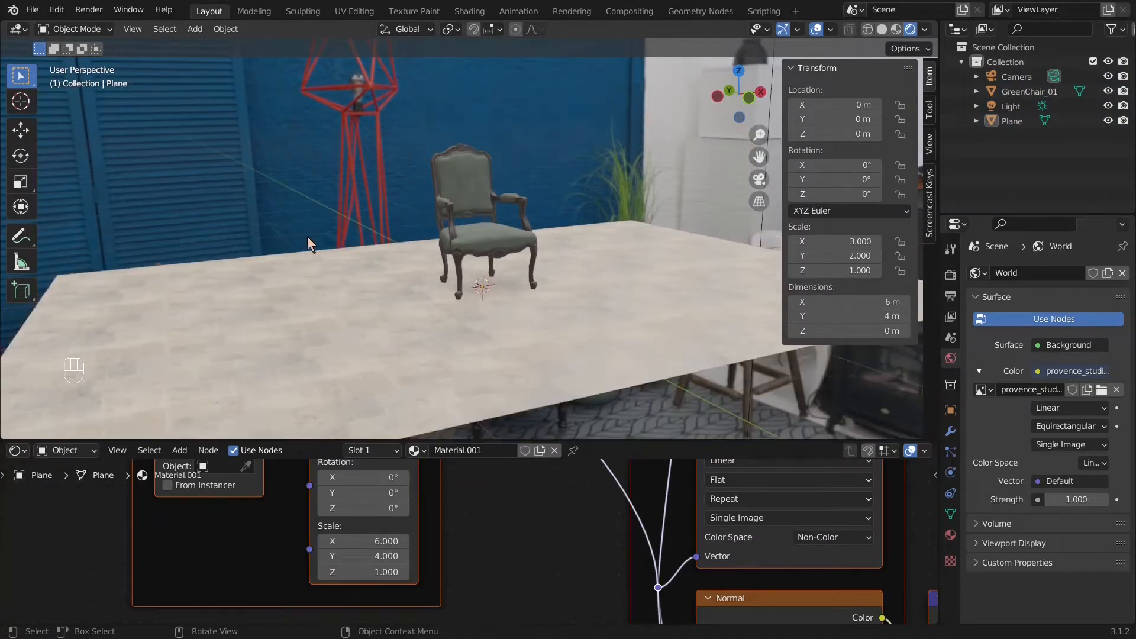
# Step: Switch the Shader Editor to the World nodes, bring the HDRI node chain into view and enlarge the editor
pyautogui.click(66, 452)
pyautogui.click(87, 486)
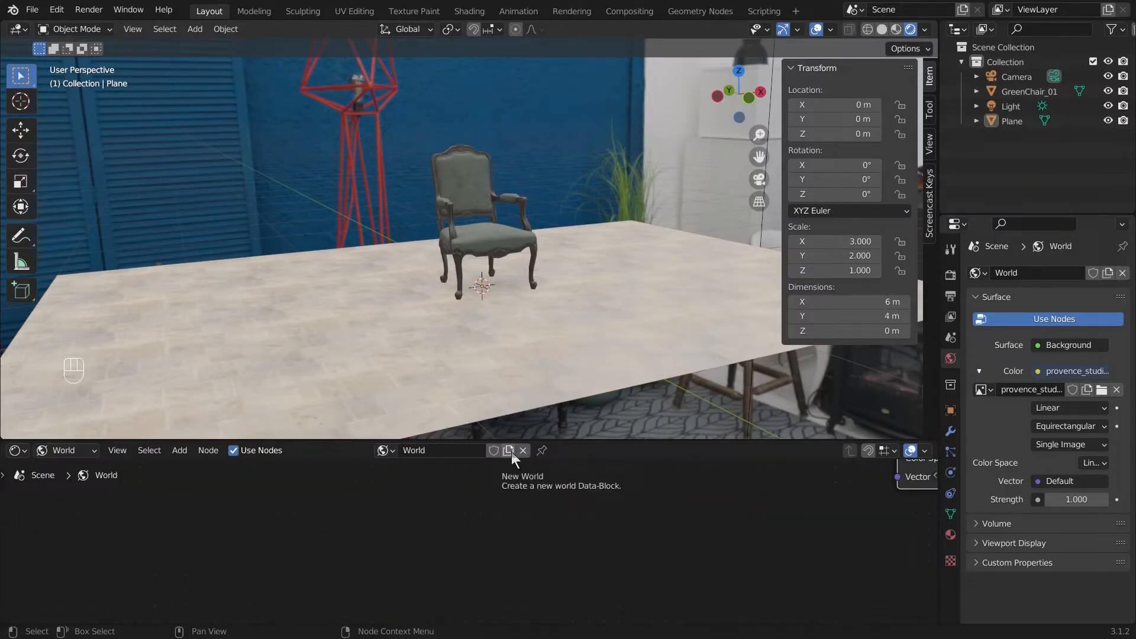
pyautogui.scroll(-2, 656, 532)
pyautogui.moveTo(753, 521); pyautogui.dragTo(479, 586, button='middle')
pyautogui.scroll(1, 533, 562)
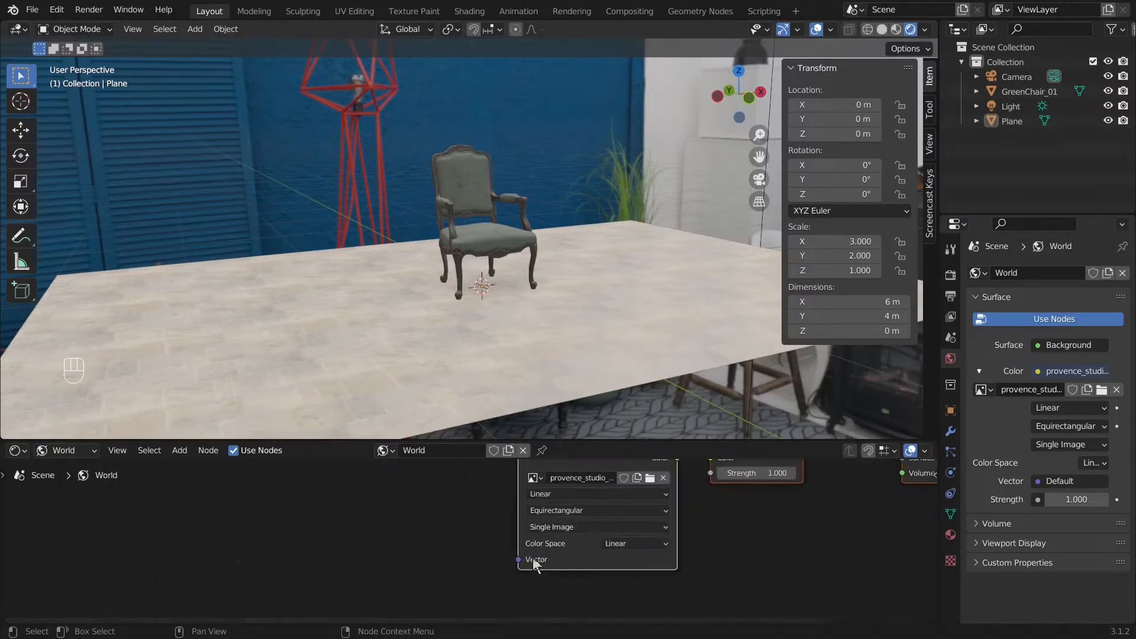
pyautogui.moveTo(608, 503); pyautogui.dragTo(470, 589, button='middle')
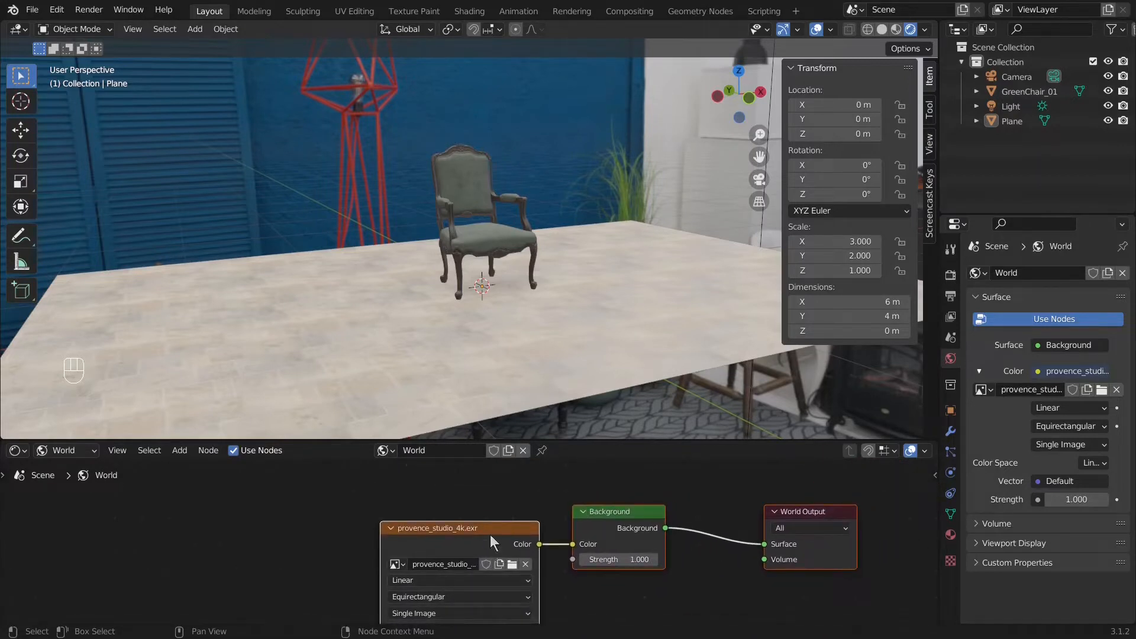
pyautogui.click(462, 545)
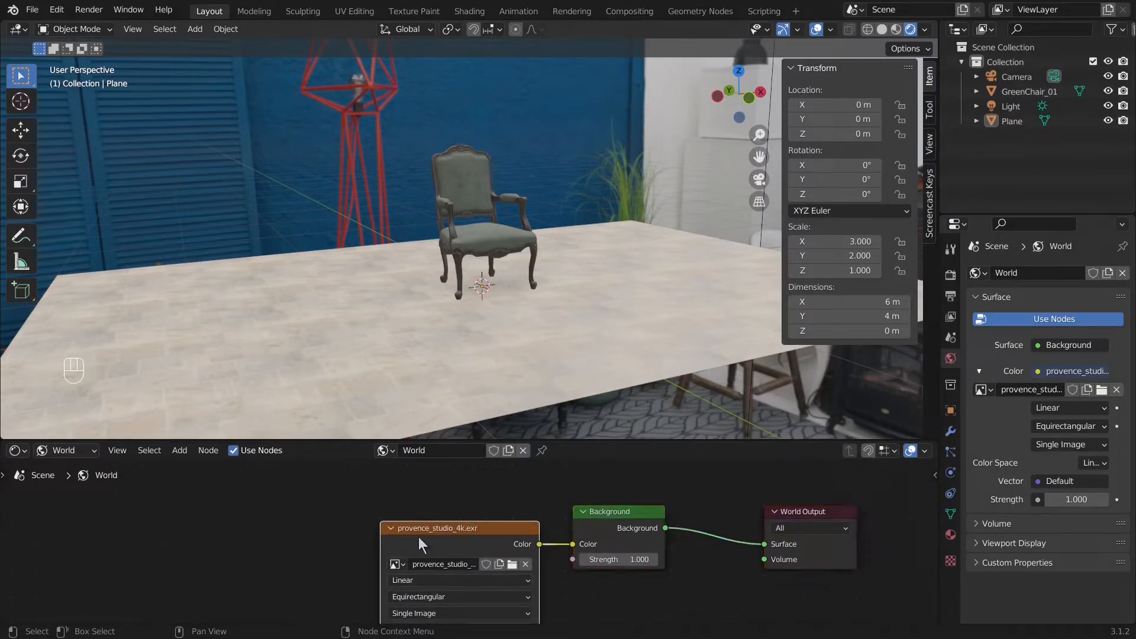
pyautogui.moveTo(496, 440); pyautogui.dragTo(517, 256)
# Step: Add a Light Path node above the provence_studio_4k.exr environment texture node
pyautogui.hotkey('shift', 'a')
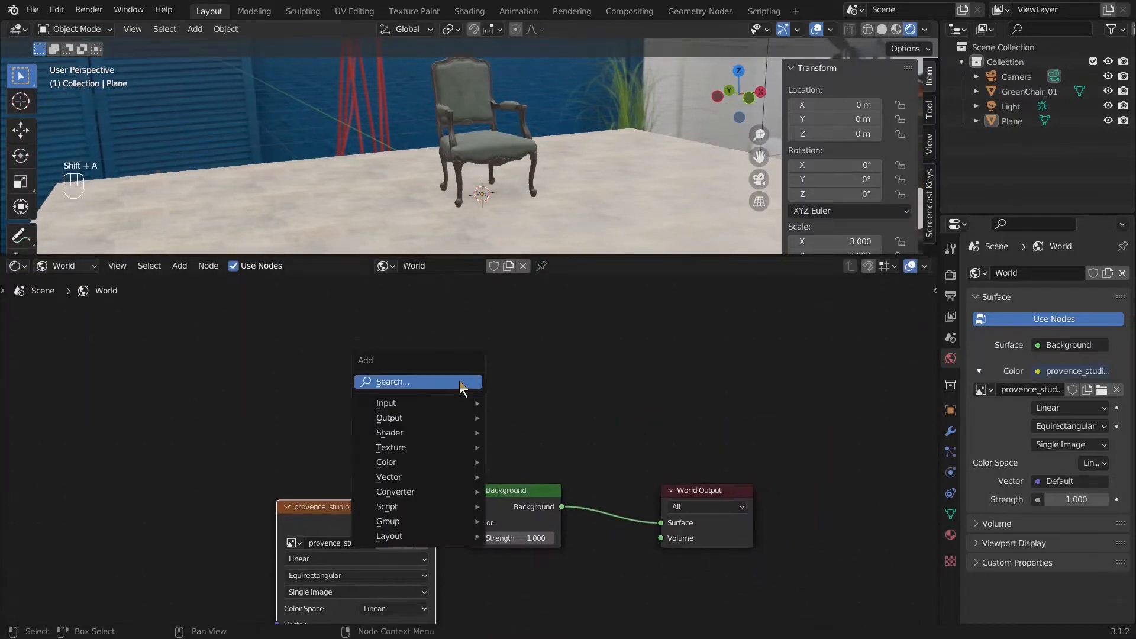
pyautogui.moveTo(457, 404)
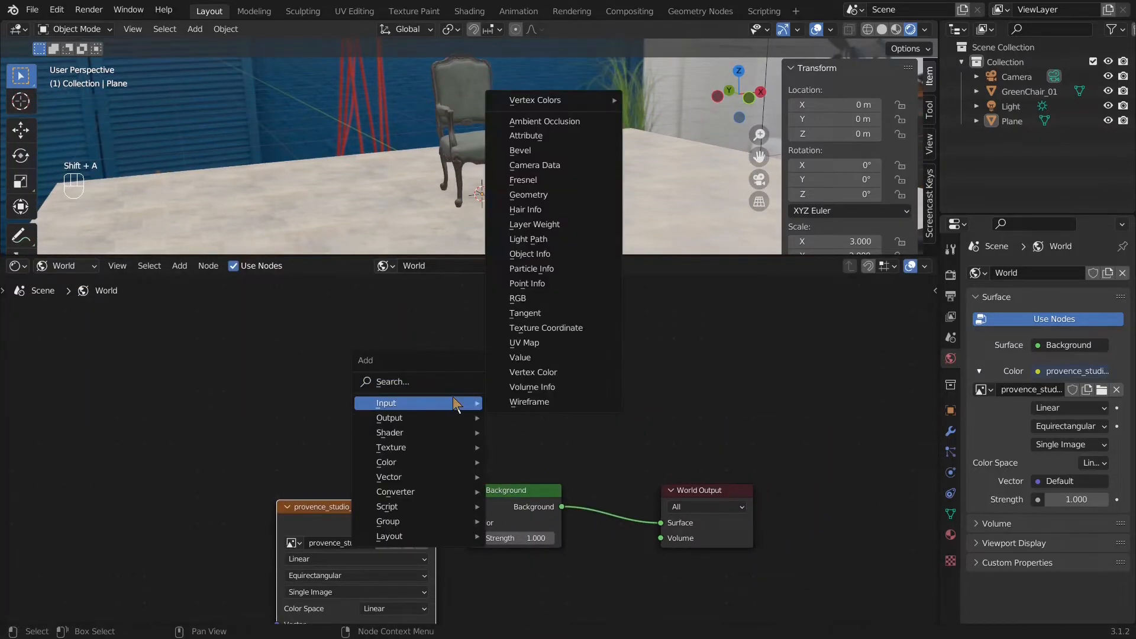
pyautogui.click(570, 240)
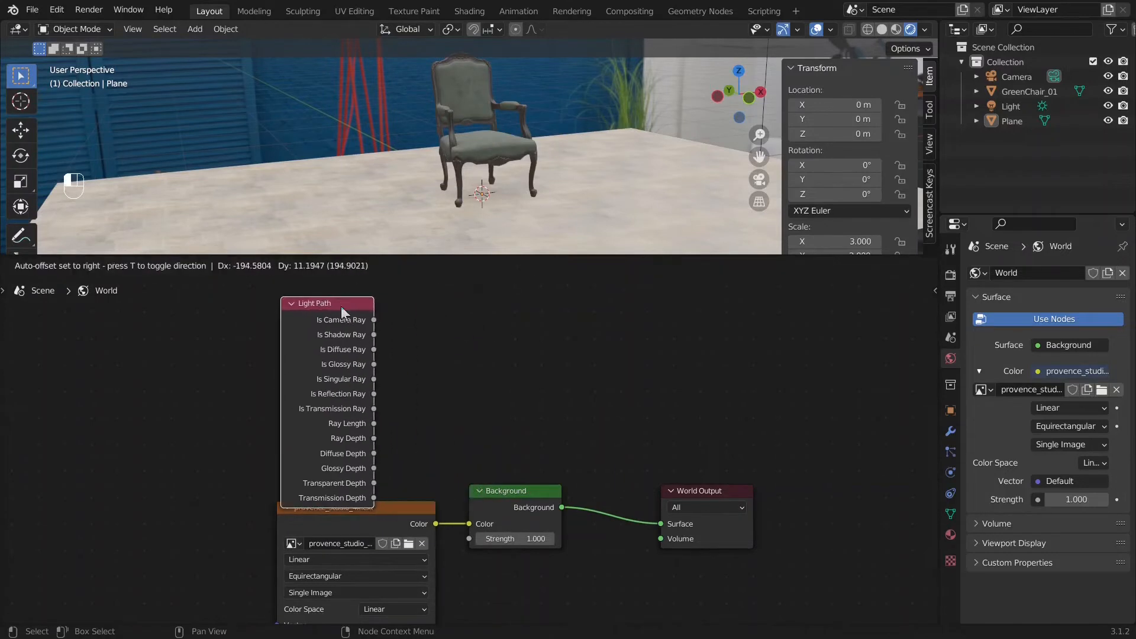
pyautogui.click(354, 313)
# Step: Insert a Mix Shader between Background and World Output, and link the Light Path's Is Camera Ray to its Fac input
pyautogui.hotkey('shift', 'a')
pyautogui.moveTo(467, 343)
pyautogui.moveTo(473, 366)
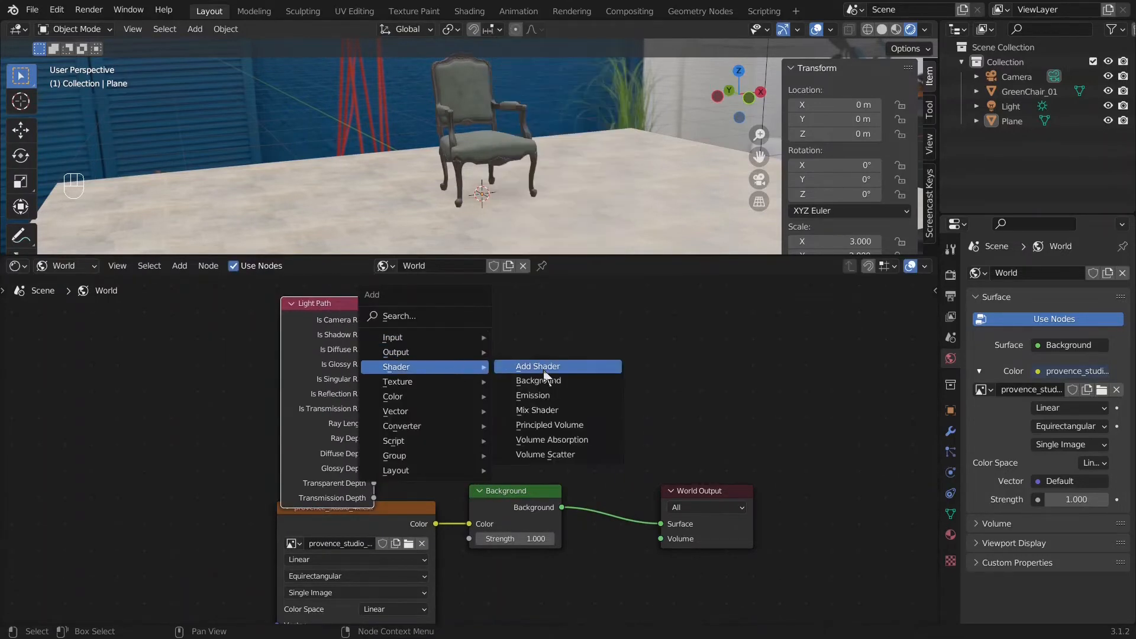
pyautogui.click(545, 414)
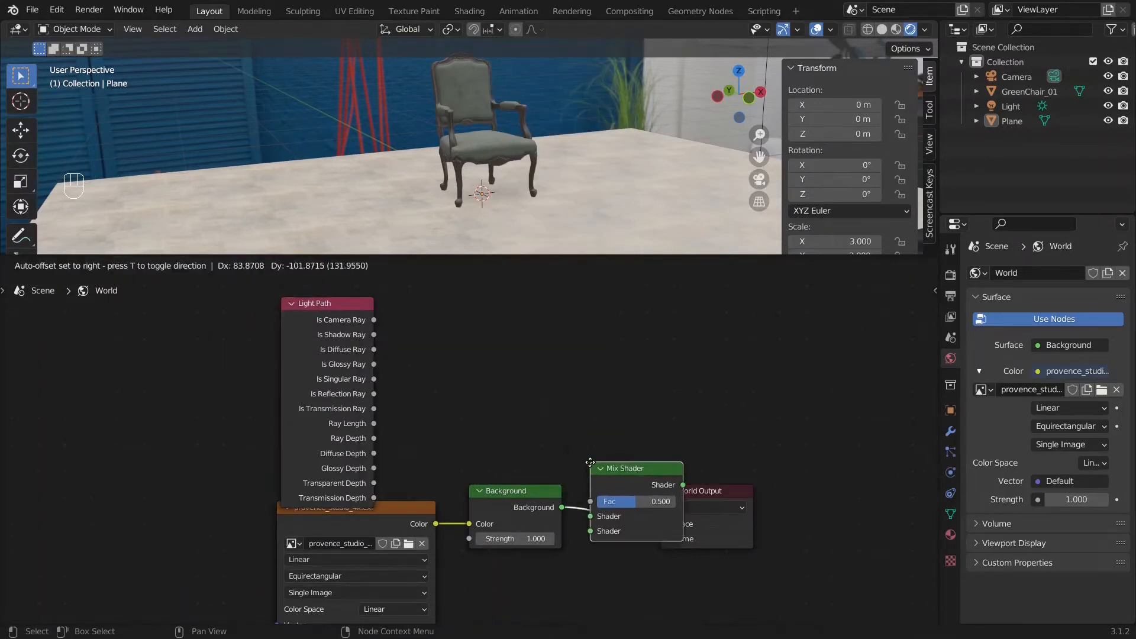
pyautogui.click(616, 469)
pyautogui.moveTo(374, 320); pyautogui.dragTo(618, 503)
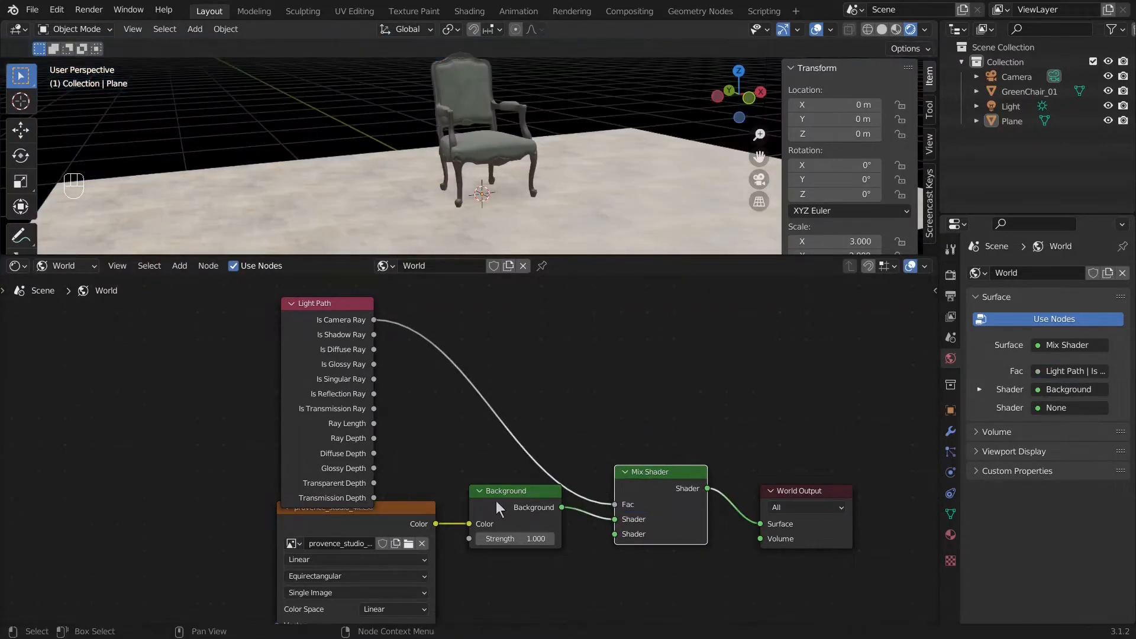
# Step: Duplicate the Background node, feed it the HDRI color, and link the copy to the Mix Shader's first Shader input and the original to the second
pyautogui.moveTo(510, 492); pyautogui.dragTo(514, 588)
pyautogui.hotkey('shift', 'd')
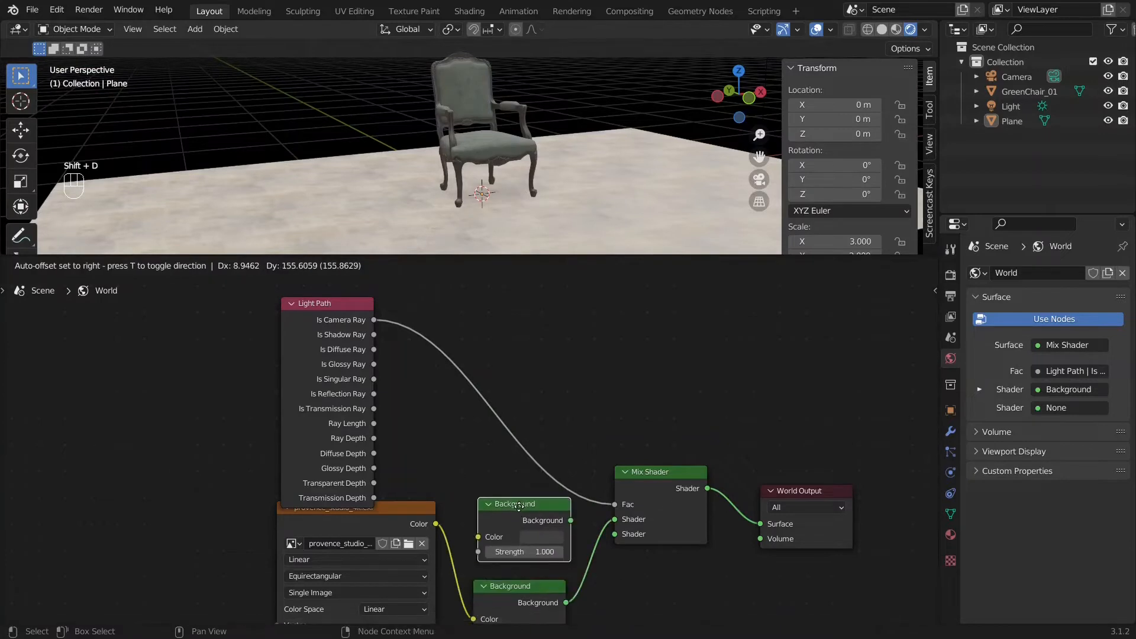
pyautogui.click(519, 506)
pyautogui.click(399, 517)
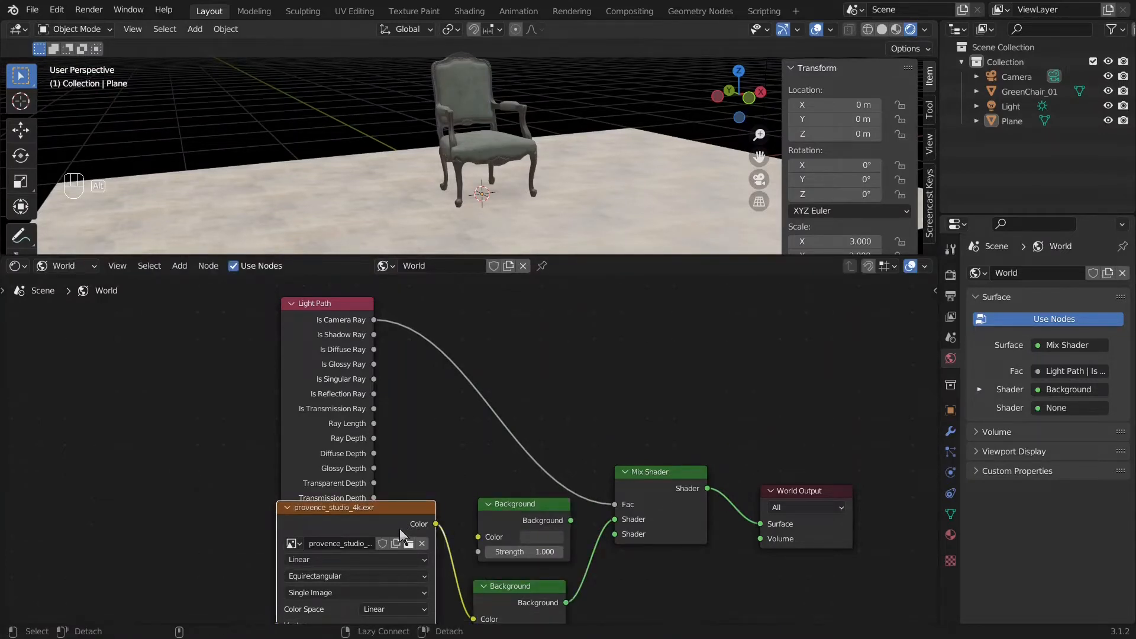
pyautogui.keyDown('alt'); pyautogui.moveTo(399, 528); pyautogui.dragTo(642, 524, button='right'); pyautogui.keyUp('alt')
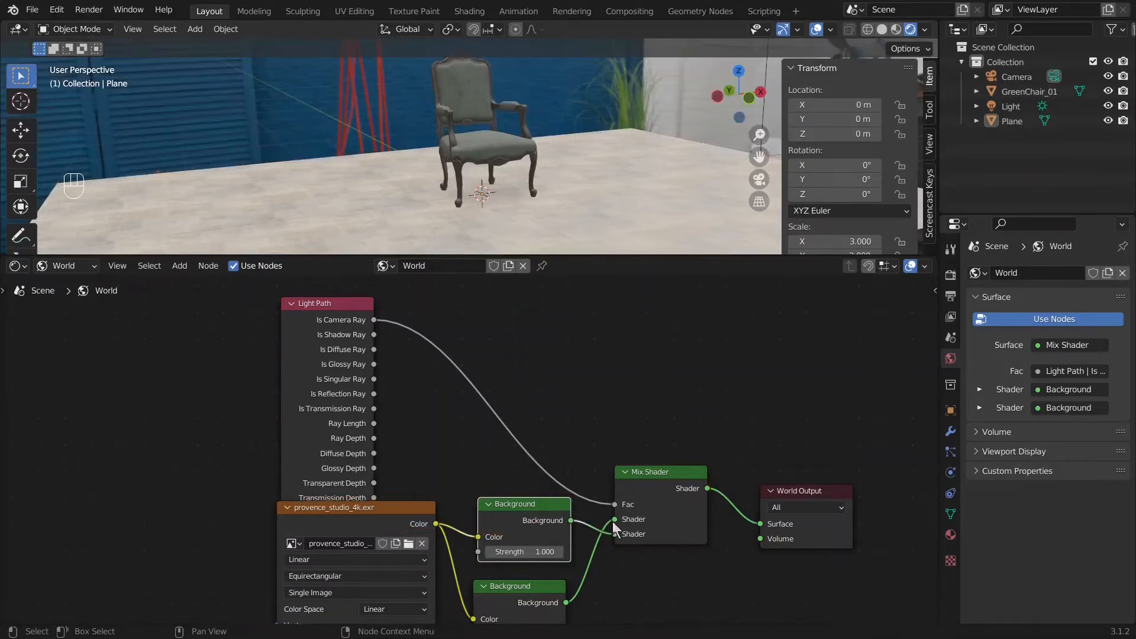
pyautogui.moveTo(613, 521); pyautogui.dragTo(617, 534)
# Step: Try a strength of 0 on the duplicated Background node
pyautogui.moveTo(574, 504); pyautogui.dragTo(570, 431, button='middle')
pyautogui.doubleClick(532, 480)
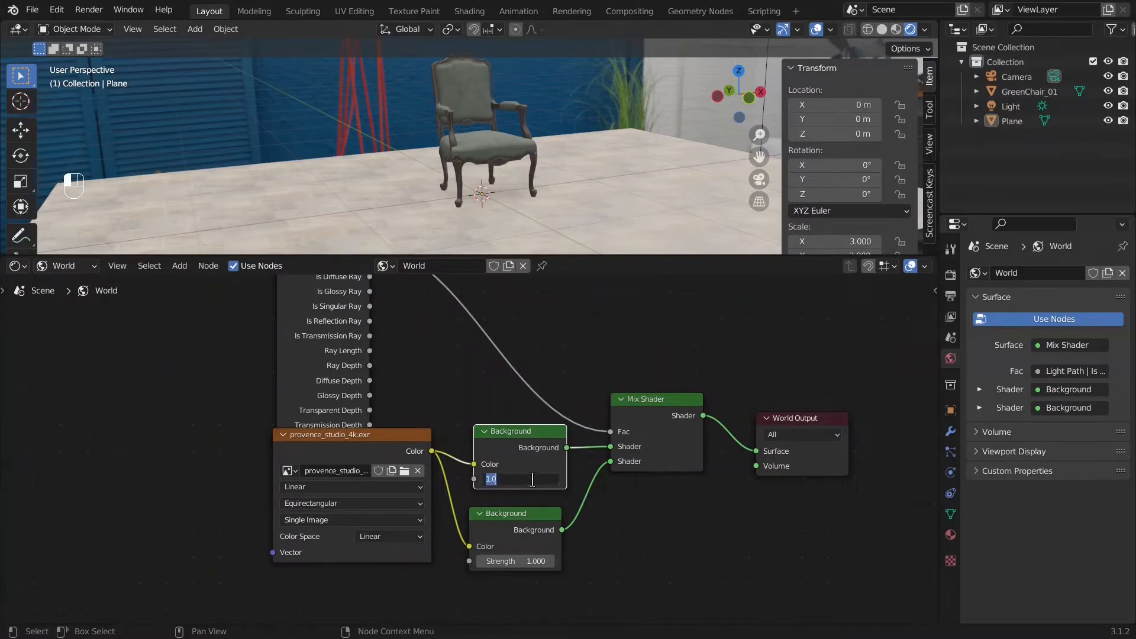
pyautogui.press('Return')
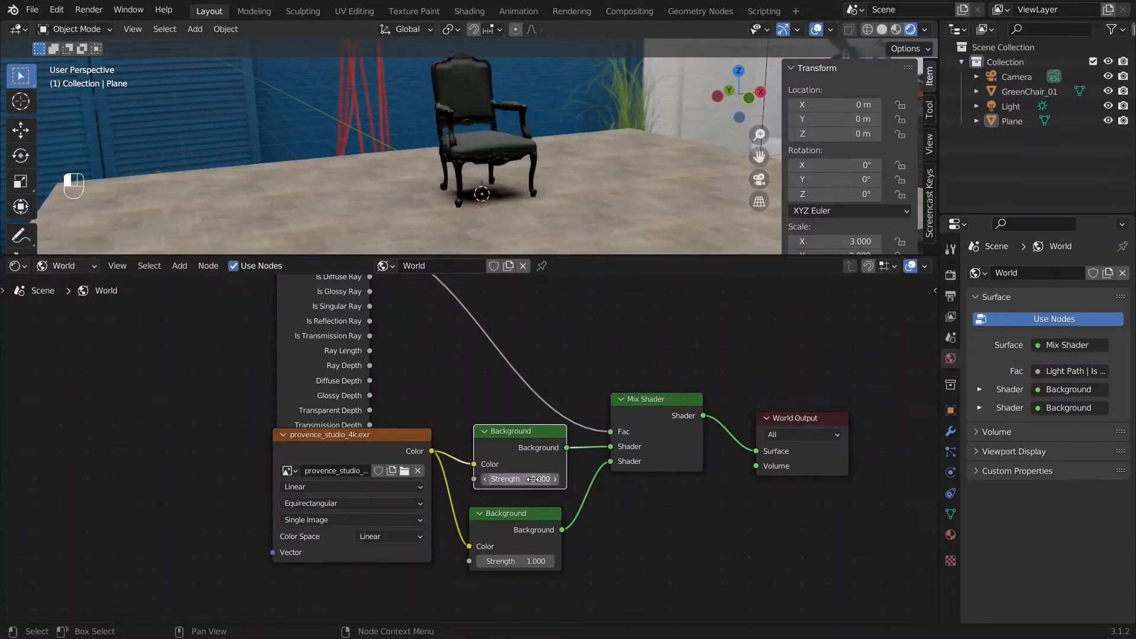
# Step: Enlarge the 3D viewport and orbit around the chair to check the lighting from behind
pyautogui.moveTo(438, 229); pyautogui.dragTo(441, 178, button='middle')
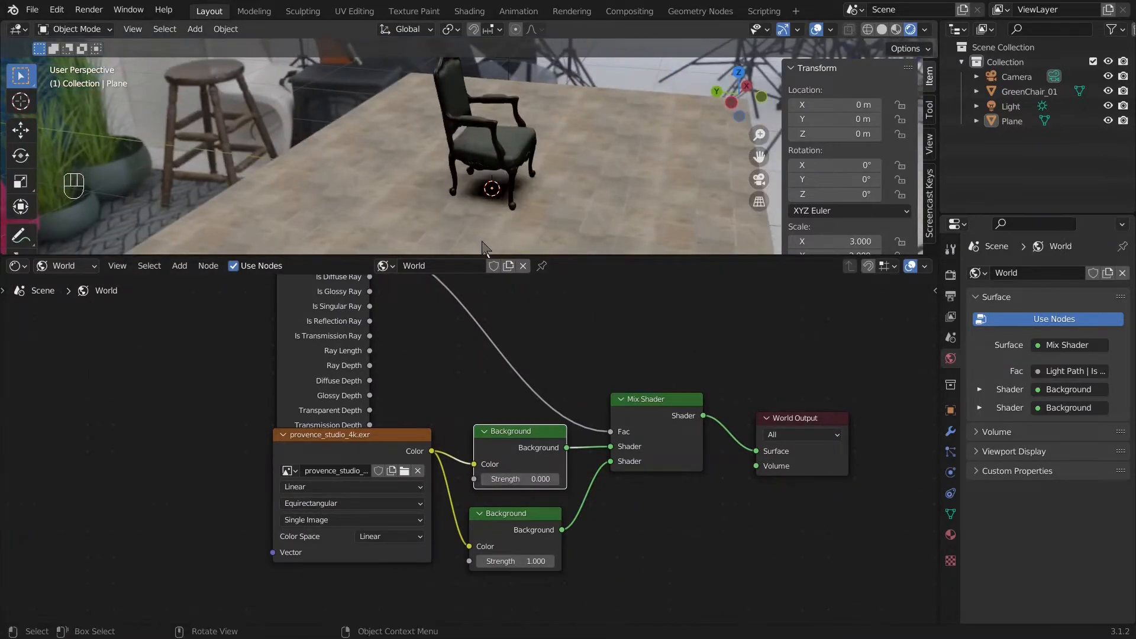
pyautogui.moveTo(482, 253); pyautogui.dragTo(456, 437)
pyautogui.moveTo(447, 290); pyautogui.dragTo(534, 285, button='middle')
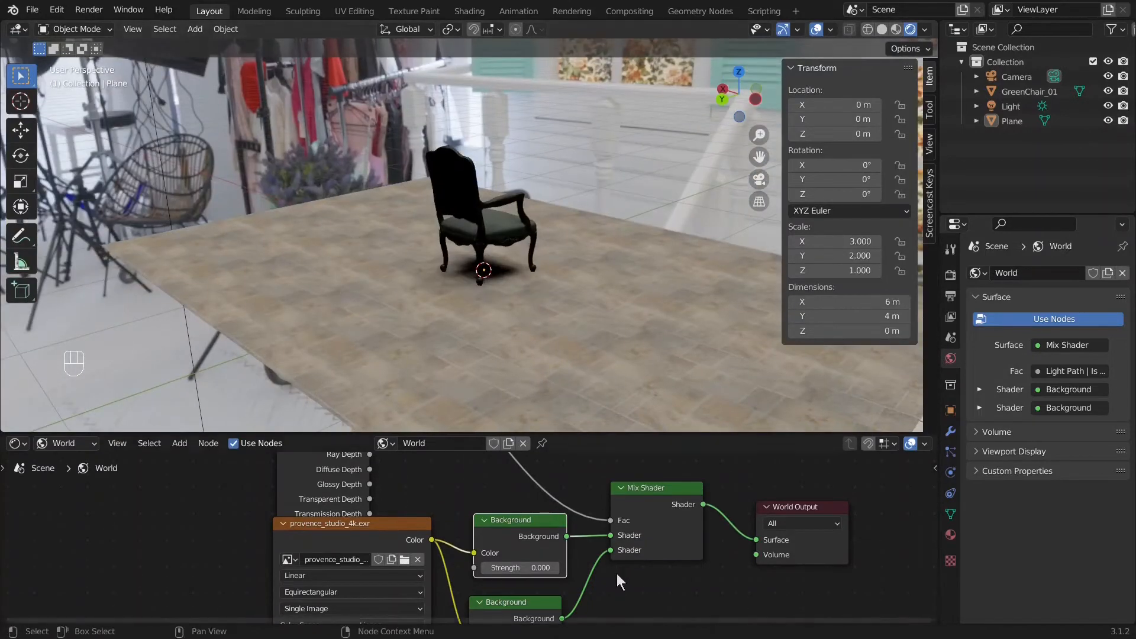
# Step: Try strengths of 1 and 0.5 on the upper Background node to compare the scene lighting
pyautogui.moveTo(552, 576); pyautogui.dragTo(544, 525, button='middle')
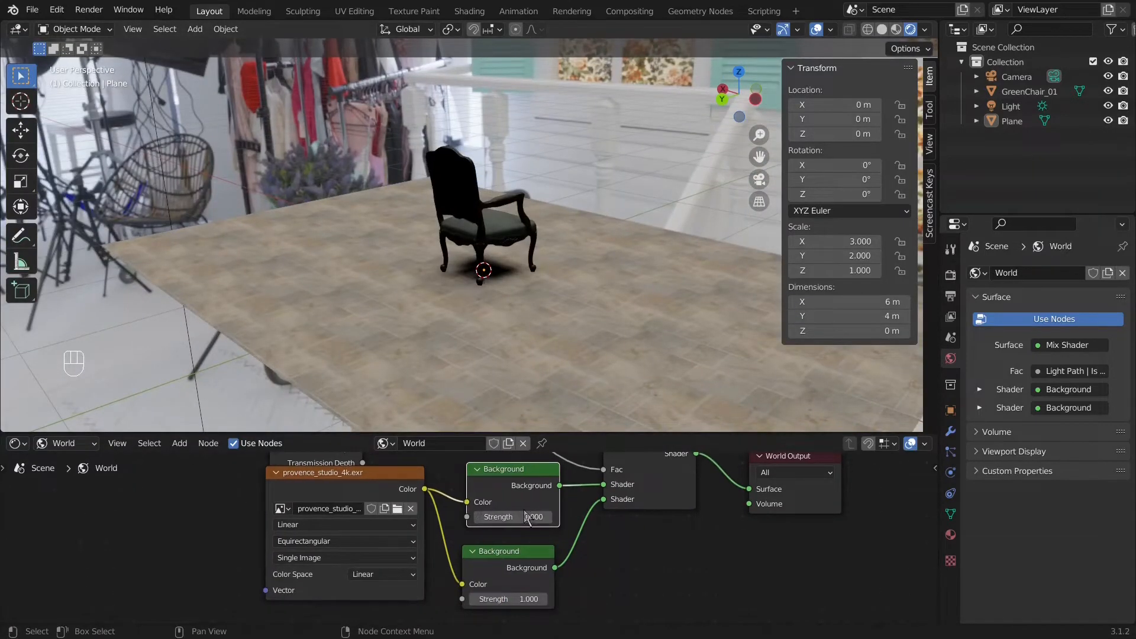
pyautogui.click(525, 516)
pyautogui.write('1')
pyautogui.press('Return')
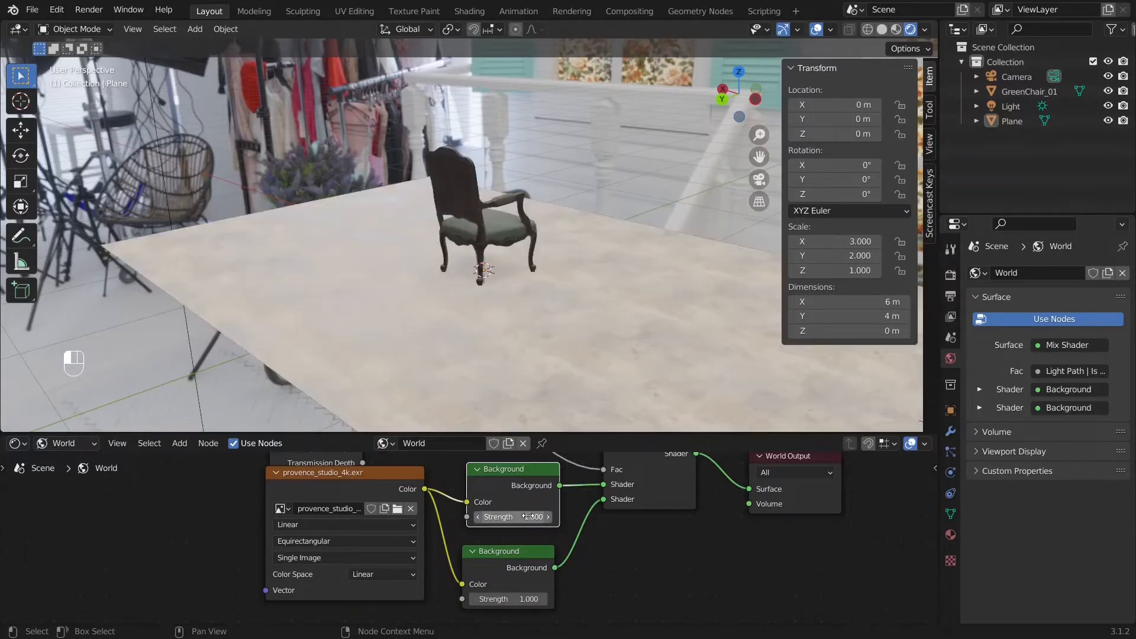
pyautogui.click(529, 517)
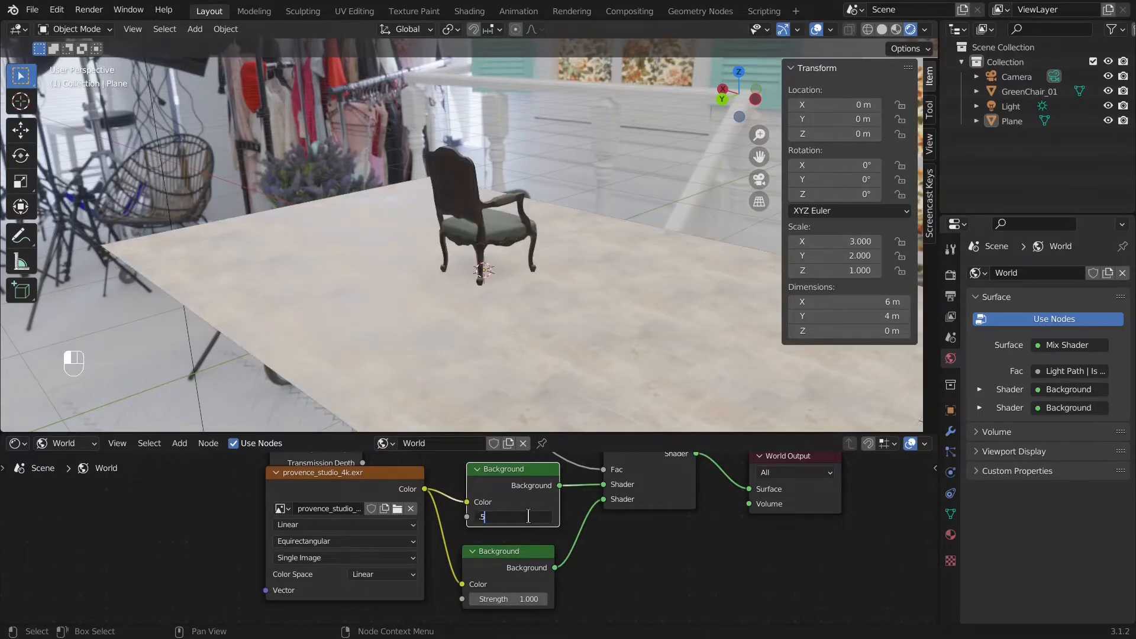
pyautogui.write('.5')
pyautogui.press('Return')
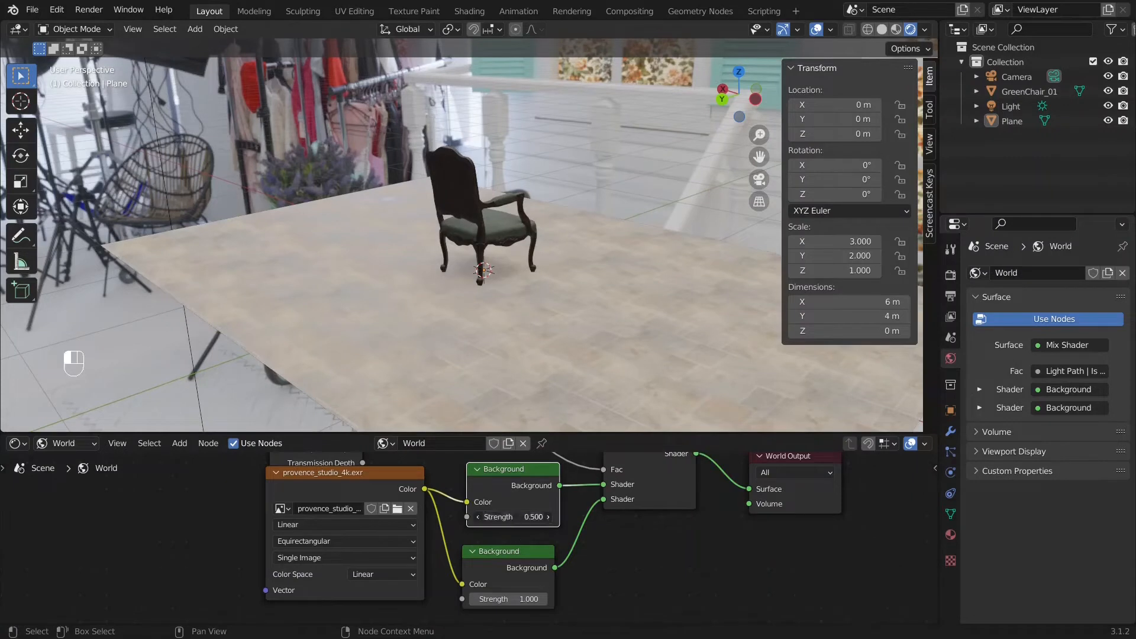
# Step: Set the strength of the upper Background node to 0.25
pyautogui.click(510, 518)
pyautogui.write('.25')
pyautogui.press('Return')
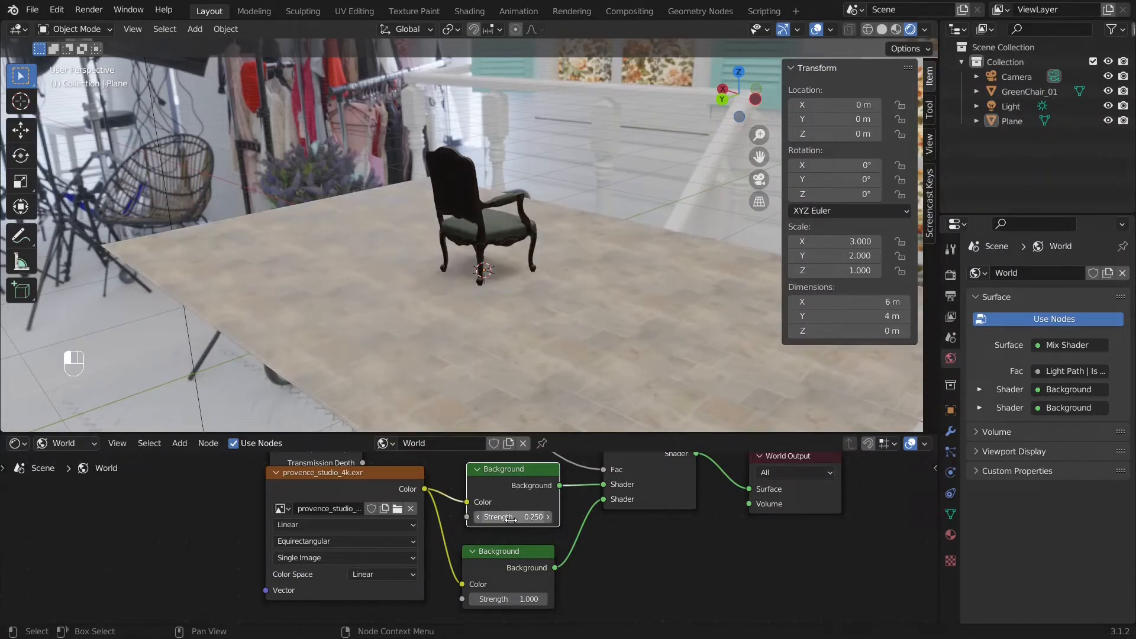
# Step: Try a strength of 0.5 on the lower Background node
pyautogui.click(505, 599)
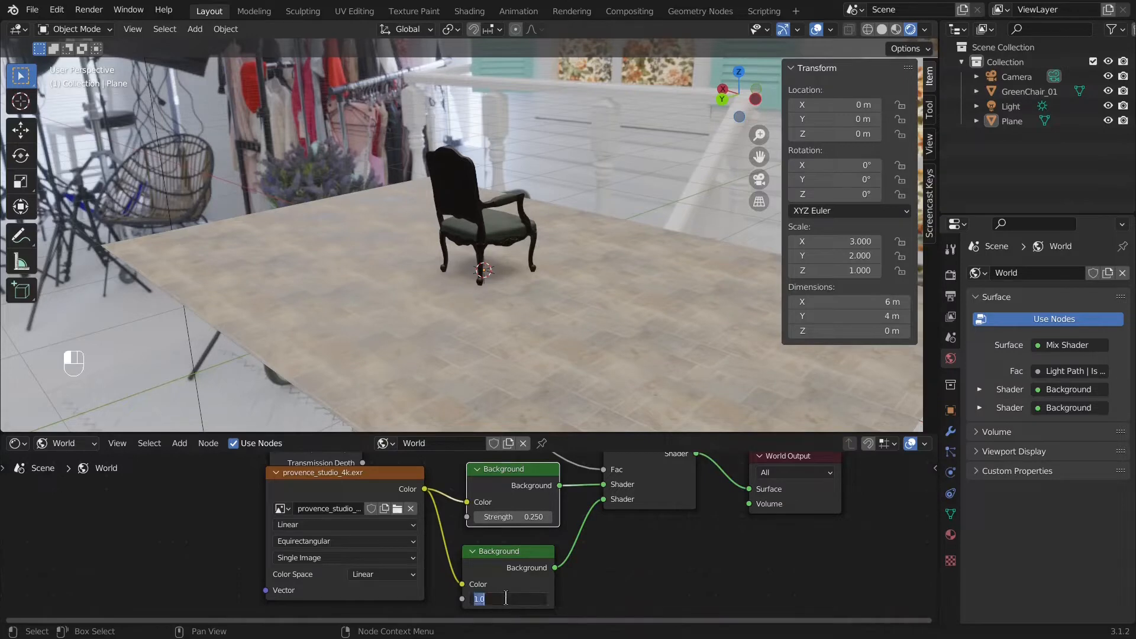
pyautogui.write('.5')
pyautogui.press('Return')
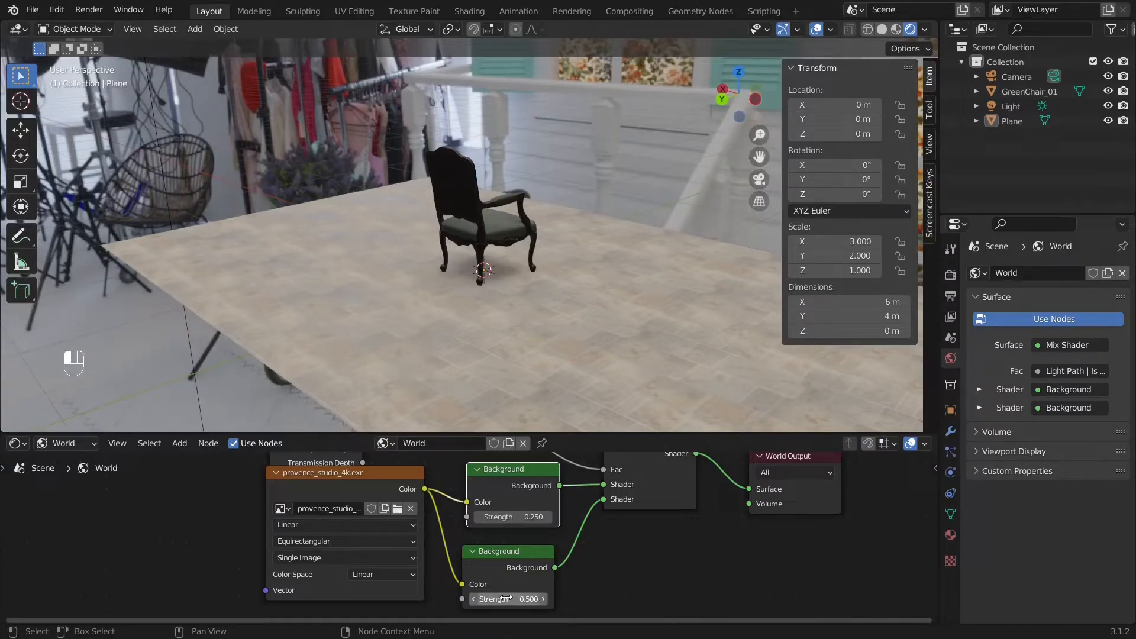
# Step: Set the strength of the lower Background node, which controls the visible backdrop, to 0.1
pyautogui.click(506, 599)
pyautogui.write('.1')
pyautogui.press('Return')
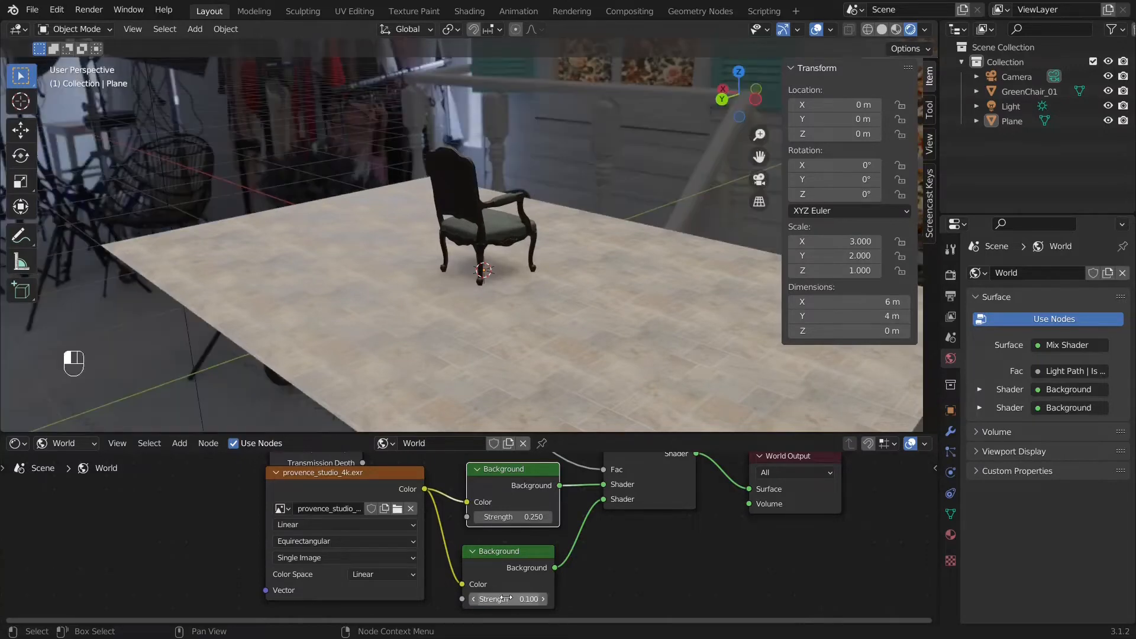
# Step: Try a strength of 0.015 on the lower Background node, and settle on a strength of 1
pyautogui.click(506, 599)
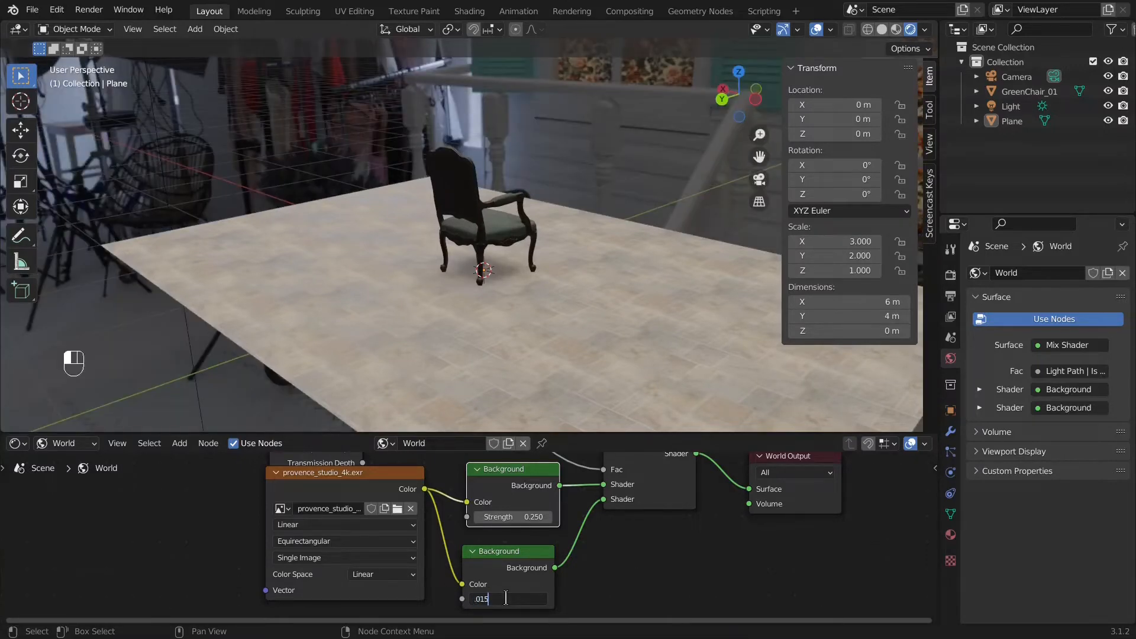
pyautogui.press('Return')
pyautogui.click(507, 598)
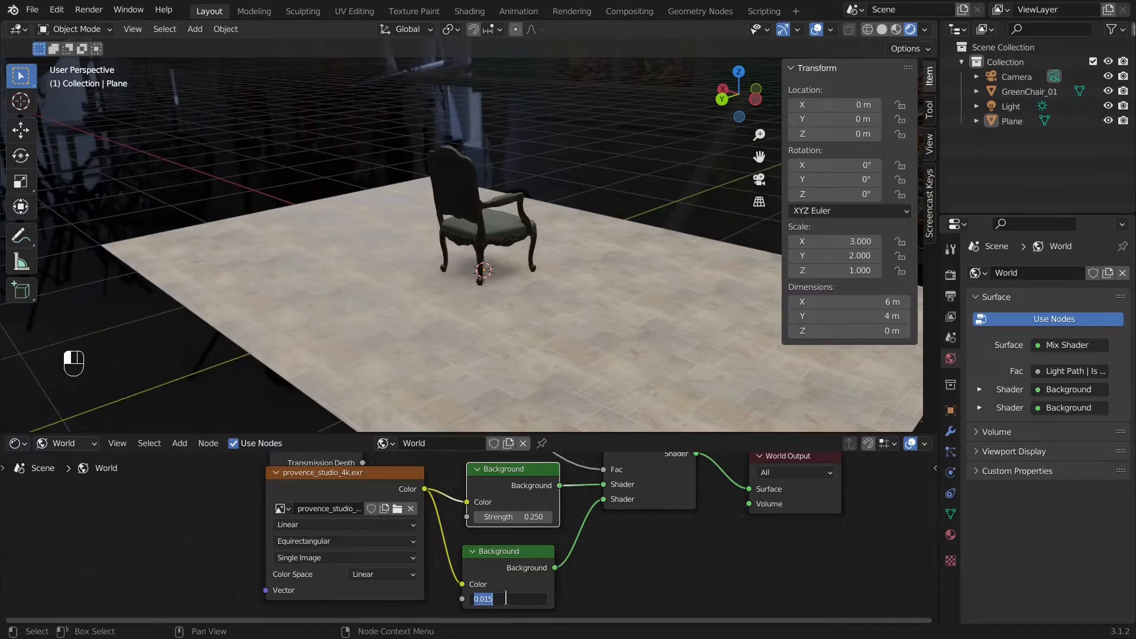
pyautogui.write('1')
pyautogui.press('Return')
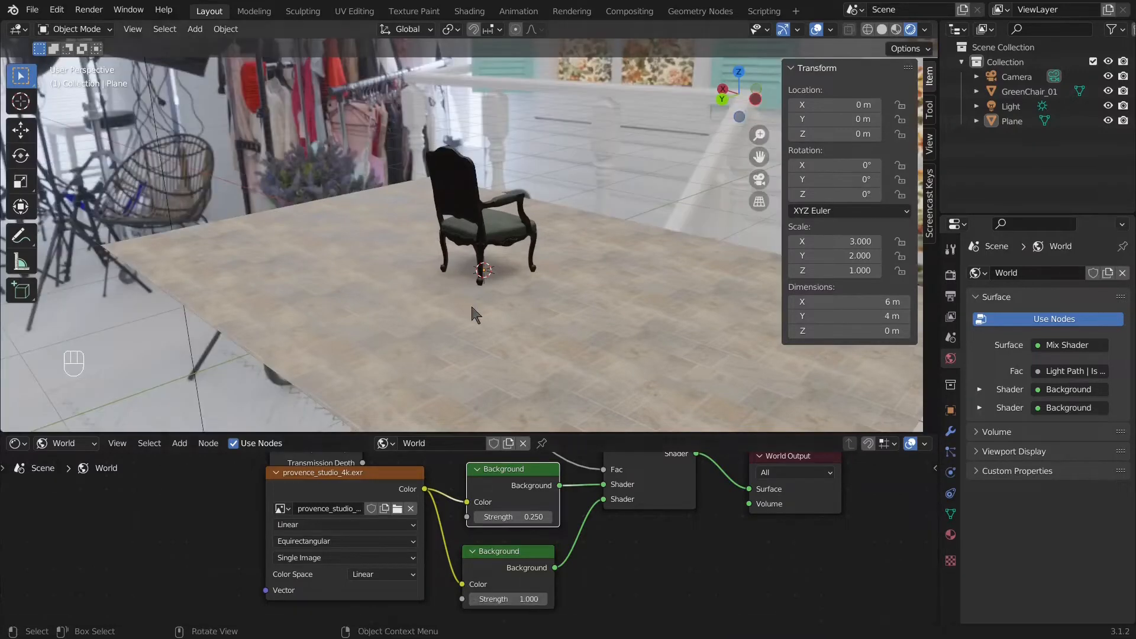
# Step: Examine the green chair's lighting against the studio backdrop from several sides at close range
pyautogui.moveTo(493, 245); pyautogui.dragTo(275, 239, button='middle')
pyautogui.scroll(4, 509, 186)
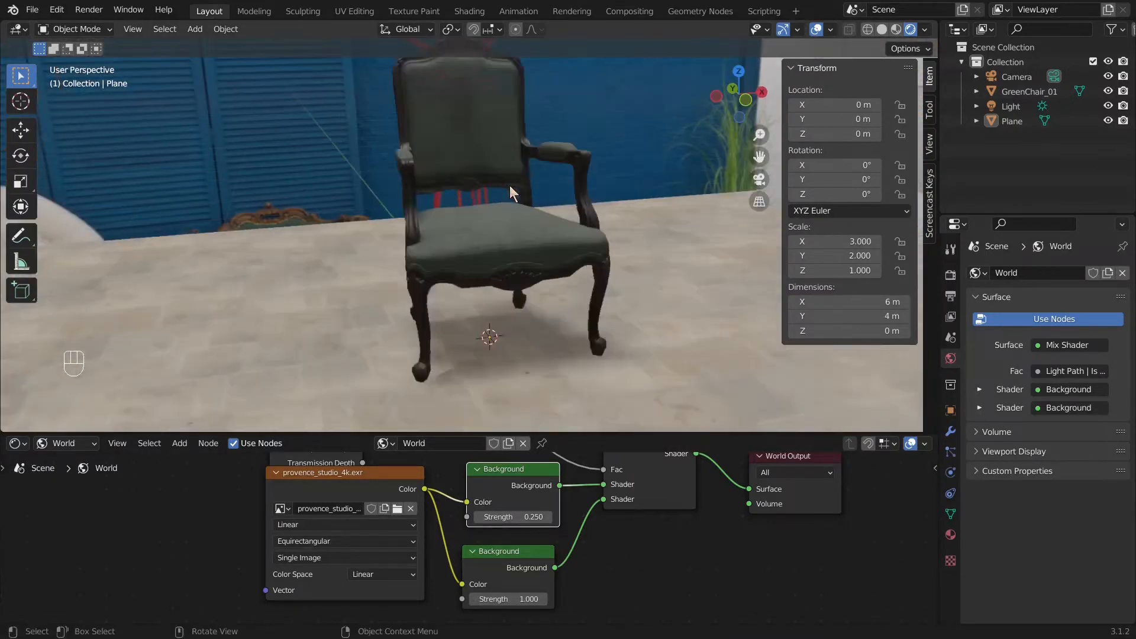
pyautogui.moveTo(602, 197); pyautogui.dragTo(484, 205, button='middle')
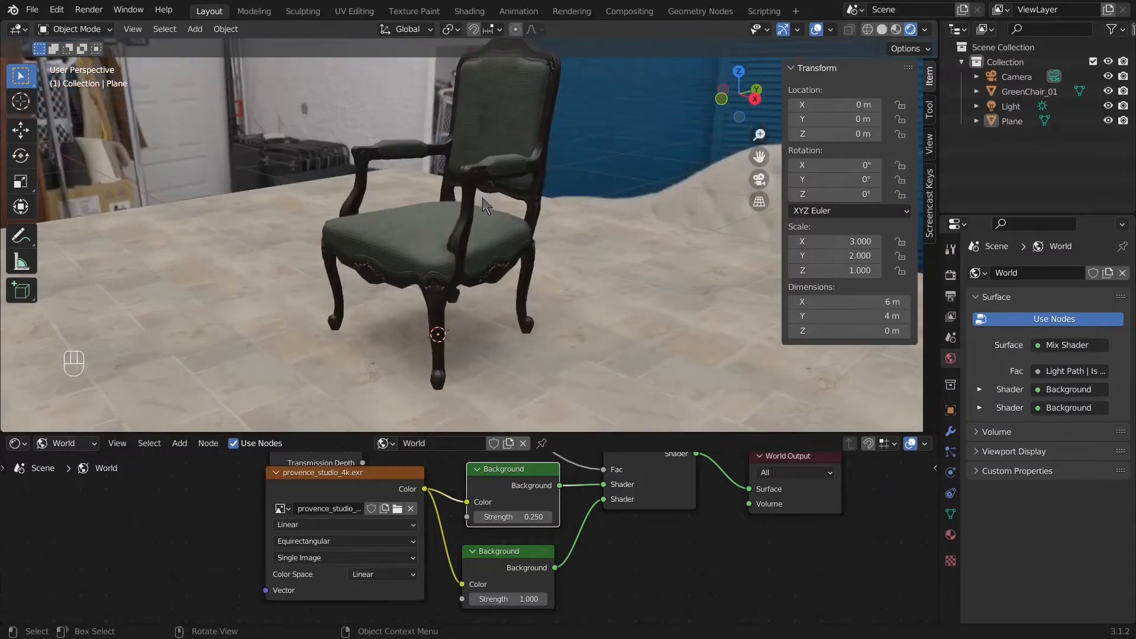
pyautogui.click(525, 517)
pyautogui.press('Return')
pyautogui.moveTo(285, 240); pyautogui.dragTo(474, 205, button='middle')
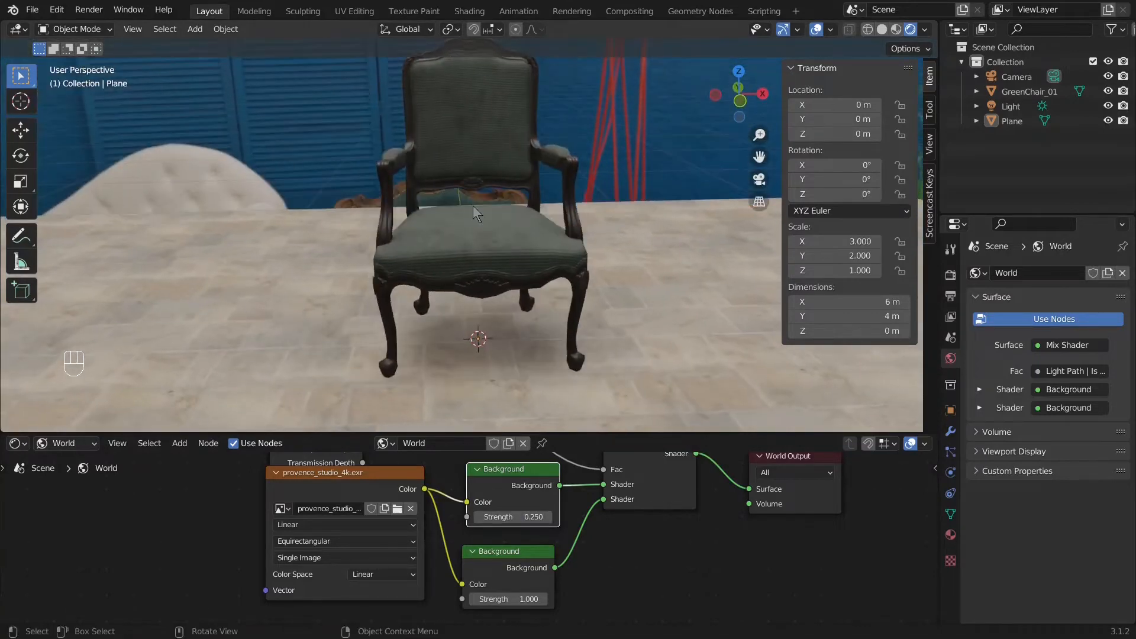
# Step: Move the green chair along the X axis to about 1.94 m, near the floor's side edge
pyautogui.click(466, 247)
pyautogui.scroll(-3, 467, 248)
pyautogui.moveTo(466, 247); pyautogui.dragTo(471, 296, button='middle')
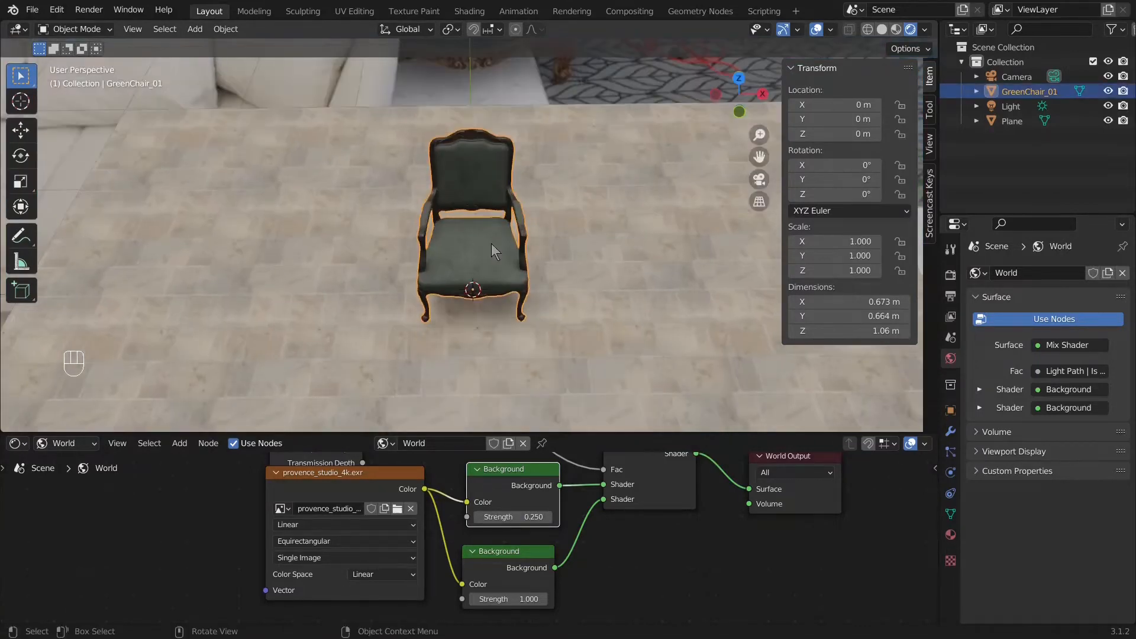
pyautogui.press('g')
pyautogui.press('x')
pyautogui.click(775, 249)
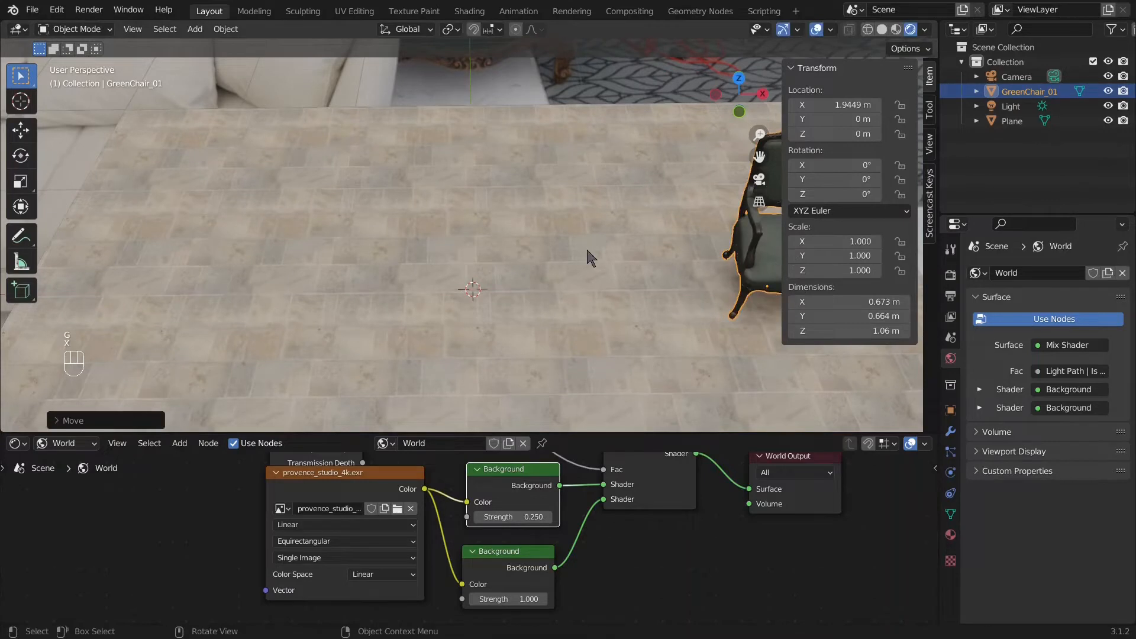
# Step: Hide the transform sidebar and move the green chair along the Y axis towards the floor's back edge
pyautogui.press('n')
pyautogui.press('g')
pyautogui.press('y')
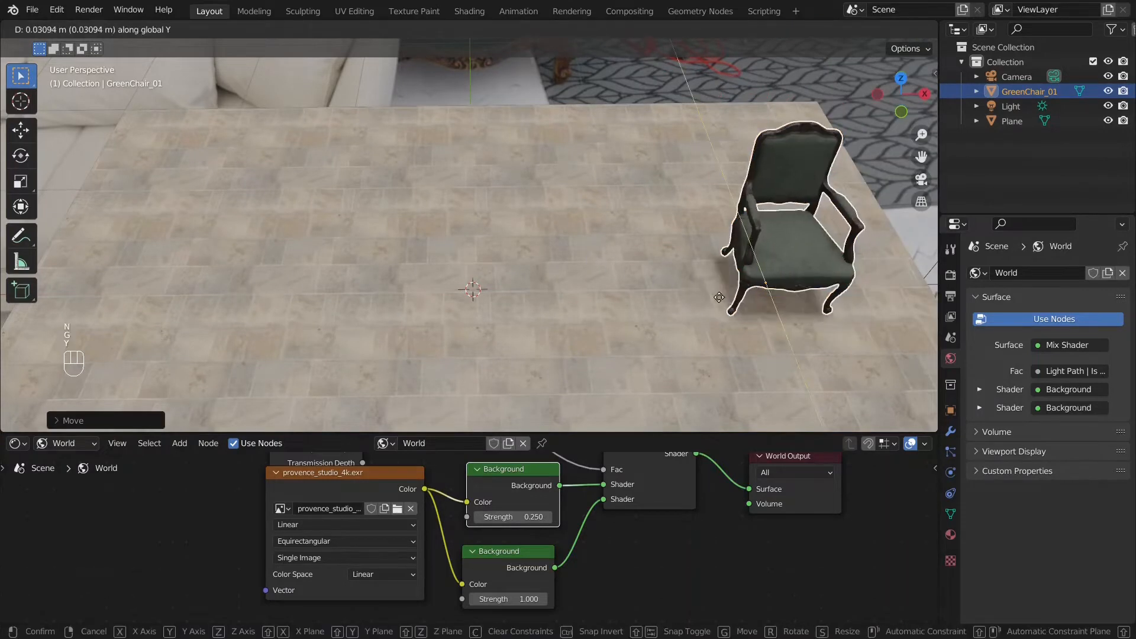
pyautogui.click(702, 208)
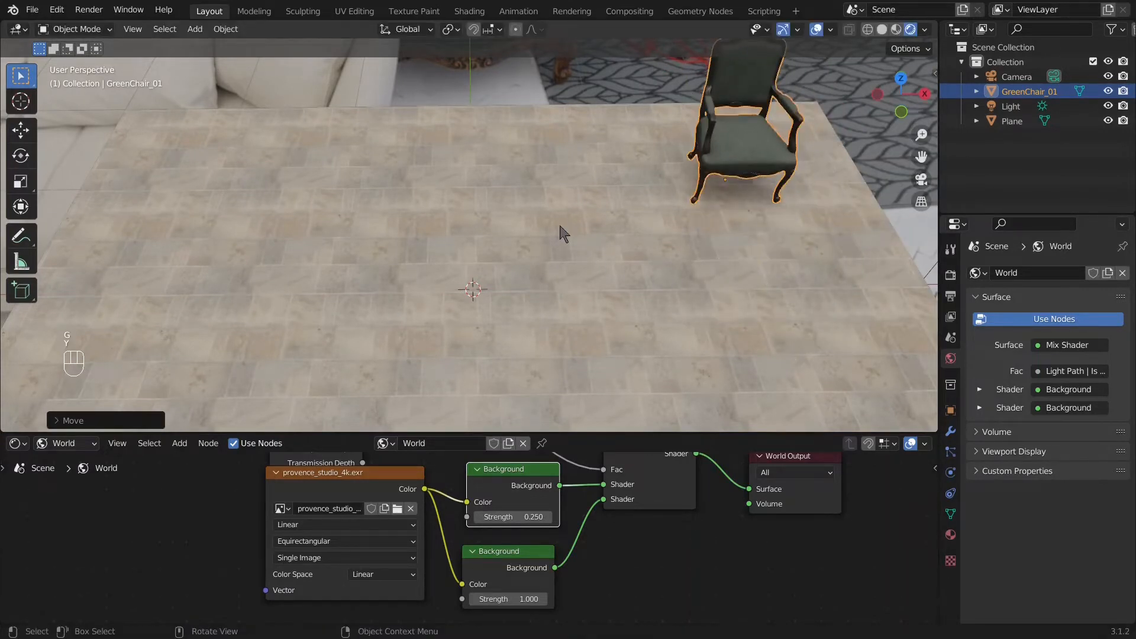
# Step: Create a linked duplicate of the green chair about 3.84 m away along negative X, and deselect everything
pyautogui.moveTo(531, 290); pyautogui.dragTo(530, 244, button='middle')
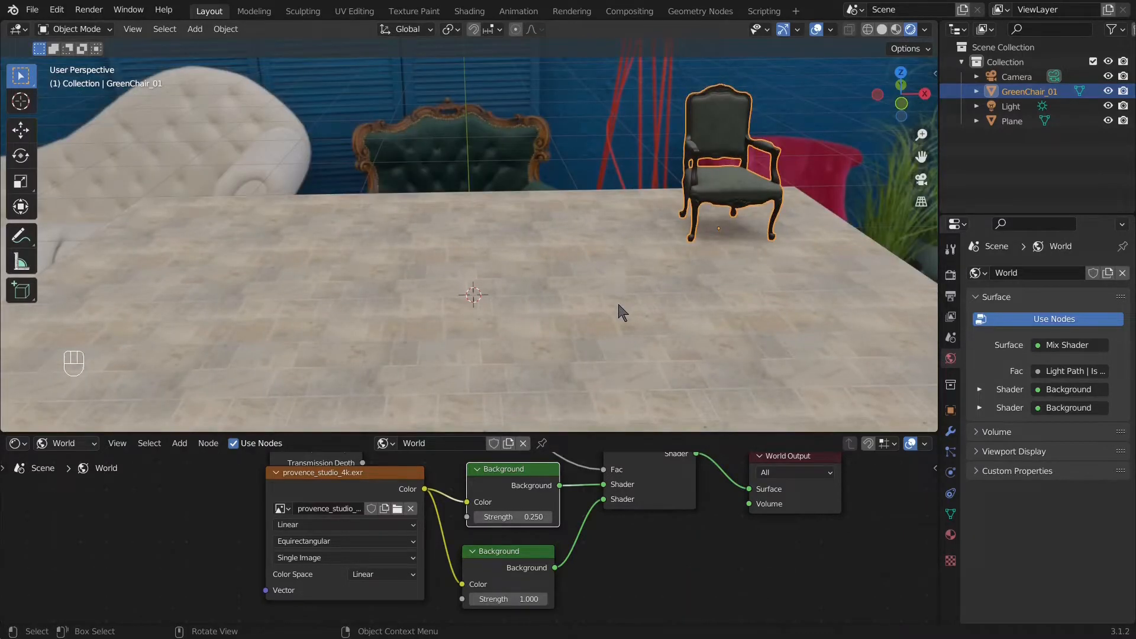
pyautogui.hotkey('alt', 'd')
pyautogui.press('x')
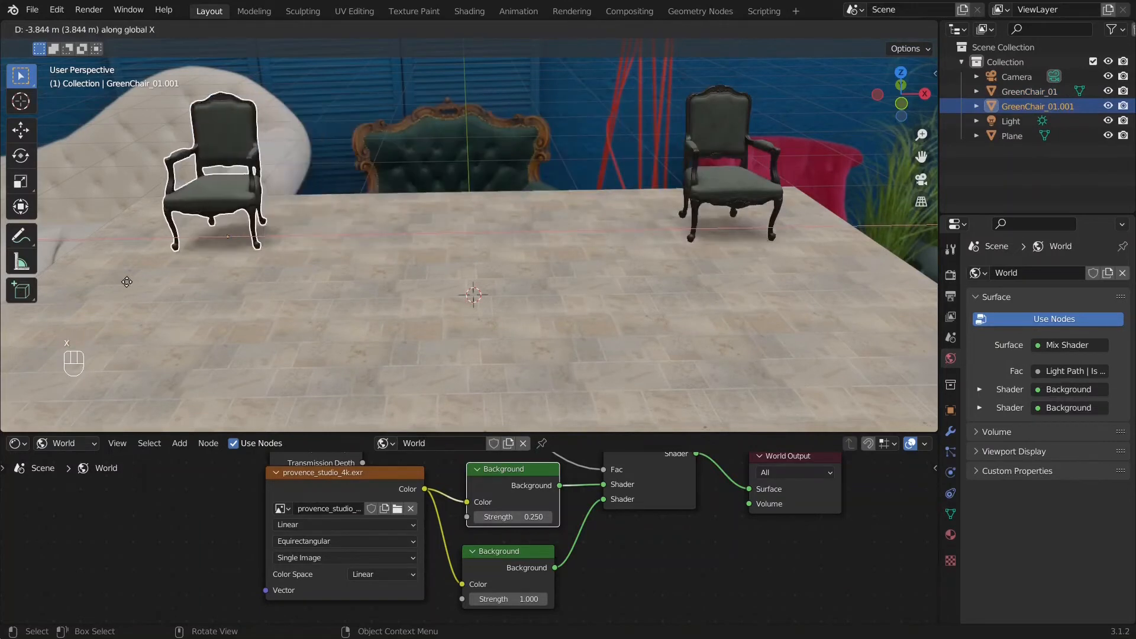
pyautogui.click(212, 275)
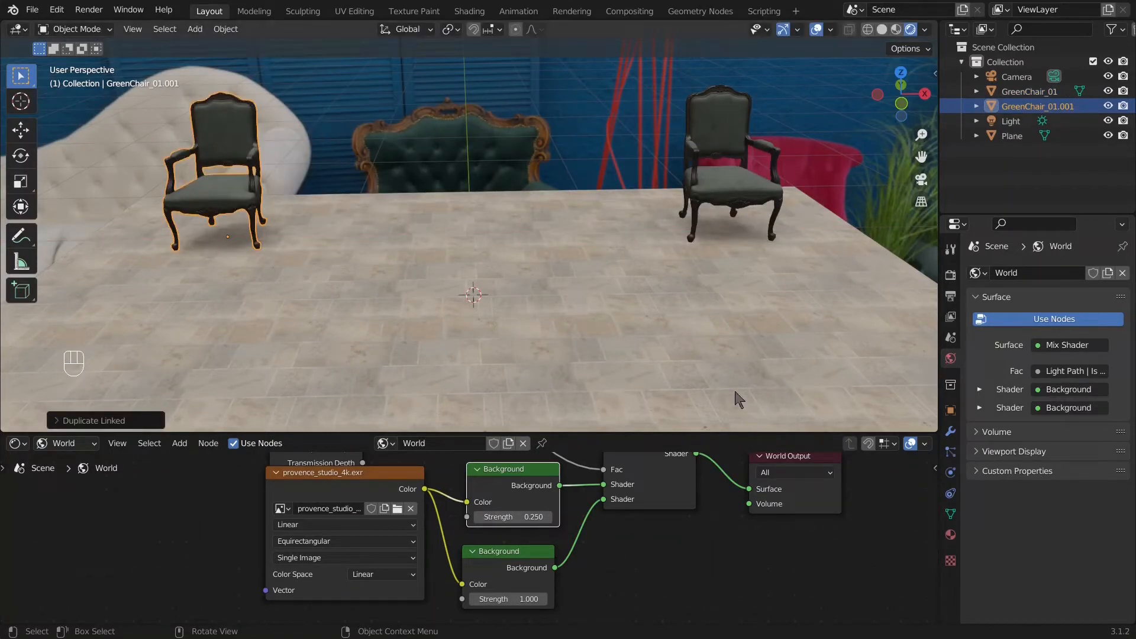
pyautogui.press('a')
pyautogui.press('a')
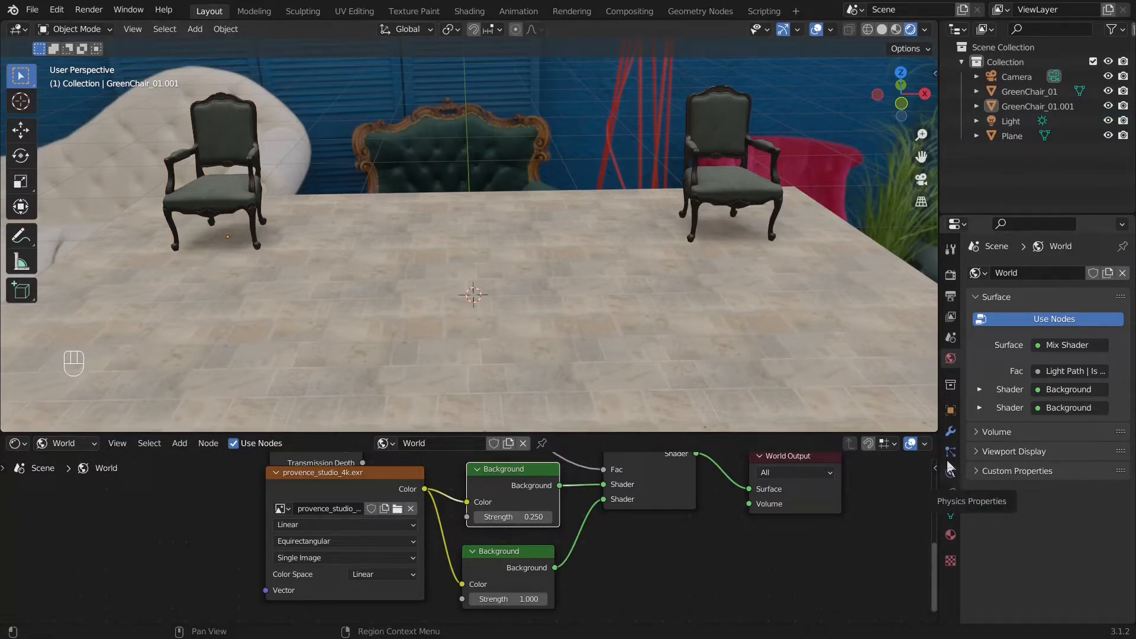
# Step: Enable Screen Space Reflections with Refraction for the Eevee render, and turn off Half Res Trace
pyautogui.click(952, 297)
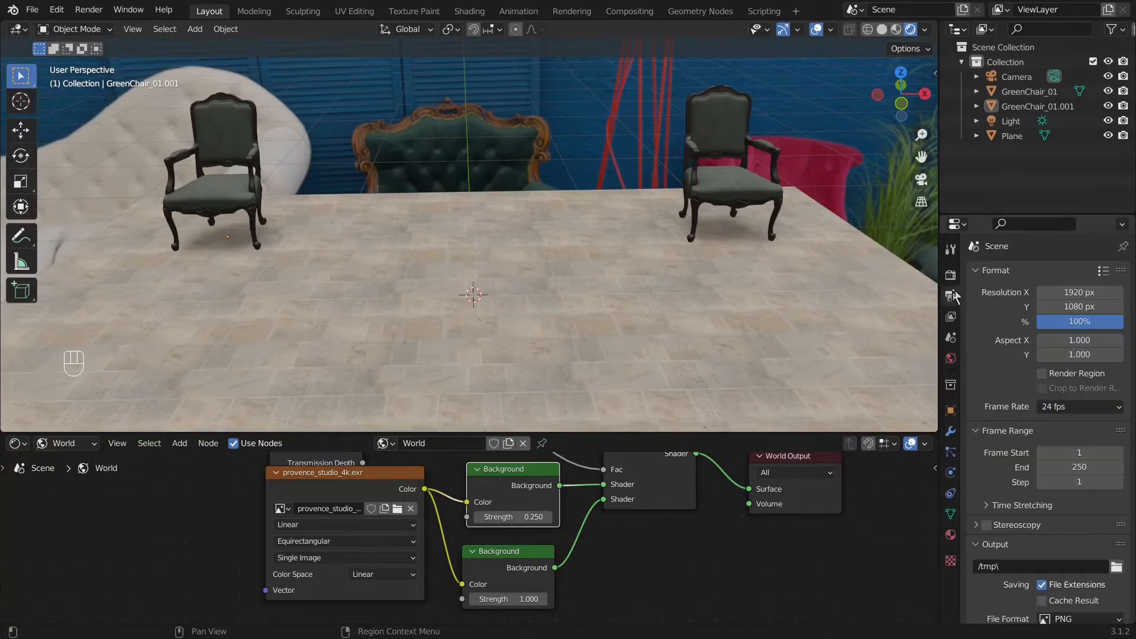
pyautogui.click(951, 276)
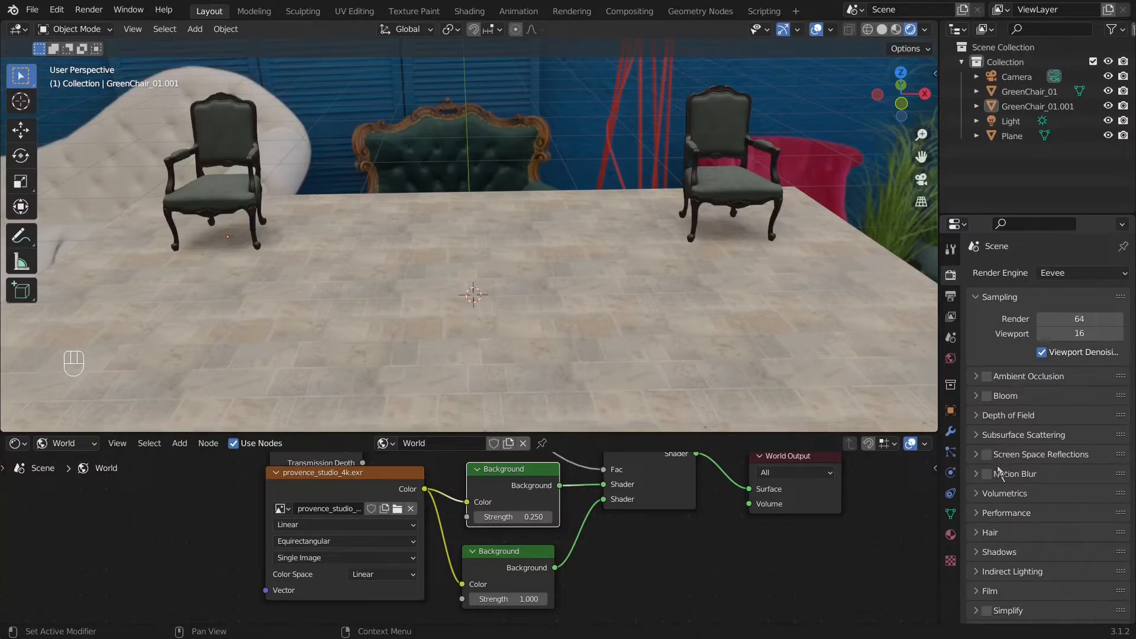
pyautogui.click(979, 457)
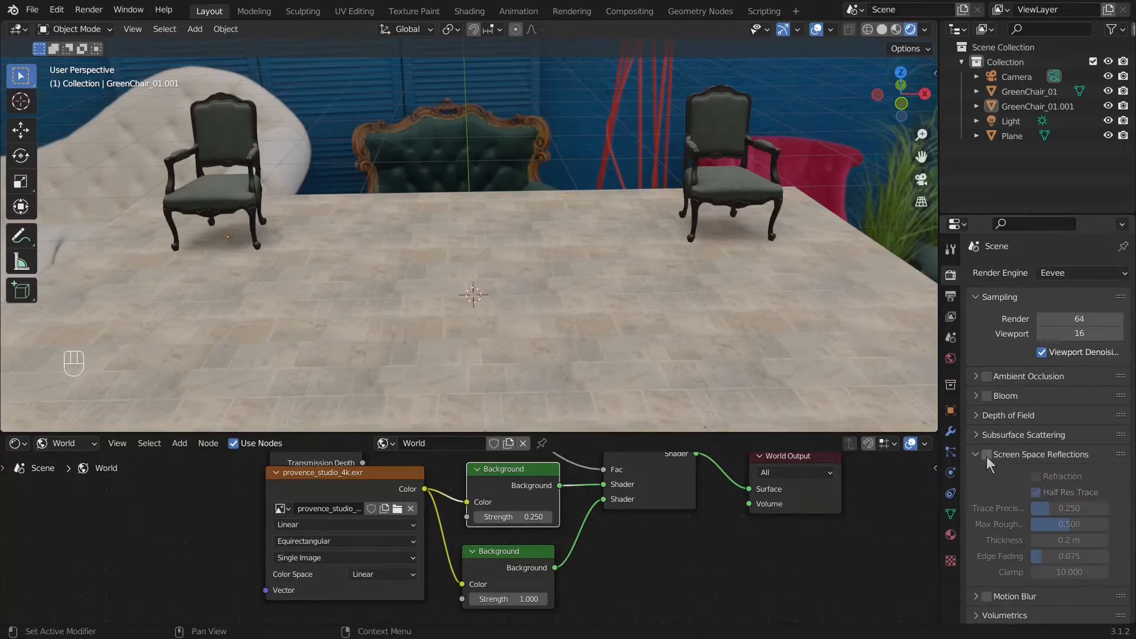
pyautogui.click(987, 455)
pyautogui.click(1035, 477)
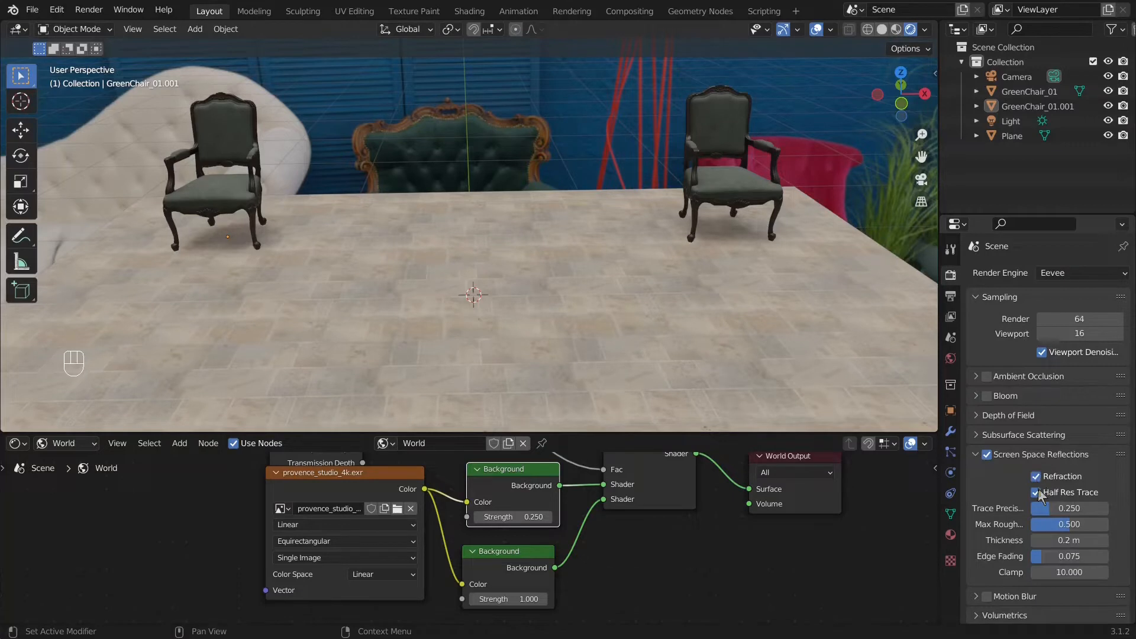
pyautogui.click(1037, 494)
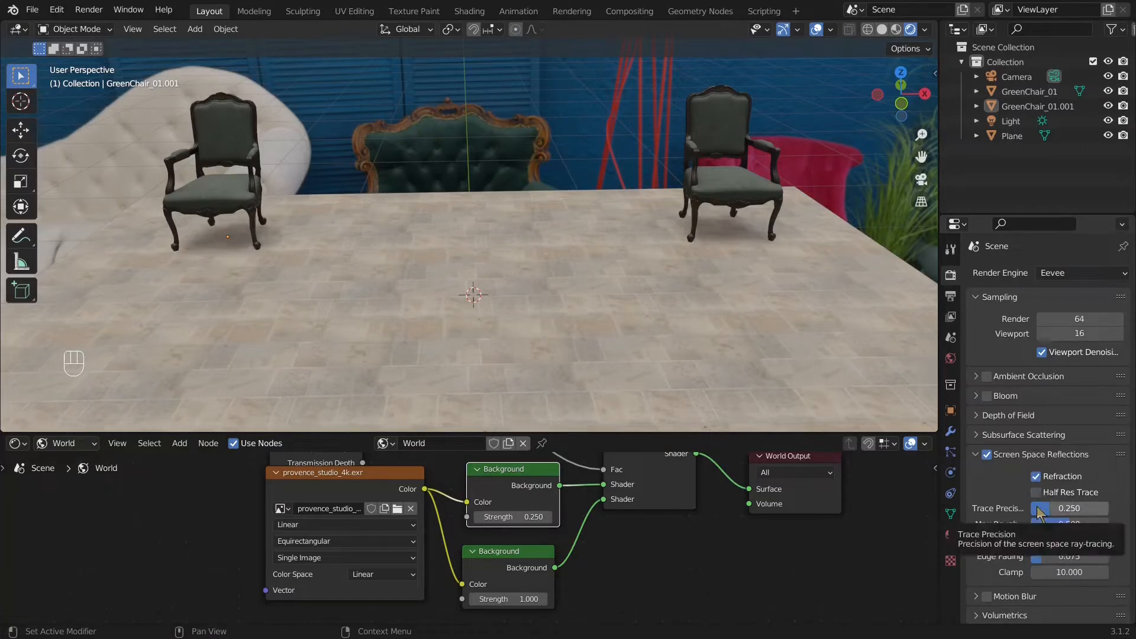
# Step: Set the shadow Cube Size and Cascade Size to 4096 px and enable High Bit Depth
pyautogui.scroll(-6, 993, 496)
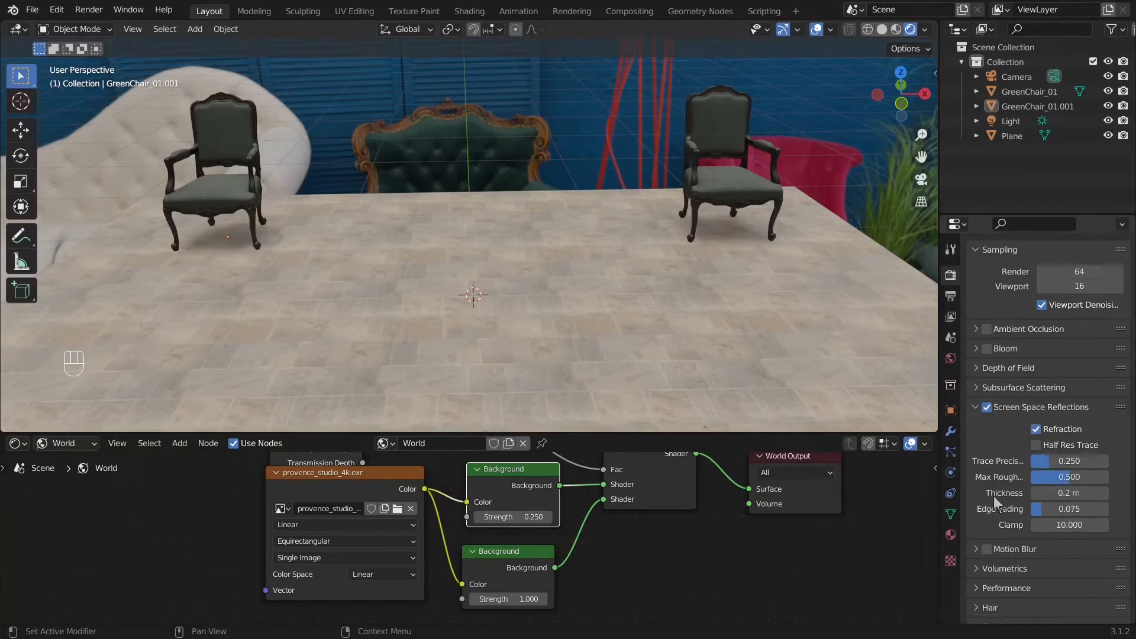
pyautogui.click(979, 497)
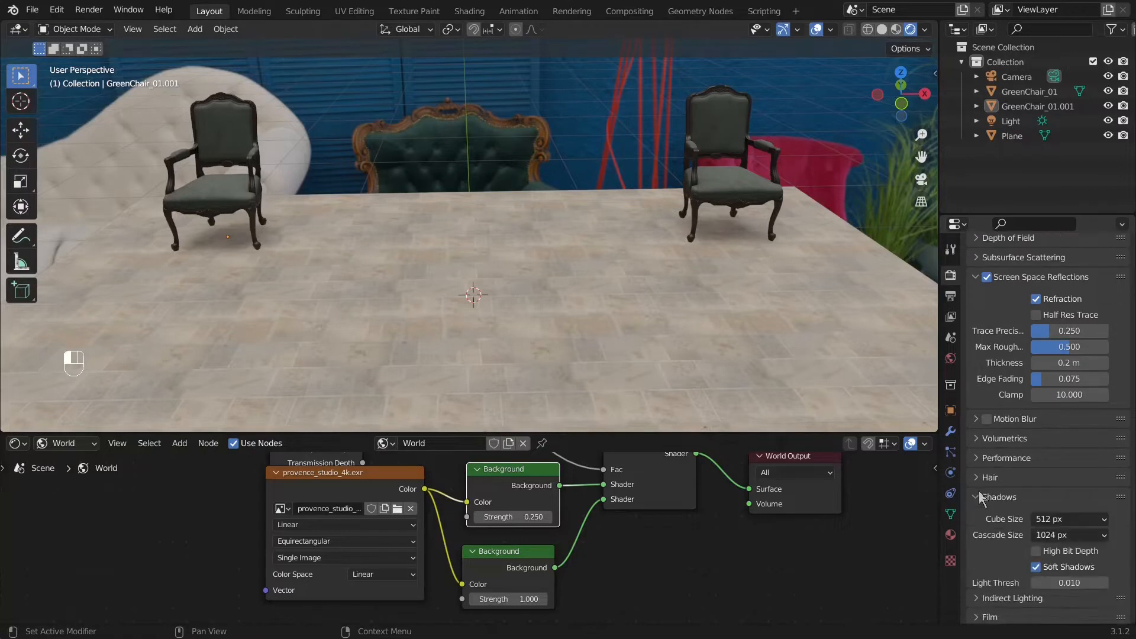
pyautogui.scroll(-2, 1006, 508)
pyautogui.click(1076, 471)
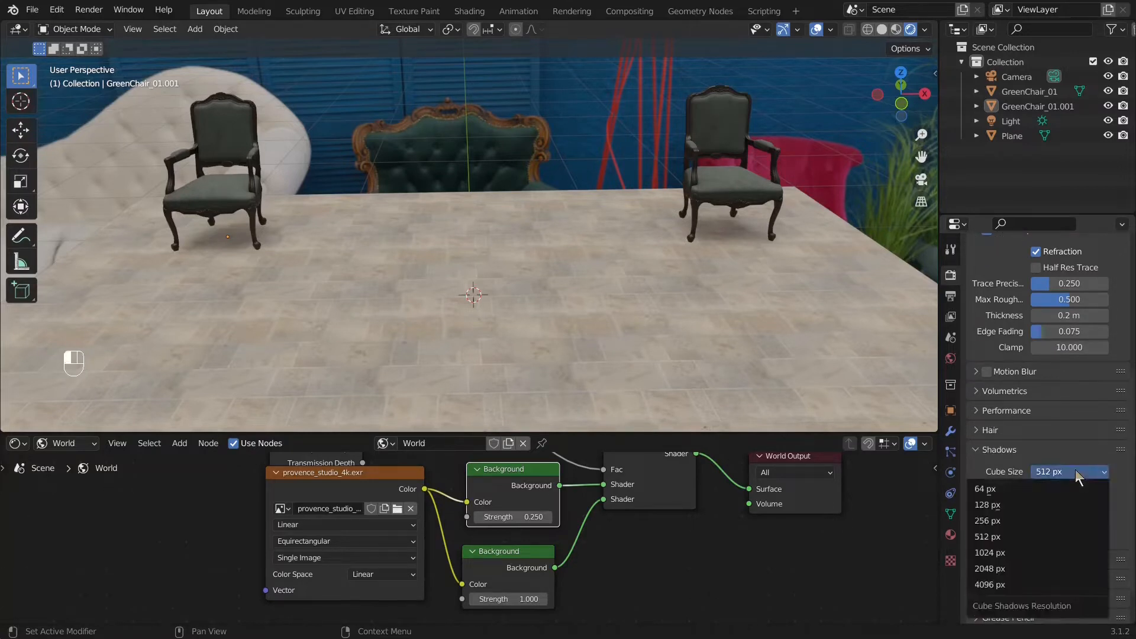
pyautogui.click(1037, 591)
pyautogui.click(1056, 487)
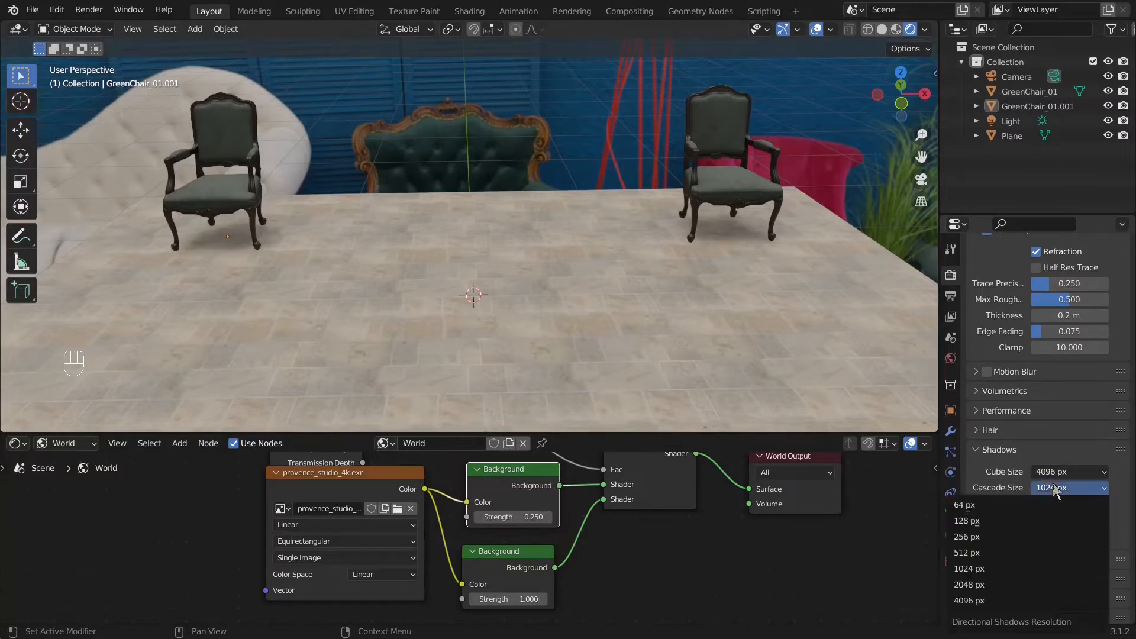
pyautogui.click(1028, 601)
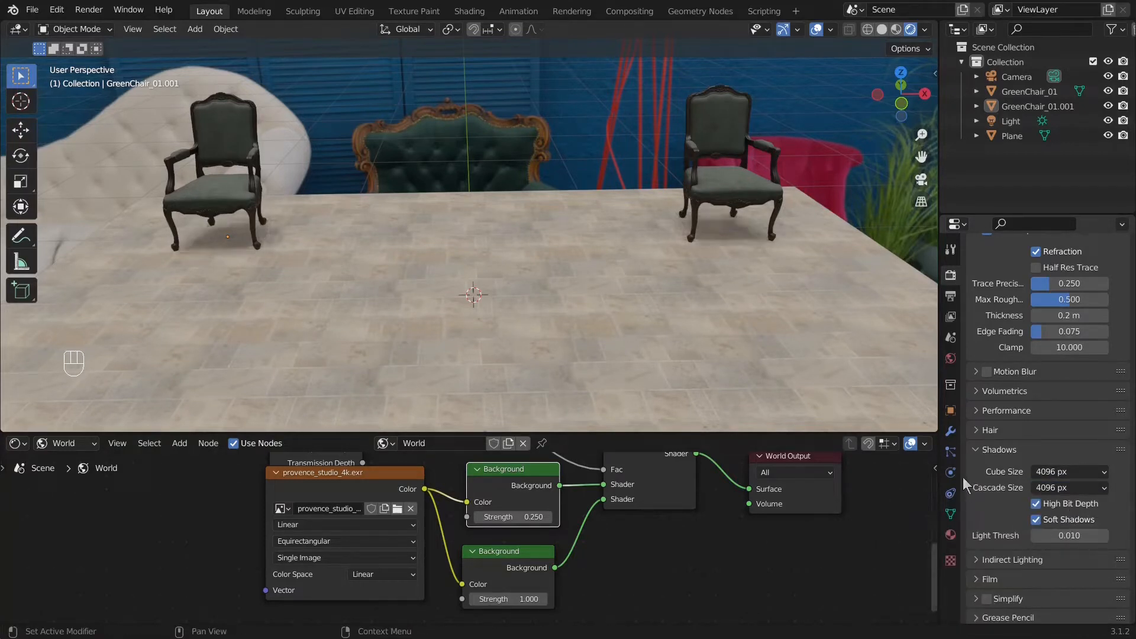
# Step: Examine the two chairs on the floor at several distances and review the Performance render settings
pyautogui.scroll(3, 666, 299)
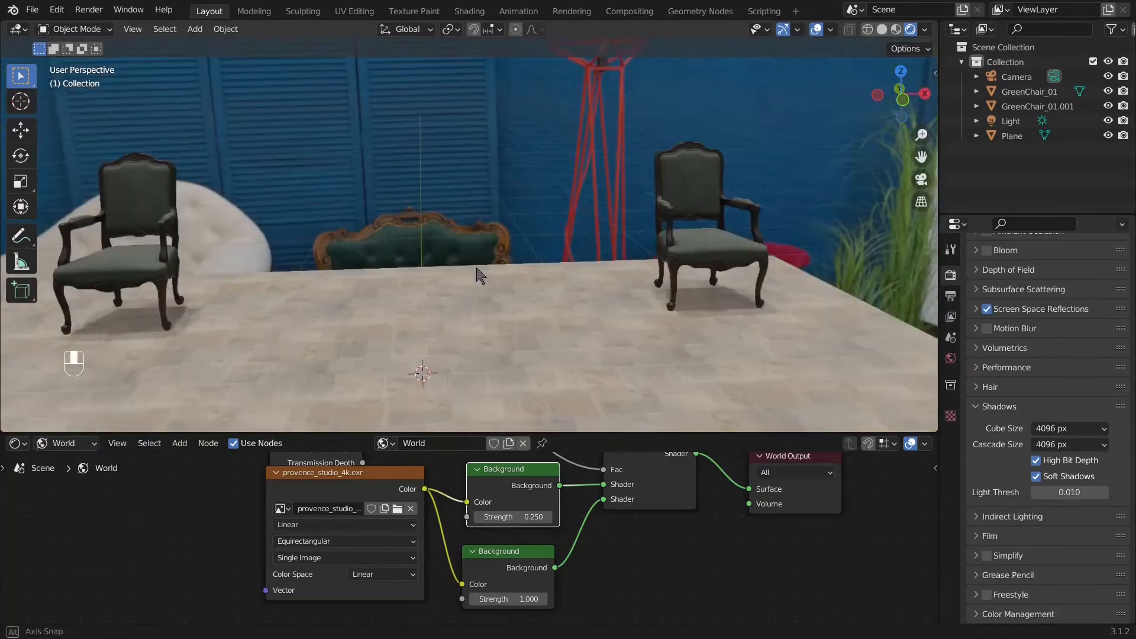
pyautogui.scroll(2, 480, 278)
pyautogui.keyDown('shift'); pyautogui.moveTo(477, 272); pyautogui.dragTo(489, 375, button='middle'); pyautogui.keyUp('shift')
pyautogui.scroll(-3, 487, 367)
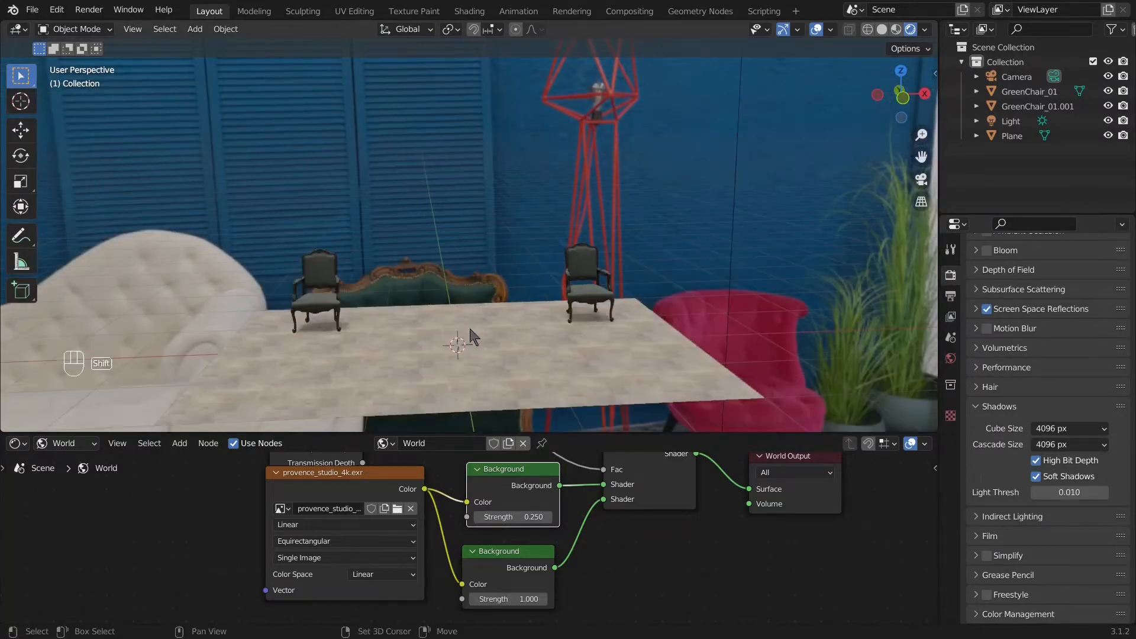
pyautogui.keyDown('shift'); pyautogui.moveTo(467, 328); pyautogui.dragTo(497, 299, button='middle'); pyautogui.keyUp('shift')
pyautogui.scroll(1, 512, 334)
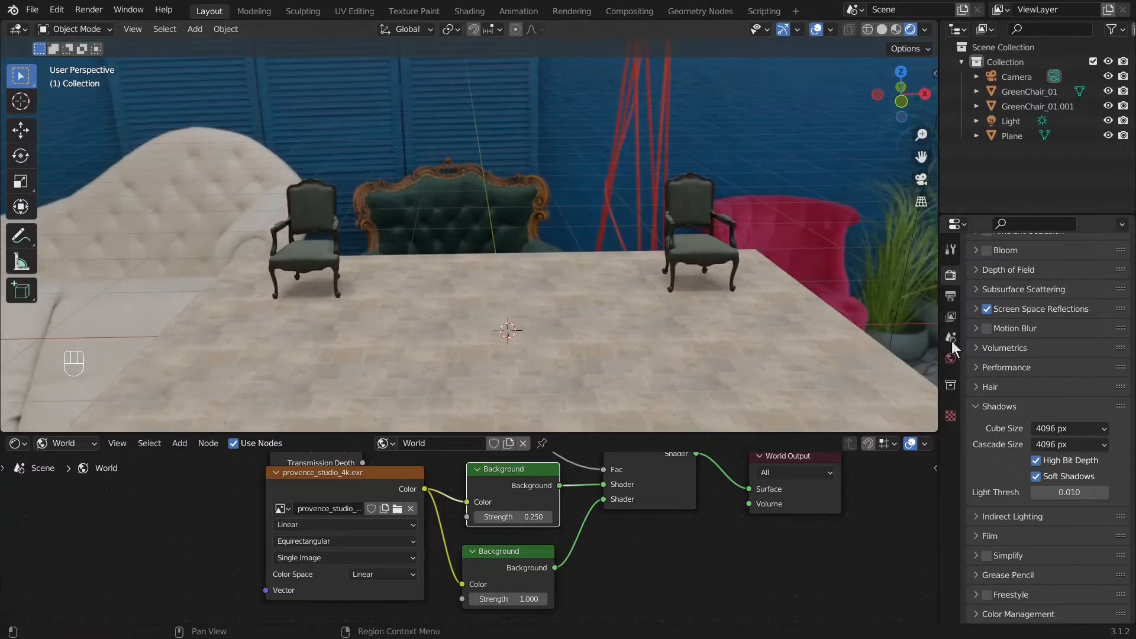
pyautogui.scroll(5, 1020, 330)
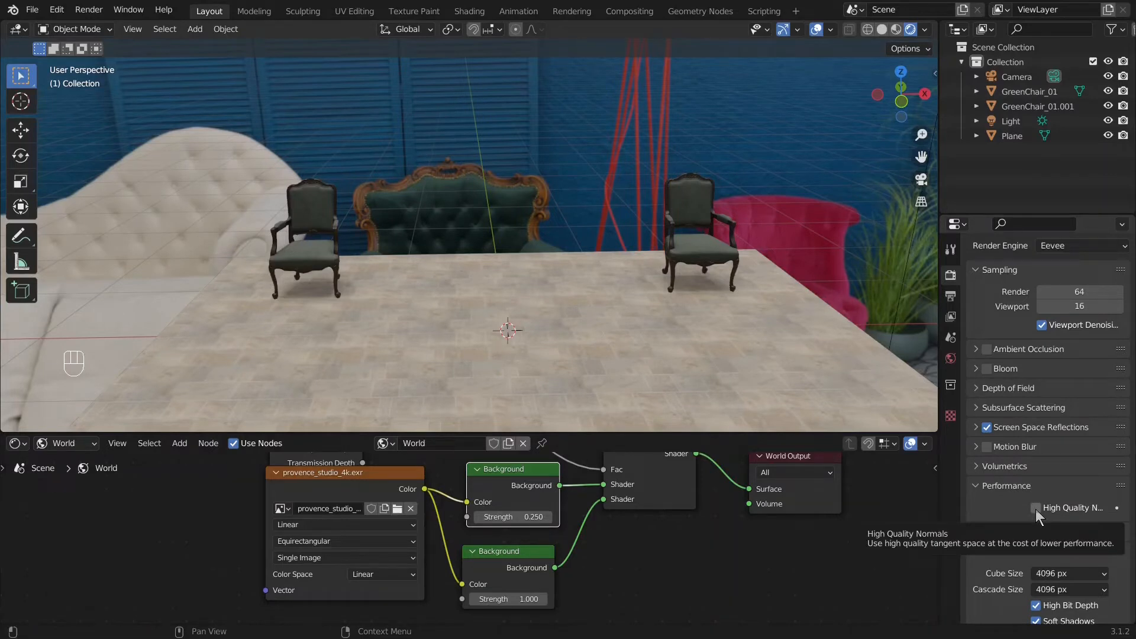
pyautogui.click(1006, 486)
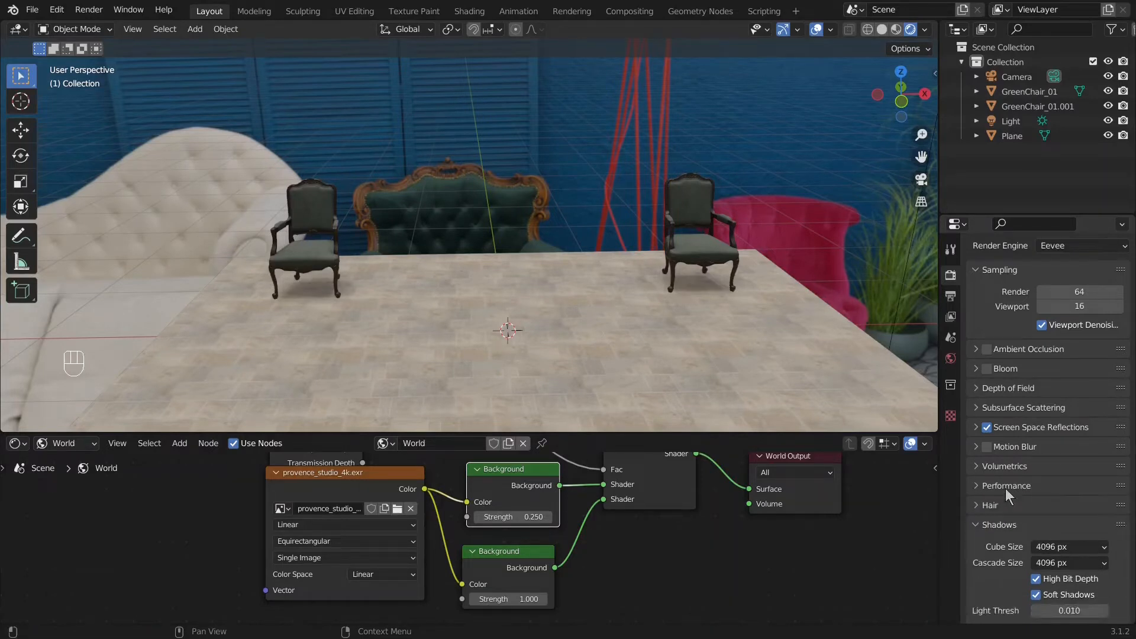
pyautogui.scroll(2, 1006, 488)
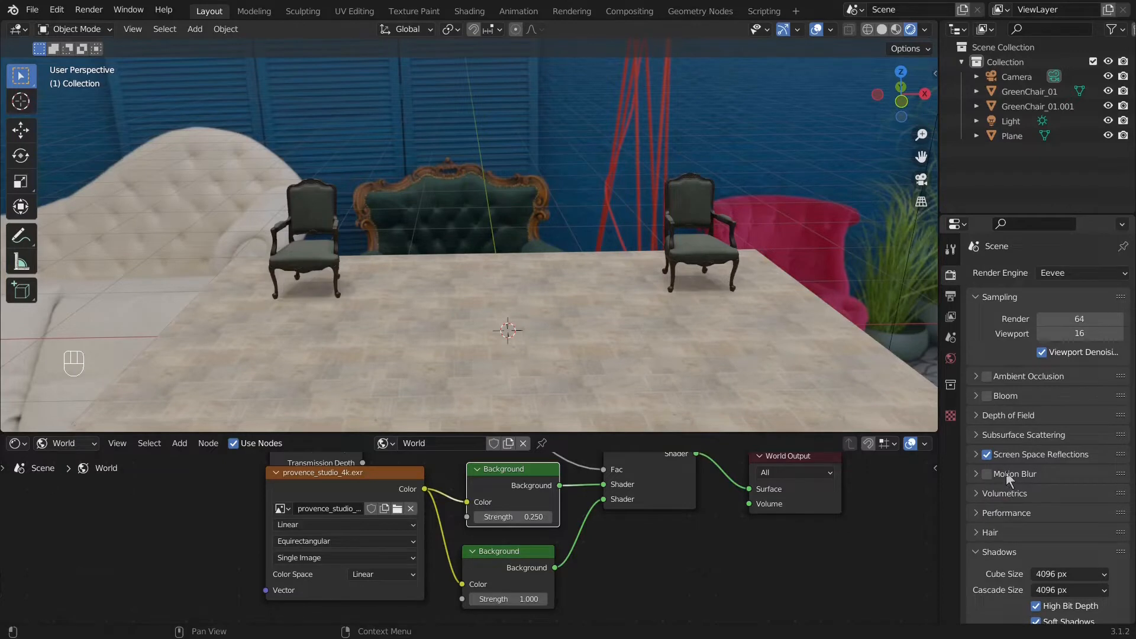
# Step: Set the colour management Look to High Contrast and the Sequencer colour space to Filmic Log
pyautogui.scroll(-6, 1006, 471)
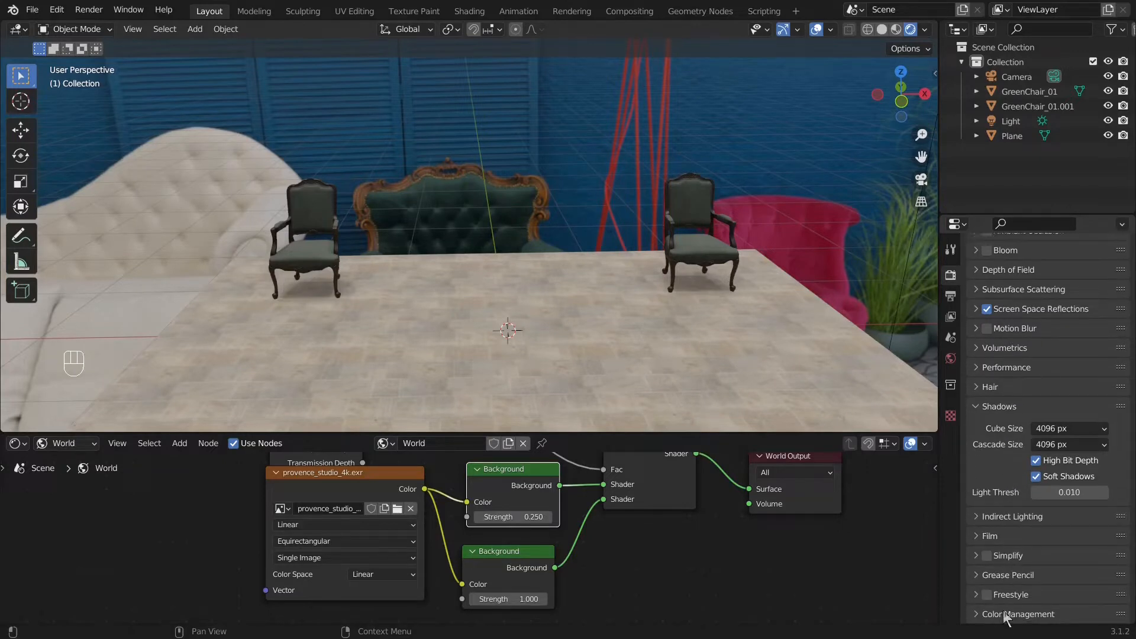
pyautogui.scroll(-5, 1033, 520)
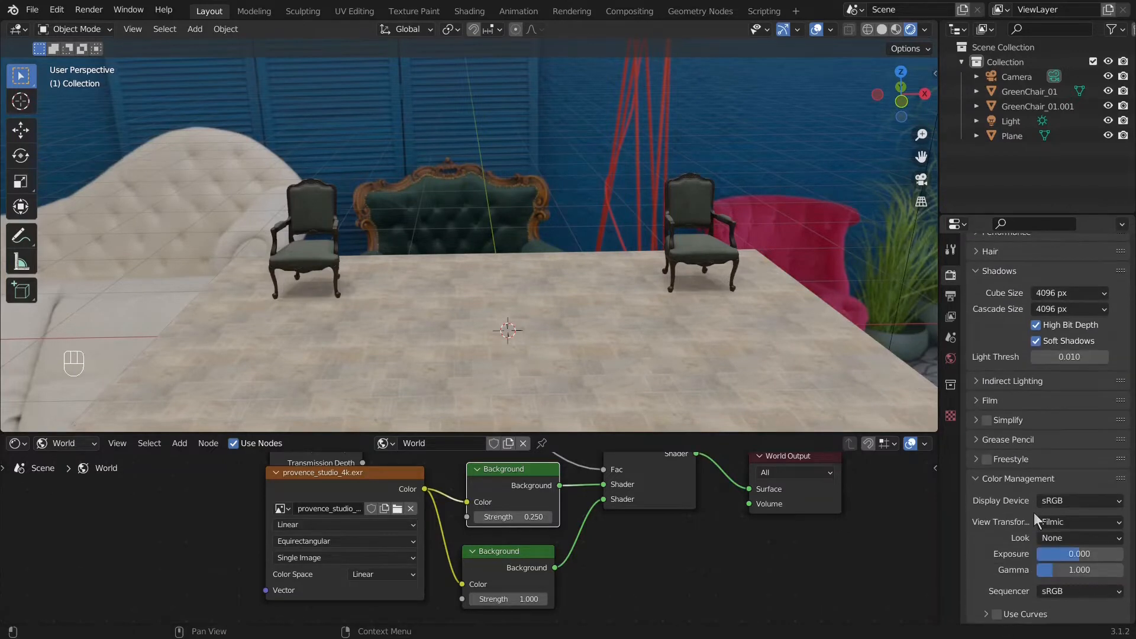
pyautogui.click(1075, 535)
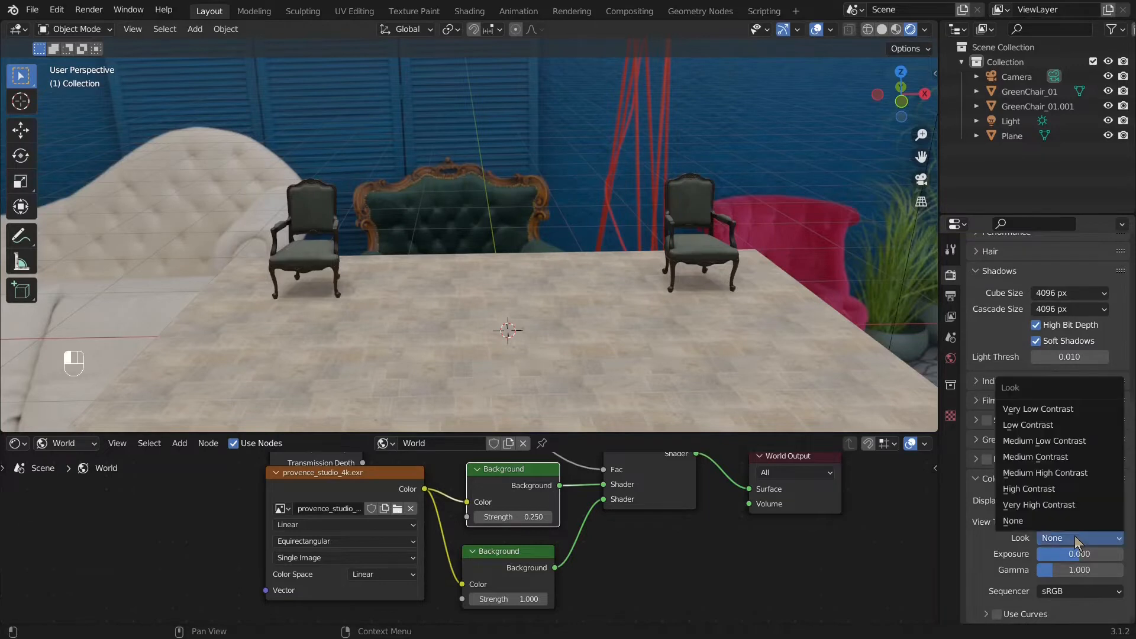
pyautogui.click(1054, 490)
pyautogui.click(1064, 592)
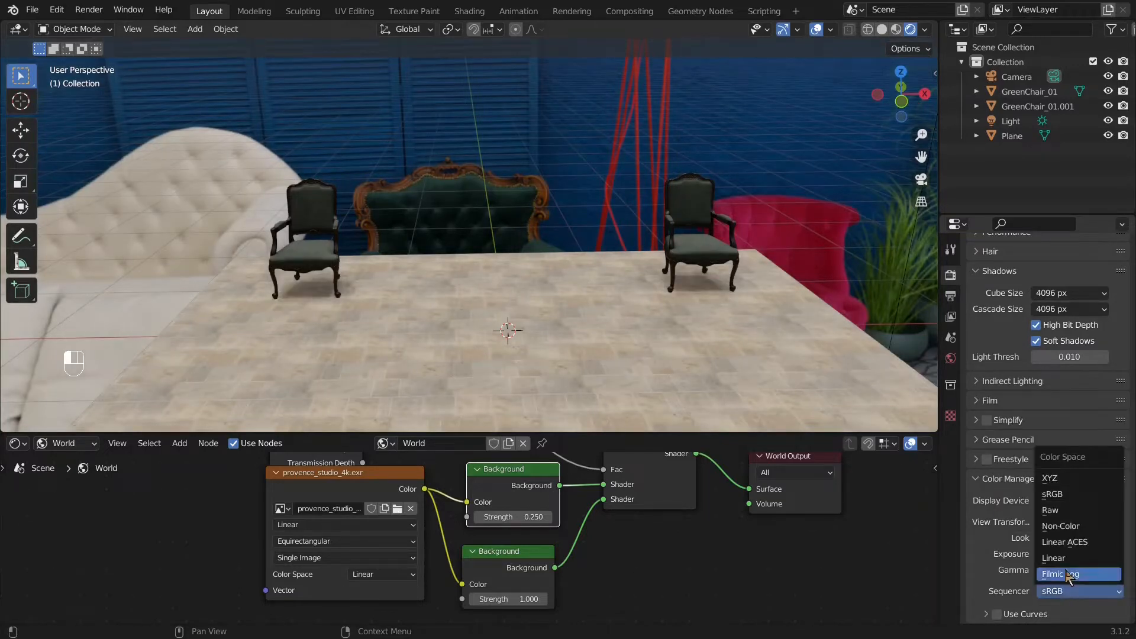
pyautogui.click(1066, 570)
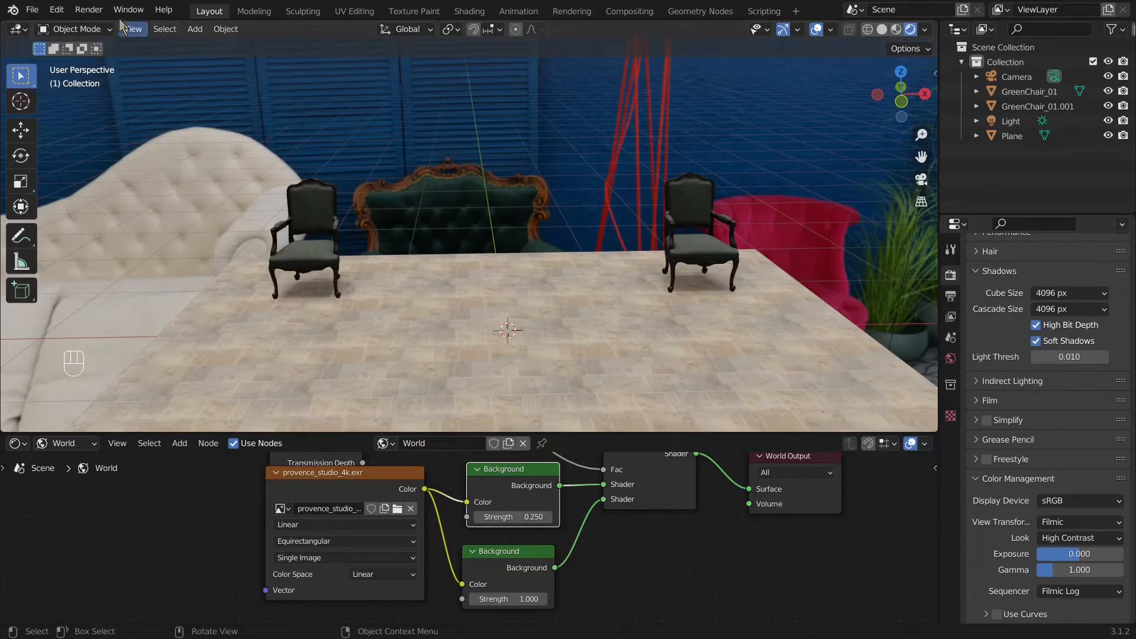
# Step: Save the Blender file as scene1.blend in the c:\tutorial\blend\scene folder
pyautogui.click(36, 12)
pyautogui.click(60, 122)
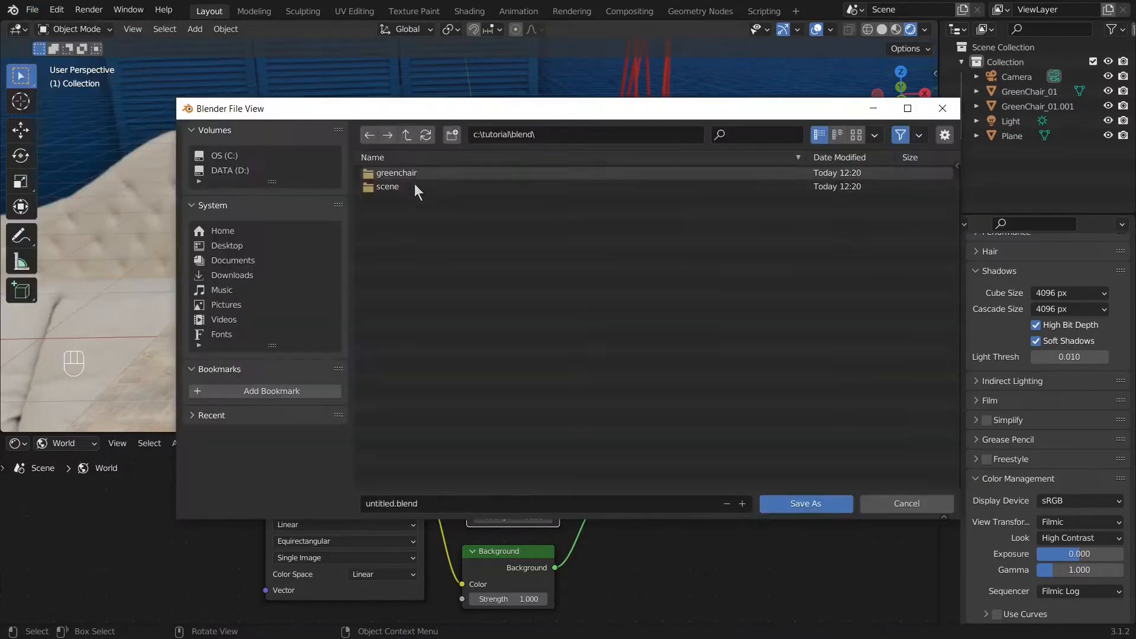
pyautogui.doubleClick(388, 186)
pyautogui.click(436, 503)
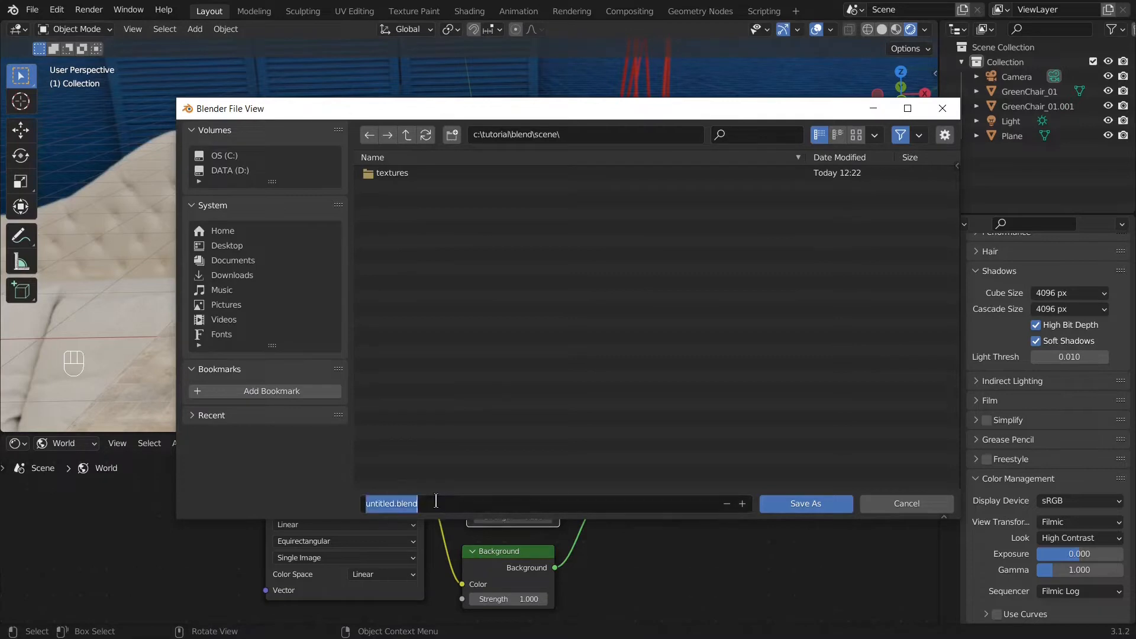
pyautogui.write('scene1')
pyautogui.press('Return')
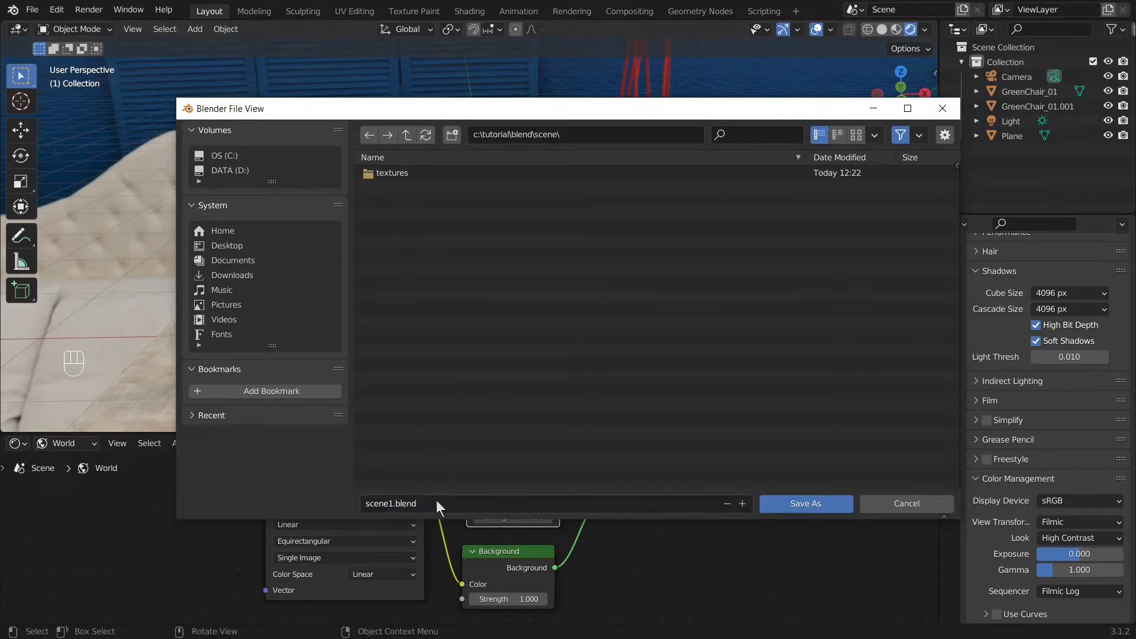
pyautogui.click(806, 504)
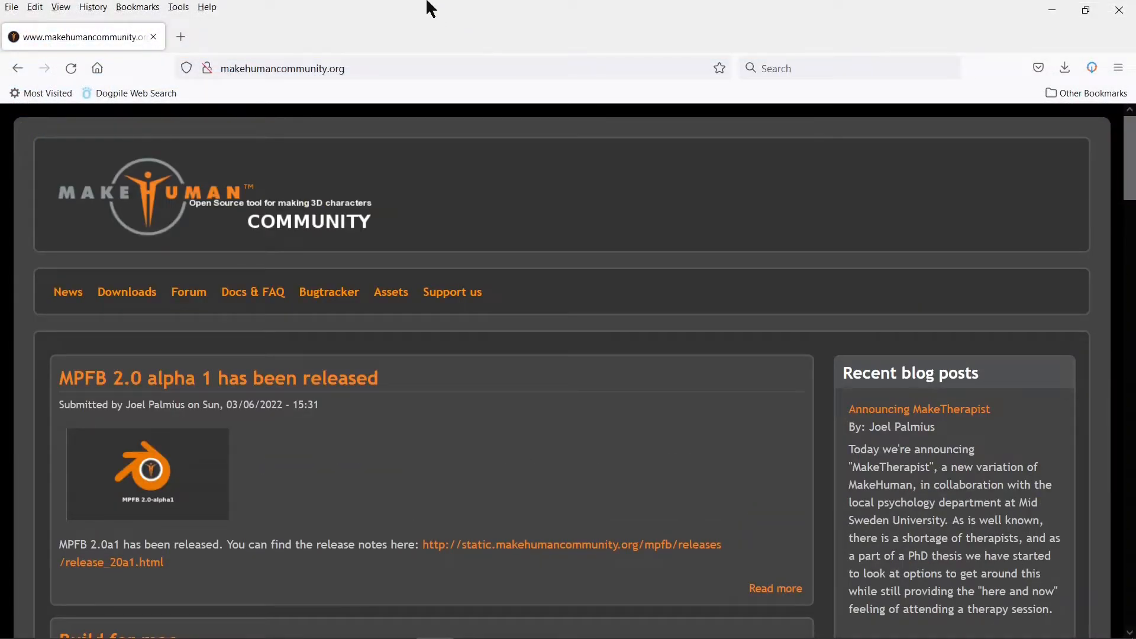
# Step: Switch to the web browser and examine the MakeHuman Community downloads page and its lists of MakeHuman and Blender plugins
pyautogui.click(121, 295)
pyautogui.scroll(-3, 634, 272)
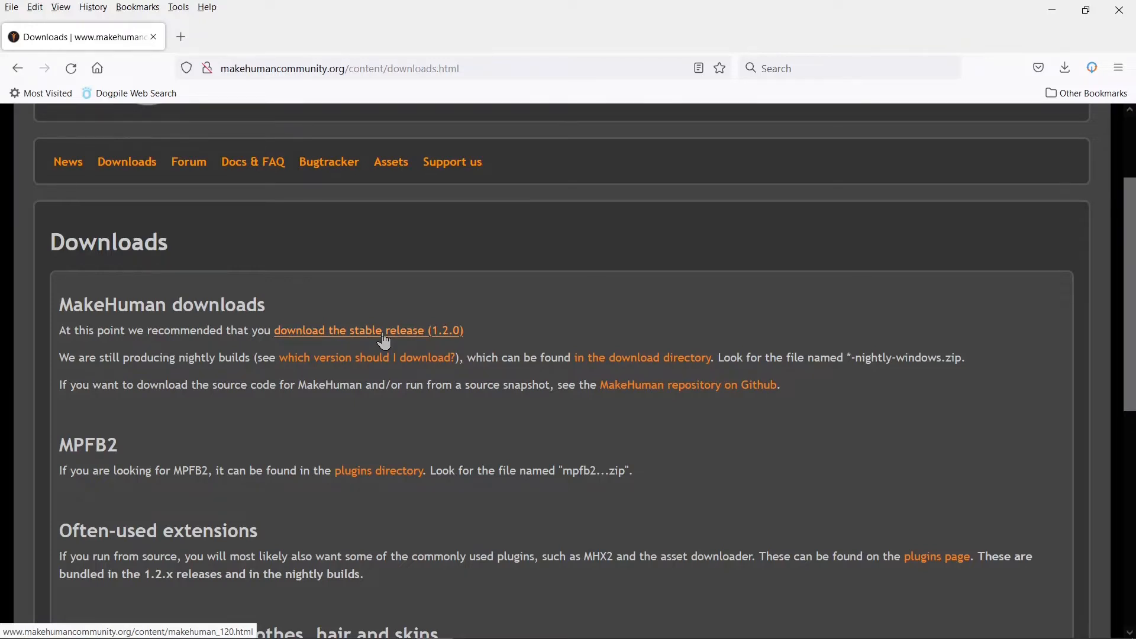
pyautogui.scroll(-1, 587, 280)
pyautogui.scroll(-2, 515, 311)
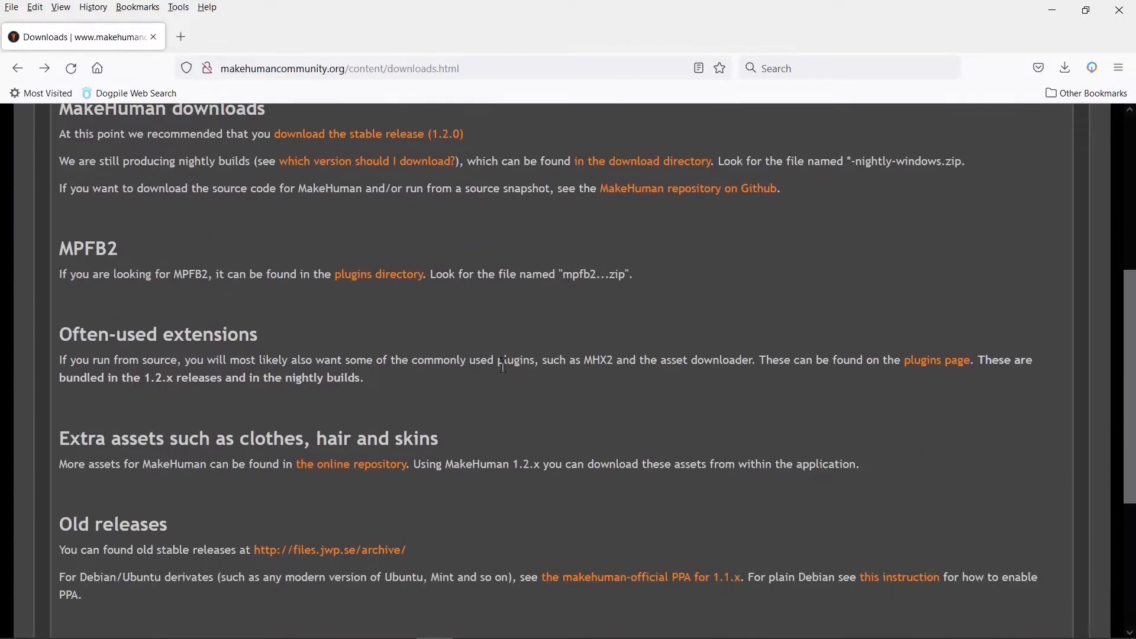
pyautogui.click(951, 362)
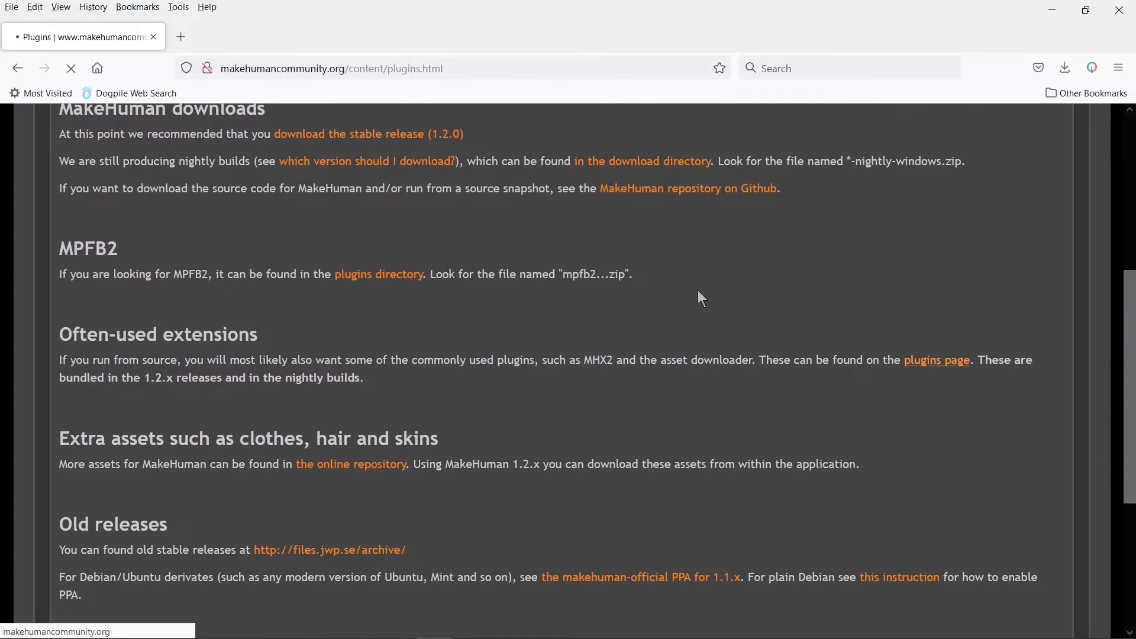
pyautogui.scroll(-3, 287, 356)
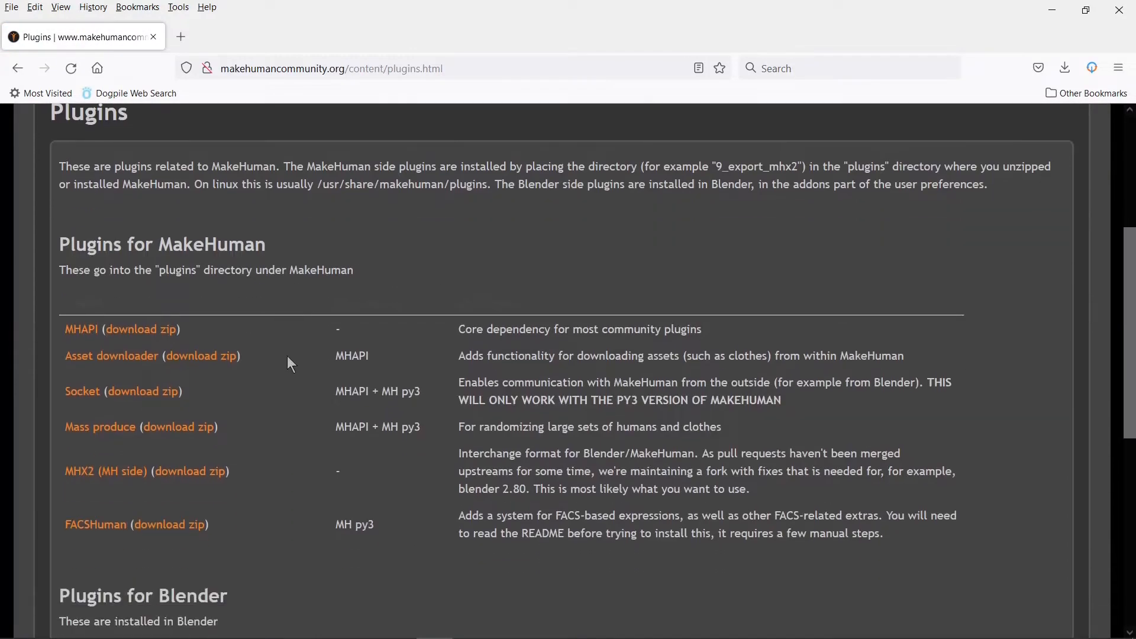
pyautogui.scroll(-5, 303, 467)
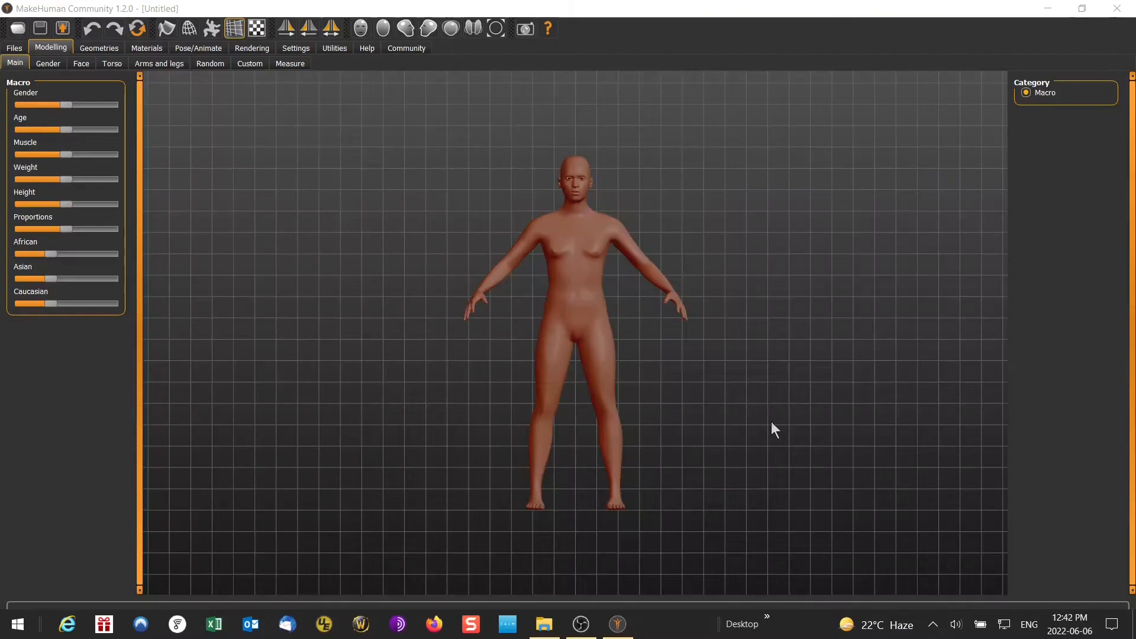
# Step: Switch to MakeHuman, dress the figure in Female casualsuit01 and set its gender fully to female
pyautogui.click(101, 48)
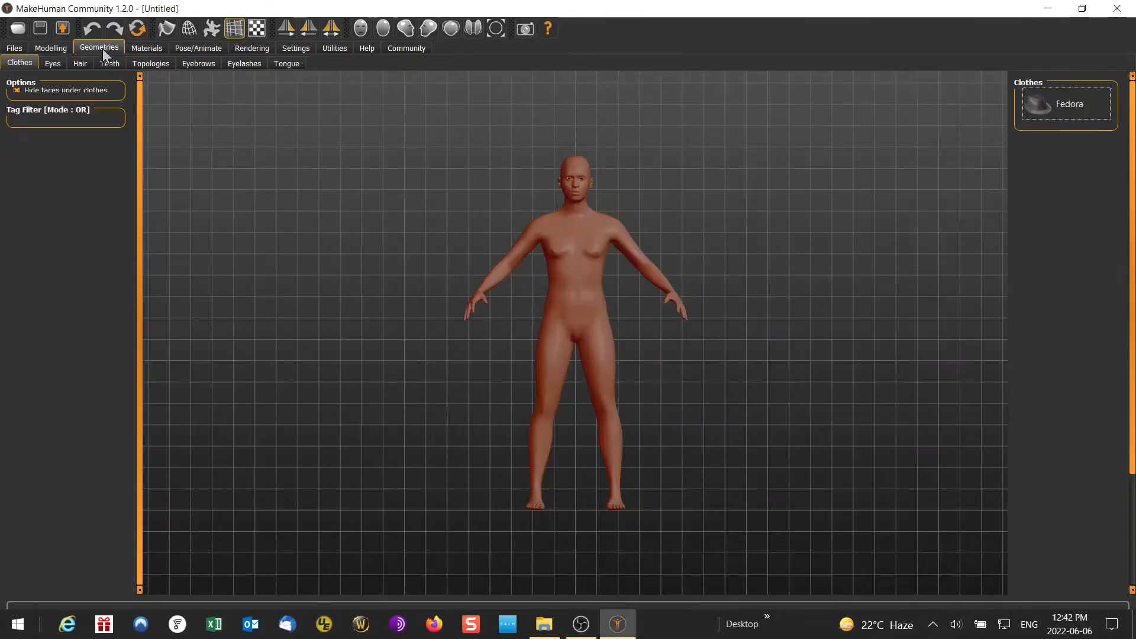
pyautogui.click(1069, 168)
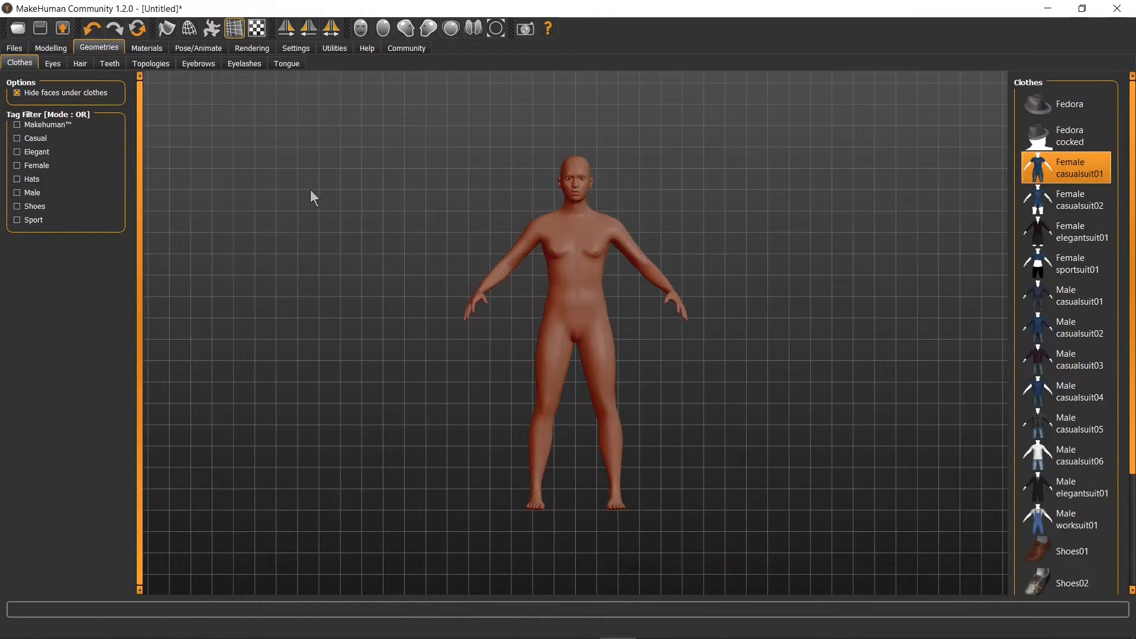
pyautogui.click(51, 48)
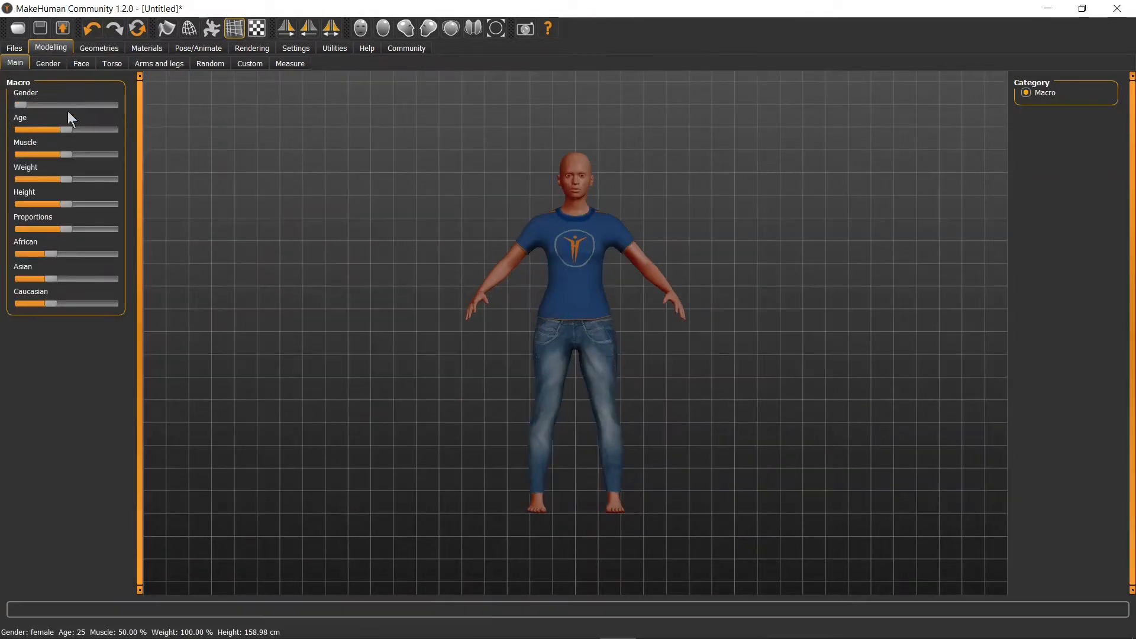
# Step: Apply the Young asian female skin material to the figure
pyautogui.click(95, 47)
pyautogui.click(142, 47)
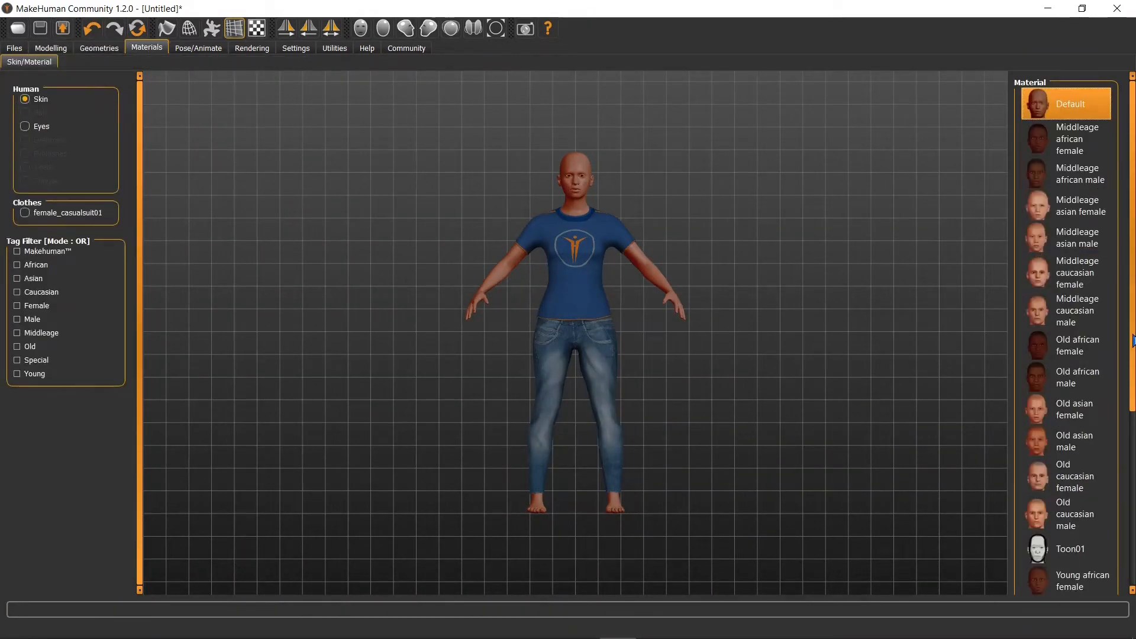
pyautogui.scroll(-5, 1069, 331)
pyautogui.click(1076, 373)
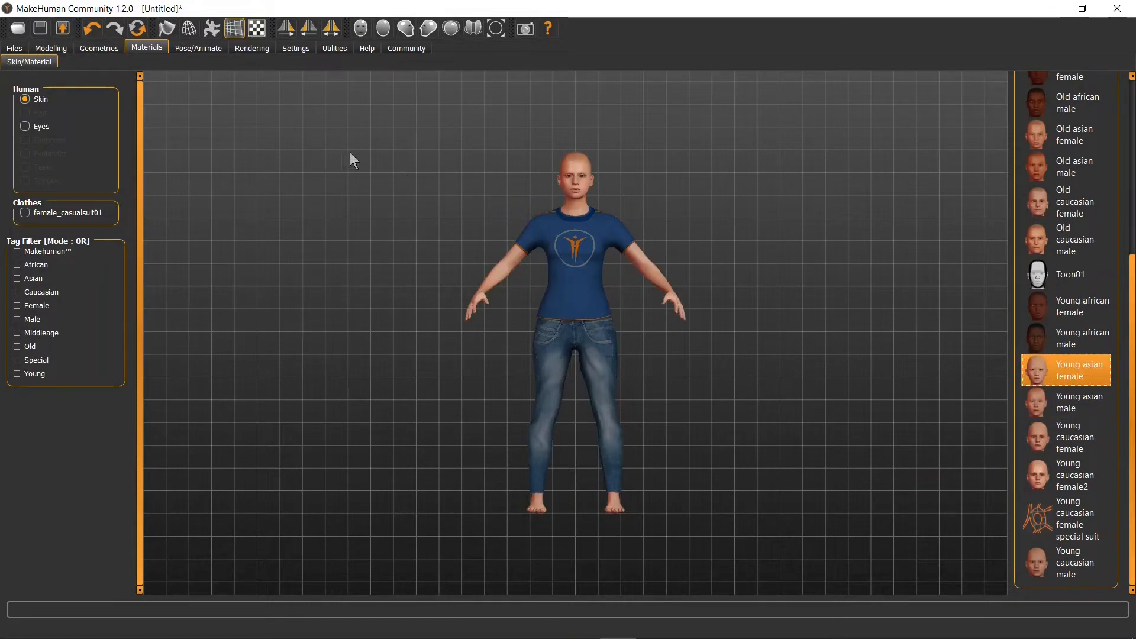
# Step: Check the figure's eye geometry, try the Long01 hair and give the figure the Ponytail01 hairstyle
pyautogui.click(100, 48)
pyautogui.click(52, 64)
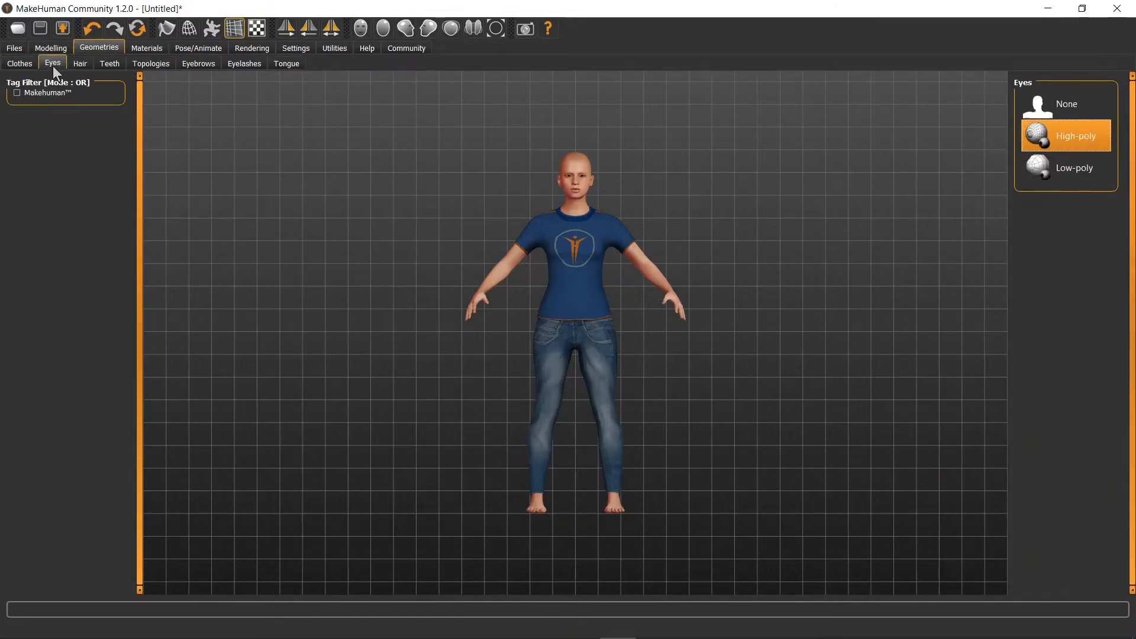
pyautogui.click(79, 63)
pyautogui.click(1051, 308)
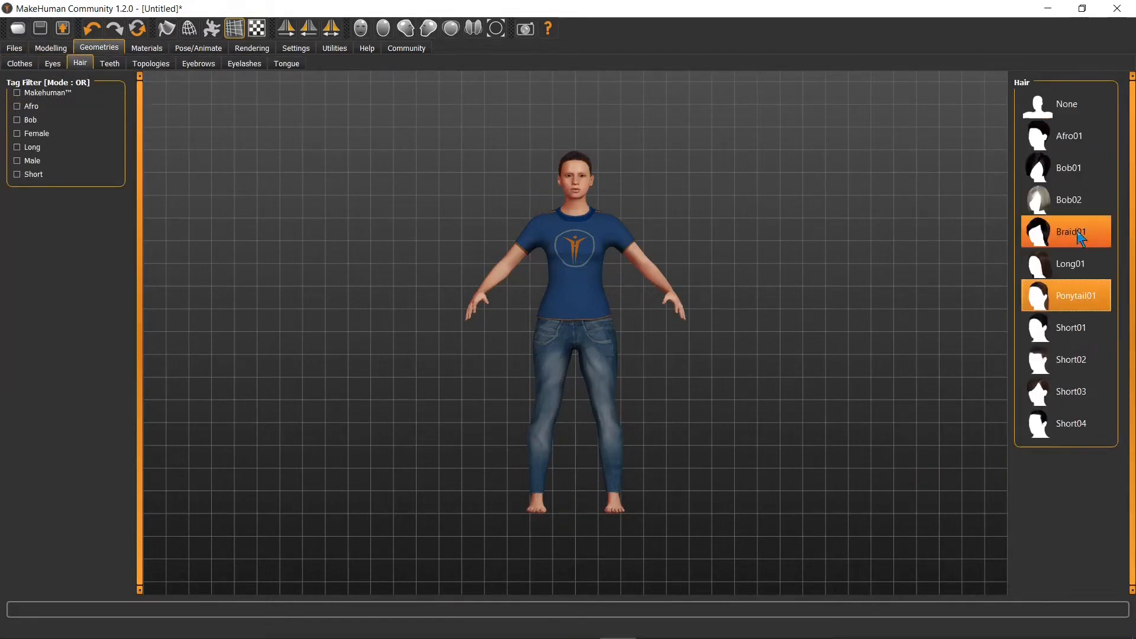
pyautogui.click(1068, 263)
pyautogui.click(1068, 295)
# Step: Add Teeth shape01, the Female generic topology, eyebrows, eyelashes and Tongue01 to the figure
pyautogui.click(110, 63)
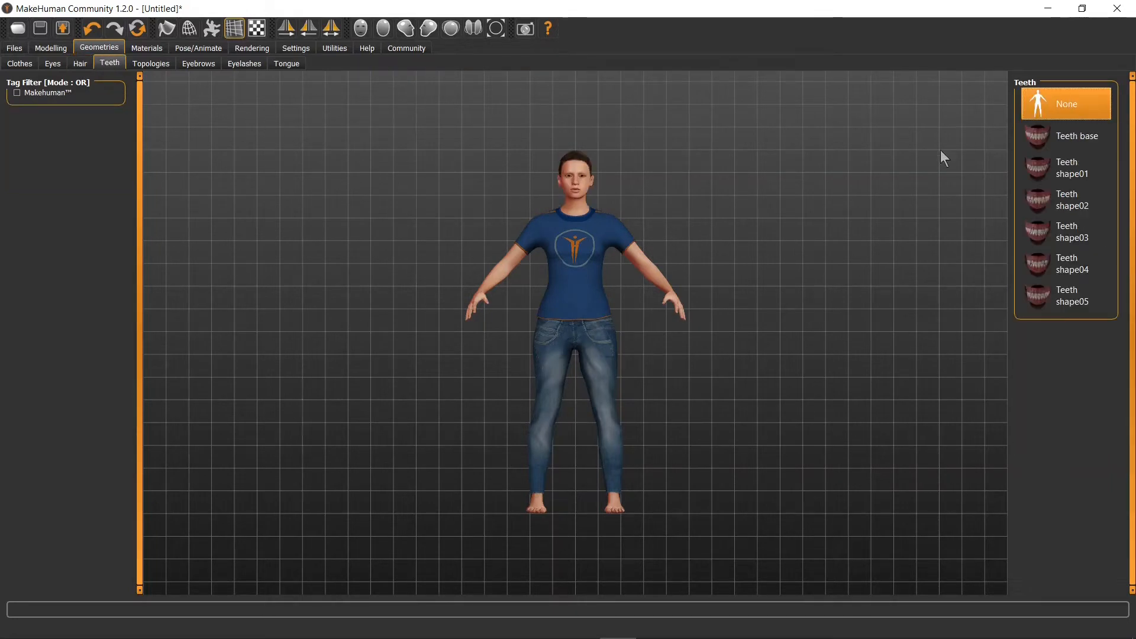
pyautogui.click(1065, 167)
pyautogui.click(151, 63)
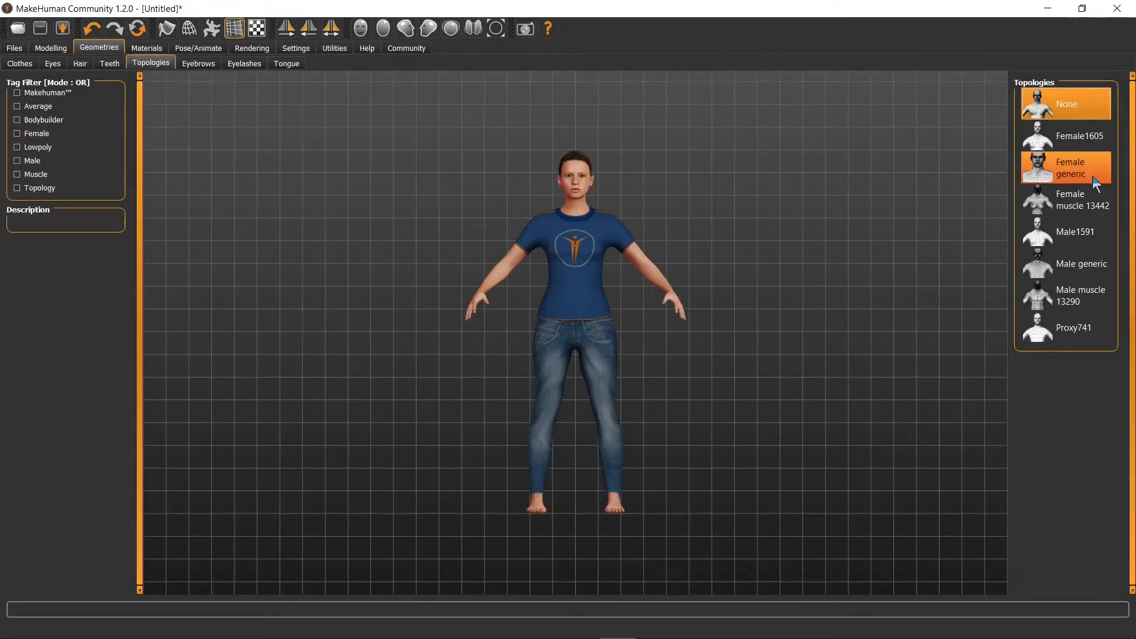
pyautogui.click(1096, 174)
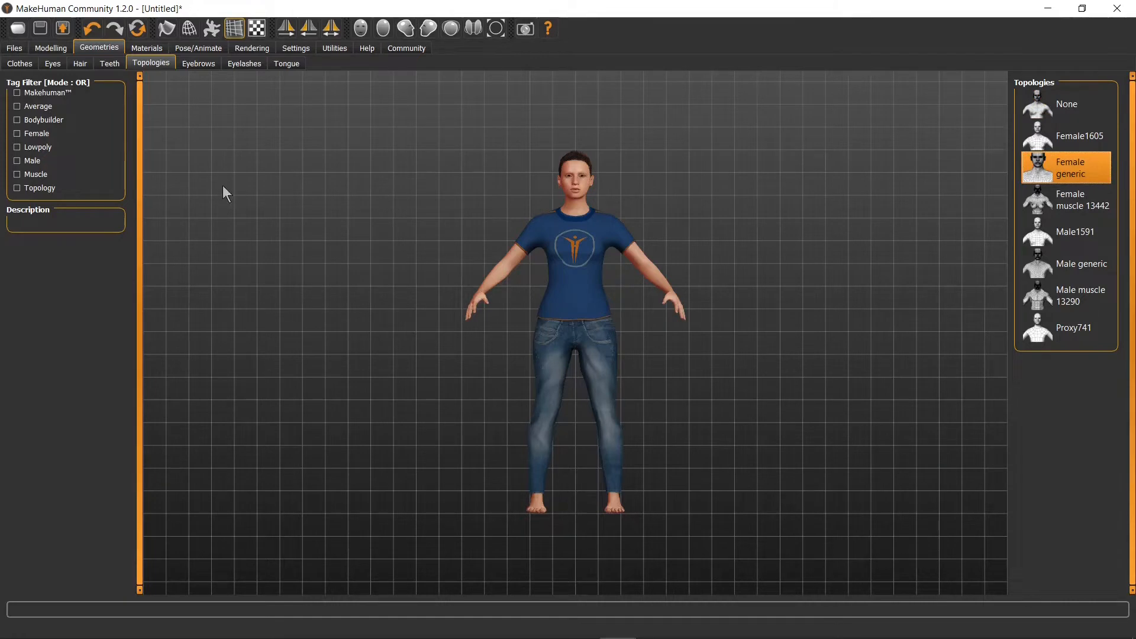
pyautogui.click(186, 65)
pyautogui.click(243, 65)
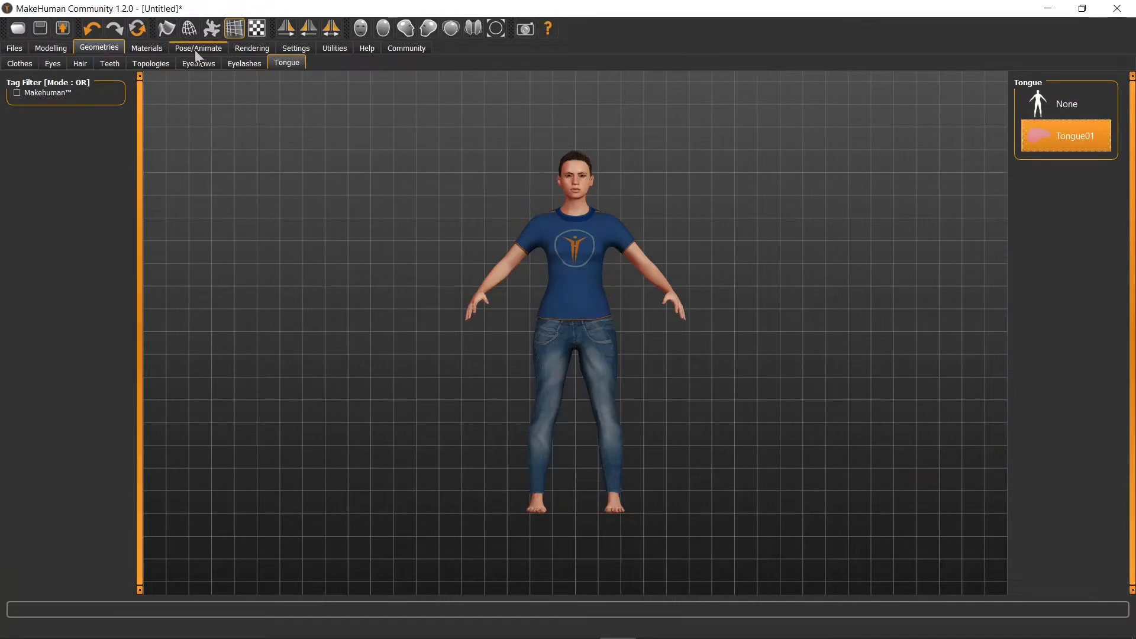
# Step: Assign the Default rig preset as the figure's skeleton
pyautogui.click(195, 49)
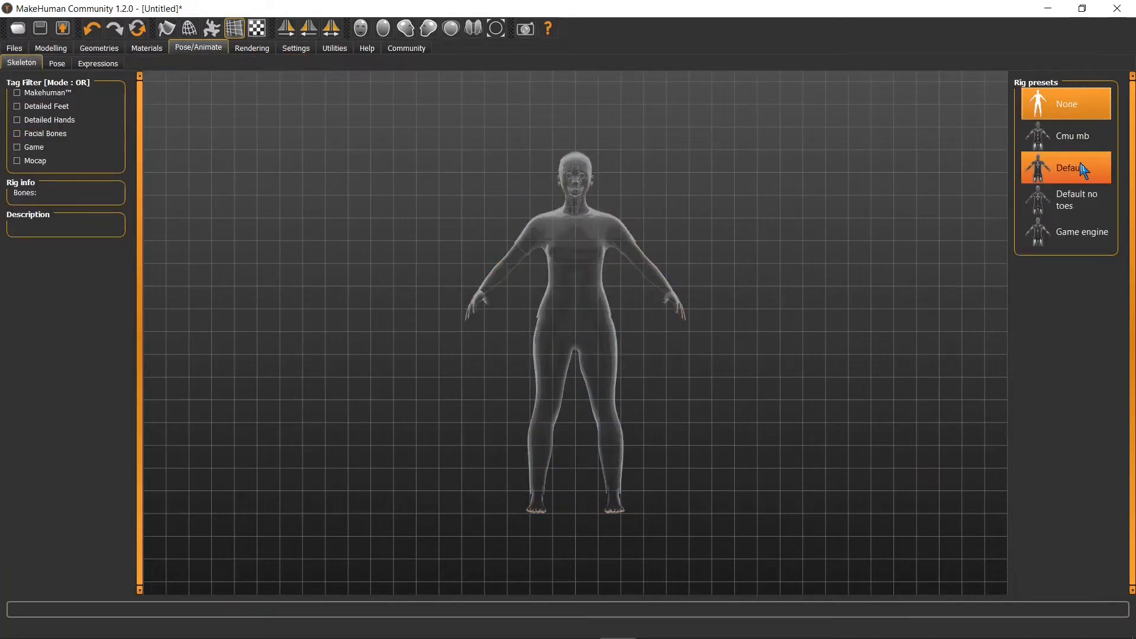
pyautogui.click(1049, 166)
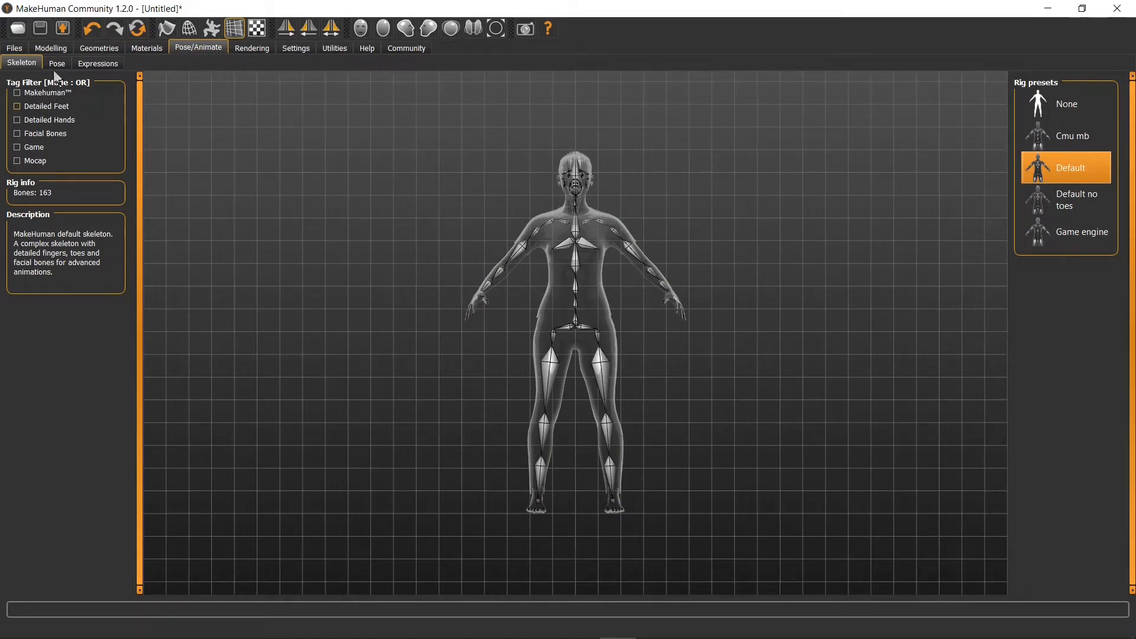
# Step: Inspect the figure up close and save the model as person1 in the C:\tutorial\mh folder
pyautogui.click(16, 48)
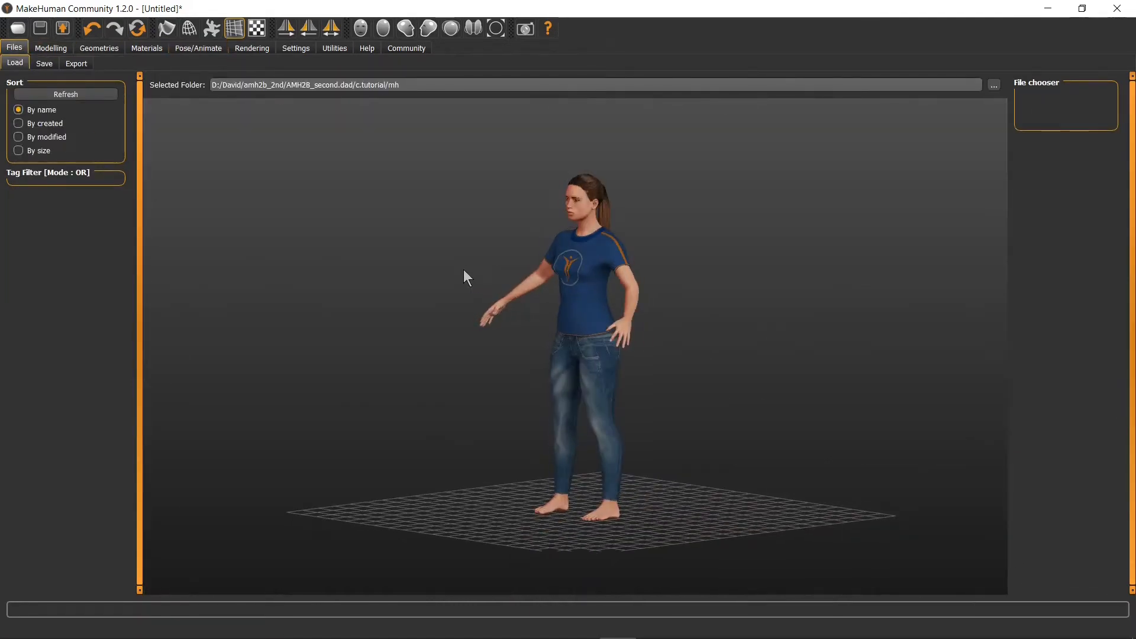
pyautogui.scroll(5, 588, 335)
pyautogui.moveTo(588, 335); pyautogui.dragTo(583, 251)
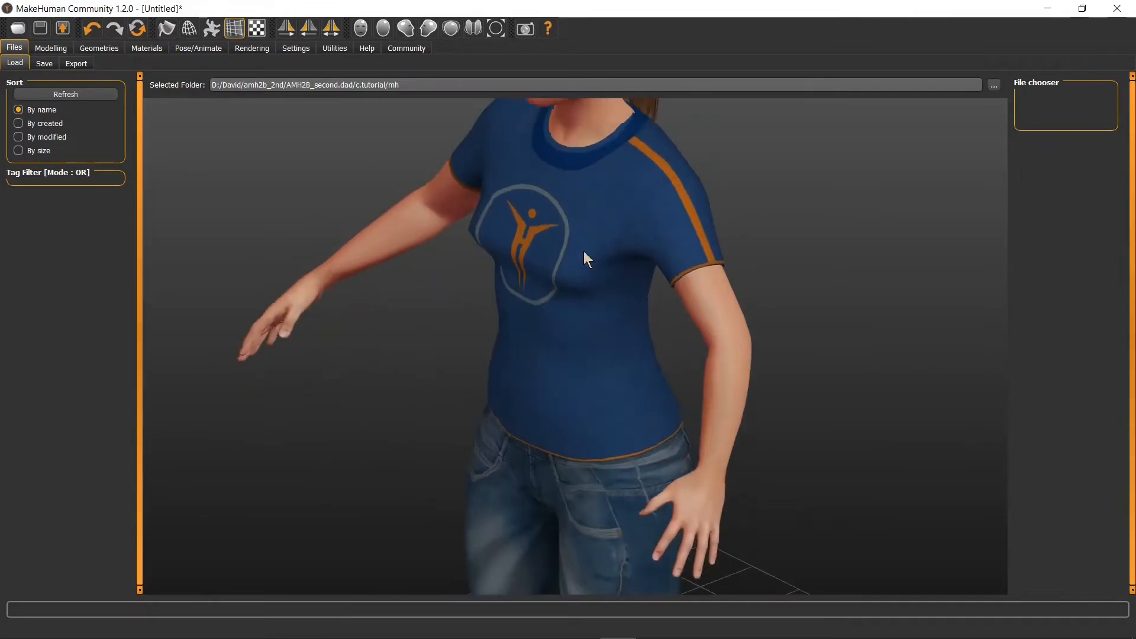
pyautogui.scroll(2, 583, 262)
pyautogui.moveTo(584, 262); pyautogui.dragTo(584, 325, button='middle')
pyautogui.scroll(2, 611, 325)
pyautogui.moveTo(611, 324); pyautogui.dragTo(302, 198)
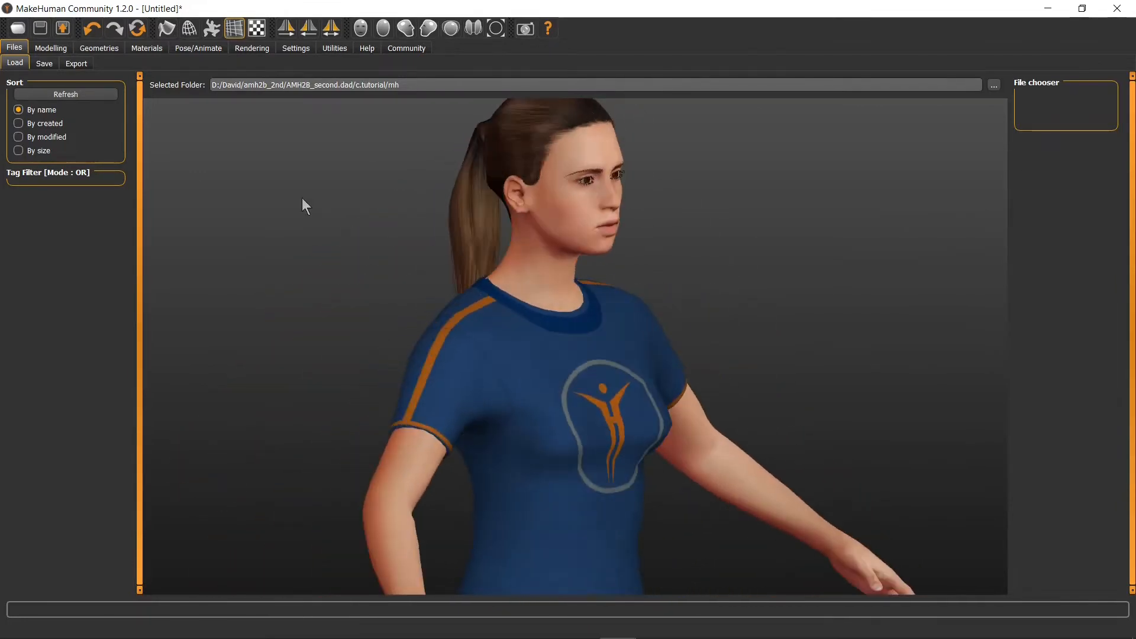
pyautogui.click(45, 63)
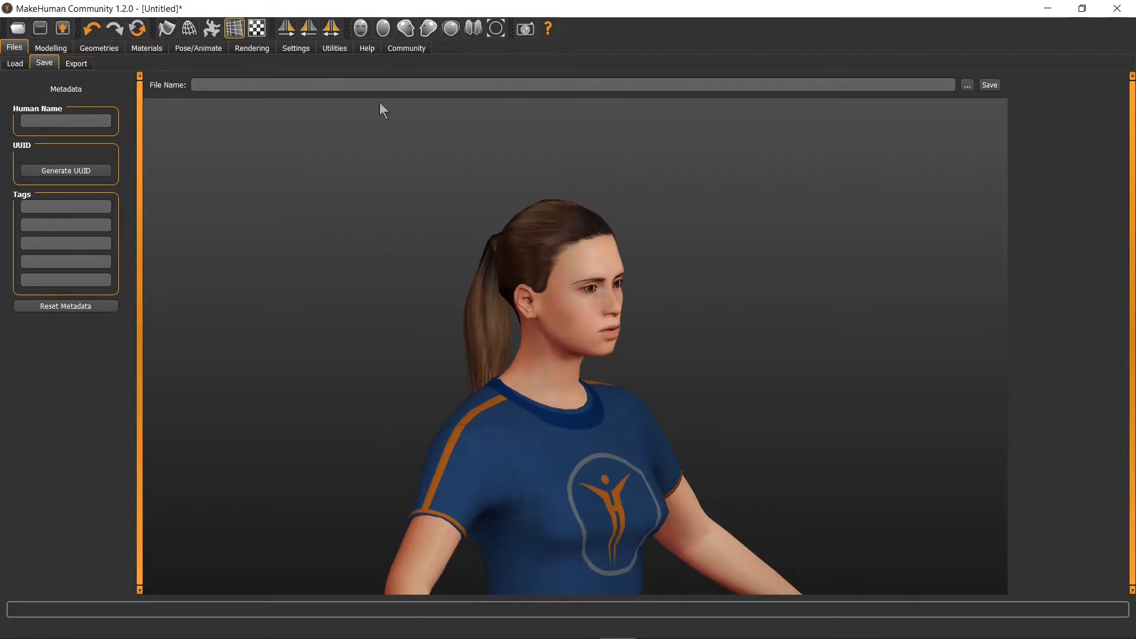
pyautogui.click(967, 84)
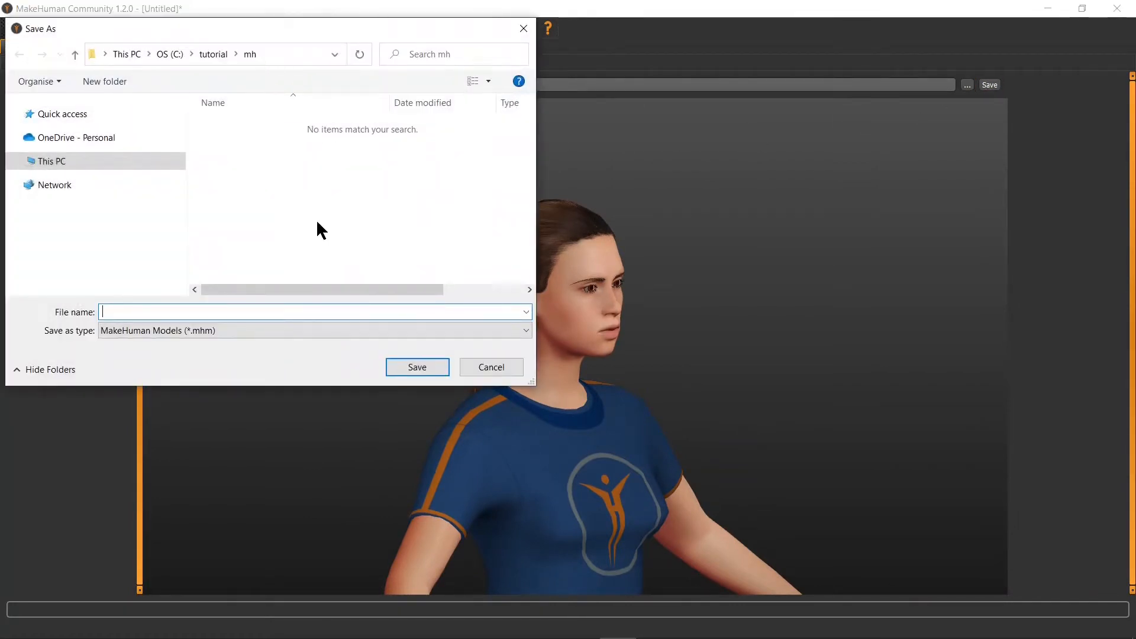
pyautogui.write('person1')
pyautogui.press('Return')
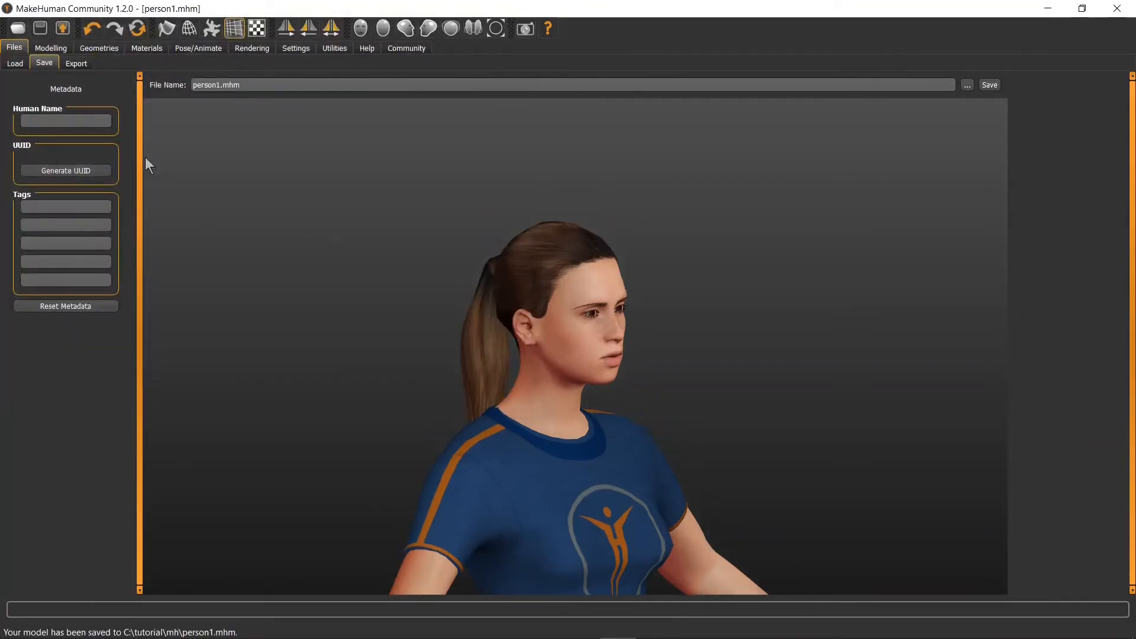
# Step: Export the figure in MakeHuman Exchange (mhx2) format with meter scale units as person1.mhx2 in the tutorial\mh folder
pyautogui.click(74, 65)
pyautogui.click(53, 120)
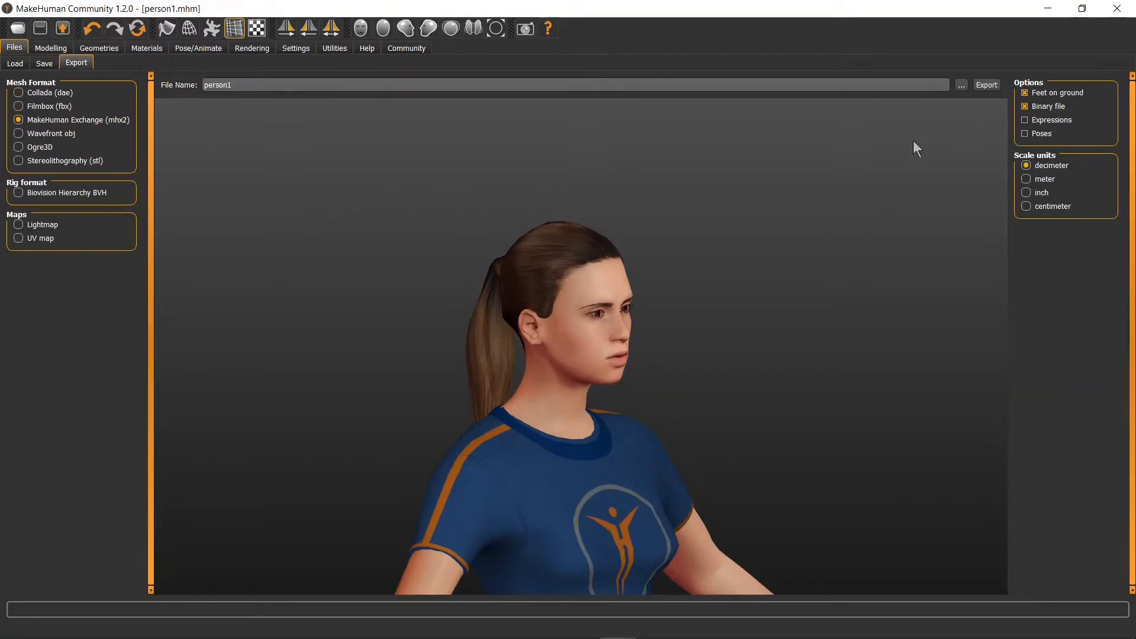
pyautogui.click(1041, 178)
pyautogui.click(963, 87)
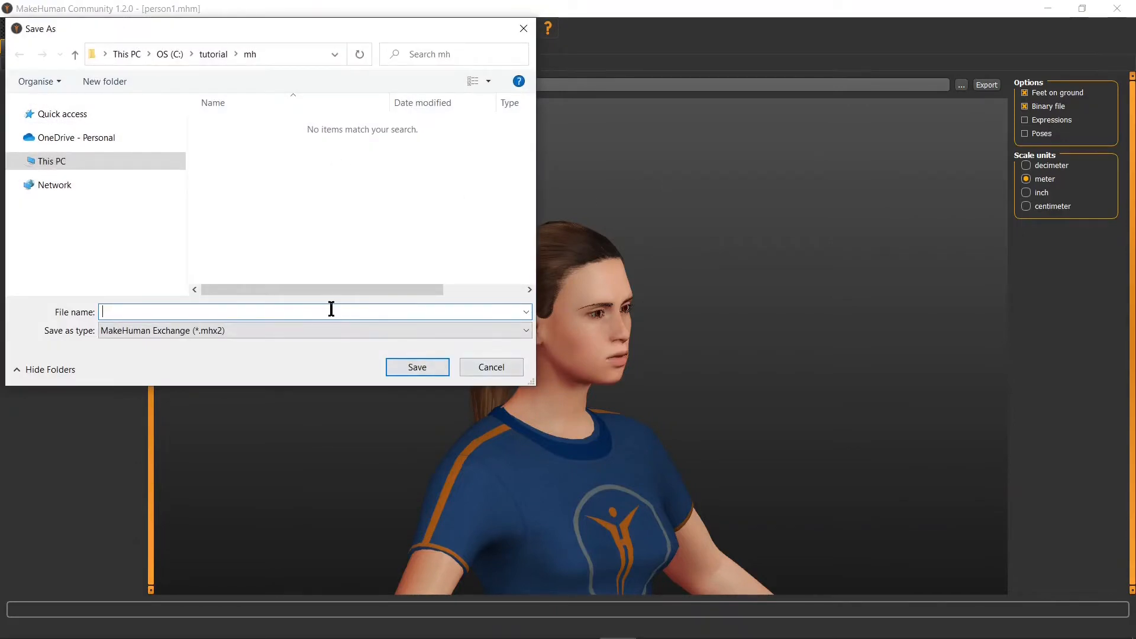
pyautogui.write('person1')
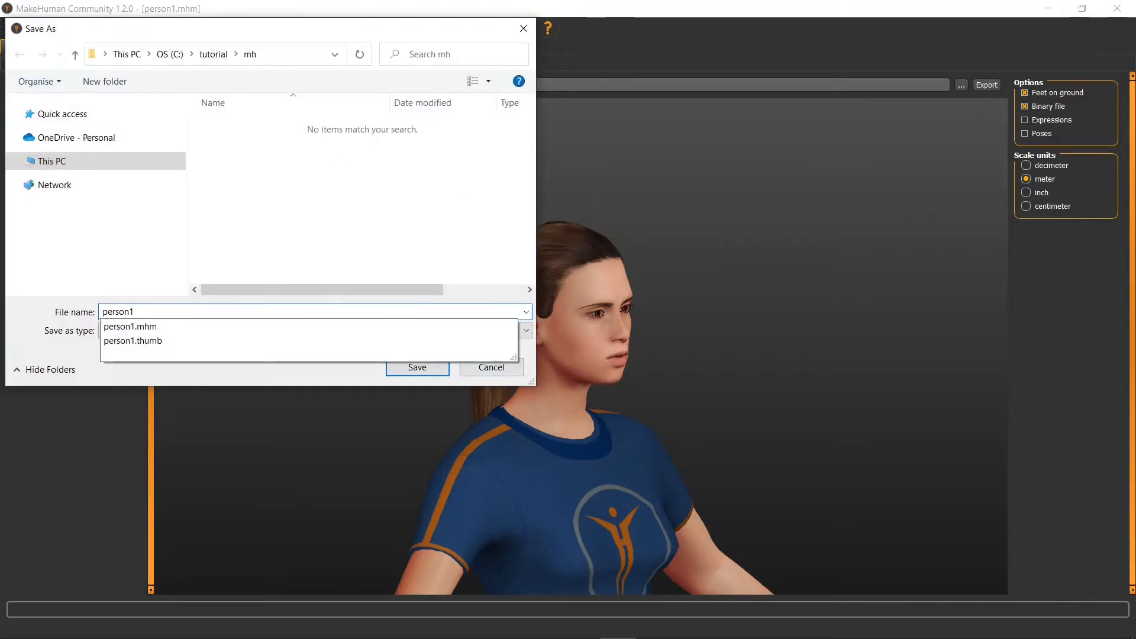
pyautogui.write('.mhx')
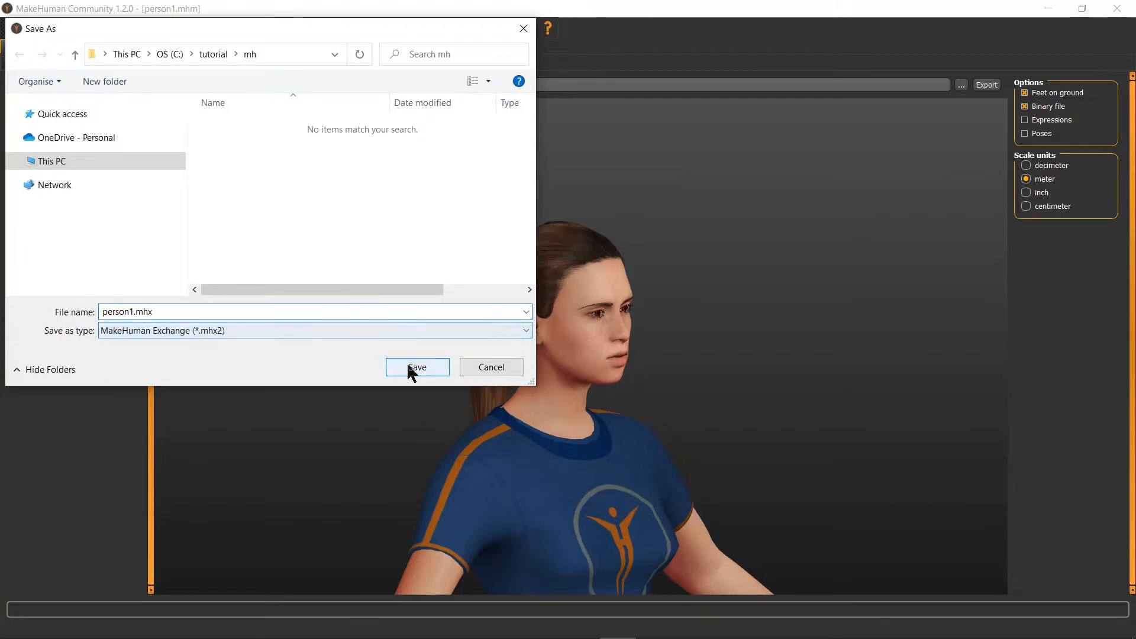
pyautogui.write('2')
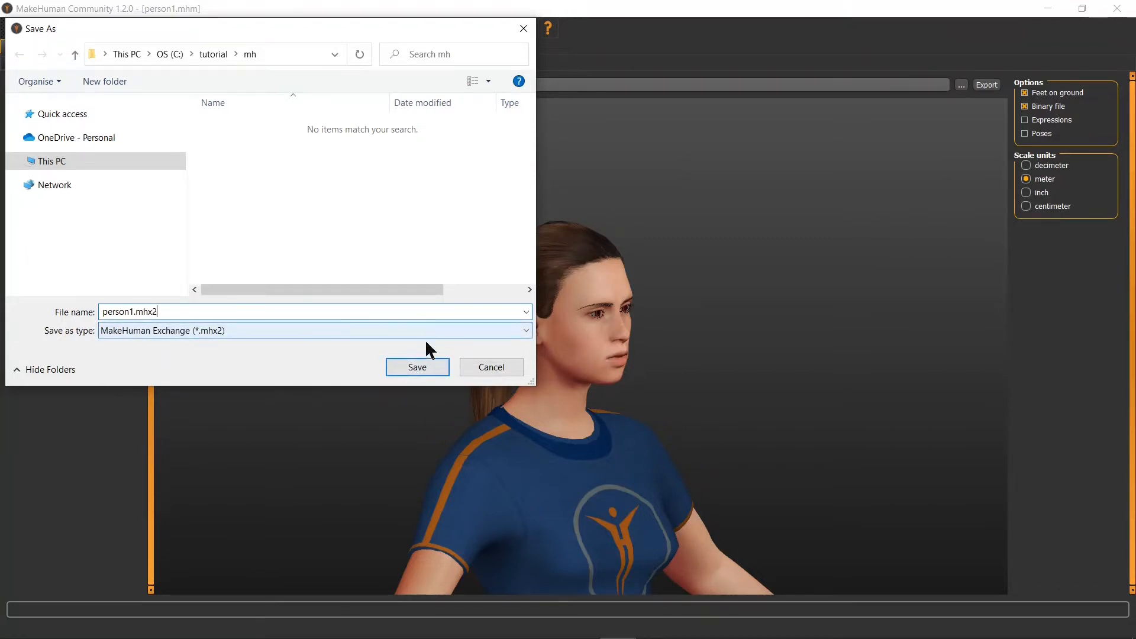
pyautogui.click(436, 369)
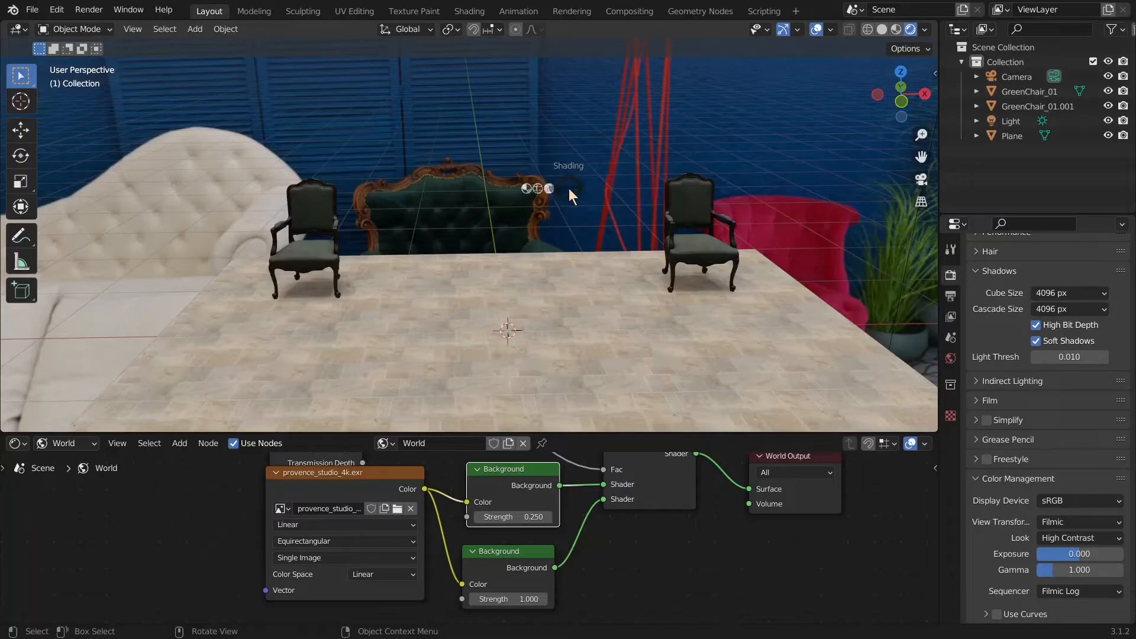
# Step: Switch the viewport to solid shading and add a new collection under the Scene Collection
pyautogui.press('z')
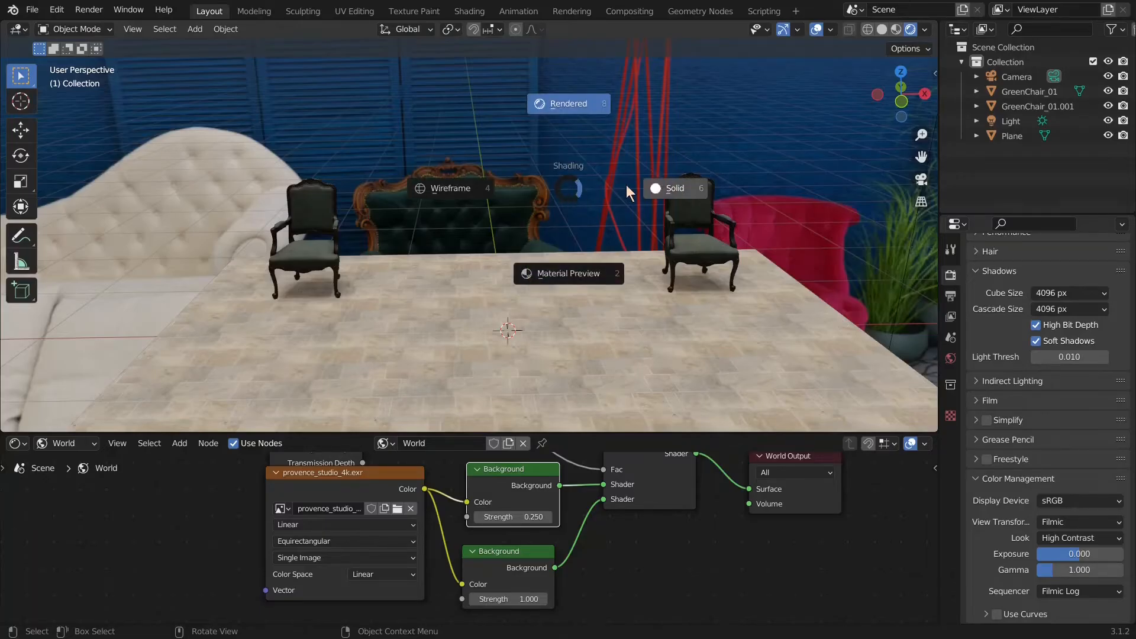
pyautogui.click(663, 188)
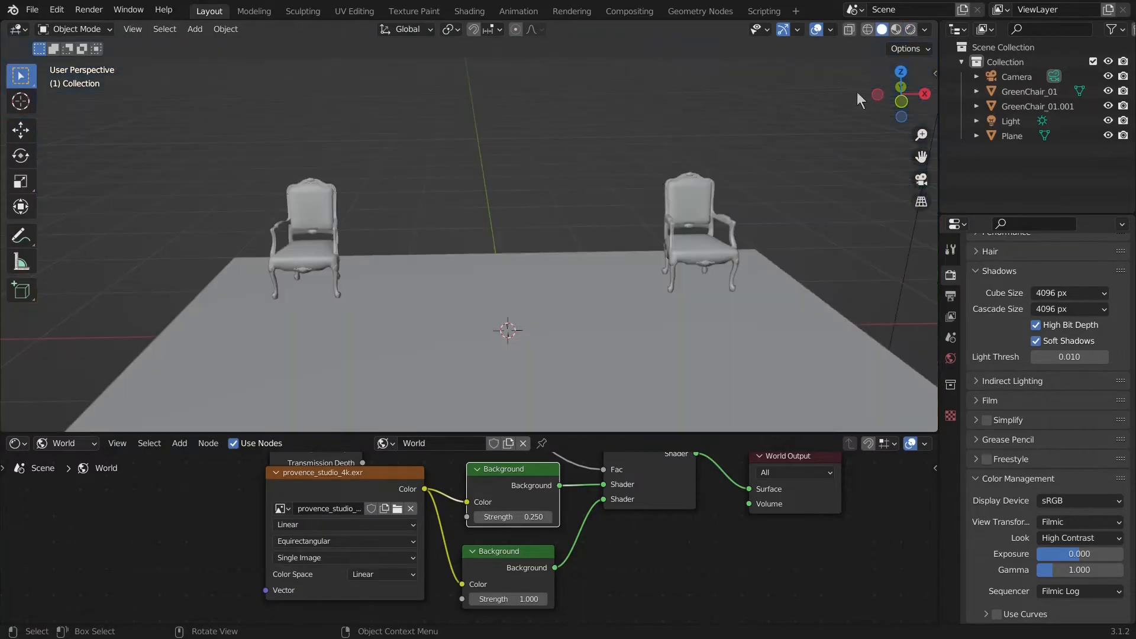
pyautogui.click(996, 45)
pyautogui.rightClick(997, 44)
pyautogui.click(996, 44)
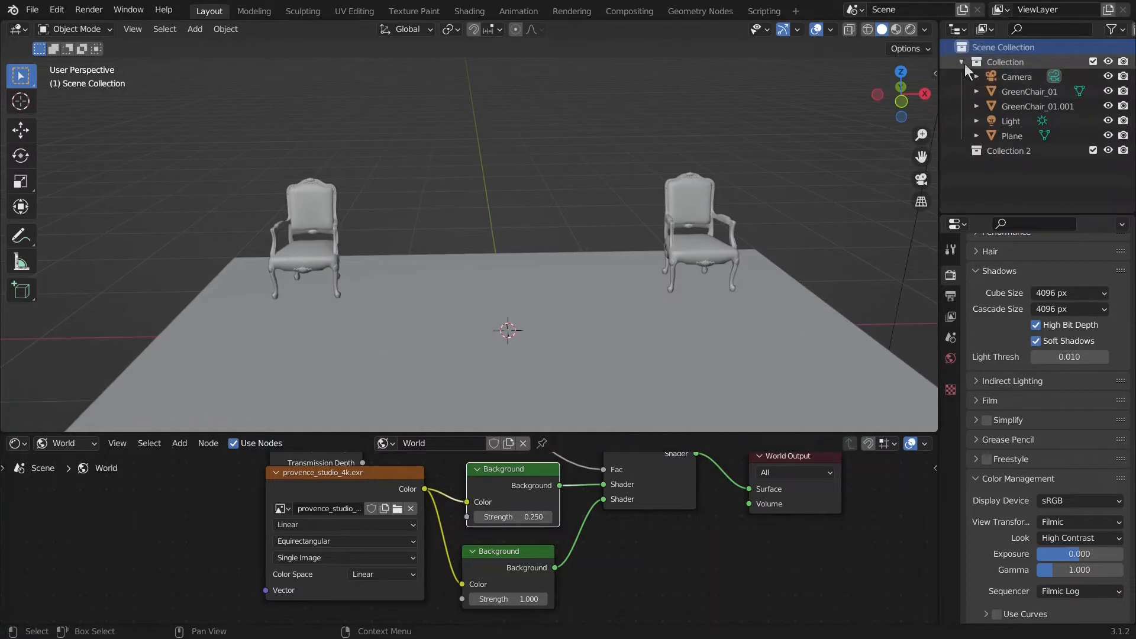
# Step: Make Collection 2 the active collection and hide the original Collection in the viewport
pyautogui.click(962, 62)
pyautogui.click(1000, 79)
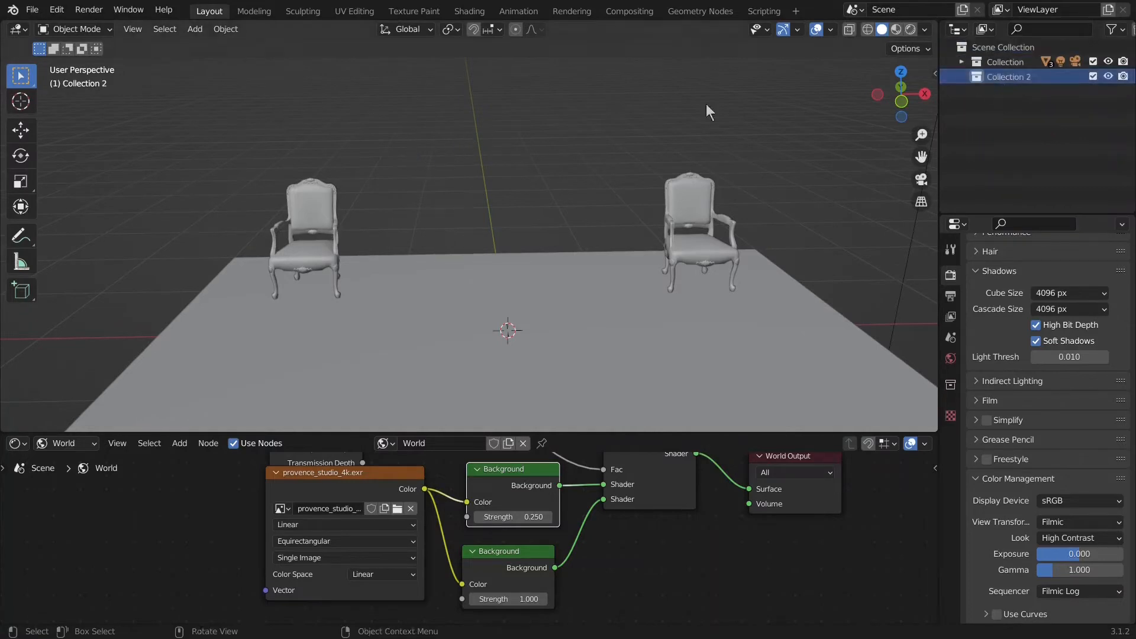
pyautogui.click(1108, 62)
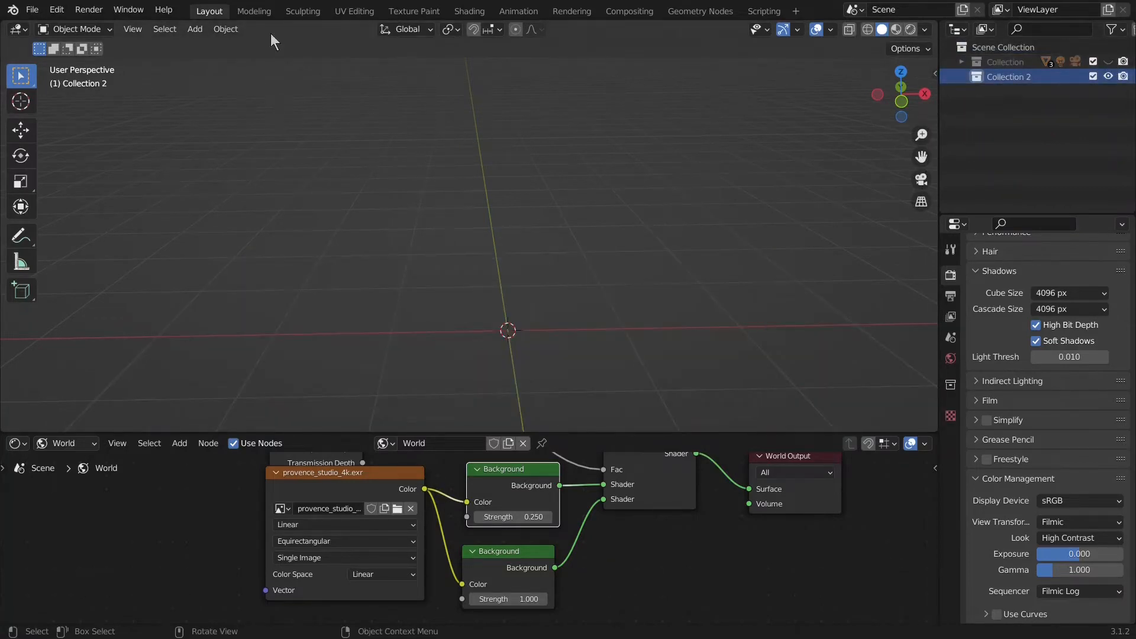
# Step: Enable the MakeHuman: MH Community Plug-in add-on and show its MakeHuman tools beside the 3D viewport
pyautogui.click(56, 9)
pyautogui.click(90, 220)
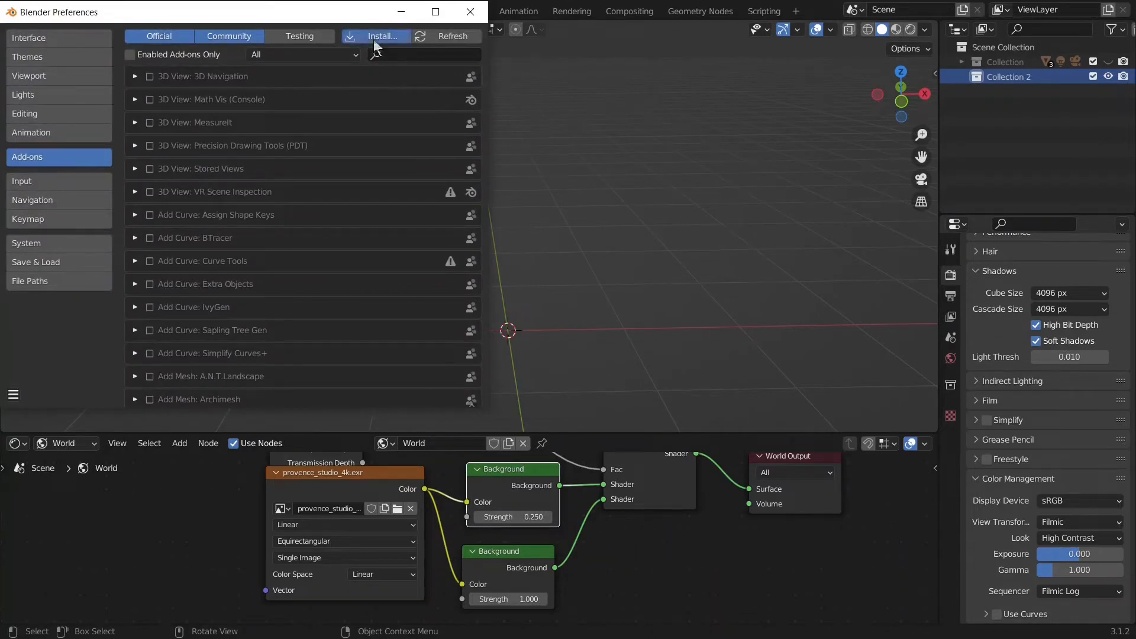
pyautogui.click(408, 55)
pyautogui.write('commu')
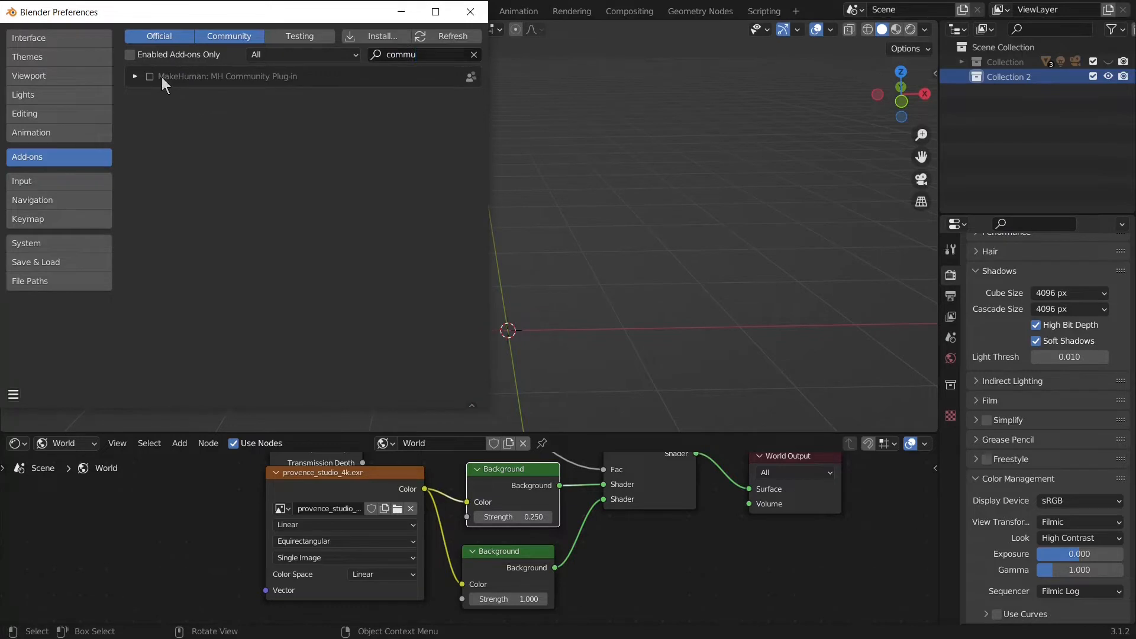
pyautogui.click(150, 77)
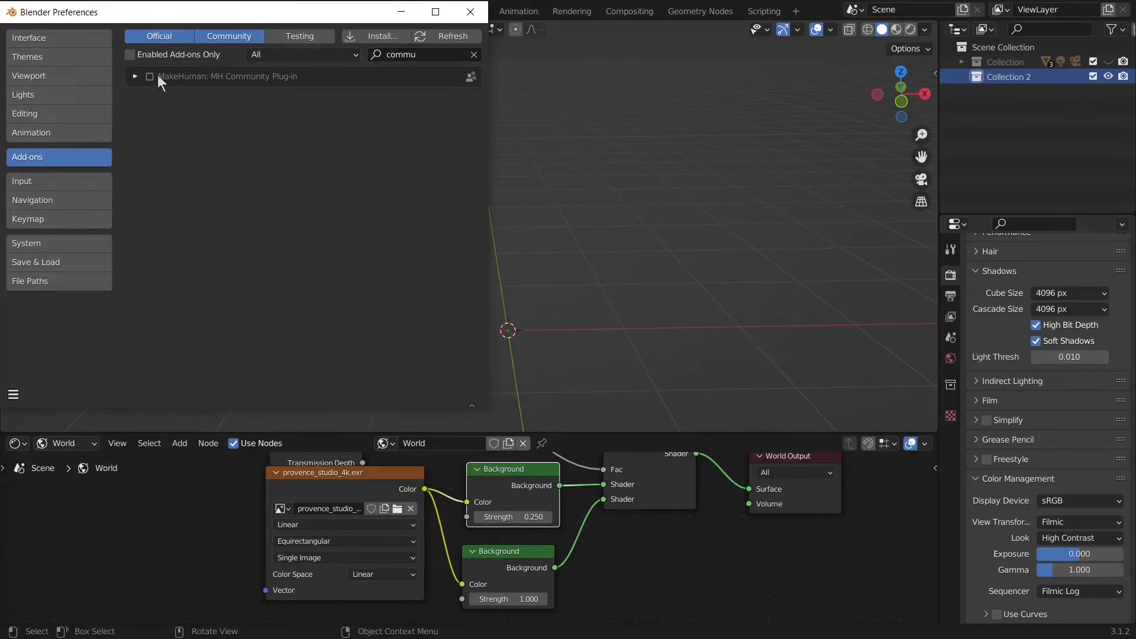
pyautogui.click(475, 21)
pyautogui.press('n')
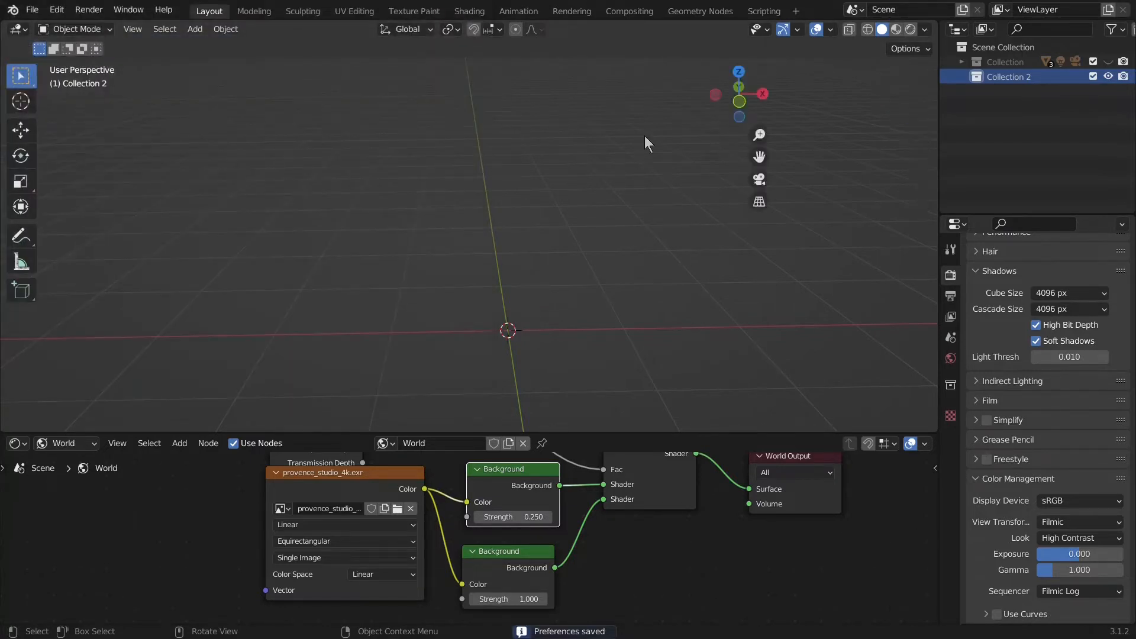
pyautogui.click(931, 247)
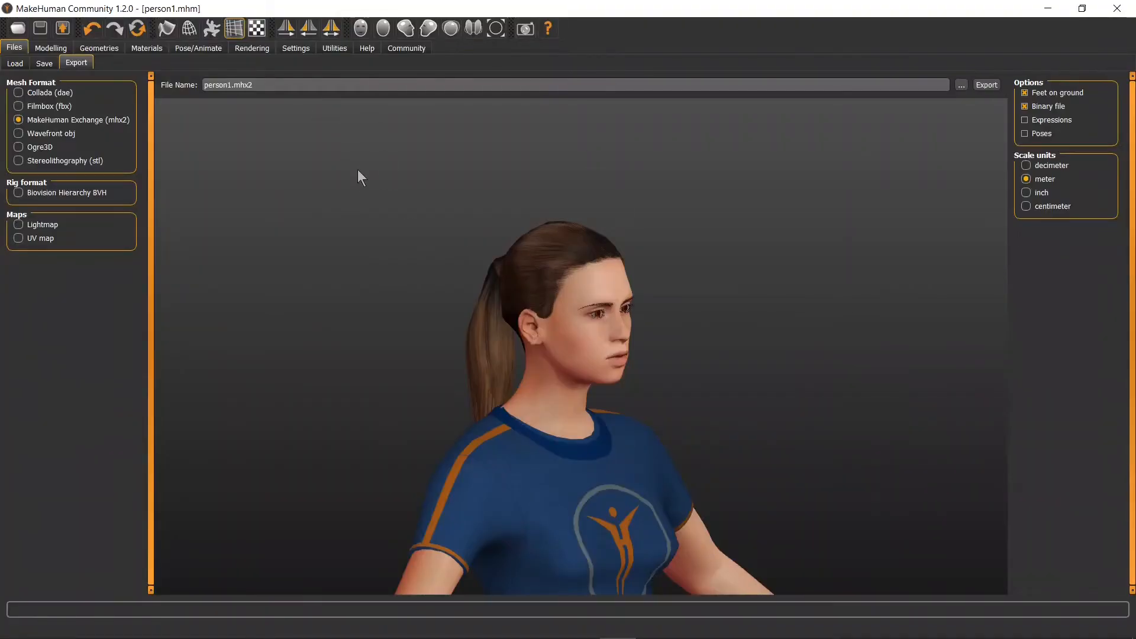
# Step: Switch to MakeHuman and make its community socket server accept connections
pyautogui.click(409, 47)
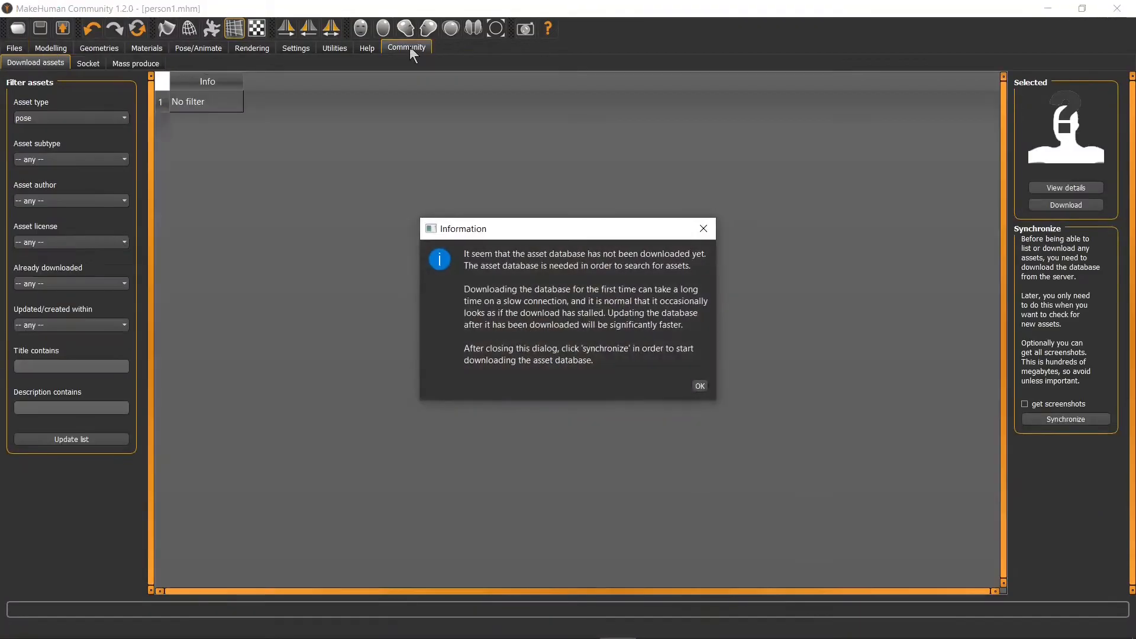
pyautogui.click(698, 388)
pyautogui.click(87, 63)
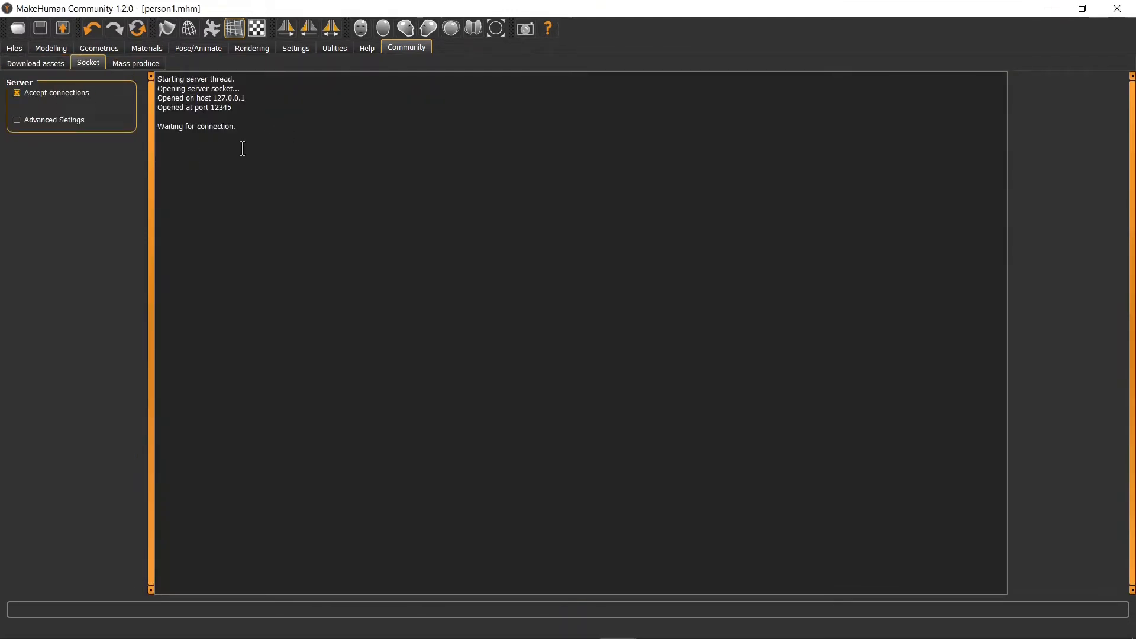
pyautogui.click(296, 176)
# Step: Switch back to Blender and import the human from MakeHuman into the scene
pyautogui.hotkey('alt', 'Tab')
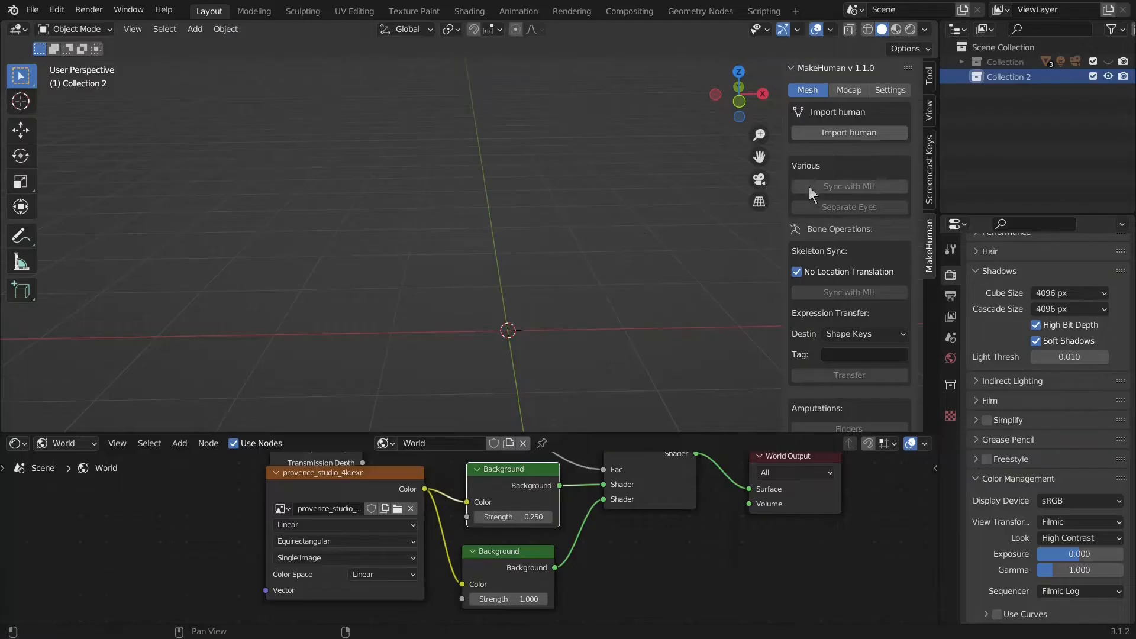
pyautogui.click(841, 135)
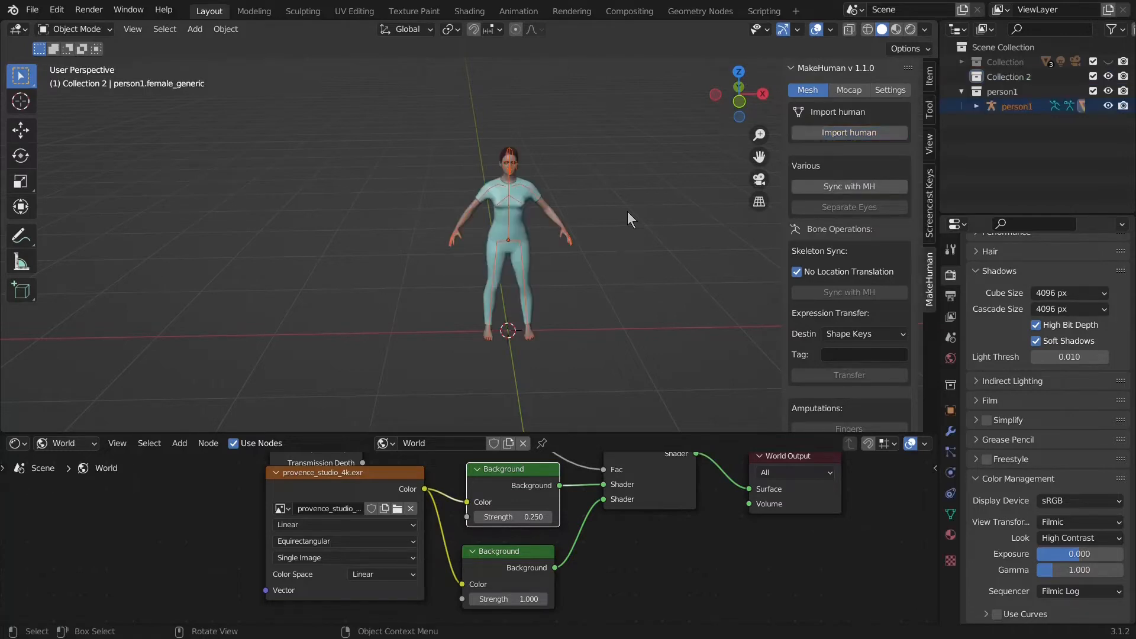
# Step: Examine the imported figure as a whole, from the feet up to a close-up of the face
pyautogui.scroll(-5, 576, 139)
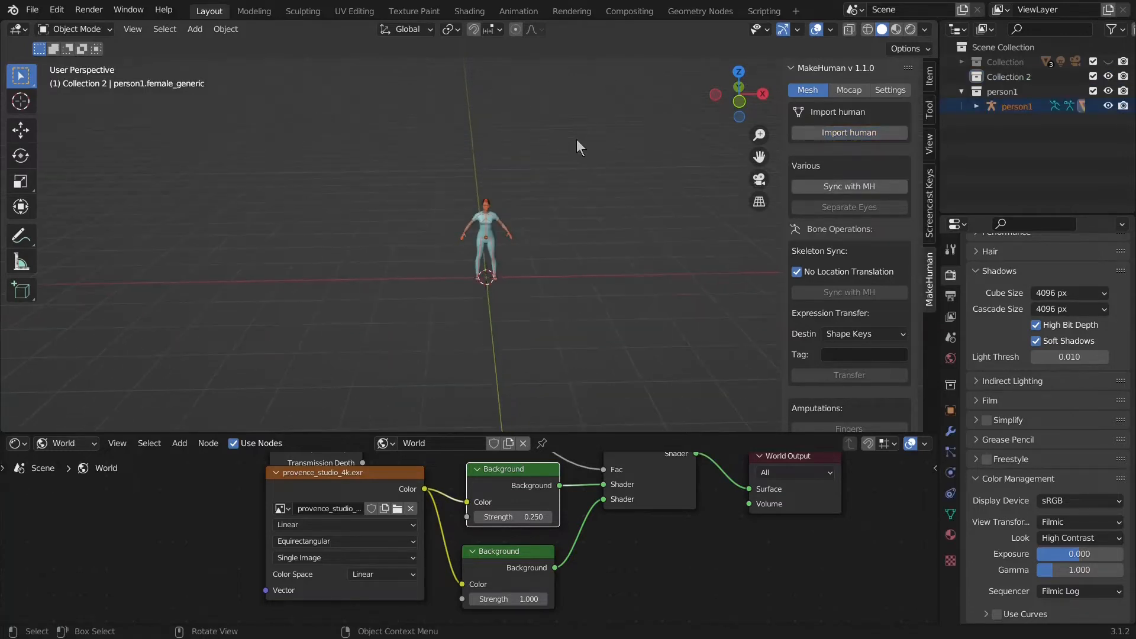
pyautogui.scroll(9, 577, 140)
pyautogui.scroll(-1, 567, 249)
pyautogui.moveTo(567, 249); pyautogui.dragTo(527, 52, button='middle')
pyautogui.scroll(4, 453, 304)
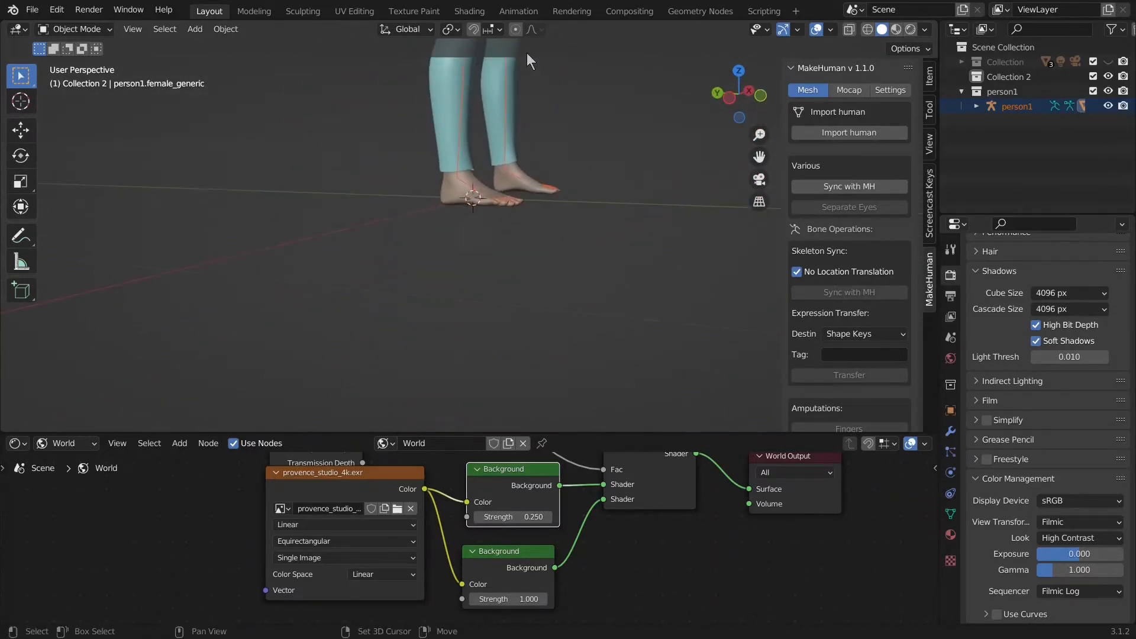
pyautogui.scroll(4, 526, 52)
pyautogui.keyDown('shift'); pyautogui.moveTo(545, 97); pyautogui.dragTo(555, 243, button='middle'); pyautogui.keyUp('shift')
pyautogui.scroll(3, 528, 278)
pyautogui.keyDown('shift'); pyautogui.moveTo(448, 275); pyautogui.dragTo(600, 243, button='middle'); pyautogui.keyUp('shift')
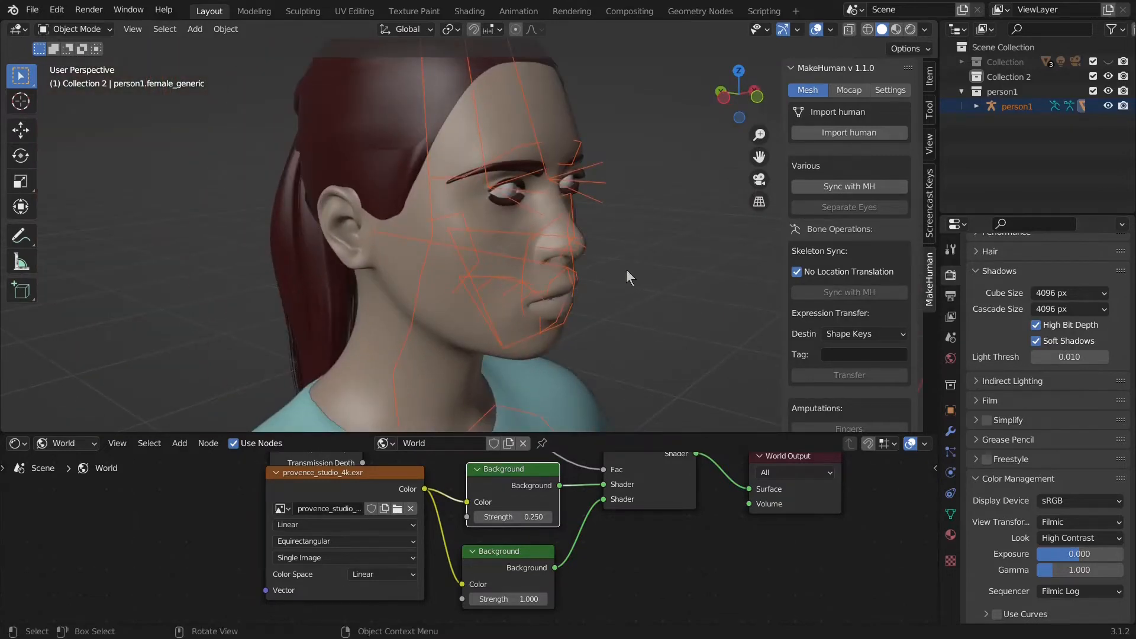
# Step: Show the figure in rendered shading and hide its person1 armature
pyautogui.press('z')
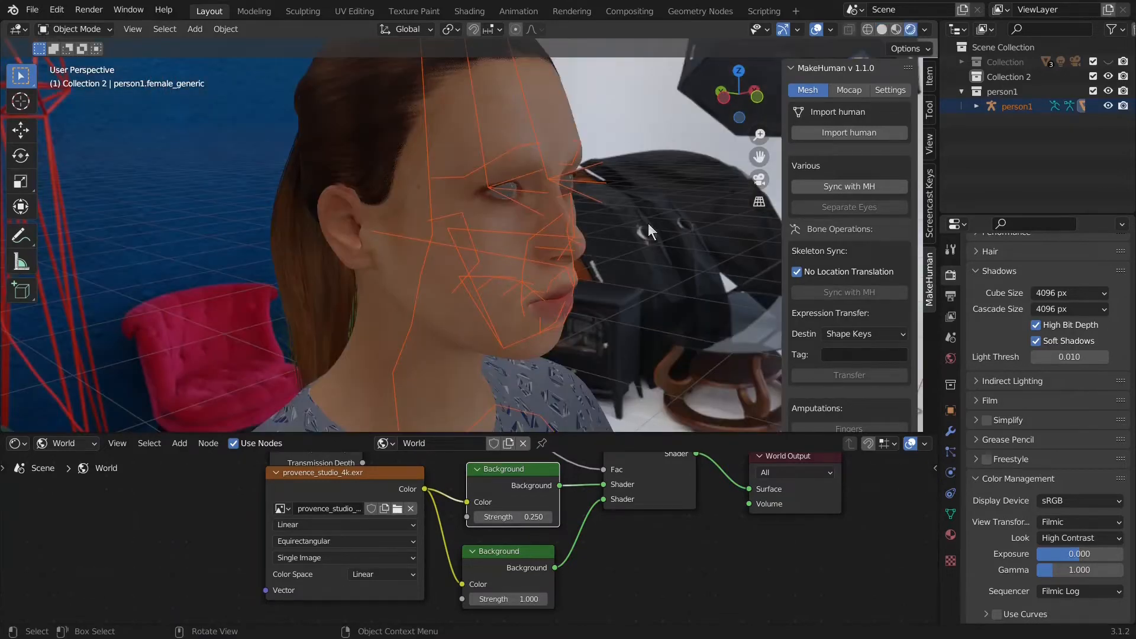
pyautogui.click(539, 232)
pyautogui.press('h')
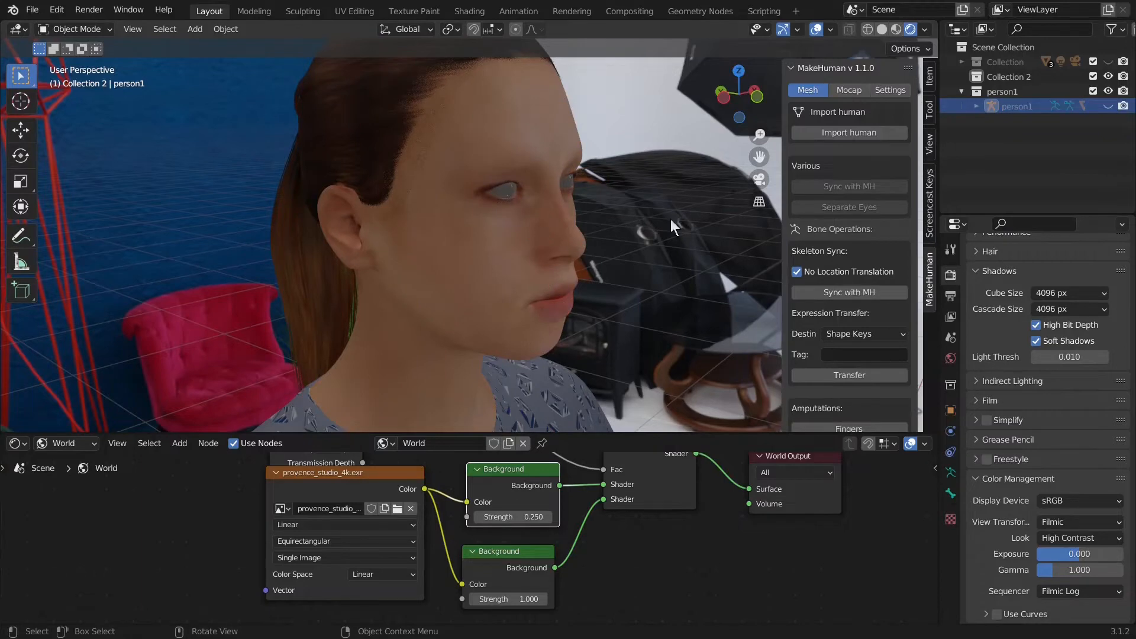
# Step: Enable Screen Space Refraction in the material settings of the figure's high-poly eyes
pyautogui.moveTo(670, 219); pyautogui.dragTo(635, 232, button='middle')
pyautogui.moveTo(381, 210); pyautogui.dragTo(414, 193, button='middle')
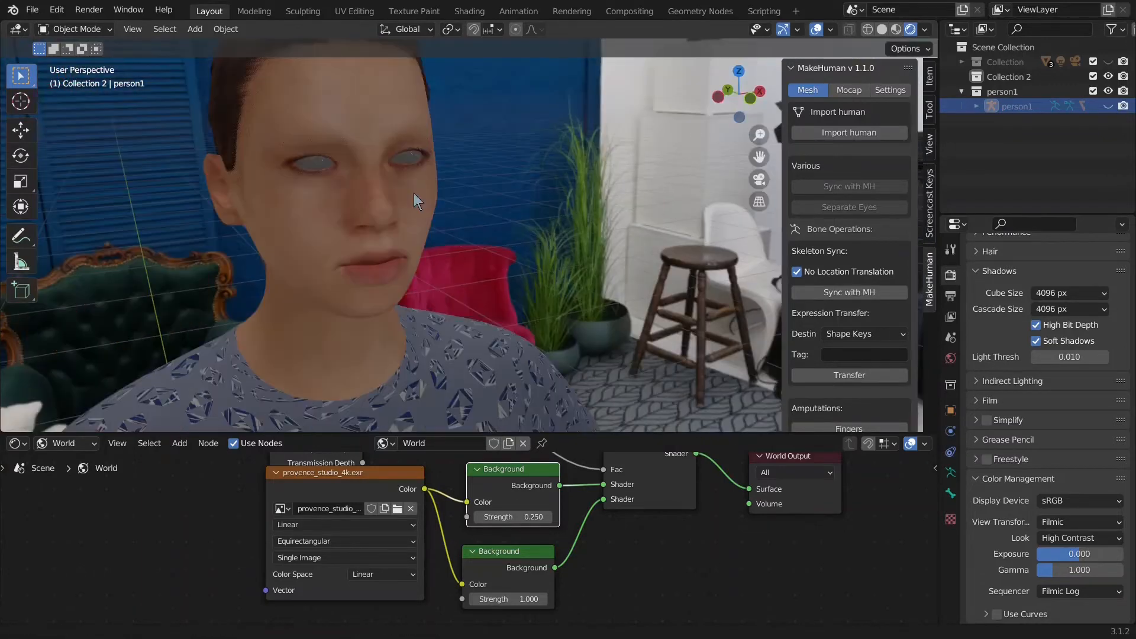
pyautogui.click(317, 165)
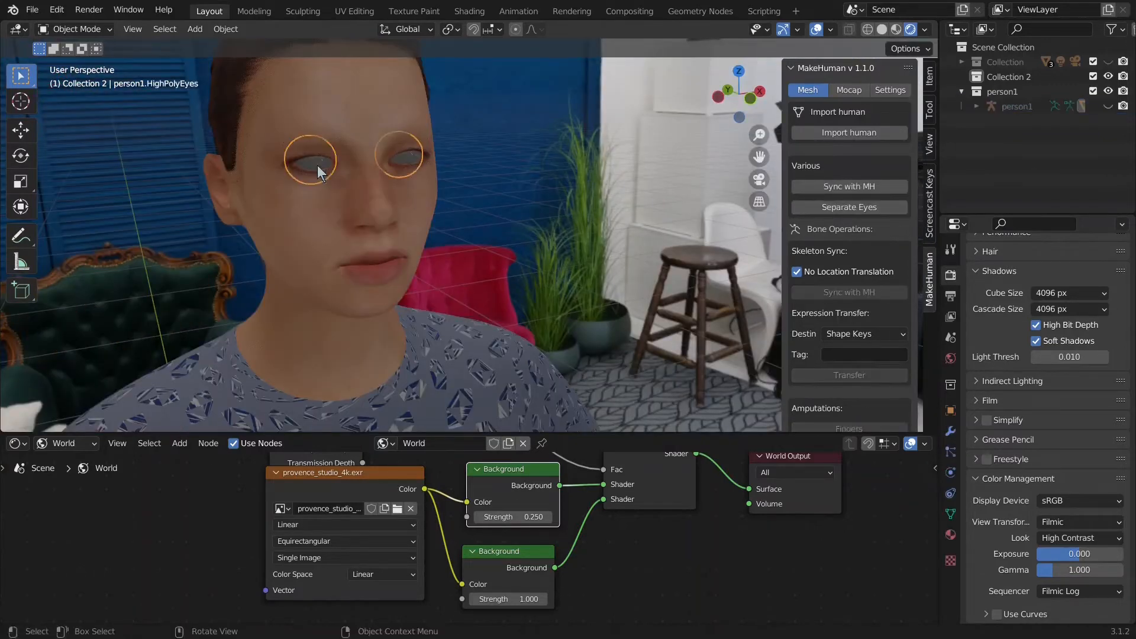
pyautogui.click(951, 533)
pyautogui.scroll(12, 1035, 484)
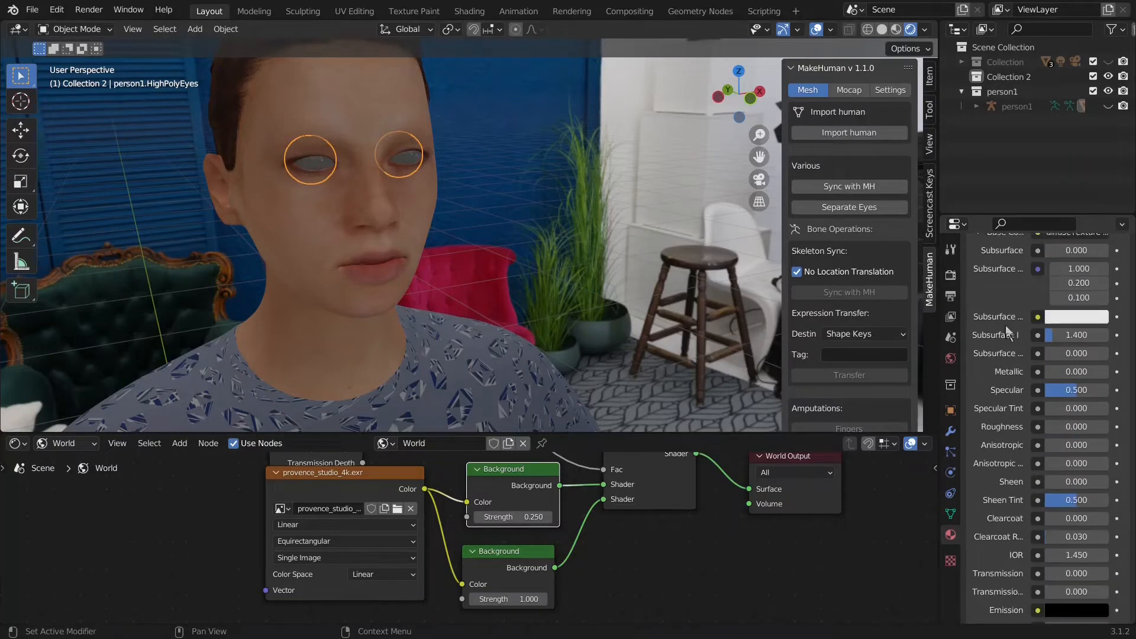
pyautogui.click(996, 382)
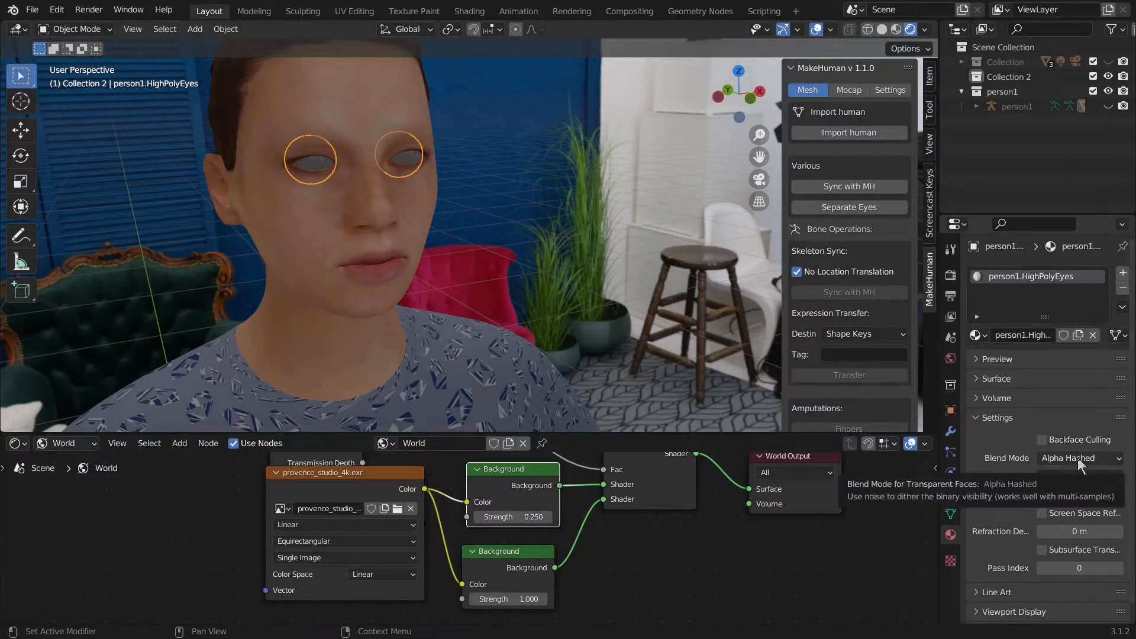
pyautogui.click(1063, 519)
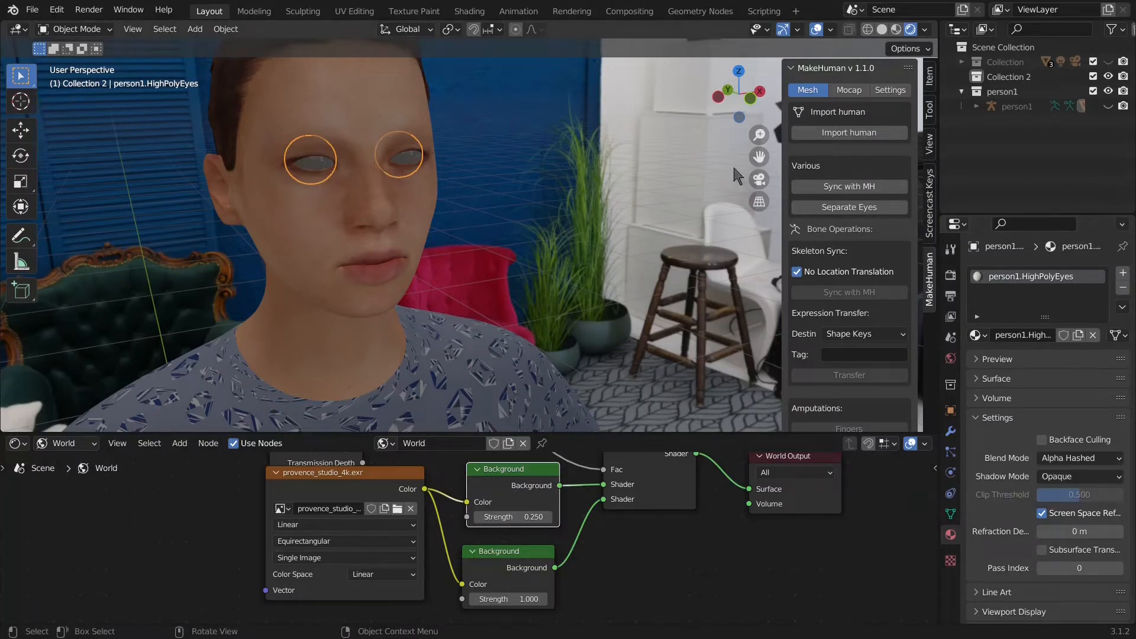
# Step: Activate the UVMap layer for the eyes, ponytail hair and casual suit, and select the body mesh
pyautogui.click(951, 515)
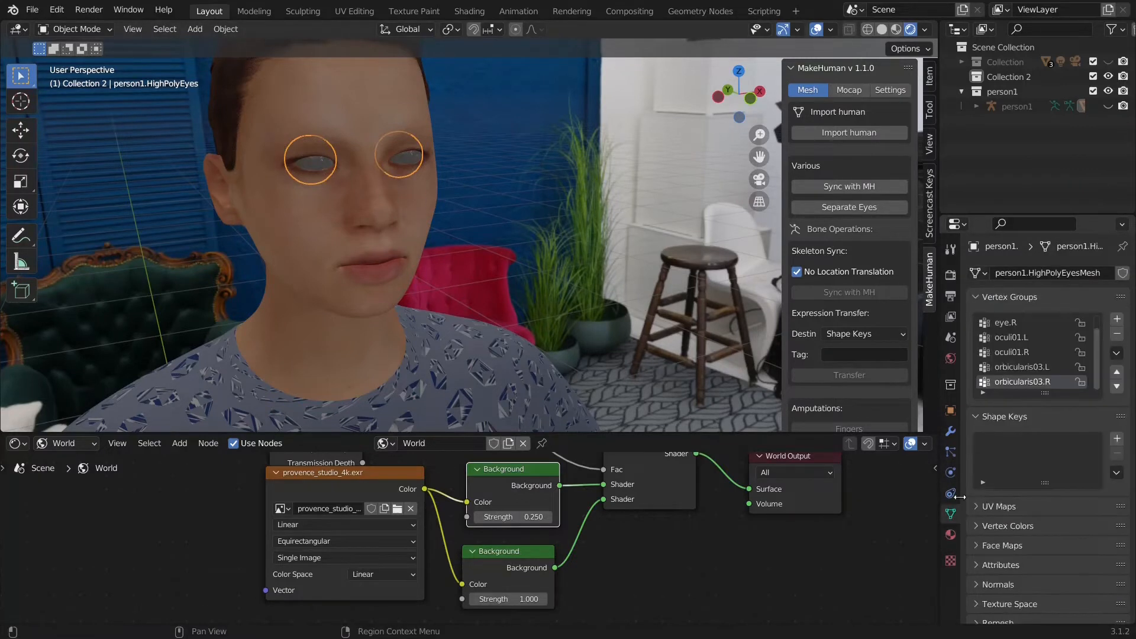
pyautogui.click(1018, 506)
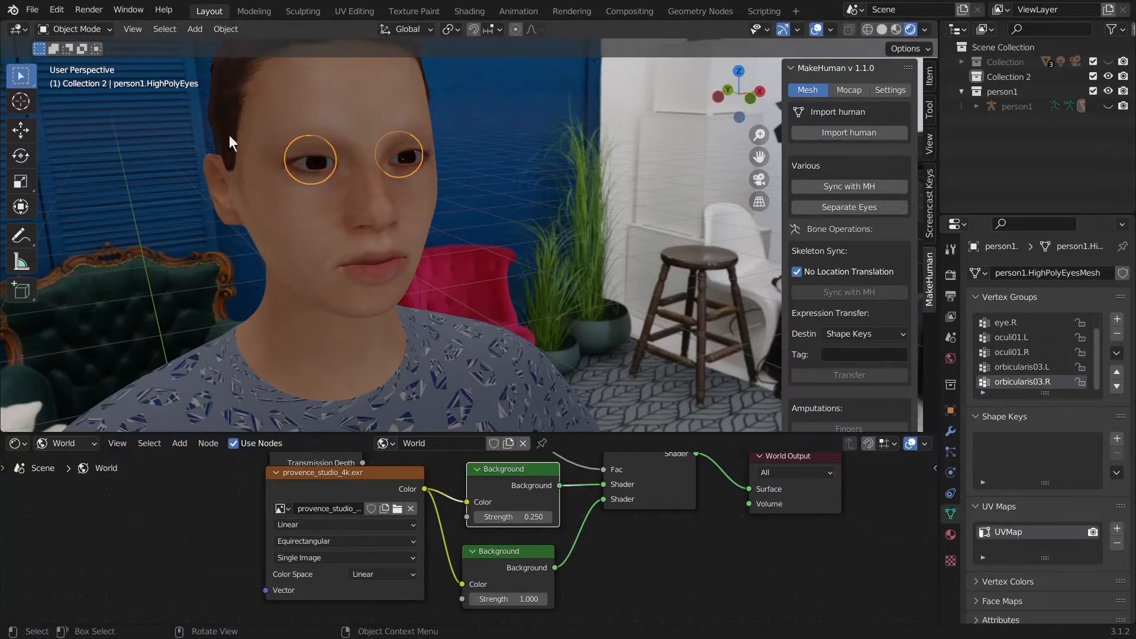
pyautogui.click(219, 112)
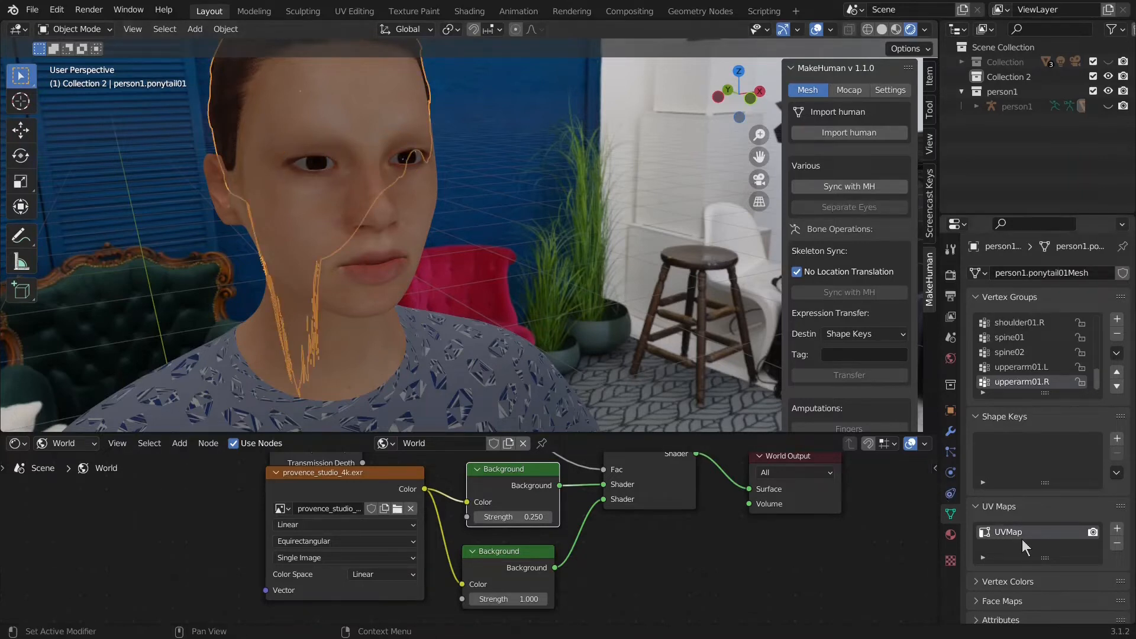
pyautogui.click(514, 371)
pyautogui.click(1017, 535)
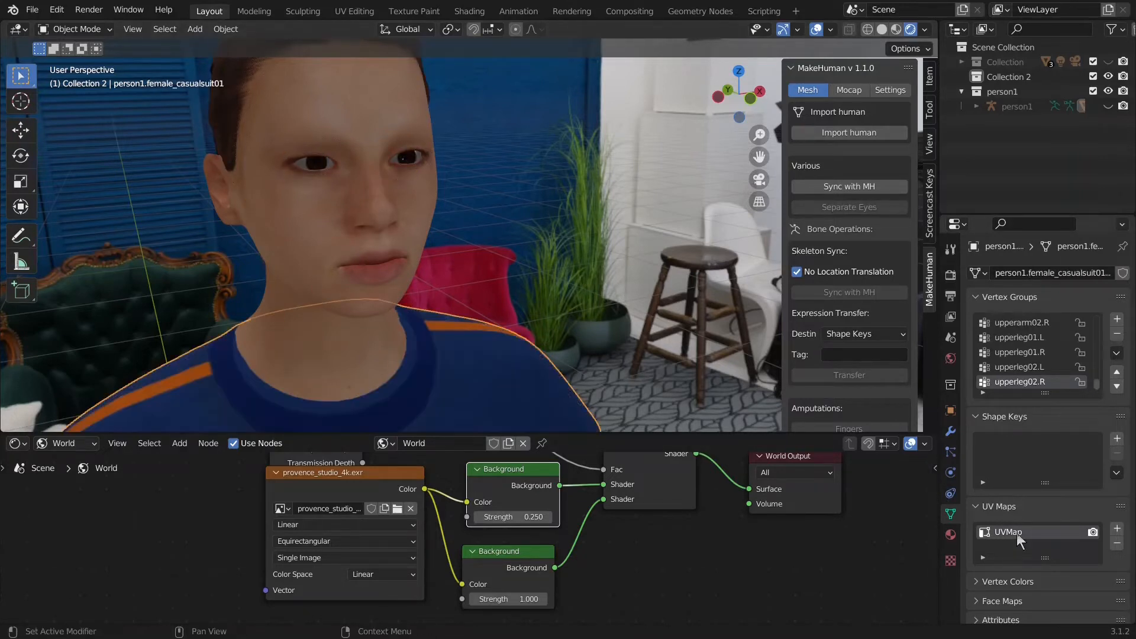
pyautogui.click(331, 353)
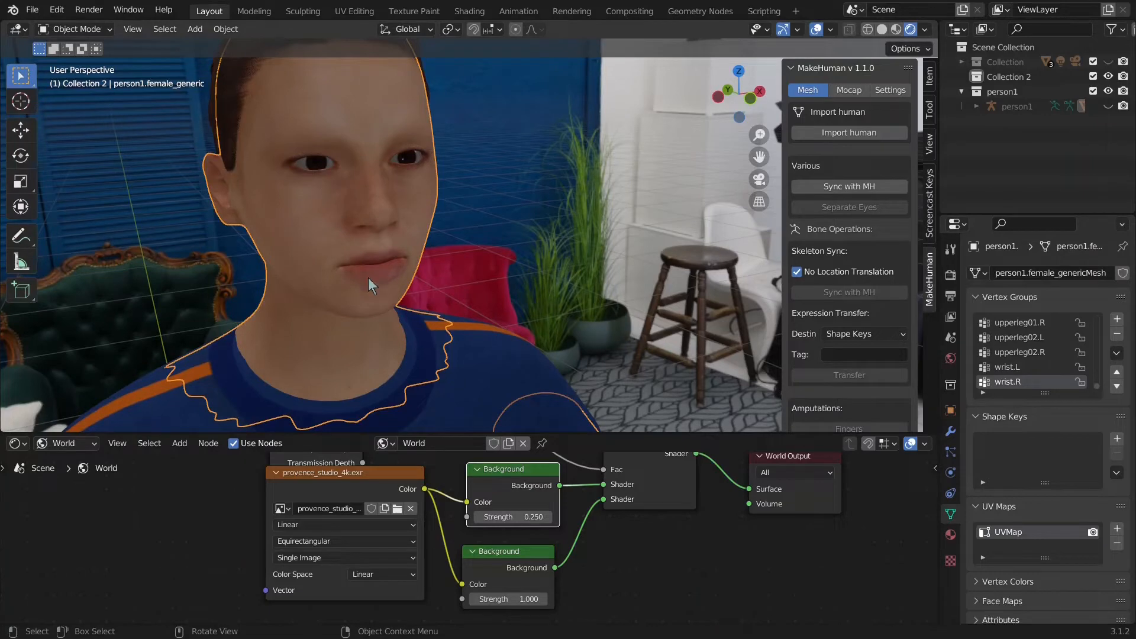
# Step: Unhide the person1 armature and switch it to Pose Mode
pyautogui.moveTo(377, 217); pyautogui.dragTo(436, 141, button='middle')
pyautogui.click(436, 141)
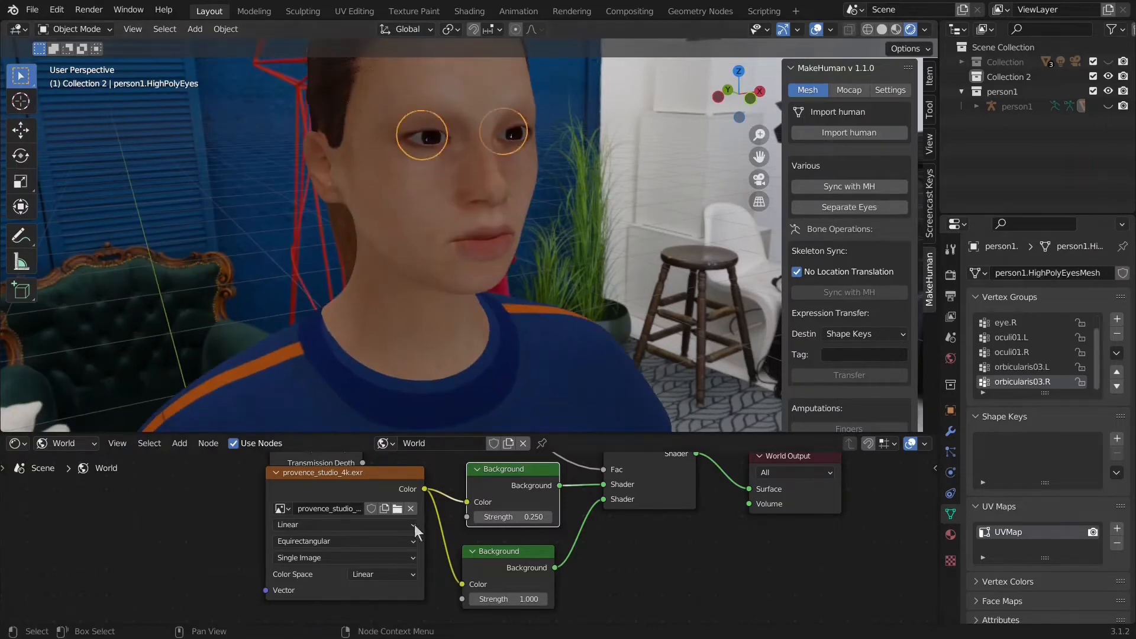
pyautogui.moveTo(446, 476); pyautogui.dragTo(367, 564, button='middle')
pyautogui.scroll(-1, 367, 563)
pyautogui.scroll(-5, 491, 336)
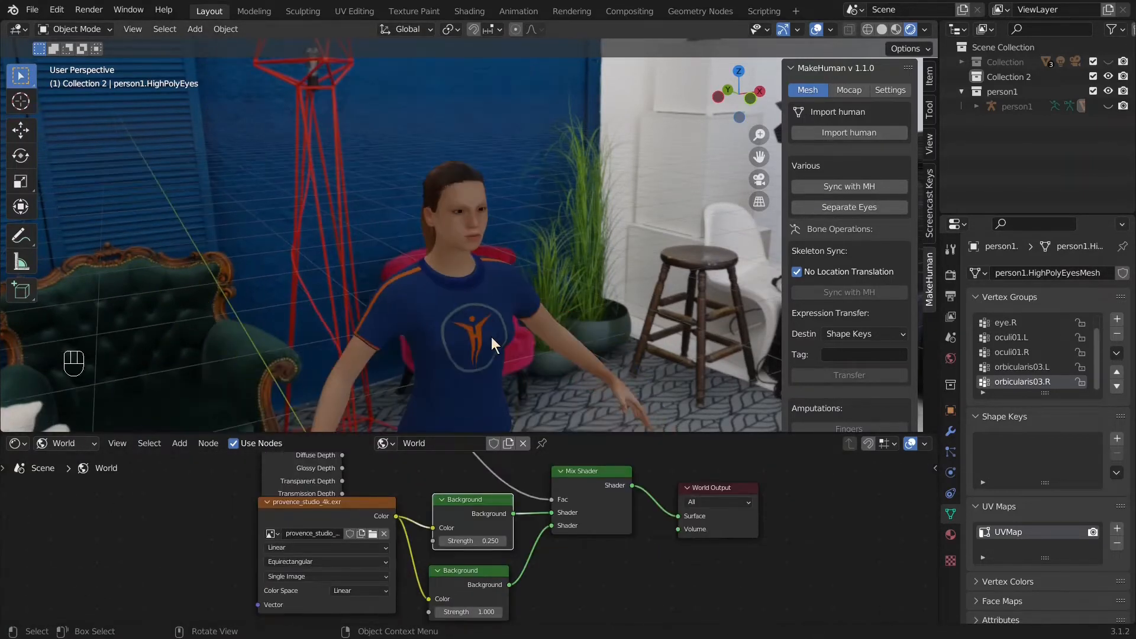
pyautogui.keyDown('shift'); pyautogui.moveTo(491, 346); pyautogui.dragTo(573, 190, button='middle'); pyautogui.keyUp('shift')
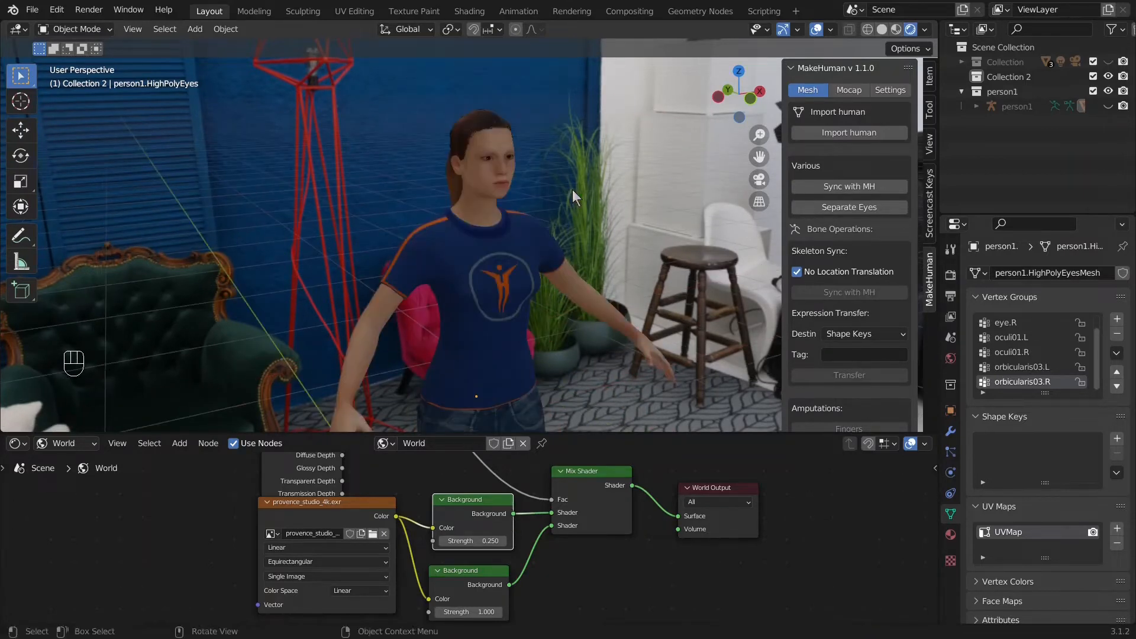
pyautogui.hotkey('alt', 'h')
pyautogui.click(542, 243)
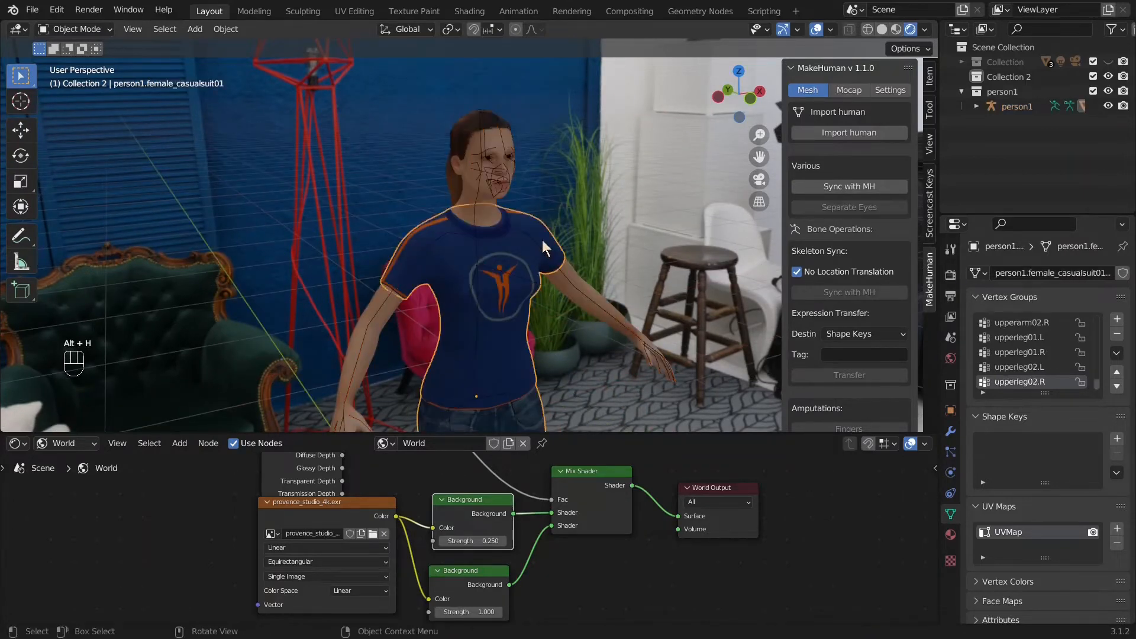
pyautogui.click(541, 247)
pyautogui.hotkey('ctrl', 'Tab')
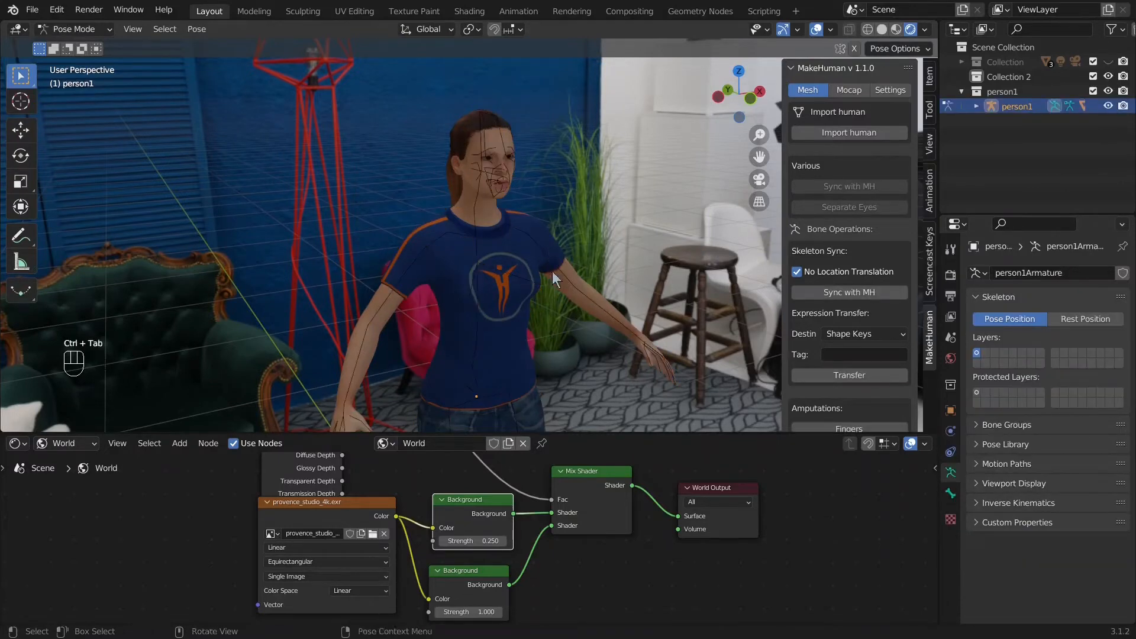
pyautogui.click(555, 278)
pyautogui.press('r')
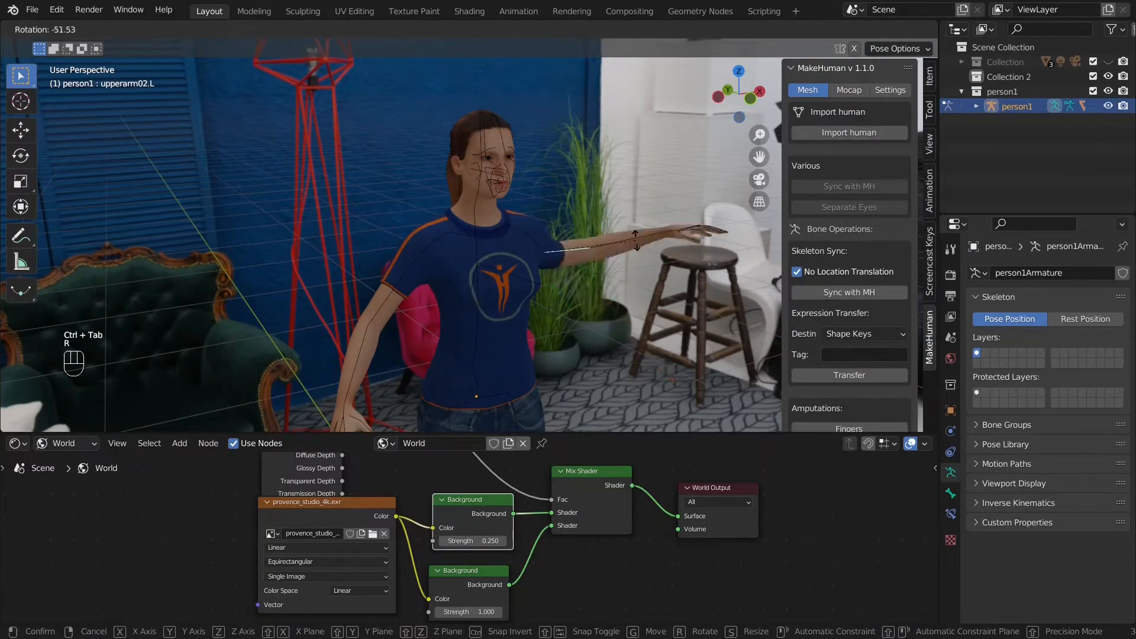
pyautogui.click(631, 303)
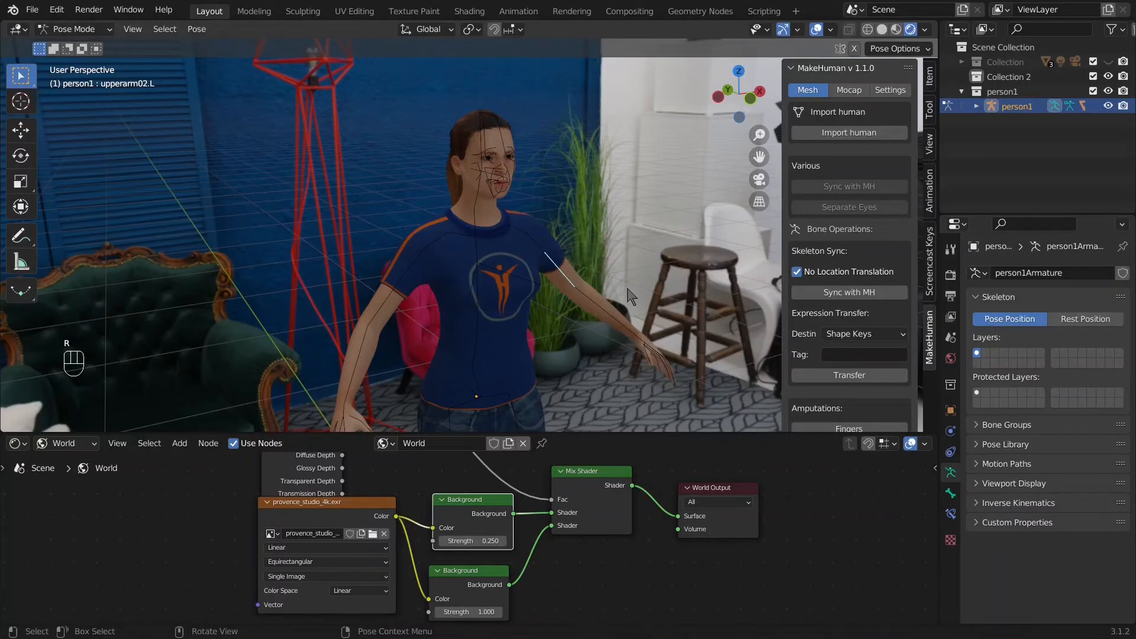
# Step: Leave Pose Mode and add MakeHuman's IK rig and finger IK rig to the person1 armature
pyautogui.moveTo(628, 299); pyautogui.dragTo(537, 296, button='middle')
pyautogui.hotkey('ctrl', 'Tab')
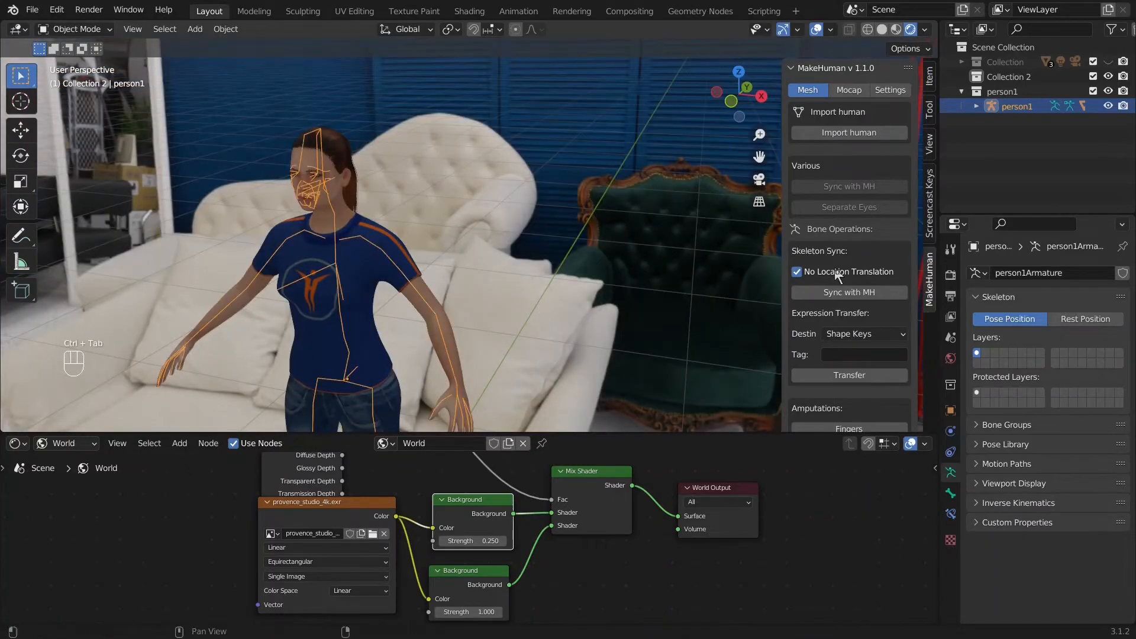
pyautogui.scroll(-5, 835, 267)
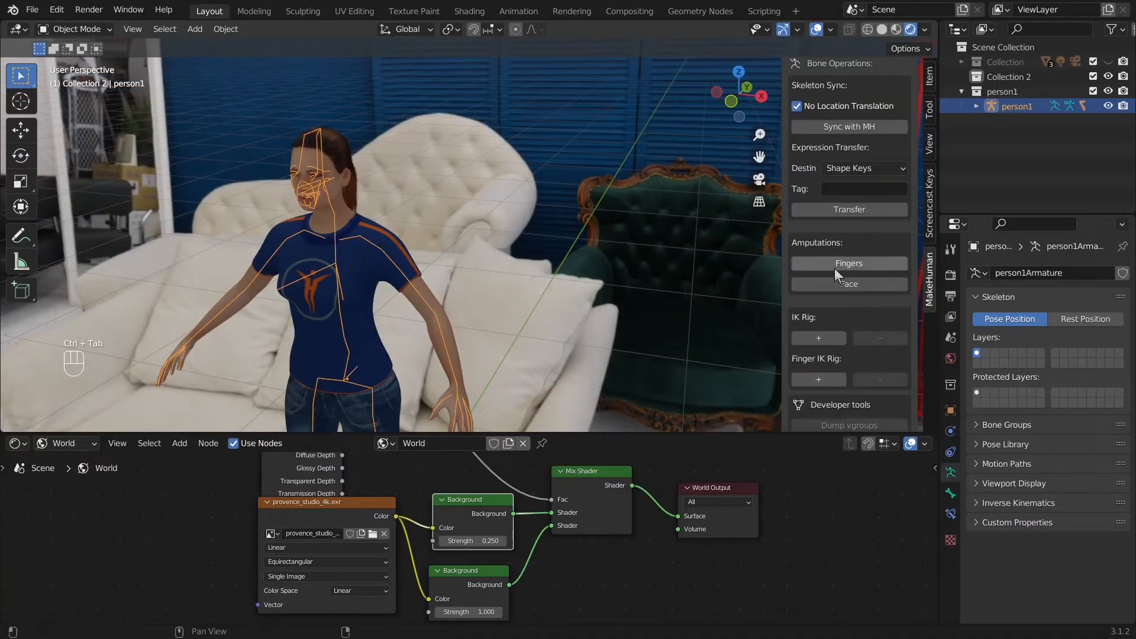
pyautogui.click(817, 340)
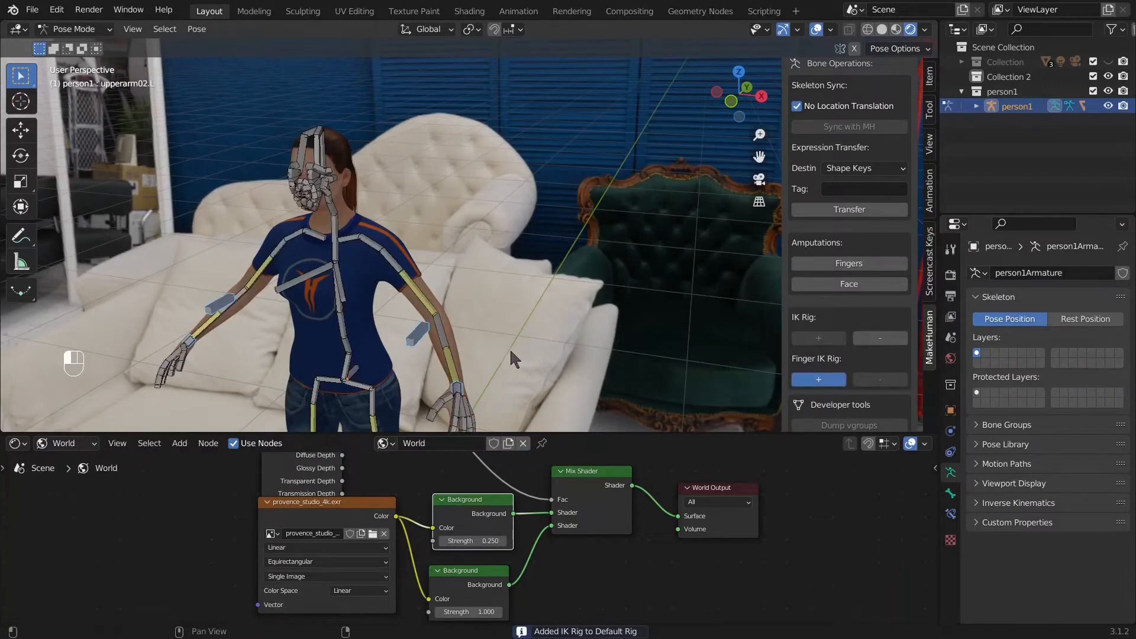
pyautogui.keyDown('shift'); pyautogui.moveTo(546, 396); pyautogui.dragTo(452, 224, button='middle'); pyautogui.keyUp('shift')
pyautogui.click(451, 224)
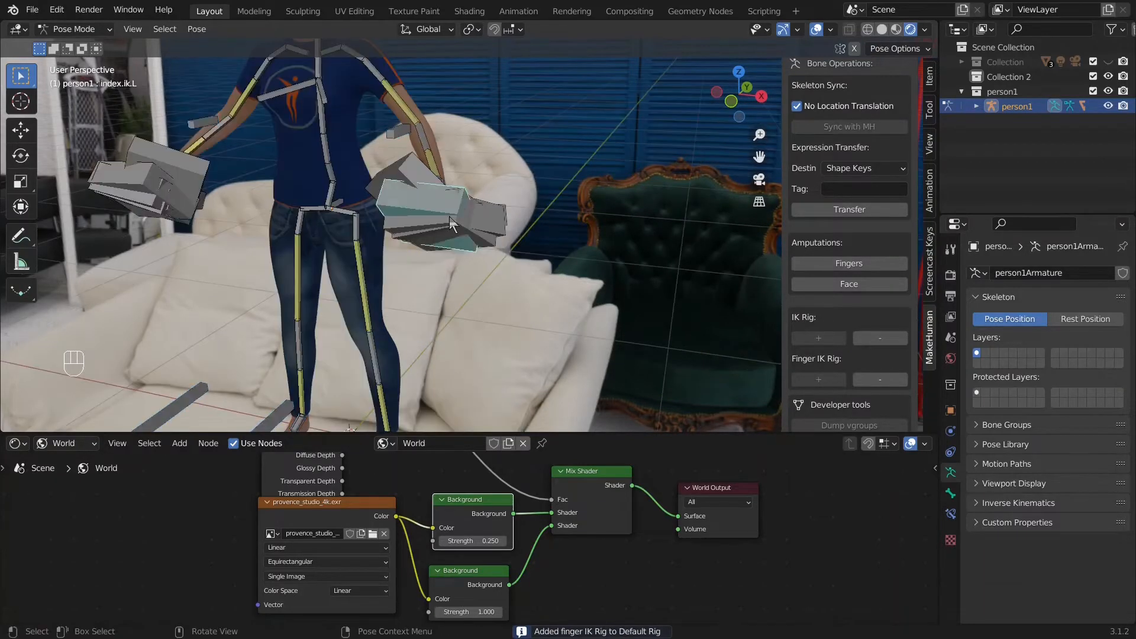
# Step: Set the armature's viewport display to Octahedral bones and return to Pose Mode
pyautogui.hotkey('ctrl', 'Tab')
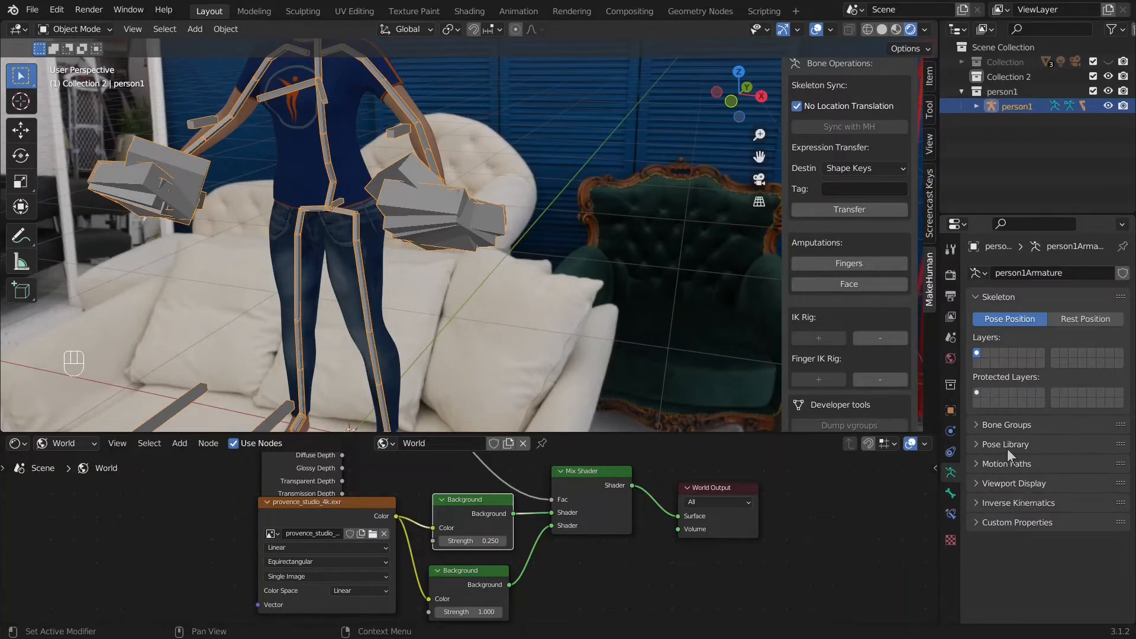
pyautogui.click(1016, 485)
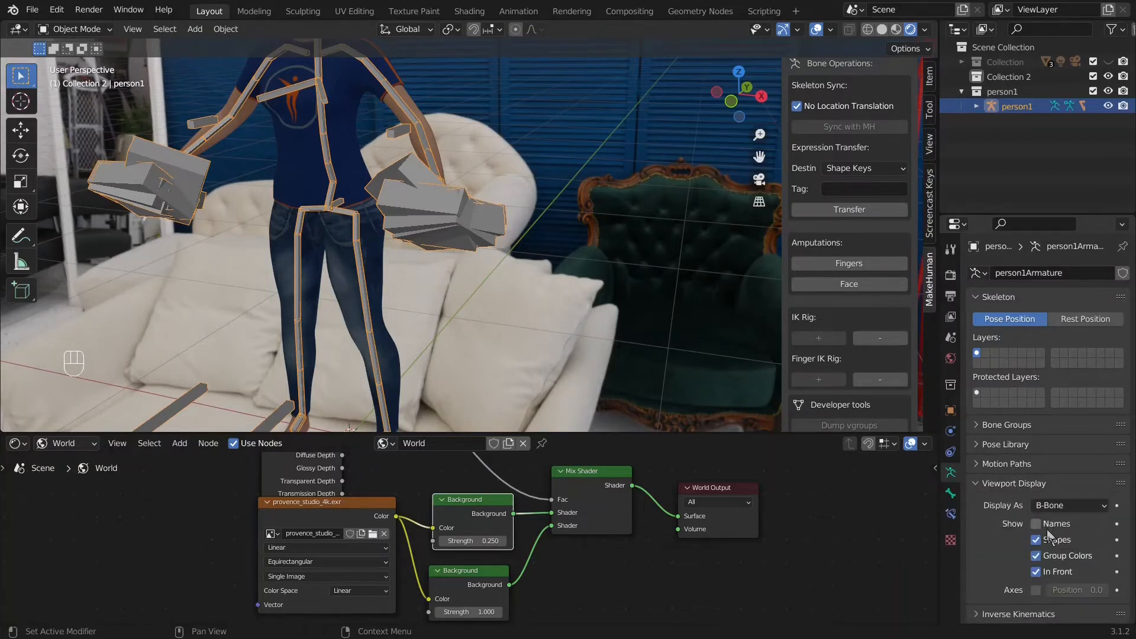
pyautogui.click(1057, 508)
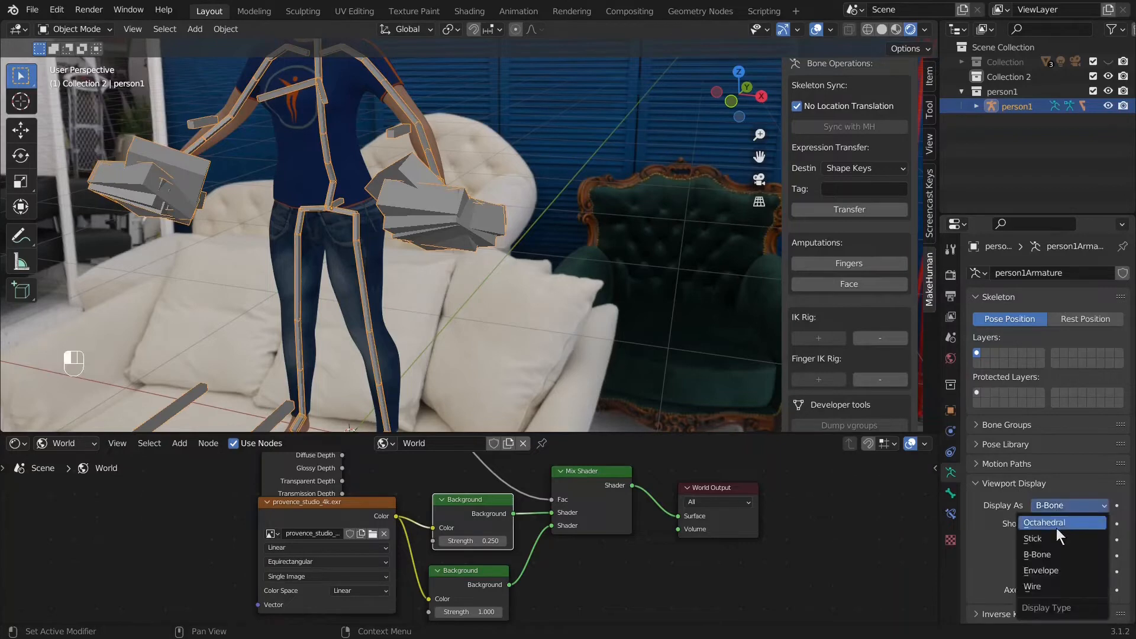
pyautogui.click(1057, 528)
pyautogui.moveTo(464, 227); pyautogui.dragTo(370, 211, button='middle')
pyautogui.hotkey('ctrl', 'Tab')
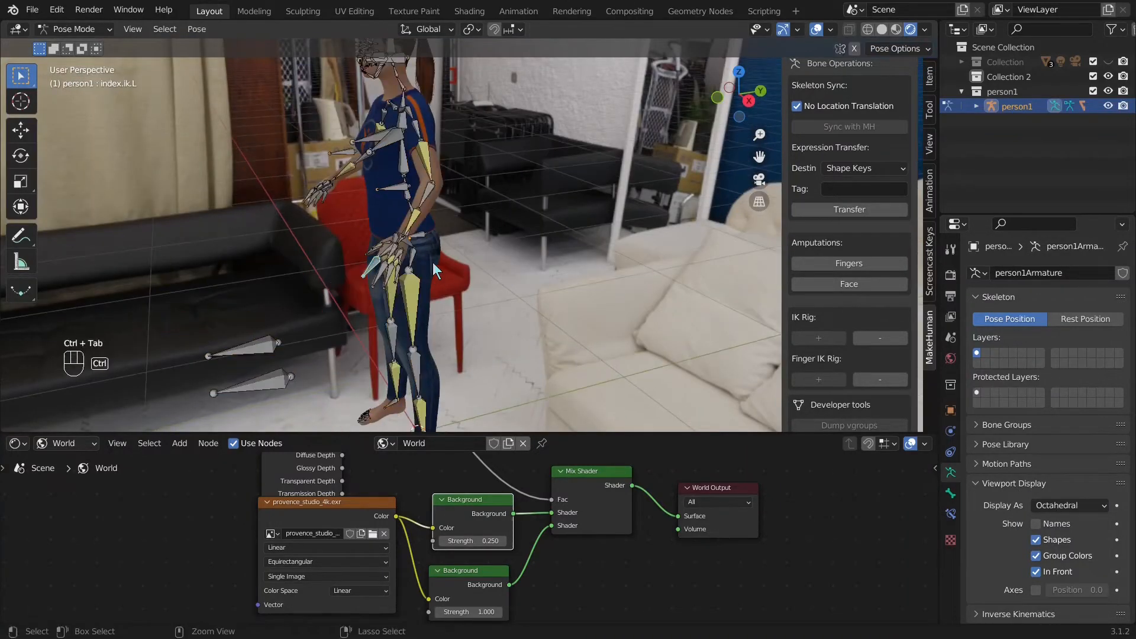
# Step: Try moving the left knee IK bone sideways away from the leg, and undo the move
pyautogui.click(259, 389)
pyautogui.keyDown('shift'); pyautogui.moveTo(381, 398); pyautogui.dragTo(357, 294, button='middle'); pyautogui.keyUp('shift')
pyautogui.press('g')
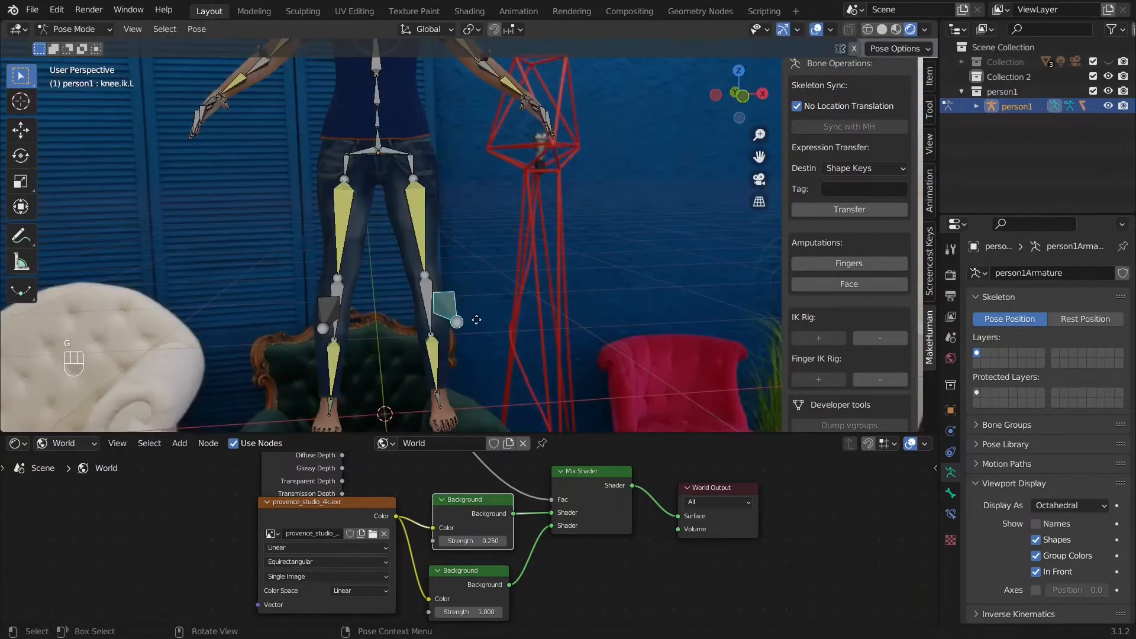
pyautogui.press('g')
pyautogui.click(562, 306)
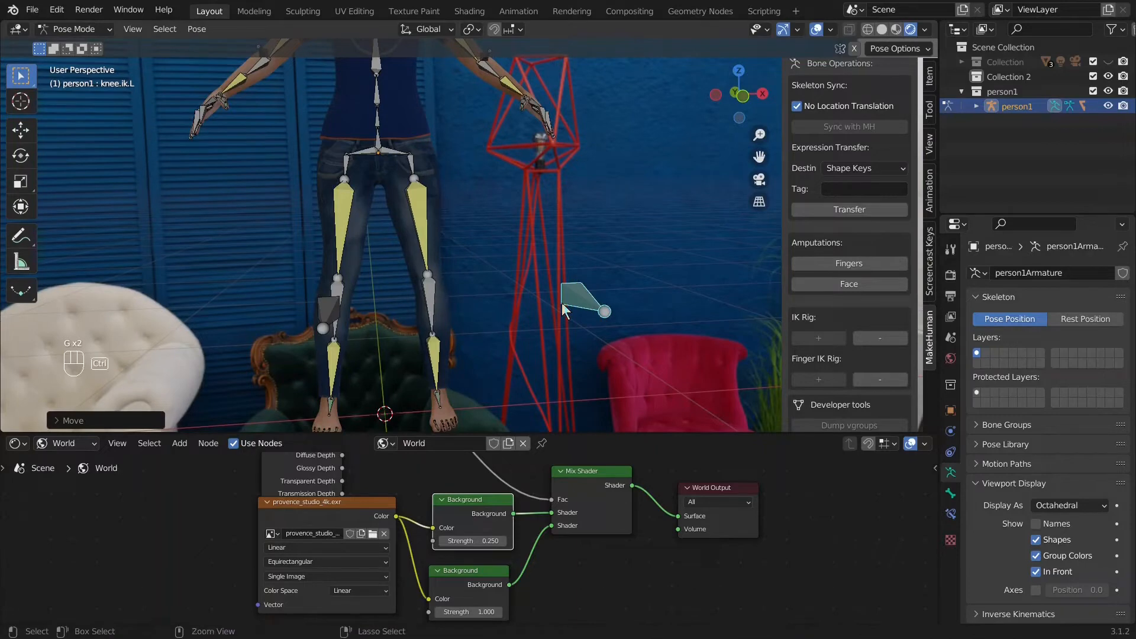
pyautogui.hotkey('ctrl', 'z')
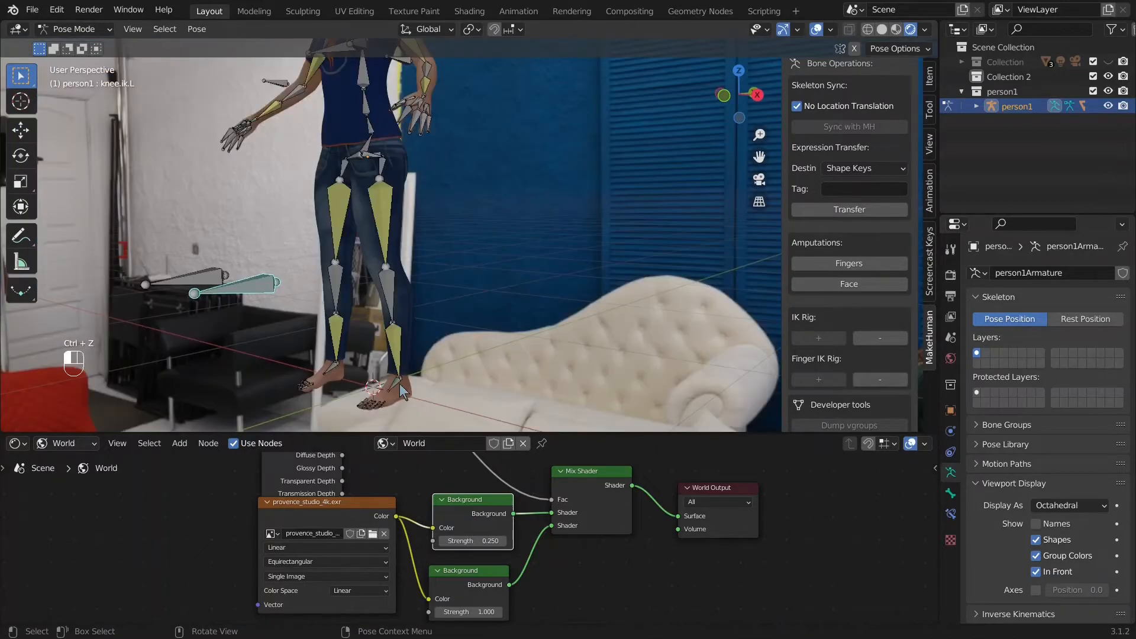
# Step: Raise the left foot IK bone along the Z axis to bend the left leg at the knee
pyautogui.click(400, 384)
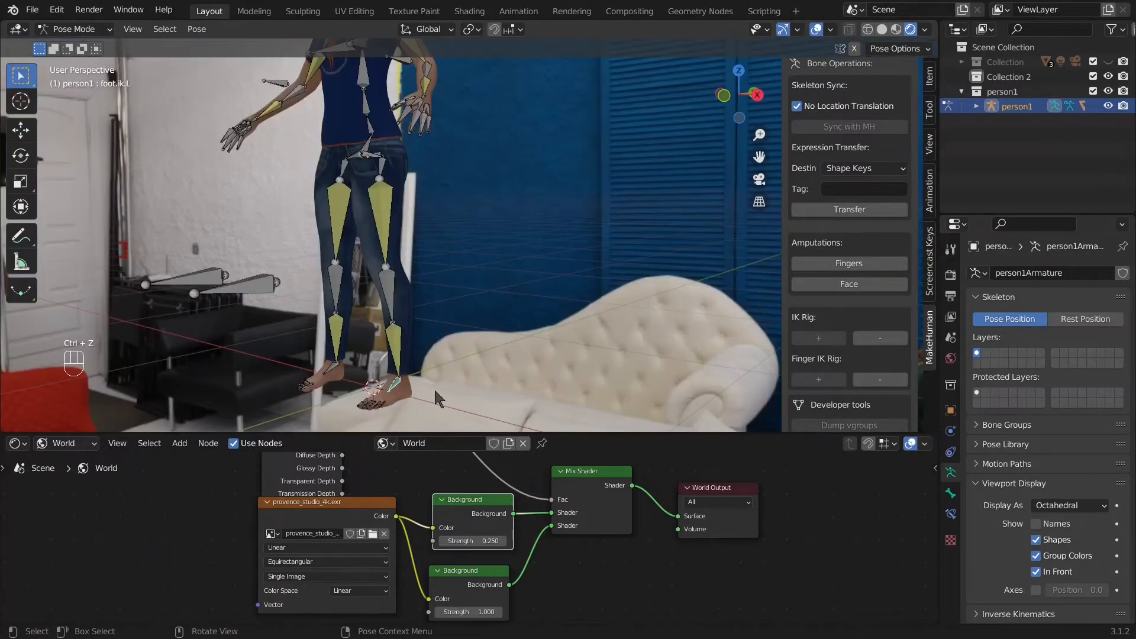
pyautogui.keyDown('shift'); pyautogui.moveTo(434, 388); pyautogui.dragTo(463, 251, button='middle'); pyautogui.keyUp('shift')
pyautogui.scroll(4, 417, 336)
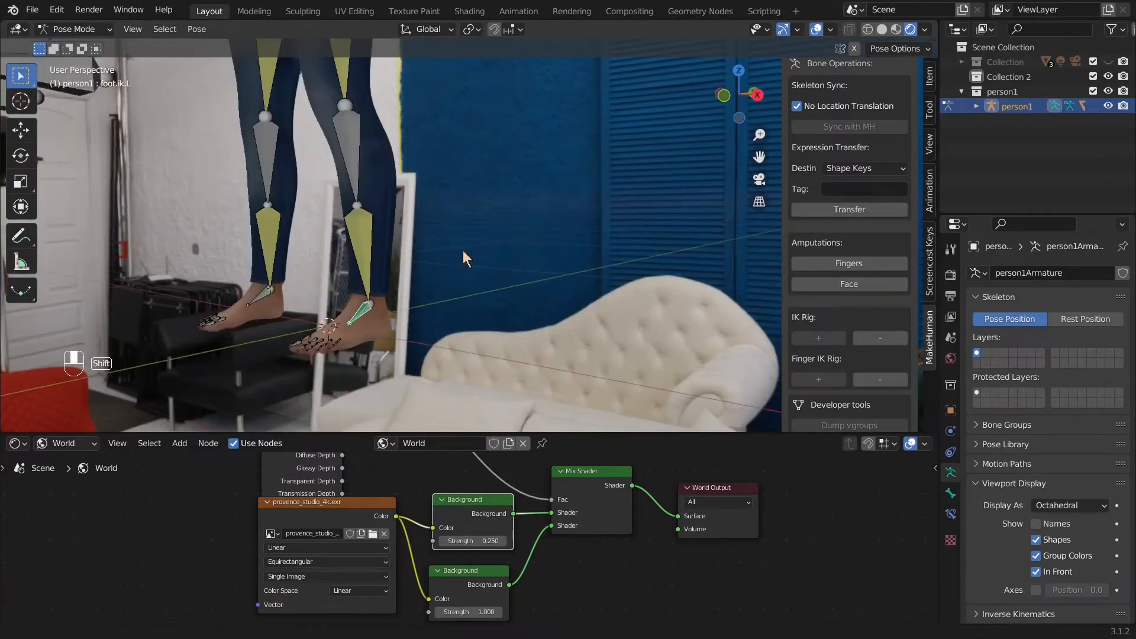
pyautogui.scroll(-3, 383, 286)
pyautogui.press('g')
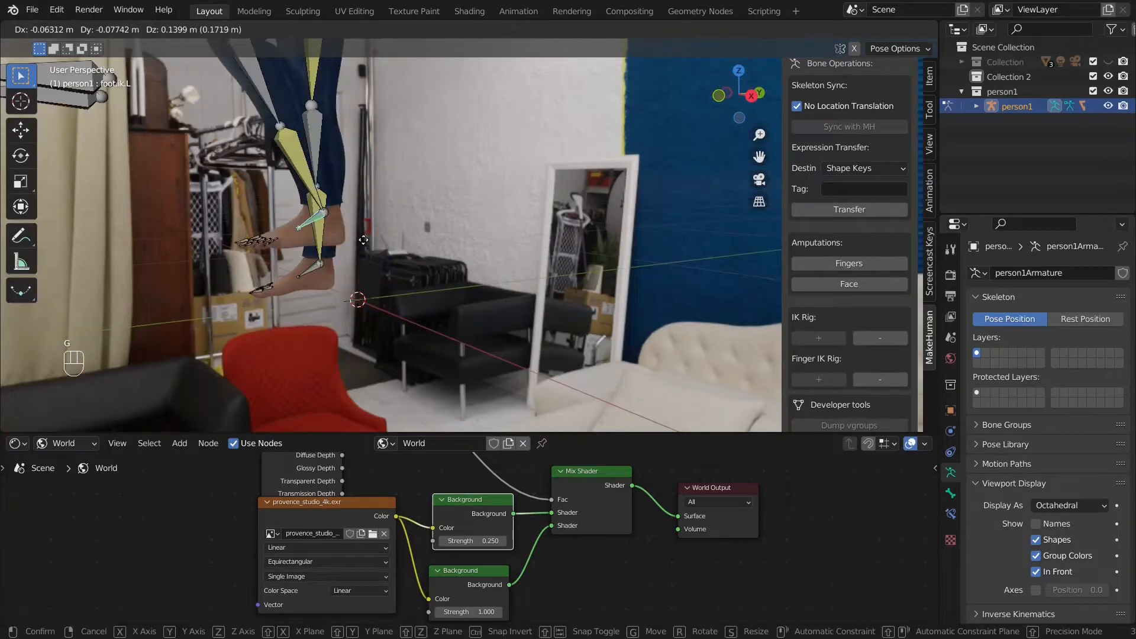
pyautogui.rightClick(364, 247)
pyautogui.moveTo(364, 247); pyautogui.dragTo(474, 272, button='middle')
pyautogui.scroll(-4, 474, 271)
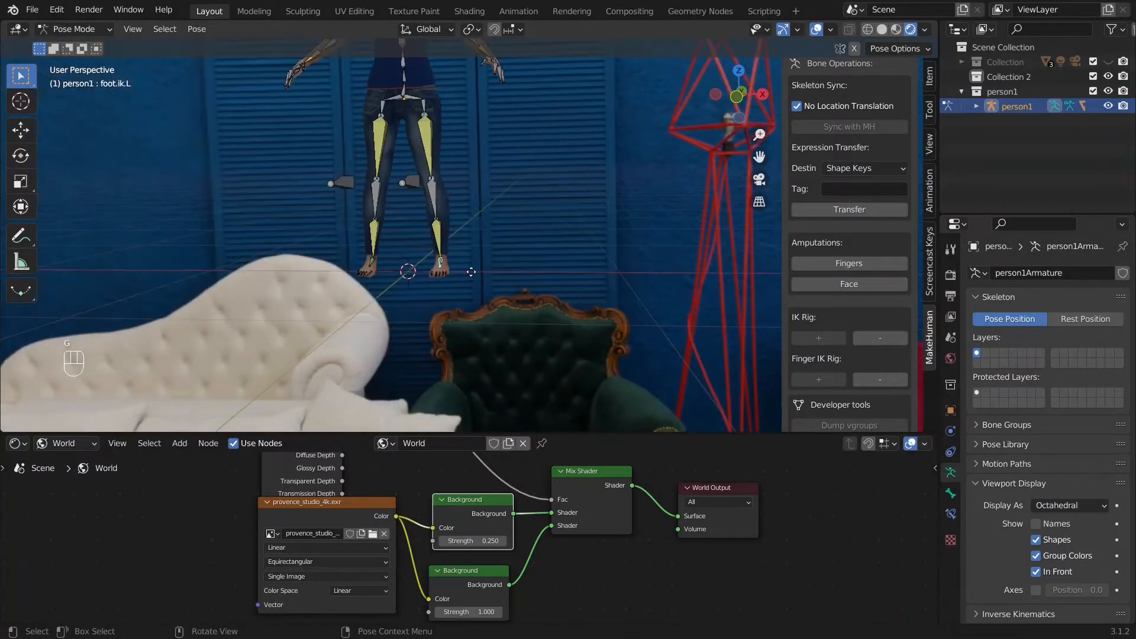
pyautogui.press('g')
pyautogui.press('z')
pyautogui.click(473, 223)
# Step: Rotate the left foot IK bone at the ankle to tilt the raised foot
pyautogui.keyDown('shift'); pyautogui.moveTo(419, 222); pyautogui.dragTo(577, 262, button='middle'); pyautogui.keyUp('shift')
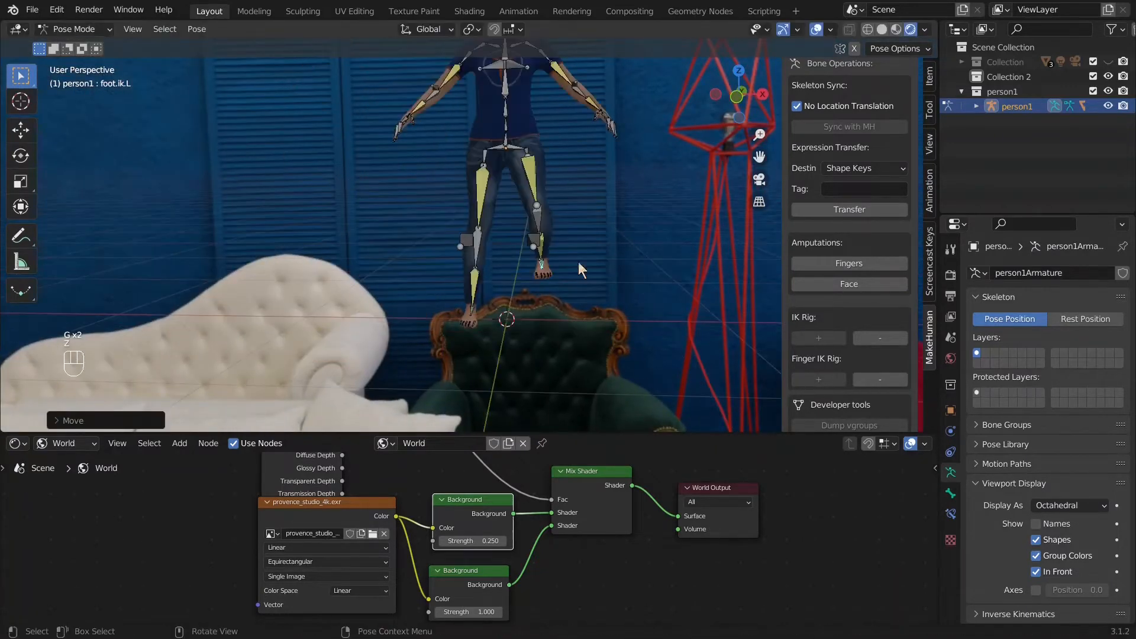
pyautogui.press('r')
pyautogui.click(585, 281)
pyautogui.scroll(6, 586, 290)
pyautogui.keyDown('shift'); pyautogui.moveTo(586, 291); pyautogui.dragTo(470, 239, button='middle'); pyautogui.keyUp('shift')
pyautogui.press('KP_Decimal')
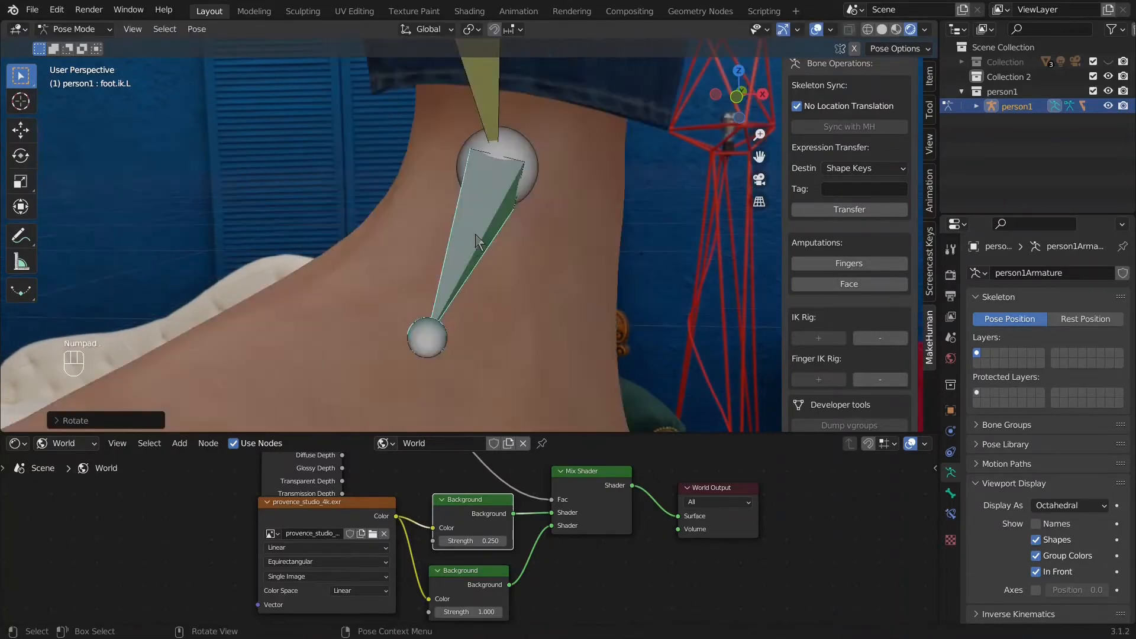
pyautogui.scroll(-5, 584, 217)
pyautogui.press('r')
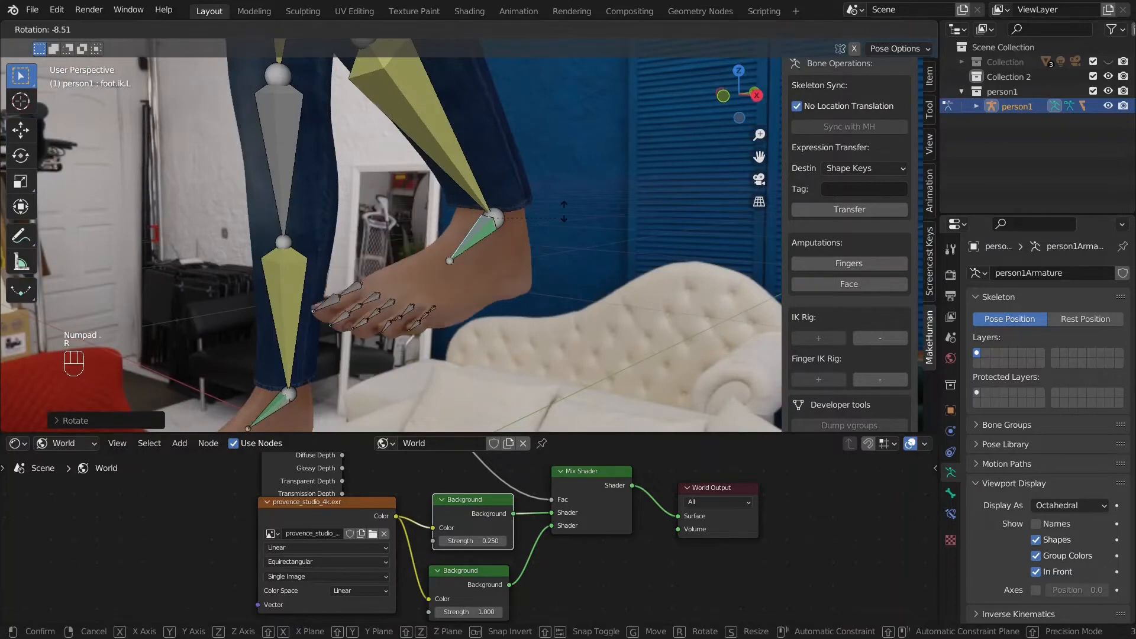
pyautogui.click(574, 194)
# Step: Hide the armature in Object Mode and inspect the posed figure without bones
pyautogui.hotkey('ctrl', 'Tab')
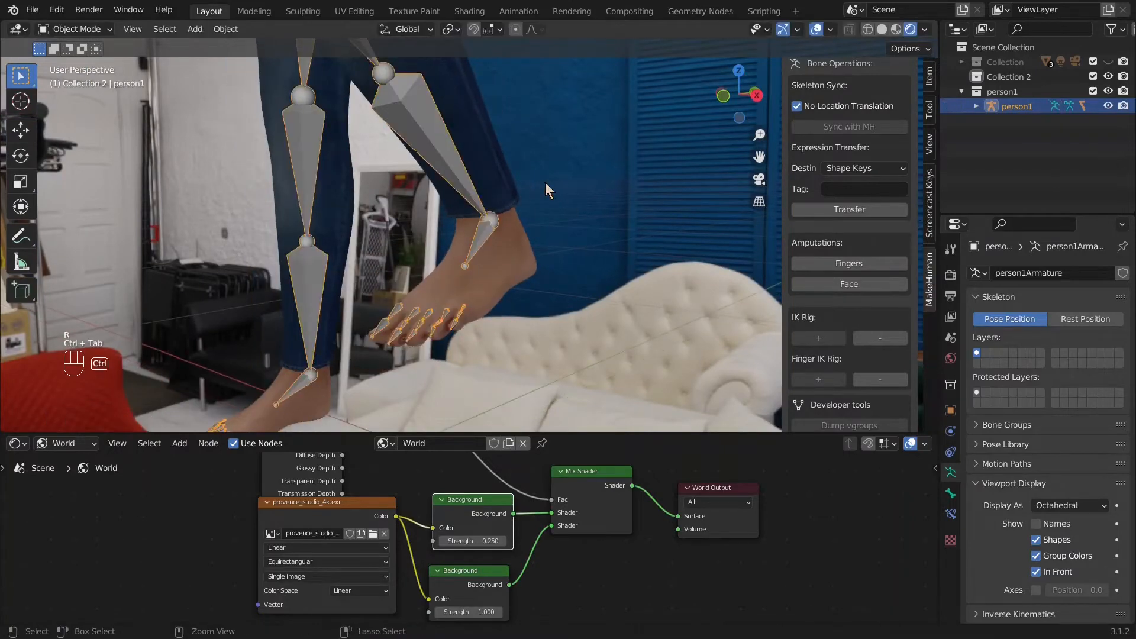
pyautogui.press('h')
pyautogui.keyDown('shift'); pyautogui.moveTo(522, 205); pyautogui.dragTo(595, 113, button='middle'); pyautogui.keyUp('shift')
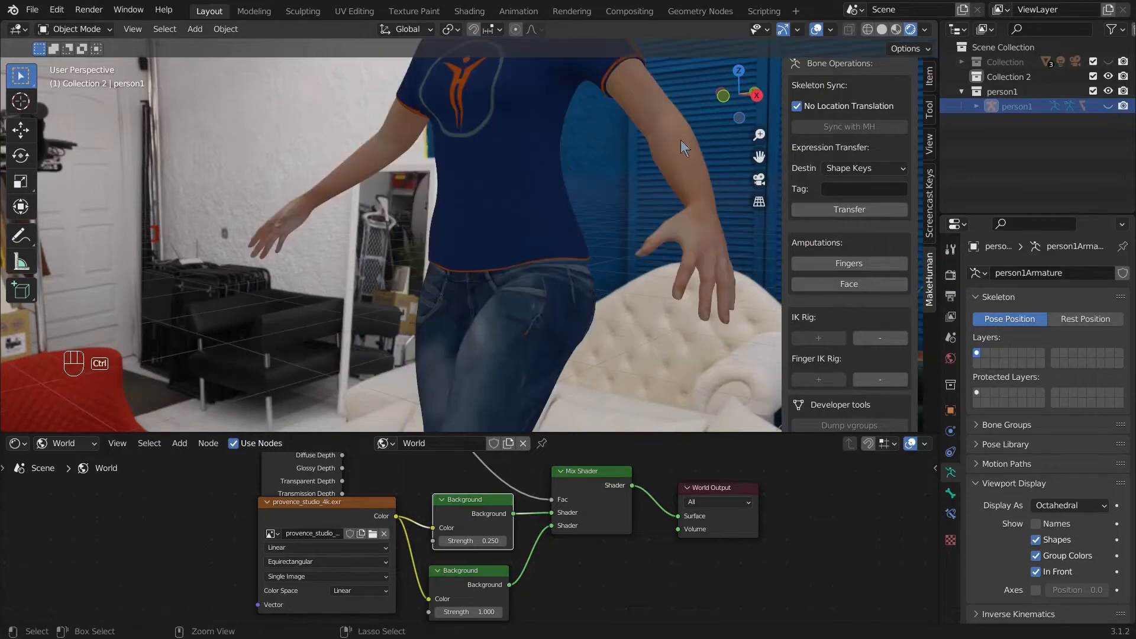
# Step: Unhide the armature, return to Pose Mode and move the left elbow IK bone outward by about 0.07 m
pyautogui.hotkey('alt', 'h')
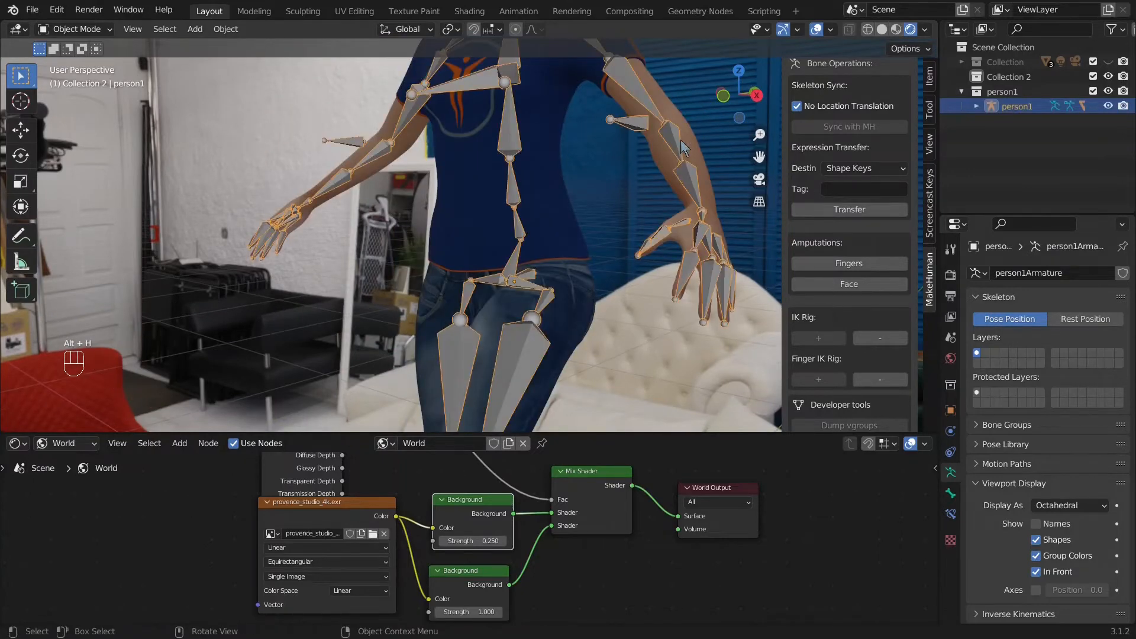
pyautogui.click(682, 147)
pyautogui.click(624, 133)
pyautogui.hotkey('ctrl', 'Tab')
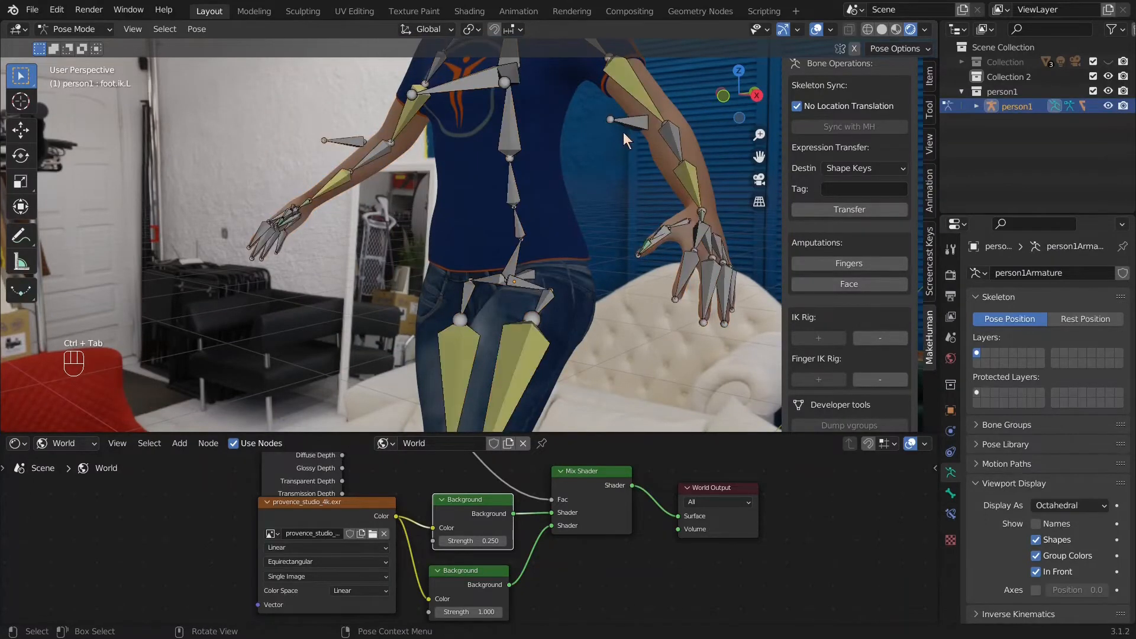
pyautogui.press('g')
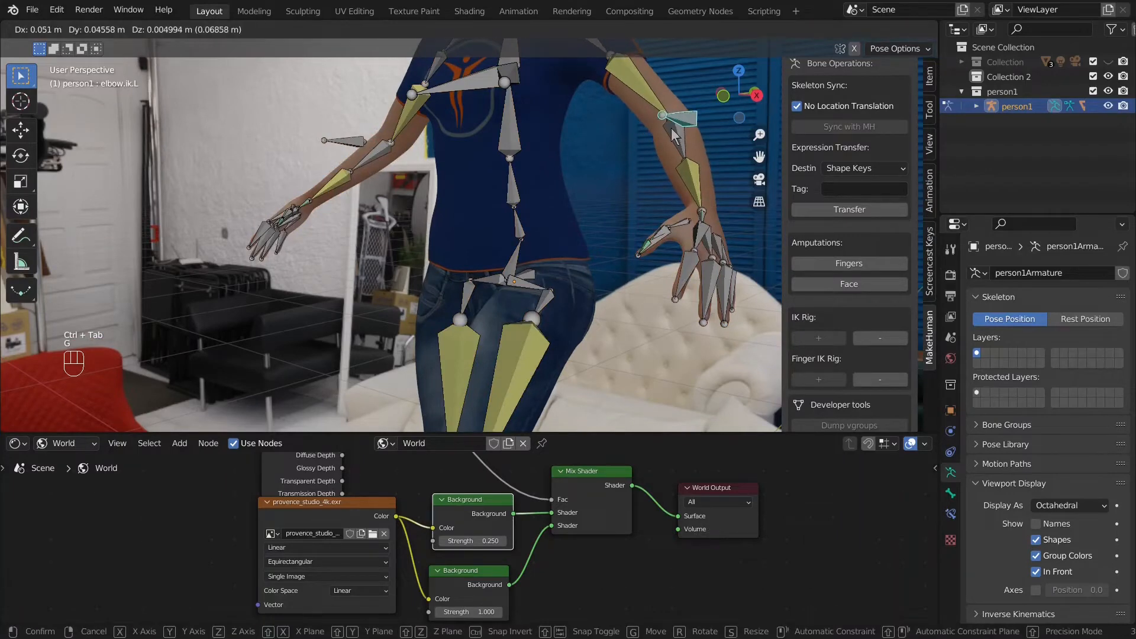
pyautogui.click(676, 128)
# Step: Hide the 3D viewport's sidebar and toolbar and enlarge the viewport over the node editor
pyautogui.click(713, 234)
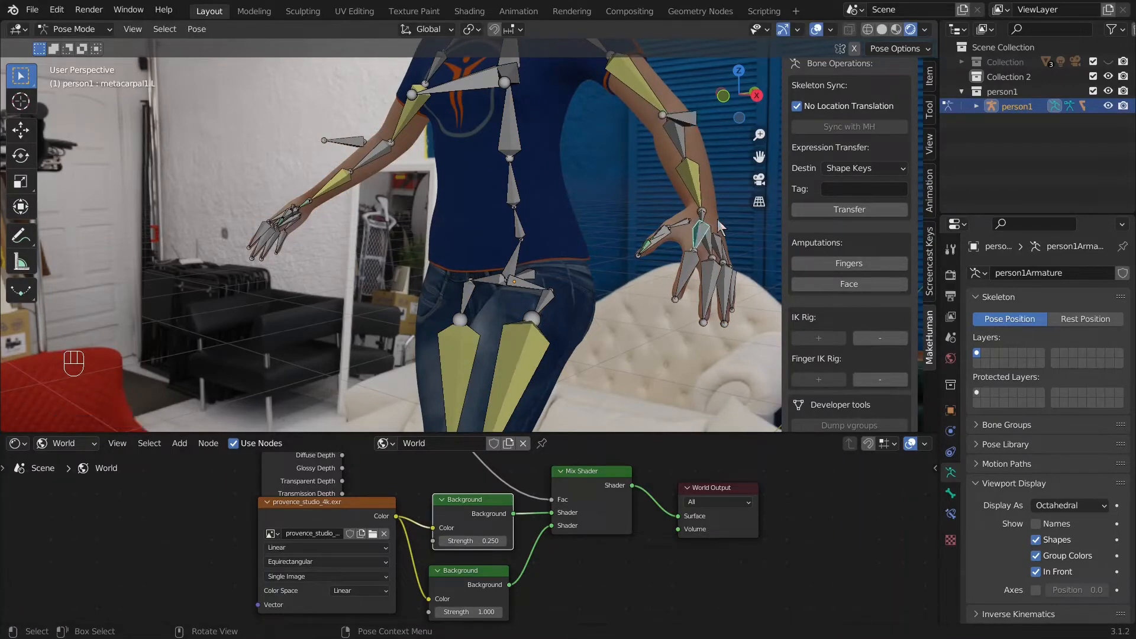
pyautogui.moveTo(719, 225); pyautogui.dragTo(696, 225, button='middle')
pyautogui.press('n')
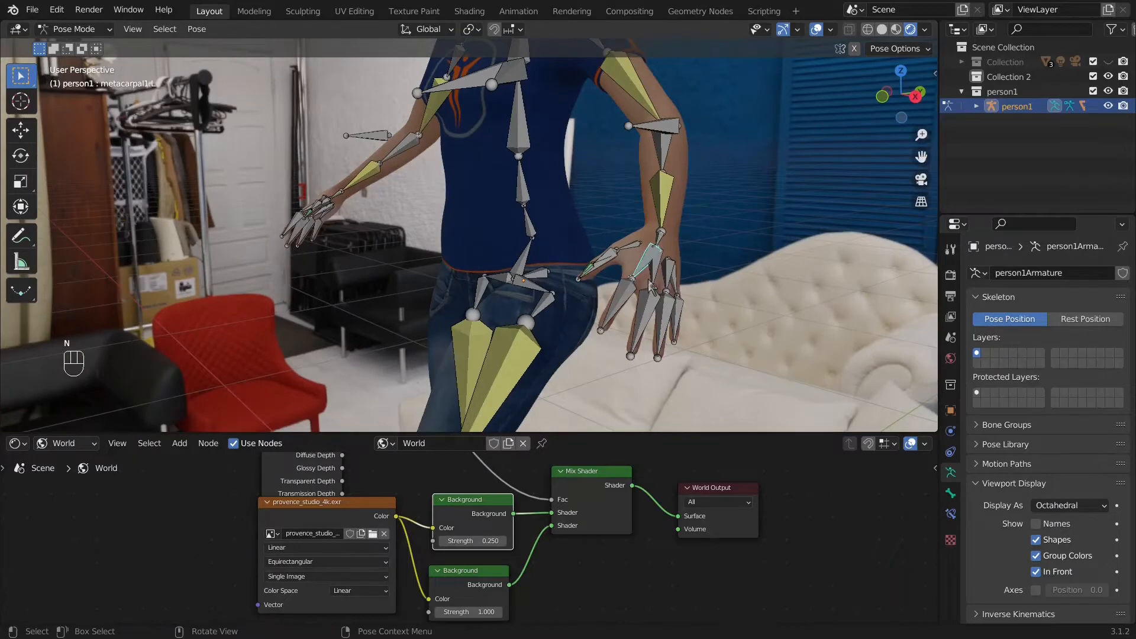
pyautogui.press('t')
pyautogui.moveTo(623, 435); pyautogui.dragTo(624, 551)
pyautogui.moveTo(689, 338); pyautogui.dragTo(640, 341, button='middle')
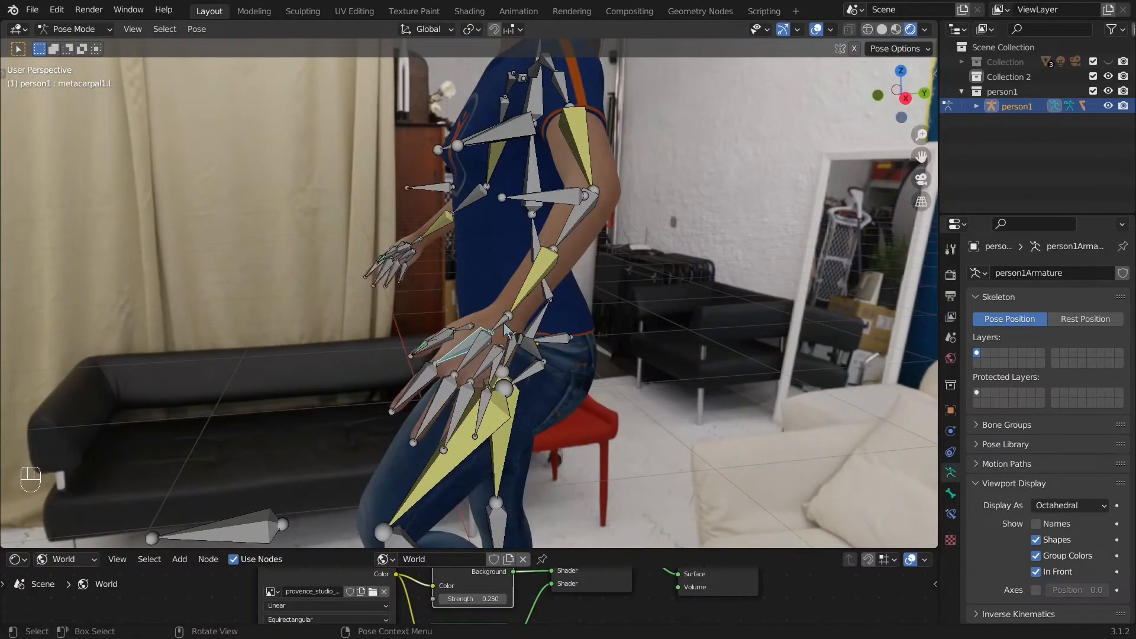
# Step: Move the left hand IK bone from several viewing angles to place the left hand in front of the hip
pyautogui.click(502, 323)
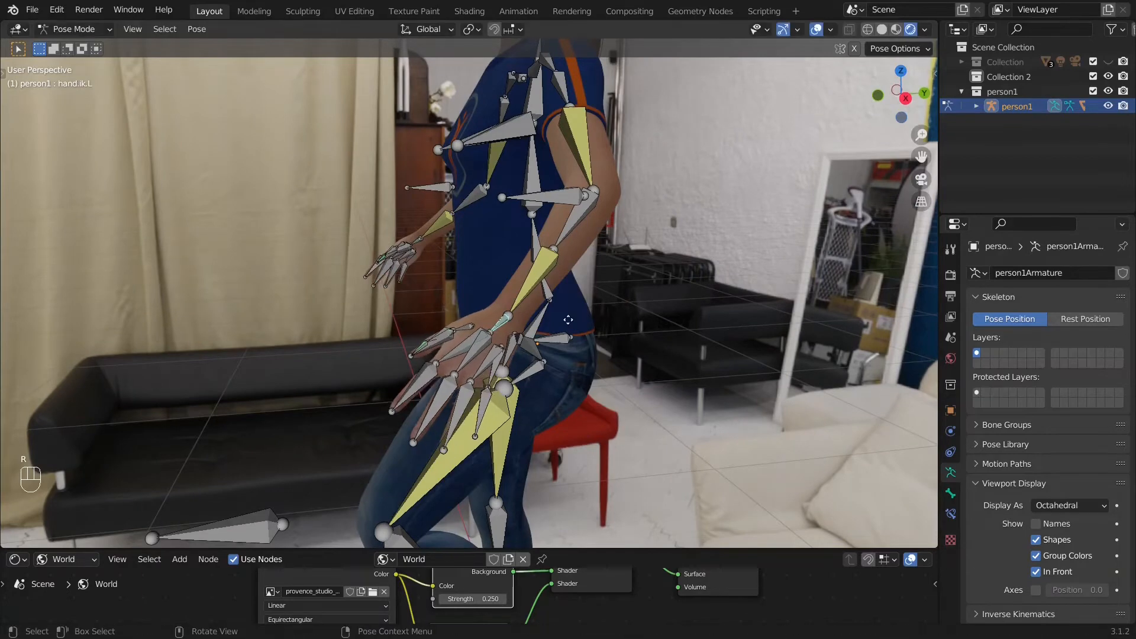
pyautogui.press('r')
pyautogui.press('g')
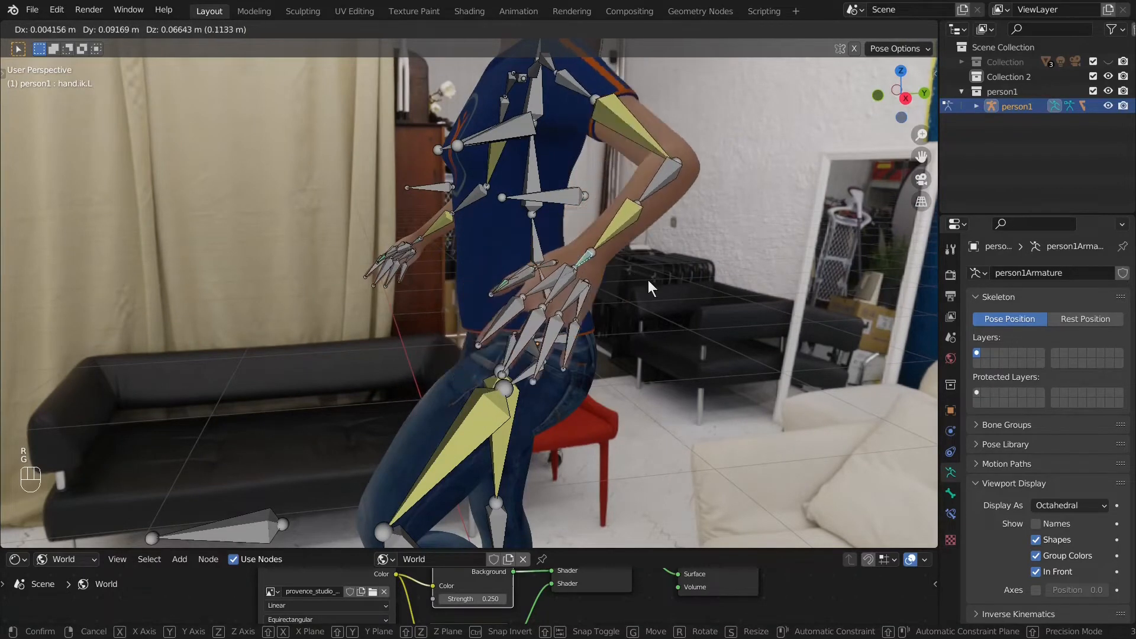
pyautogui.click(622, 297)
pyautogui.press('g')
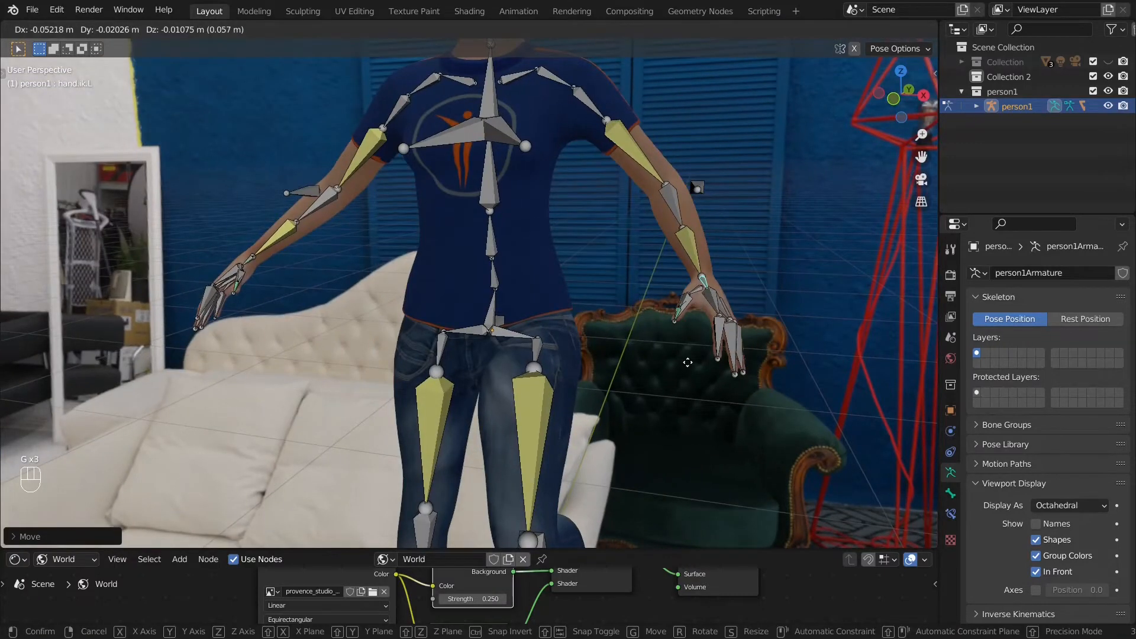
pyautogui.click(610, 424)
pyautogui.moveTo(265, 305); pyautogui.dragTo(516, 283, button='middle')
pyautogui.press('g')
pyautogui.click(470, 291)
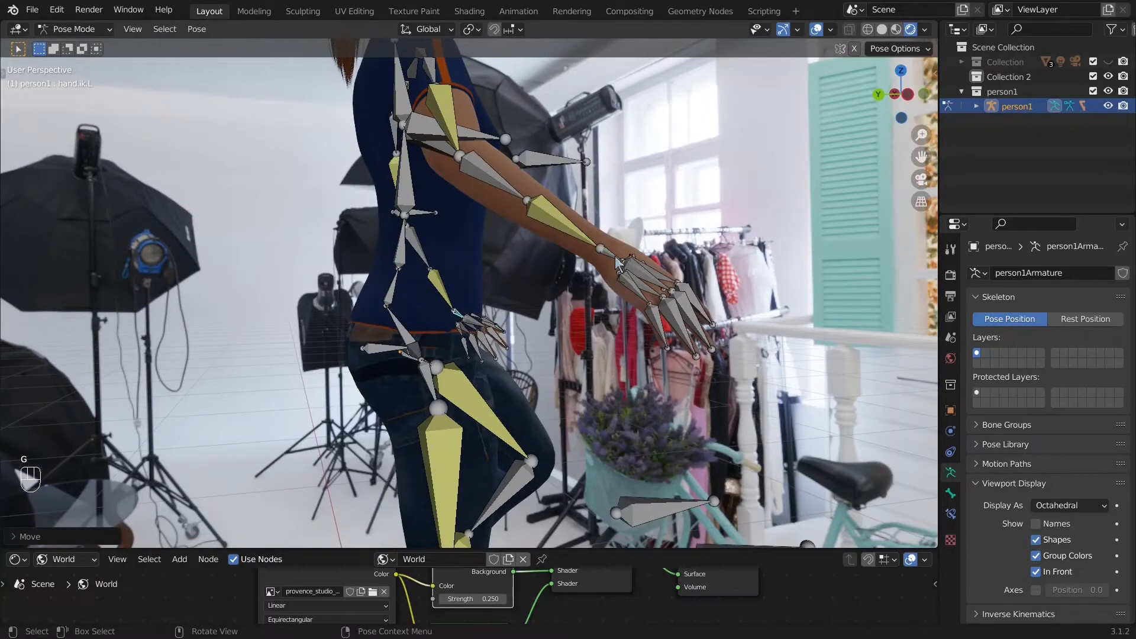
pyautogui.click(618, 267)
pyautogui.press('g')
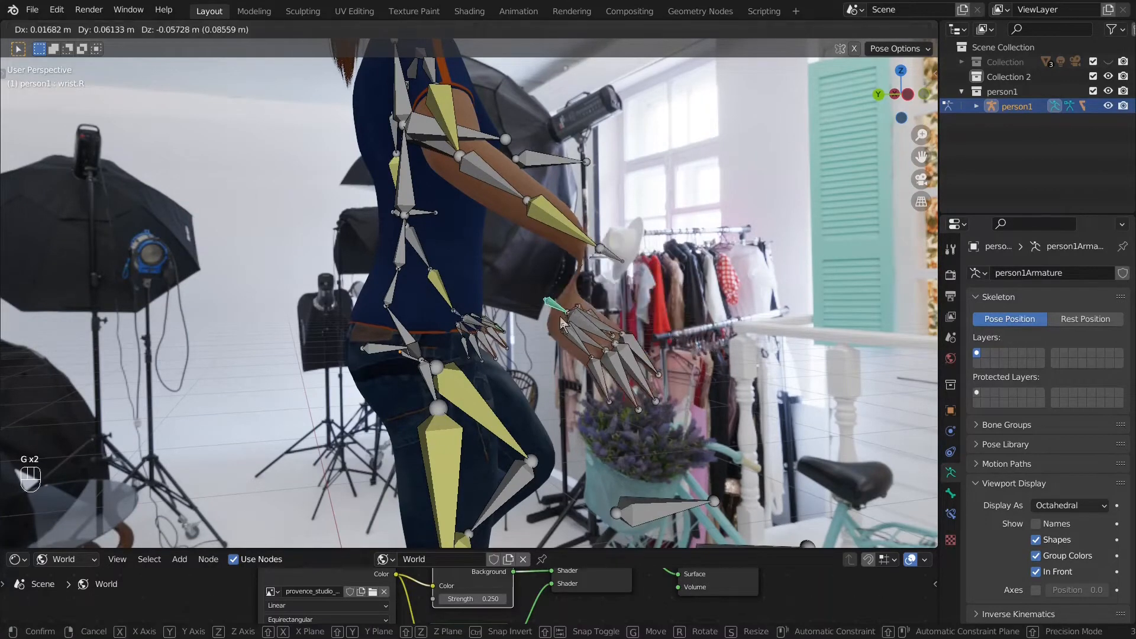
pyautogui.rightClick(633, 306)
# Step: Move the right hand IK bone by about 0.1 m to beside the hip and rotate it around the global X axis
pyautogui.moveTo(632, 306); pyautogui.dragTo(474, 307, button='middle')
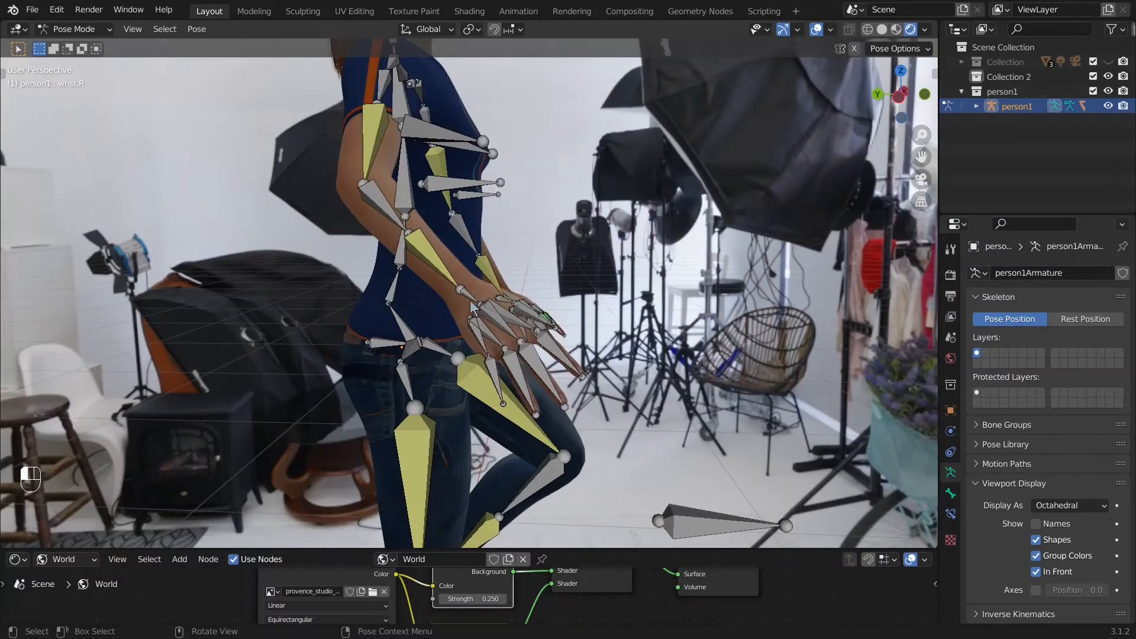
pyautogui.click(543, 318)
pyautogui.press('g')
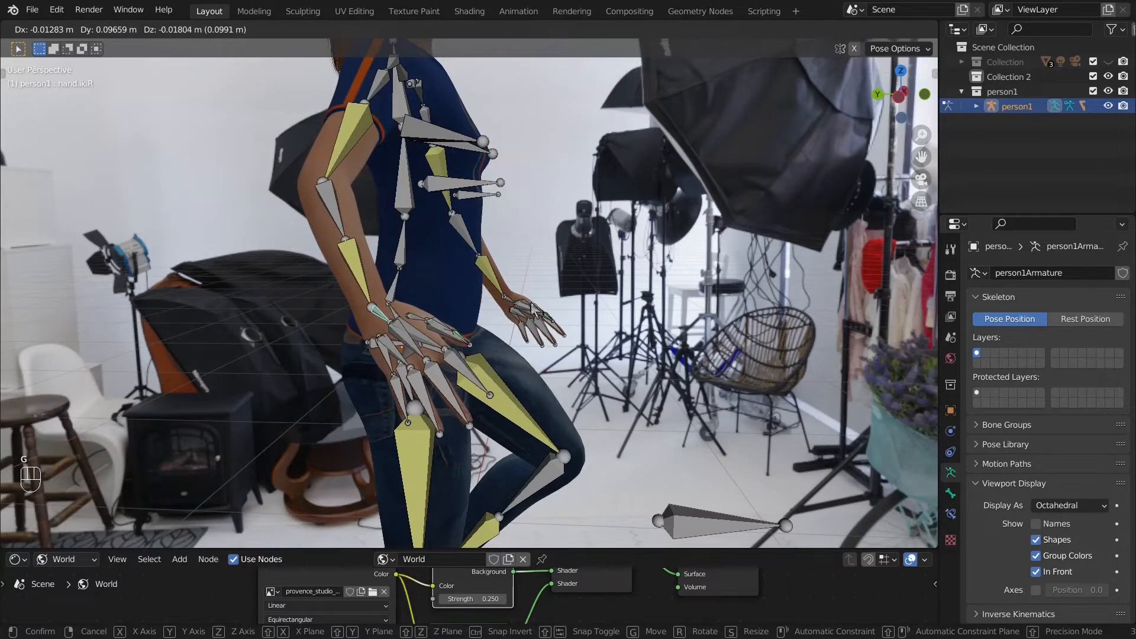
pyautogui.click(490, 329)
pyautogui.moveTo(490, 323); pyautogui.dragTo(451, 323, button='middle')
pyautogui.press('r')
pyautogui.press('x')
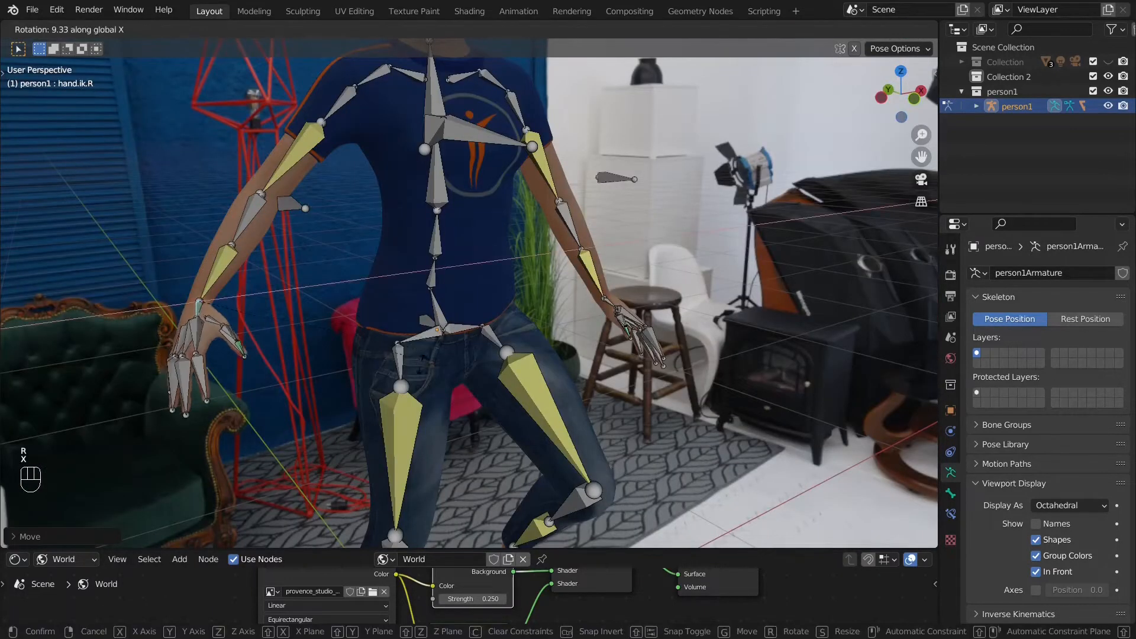
pyautogui.click(456, 413)
# Step: Switch to Object Mode, hide the armature, unhide the floor and chairs collection, and inspect the posed character from several sides
pyautogui.hotkey('ctrl', 'Tab')
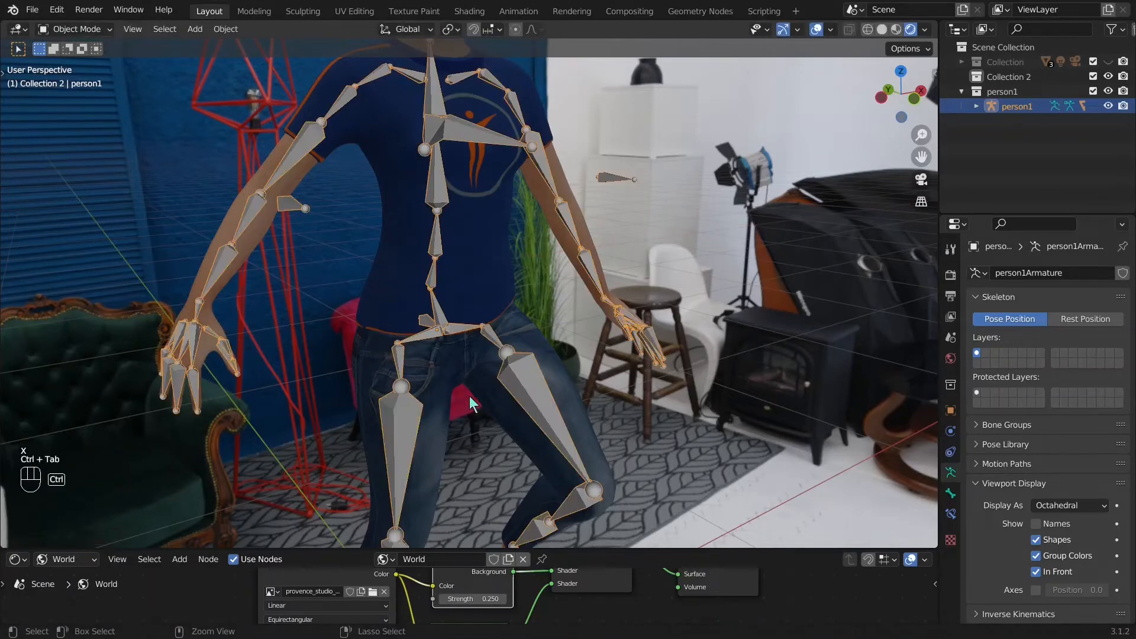
pyautogui.press('h')
pyautogui.scroll(-4, 523, 267)
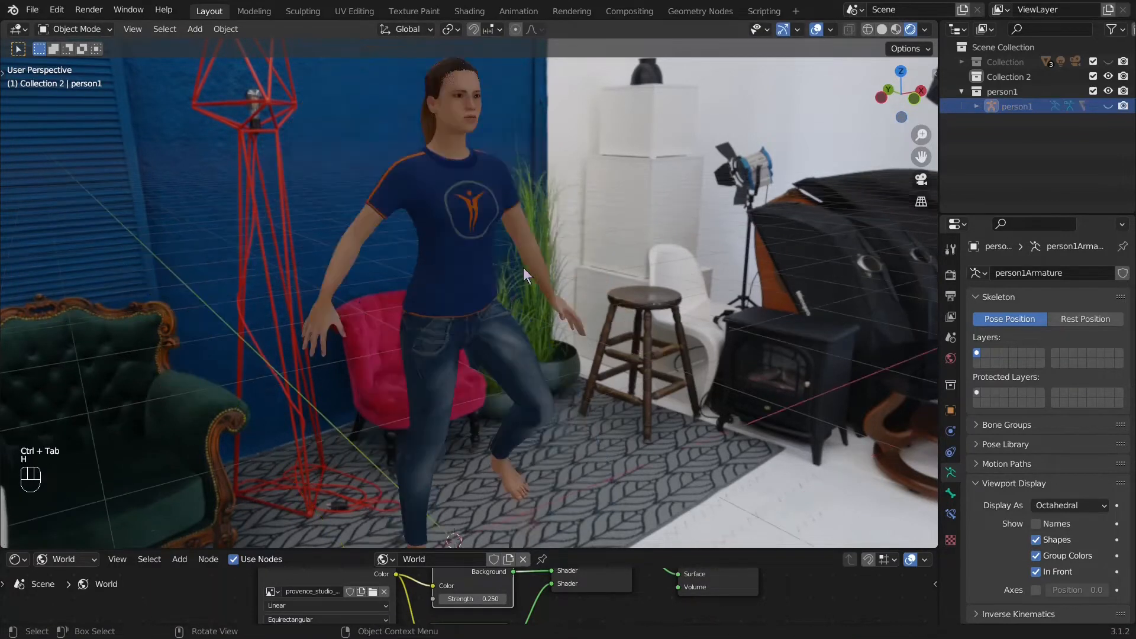
pyautogui.moveTo(559, 264); pyautogui.dragTo(507, 272, button='middle')
pyautogui.scroll(-2, 509, 264)
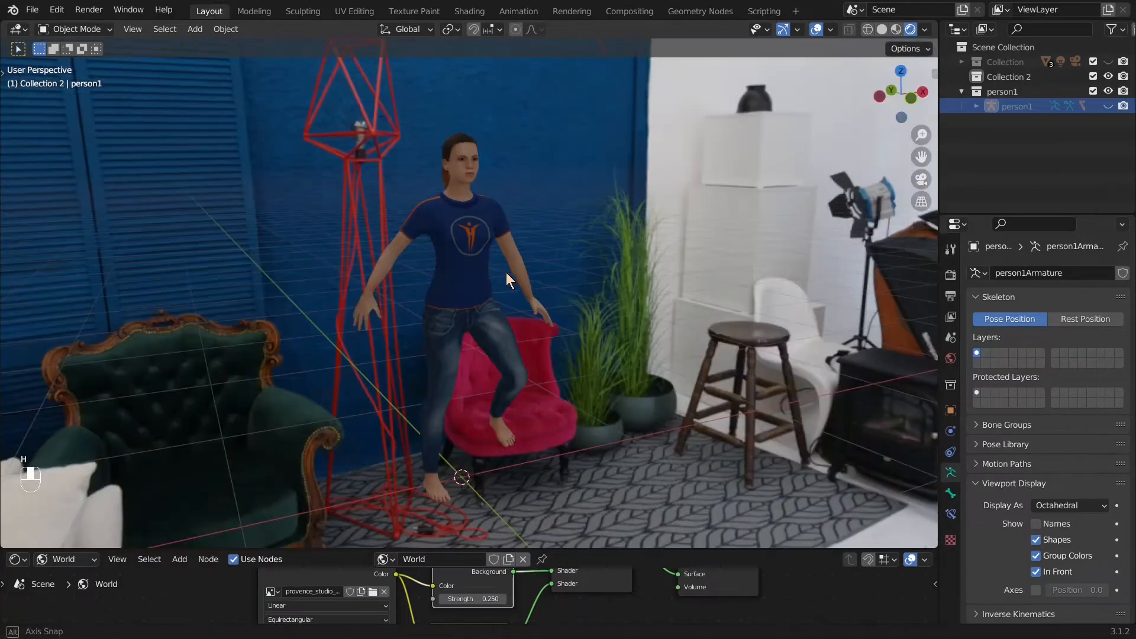
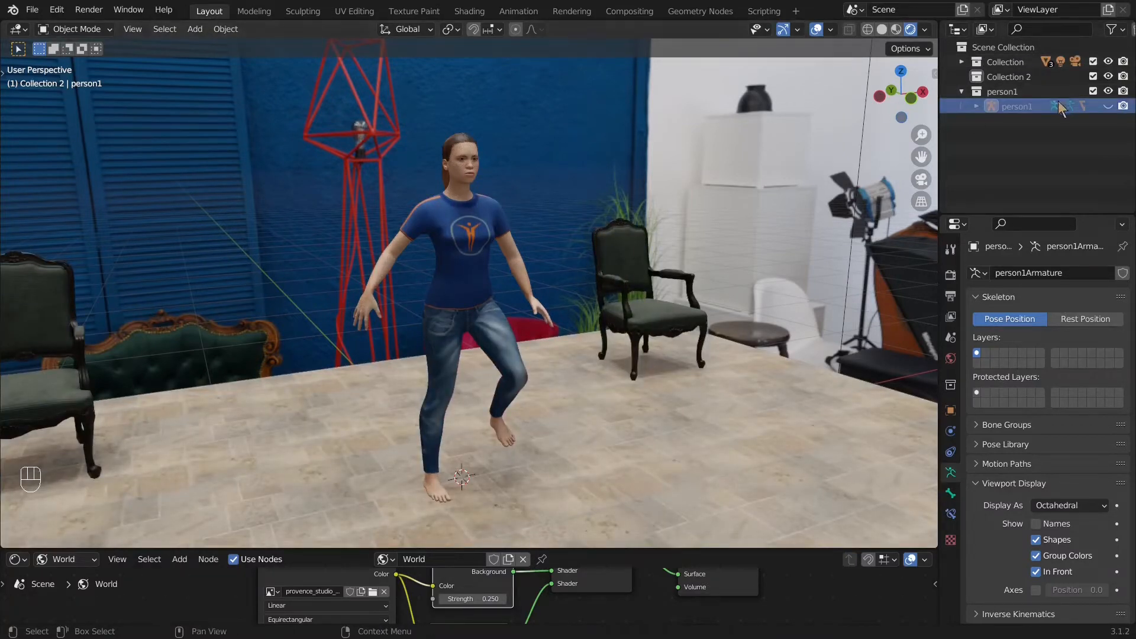
pyautogui.moveTo(454, 205); pyautogui.dragTo(513, 209, button='middle')
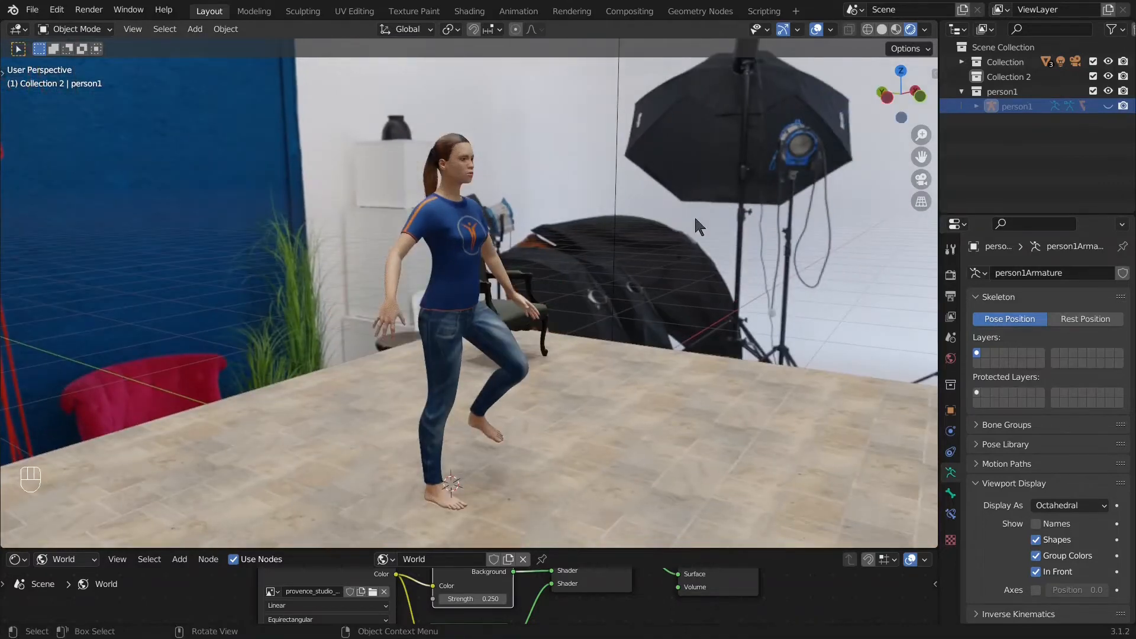
pyautogui.scroll(-4, 719, 202)
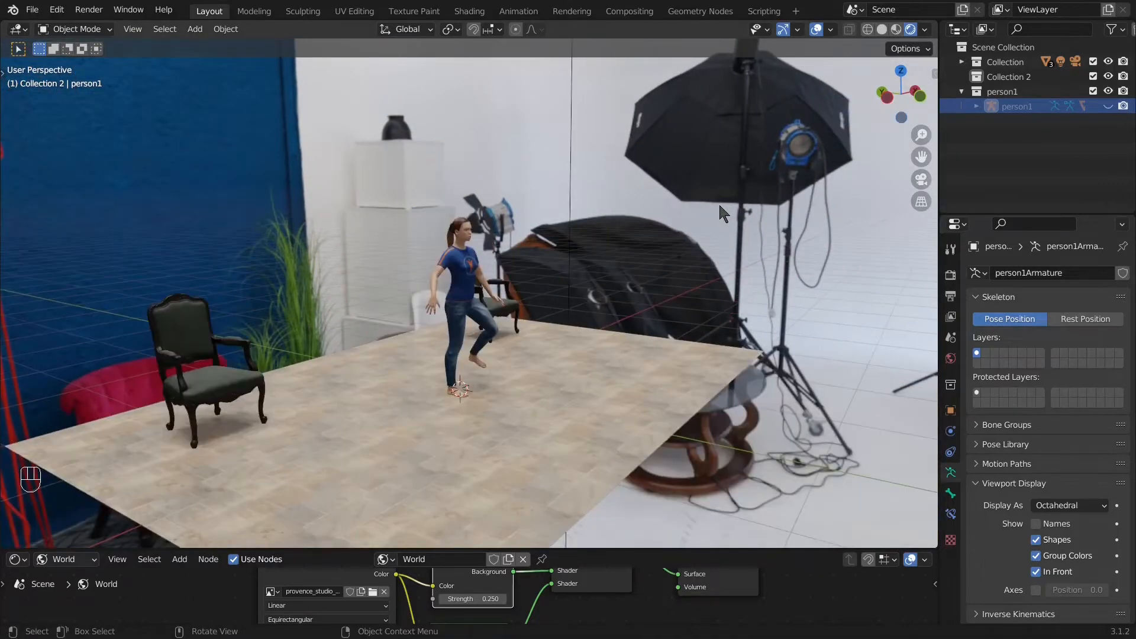
pyautogui.moveTo(601, 287); pyautogui.dragTo(642, 329, button='middle')
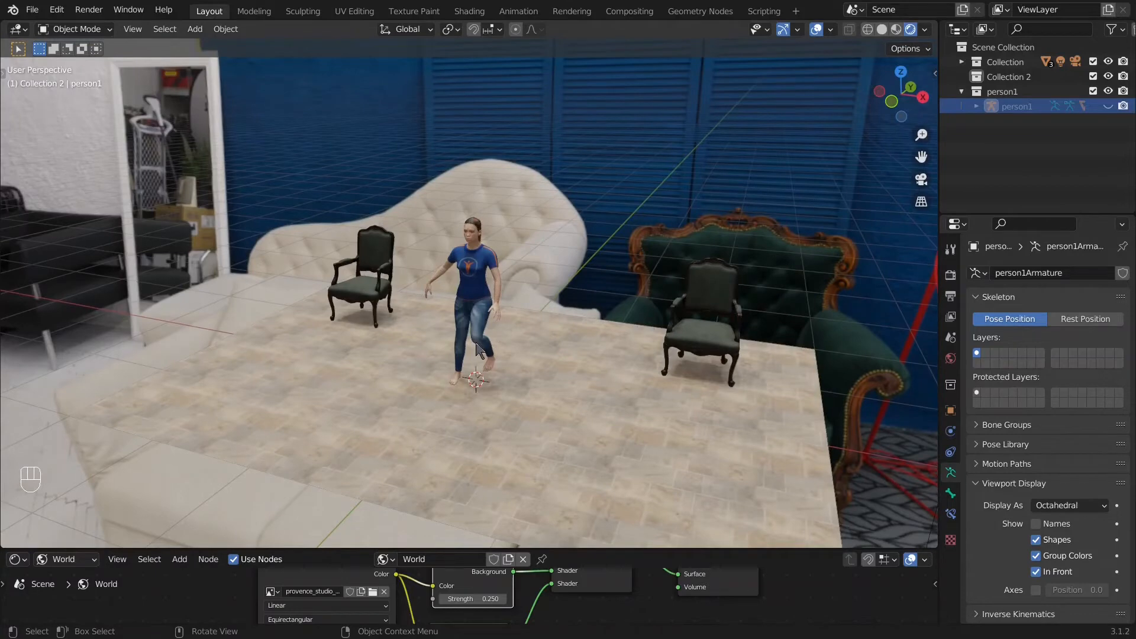
# Step: Select the character's ponytail hair mesh, enlarge the node editor and display the object's shader nodes instead of the world's
pyautogui.scroll(6, 611, 285)
pyautogui.keyDown('shift'); pyautogui.moveTo(636, 216); pyautogui.dragTo(621, 307, button='middle'); pyautogui.keyUp('shift')
pyautogui.click(447, 147)
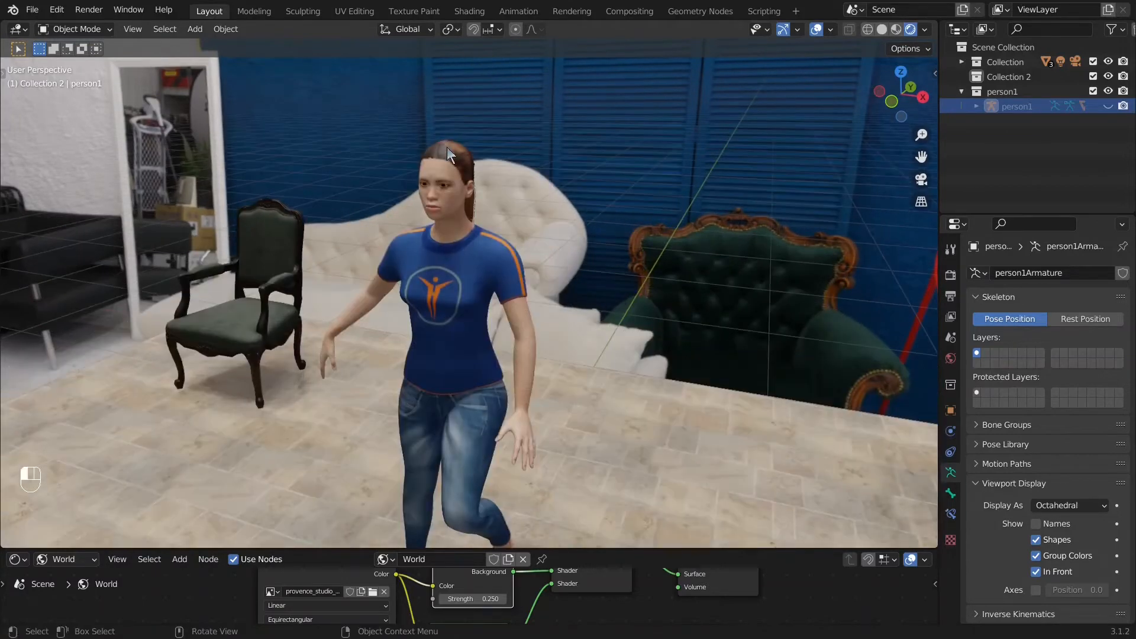
pyautogui.scroll(3, 473, 189)
pyautogui.keyDown('shift'); pyautogui.moveTo(510, 228); pyautogui.dragTo(382, 222, button='middle'); pyautogui.keyUp('shift')
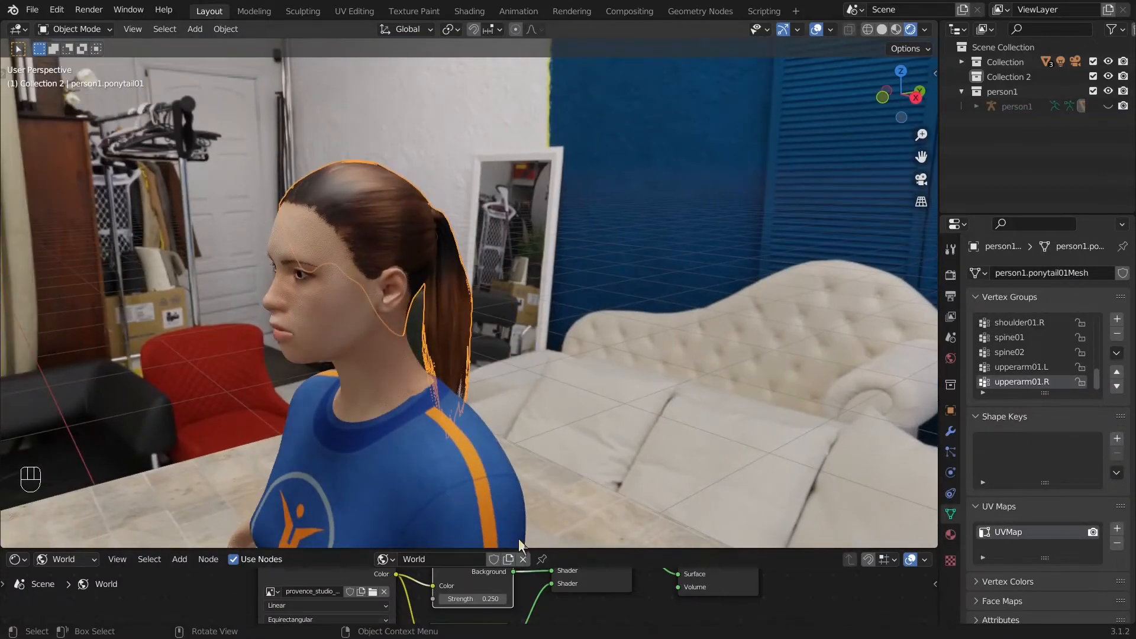
pyautogui.moveTo(519, 550); pyautogui.dragTo(295, 304)
pyautogui.click(66, 314)
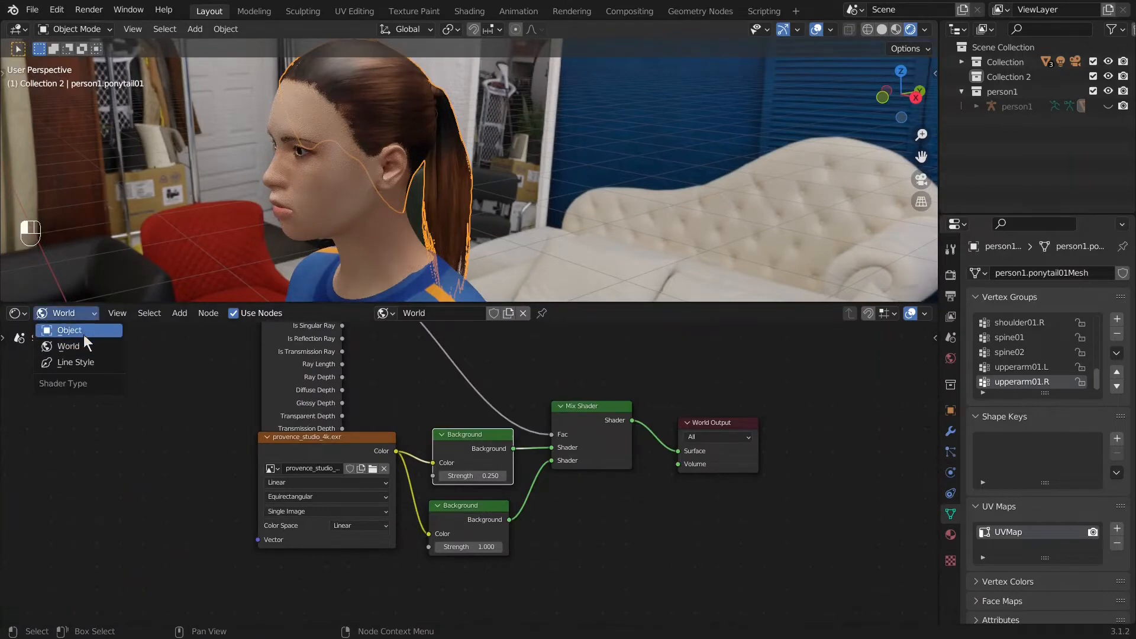
pyautogui.click(84, 332)
# Step: Lower the Specular value of the ponytail hair material to reduce its shine
pyautogui.keyDown('shift'); pyautogui.scroll(-5, 467, 500); pyautogui.keyUp('shift')
pyautogui.click(488, 547)
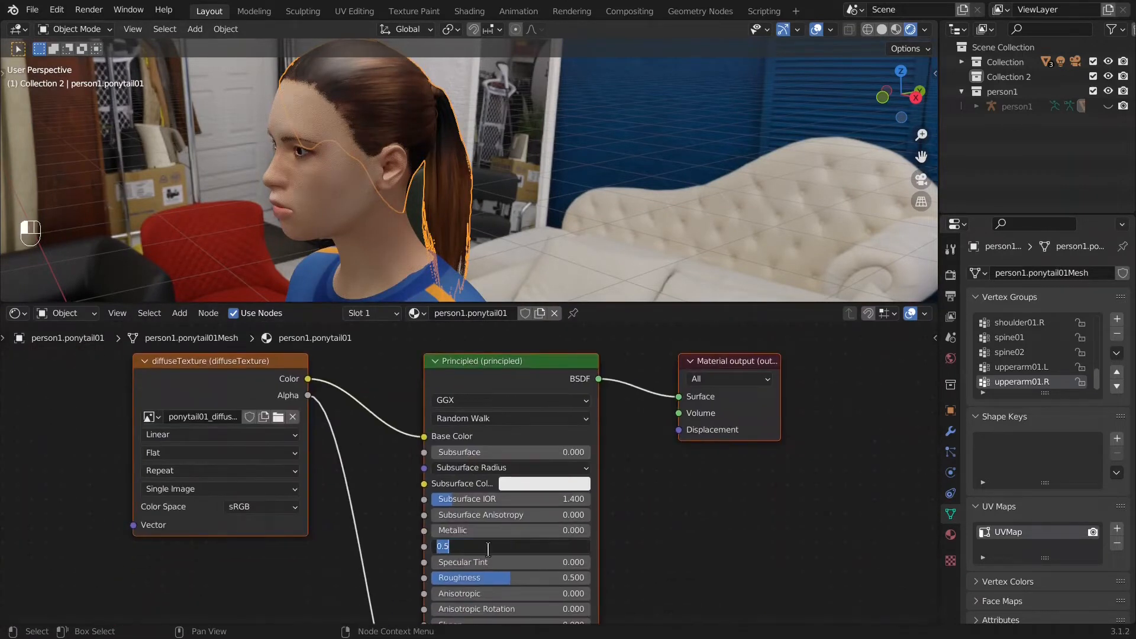
pyautogui.press('Return')
# Step: Set the Specular value of the character's casual suit material to 0.001
pyautogui.click(371, 236)
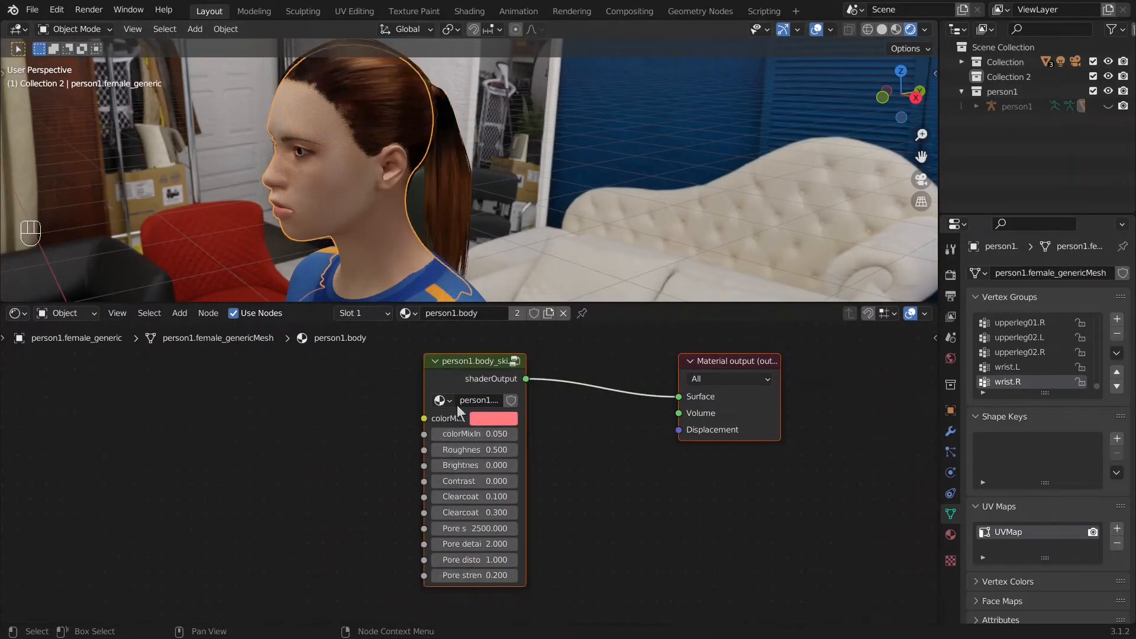
pyautogui.click(445, 293)
pyautogui.click(490, 546)
pyautogui.write('.001')
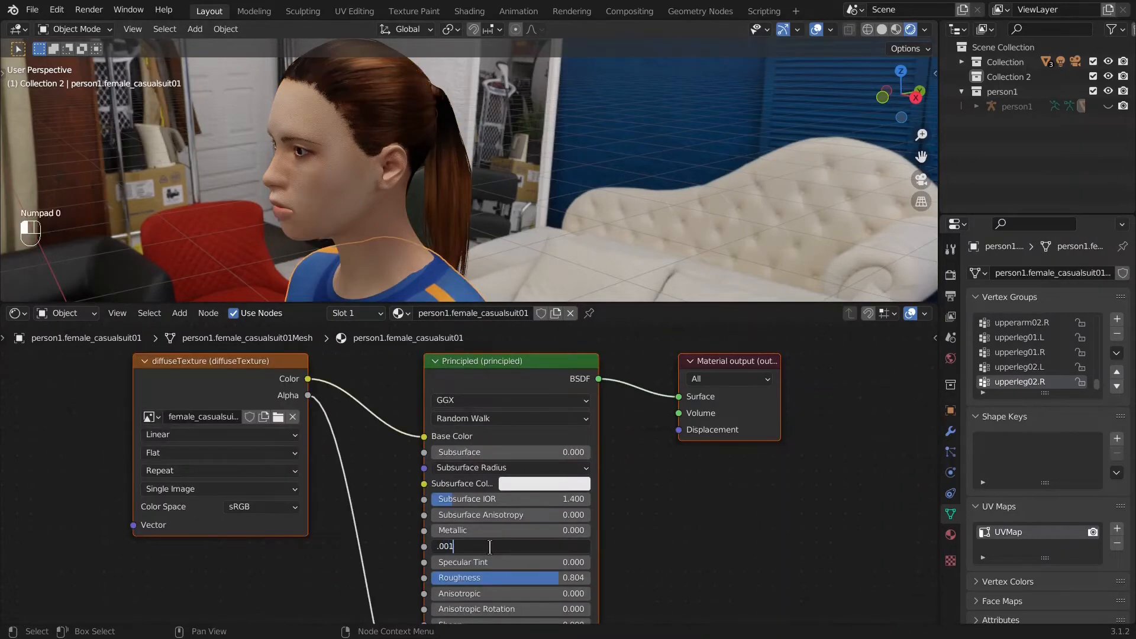
pyautogui.press('Return')
# Step: Enlarge the 3D viewport over the node editor and inspect the character's hair and clothing from different angles
pyautogui.scroll(-8, 459, 261)
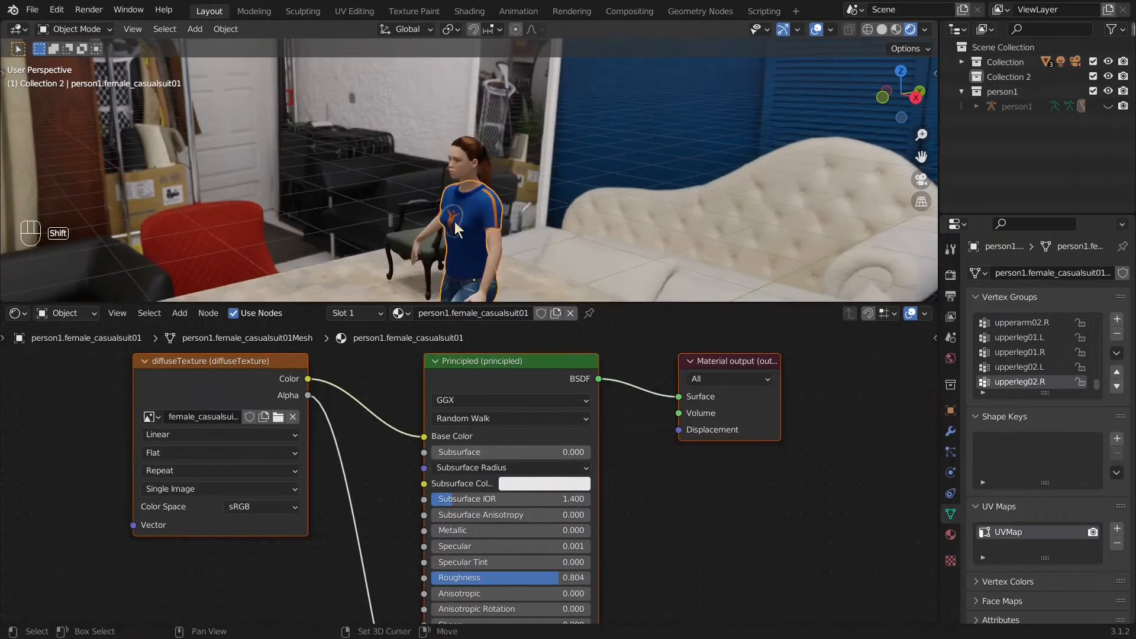
pyautogui.moveTo(453, 239); pyautogui.dragTo(623, 228, button='middle')
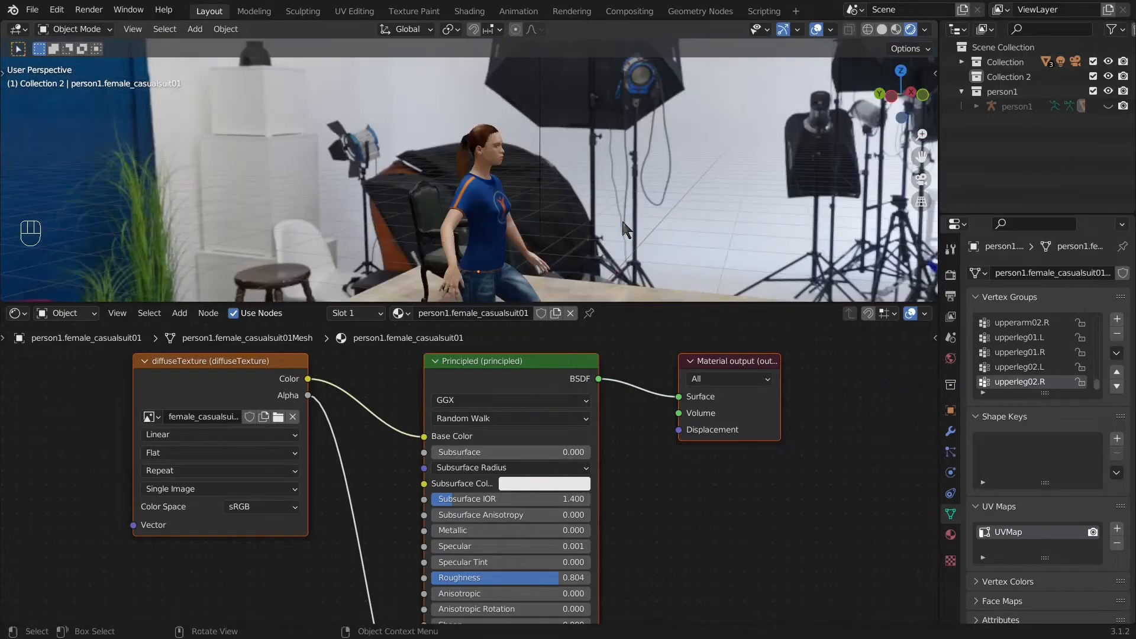
pyautogui.scroll(-4, 538, 196)
pyautogui.moveTo(510, 305); pyautogui.dragTo(510, 463)
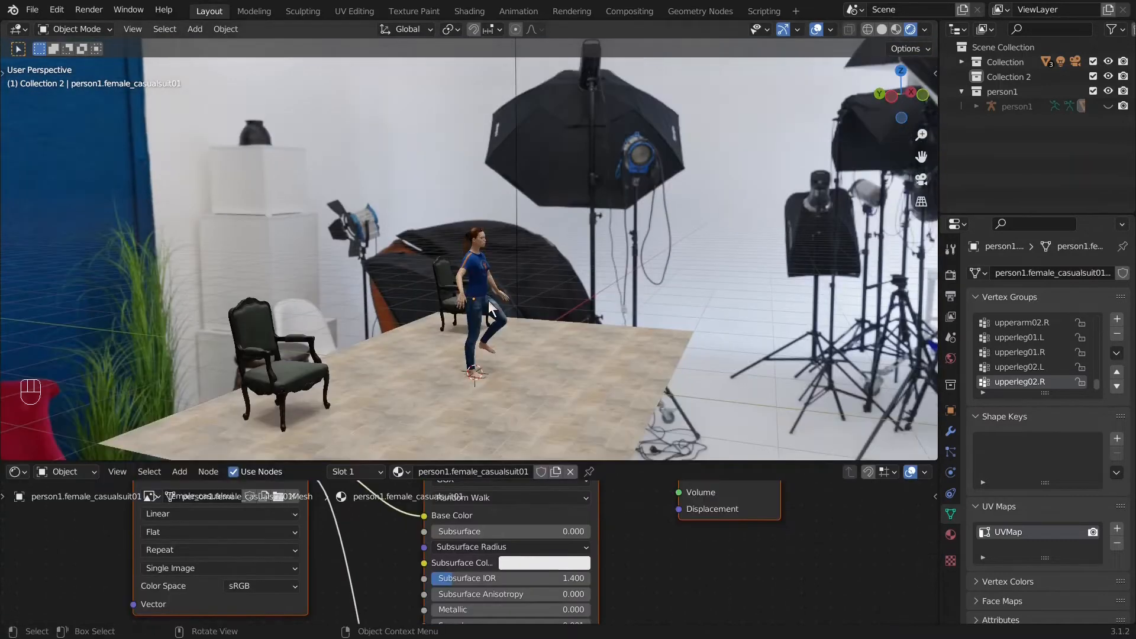
pyautogui.scroll(8, 489, 301)
pyautogui.moveTo(515, 302); pyautogui.dragTo(479, 307, button='middle')
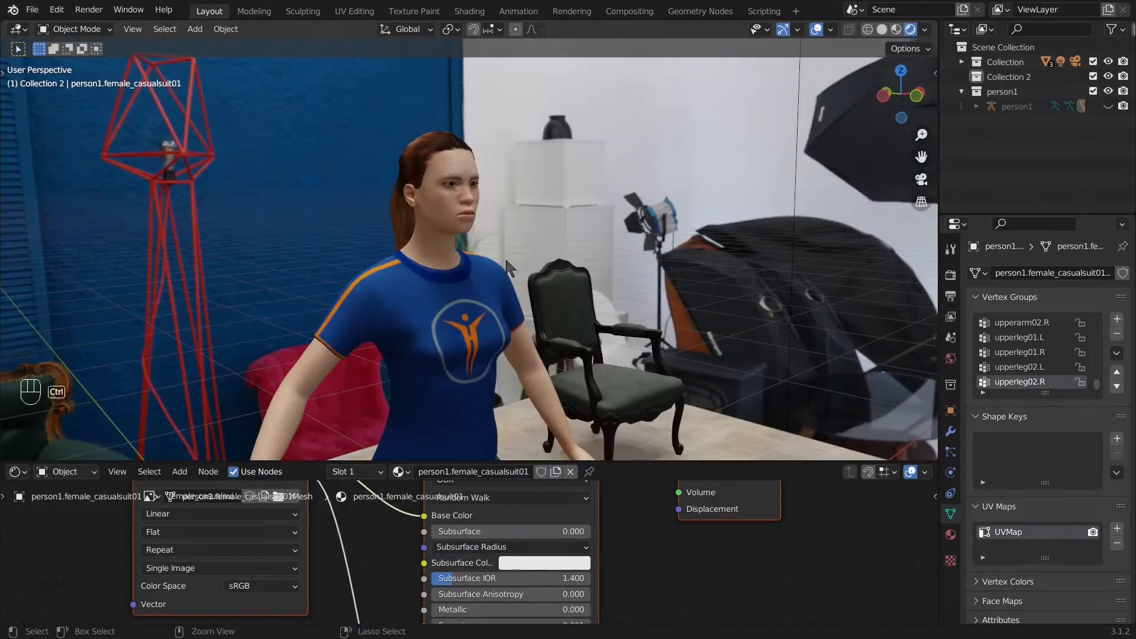
# Step: Save the scene as a new file named sockets1 in the scene folder
pyautogui.click(32, 9)
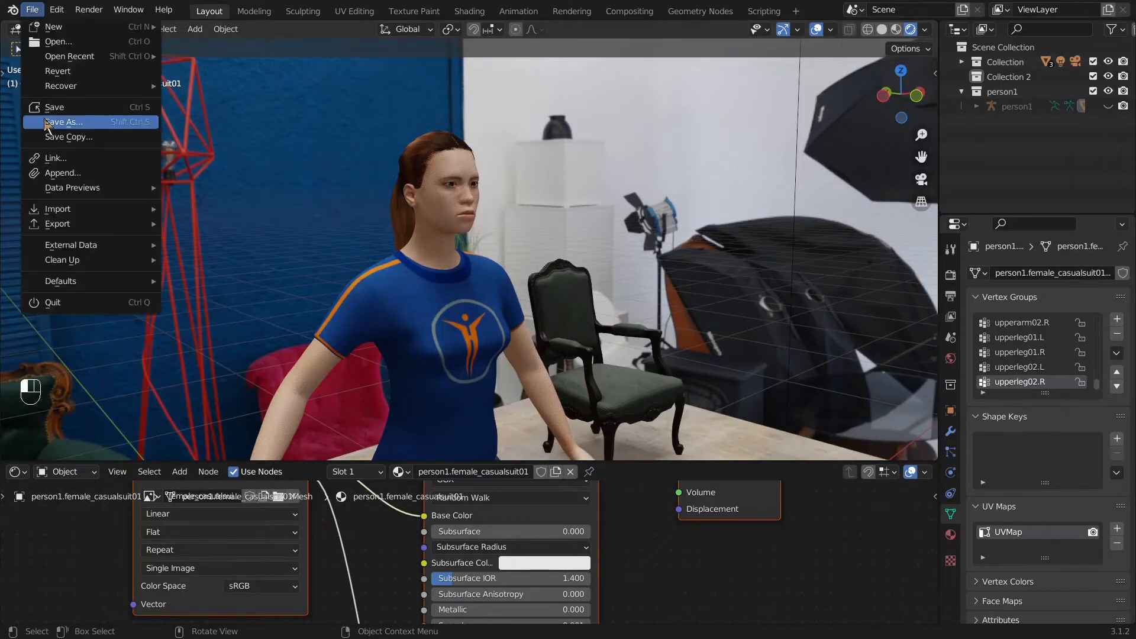
pyautogui.click(47, 122)
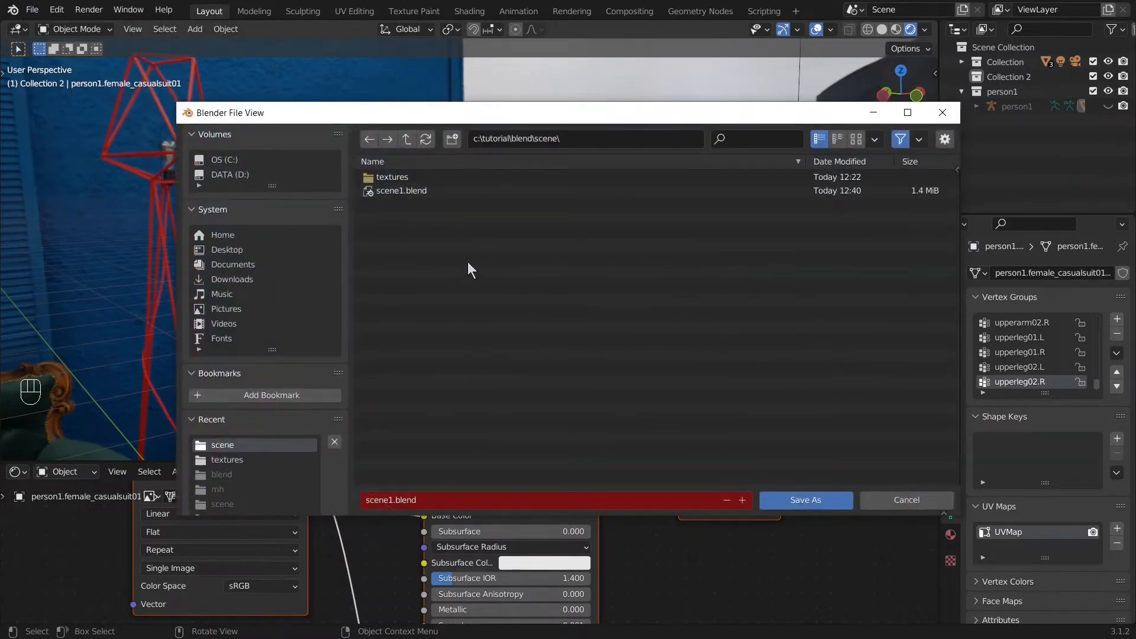
pyautogui.click(496, 508)
pyautogui.write('sockets1')
pyautogui.press('Return')
pyautogui.click(809, 506)
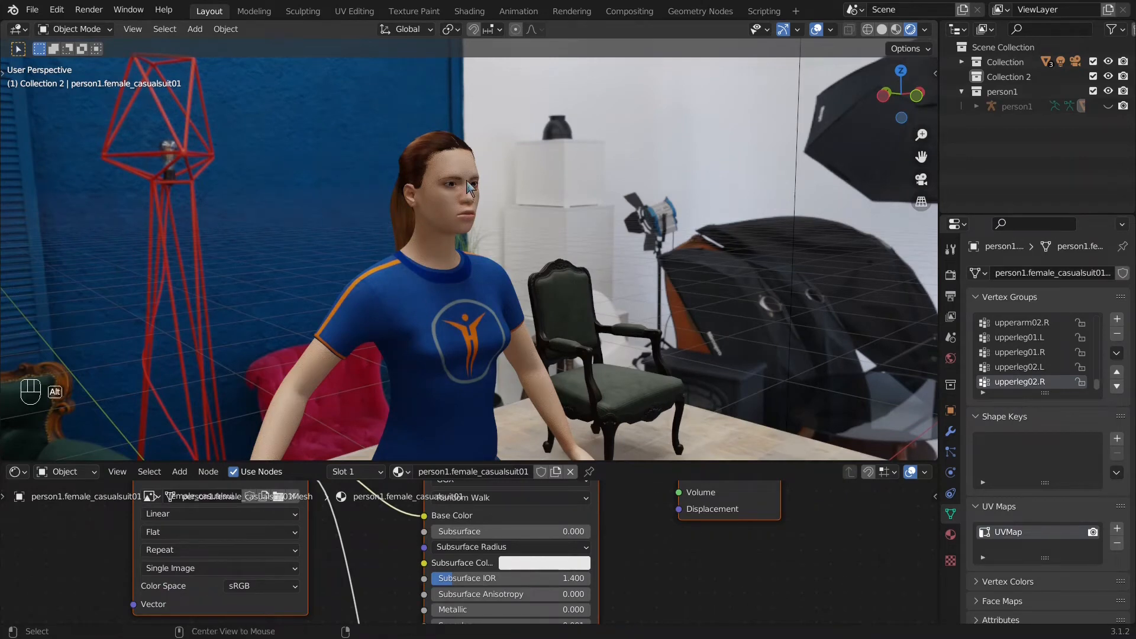
# Step: Unhide the armature, select it and enter Pose Mode close to the character's face
pyautogui.hotkey('alt', 'h')
pyautogui.scroll(5, 448, 193)
pyautogui.moveTo(448, 193); pyautogui.dragTo(368, 227, button='middle')
pyautogui.hotkey('ctrl', 'Tab')
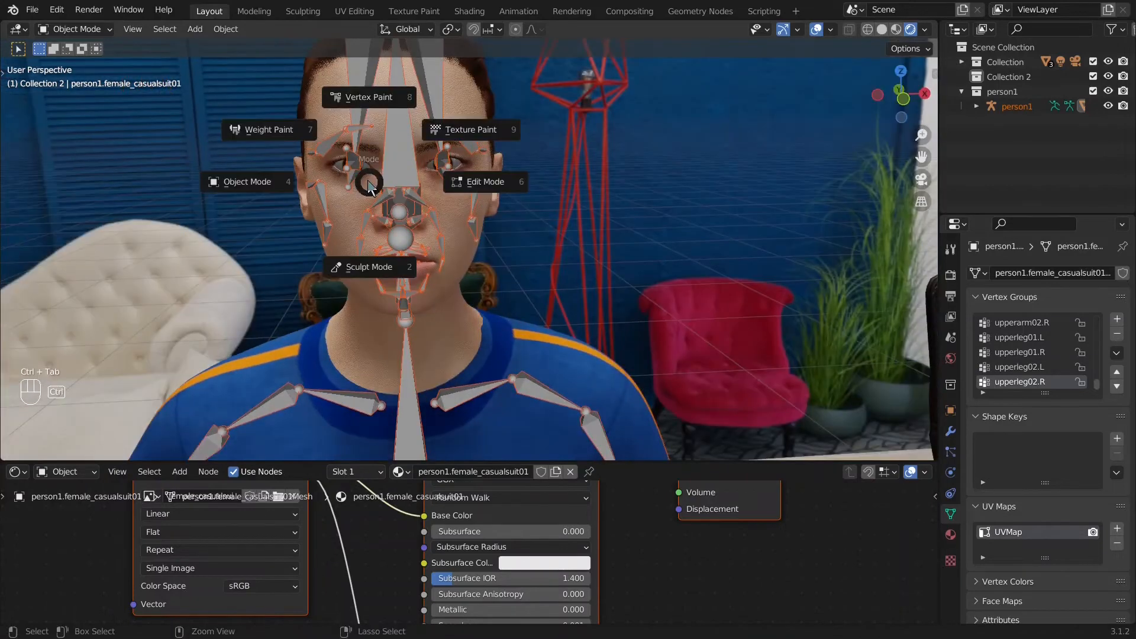
pyautogui.click(348, 175)
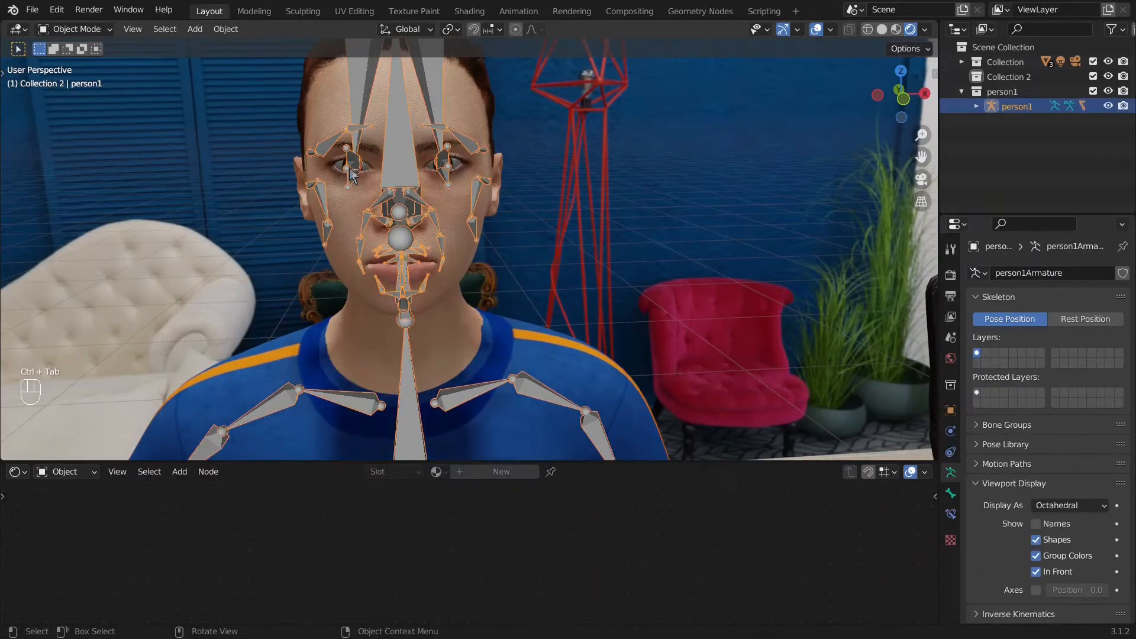
pyautogui.hotkey('ctrl', 'Tab')
# Step: Try rotating the right eye bone from two viewing angles
pyautogui.moveTo(348, 175); pyautogui.dragTo(435, 172, button='middle')
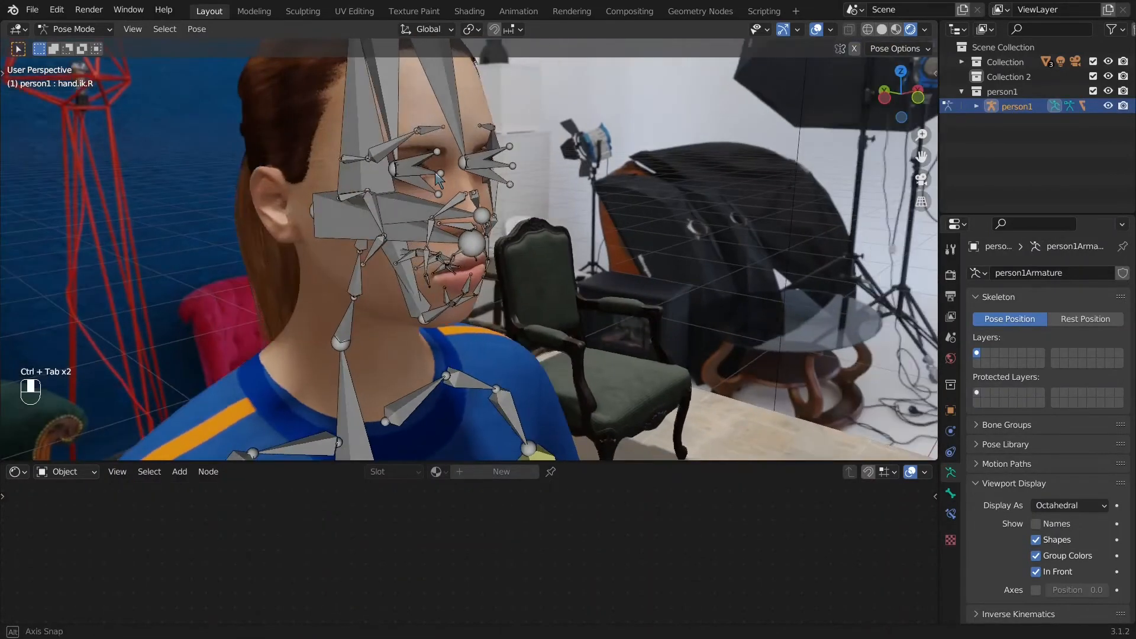
pyautogui.click(434, 178)
pyautogui.click(435, 179)
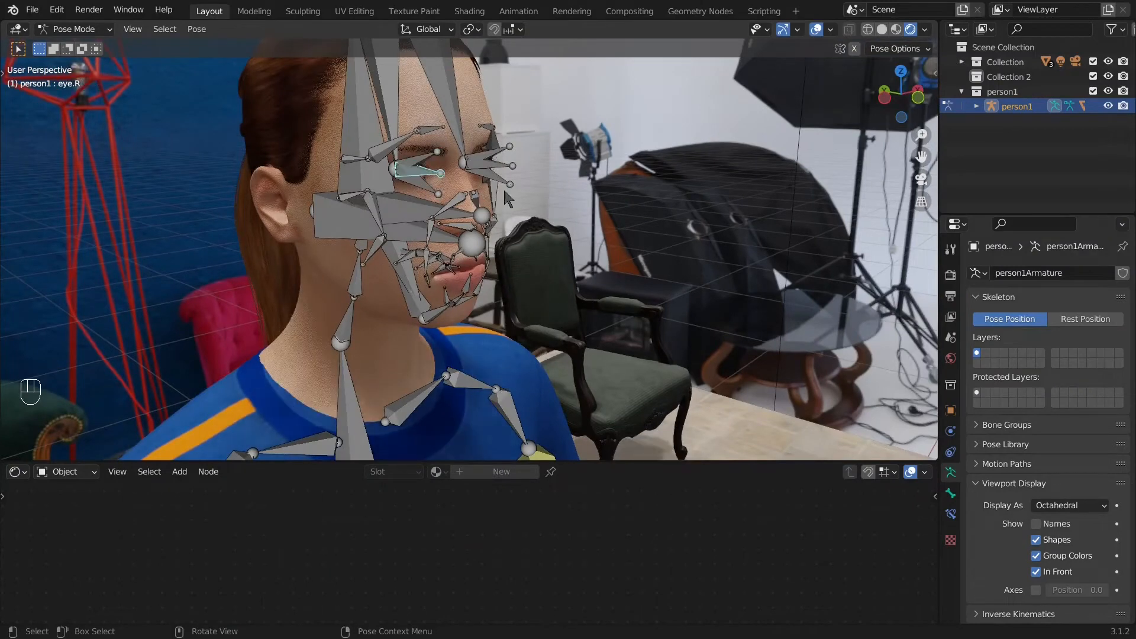
pyautogui.press('r')
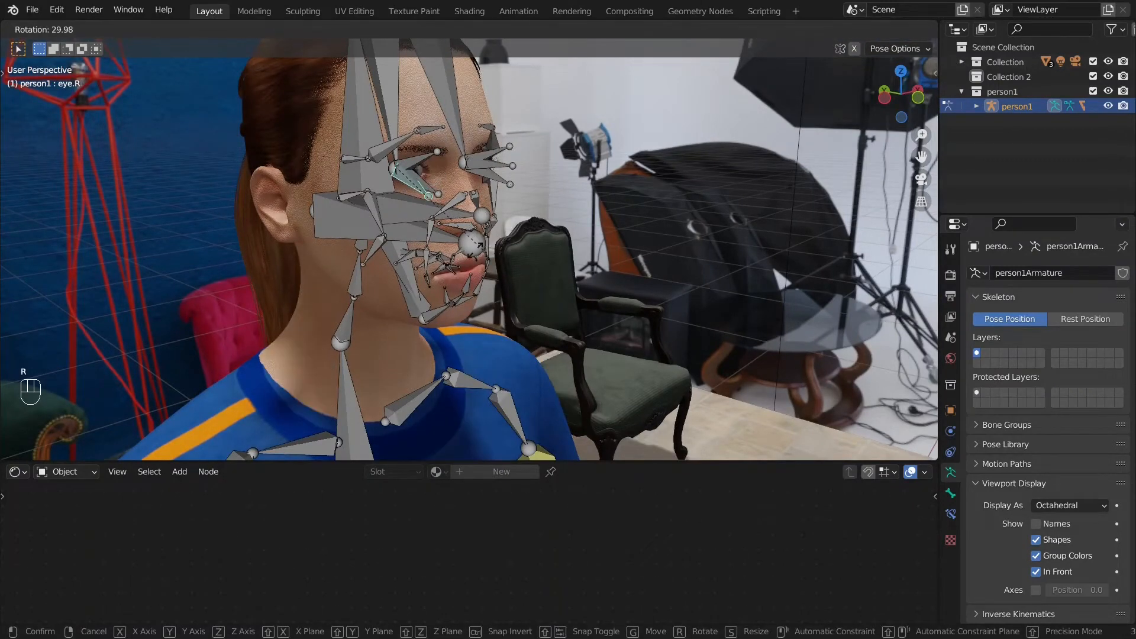
pyautogui.click(491, 238)
pyautogui.moveTo(491, 238); pyautogui.dragTo(393, 254, button='middle')
pyautogui.press('r')
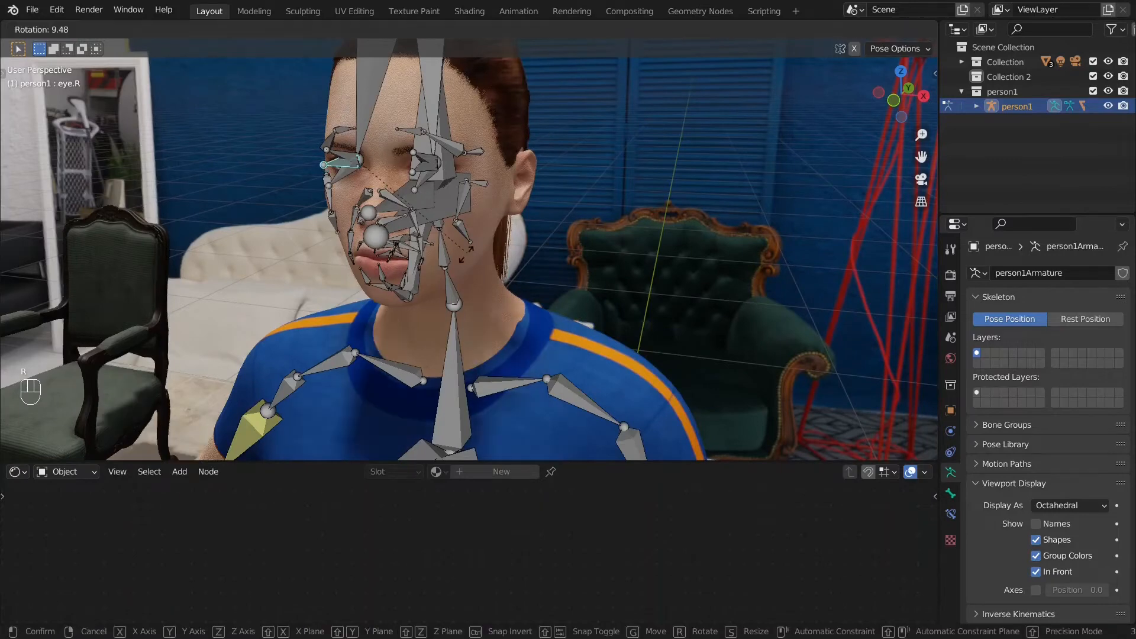
pyautogui.rightClick(418, 251)
# Step: Return the armature to Object Mode and switch the viewport to Solid shading
pyautogui.moveTo(418, 251); pyautogui.dragTo(354, 263, button='middle')
pyautogui.hotkey('ctrl', 'Tab')
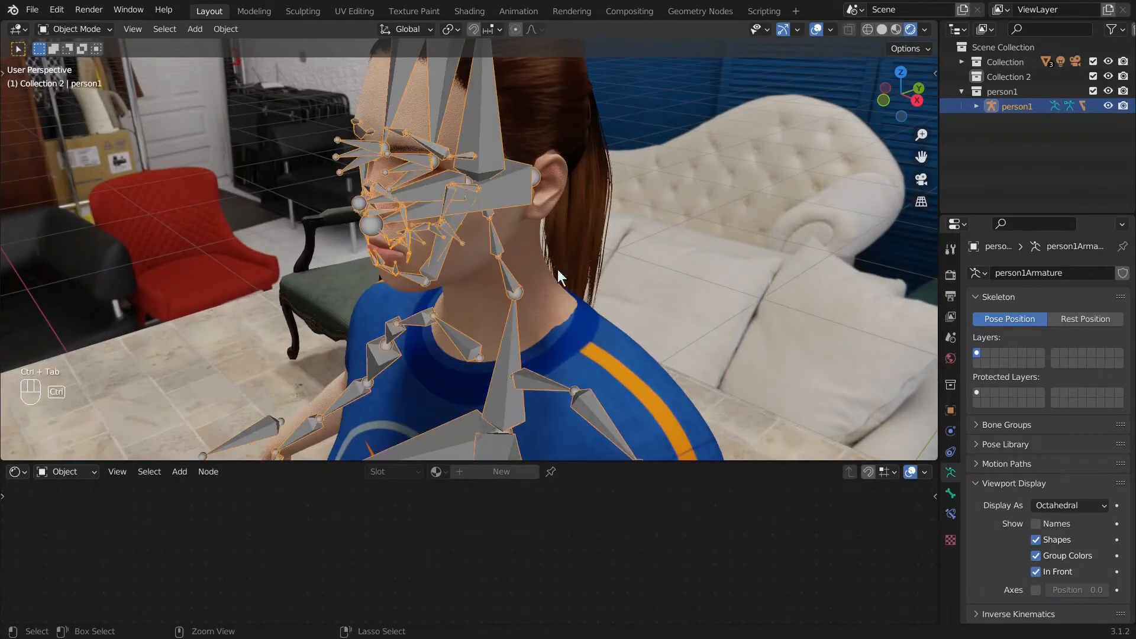
pyautogui.moveTo(698, 296); pyautogui.dragTo(235, 113, button='middle')
pyautogui.press('z')
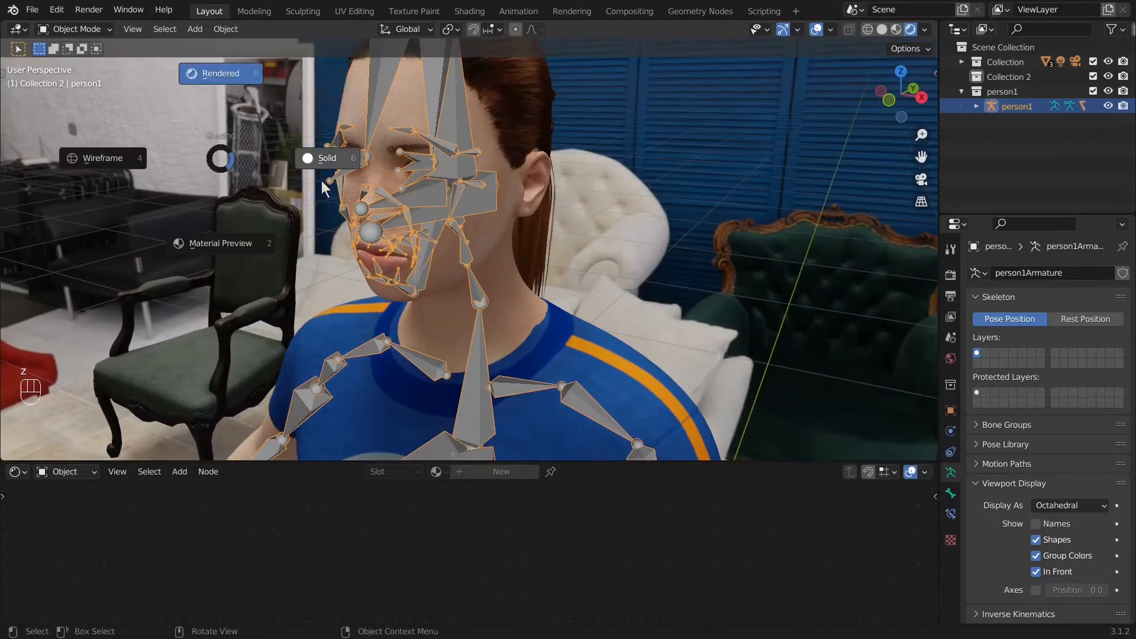
pyautogui.click(327, 172)
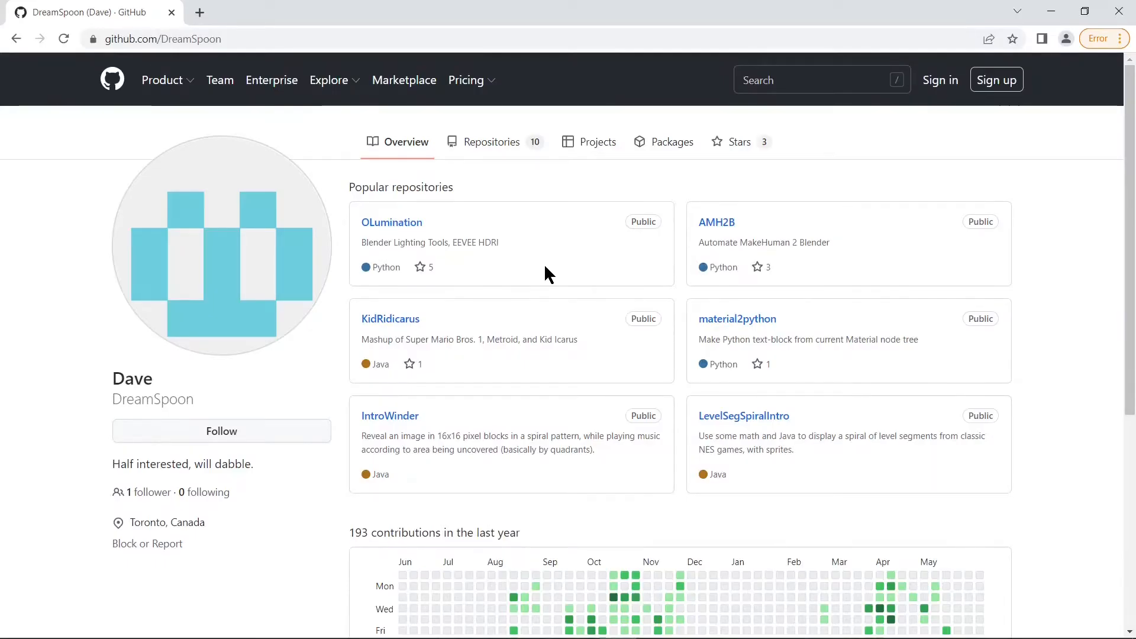
# Step: Switch to the web browser and open the releases page of the mhx2-makehuman-exchange repository from the developer's GitHub profile
pyautogui.click(489, 152)
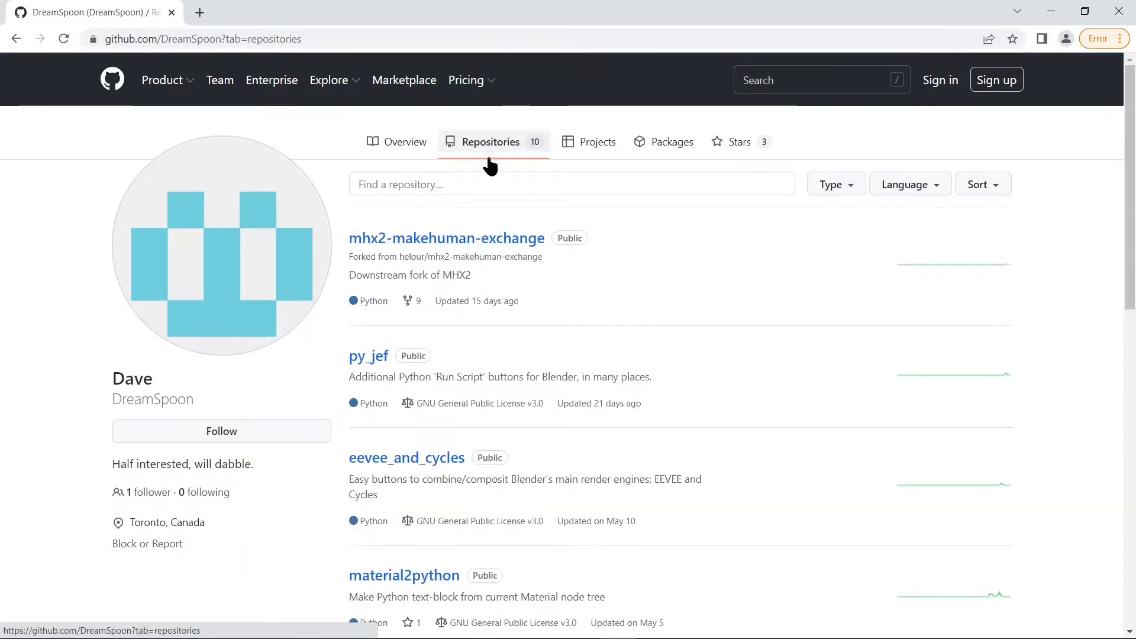
pyautogui.click(454, 239)
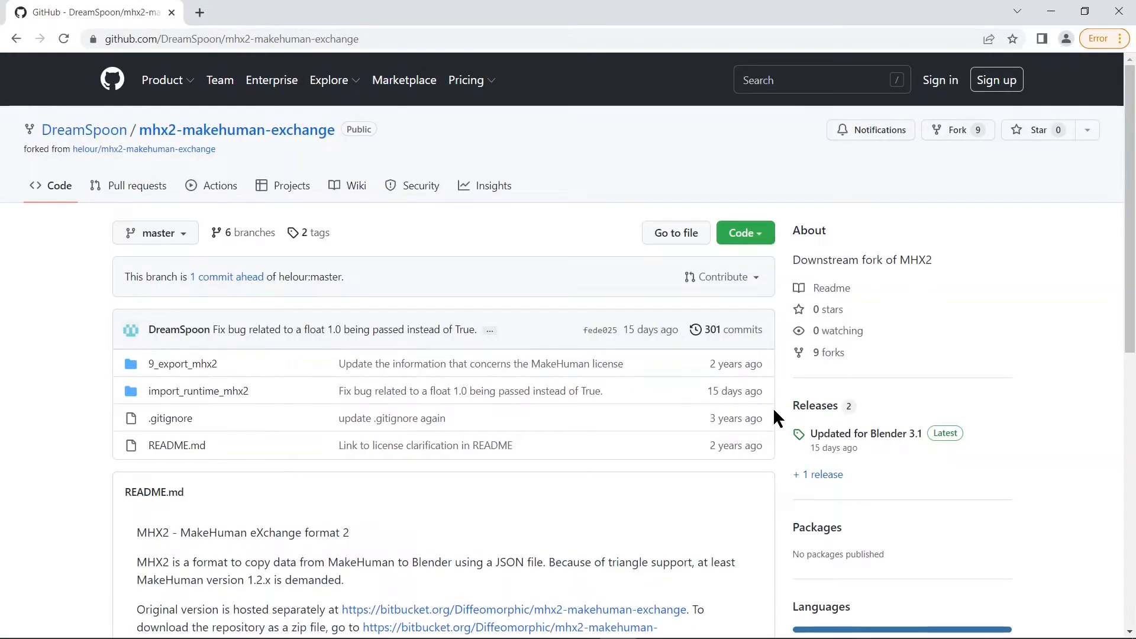
pyautogui.click(818, 407)
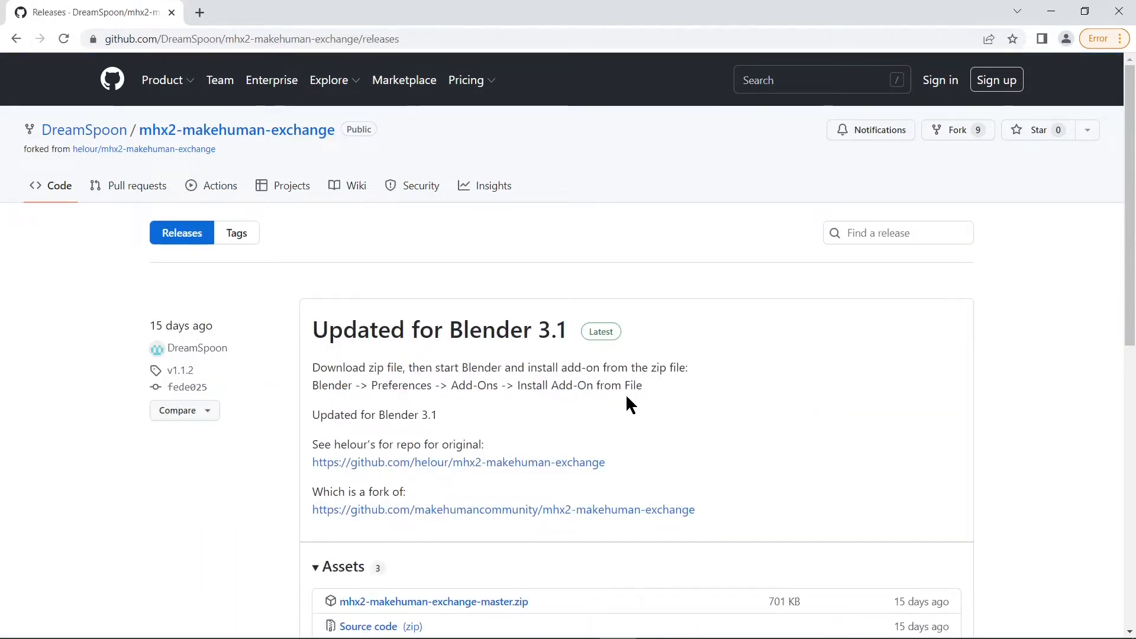
# Step: Open the AMH2B repository from the developer's repository list on GitHub
pyautogui.scroll(-2, 723, 442)
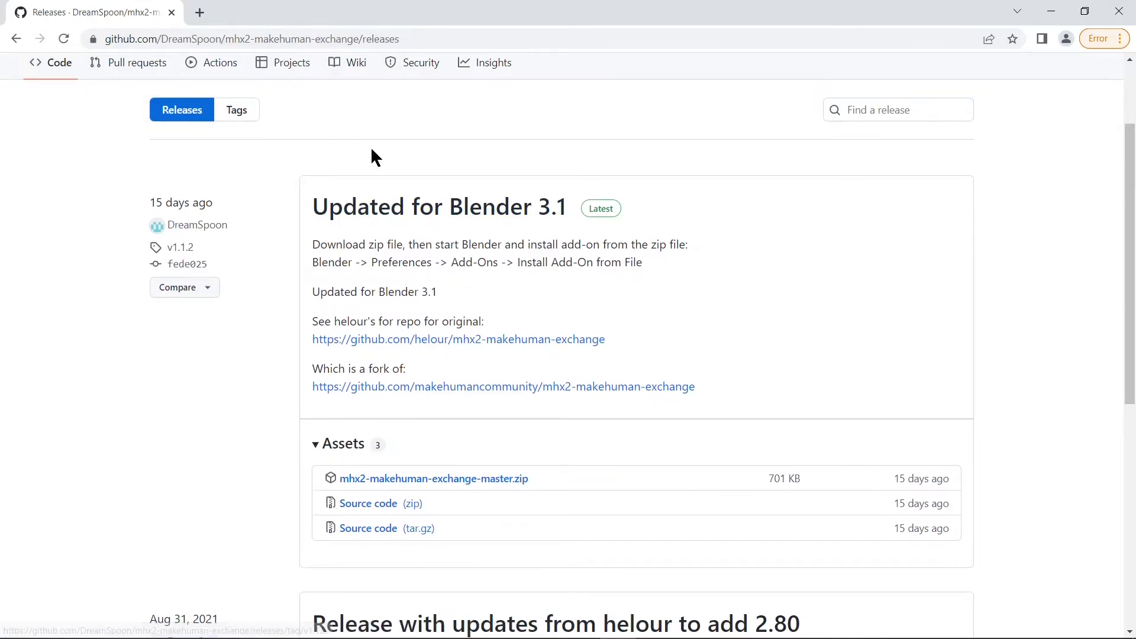
pyautogui.scroll(2, 373, 157)
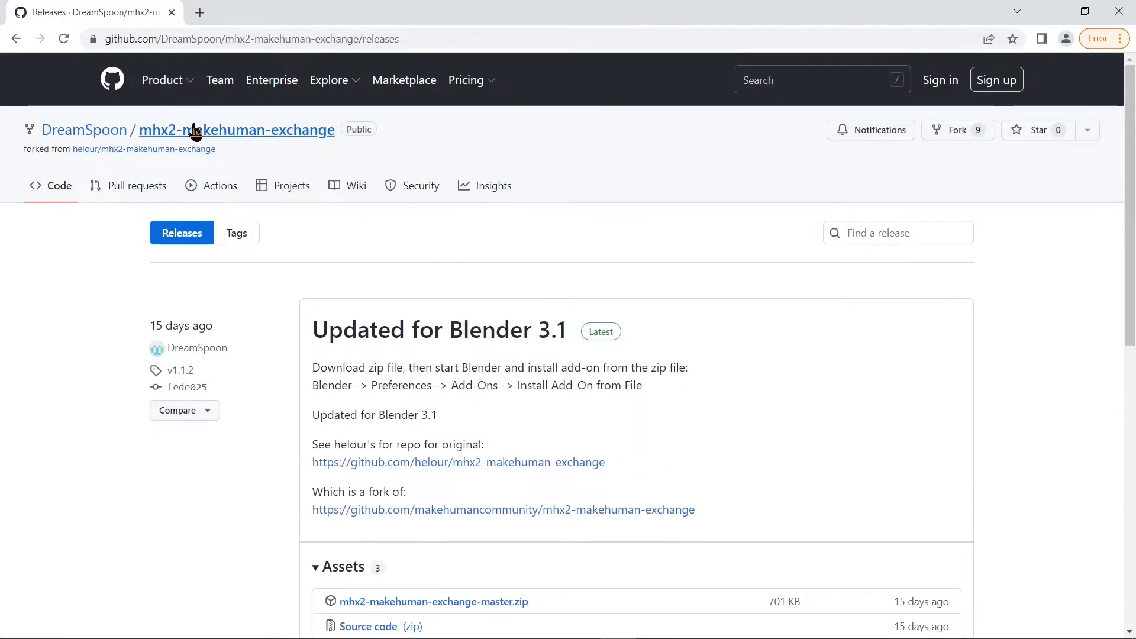
pyautogui.click(95, 133)
pyautogui.click(479, 141)
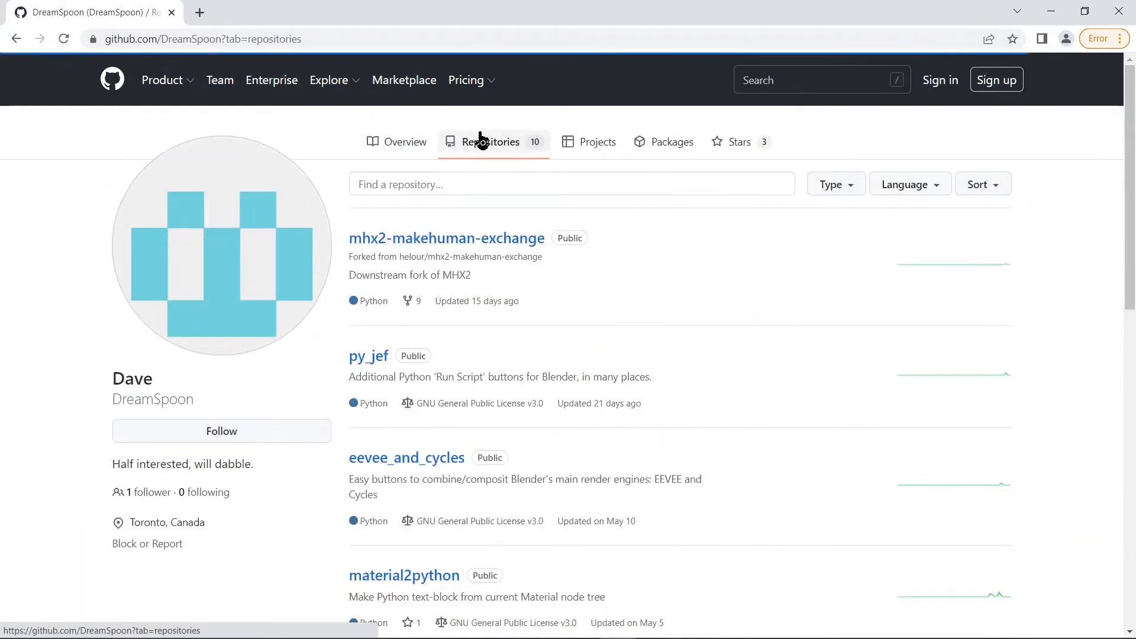
pyautogui.scroll(-6, 658, 263)
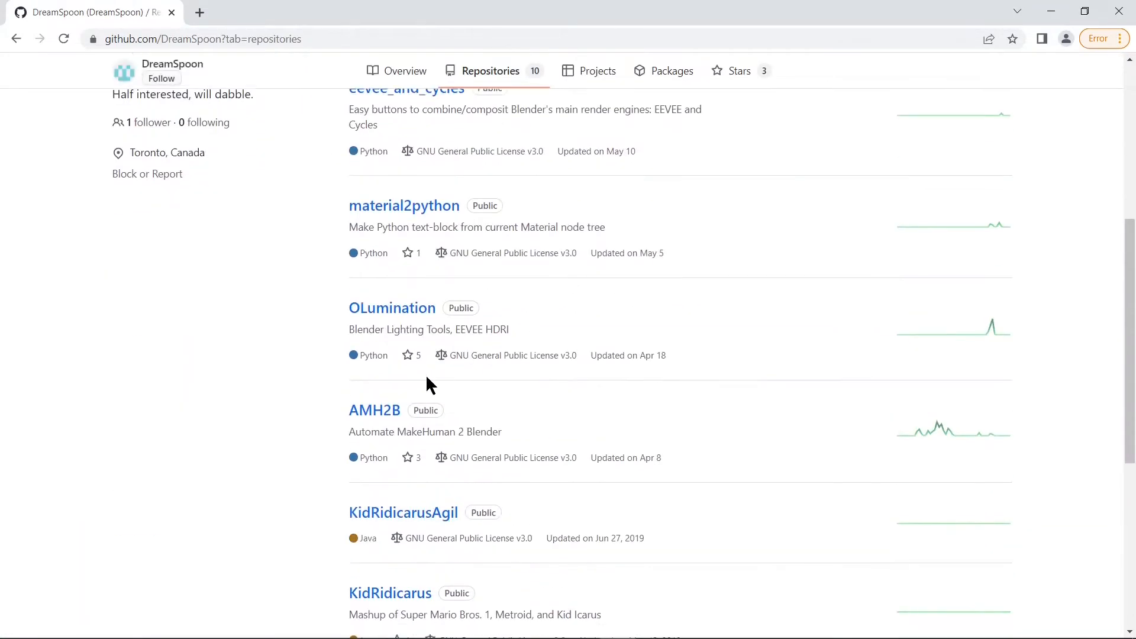
pyautogui.click(379, 413)
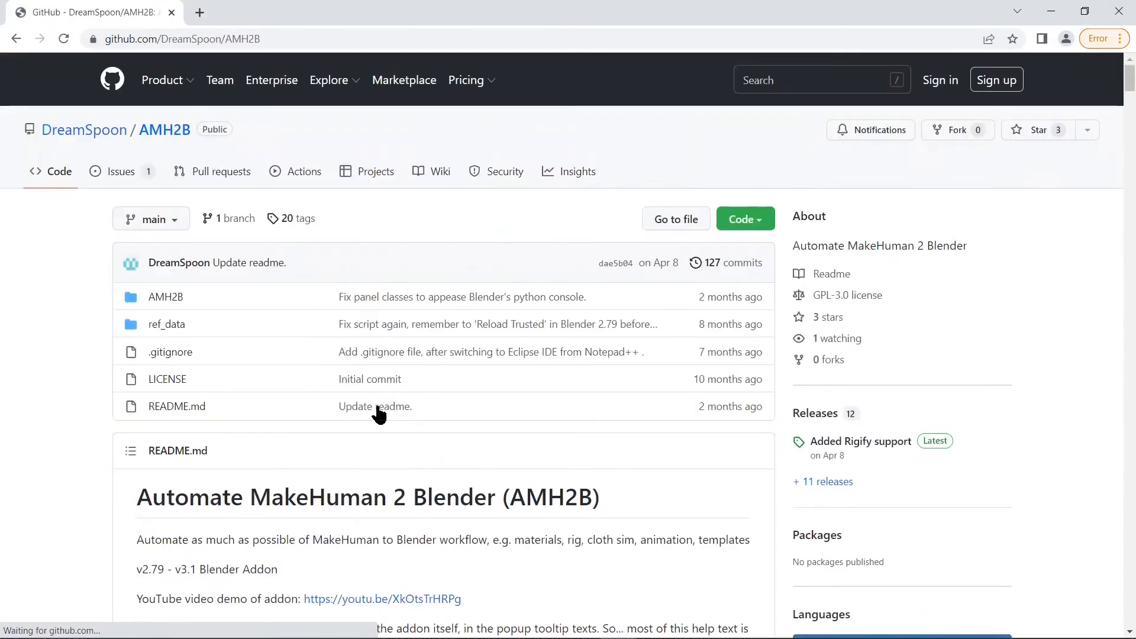
# Step: Download AMH2B_v135.zip from the latest AMH2B release and show it in its download folder
pyautogui.click(823, 418)
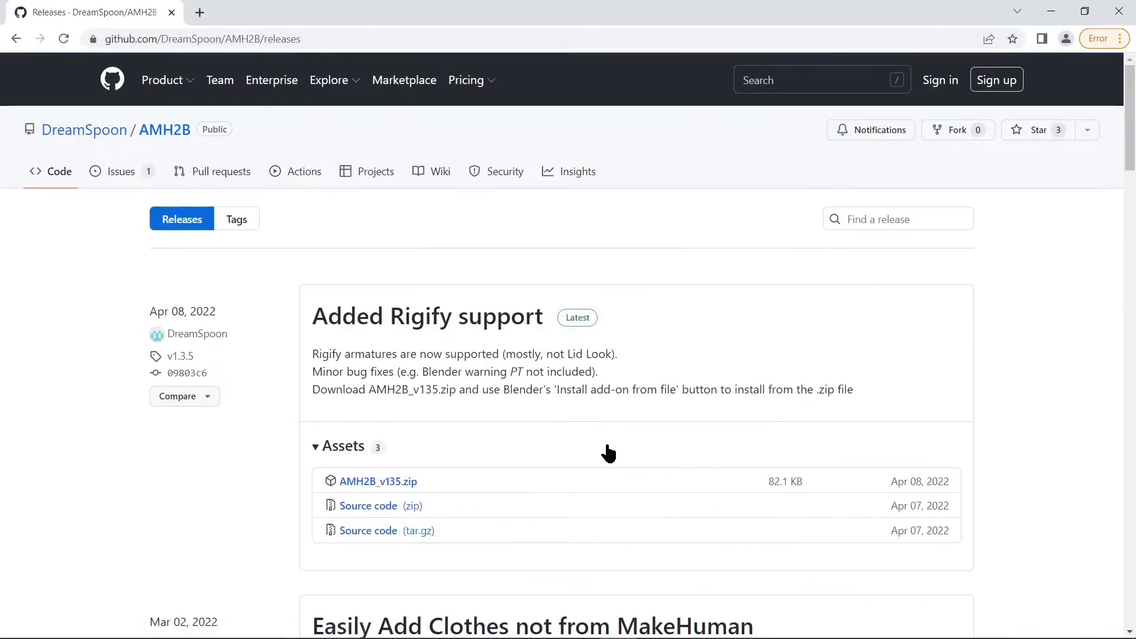
pyautogui.click(366, 482)
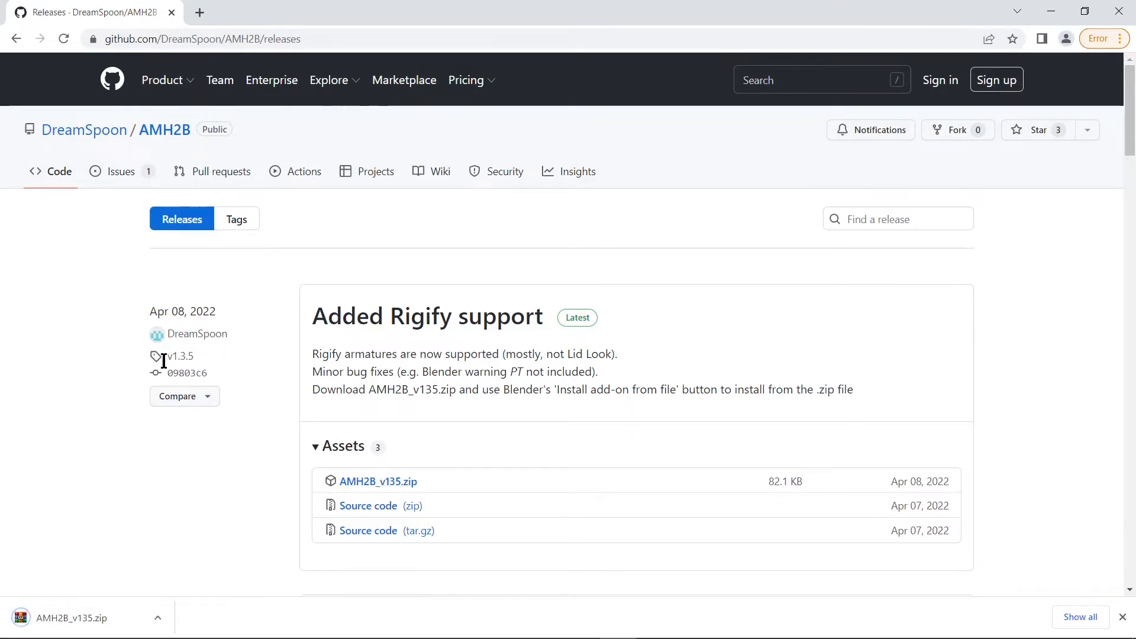
pyautogui.click(158, 618)
pyautogui.click(189, 561)
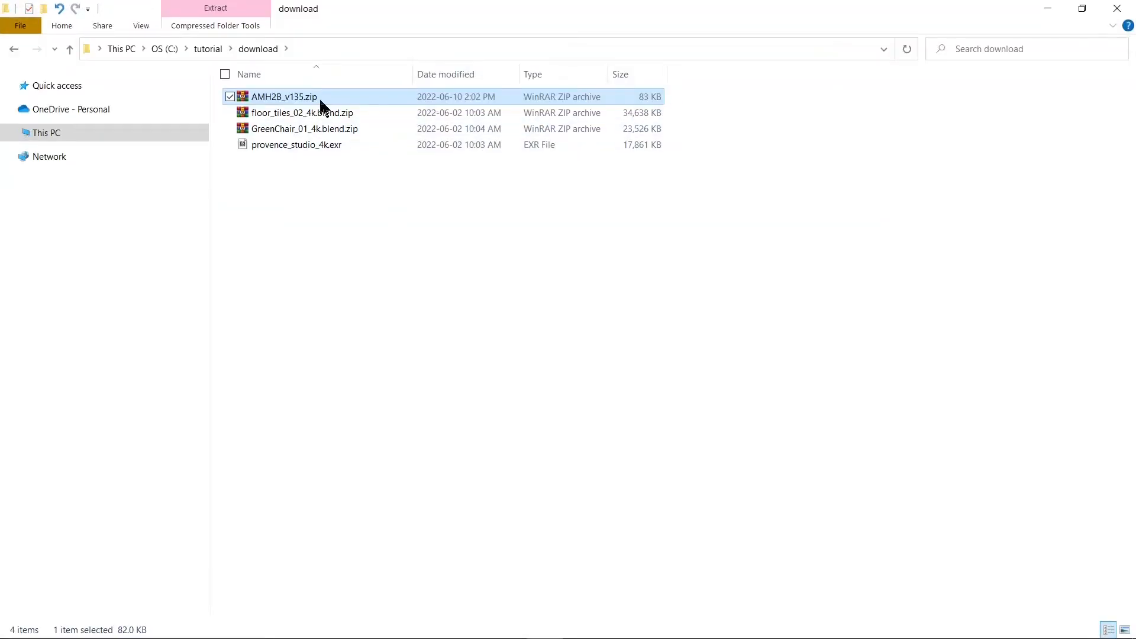
# Step: Copy NoPoseMH_DefaultMixamo.txt and NoPoseMH_mb2_CMU.txt from the ref_data folder inside AMH2B_v135.zip into the download folder
pyautogui.doubleClick(318, 97)
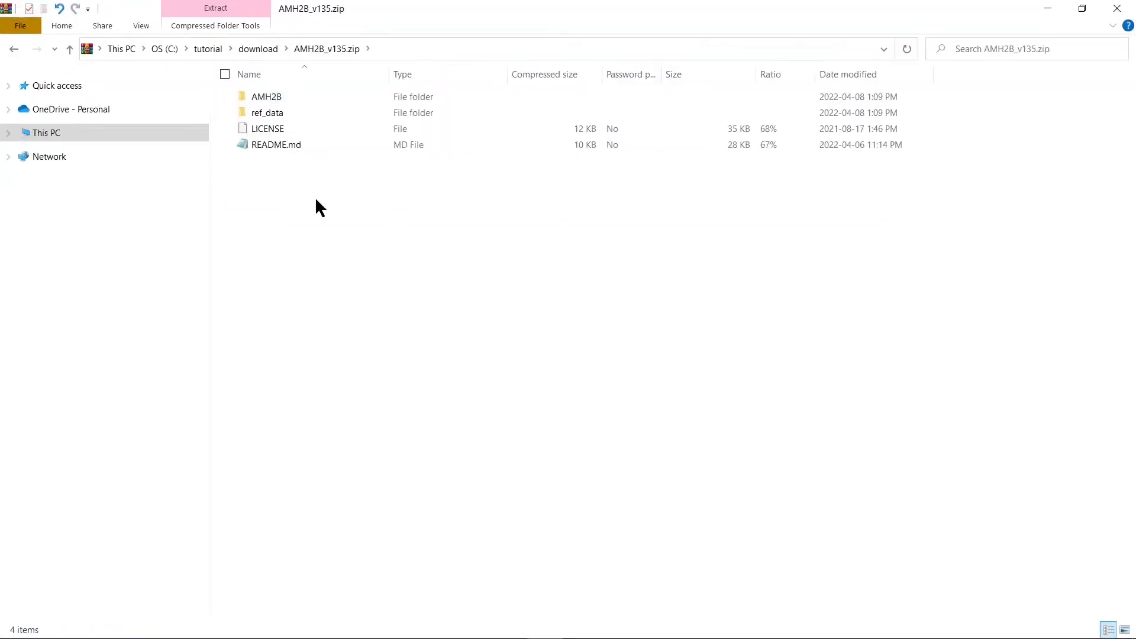
pyautogui.doubleClick(308, 113)
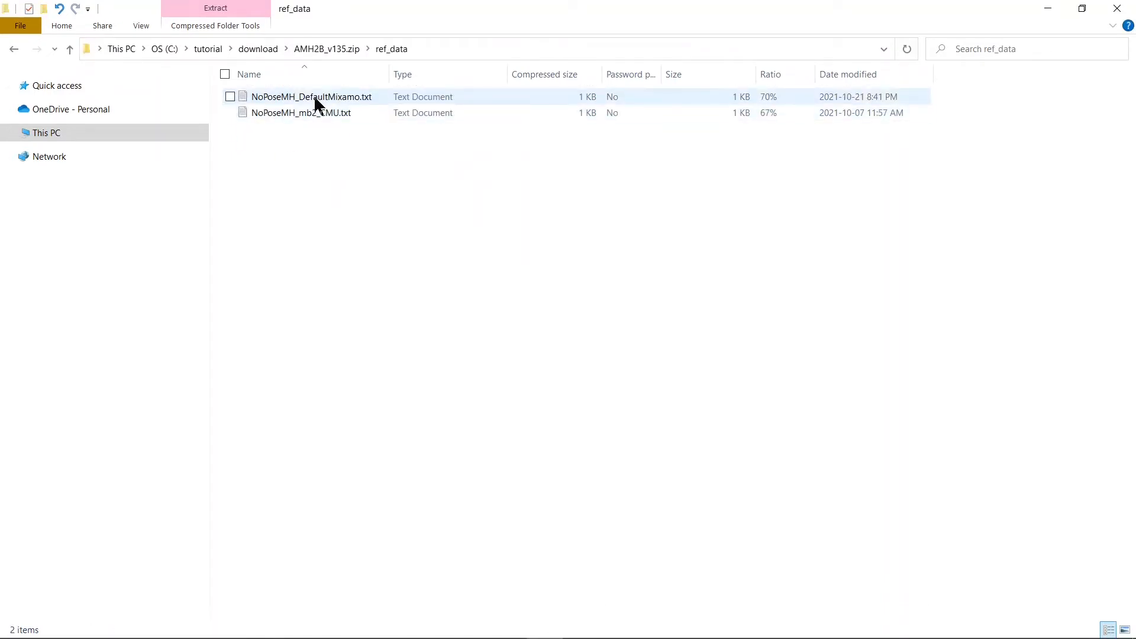
pyautogui.click(314, 100)
pyautogui.keyDown('shift'); pyautogui.click(328, 114); pyautogui.keyUp('shift')
pyautogui.rightClick(327, 114)
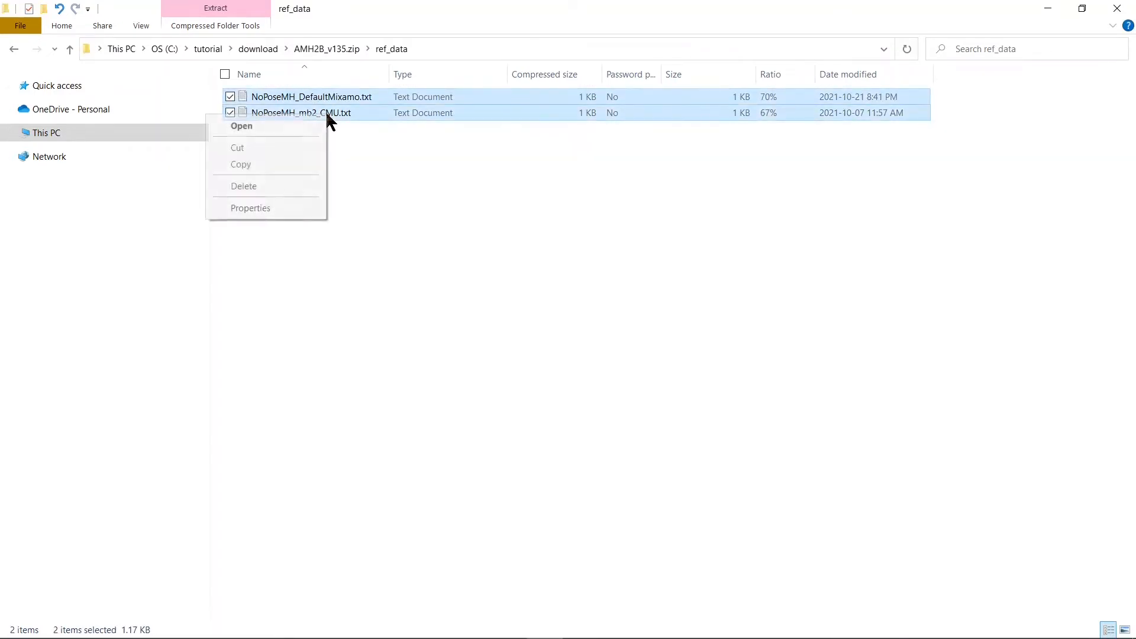
pyautogui.click(274, 165)
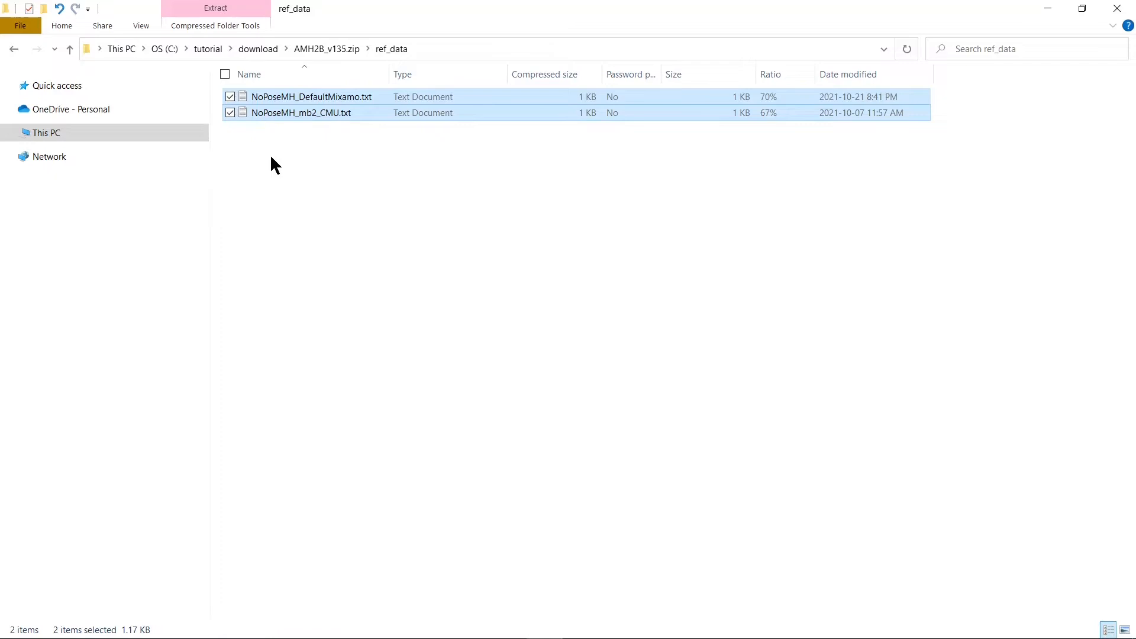
pyautogui.click(263, 47)
pyautogui.rightClick(301, 188)
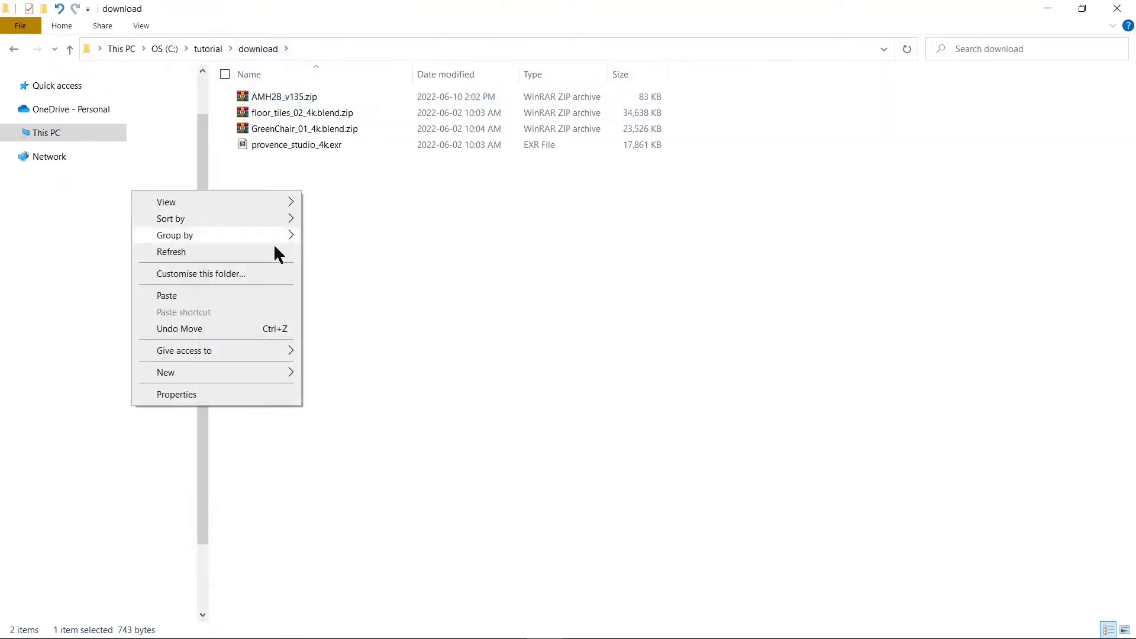
pyautogui.click(241, 296)
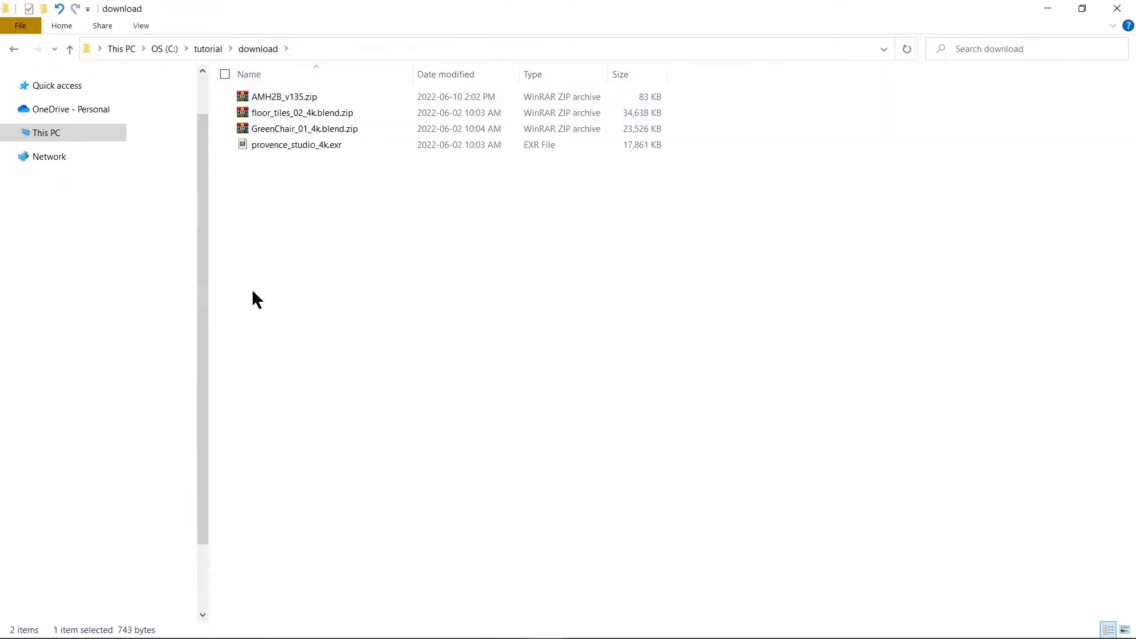
pyautogui.click(332, 284)
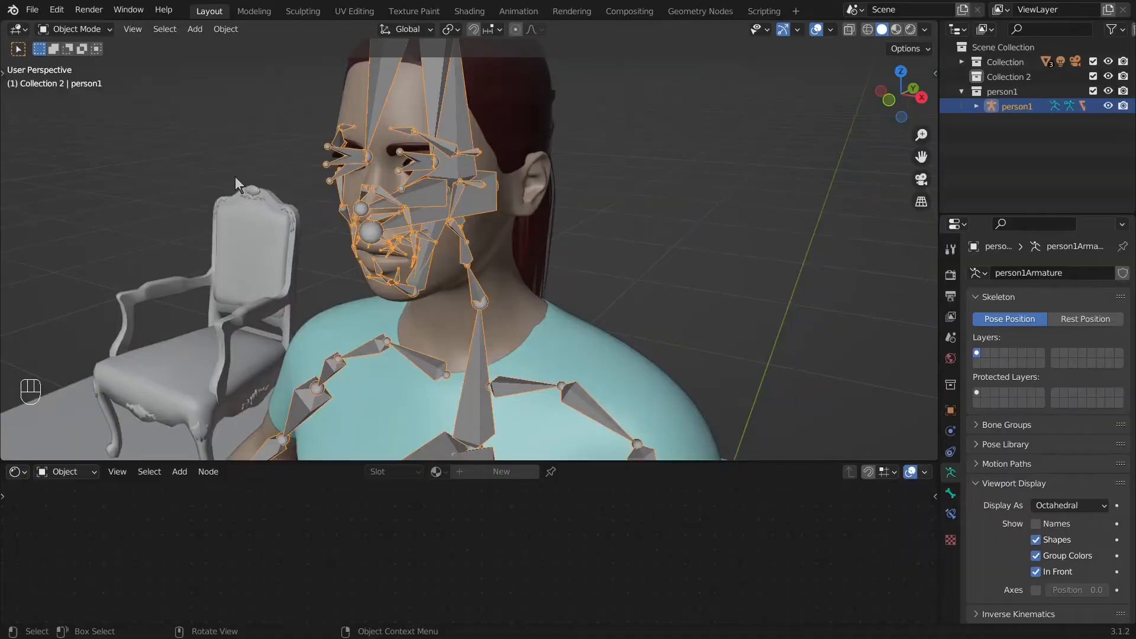
# Step: In Blender, open scene1.blend from the scene folder without saving the changes to sockets1.blend
pyautogui.click(25, 12)
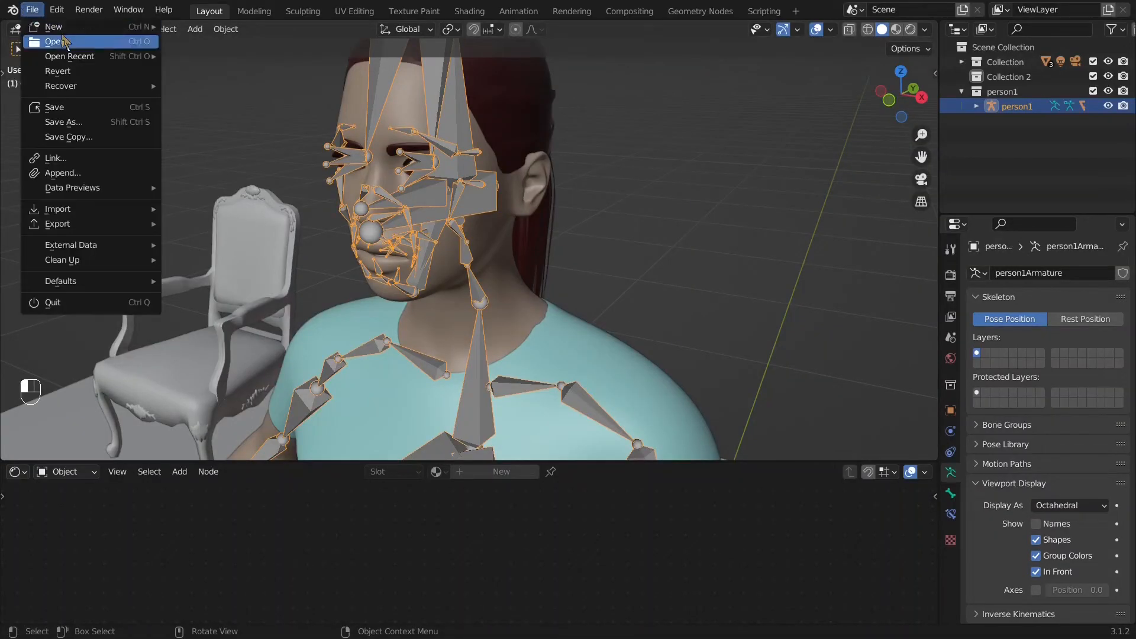
pyautogui.click(59, 41)
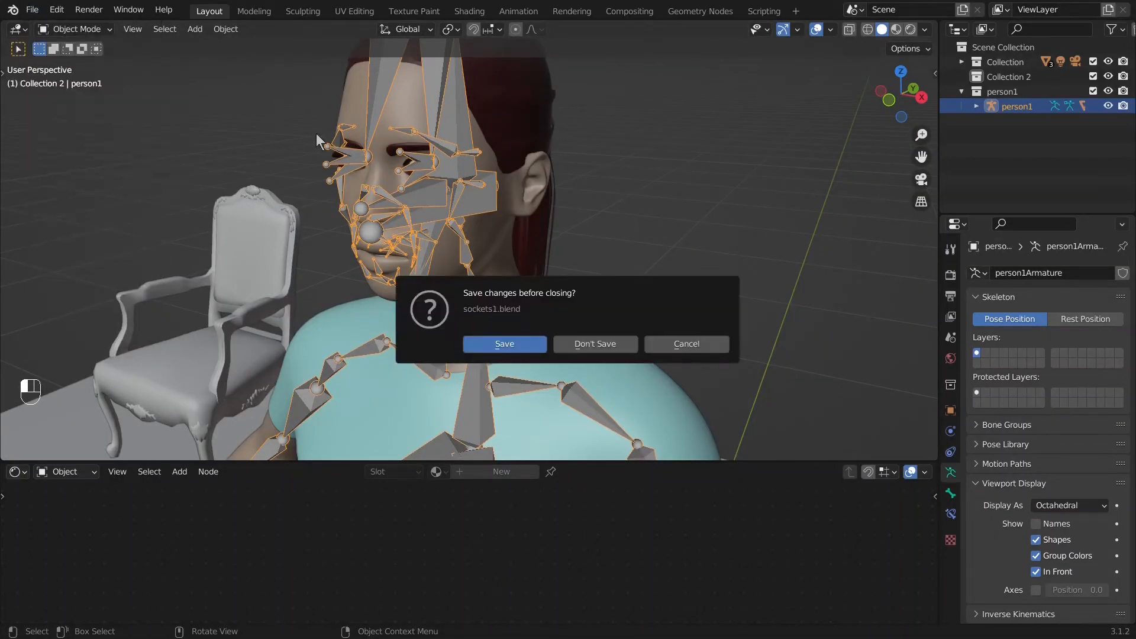
pyautogui.click(576, 347)
pyautogui.click(427, 190)
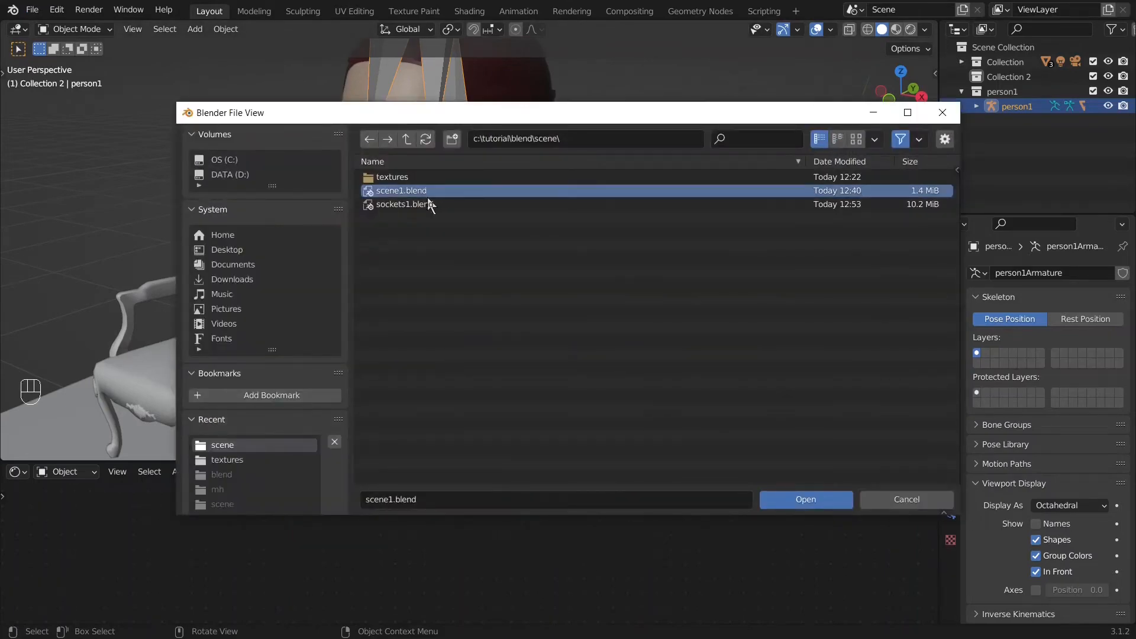
pyautogui.click(817, 499)
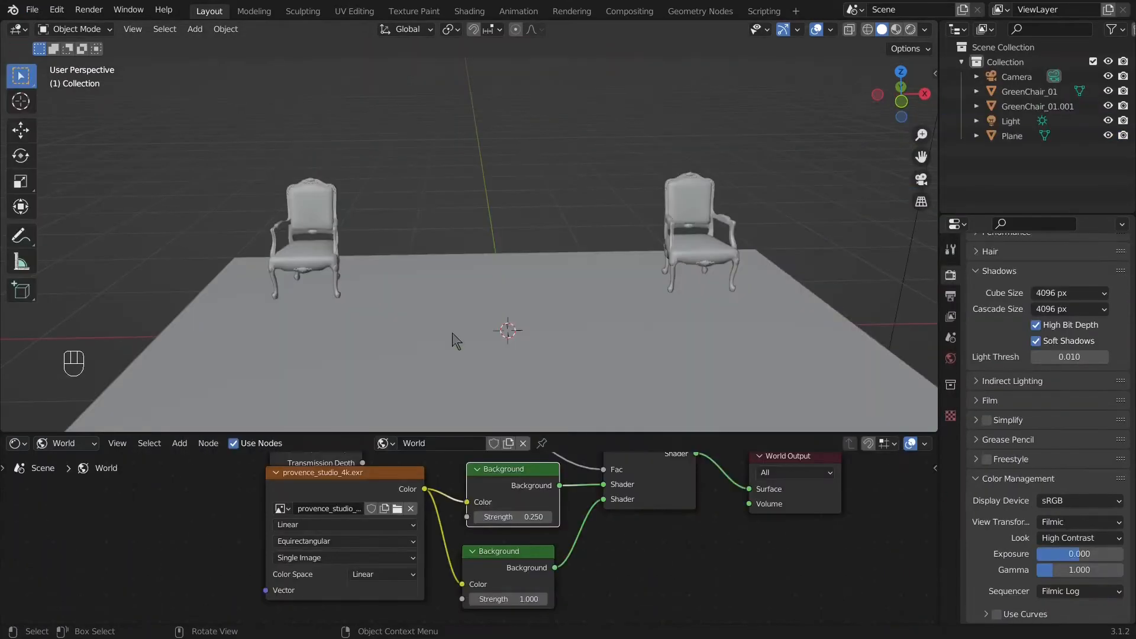
# Step: Add a new collection under the Scene Collection, make it active, and hide the original Collection in the viewport
pyautogui.rightClick(1015, 49)
pyautogui.click(1014, 52)
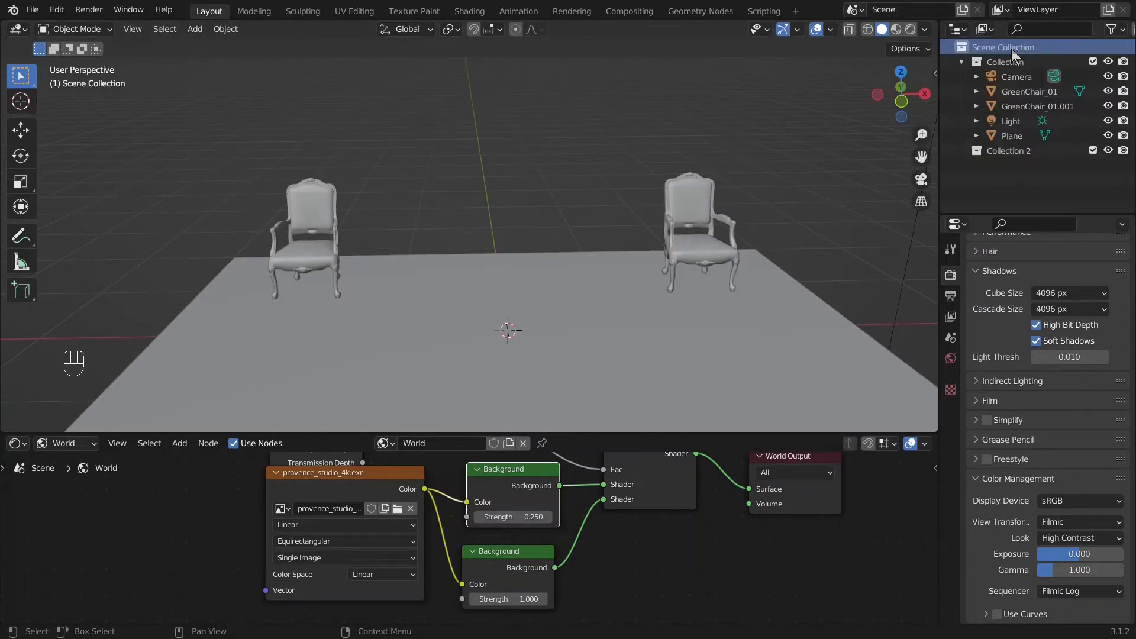
pyautogui.click(962, 61)
pyautogui.click(1024, 78)
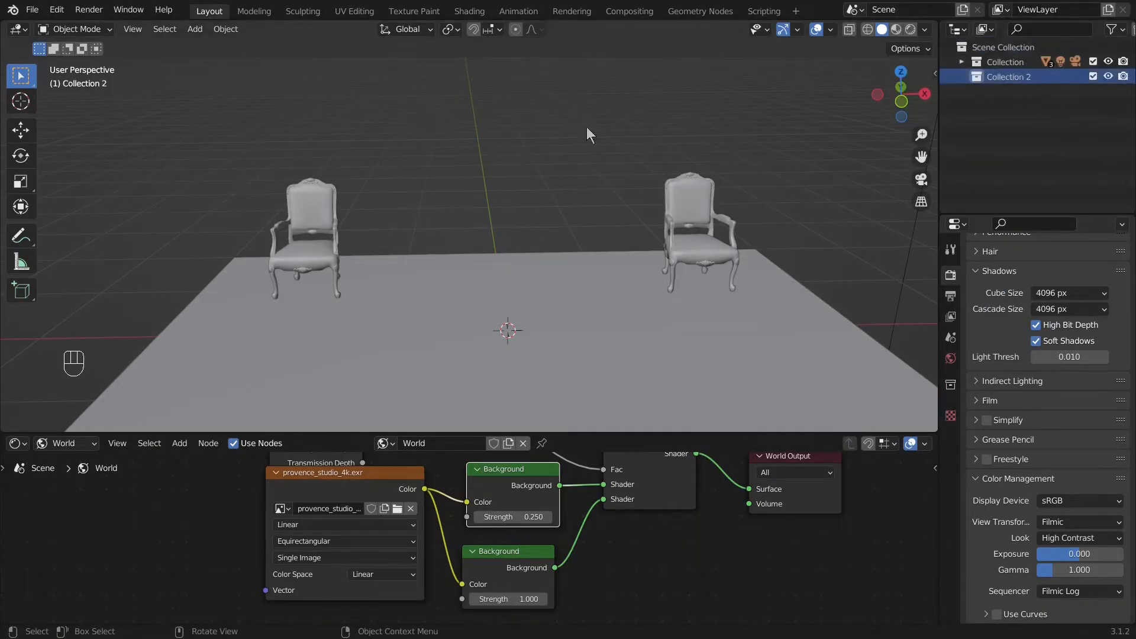
pyautogui.click(1108, 61)
# Step: Find the MakeHuman Exchange 2 (.mhx2) import add-on in the preferences by searching for mhx and enable it
pyautogui.click(50, 14)
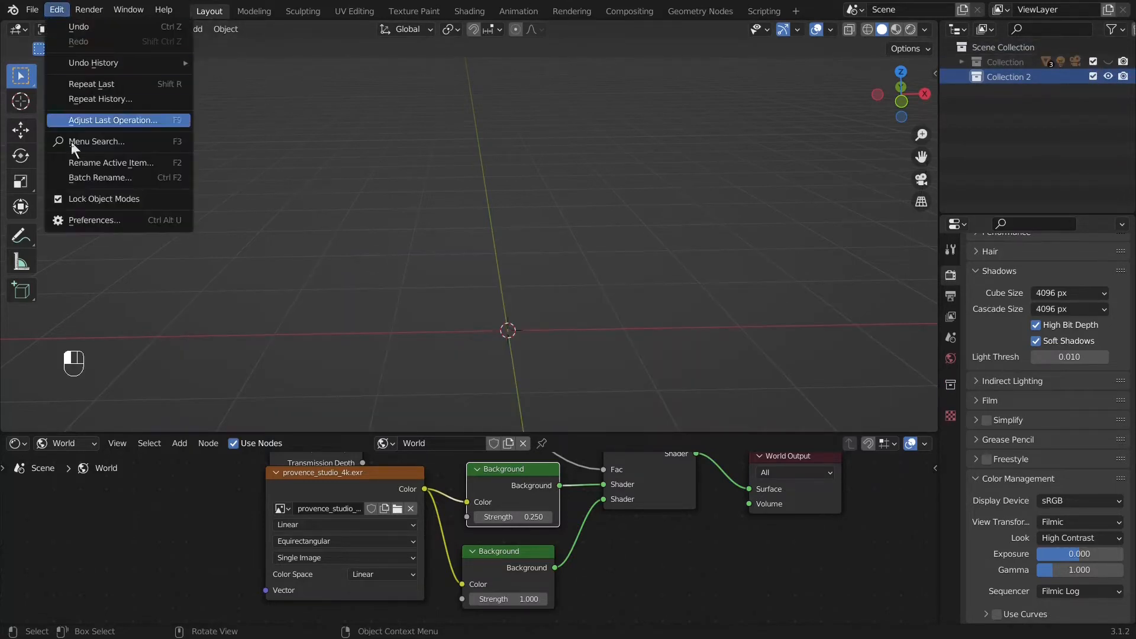
pyautogui.click(87, 219)
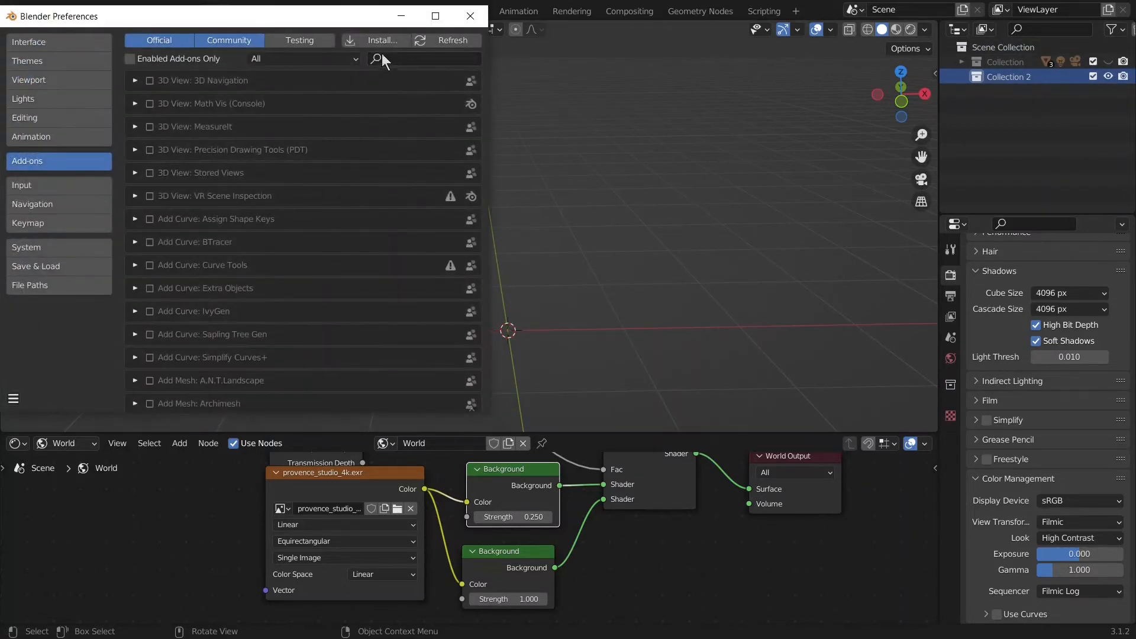
pyautogui.click(416, 58)
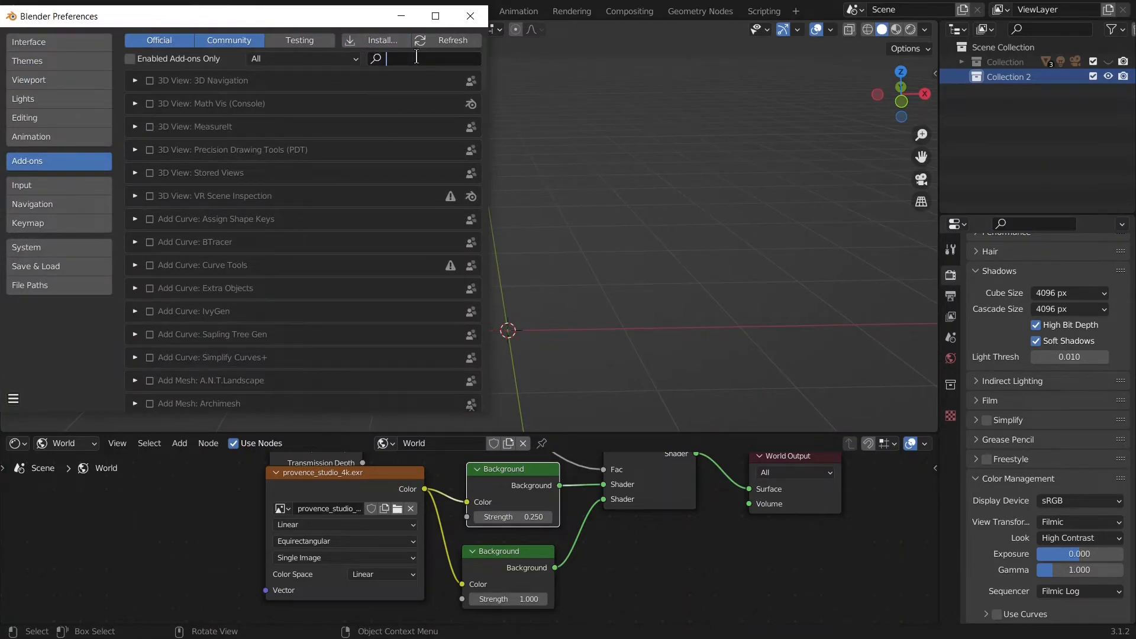
pyautogui.write('mhx')
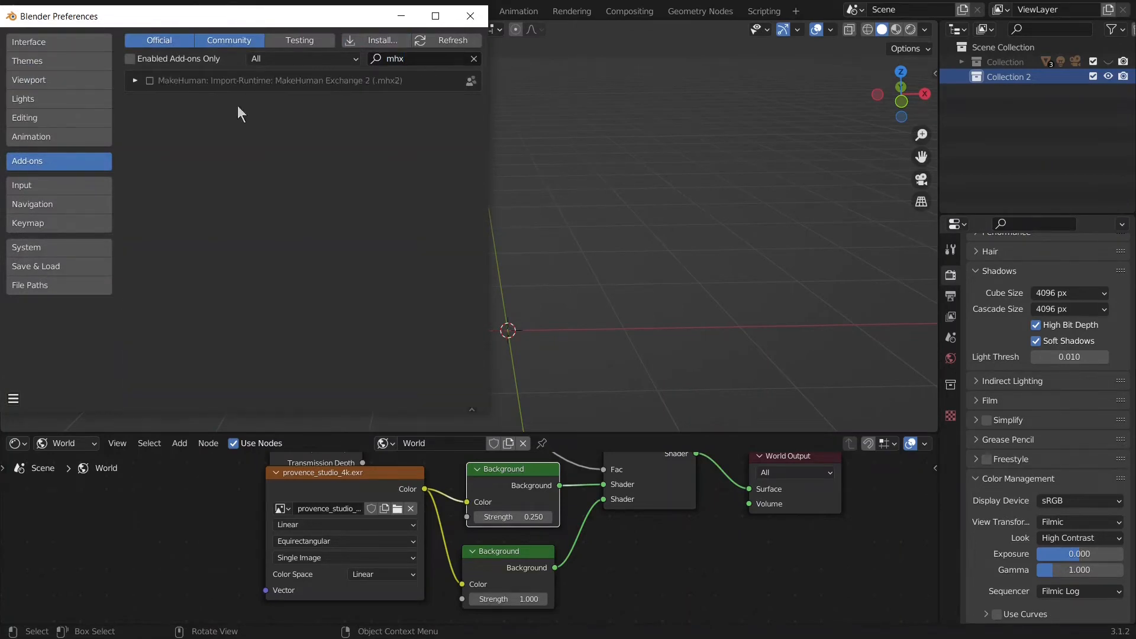
pyautogui.click(150, 82)
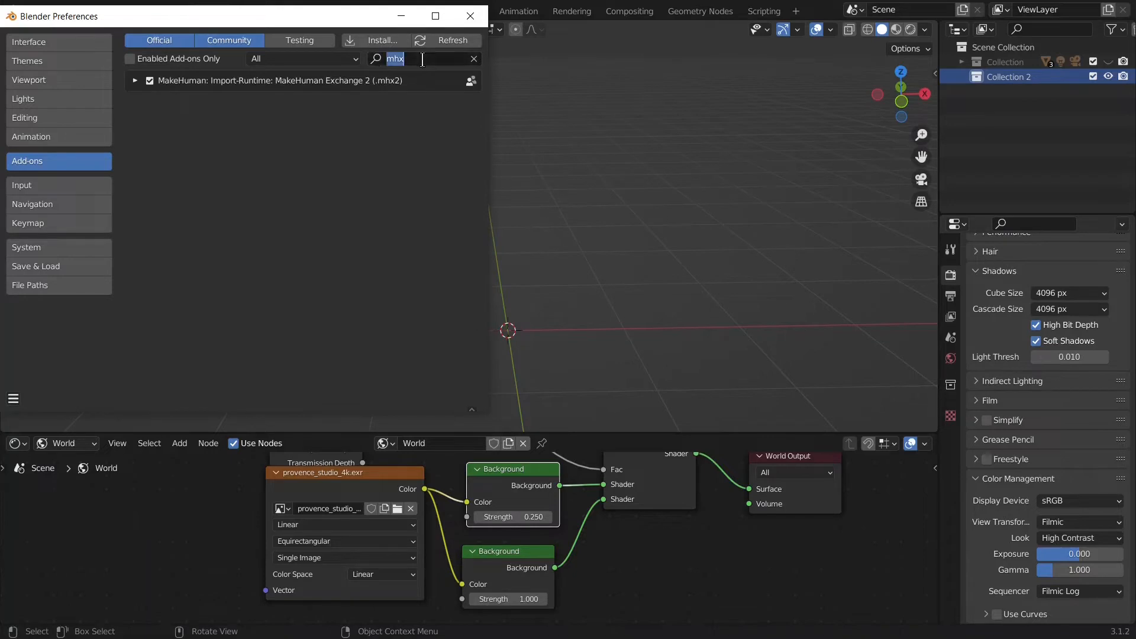
# Step: Search the add-ons for amh2 to locate the Automate MakeHuman 2 Blender add-on
pyautogui.write('amh2')
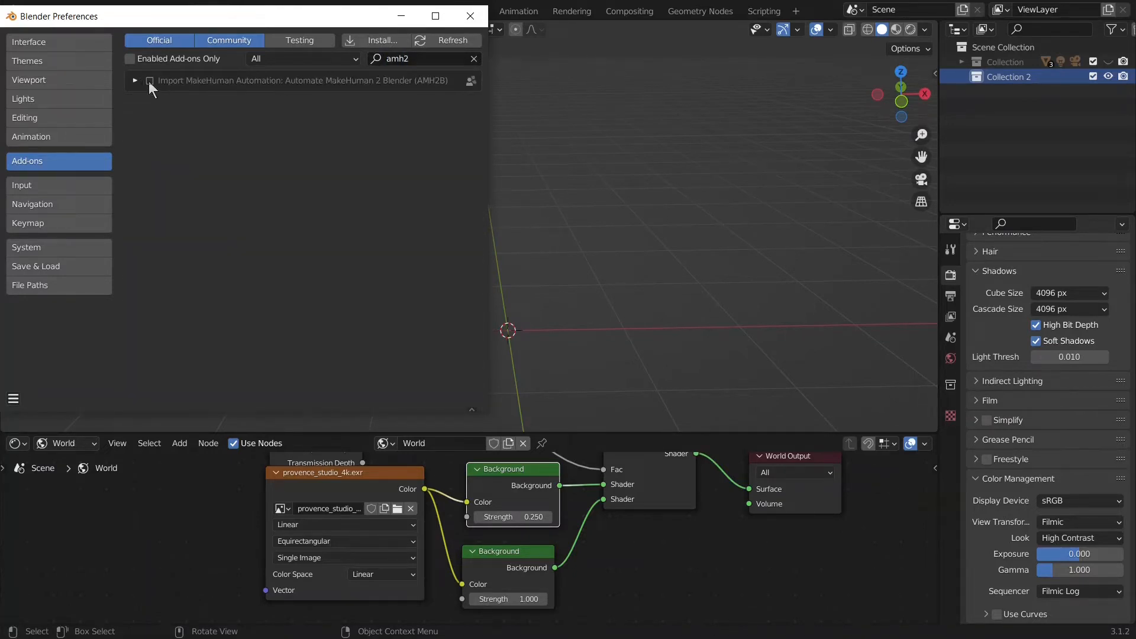
# Step: Enable the Import MakeHuman Automation (AMH2B) add-on and close the preferences
pyautogui.click(149, 81)
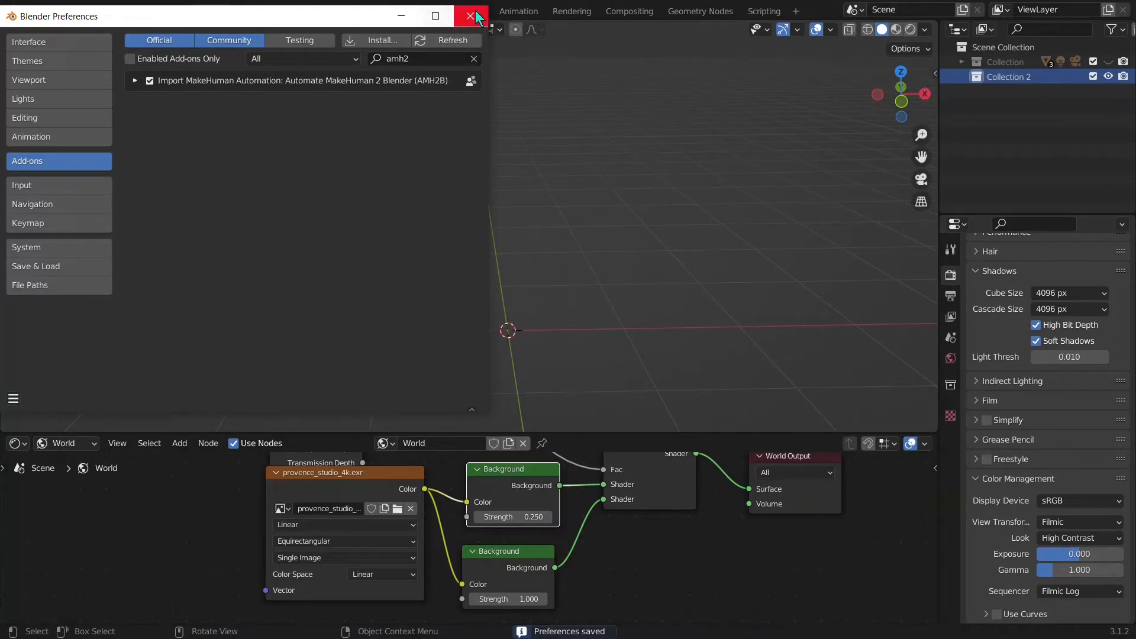
pyautogui.click(481, 20)
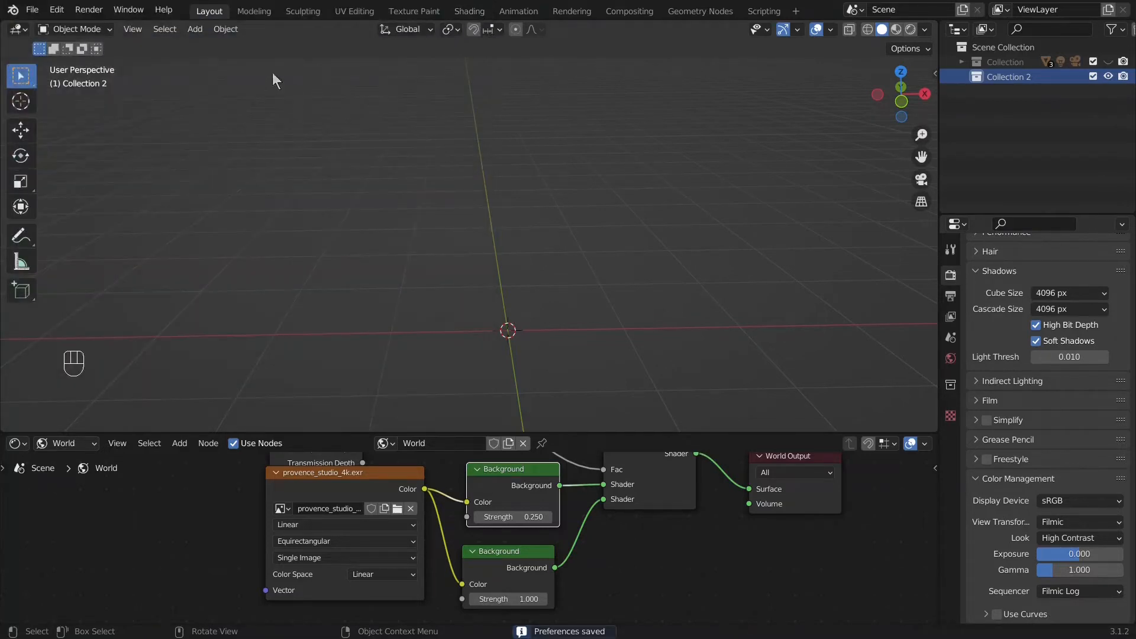
pyautogui.click(32, 9)
# Step: Start an MHX2 import from the MHX2 Runtime add-on and select the file person1.mhx2 in c:\tutorial\mh
pyautogui.moveTo(76, 213)
pyautogui.press('n')
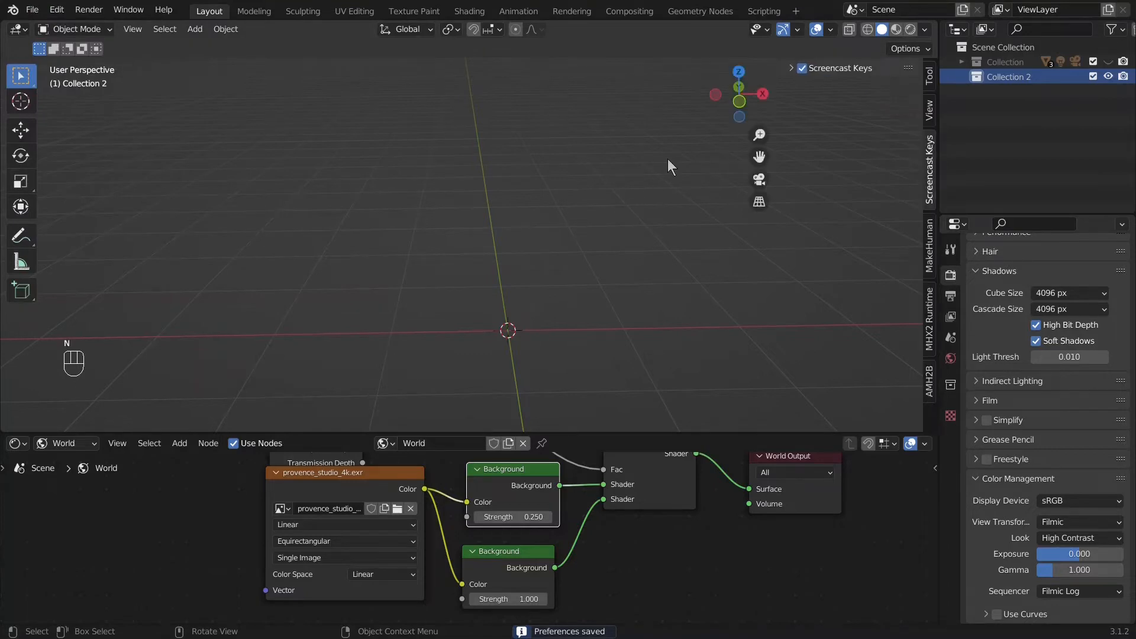
pyautogui.click(927, 320)
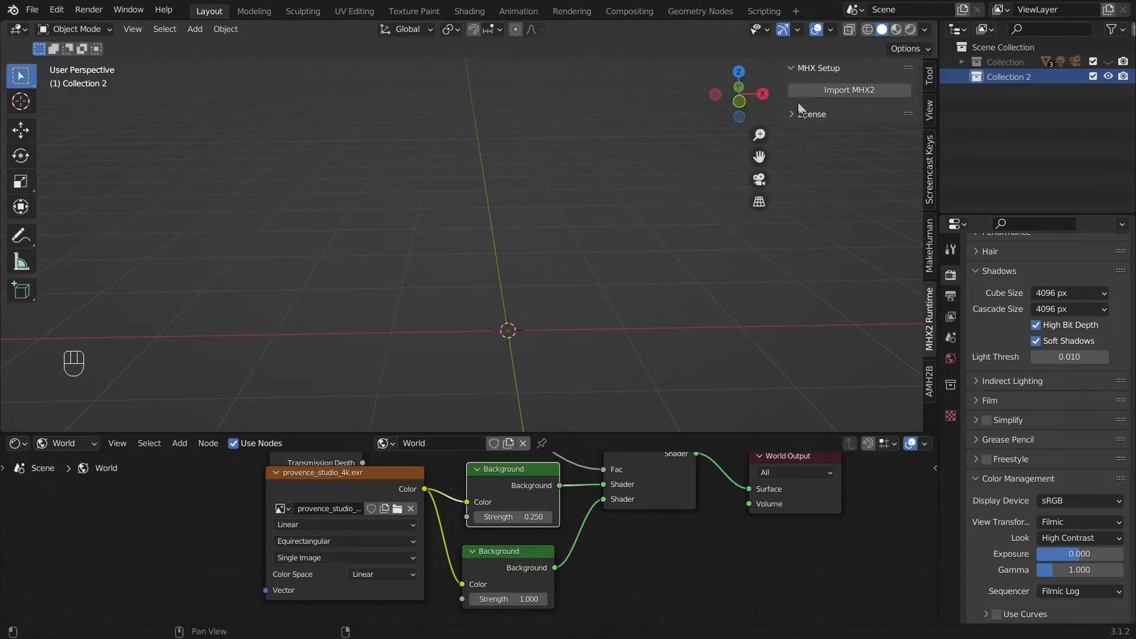
pyautogui.click(858, 89)
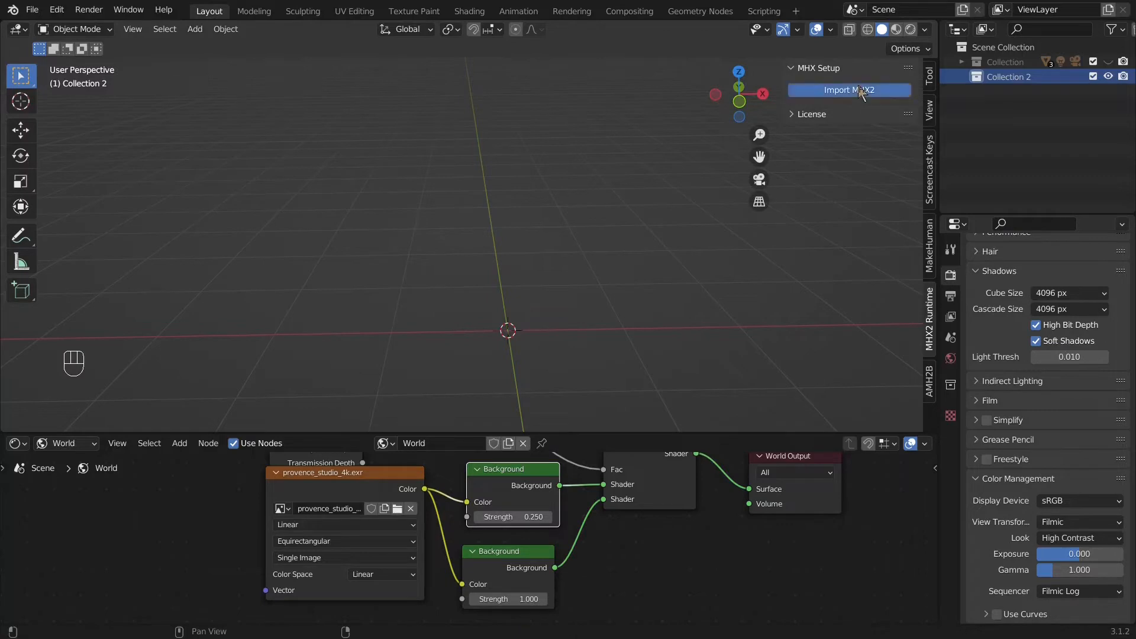
pyautogui.doubleClick(425, 219)
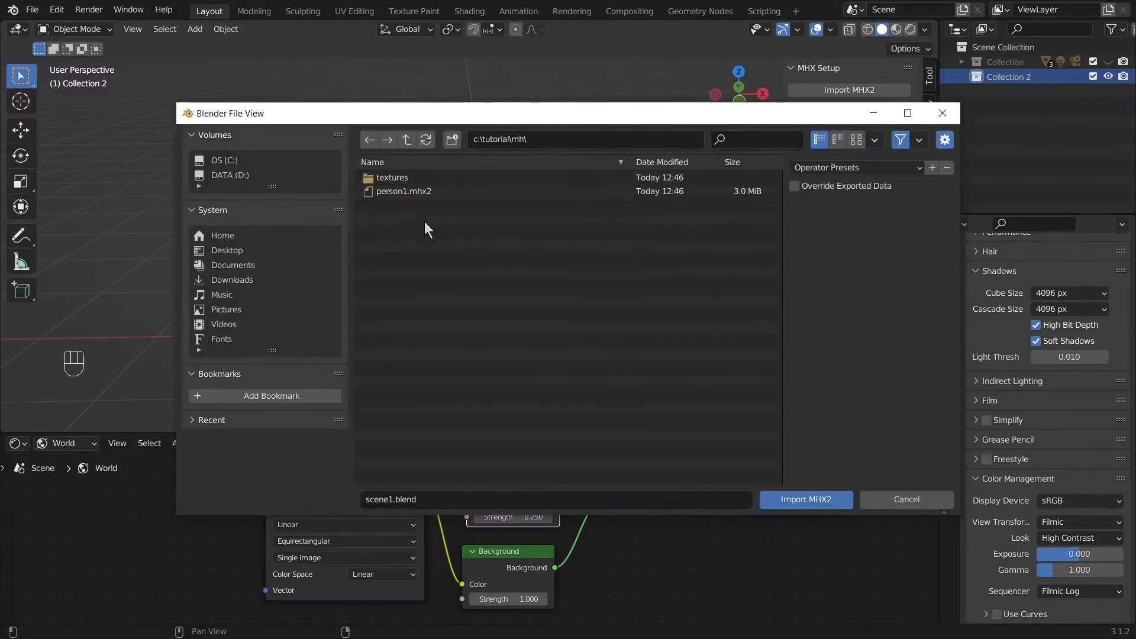
pyautogui.click(427, 191)
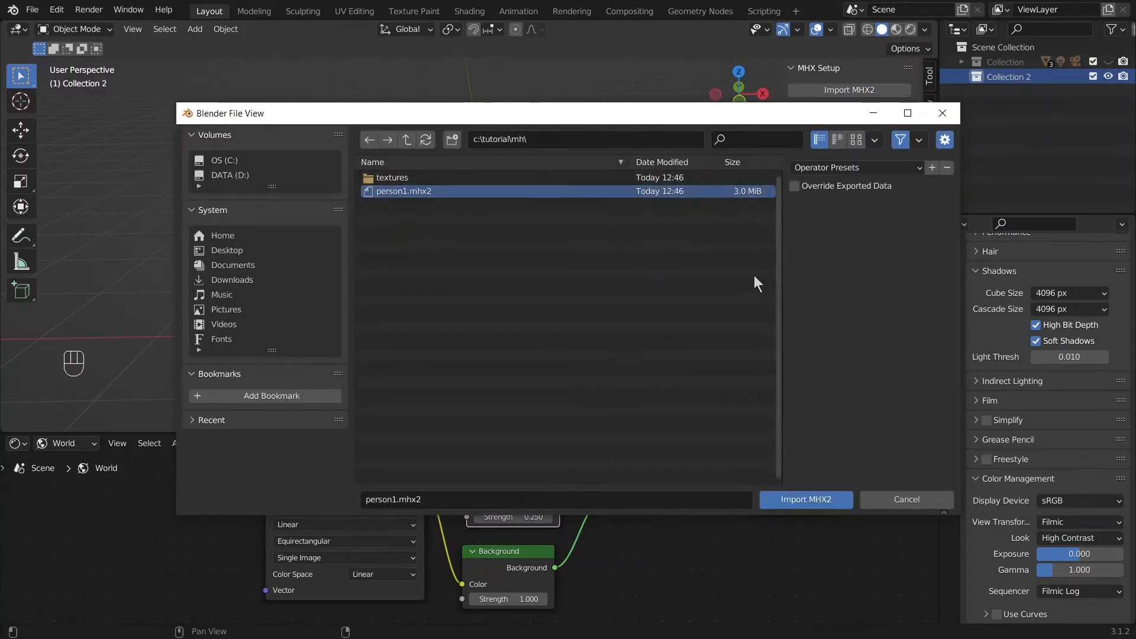
# Step: Override the exported data for the import with human type Proxy, rig type MHX, and Face Shapes and Face Panel enabled
pyautogui.click(793, 187)
pyautogui.click(908, 113)
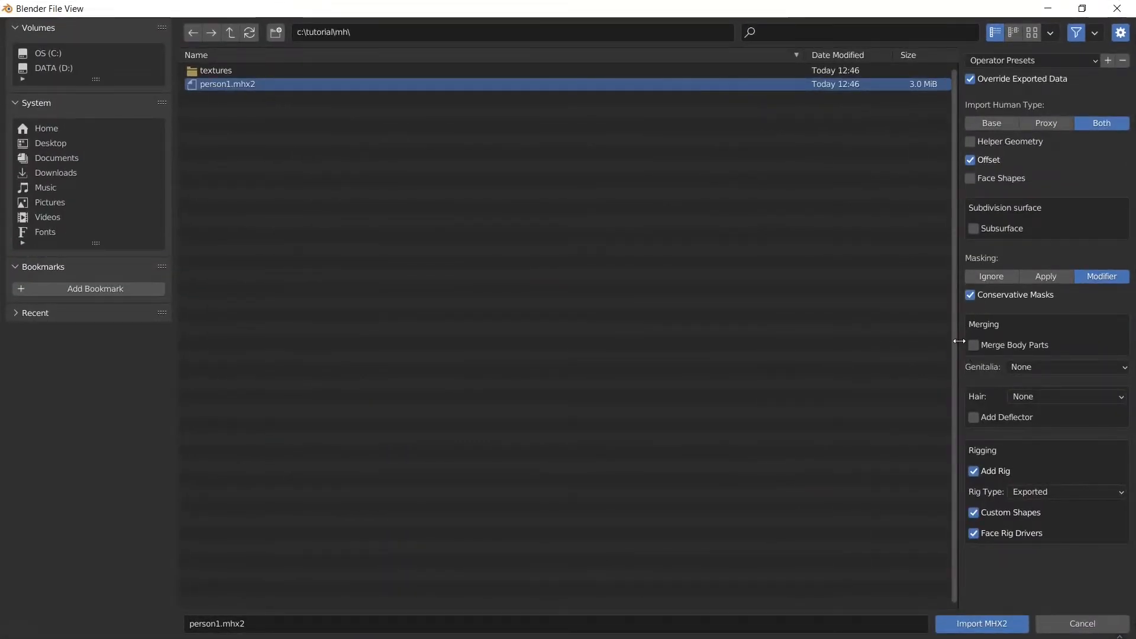
pyautogui.moveTo(958, 340); pyautogui.dragTo(829, 331)
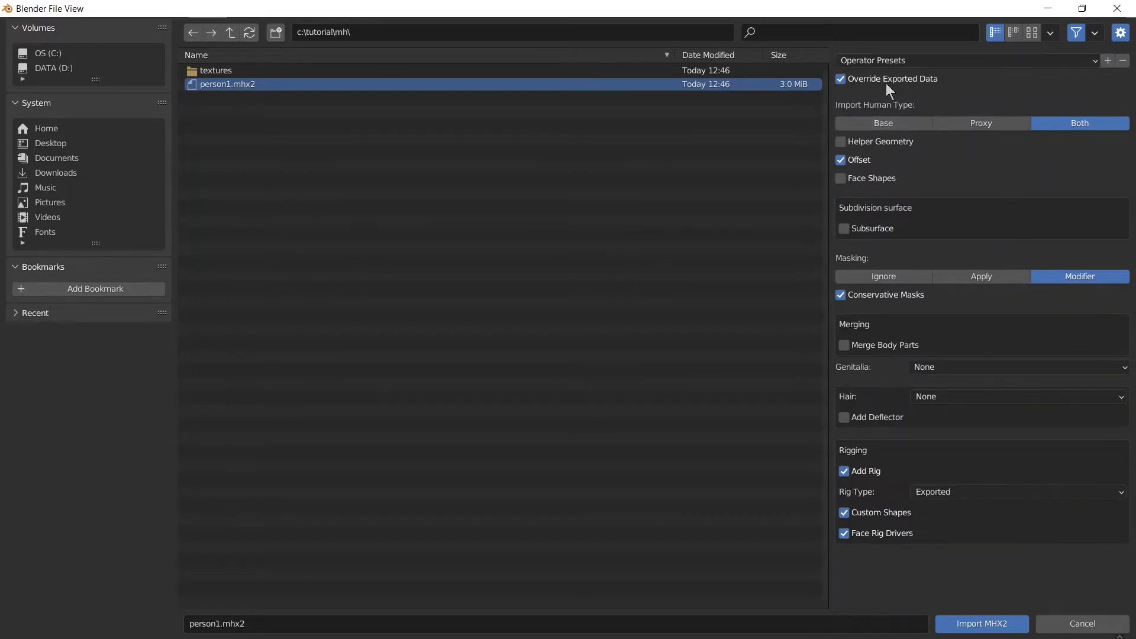
pyautogui.click(1000, 120)
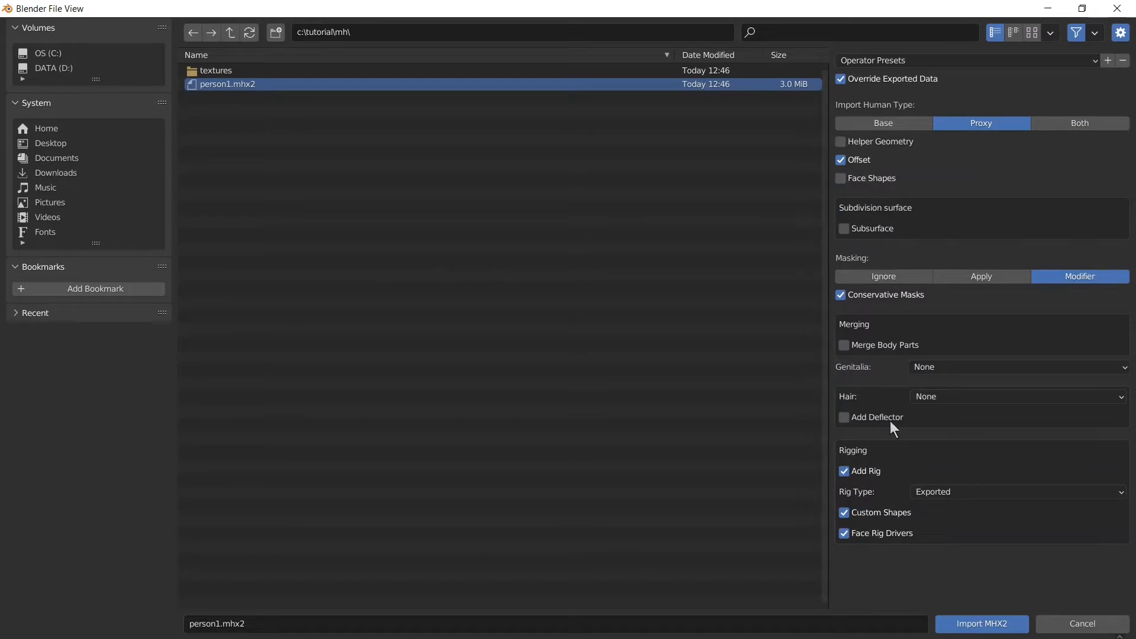
pyautogui.click(946, 493)
pyautogui.click(948, 431)
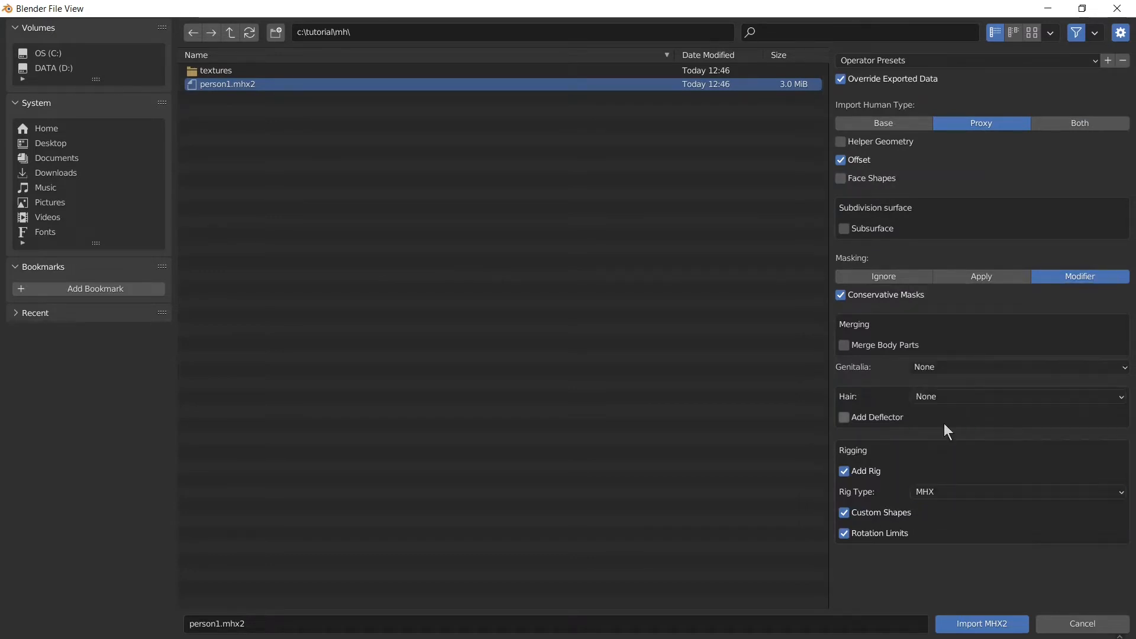
pyautogui.click(871, 180)
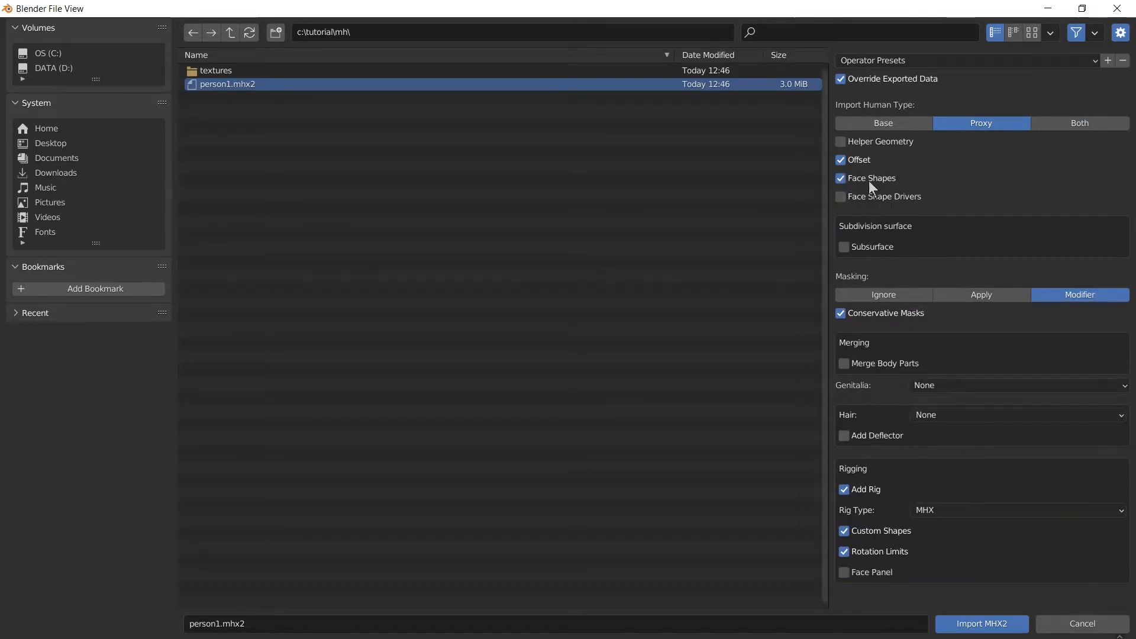
pyautogui.click(878, 573)
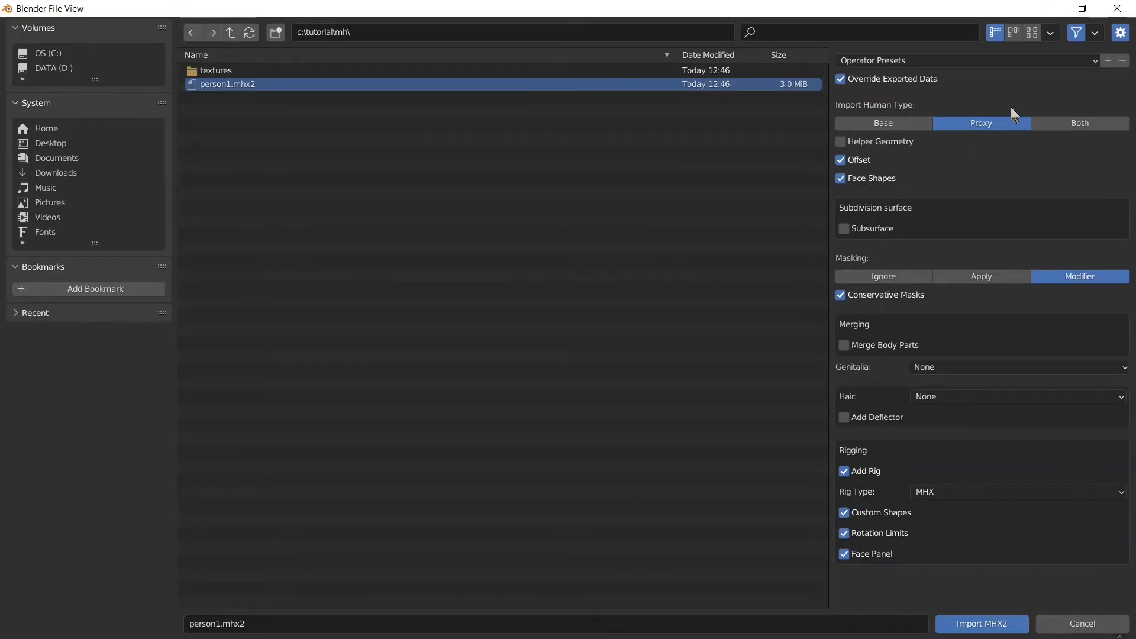
# Step: Save the import options as an operator preset named mhx_face and import the character
pyautogui.click(1110, 59)
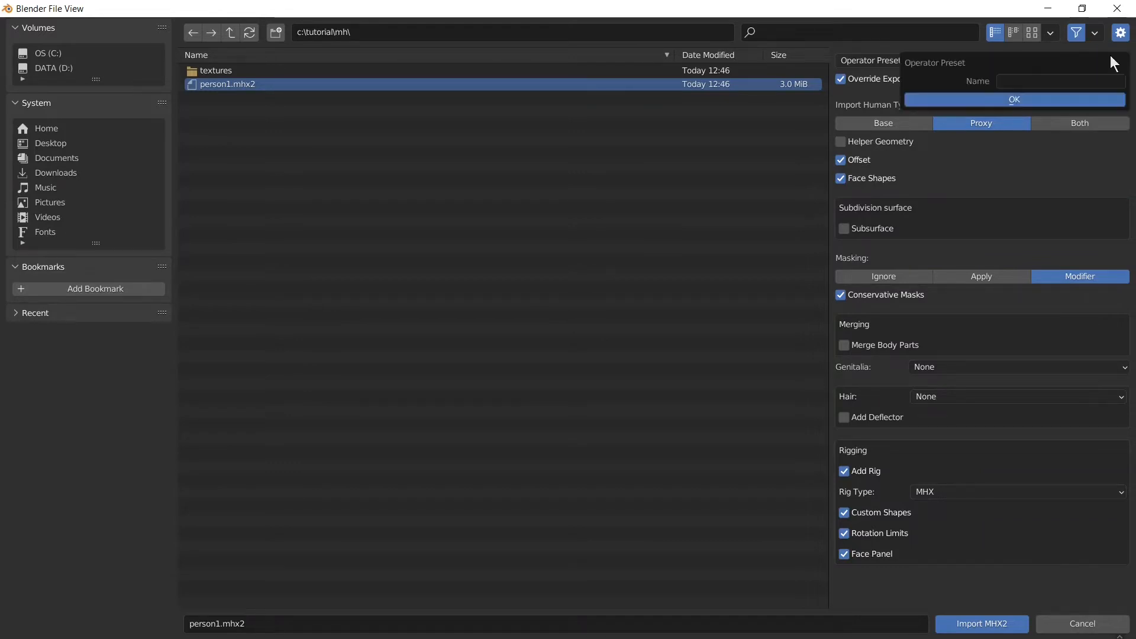
pyautogui.click(1046, 81)
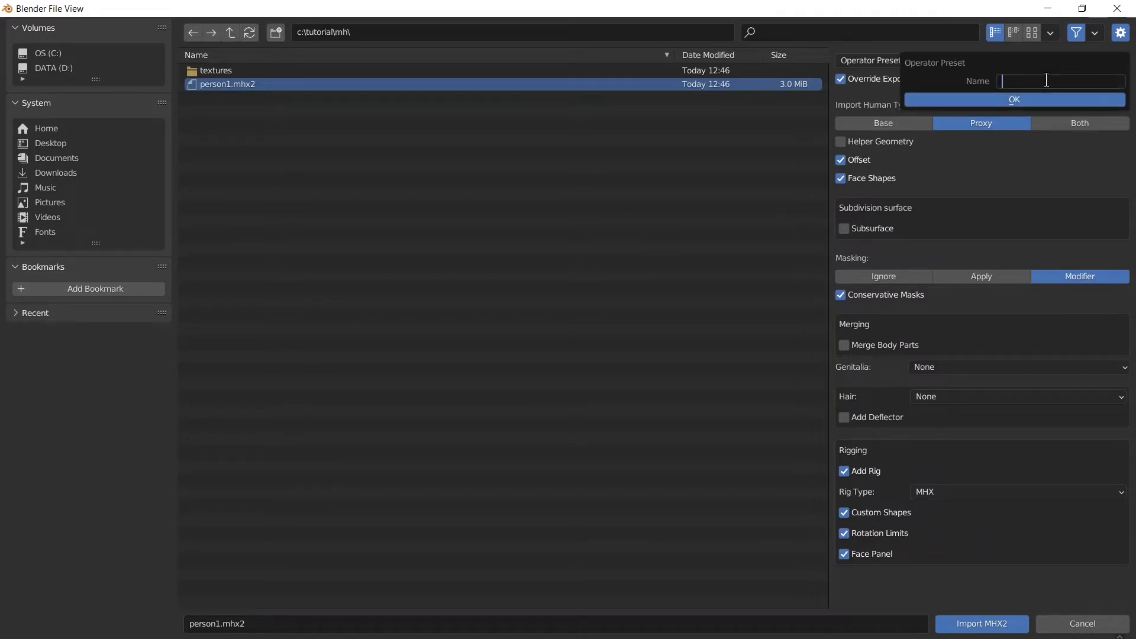
pyautogui.write('mhx_face')
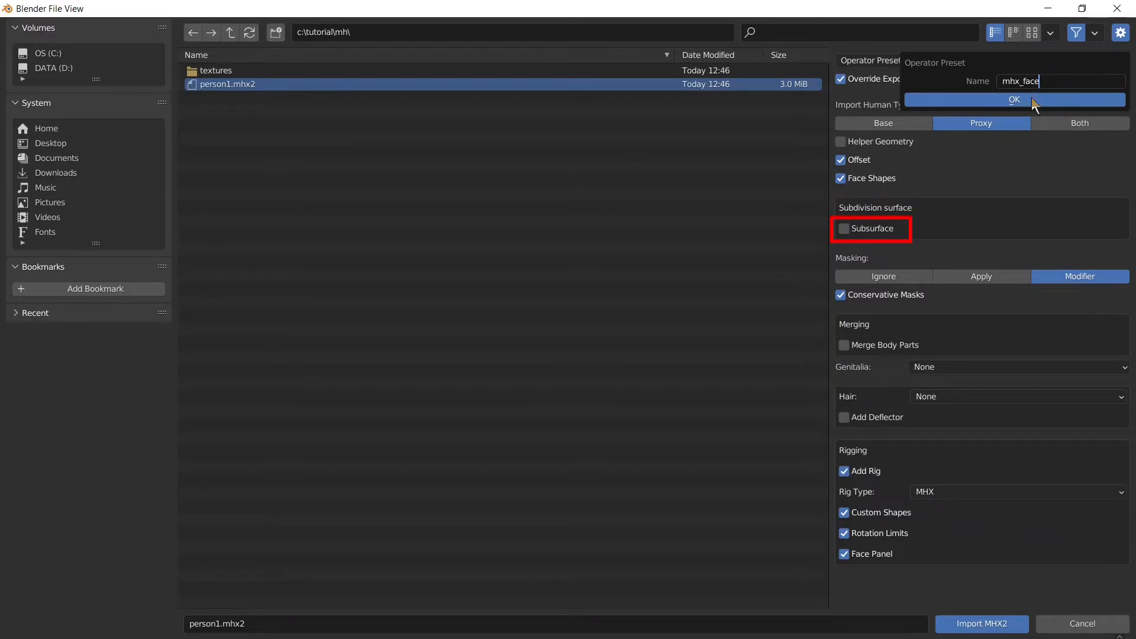
pyautogui.click(1032, 101)
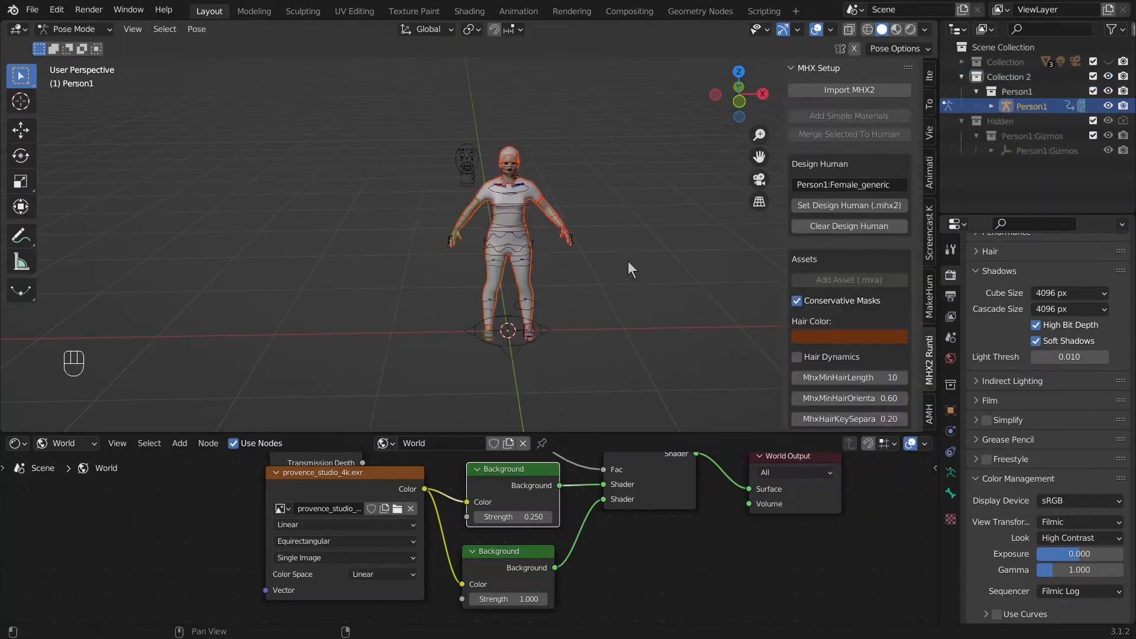
# Step: Switch the imported Person1 rig from Pose Mode to Object Mode and frame the figure in the viewport
pyautogui.press('ctrl')
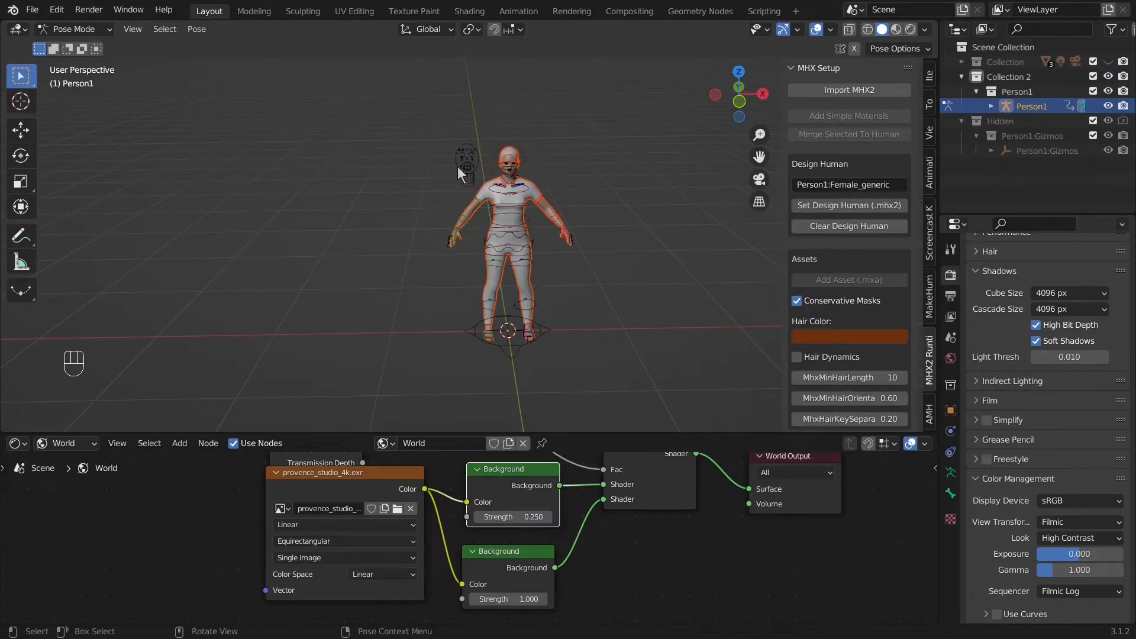
pyautogui.hotkey('ctrl', 'Tab')
pyautogui.scroll(3, 475, 184)
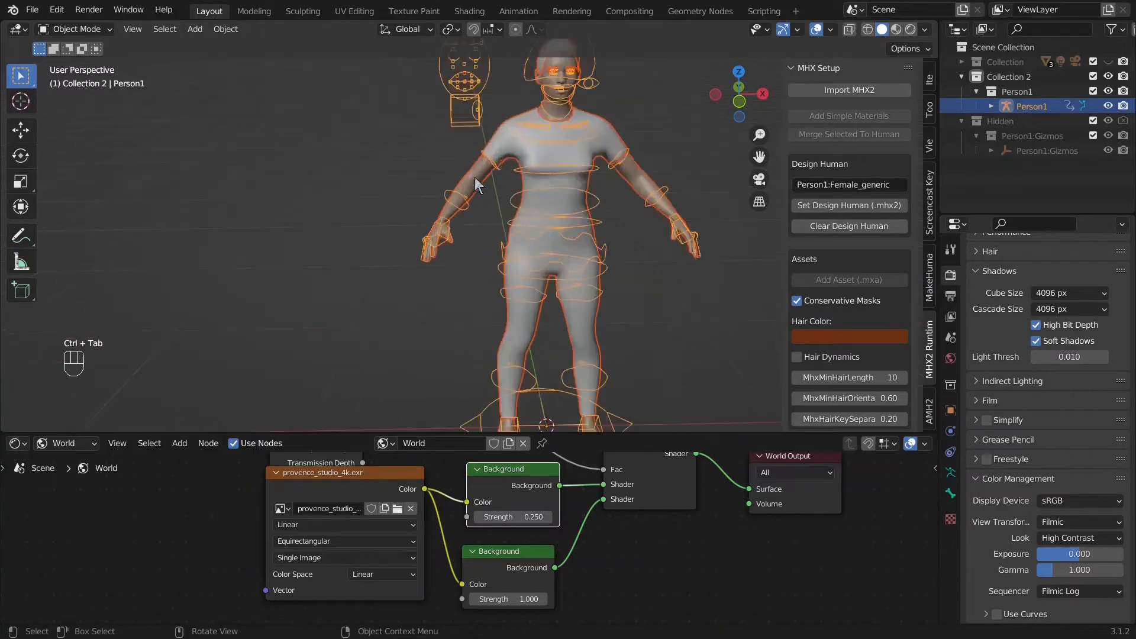
pyautogui.scroll(3, 476, 176)
pyautogui.keyDown('shift'); pyautogui.moveTo(513, 112); pyautogui.dragTo(435, 253, button='middle'); pyautogui.keyUp('shift')
pyautogui.scroll(-5, 435, 266)
pyautogui.press('KP_Decimal')
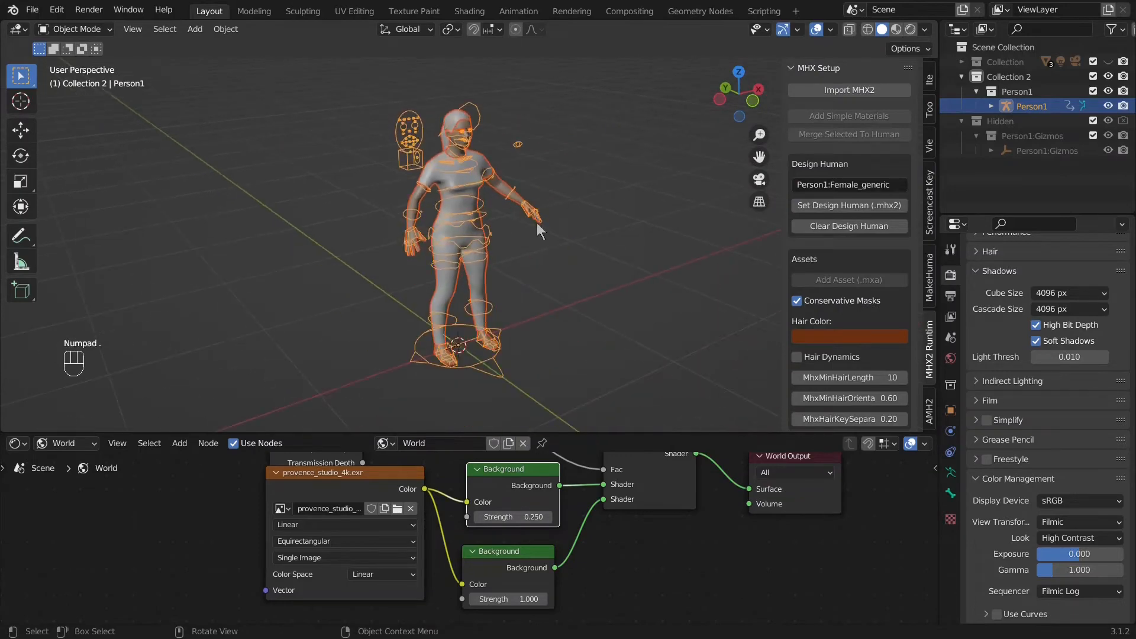
pyautogui.moveTo(533, 203); pyautogui.dragTo(502, 204, button='middle')
# Step: Set the viewport shading to Rendered and deselect all objects
pyautogui.press('z')
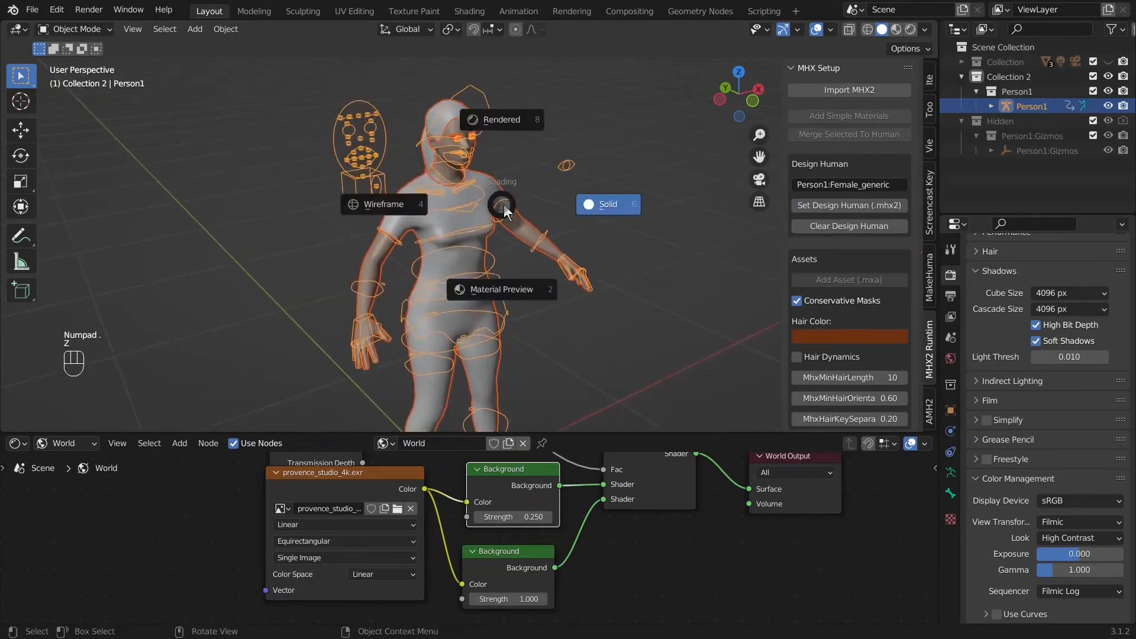
pyautogui.click(502, 121)
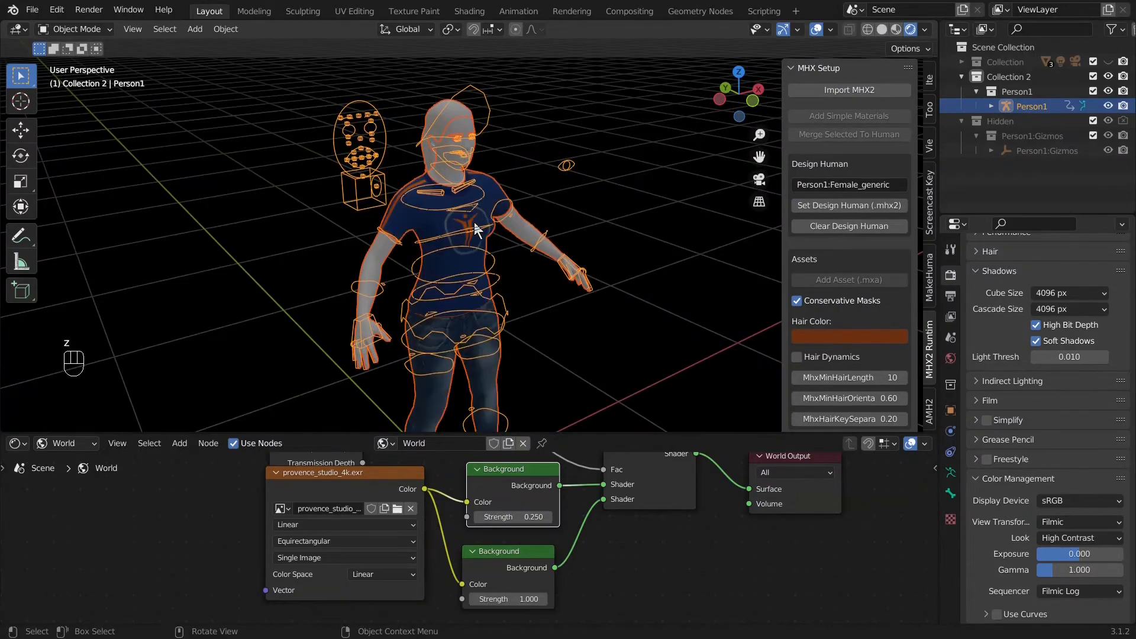
pyautogui.press('a')
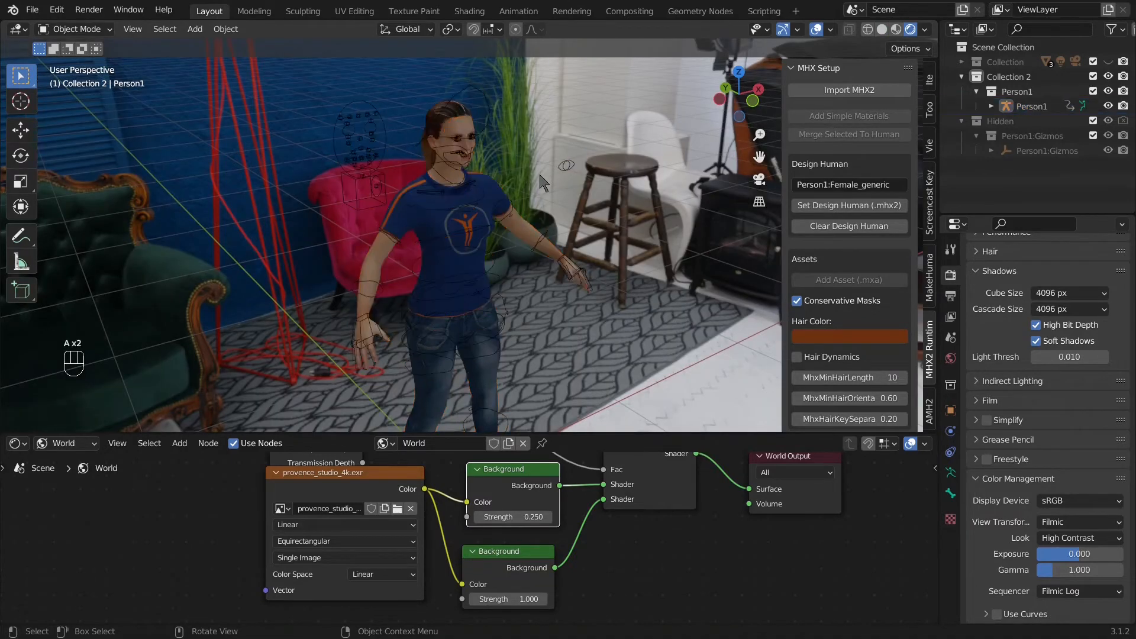
# Step: Make the first Collection visible in the viewport and collapse the Hidden collection in the outliner
pyautogui.scroll(4, 478, 187)
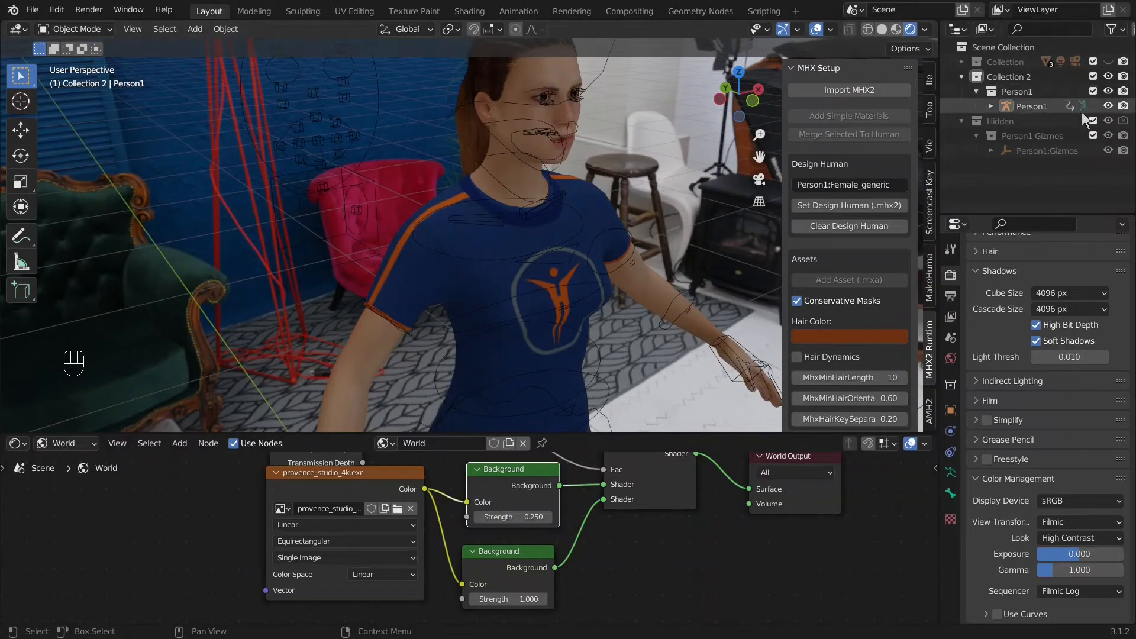
pyautogui.click(1108, 62)
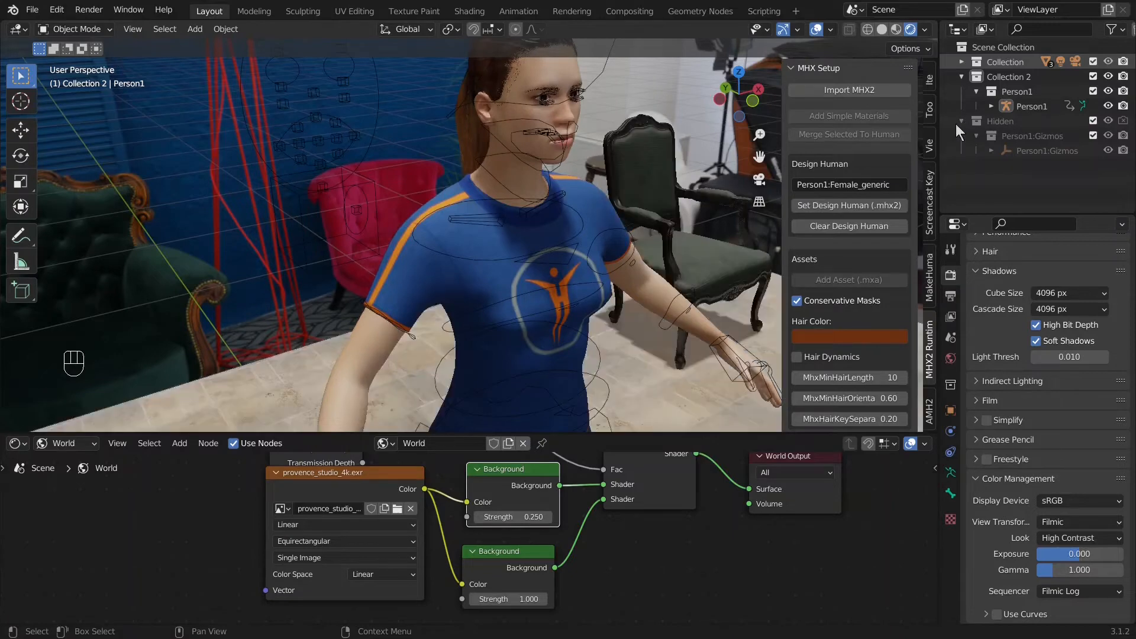
pyautogui.click(961, 121)
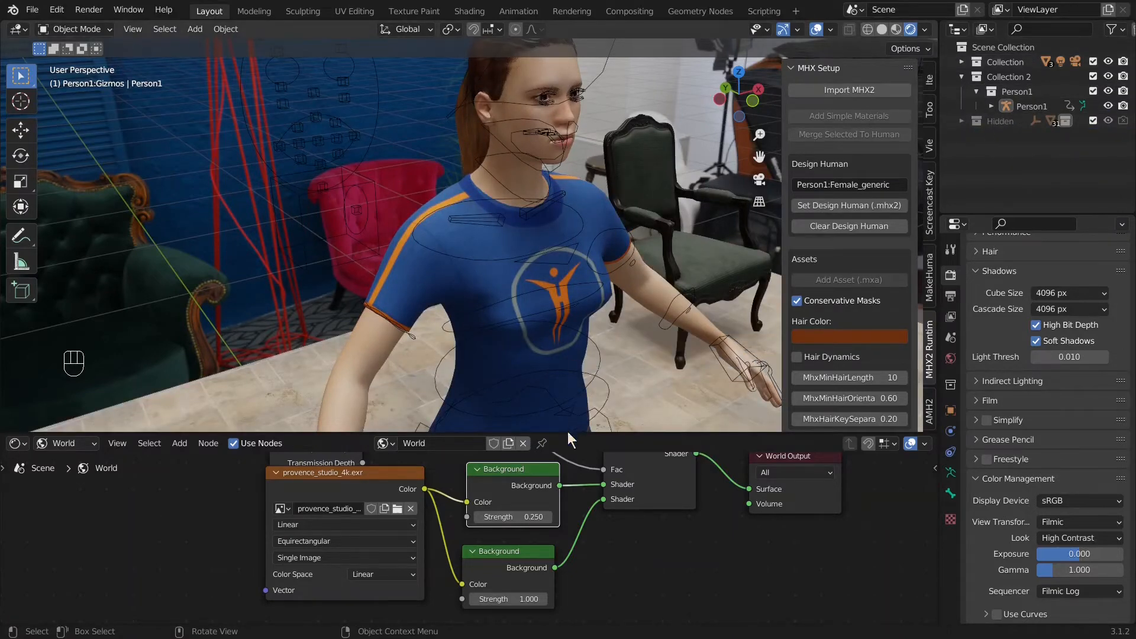
# Step: Enlarge the 3D viewport and hide its sidebar to examine the character from the feet up to the head
pyautogui.moveTo(567, 435); pyautogui.dragTo(567, 586)
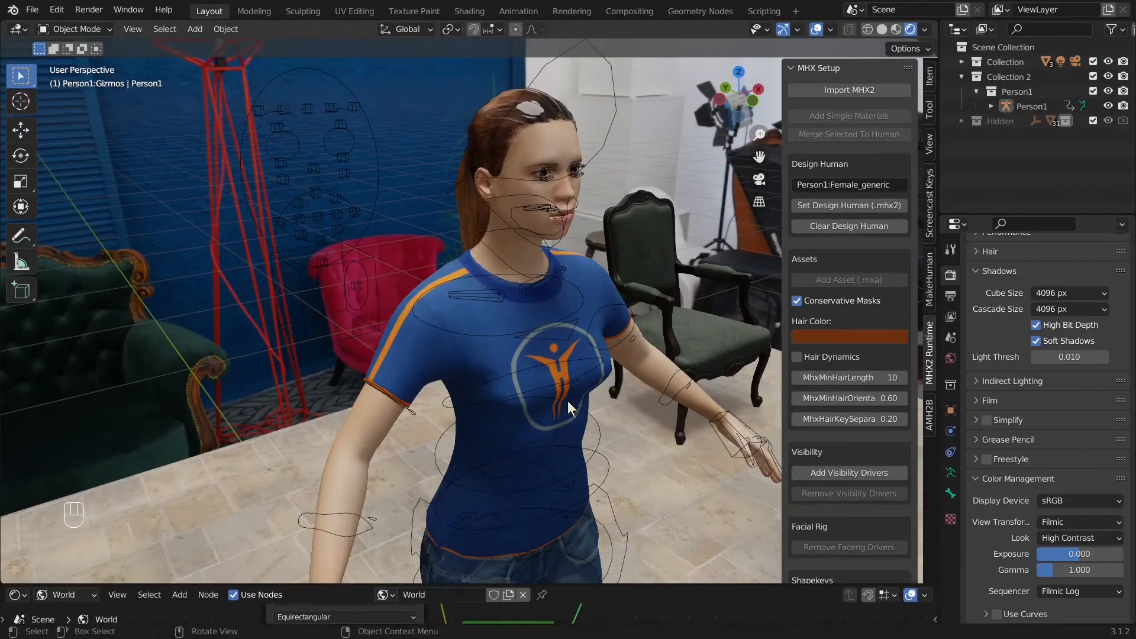
pyautogui.press('n')
pyautogui.moveTo(557, 315); pyautogui.dragTo(573, 492, button='middle')
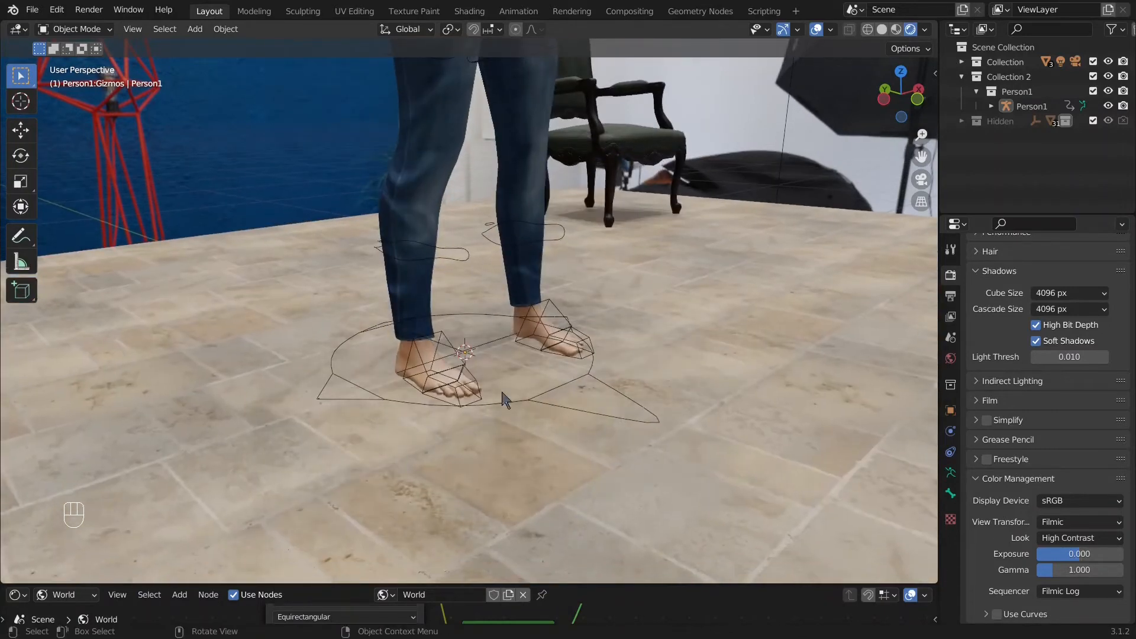
pyautogui.keyDown('shift'); pyautogui.moveTo(499, 396); pyautogui.dragTo(501, 353, button='middle'); pyautogui.keyUp('shift')
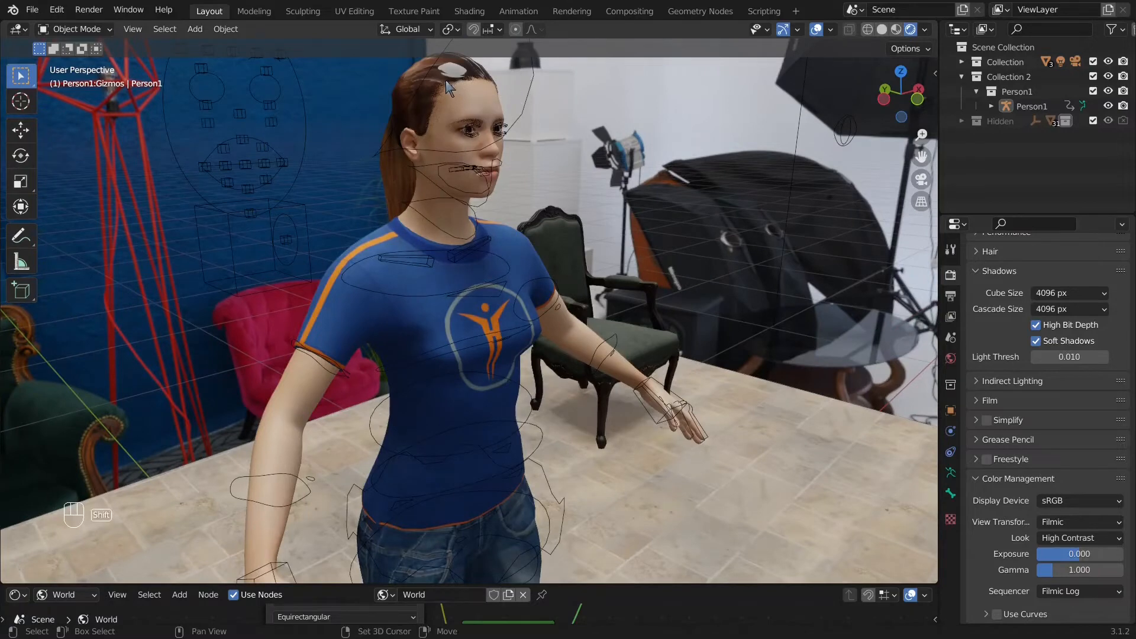
pyautogui.scroll(8, 450, 89)
pyautogui.scroll(-6, 487, 144)
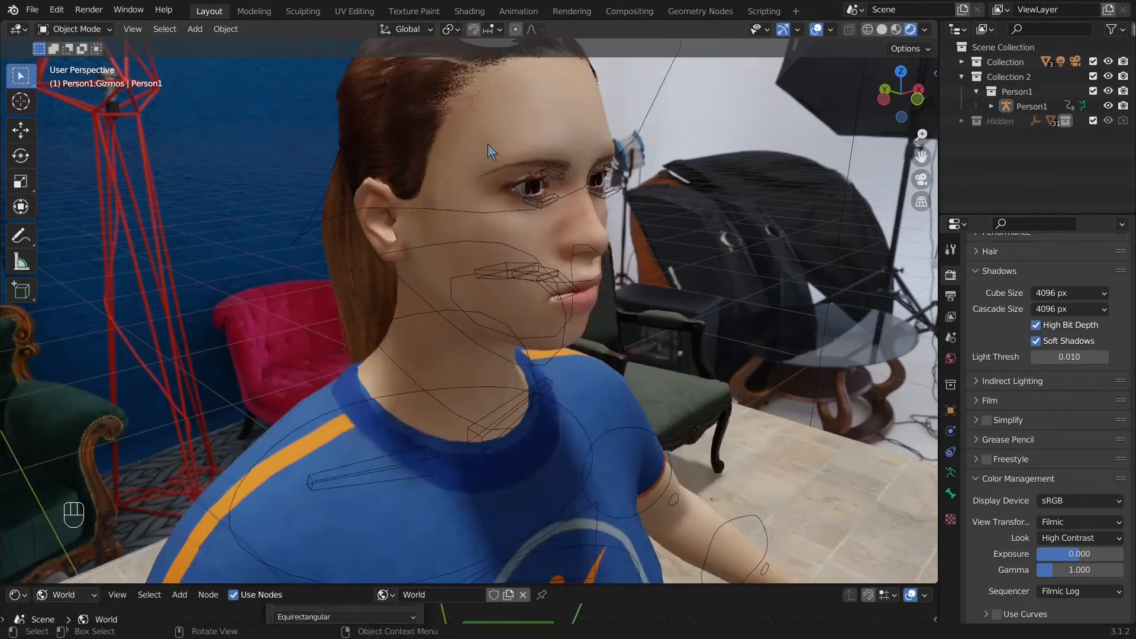
# Step: Select the ponytail hair and show its object material in an enlarged shader editor
pyautogui.click(473, 199)
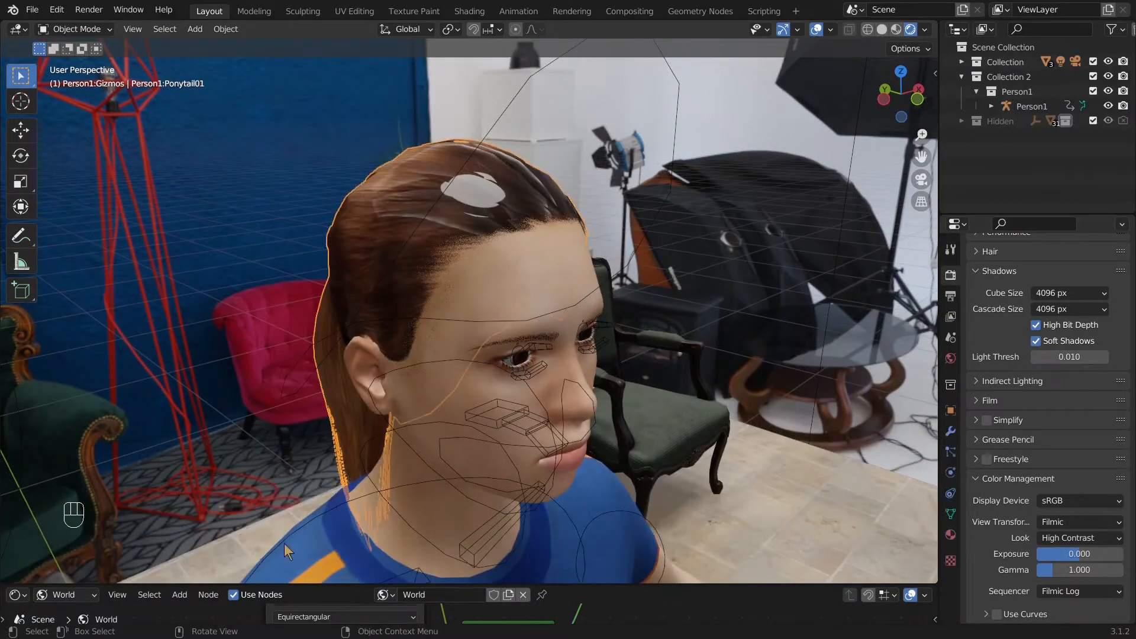
pyautogui.moveTo(283, 582); pyautogui.dragTo(284, 352)
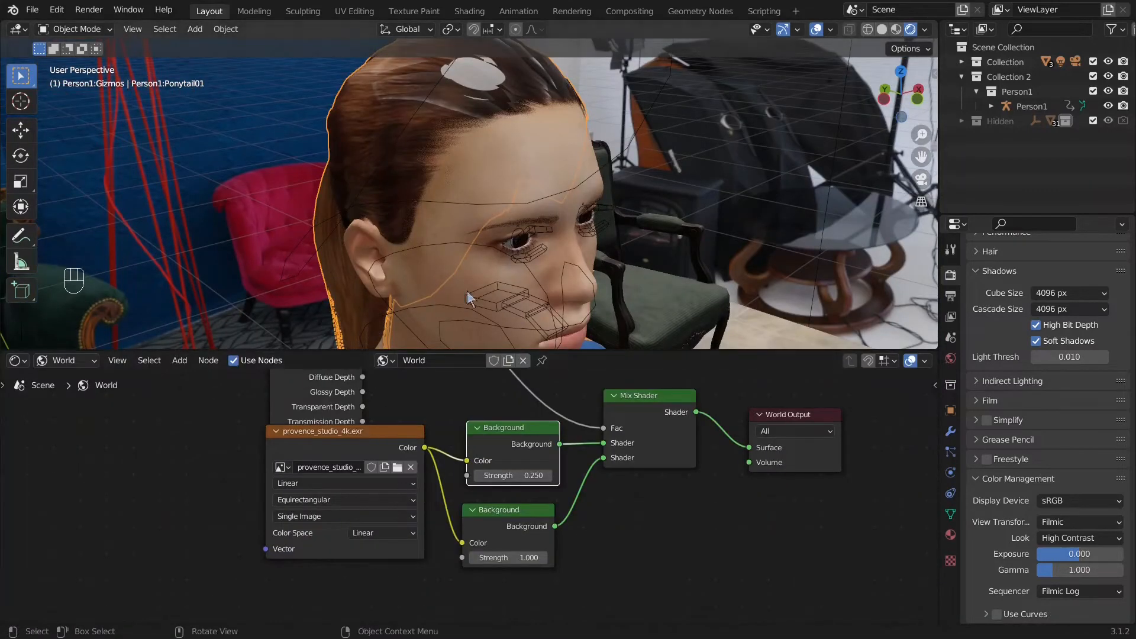
pyautogui.click(67, 361)
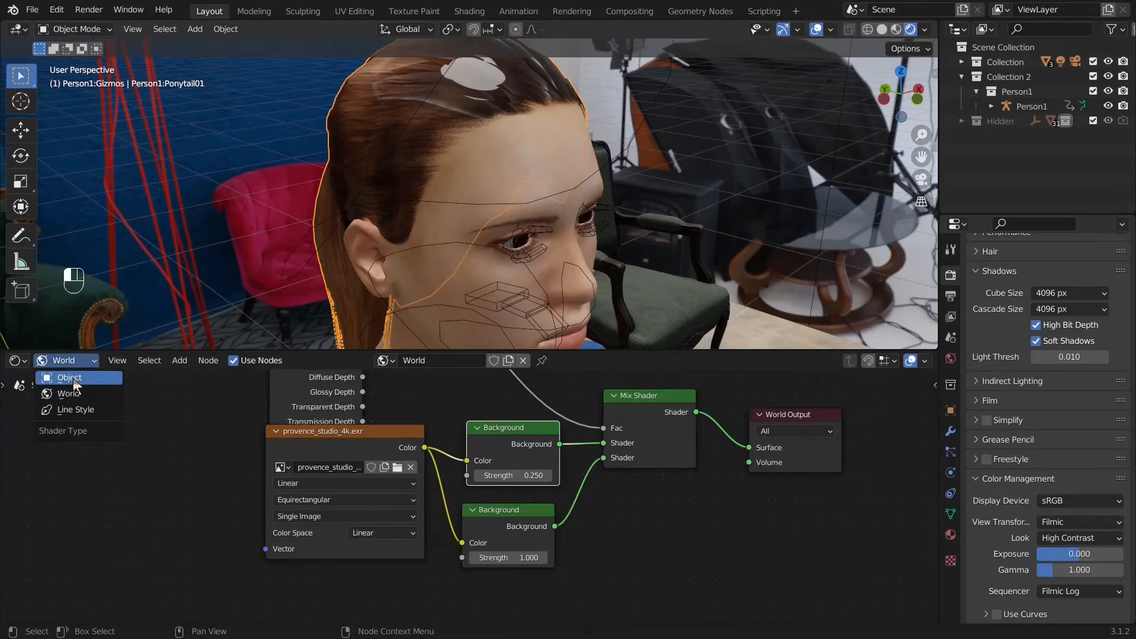
pyautogui.click(66, 378)
# Step: Set the ponytail hair material's Specular value to 0.001 and deselect everything
pyautogui.keyDown('shift'); pyautogui.moveTo(490, 414); pyautogui.dragTo(28, 405, button='middle'); pyautogui.keyUp('shift')
pyautogui.scroll(-1, 482, 467)
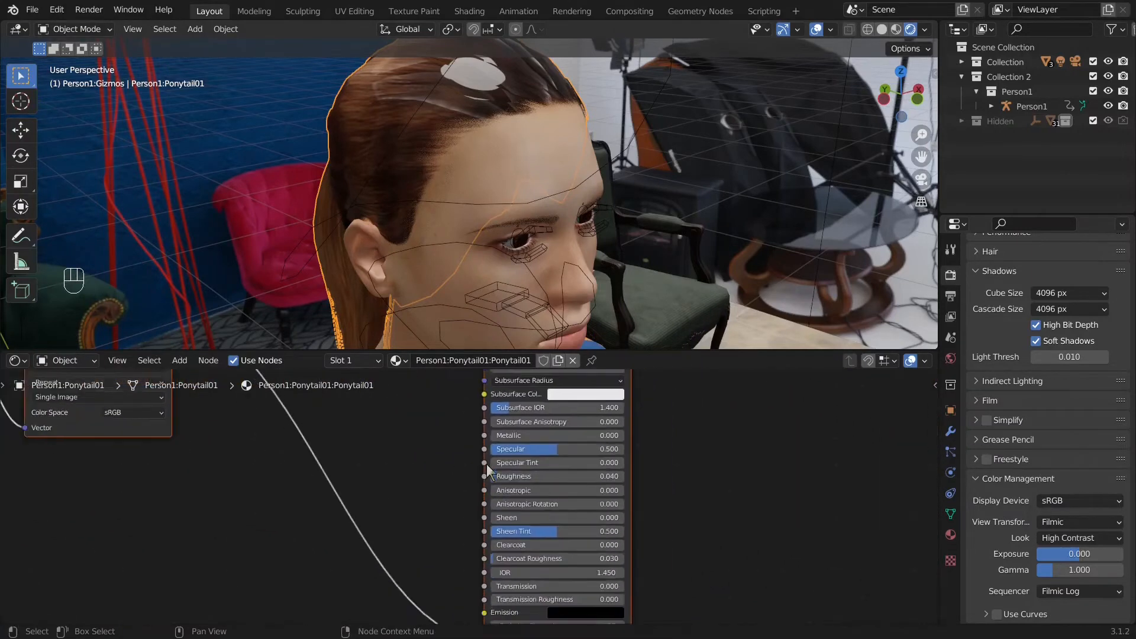
pyautogui.click(539, 453)
pyautogui.write('.0')
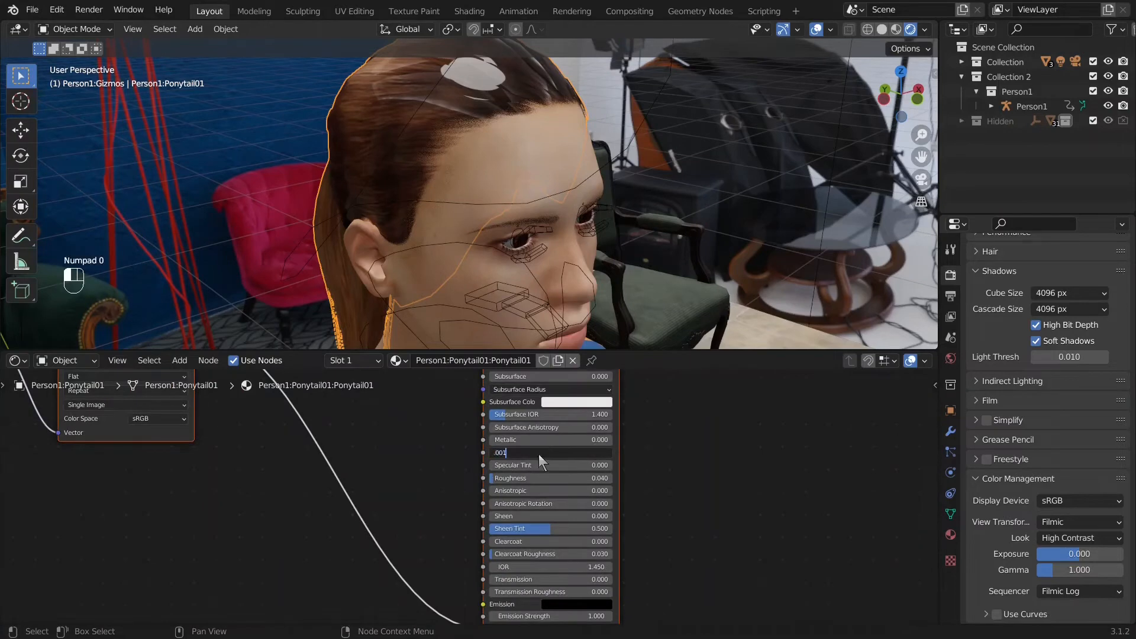
pyautogui.write('01')
pyautogui.press('Return')
pyautogui.press('a')
pyautogui.press('a')
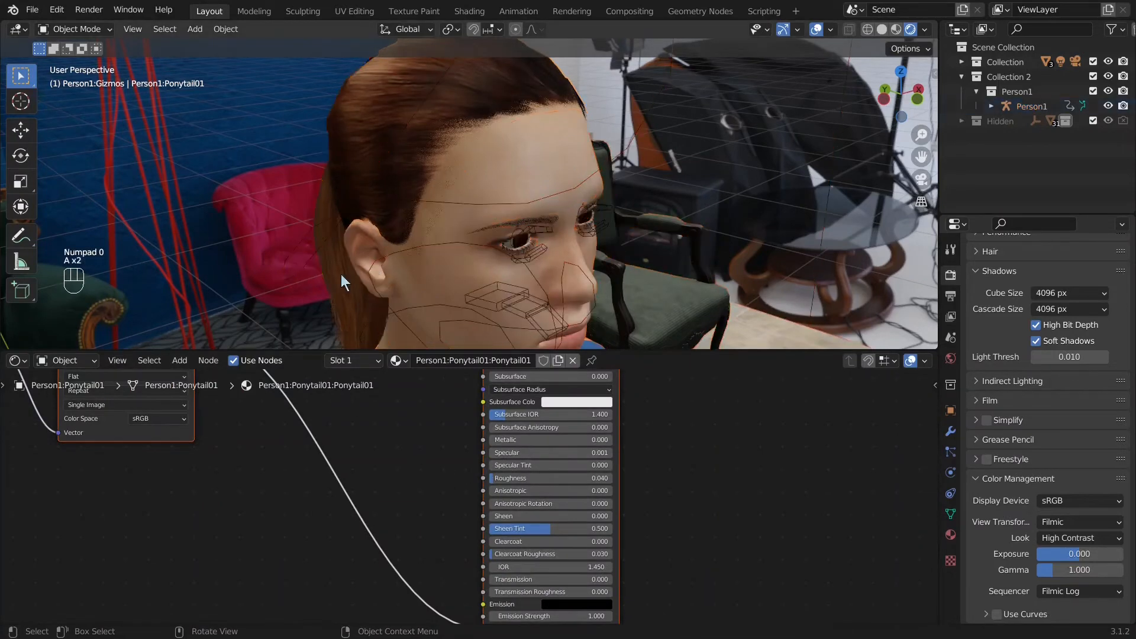
# Step: Select the Person1 rig, enlarge the 3D viewport and switch the editor below it to a Timeline
pyautogui.scroll(-8, 341, 275)
pyautogui.keyDown('shift'); pyautogui.moveTo(518, 180); pyautogui.dragTo(481, 194, button='middle'); pyautogui.keyUp('shift')
pyautogui.click(636, 145)
pyautogui.scroll(5, 634, 179)
pyautogui.moveTo(464, 350); pyautogui.dragTo(409, 565)
pyautogui.click(22, 460)
pyautogui.click(206, 331)
pyautogui.scroll(5, 385, 241)
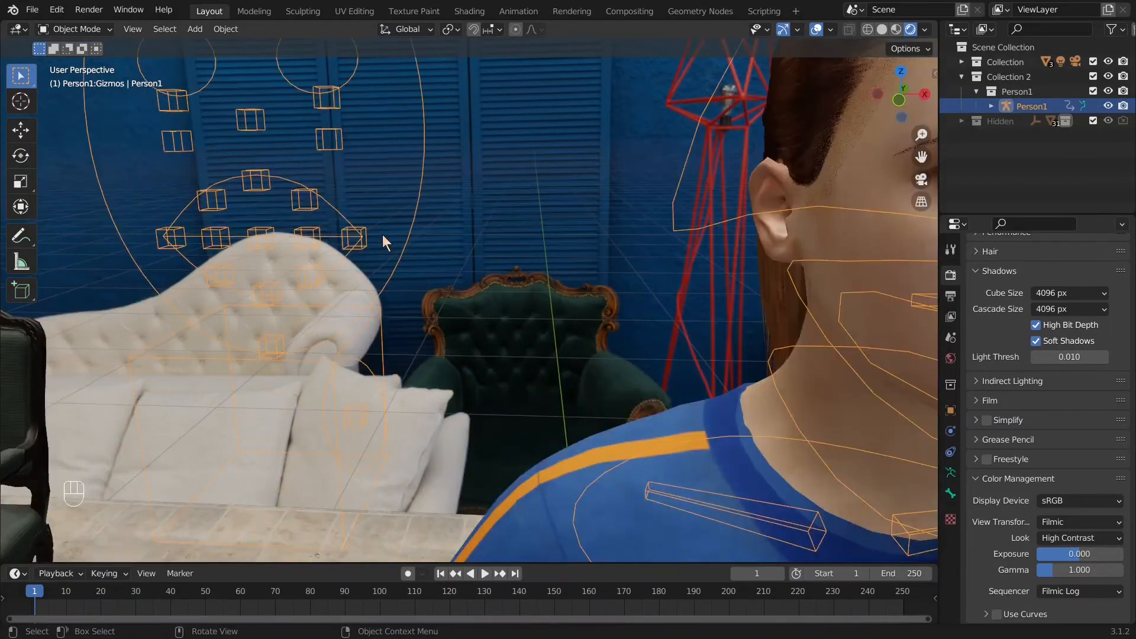
pyautogui.scroll(-6, 383, 243)
pyautogui.moveTo(383, 243); pyautogui.dragTo(337, 252, button='middle')
pyautogui.moveTo(497, 296); pyautogui.dragTo(533, 331, button='middle')
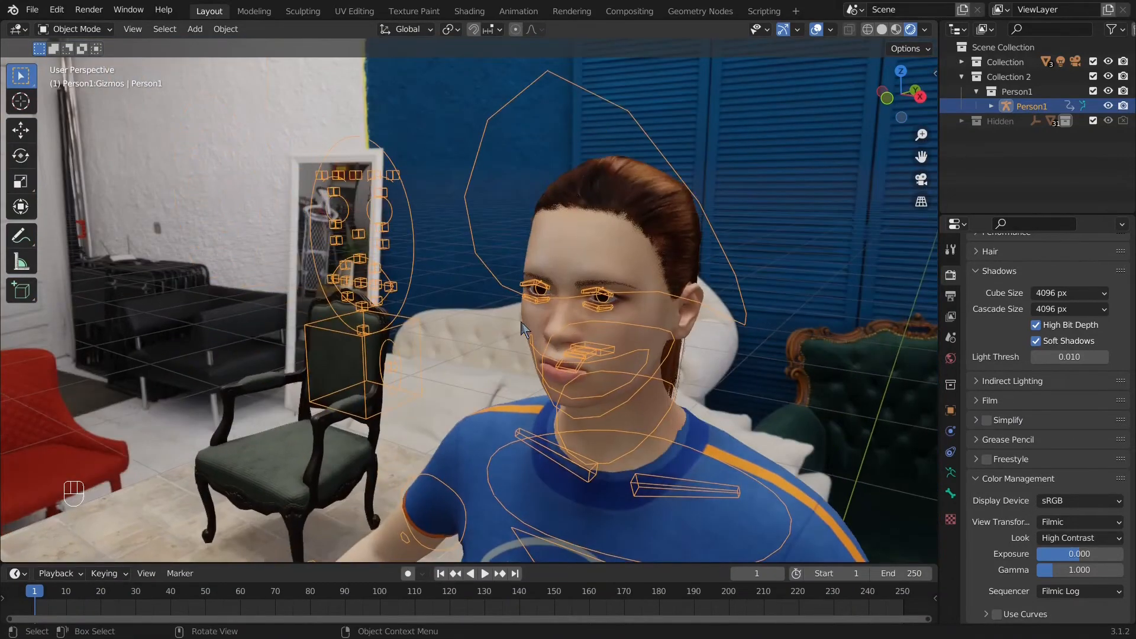
pyautogui.scroll(4, 473, 219)
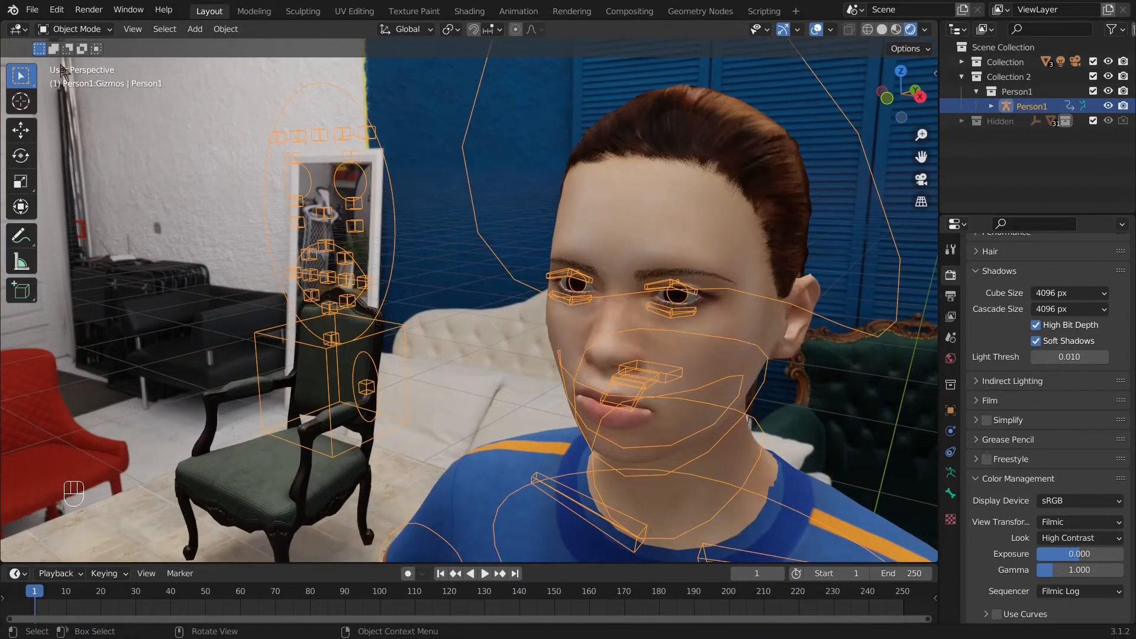
# Step: Save the scene as a new file named eyes1.blend in the tutorial's scene folder
pyautogui.click(32, 9)
pyautogui.click(69, 120)
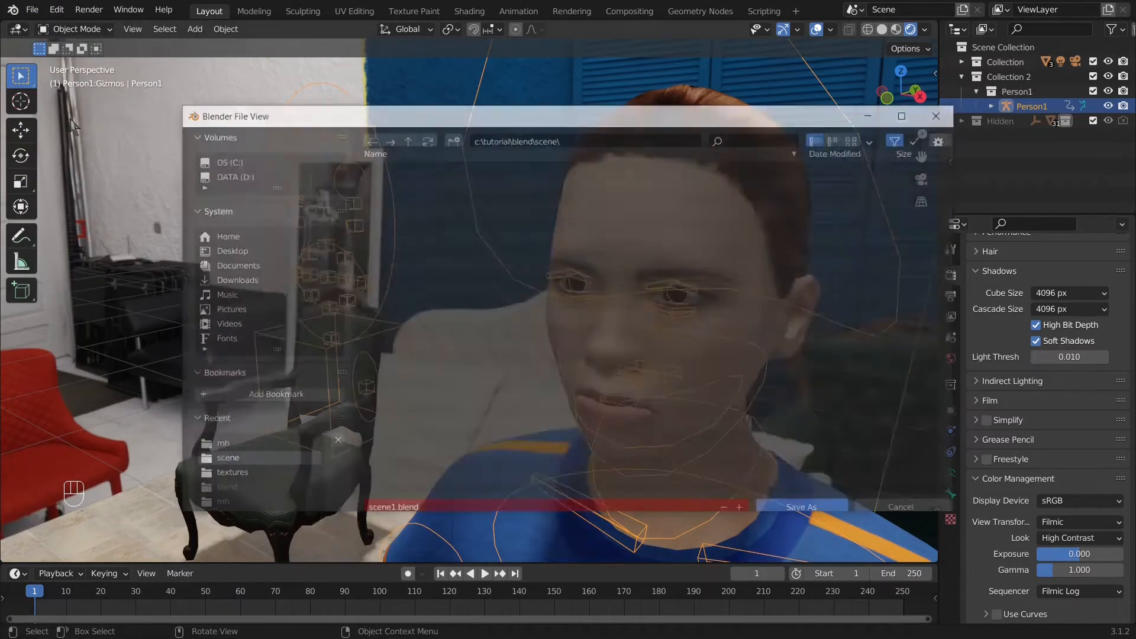
pyautogui.click(501, 501)
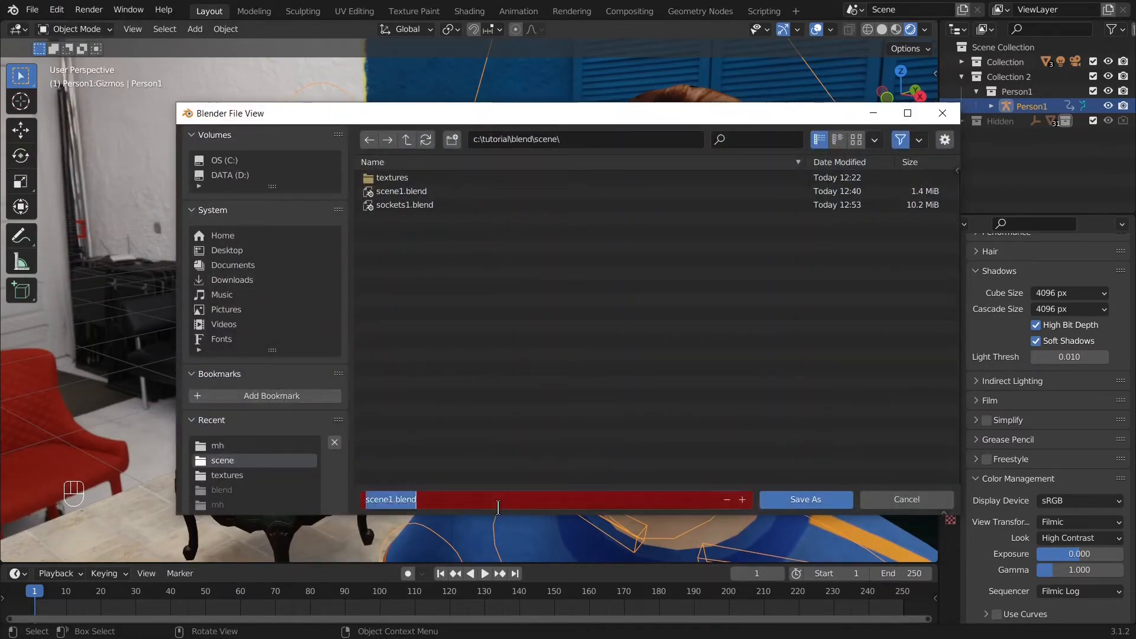
pyautogui.write('eu')
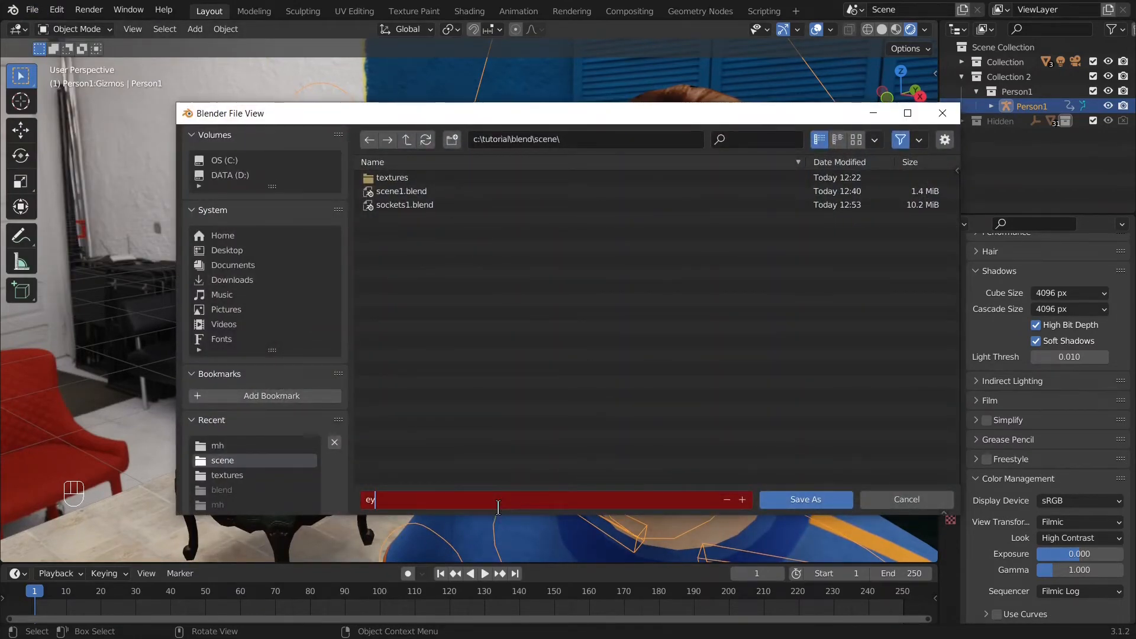
pyautogui.write('es1.blend')
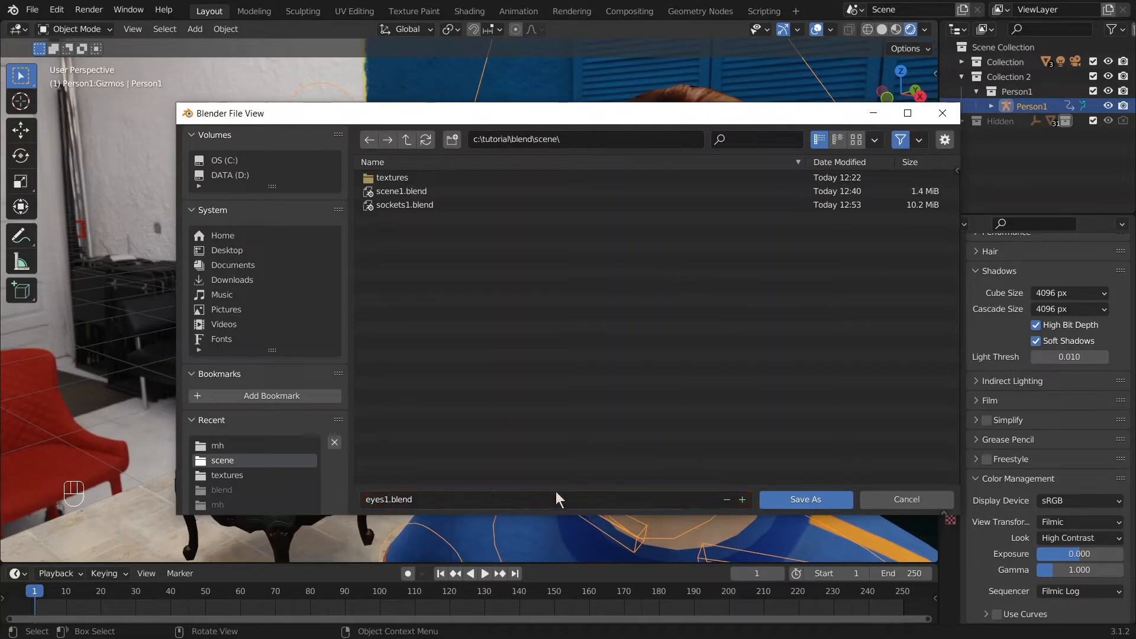
pyautogui.click(769, 501)
# Step: In Pose Mode, box-select the facial control bones beside the head, hide all unselected bones and return to Object Mode
pyautogui.hotkey('ctrl', 'Tab')
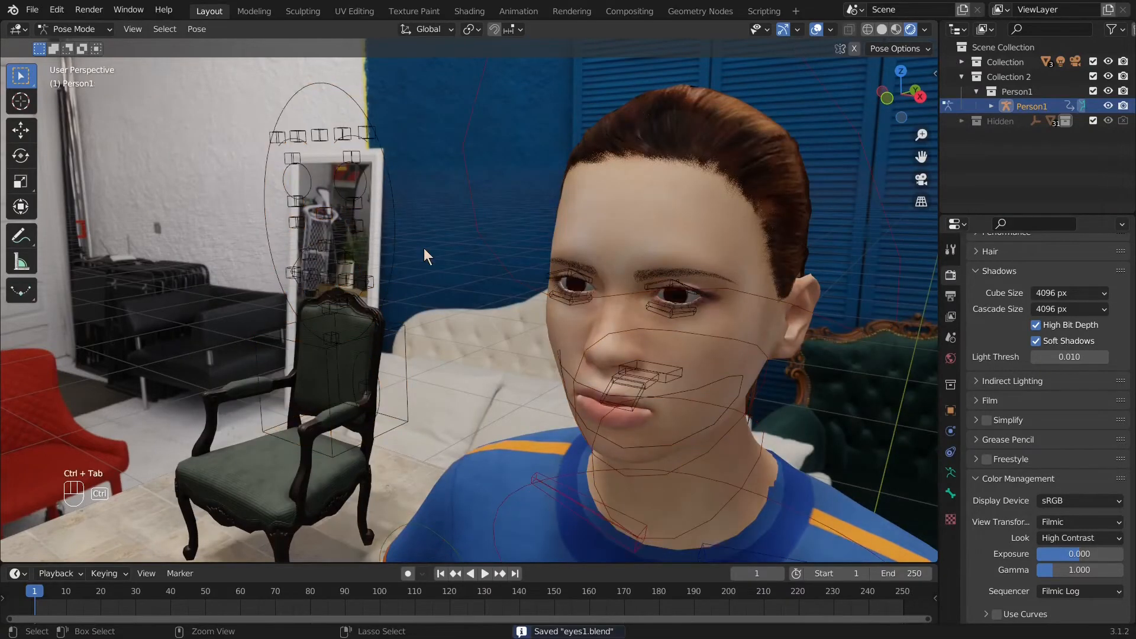
pyautogui.press('a')
pyautogui.press('a')
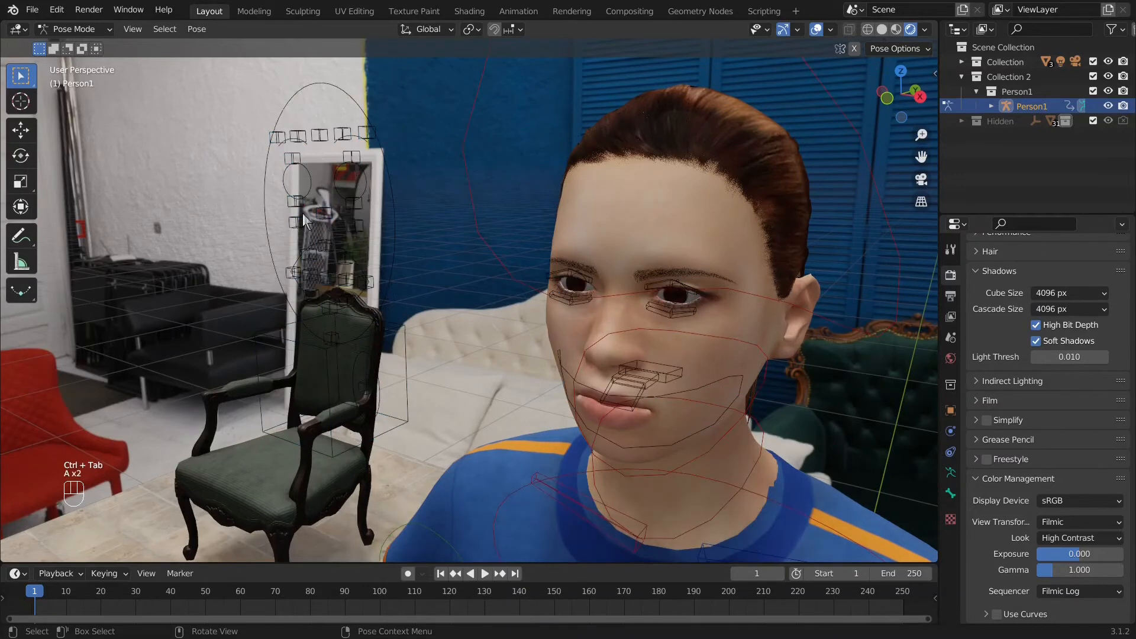
pyautogui.press('b')
pyautogui.moveTo(206, 92); pyautogui.dragTo(439, 434)
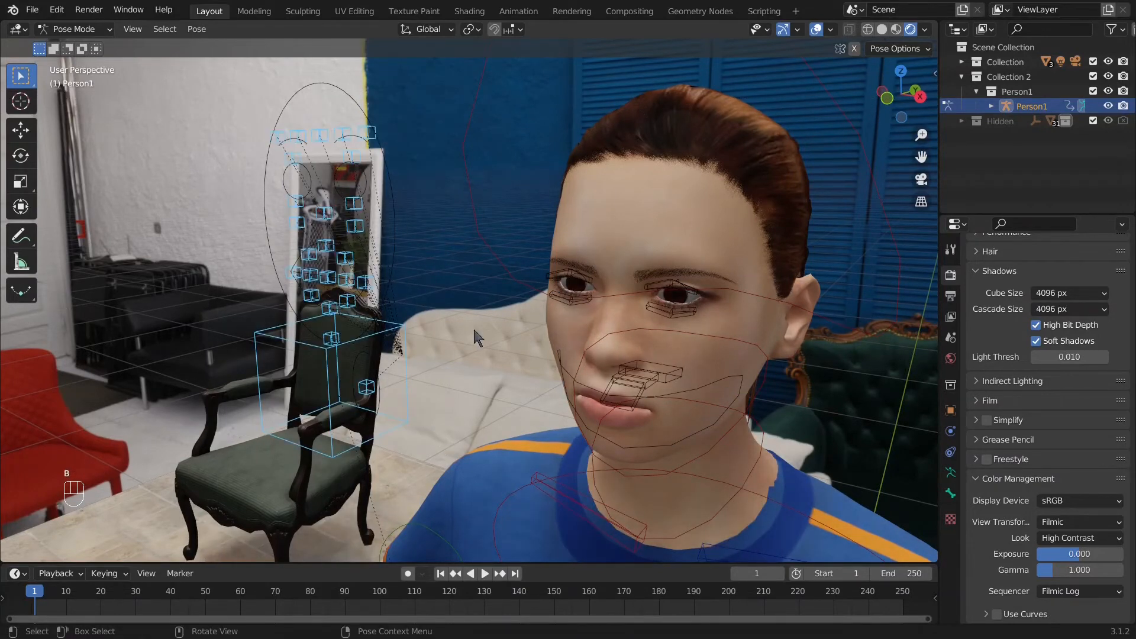
pyautogui.hotkey('shift', 'h')
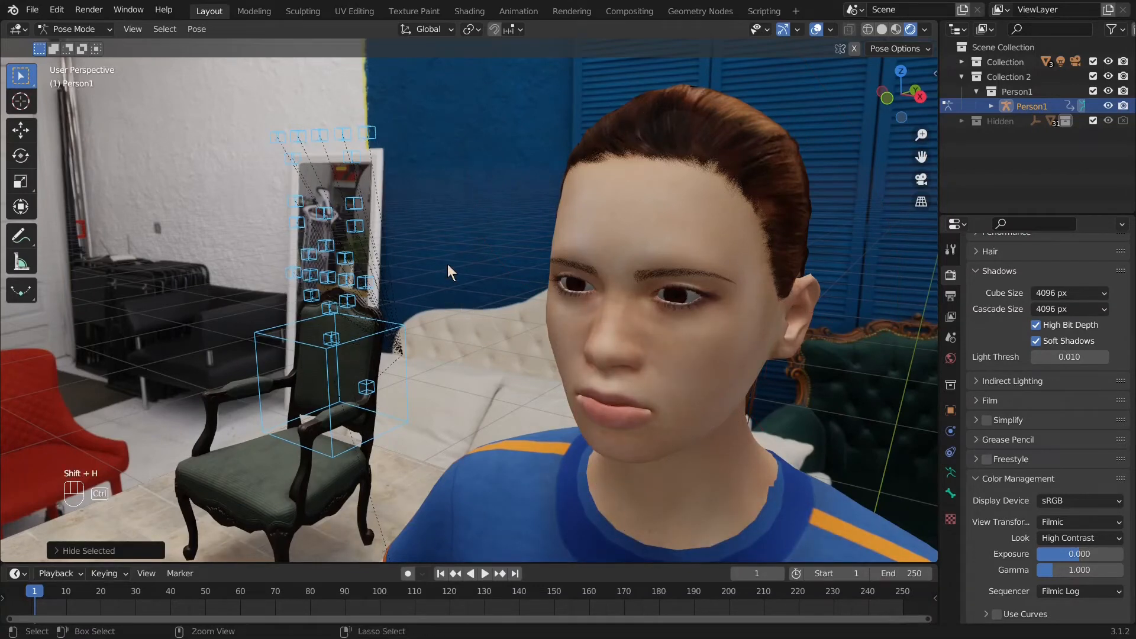
pyautogui.hotkey('ctrl', 'Tab')
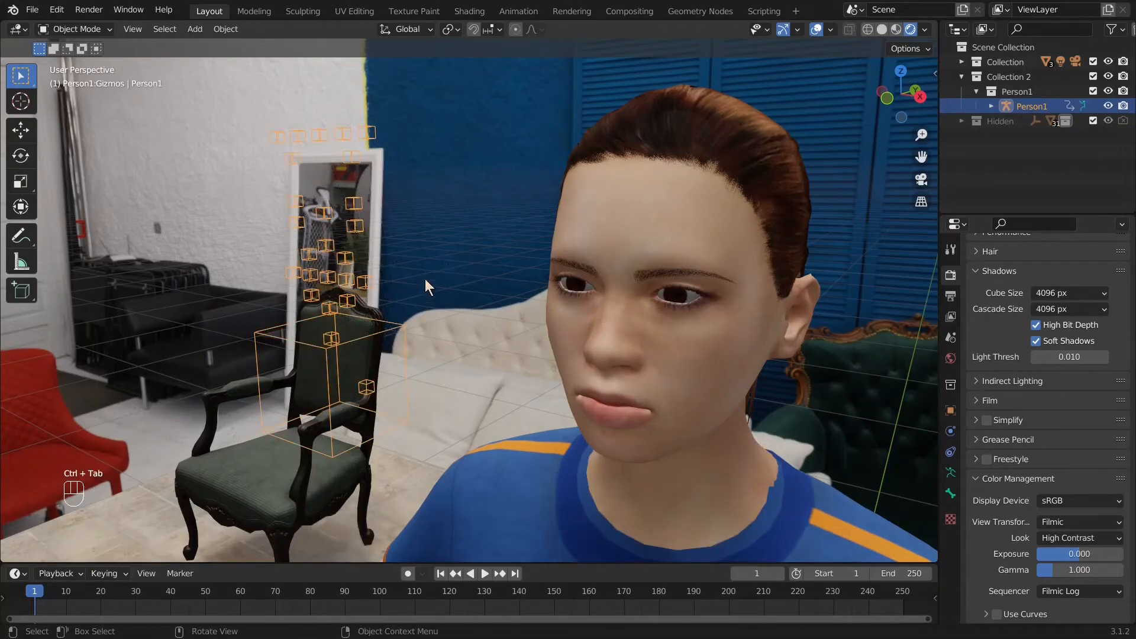
# Step: Show the MHX2 runtime tools beside the character, collapse MHX Setup and expand the Visemes controls
pyautogui.press('n')
pyautogui.keyDown('shift'); pyautogui.moveTo(623, 325); pyautogui.dragTo(534, 308, button='middle'); pyautogui.keyUp('shift')
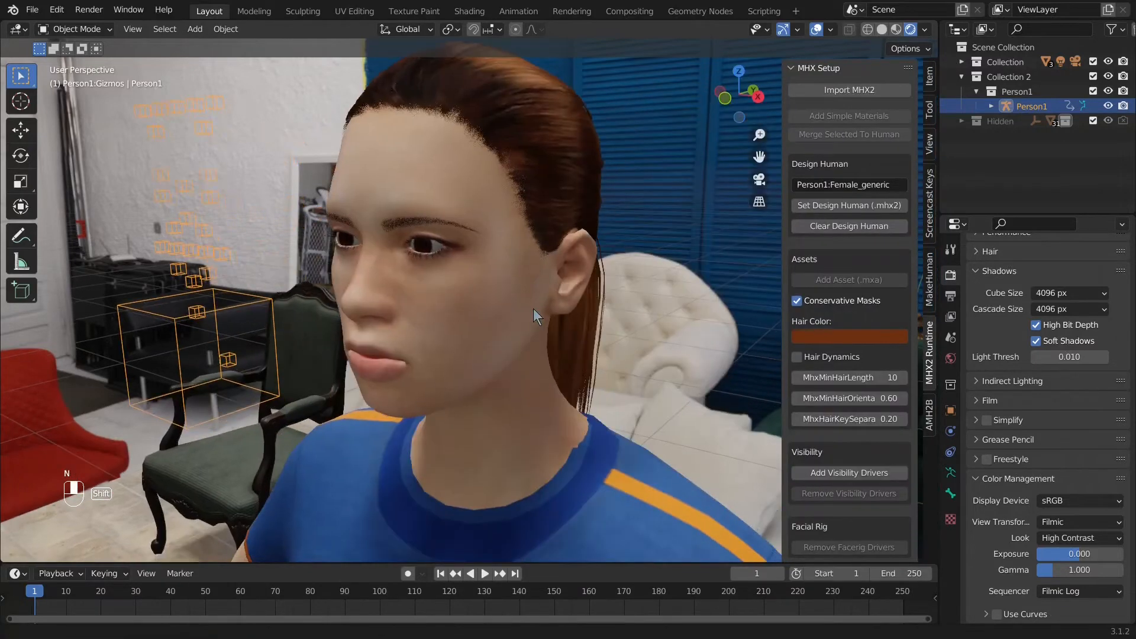
pyautogui.click(834, 69)
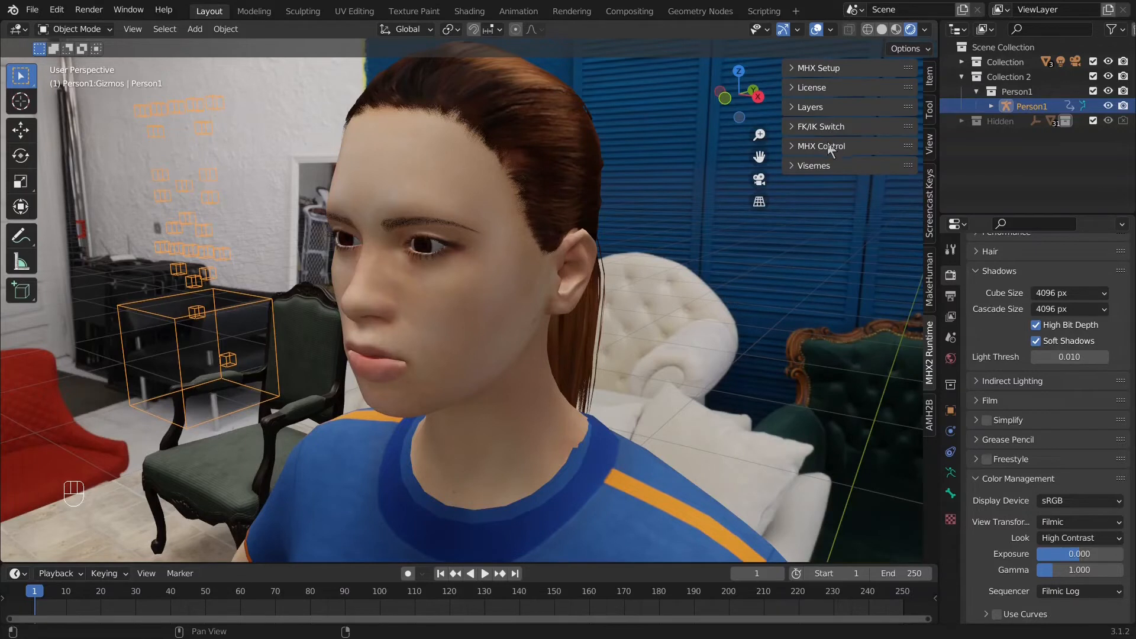
pyautogui.click(828, 171)
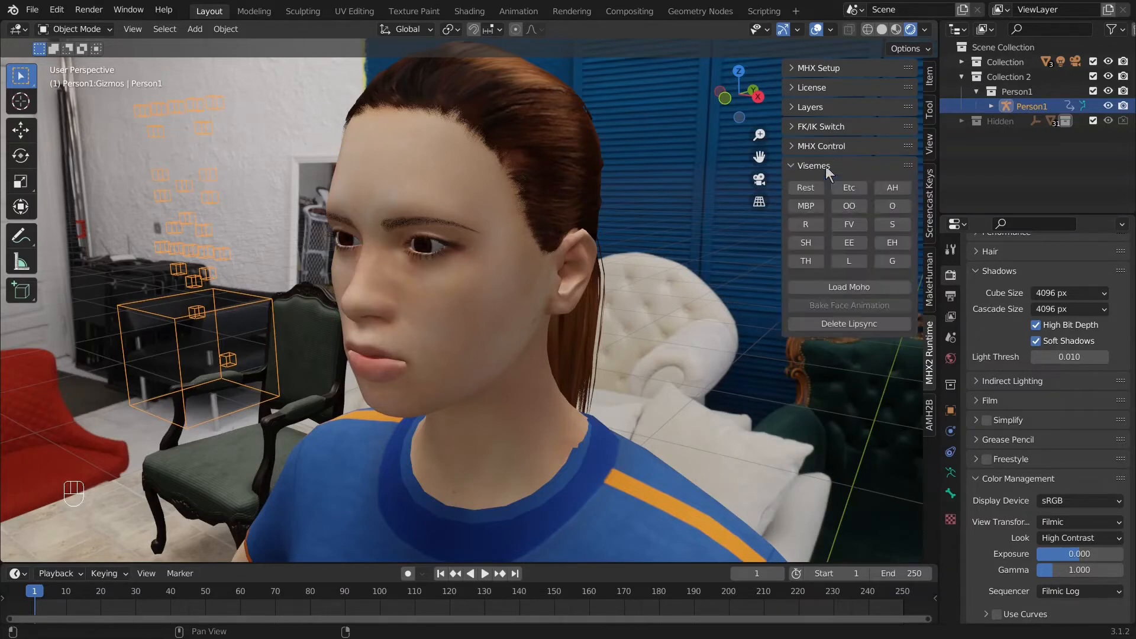
# Step: Apply the Rest, OO, EH, TH and MBP visemes in turn to the character's mouth
pyautogui.click(811, 193)
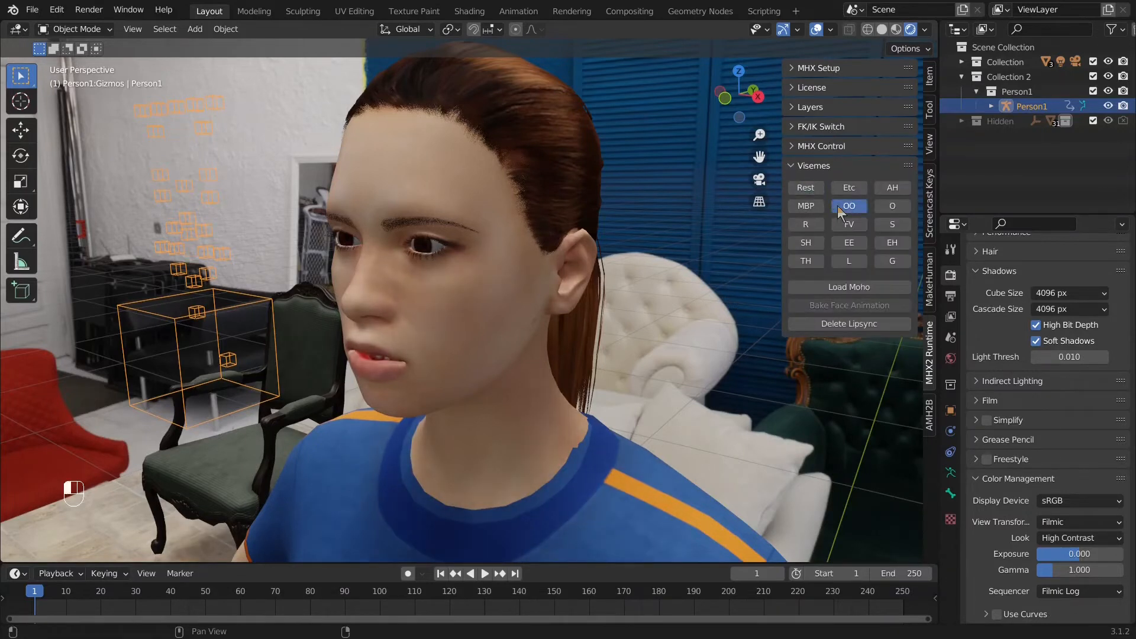
pyautogui.click(837, 205)
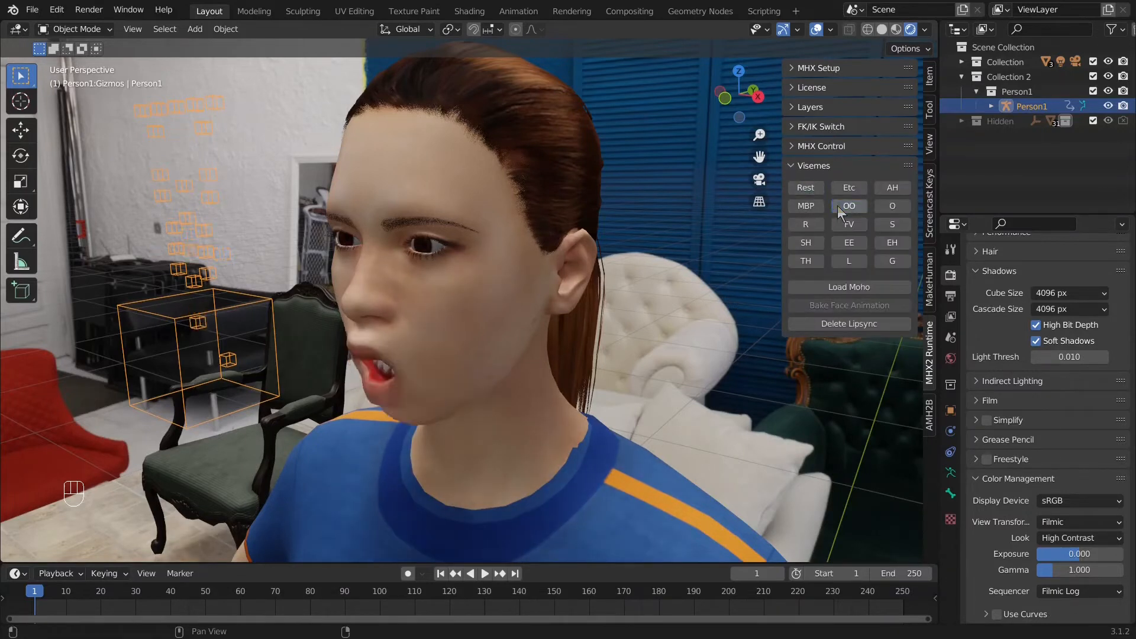
pyautogui.click(892, 244)
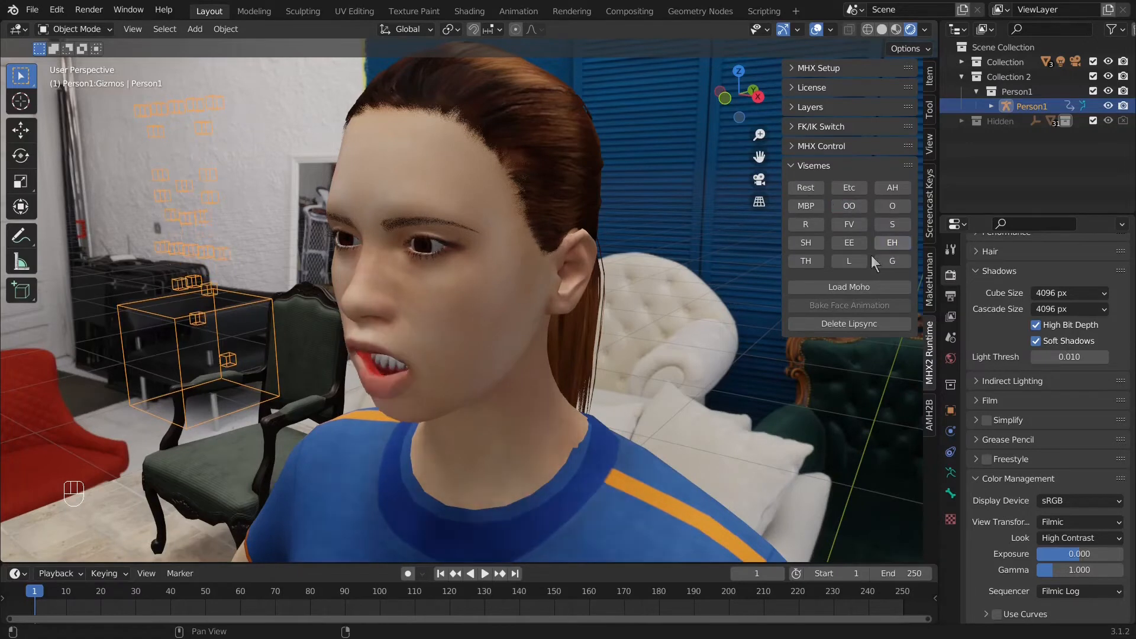
pyautogui.click(820, 260)
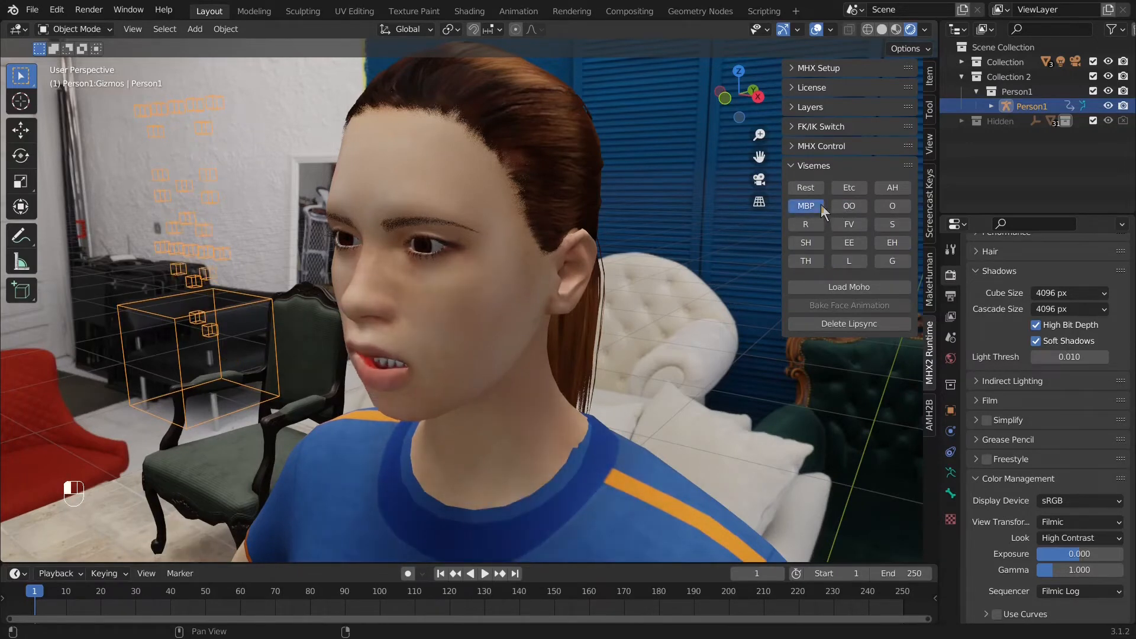
pyautogui.click(822, 206)
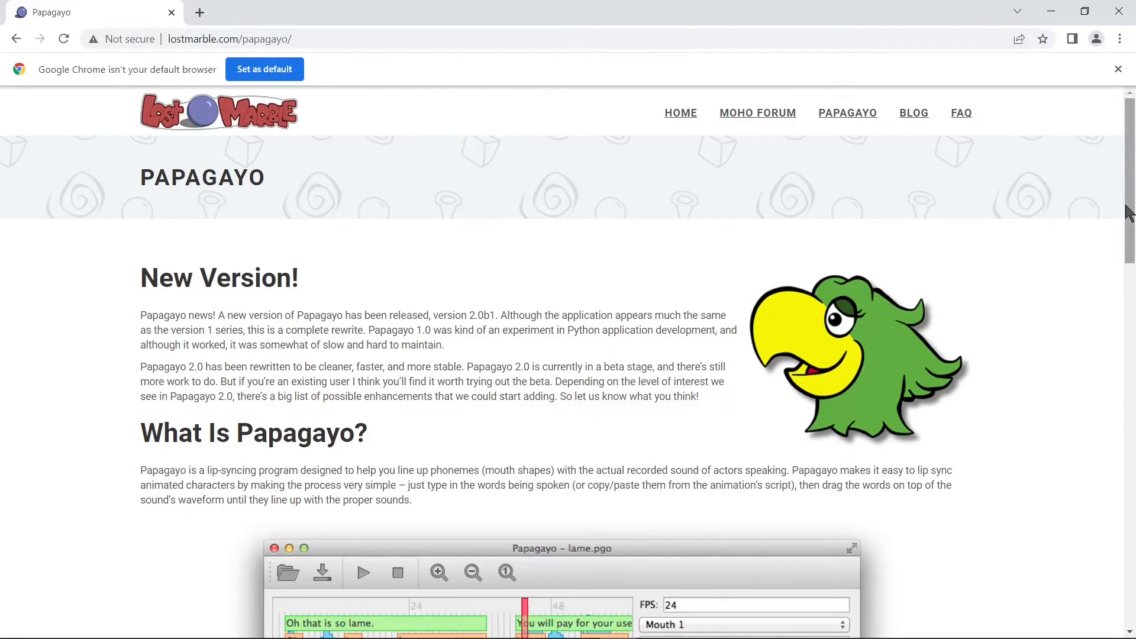
# Step: Switch to the web browser and look through the Papagayo lip-sync page on lostmarble.com
pyautogui.moveTo(1135, 207); pyautogui.dragTo(1135, 312)
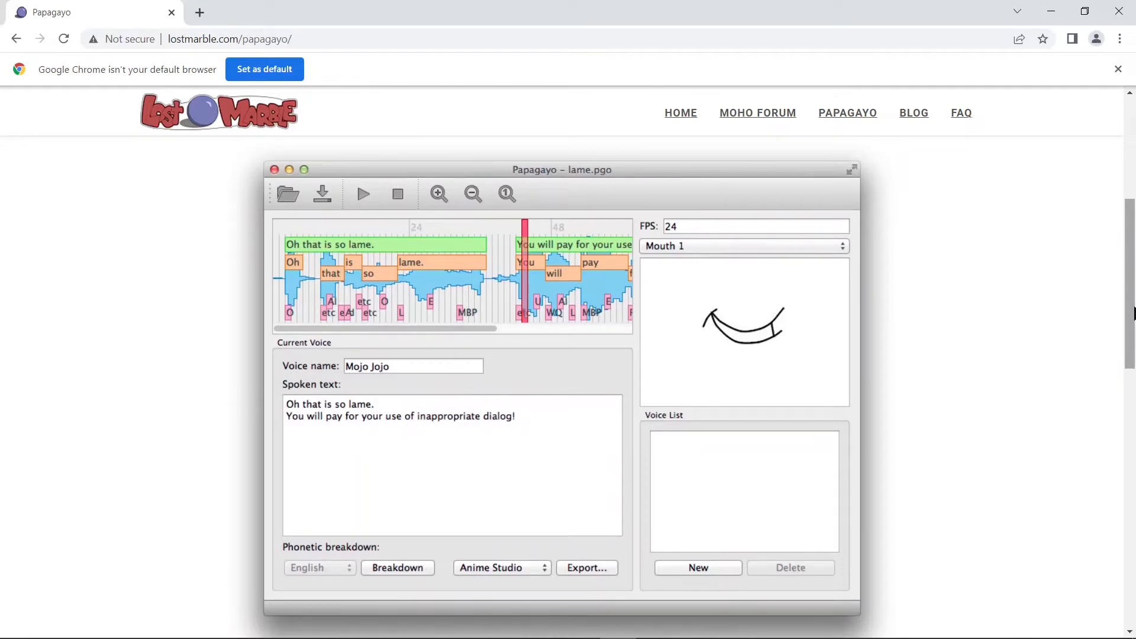
pyautogui.moveTo(1135, 314); pyautogui.dragTo(1132, 482)
pyautogui.scroll(-1, 1130, 432)
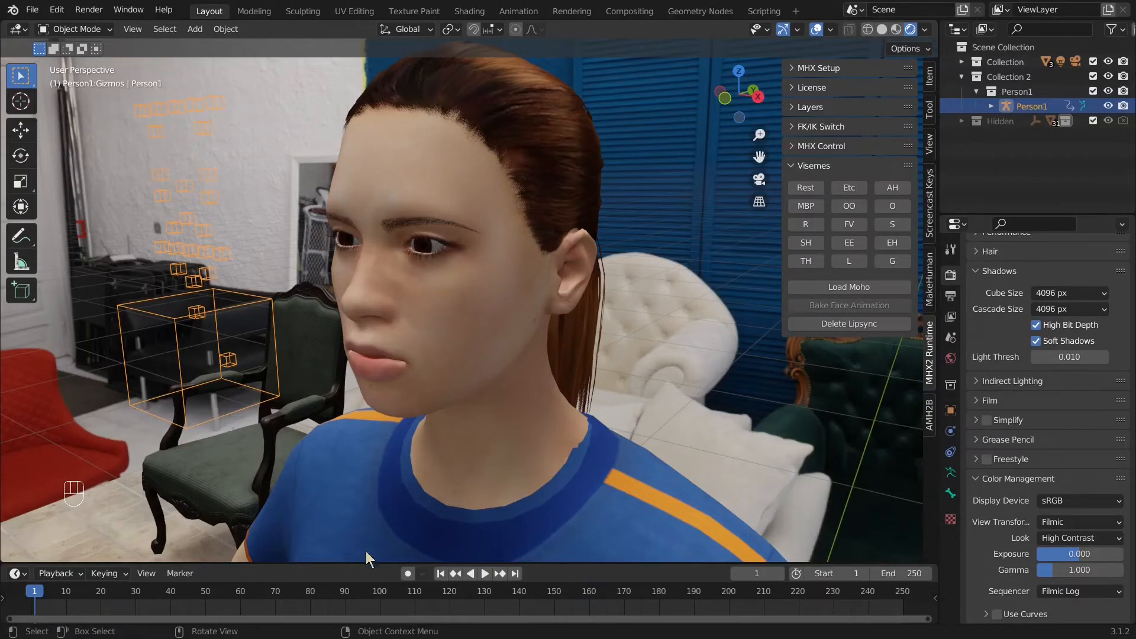
# Step: Insert a Location keyframe for the selected facial control bones at frame 1 and return to Object Mode
pyautogui.hotkey('ctrl', 'Tab')
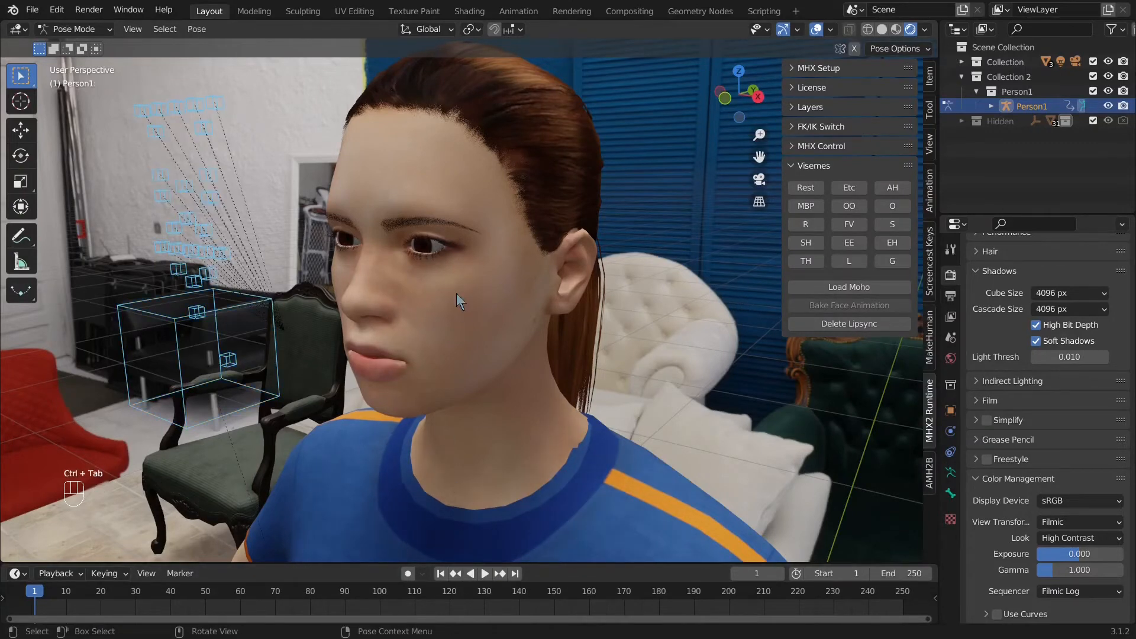
pyautogui.press('i')
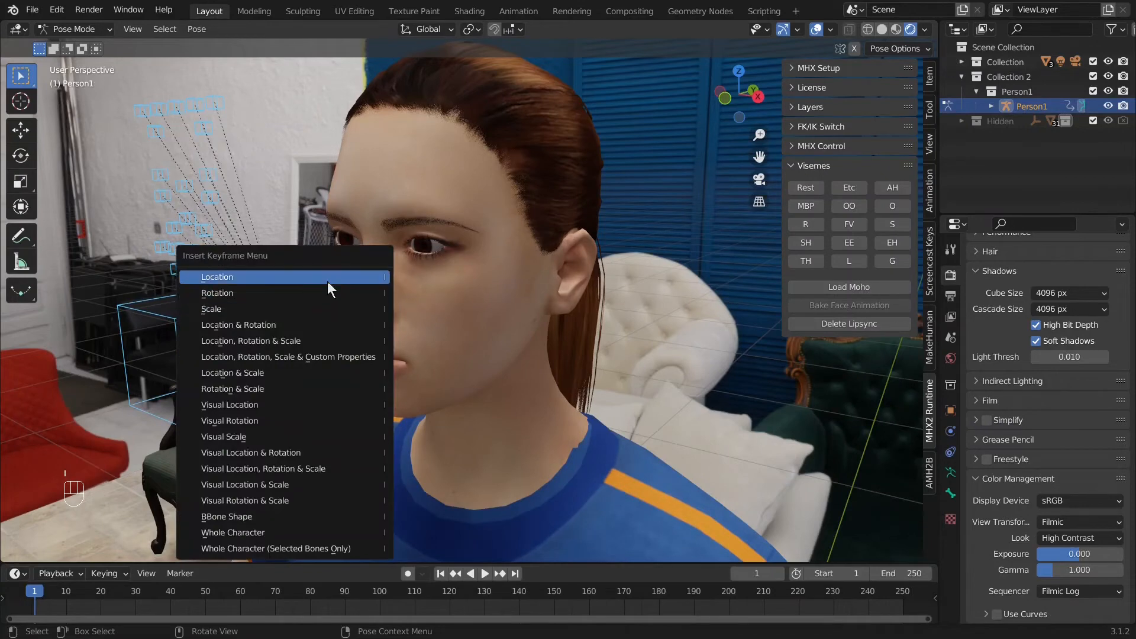
pyautogui.click(328, 282)
pyautogui.hotkey('ctrl', 'Tab')
# Step: Go to frame 10, enable Auto Keying and apply the EE viseme to keyframe the mouth shape
pyautogui.click(92, 589)
pyautogui.press('Left')
pyautogui.press('Left')
pyautogui.press('Left')
pyautogui.press('Left')
pyautogui.press('Left')
pyautogui.press('Left')
pyautogui.press('Left')
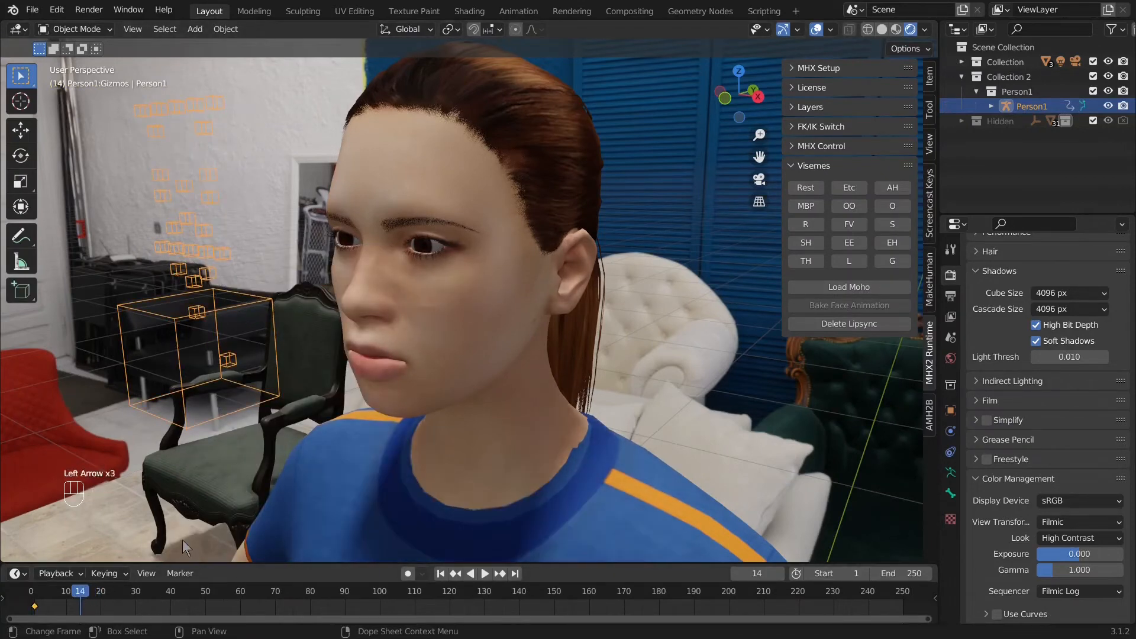
pyautogui.press('Right')
pyautogui.hotkey('ctrl', 'Tab')
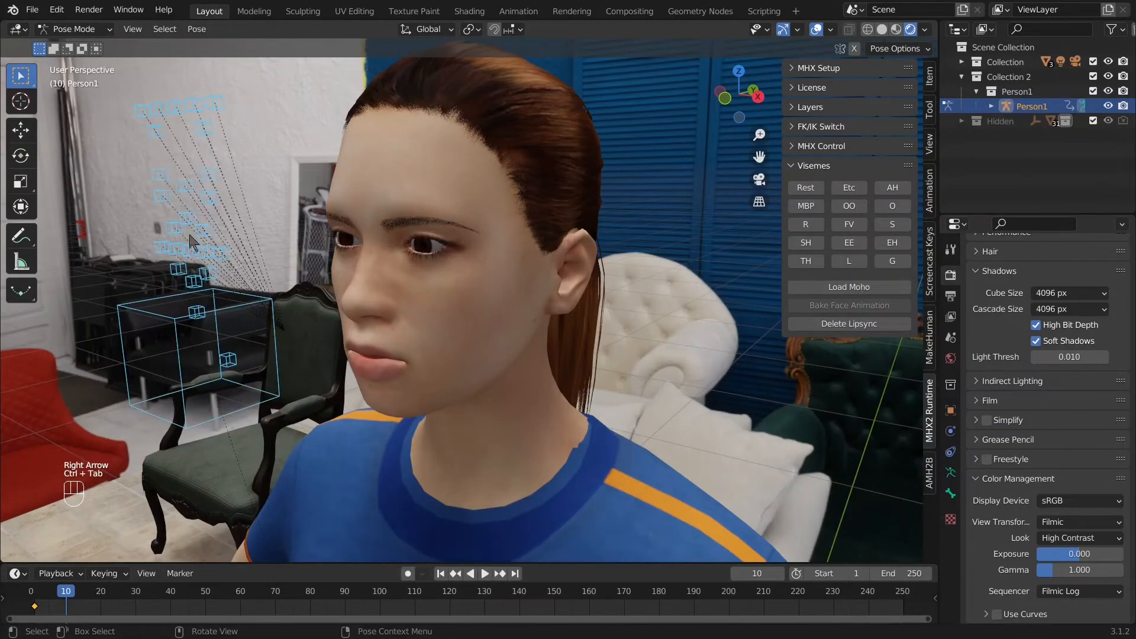
pyautogui.hotkey('ctrl', 'Tab')
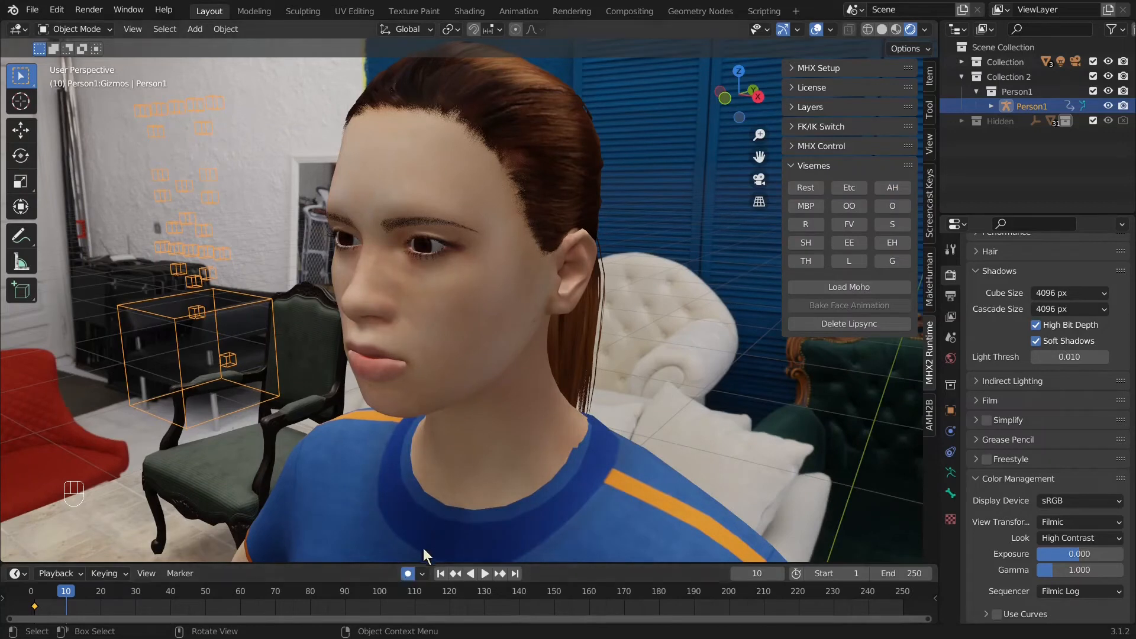
pyautogui.click(407, 573)
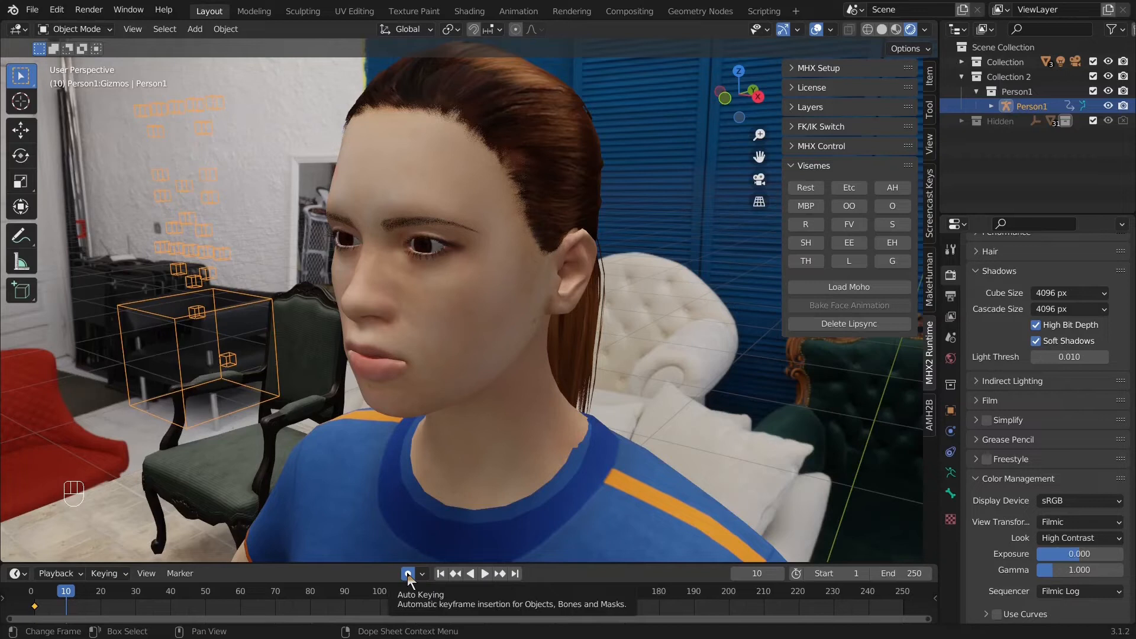
pyautogui.click(849, 242)
# Step: Keyframe mouth shapes at frames 20 and 32 using the AH and Etc visemes
pyautogui.click(100, 601)
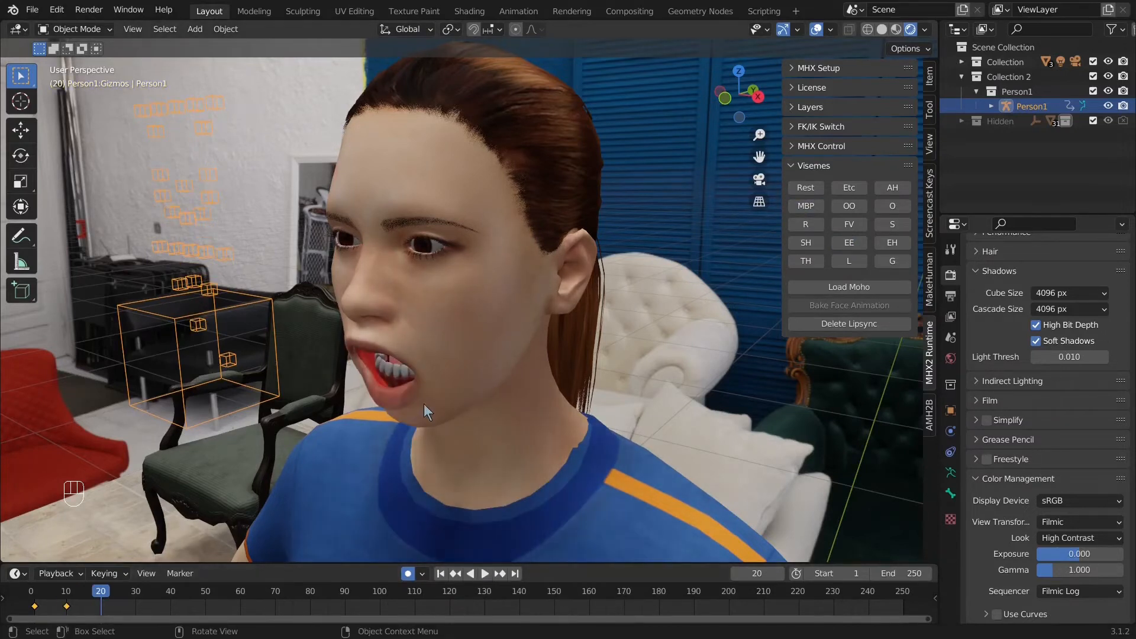
pyautogui.click(142, 601)
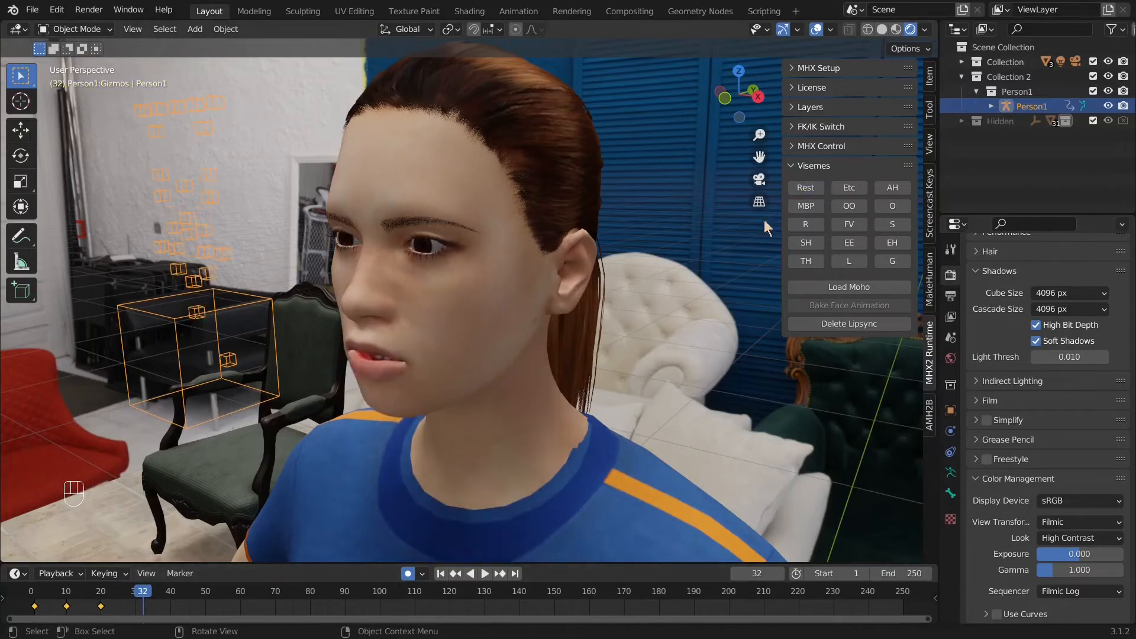
pyautogui.click(893, 188)
pyautogui.click(862, 189)
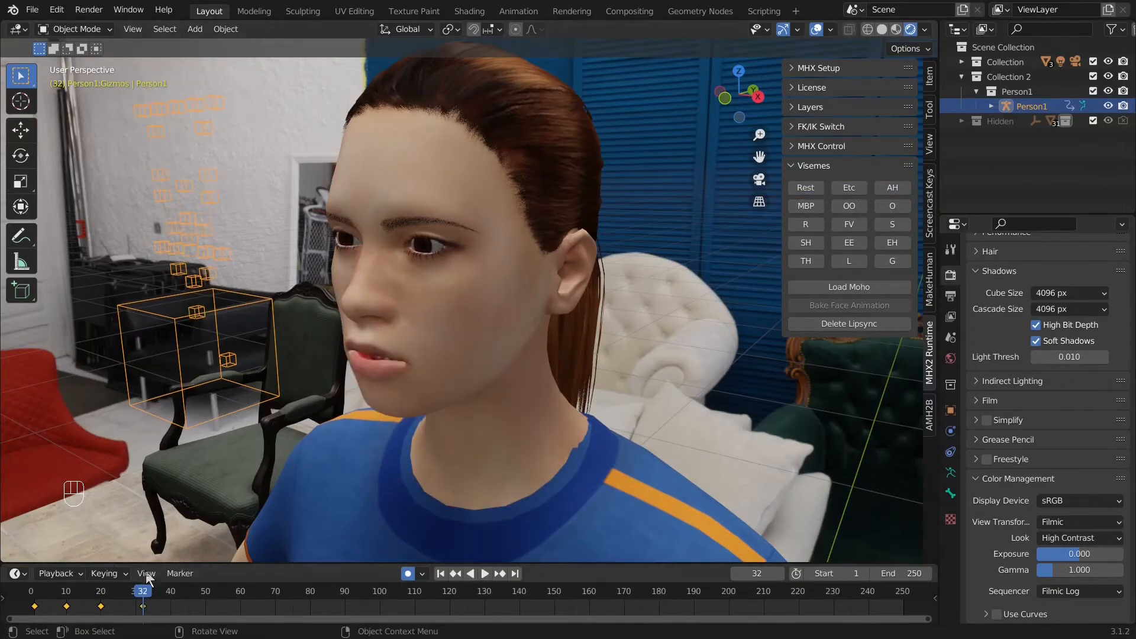
# Step: Go to frame 40 and keyframe the mouth shape there, applying the Rest viseme followed by MBP
pyautogui.click(170, 598)
pyautogui.hotkey('ctrl', 'Tab')
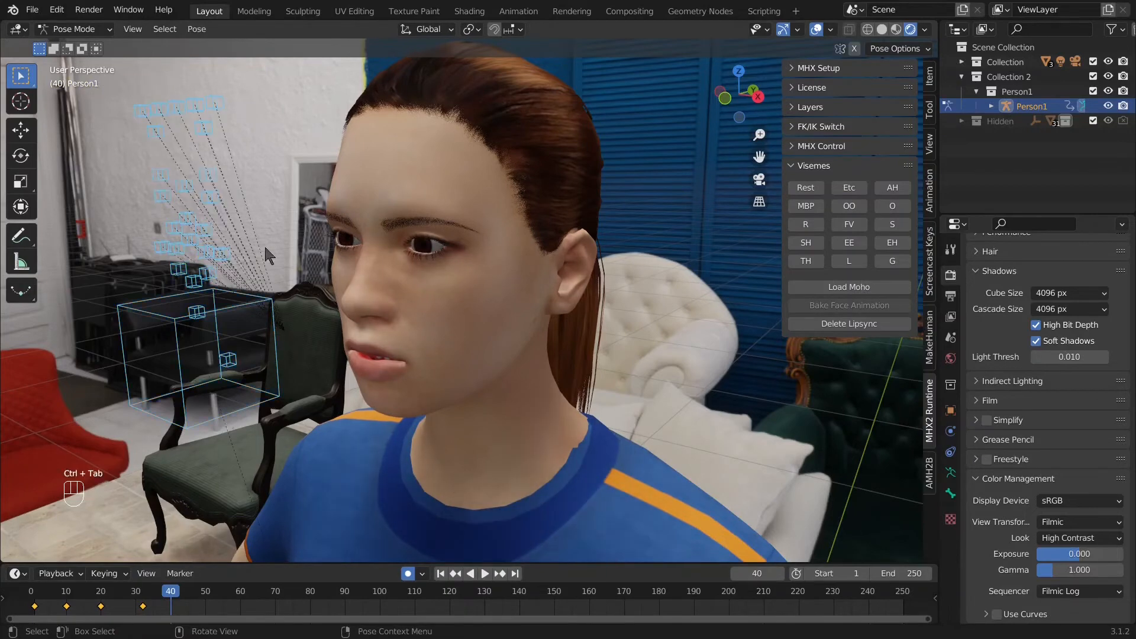
pyautogui.moveTo(264, 243); pyautogui.dragTo(308, 308, button='middle')
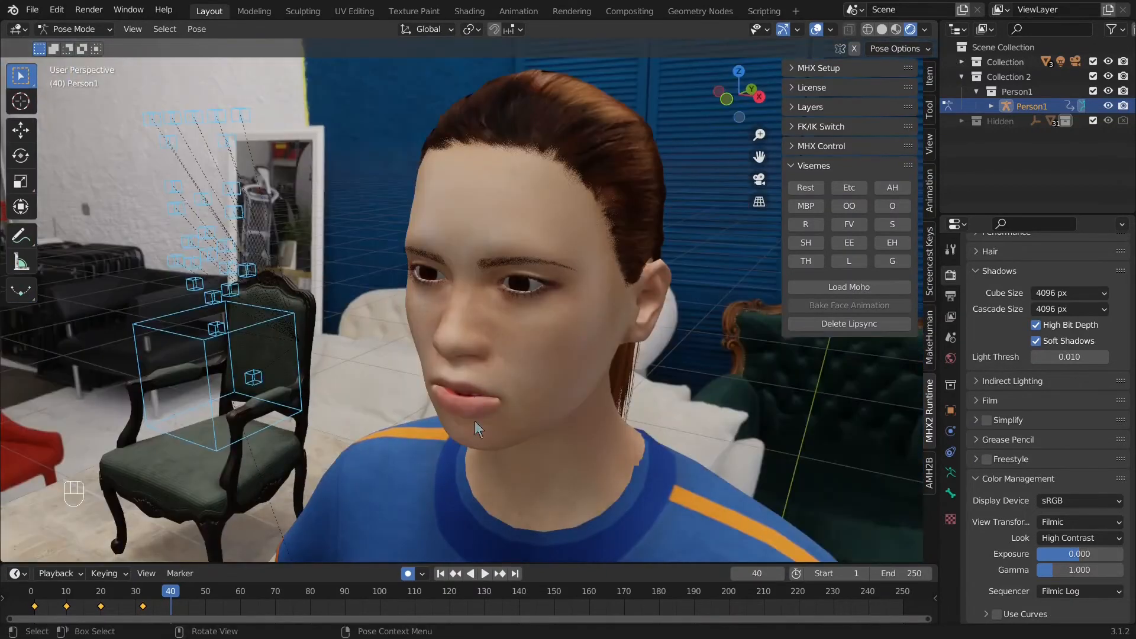
pyautogui.click(813, 189)
pyautogui.hotkey('ctrl', 'Tab')
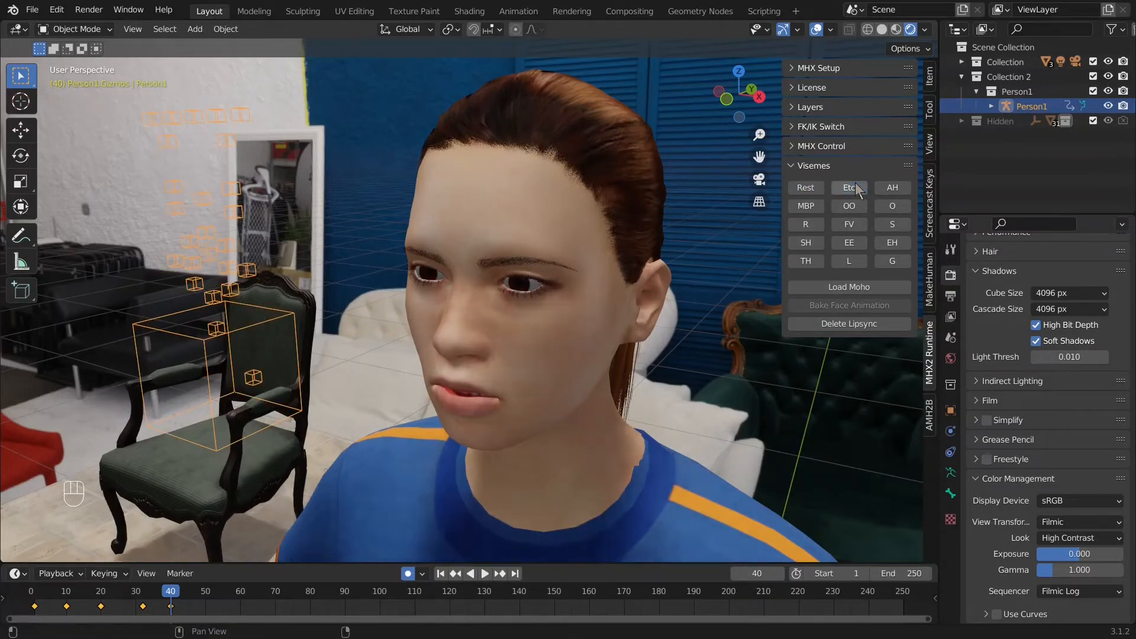
pyautogui.click(802, 206)
pyautogui.moveTo(594, 321); pyautogui.dragTo(623, 137, button='middle')
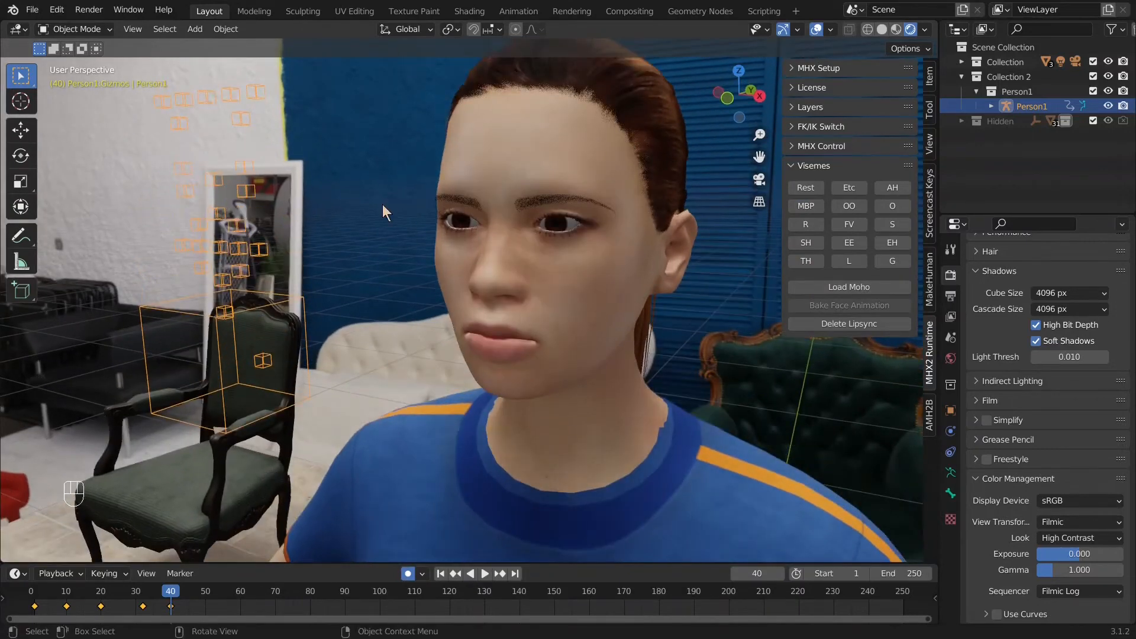
# Step: Clear the location of all facial control bones in Pose Mode at frame 40 and return to Object Mode
pyautogui.hotkey('ctrl', 'Tab')
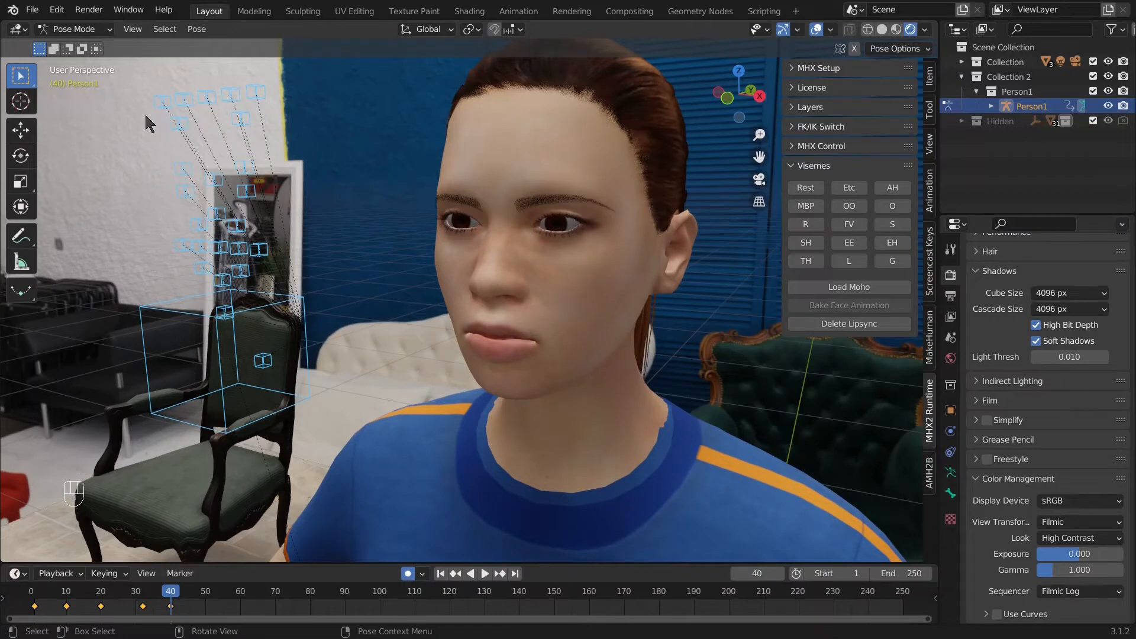
pyautogui.press('b')
pyautogui.moveTo(120, 87); pyautogui.dragTo(326, 448)
pyautogui.hotkey('alt', 'g')
pyautogui.hotkey('ctrl', 'Tab')
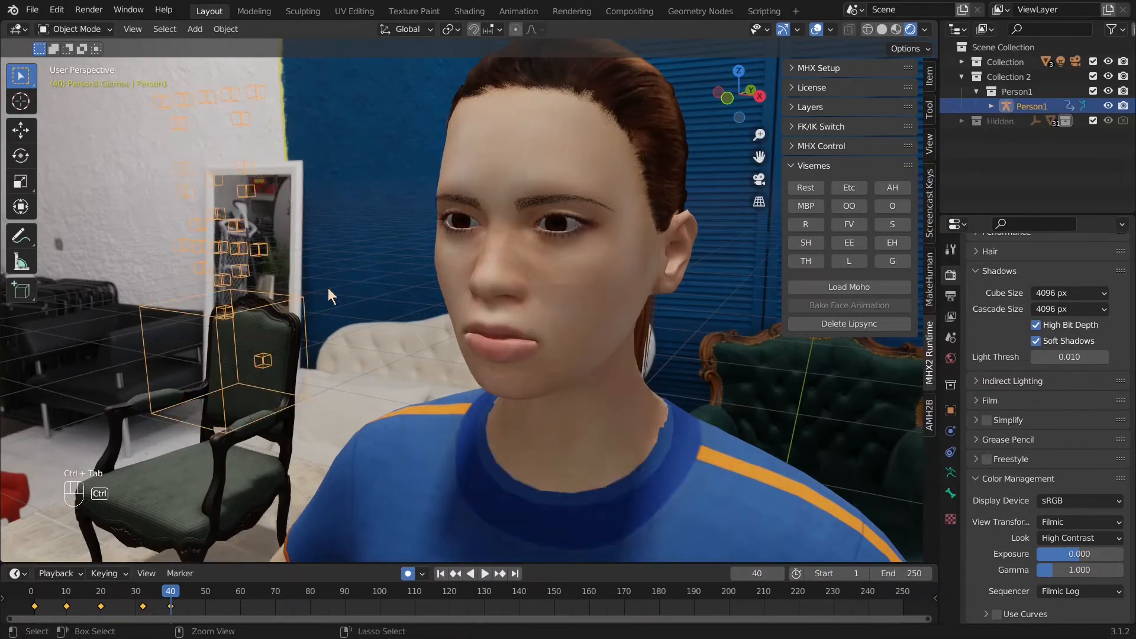
pyautogui.keyDown('shift'); pyautogui.moveTo(352, 229); pyautogui.dragTo(350, 273, button='middle'); pyautogui.keyUp('shift')
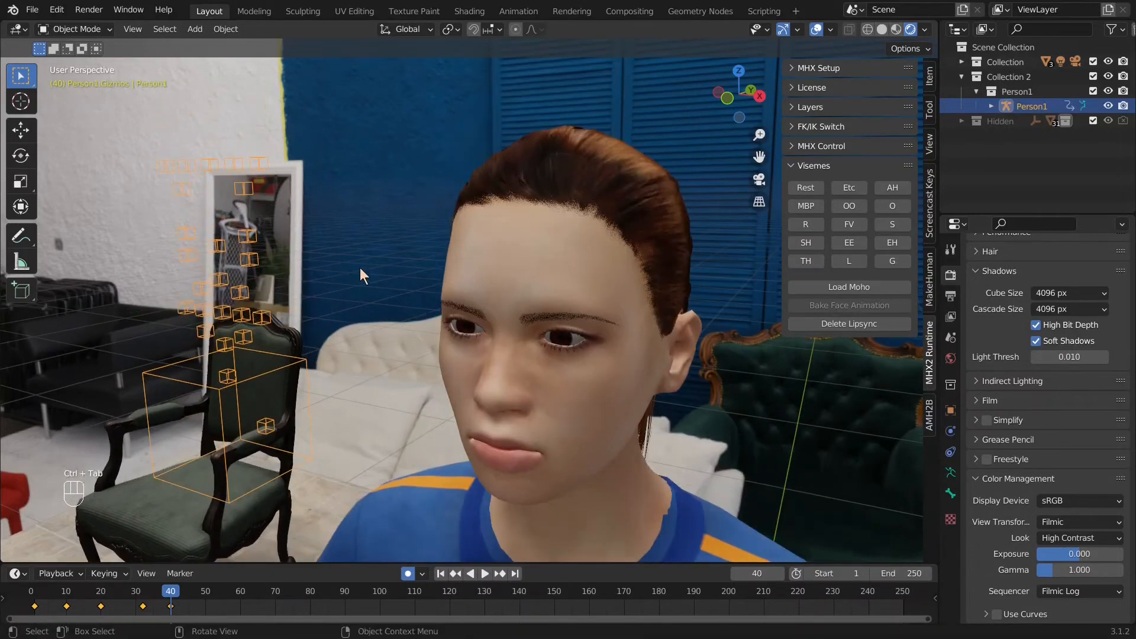
# Step: Save the file and review the Eyelid settings of the AMH2B add-on
pyautogui.click(929, 416)
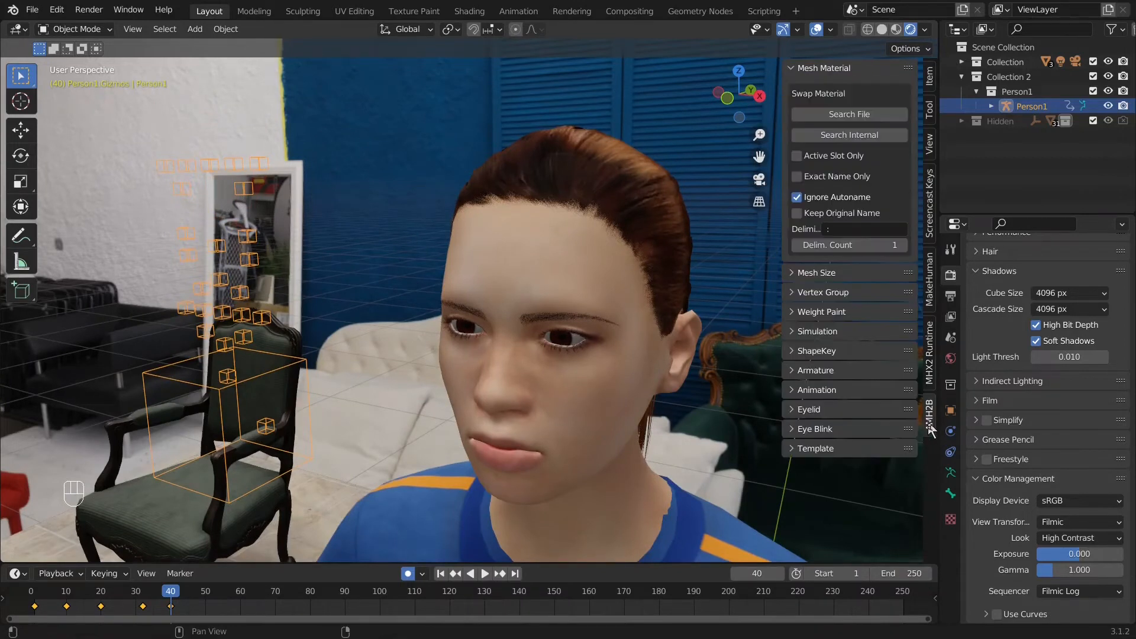
pyautogui.hotkey('ctrl', 's')
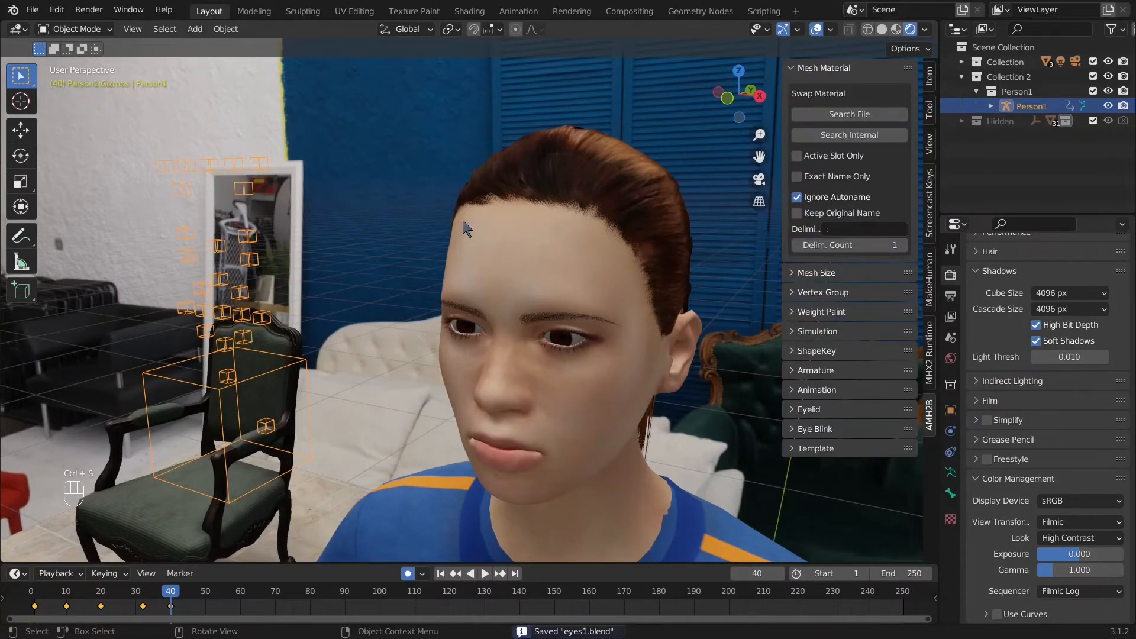
pyautogui.click(848, 70)
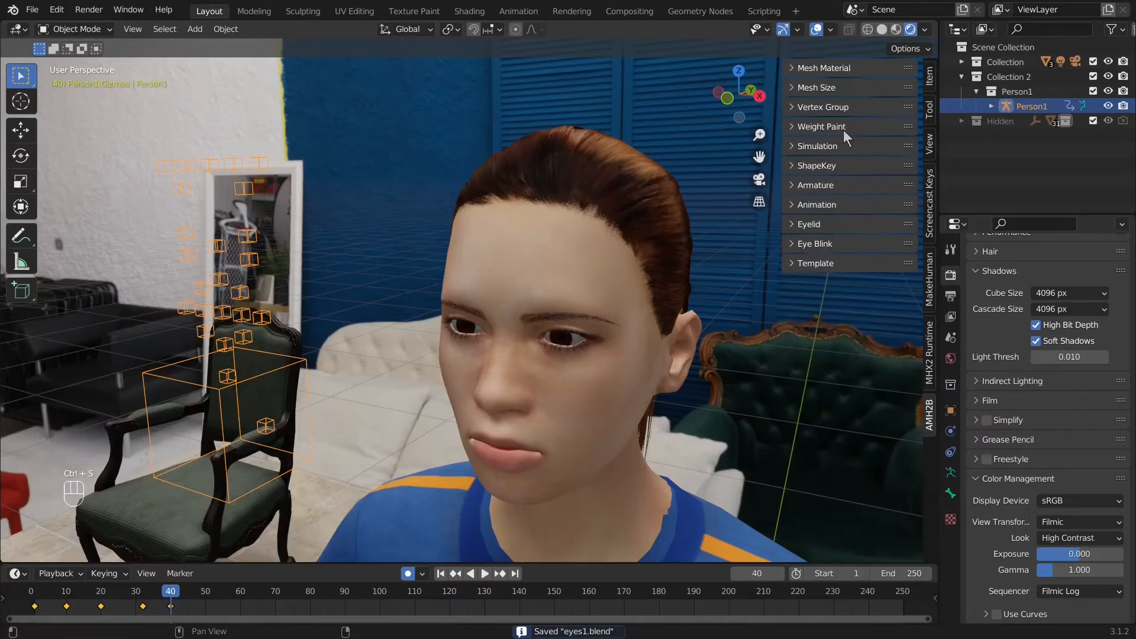
pyautogui.click(815, 225)
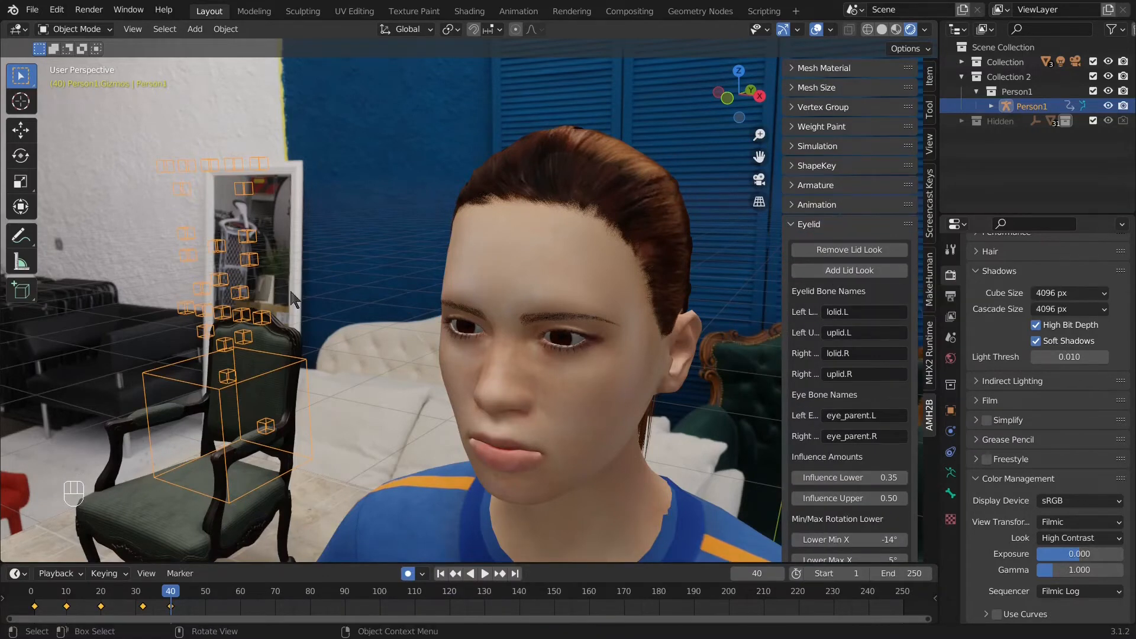
pyautogui.scroll(-4, 432, 293)
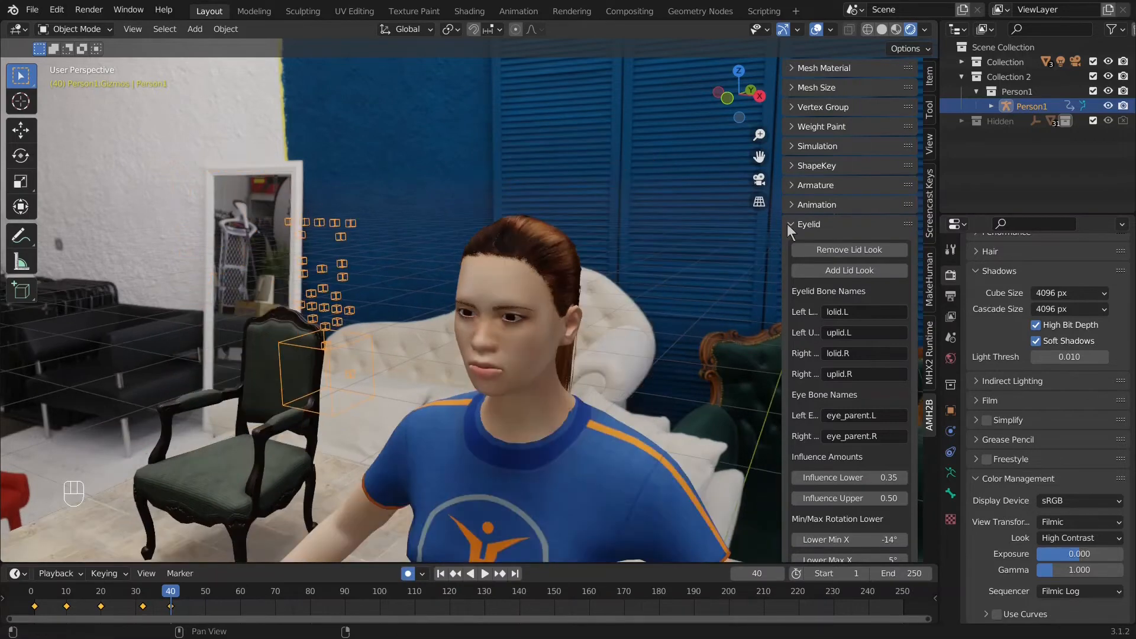
pyautogui.click(805, 225)
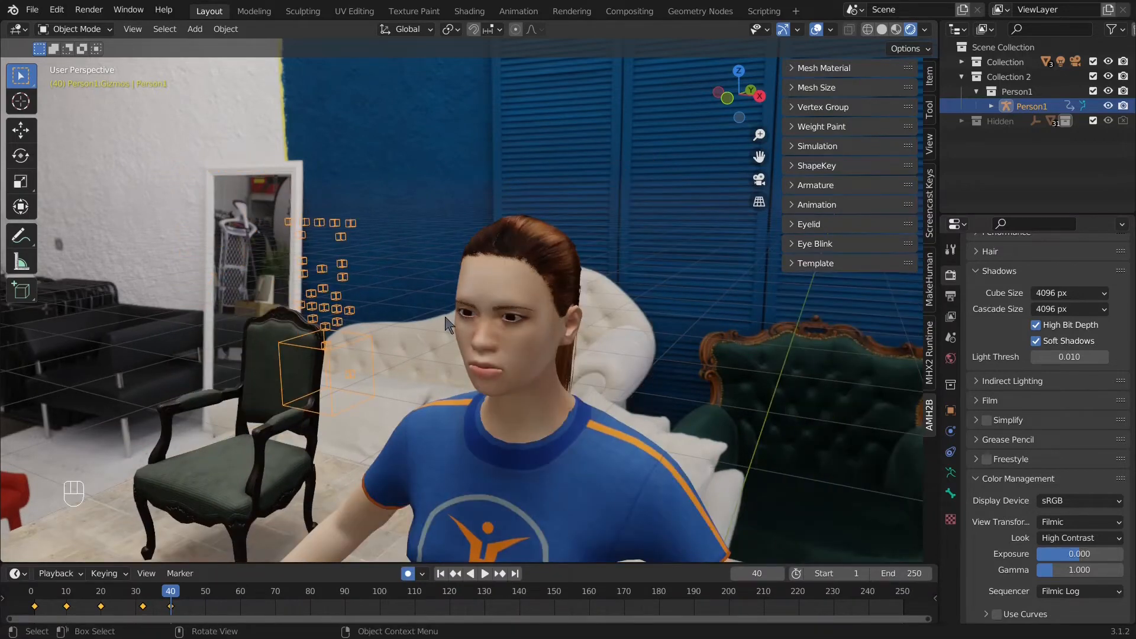
# Step: Reveal all hidden bones of the rig in Pose Mode and select the gaze bone in front of the face
pyautogui.hotkey('ctrl', 'Tab')
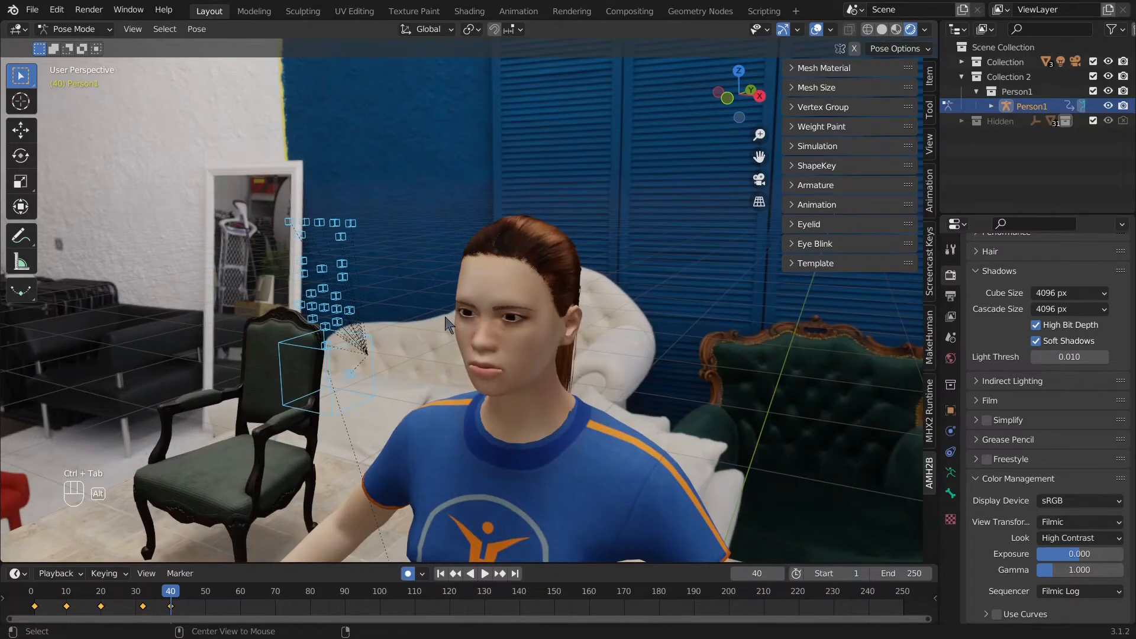
pyautogui.hotkey('alt', 'h')
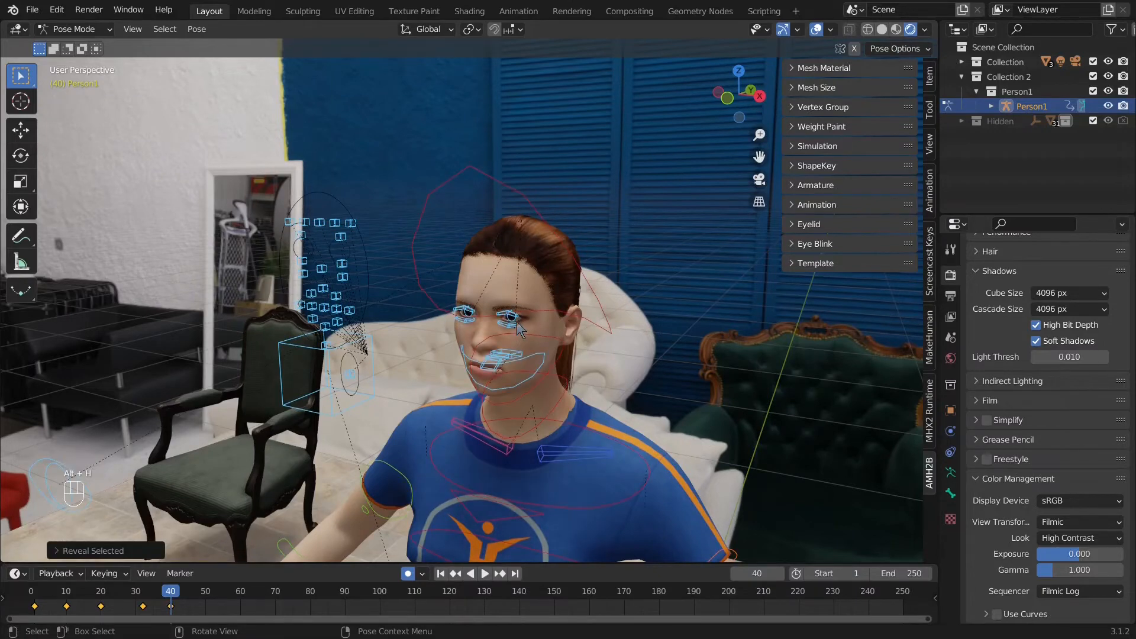
pyautogui.moveTo(432, 378); pyautogui.dragTo(393, 365, button='middle')
pyautogui.scroll(2, 448, 307)
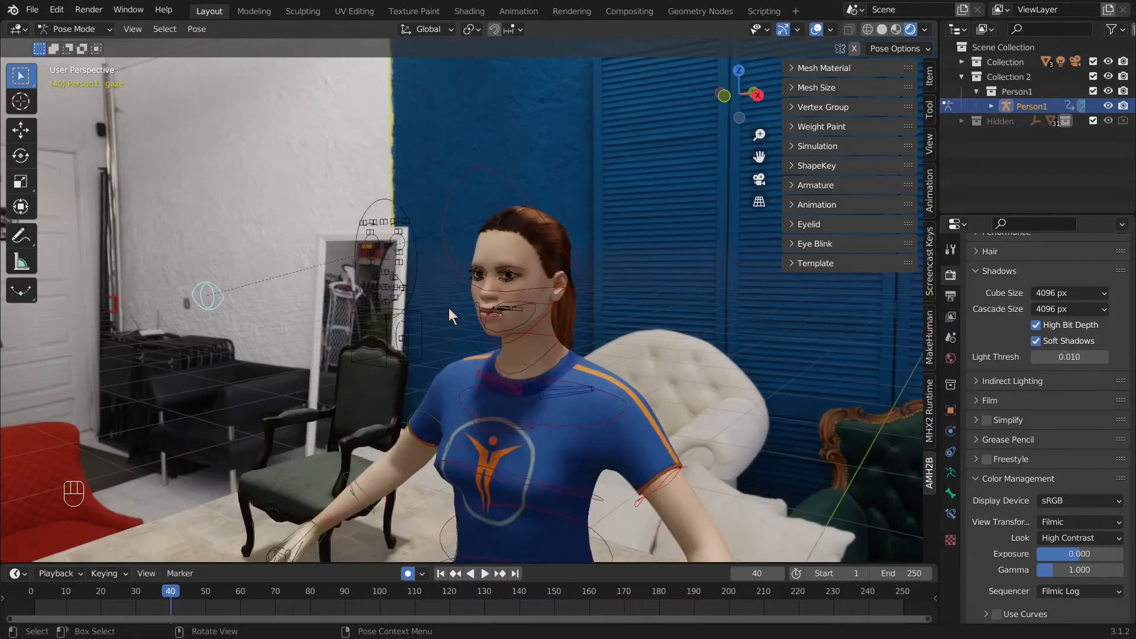
# Step: Try moving the gaze bone freely and along global Z to see how the eyes follow
pyautogui.press('g')
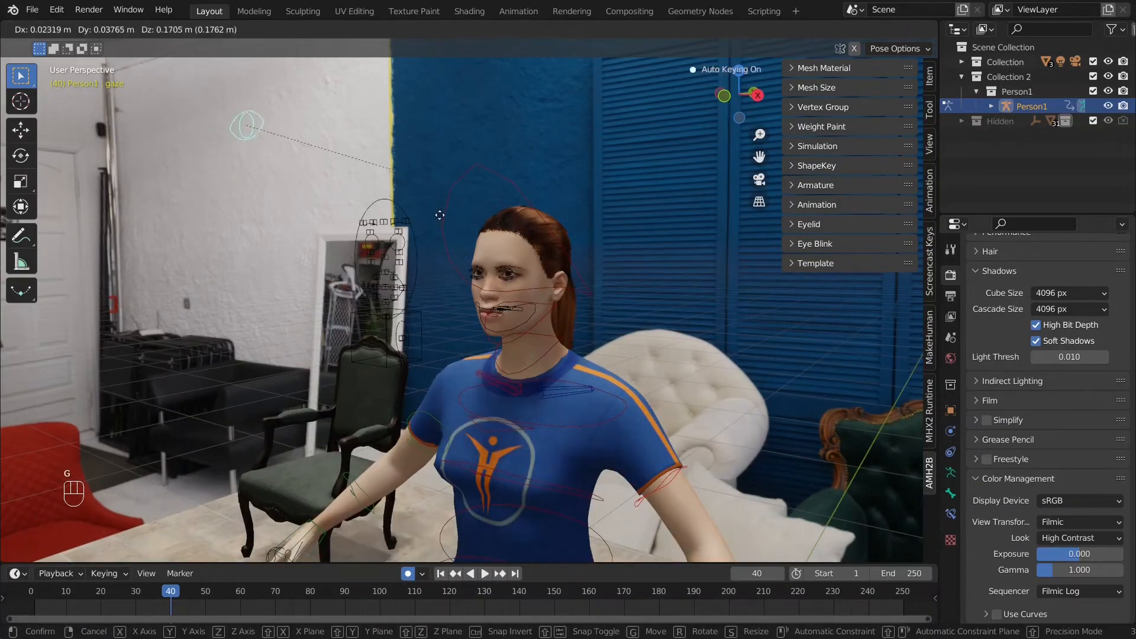
pyautogui.click(440, 214)
pyautogui.scroll(5, 492, 264)
pyautogui.scroll(-3, 529, 315)
pyautogui.press('g')
pyautogui.press('y')
pyautogui.press('z')
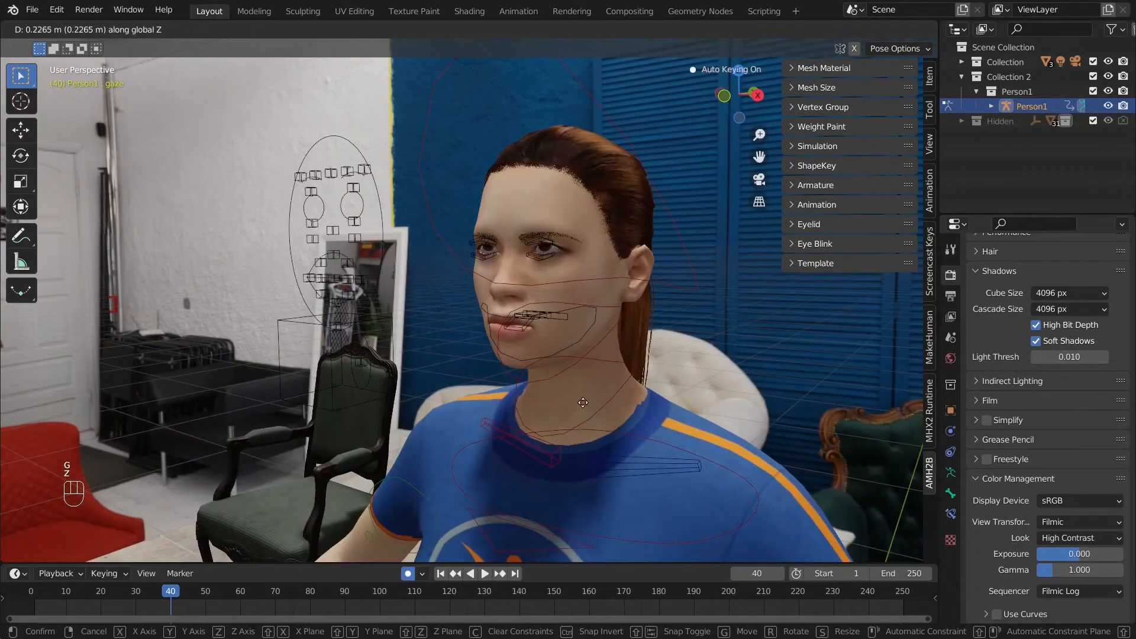
pyautogui.rightClick(509, 195)
# Step: Select the facial control bones together with the gaze bone and hide all other bones
pyautogui.press('b')
pyautogui.keyDown('shift'); pyautogui.moveTo(258, 125); pyautogui.dragTo(410, 414); pyautogui.keyUp('shift')
pyautogui.scroll(-8, 411, 413)
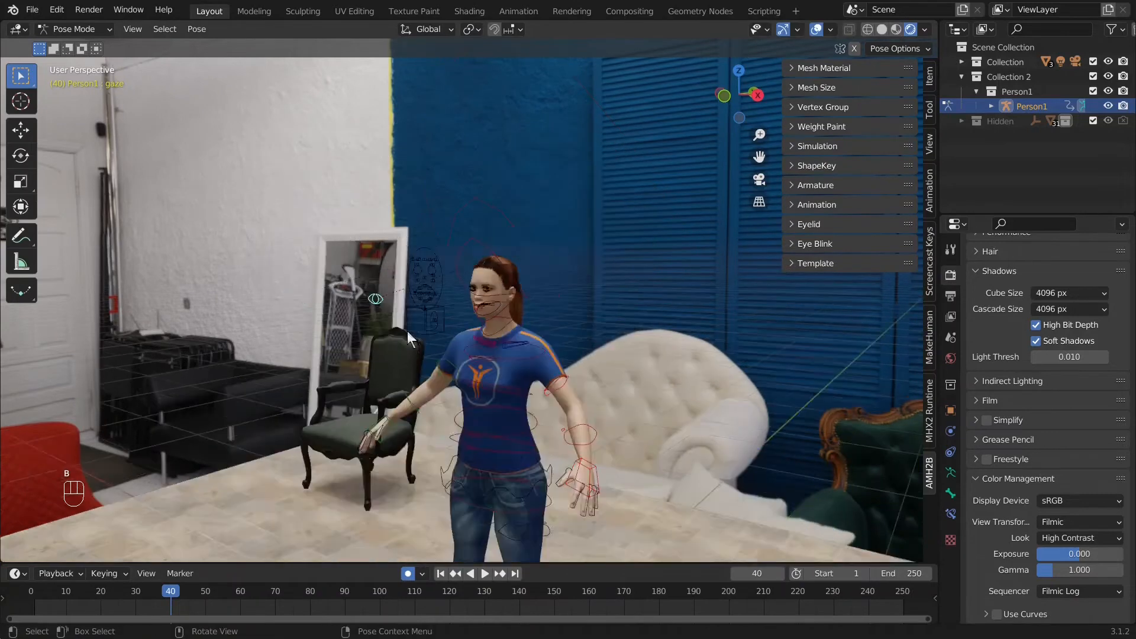
pyautogui.scroll(3, 408, 331)
pyautogui.press('b')
pyautogui.moveTo(243, 216); pyautogui.dragTo(432, 360)
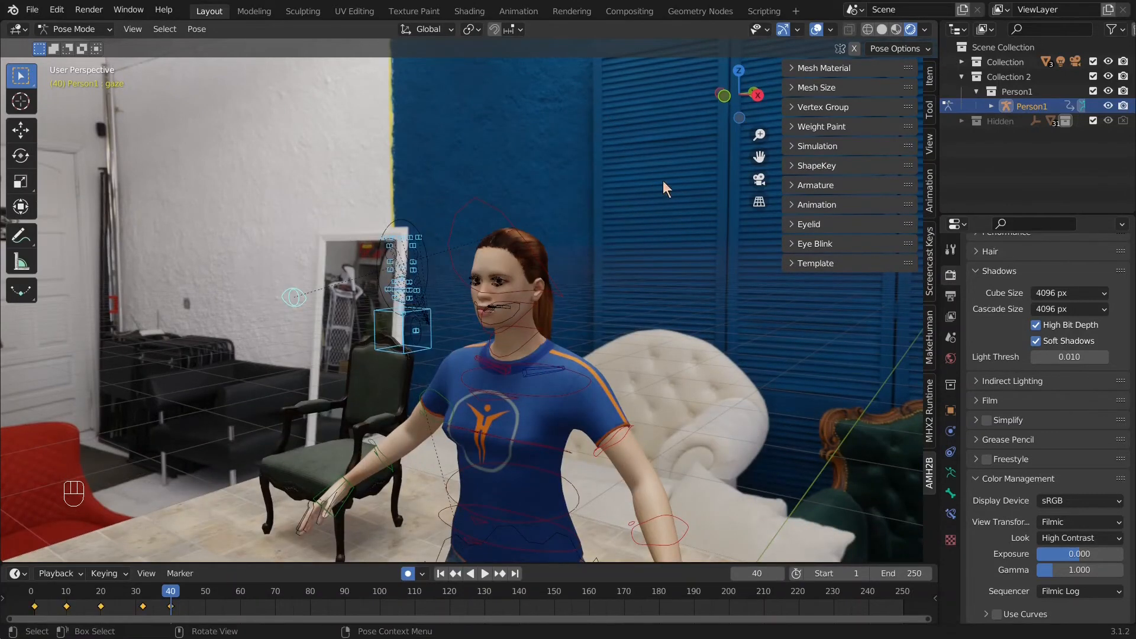
pyautogui.hotkey('shift', 'h')
# Step: Select only the gaze bone and try moving it along global Z while viewing the eyelids up close
pyautogui.click(304, 297)
pyautogui.moveTo(490, 310); pyautogui.dragTo(478, 312, button='middle')
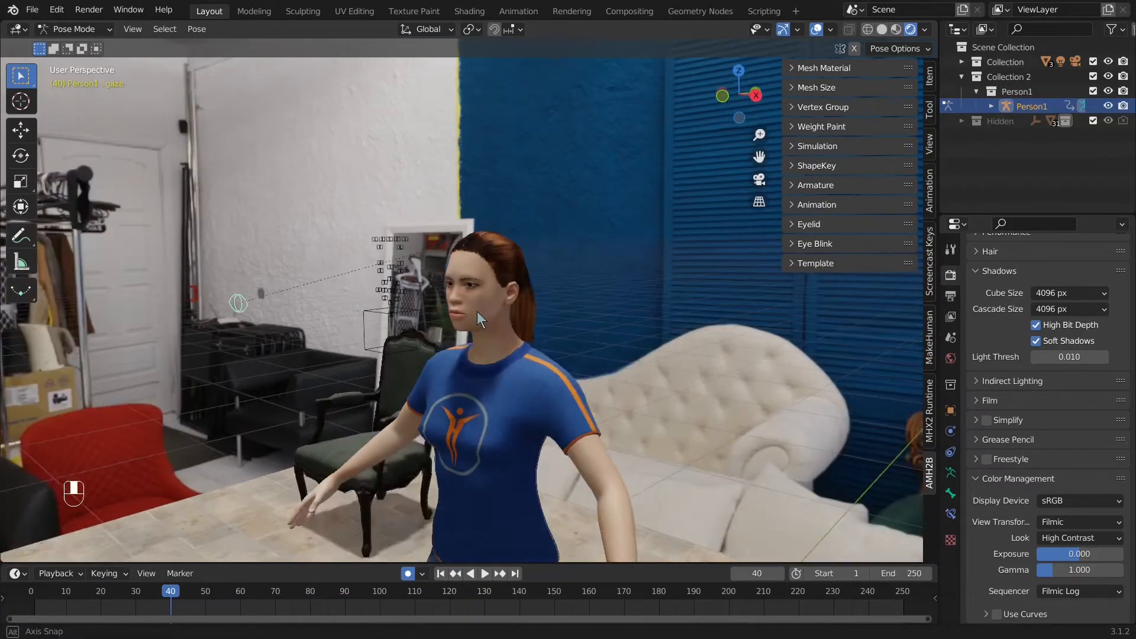
pyautogui.scroll(8, 477, 311)
pyautogui.press('g')
pyautogui.press('z')
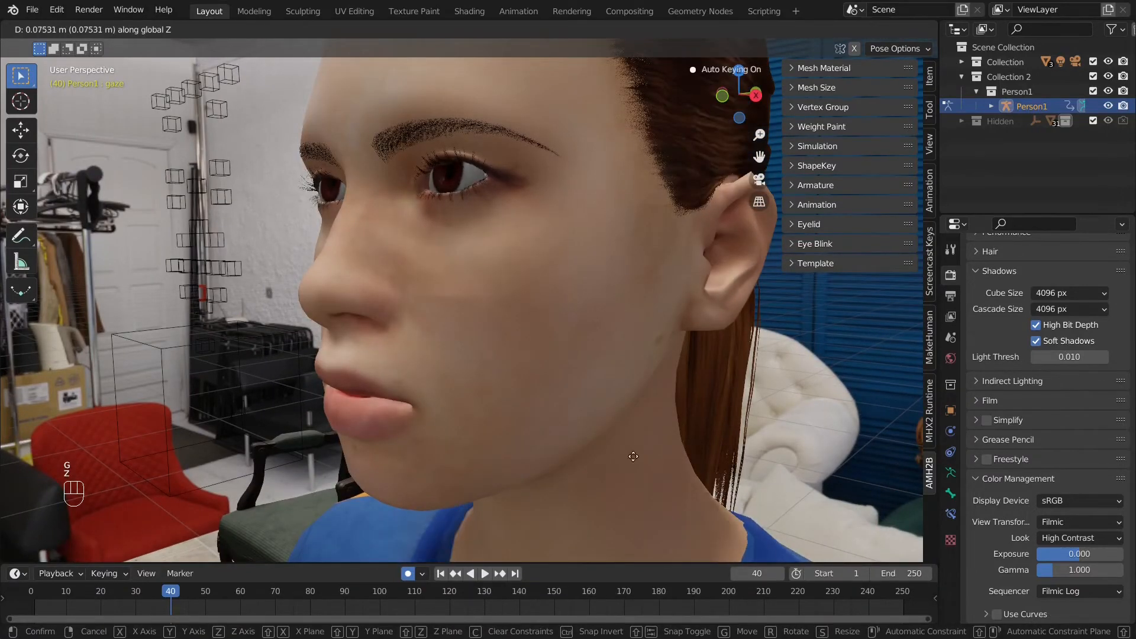
pyautogui.rightClick(672, 121)
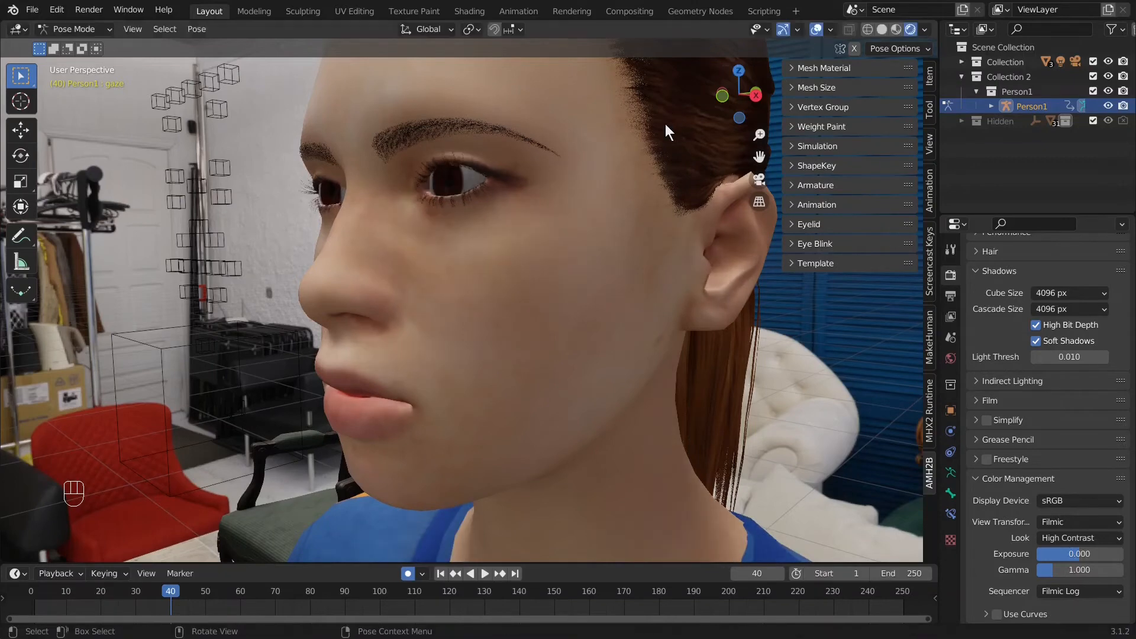
# Step: Test a downward gaze movement and add Lid Look to the rig for the lolid and uplid eyelid bones
pyautogui.click(811, 226)
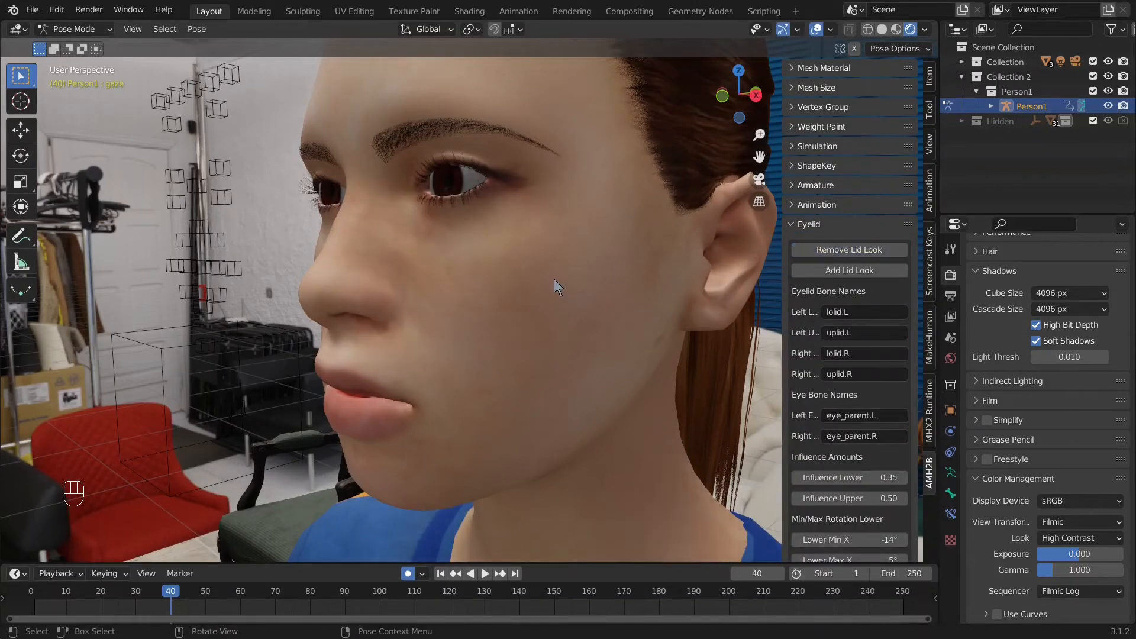
pyautogui.press('g')
pyautogui.press('z')
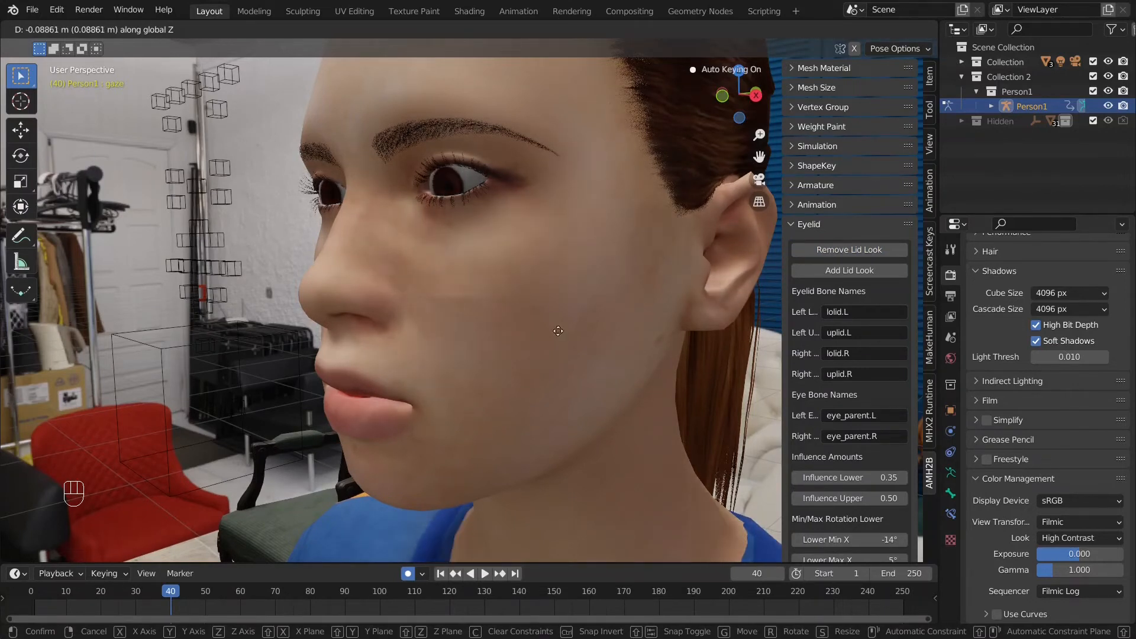
pyautogui.rightClick(679, 391)
pyautogui.click(861, 273)
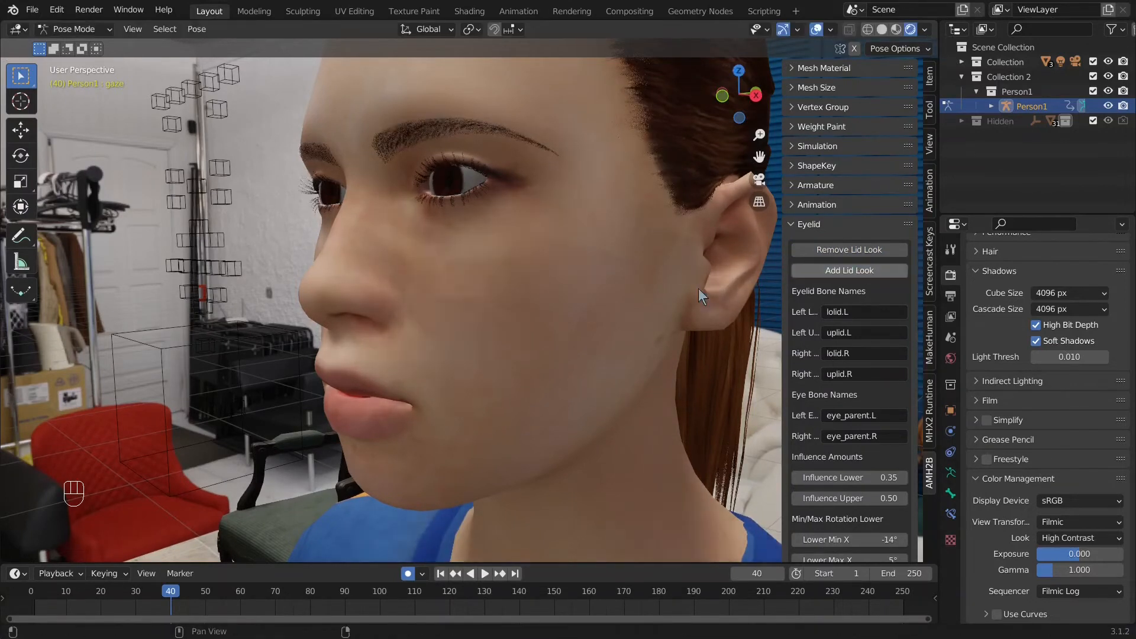
# Step: Try moving the gaze bone along global Z to check that the eyelids follow the eyes
pyautogui.press('g')
pyautogui.press('z')
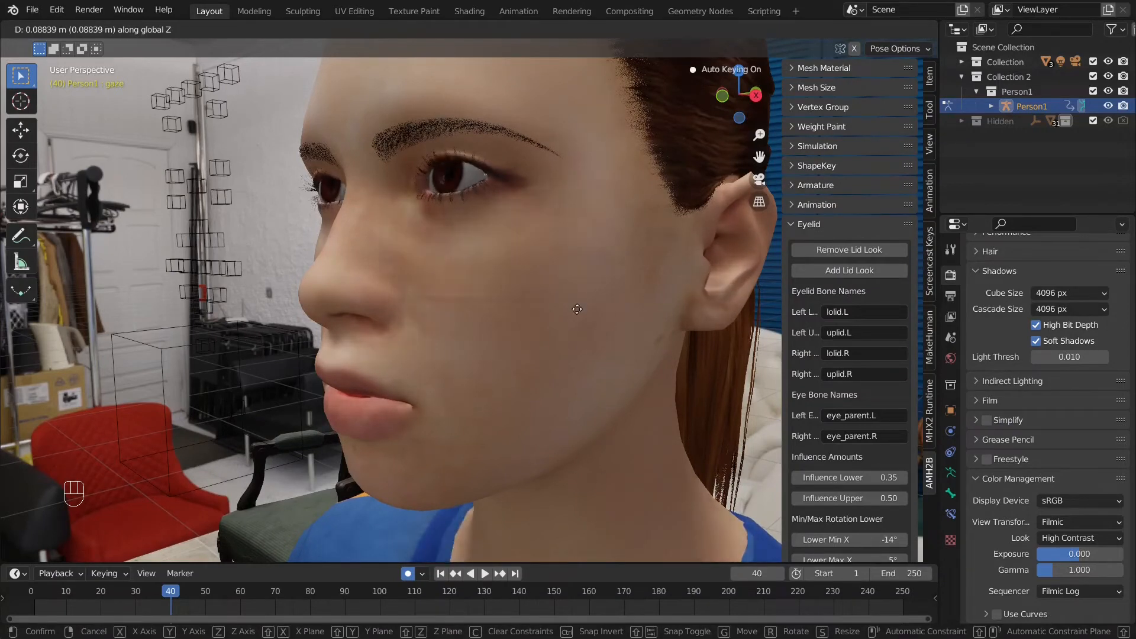
pyautogui.click(626, 375)
# Step: Set the Eye Blink options to 20 blinks per minute
pyautogui.click(811, 224)
pyautogui.click(827, 244)
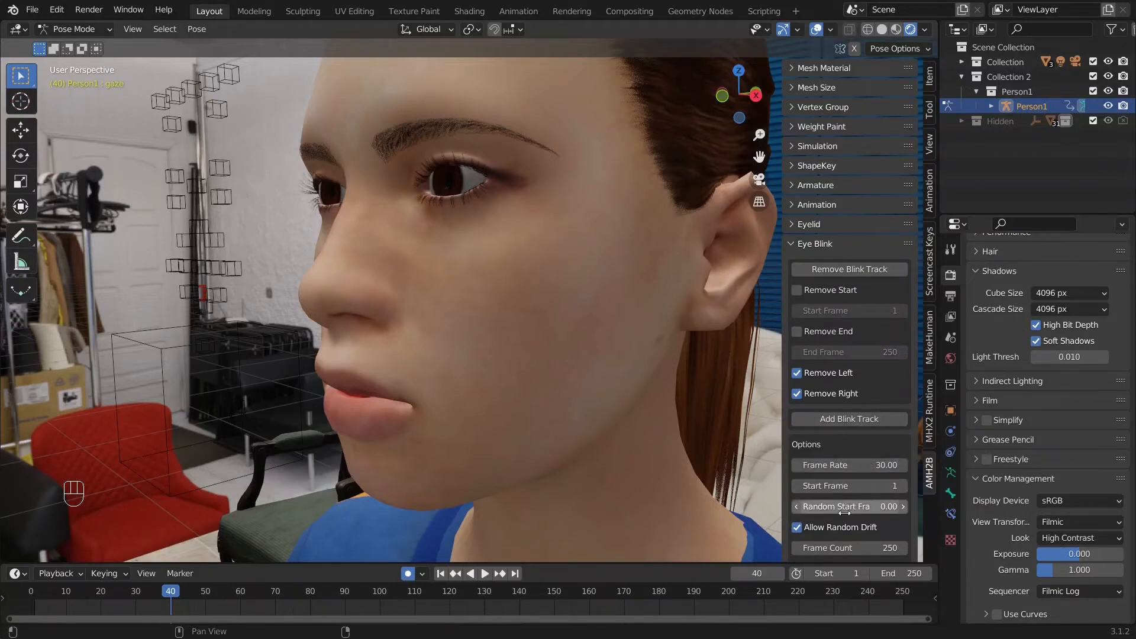
pyautogui.scroll(-4, 847, 442)
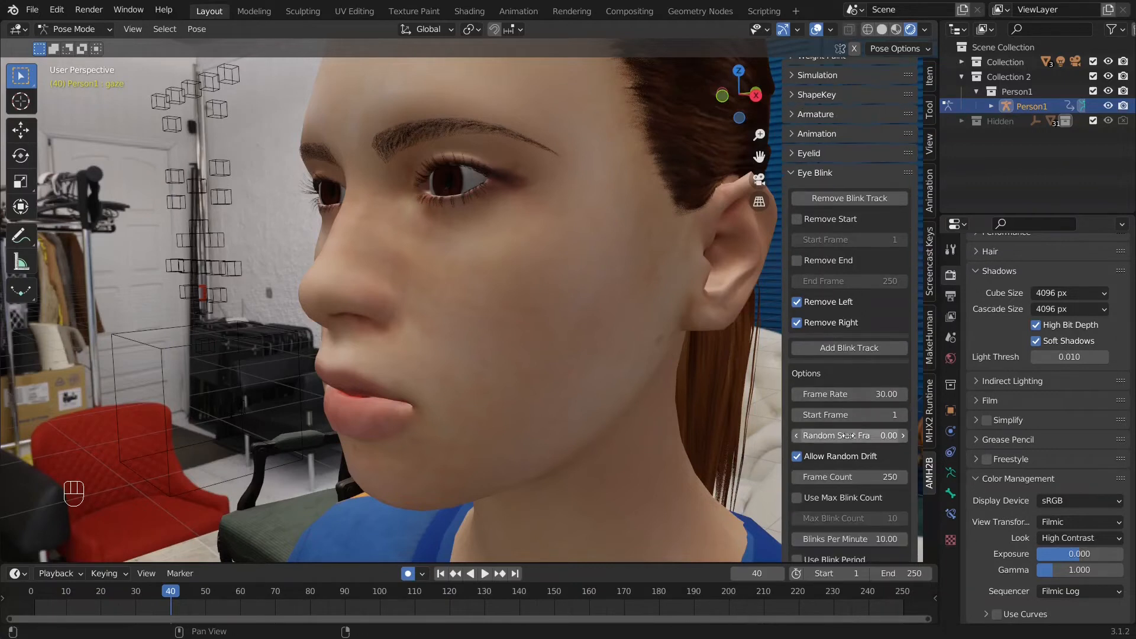
pyautogui.scroll(-1, 848, 435)
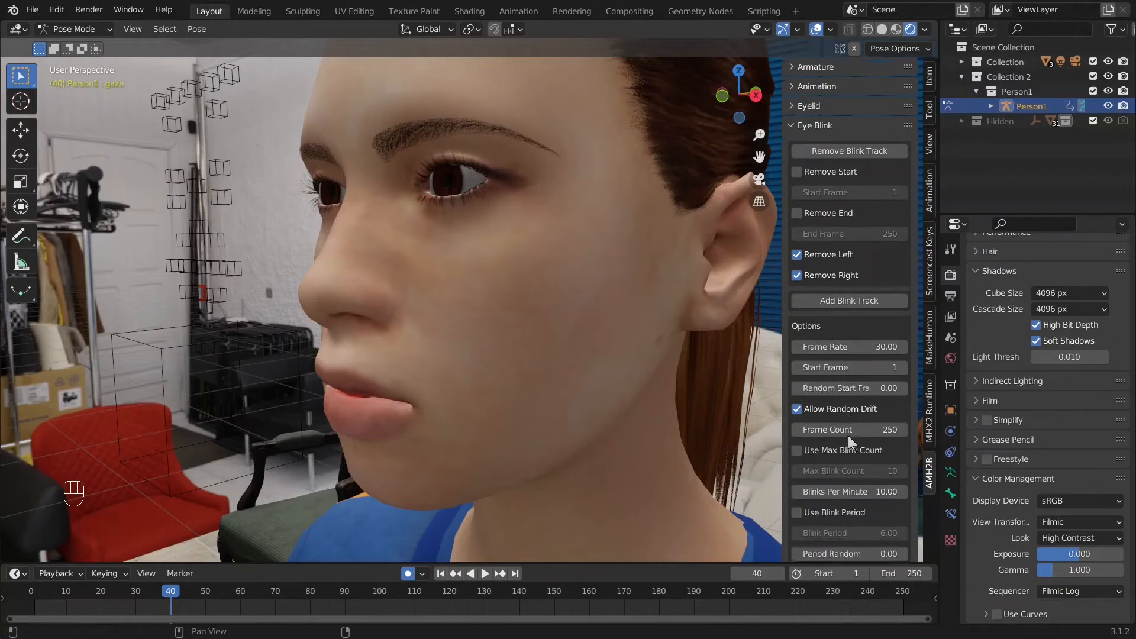
pyautogui.click(851, 492)
pyautogui.write('20')
pyautogui.press('Return')
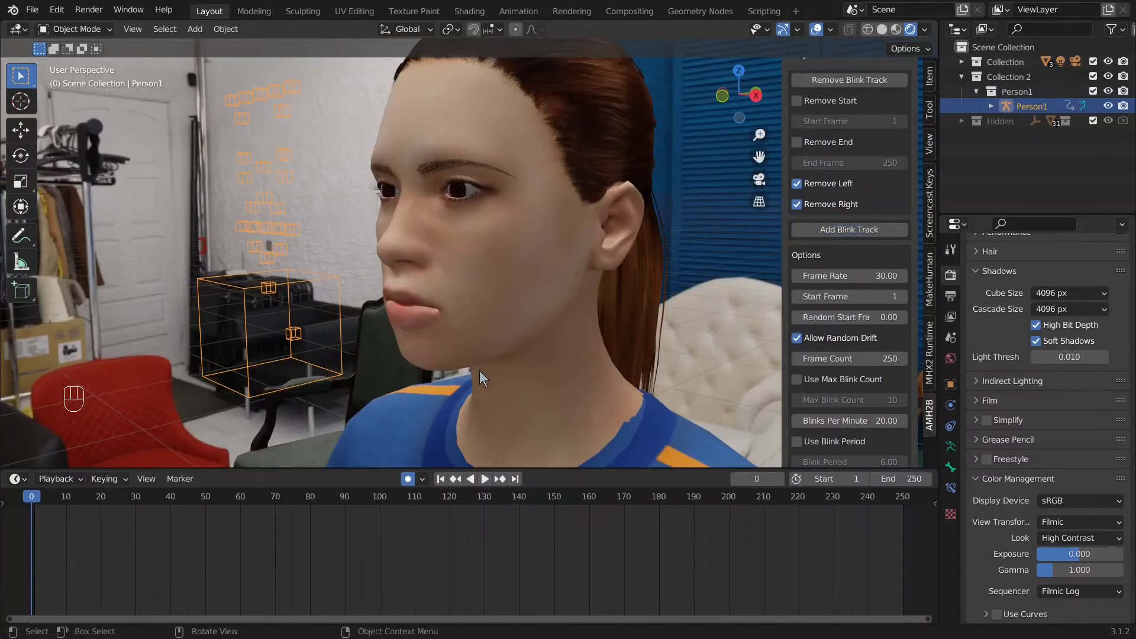
# Step: Play the animation from frame 0 to check the eye blinks, and stop playback
pyautogui.press('space')
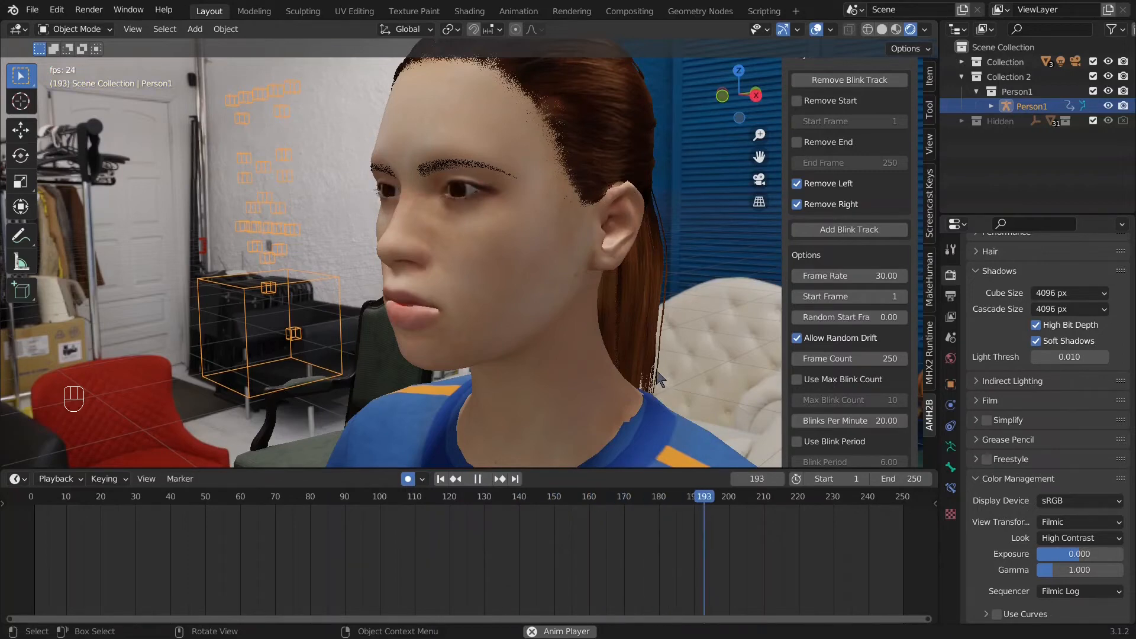
pyautogui.press('space')
pyautogui.keyDown('shift'); pyautogui.moveTo(587, 218); pyautogui.dragTo(605, 307, button='middle'); pyautogui.keyUp('shift')
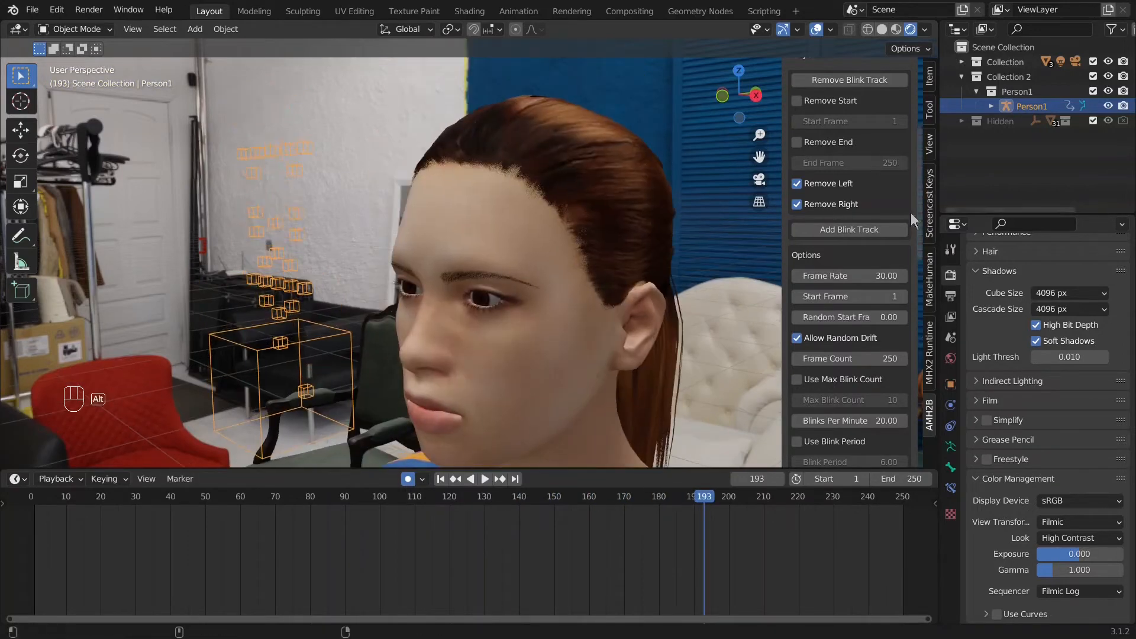
pyautogui.hotkey('alt', 'Tab')
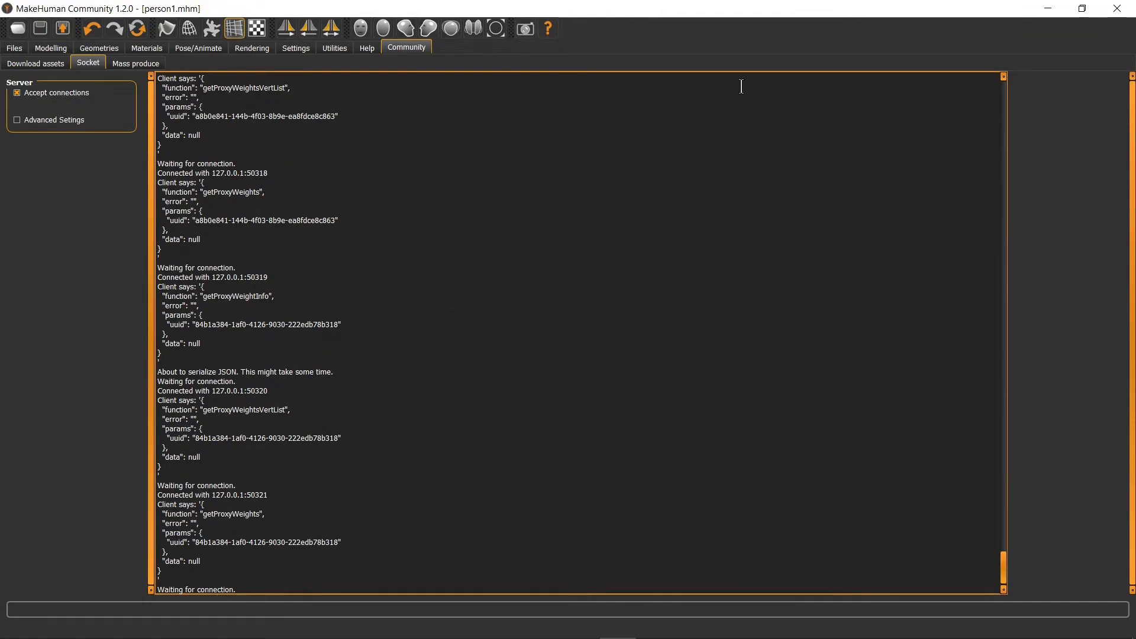
pyautogui.hotkey('alt', 'Tab')
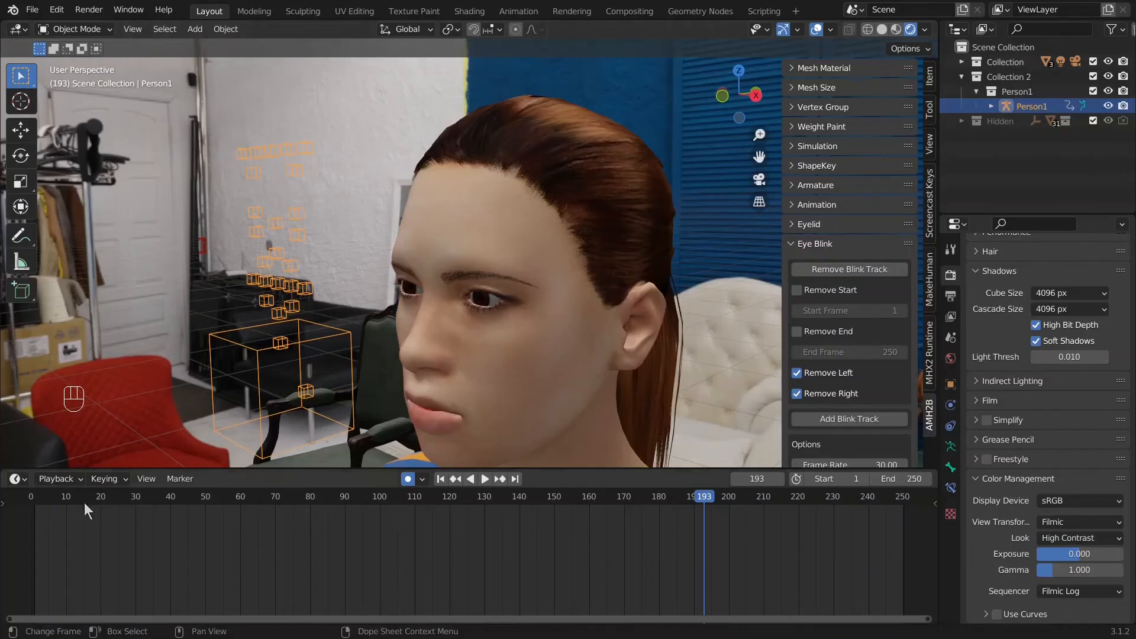
pyautogui.moveTo(44, 499); pyautogui.dragTo(31, 499)
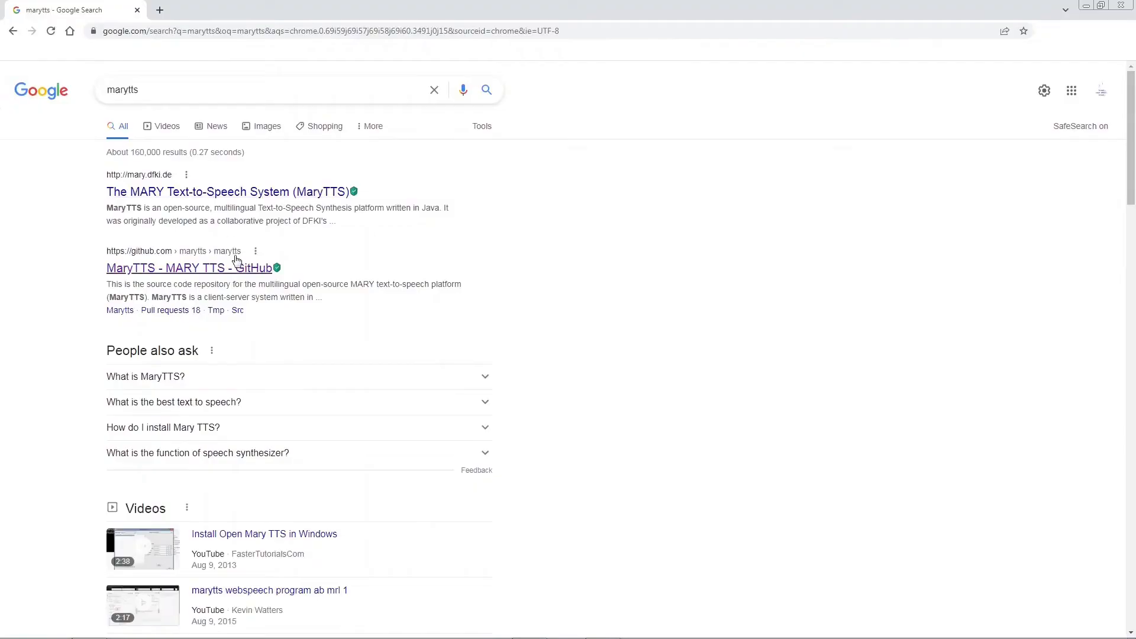
# Step: Open the MaryTTS repository on GitHub and read its README sections on running the server, installing voices and packaging
pyautogui.click(236, 264)
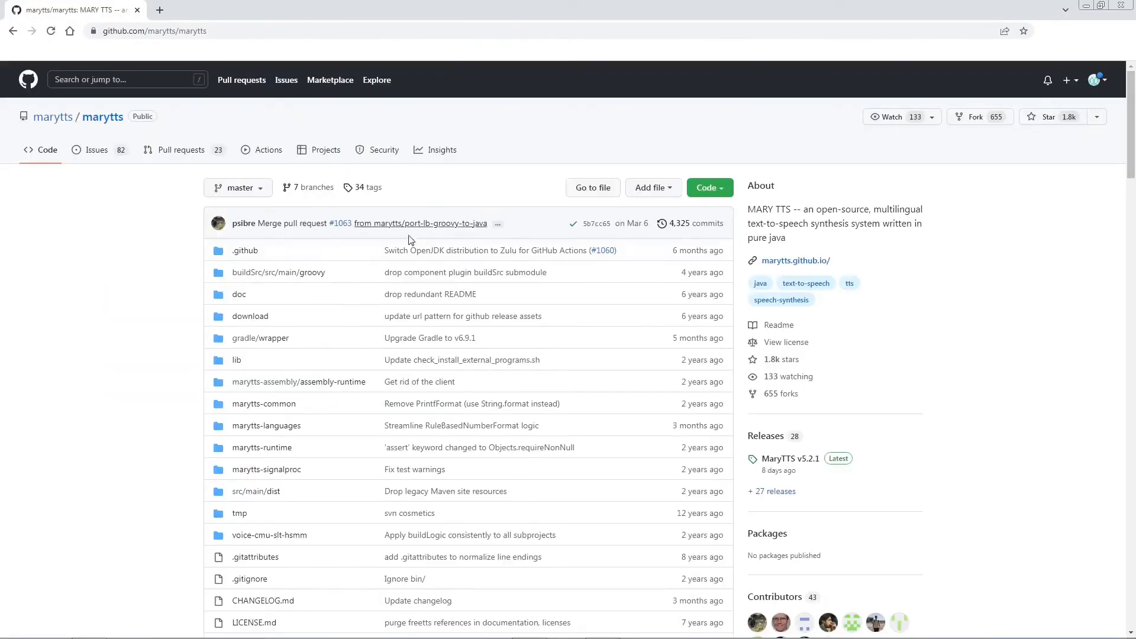
pyautogui.scroll(-12, 171, 285)
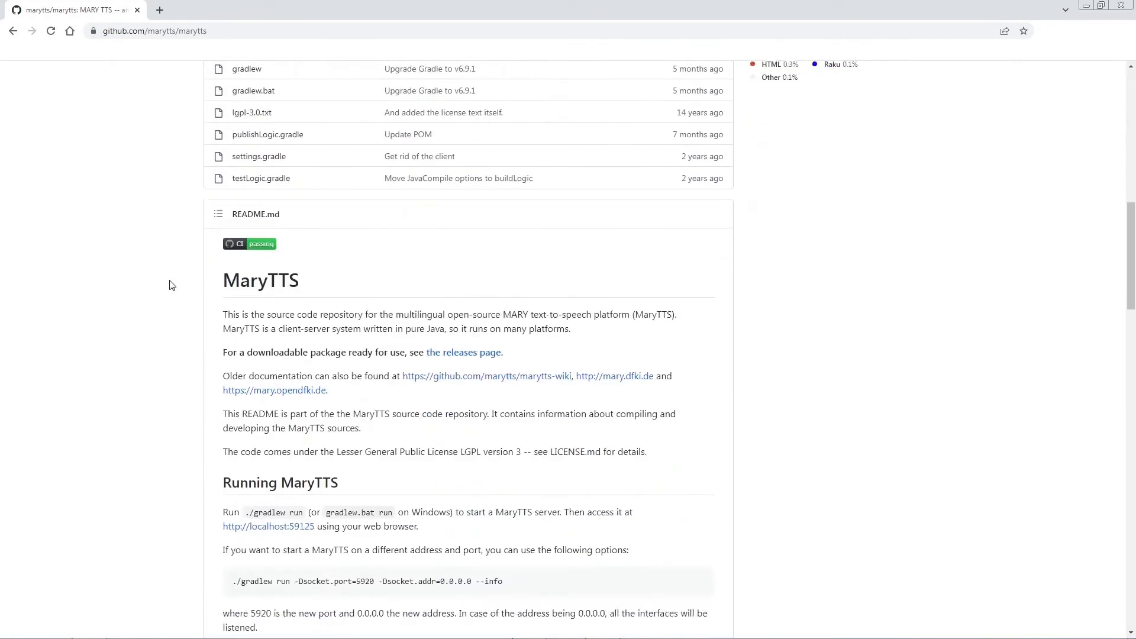
pyautogui.scroll(-2, 171, 285)
pyautogui.scroll(-3, 191, 318)
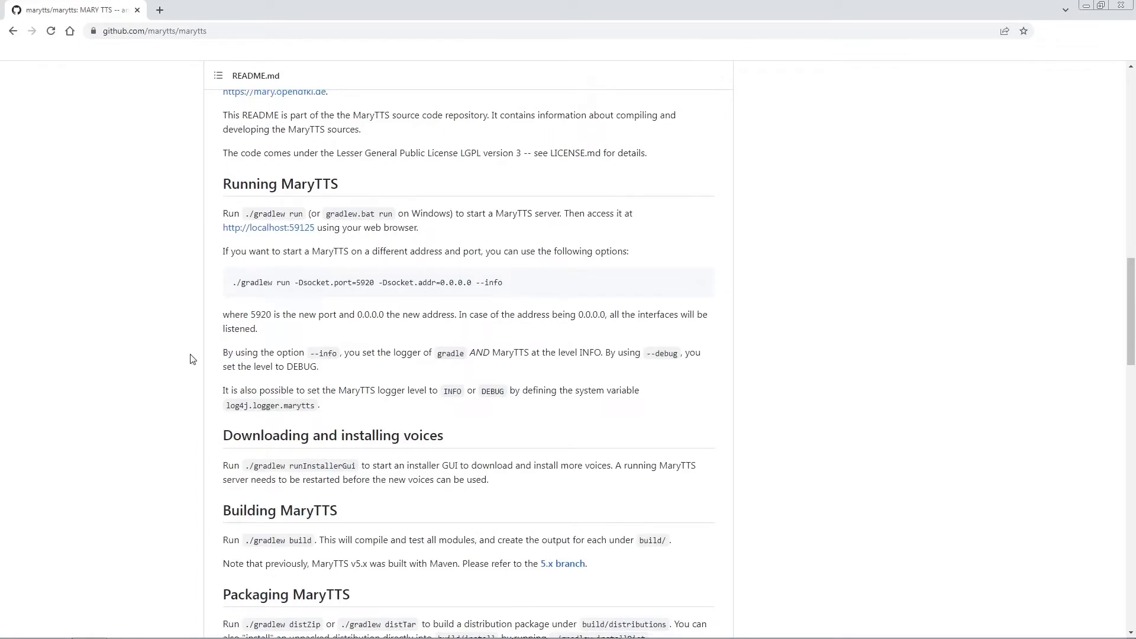
pyautogui.scroll(-1, 191, 359)
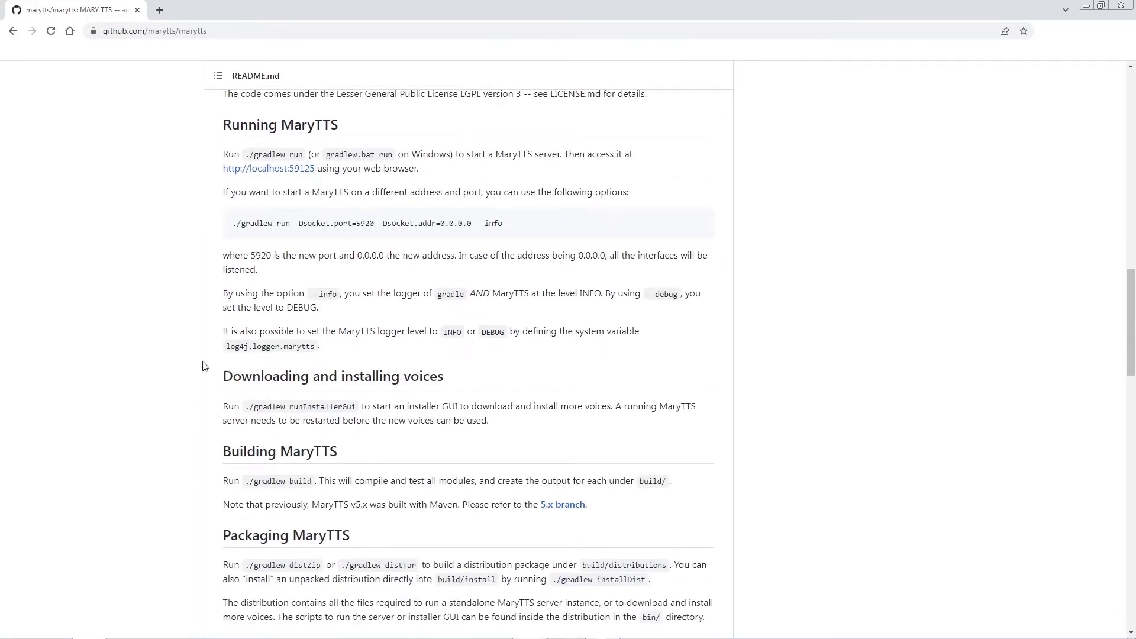
pyautogui.scroll(-3, 201, 364)
pyautogui.scroll(-2, 187, 400)
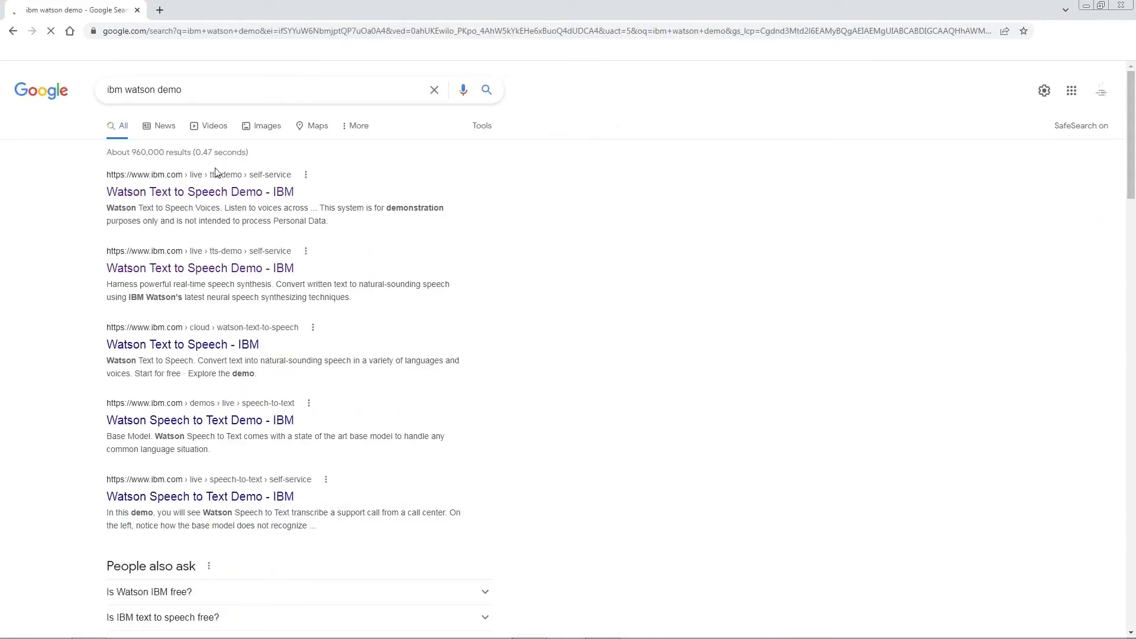
# Step: Open the IBM Watson Text to Speech Demo, replace the sample text with "to be or not to be, that is the question" and play it
pyautogui.click(211, 193)
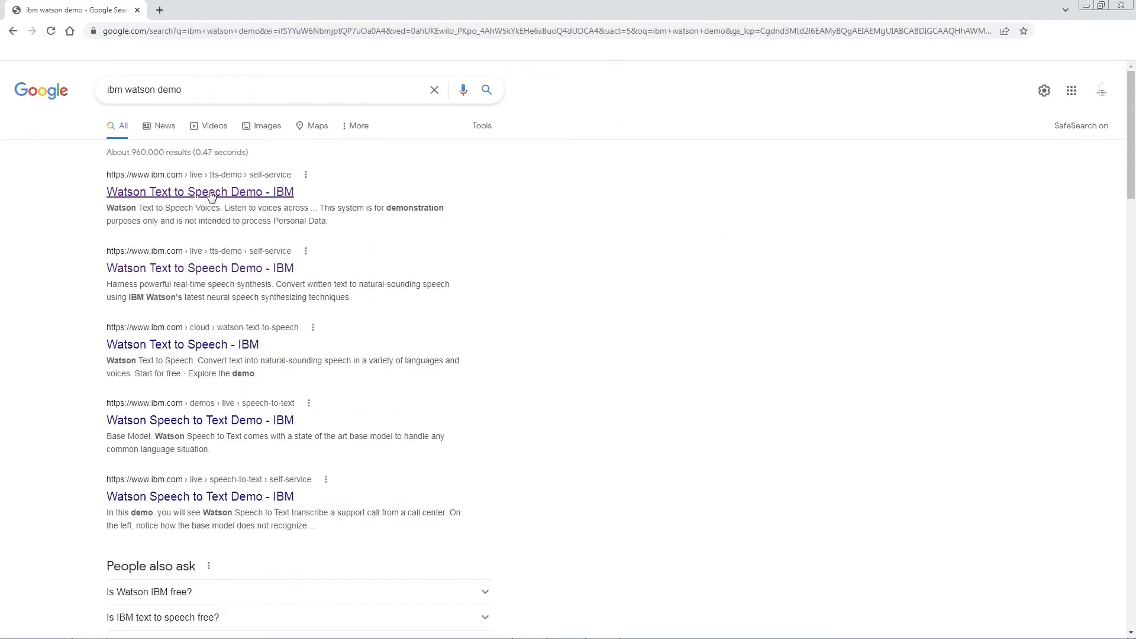
pyautogui.click(211, 193)
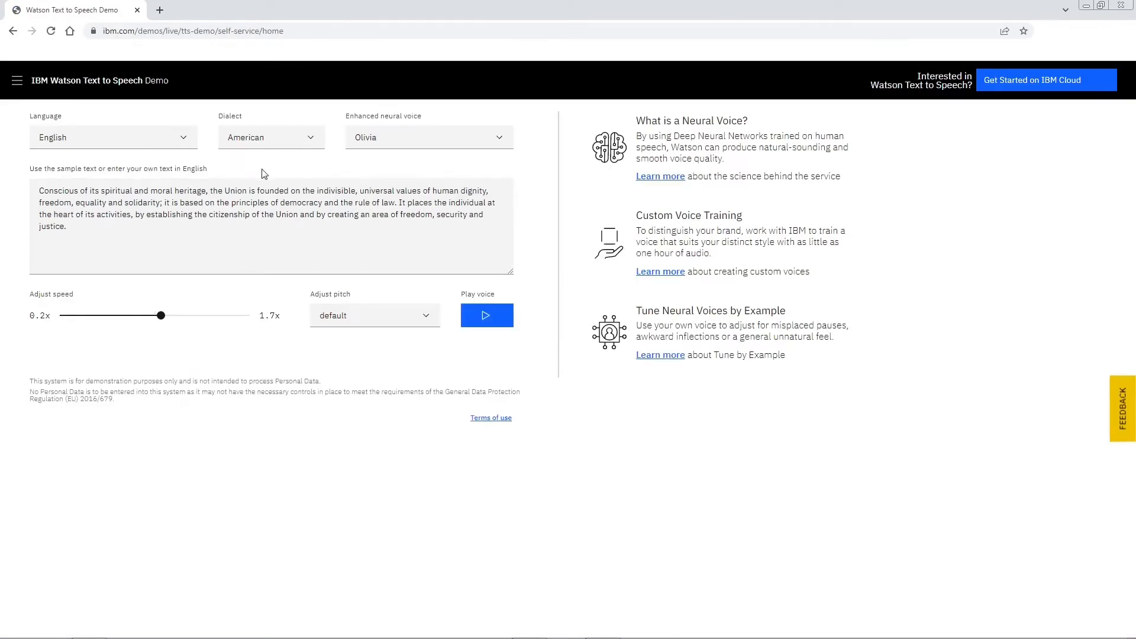
pyautogui.click(261, 189)
pyautogui.hotkey('ctrl', 'a')
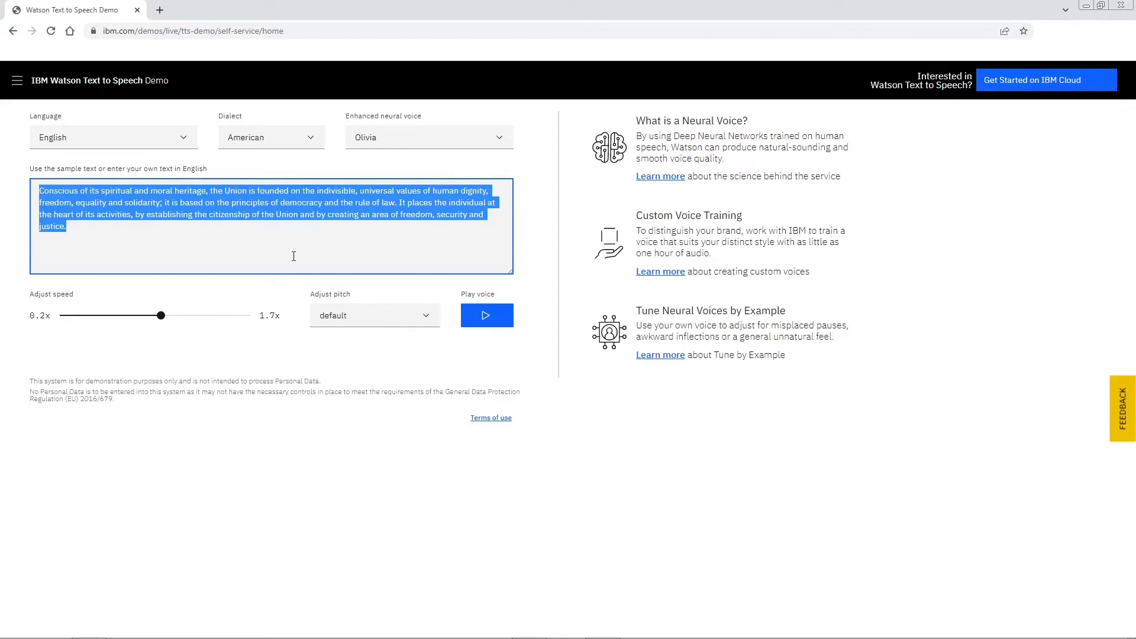
pyautogui.press('BackSpace')
pyautogui.write('to be or not to be, tha')
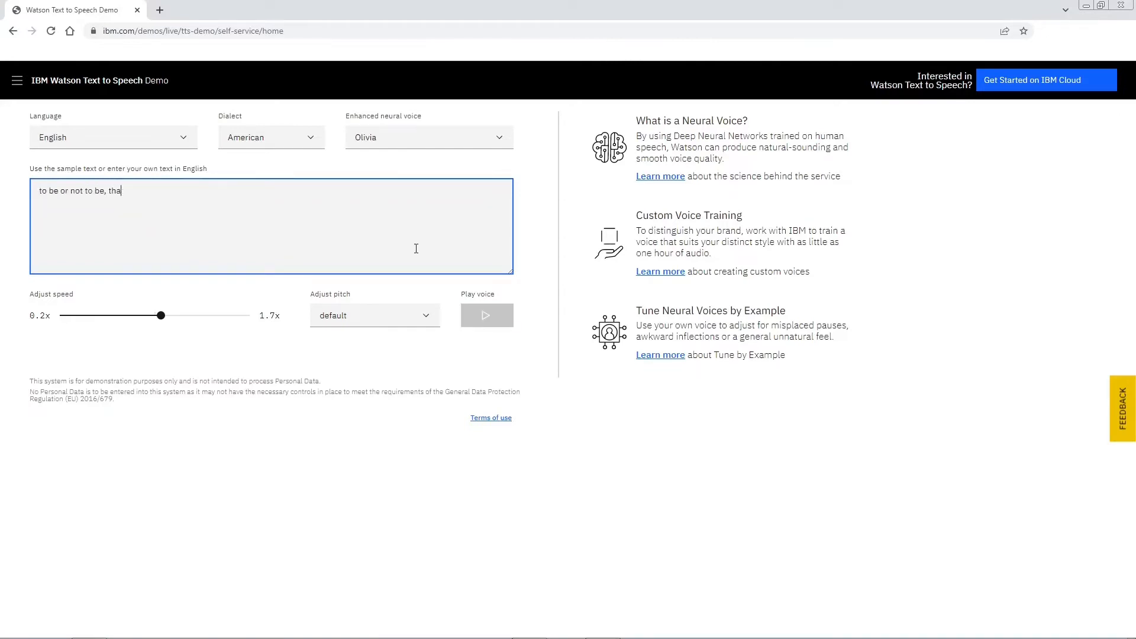
pyautogui.write('the question')
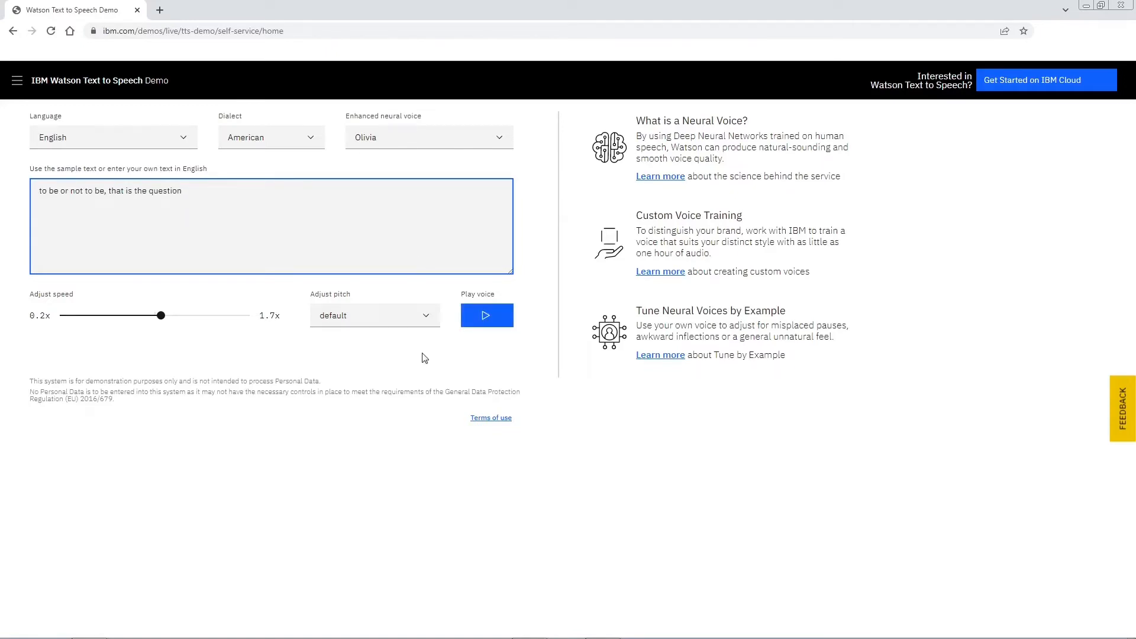
pyautogui.click(471, 322)
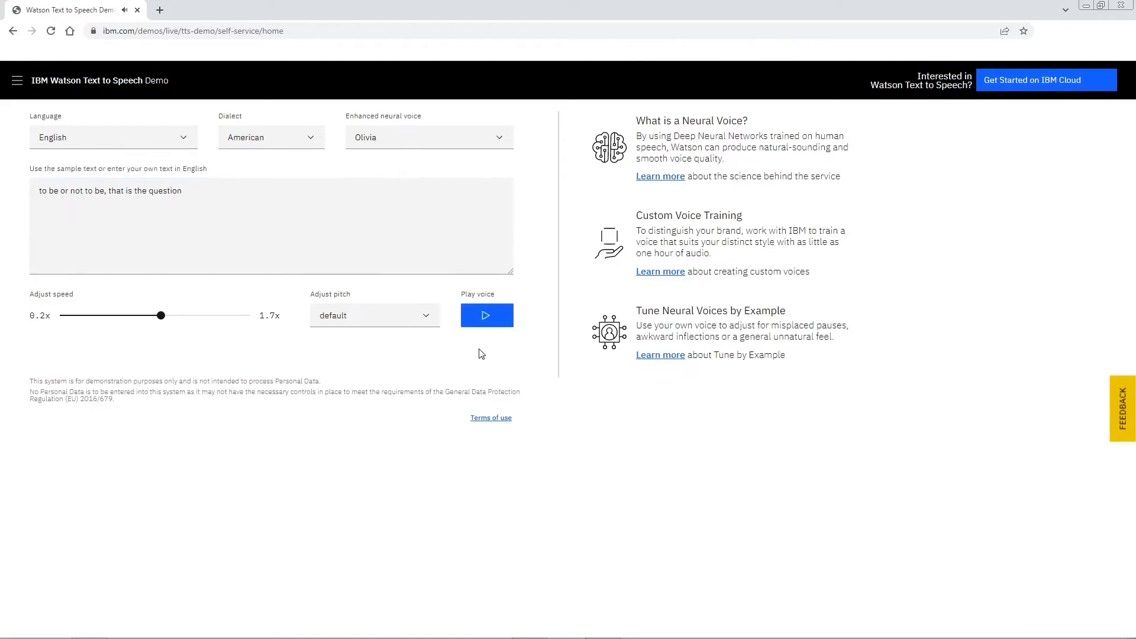
# Step: Try the British dialect with the text "it was the best of times, it was the worst of times" and play the voice
pyautogui.click(261, 137)
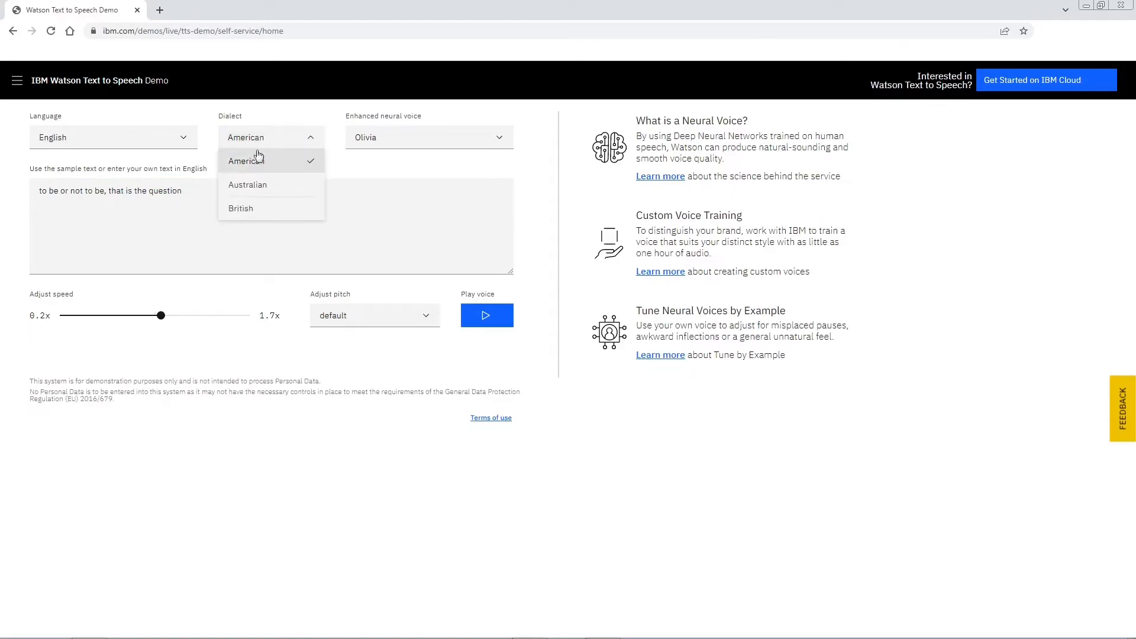
pyautogui.click(256, 207)
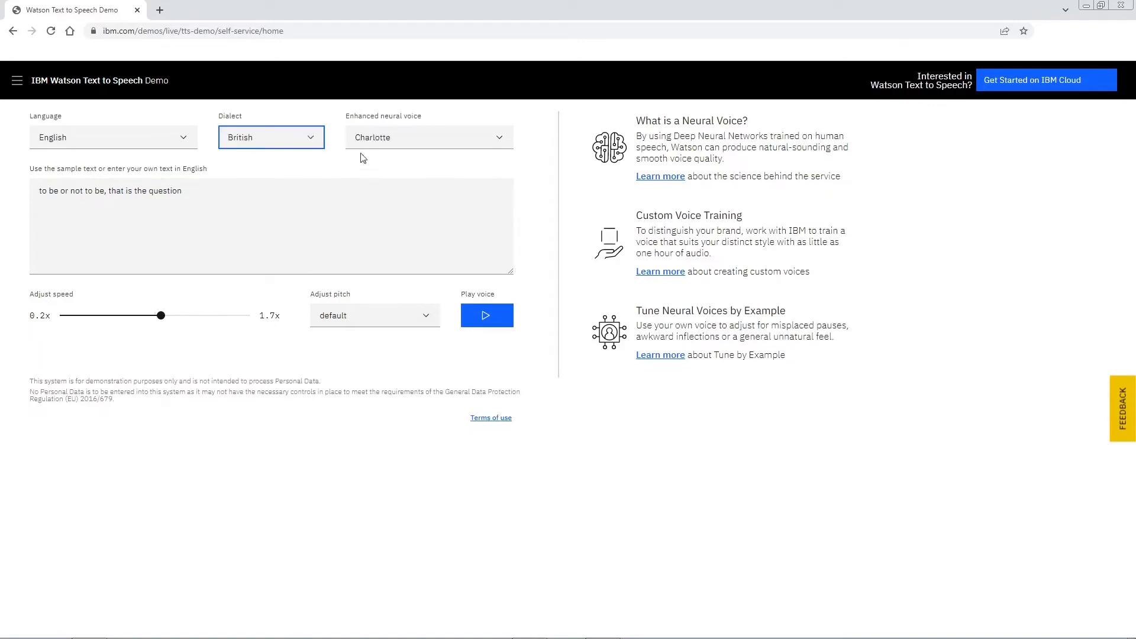
pyautogui.click(291, 218)
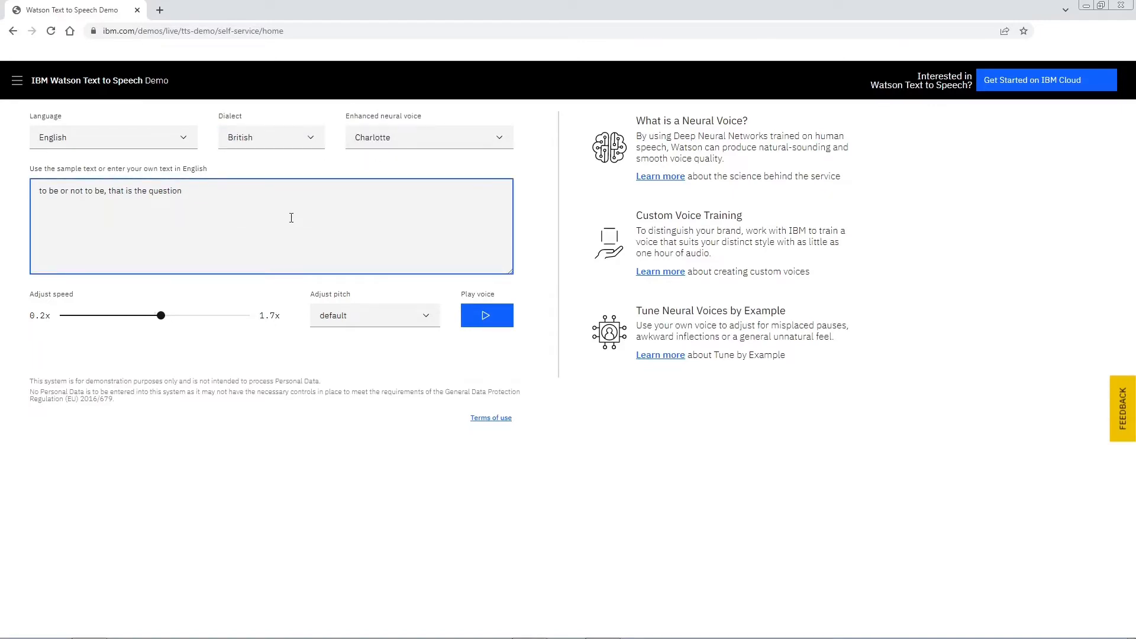
pyautogui.hotkey('ctrl', 'a')
pyautogui.press('BackSpace')
pyautogui.write('it w')
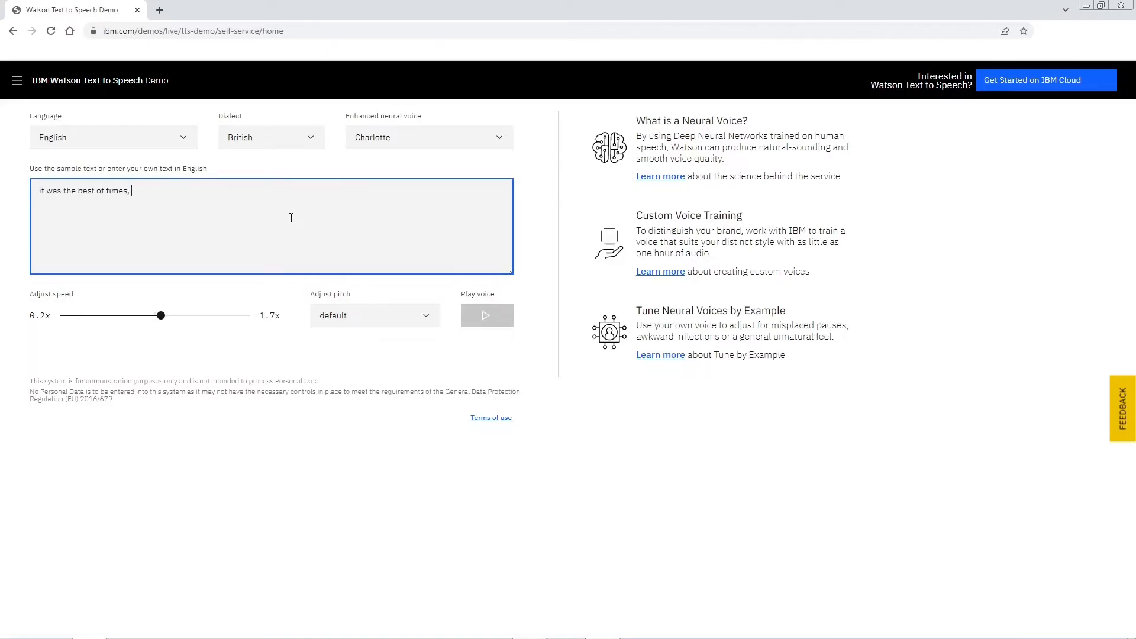
pyautogui.write('as the best of times, it was the worst of times')
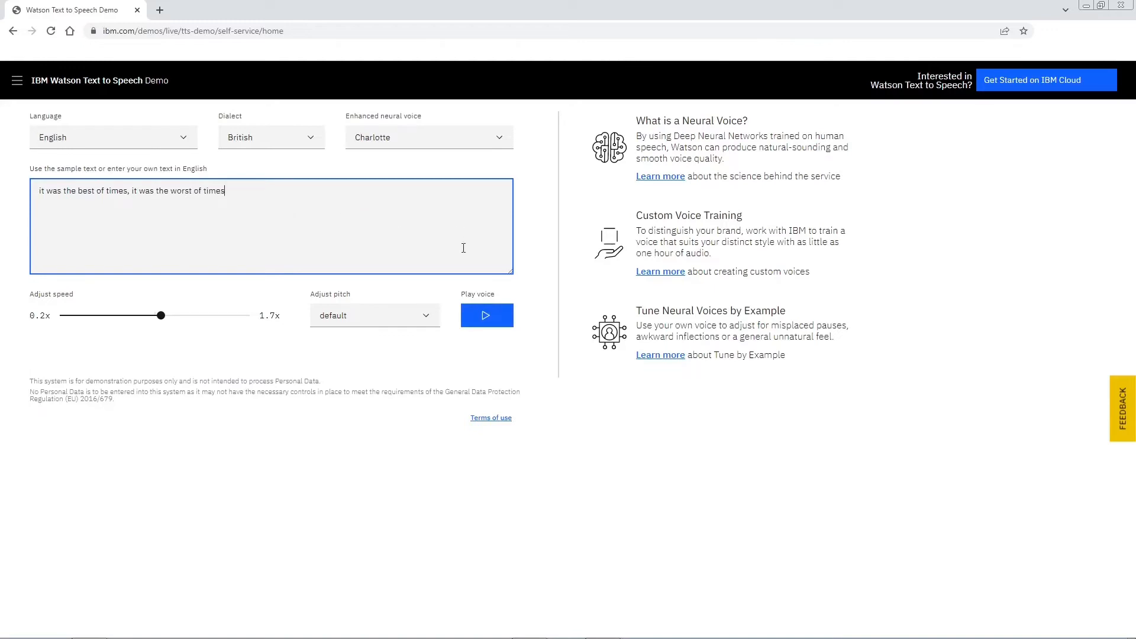
pyautogui.click(493, 317)
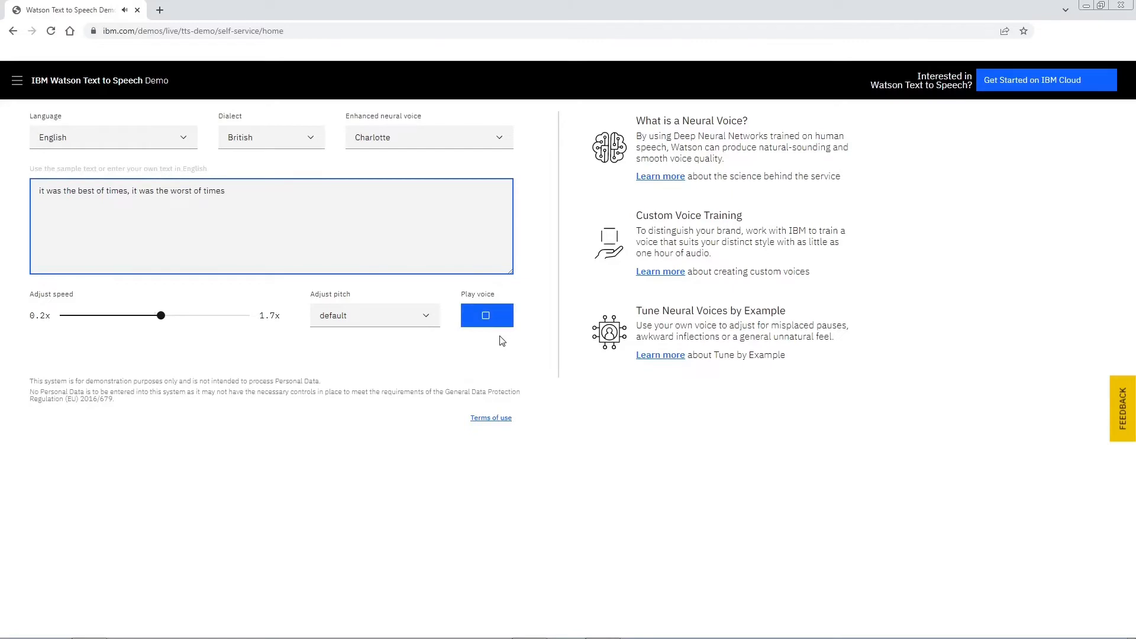
pyautogui.click(471, 320)
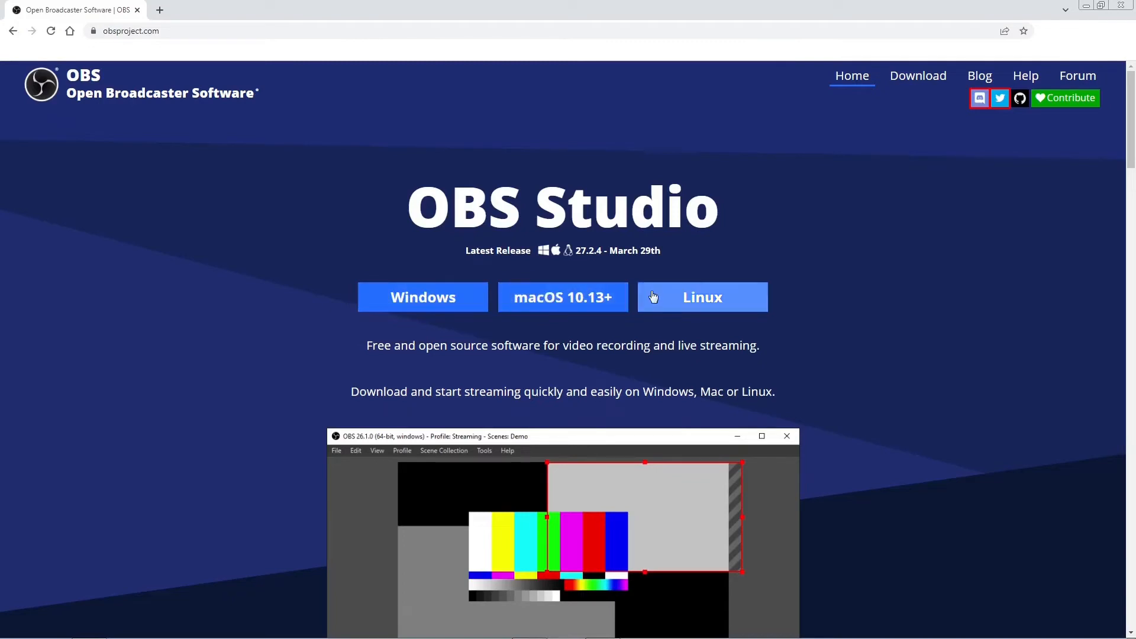
# Step: Look over the OBS Studio homepage for the available downloads and the recording software's interface
pyautogui.scroll(-4, 319, 350)
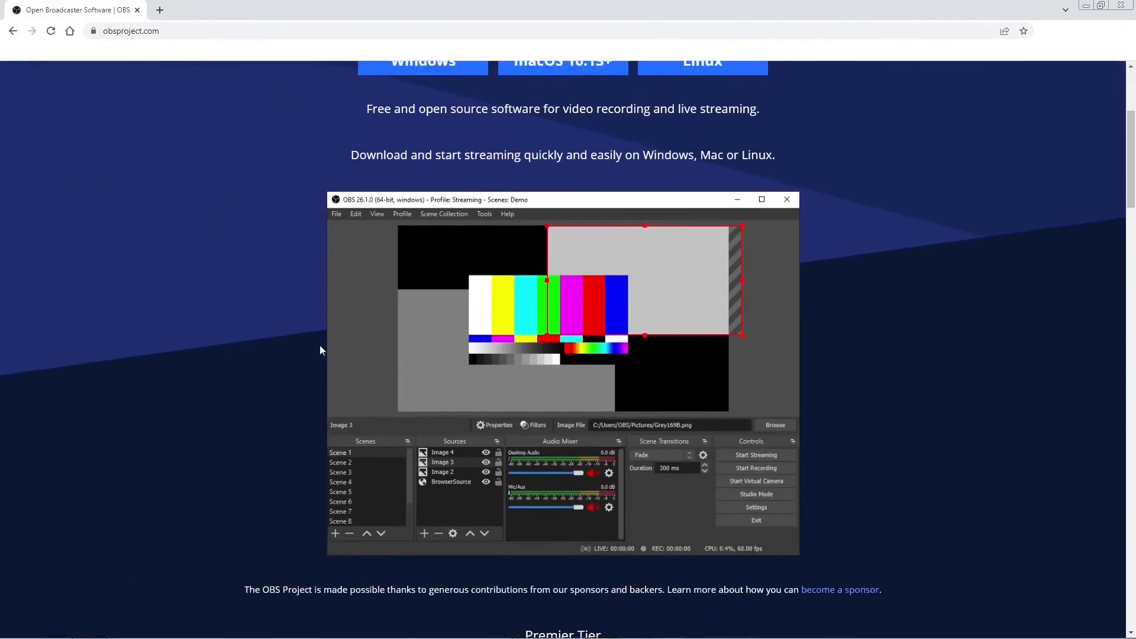
pyautogui.scroll(4, 319, 350)
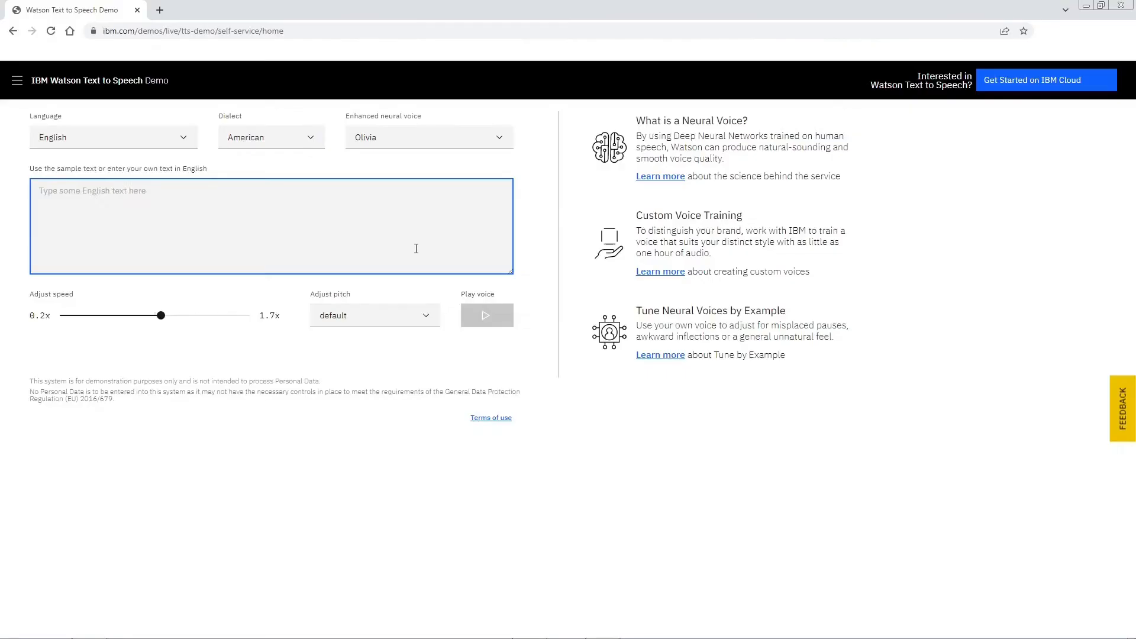
# Step: In the IBM Watson demo, enter "to be or not to be, that is the question" and play the American voice
pyautogui.write('to be or not to be, that is the question')
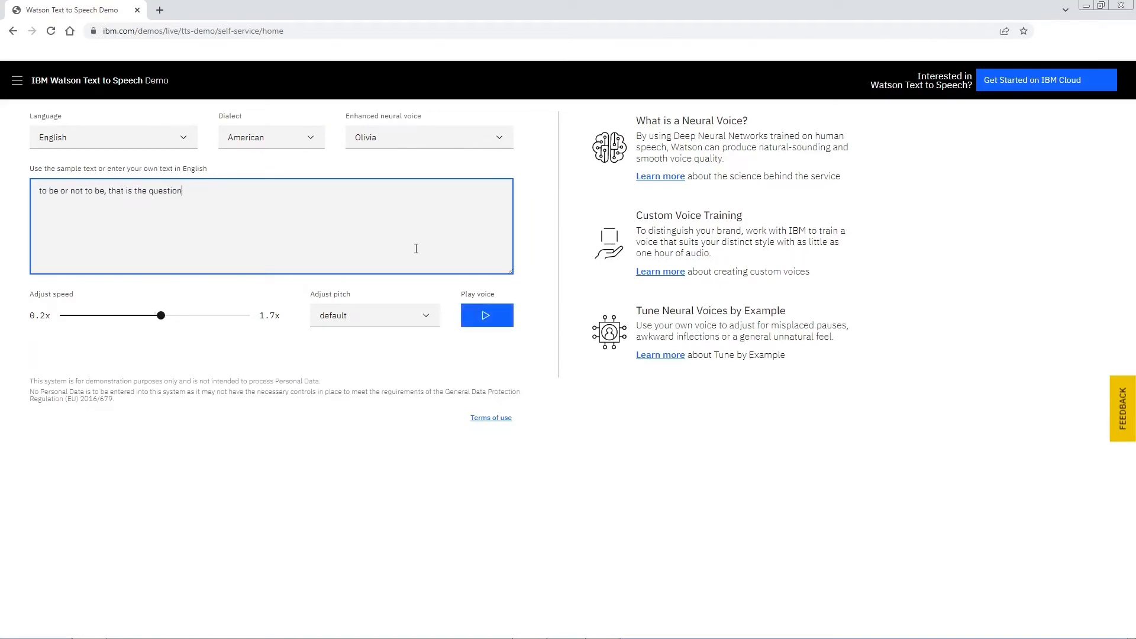
pyautogui.click(486, 316)
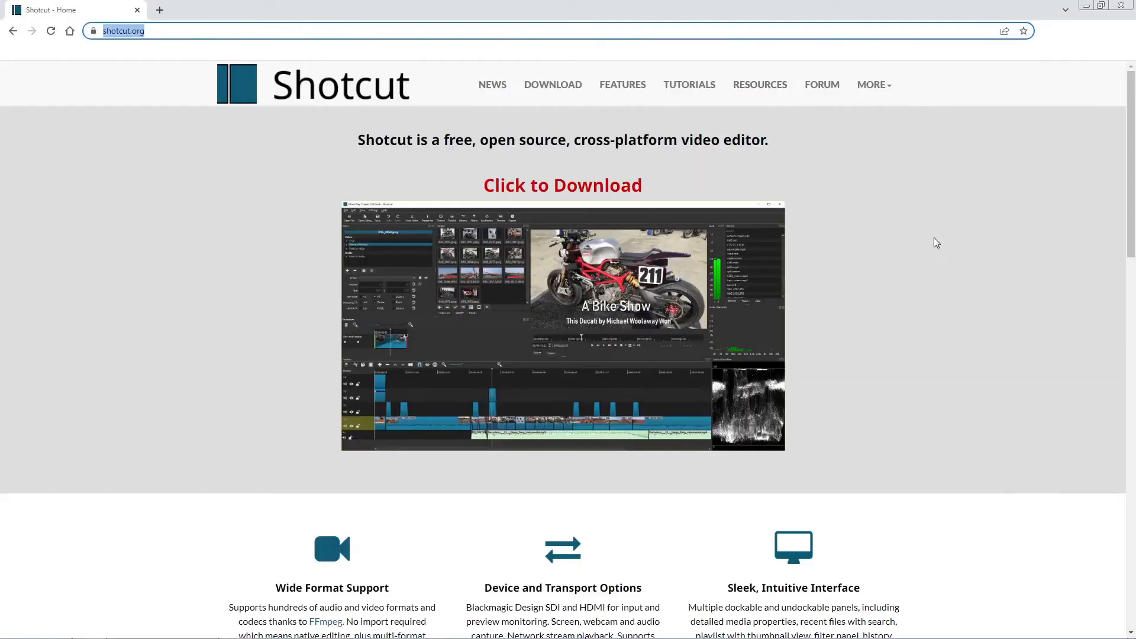
# Step: Follow the Shotcut download link on shotcut.org, and add quote1.wav from the tutorial's audio folder to the Shotcut playlist
pyautogui.click(628, 187)
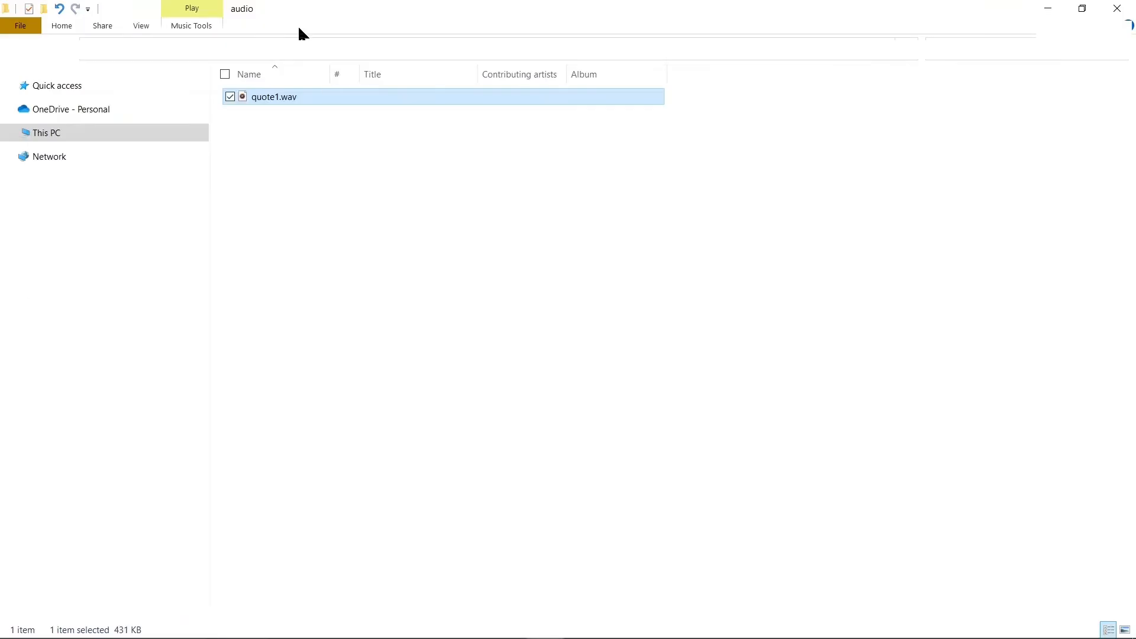
pyautogui.moveTo(300, 33); pyautogui.dragTo(473, 167)
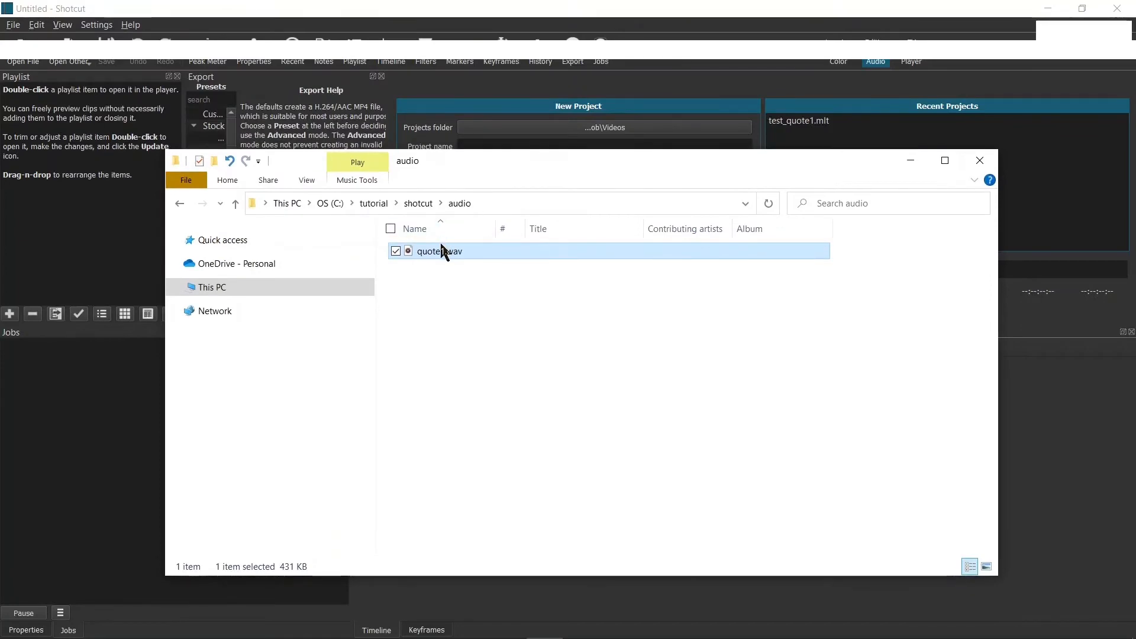
pyautogui.moveTo(443, 250); pyautogui.dragTo(98, 225)
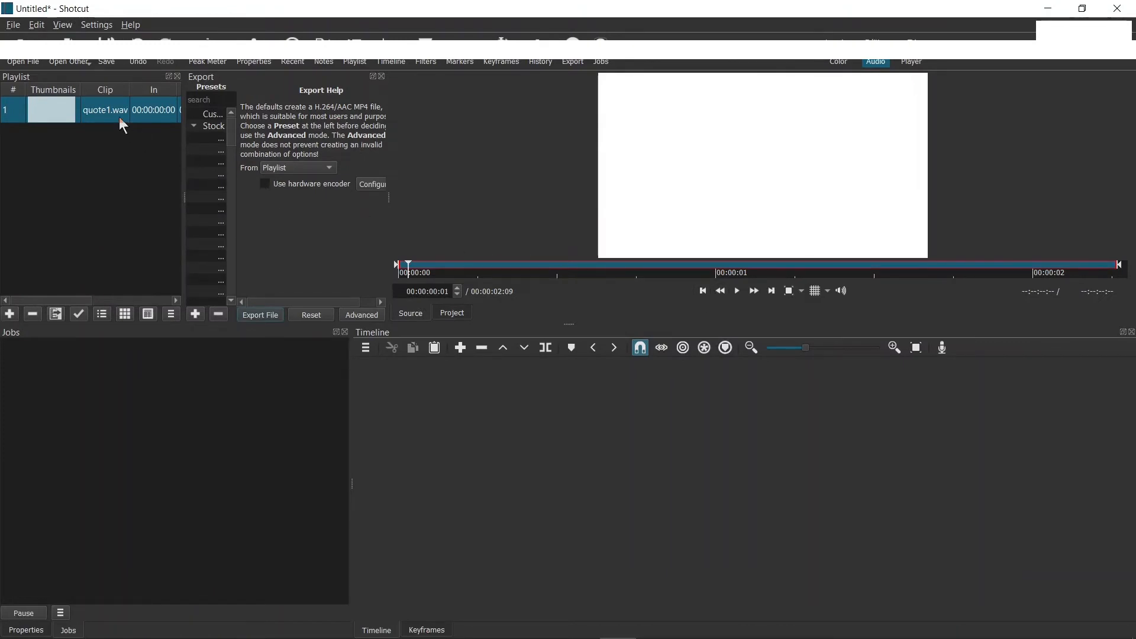
# Step: Close the Jobs and Properties panels and place quote1.wav at the start of a timeline track with its waveform enlarged
pyautogui.click(346, 333)
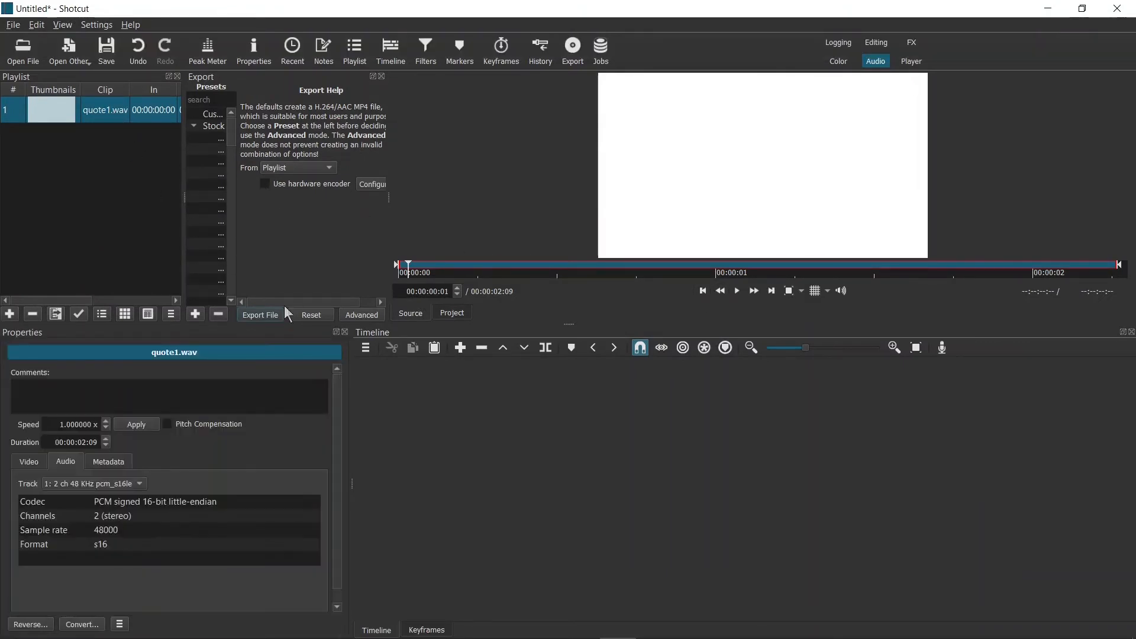
pyautogui.click(345, 332)
pyautogui.moveTo(54, 116); pyautogui.dragTo(98, 421)
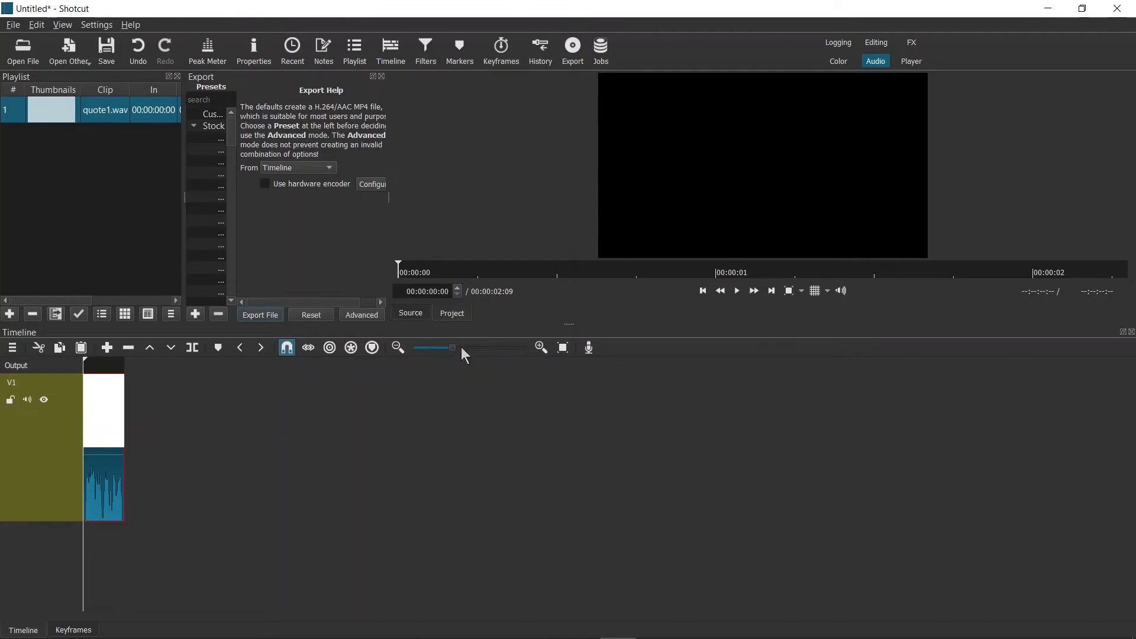
pyautogui.click(477, 348)
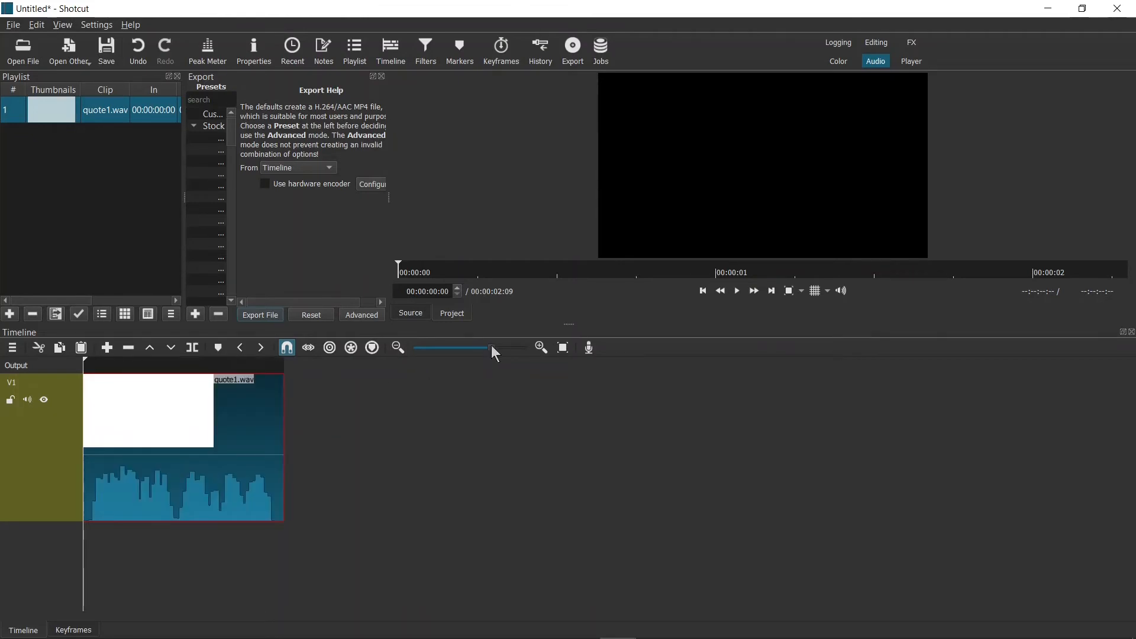
pyautogui.moveTo(491, 348); pyautogui.dragTo(512, 347)
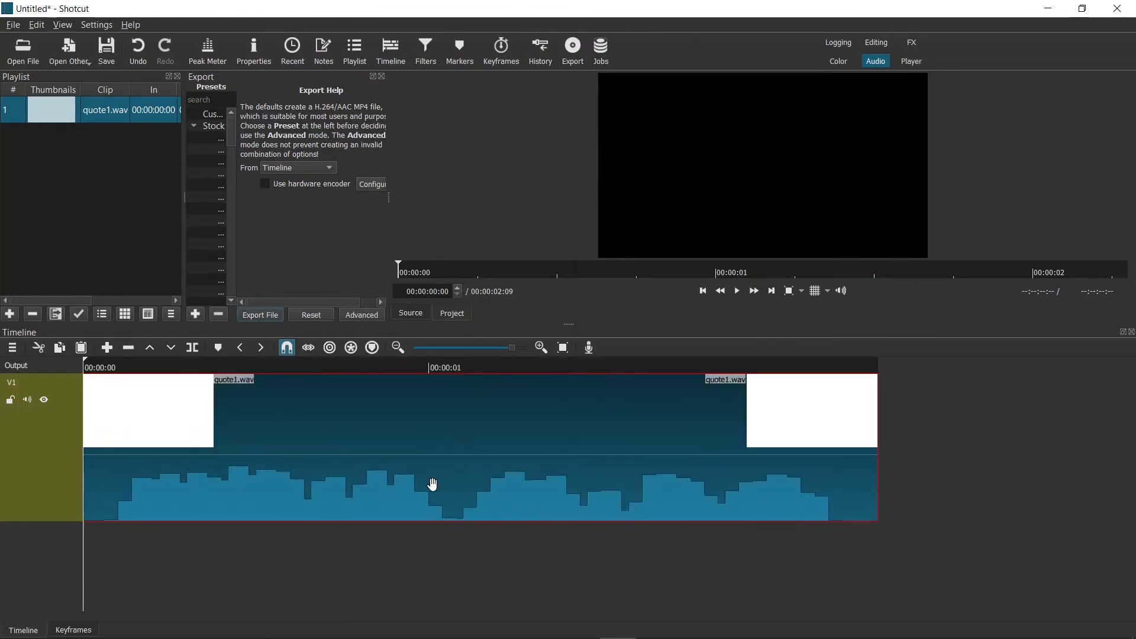
# Step: Tile Blender and Shotcut side by side, and give Blender's 3D viewport more room by hiding the sidebar and shrinking the neighbouring editors
pyautogui.moveTo(507, 12); pyautogui.dragTo(1135, 148)
pyautogui.click(282, 155)
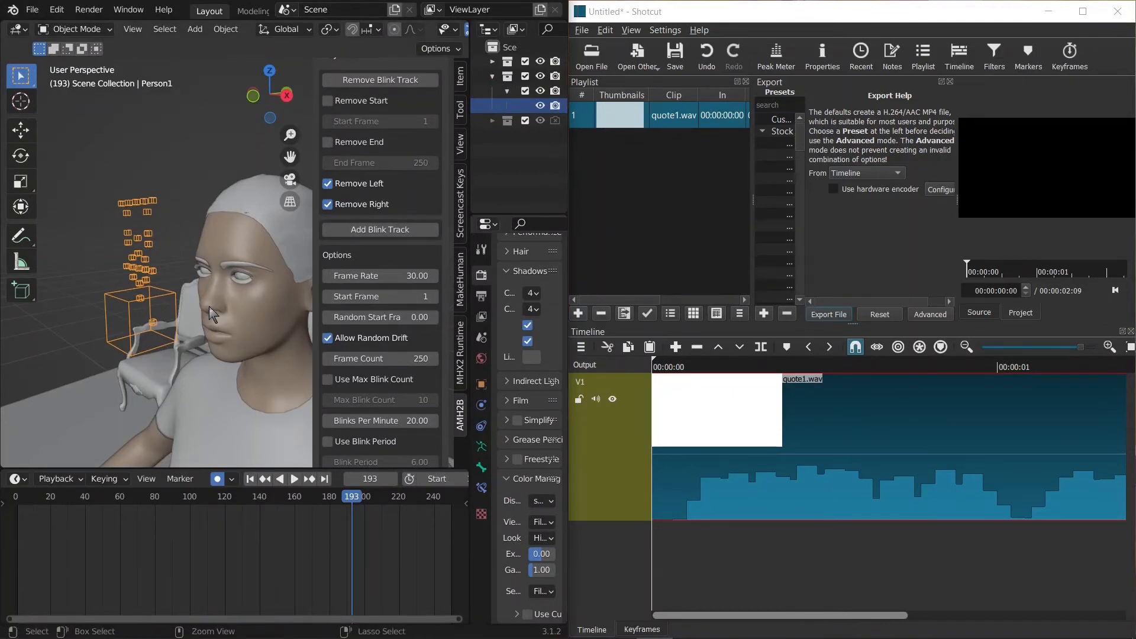
pyautogui.press('n')
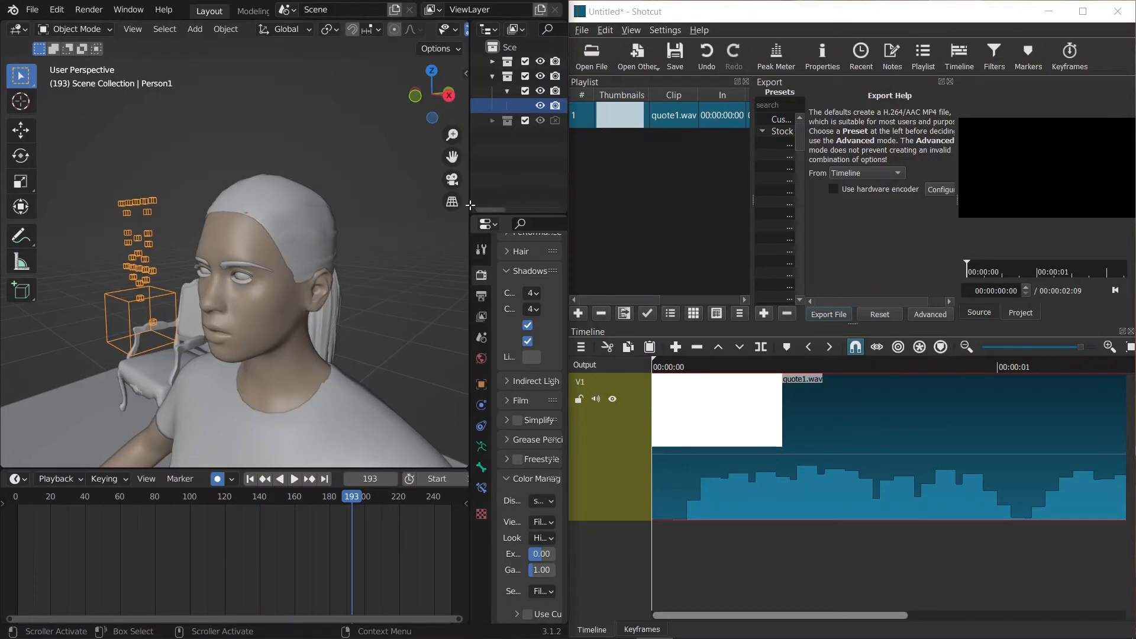
pyautogui.moveTo(471, 205); pyautogui.dragTo(502, 191)
pyautogui.moveTo(531, 194); pyautogui.dragTo(545, 194)
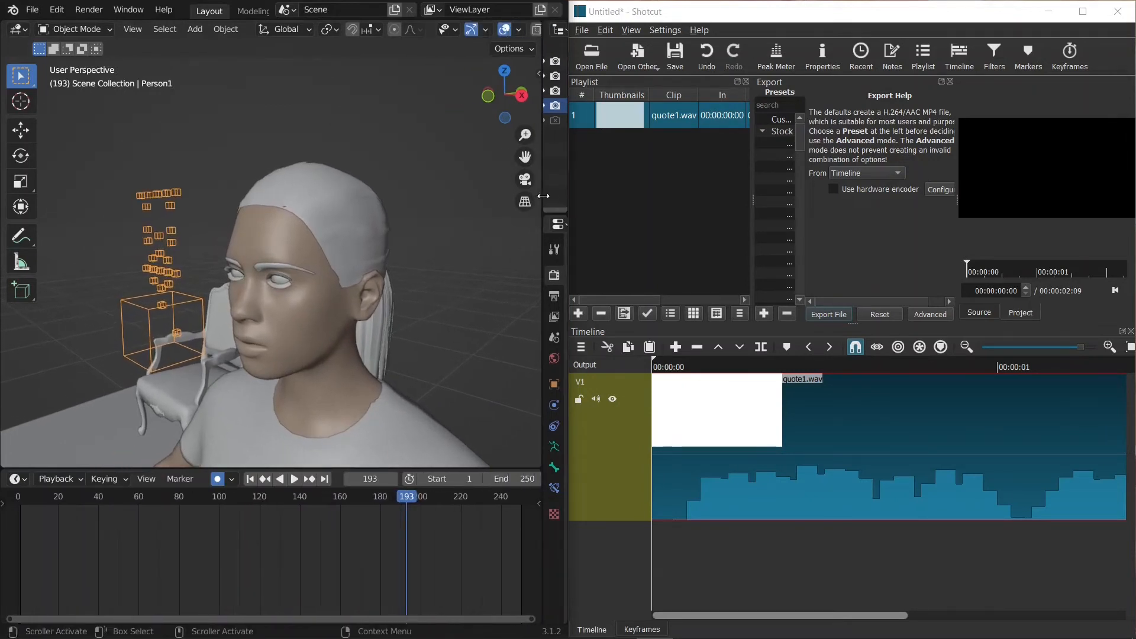
pyautogui.moveTo(317, 468); pyautogui.dragTo(317, 534)
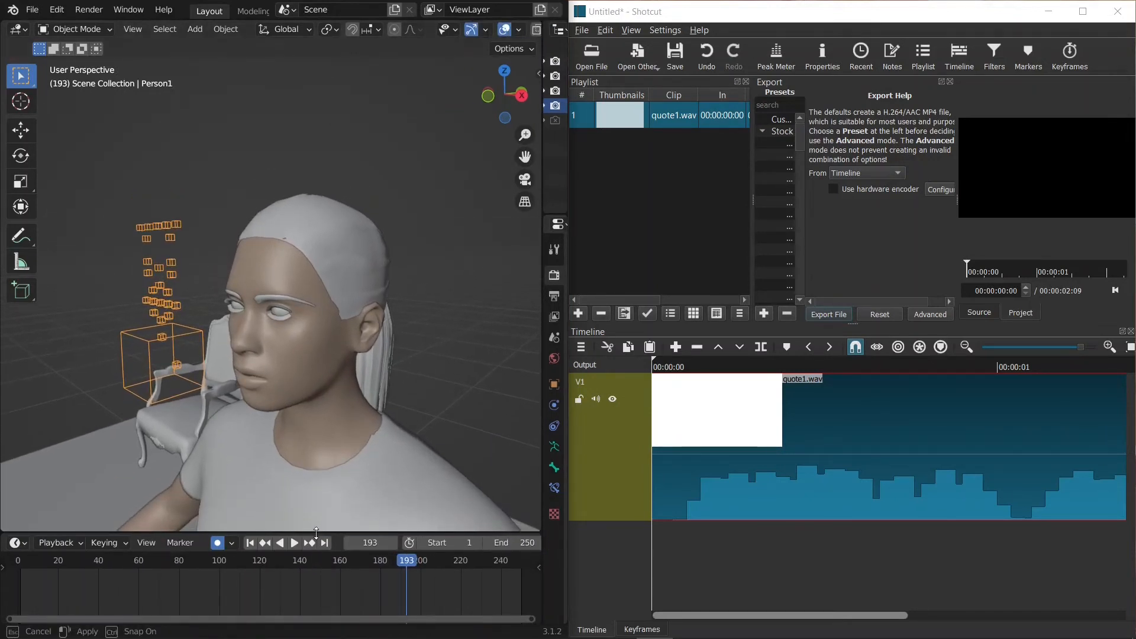
pyautogui.scroll(3, 296, 398)
pyautogui.moveTo(297, 438)
pyautogui.keyDown('shift'); pyautogui.mouseDown(button='middle')
pyautogui.moveTo(300, 414)
pyautogui.moveTo(307, 421)
pyautogui.mouseUp(button='middle'); pyautogui.keyUp('shift')
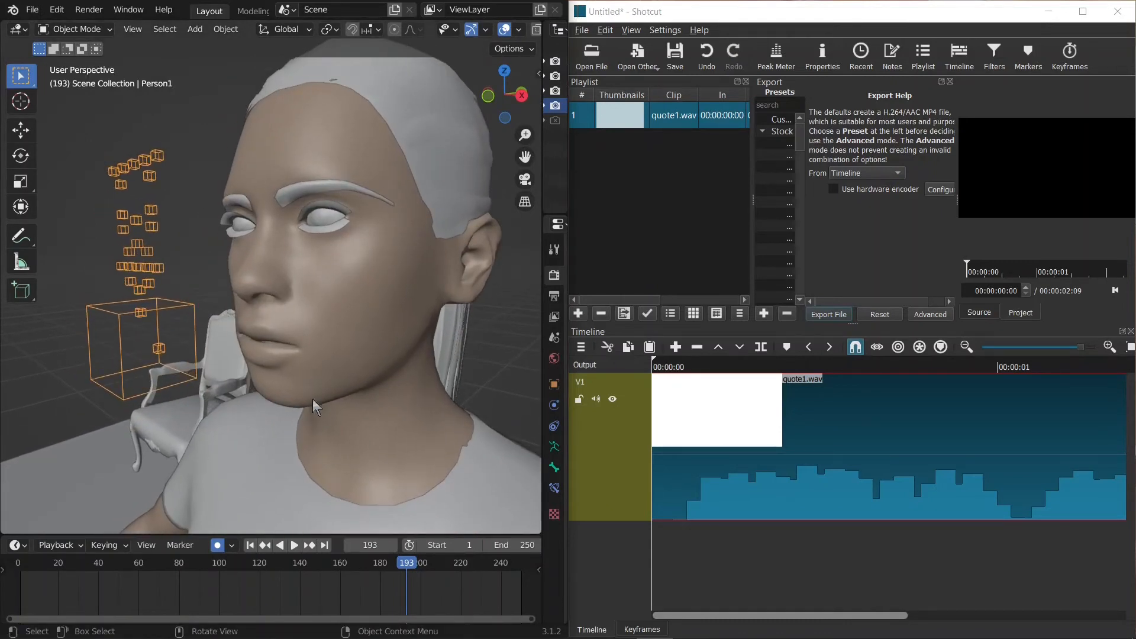
# Step: Display the character in Rendered viewport shading, preview the animation's opening frames, and return the timeline to frame 0
pyautogui.press('z')
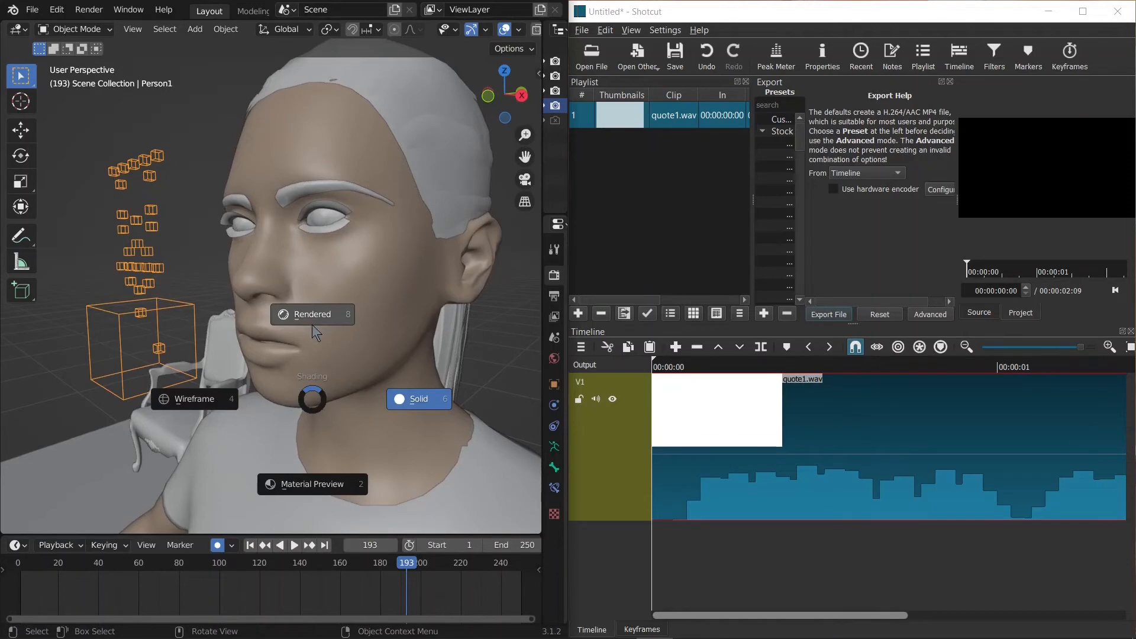
pyautogui.click(311, 324)
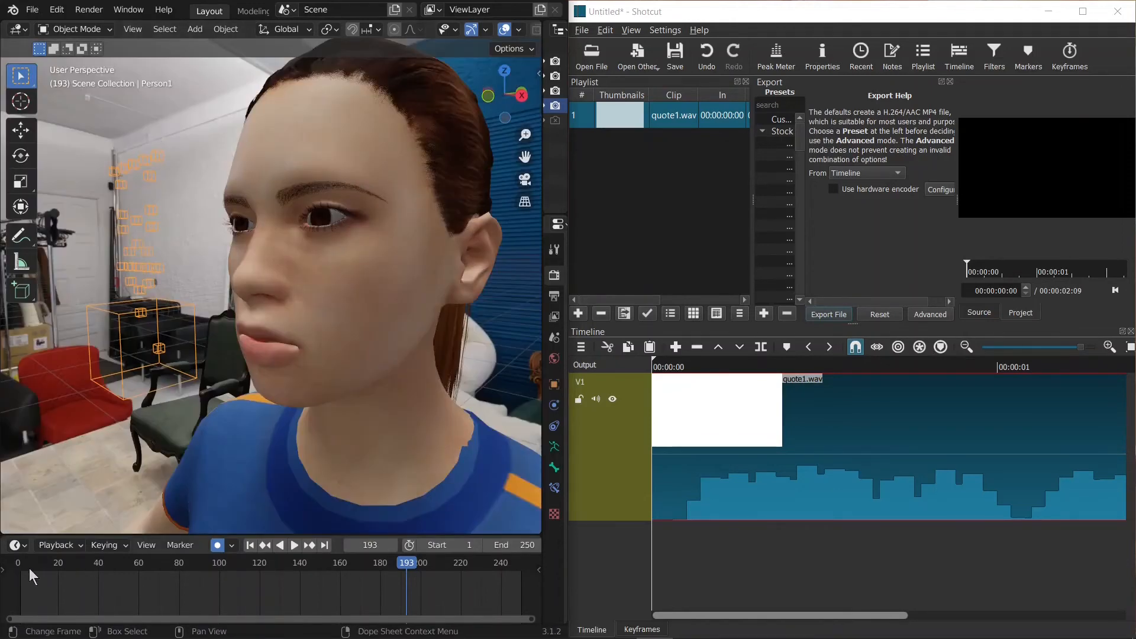
pyautogui.click(29, 568)
pyautogui.press('space')
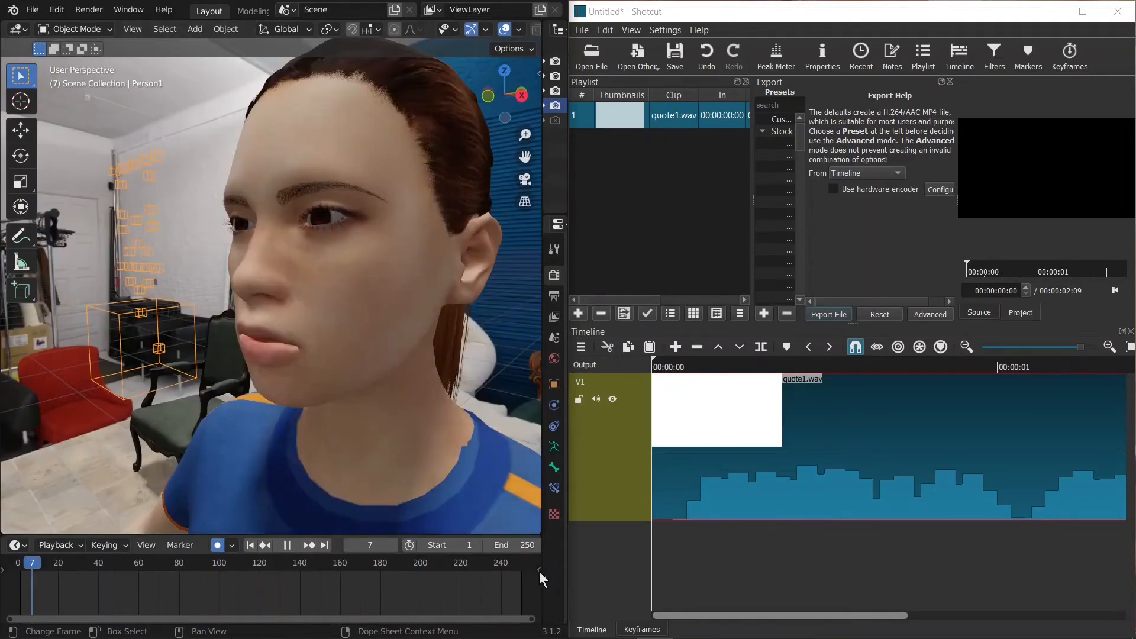
pyautogui.press('space')
pyautogui.click(19, 570)
pyautogui.press('space')
pyautogui.press('space')
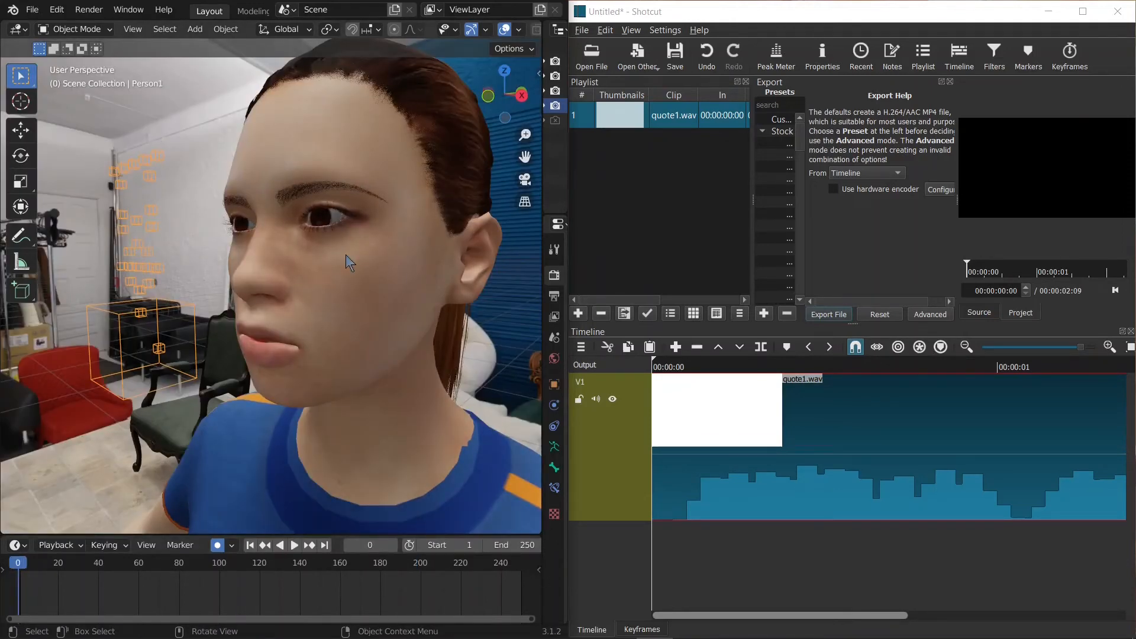
# Step: Step and play through quote1.wav in Shotcut to compare the speech with its waveform, and return the playhead to the start
pyautogui.click(674, 367)
pyautogui.click(673, 367)
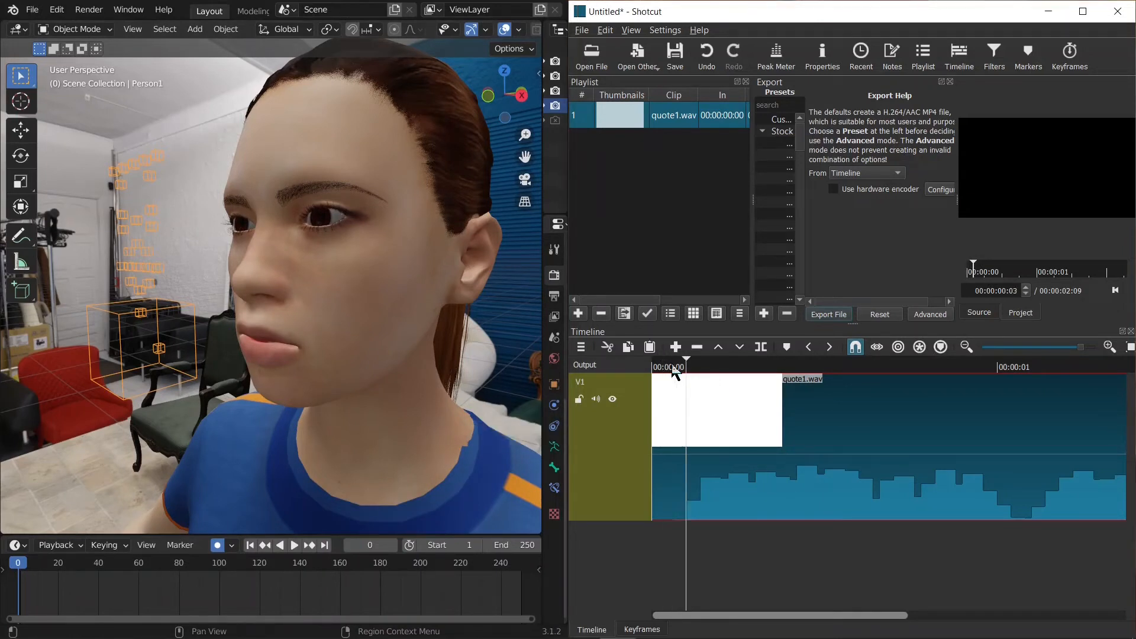
pyautogui.press('Right')
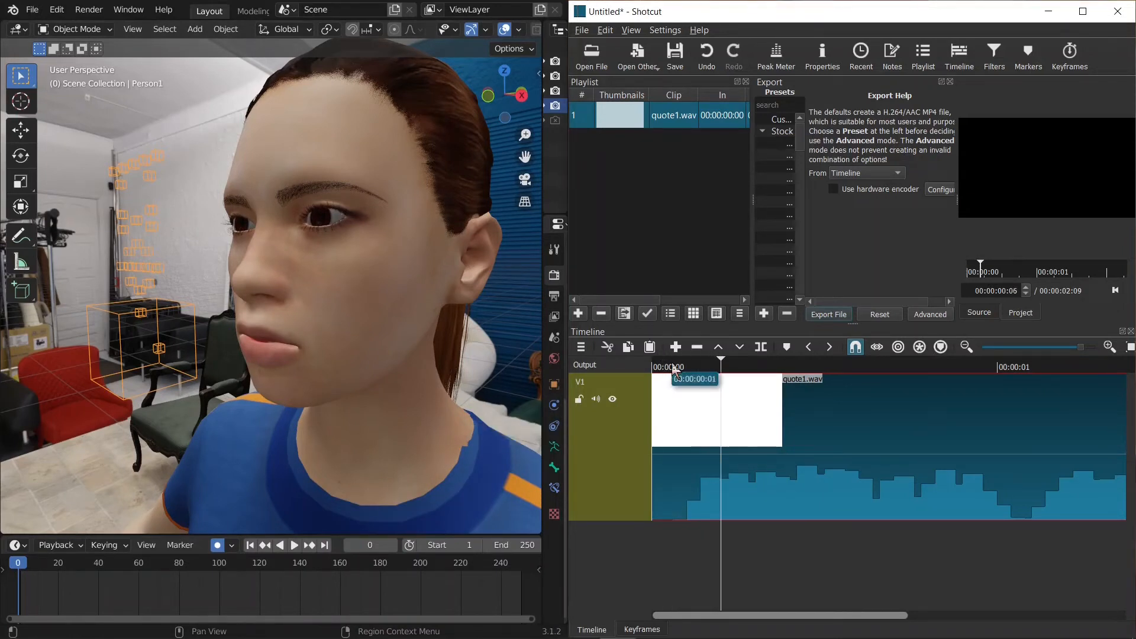
pyautogui.press('Right')
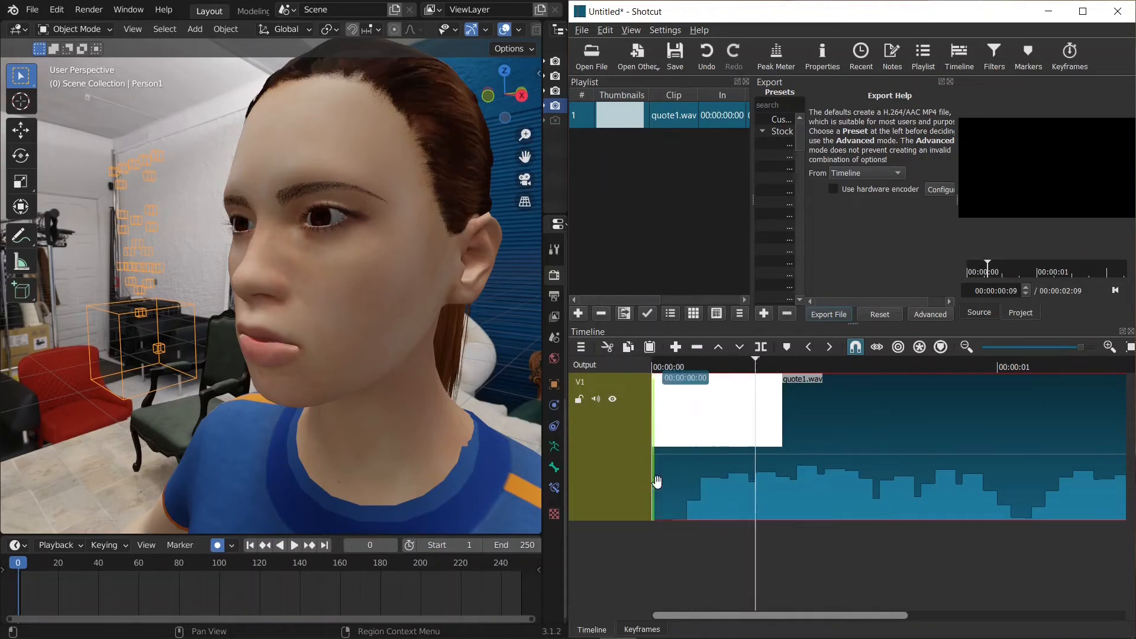
pyautogui.press('space')
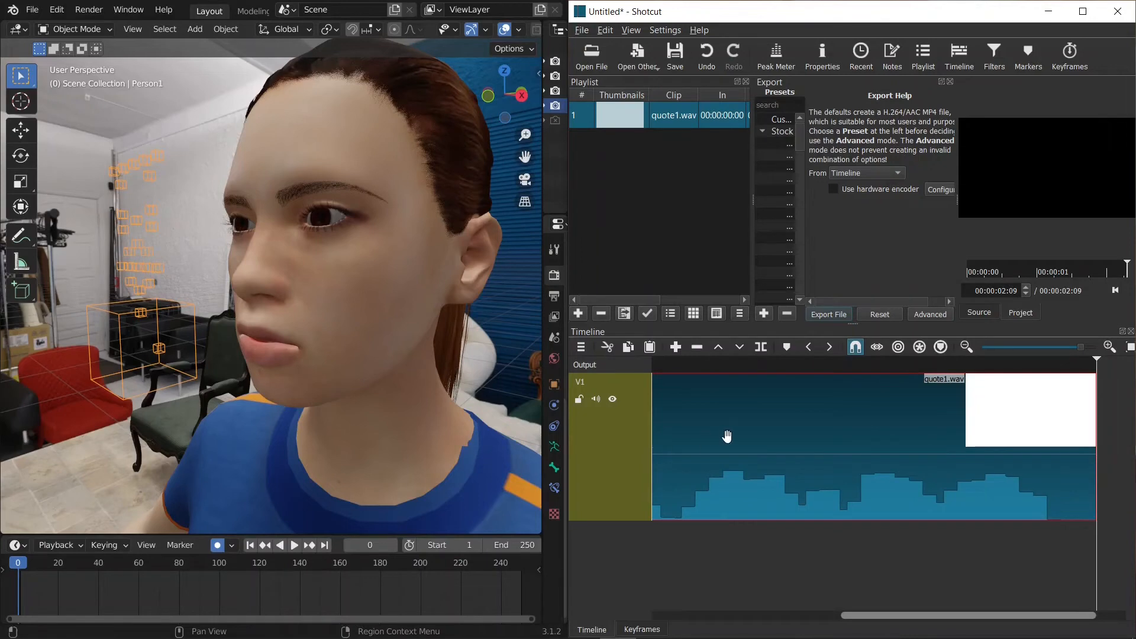
pyautogui.press('Home')
# Step: In Blender, reopen the sidebar, collapse the Eye Blink section, and show the MHX2 Runtime visemes beside the face
pyautogui.click(371, 334)
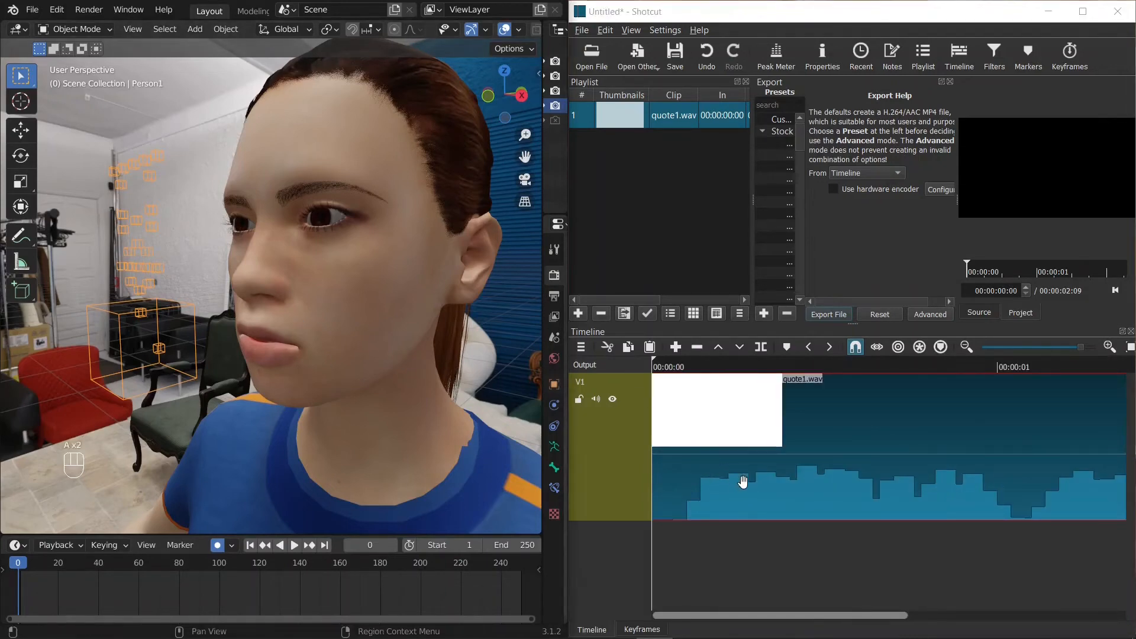
pyautogui.press('n')
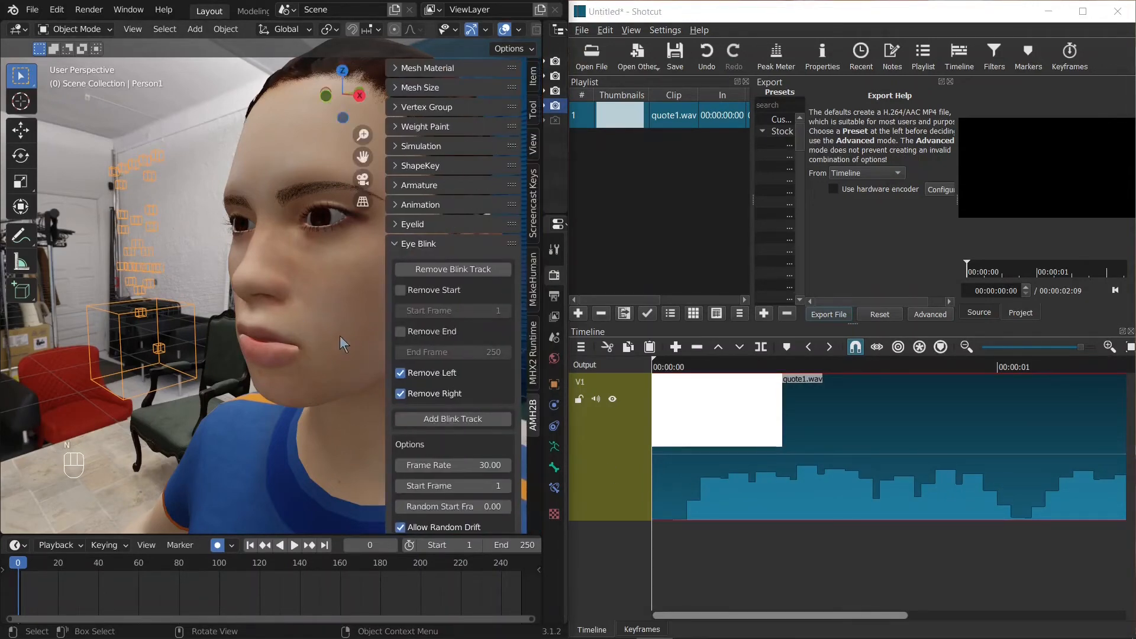
pyautogui.keyDown('shift'); pyautogui.moveTo(340, 335); pyautogui.dragTo(251, 374, button='middle'); pyautogui.keyUp('shift')
pyautogui.click(421, 244)
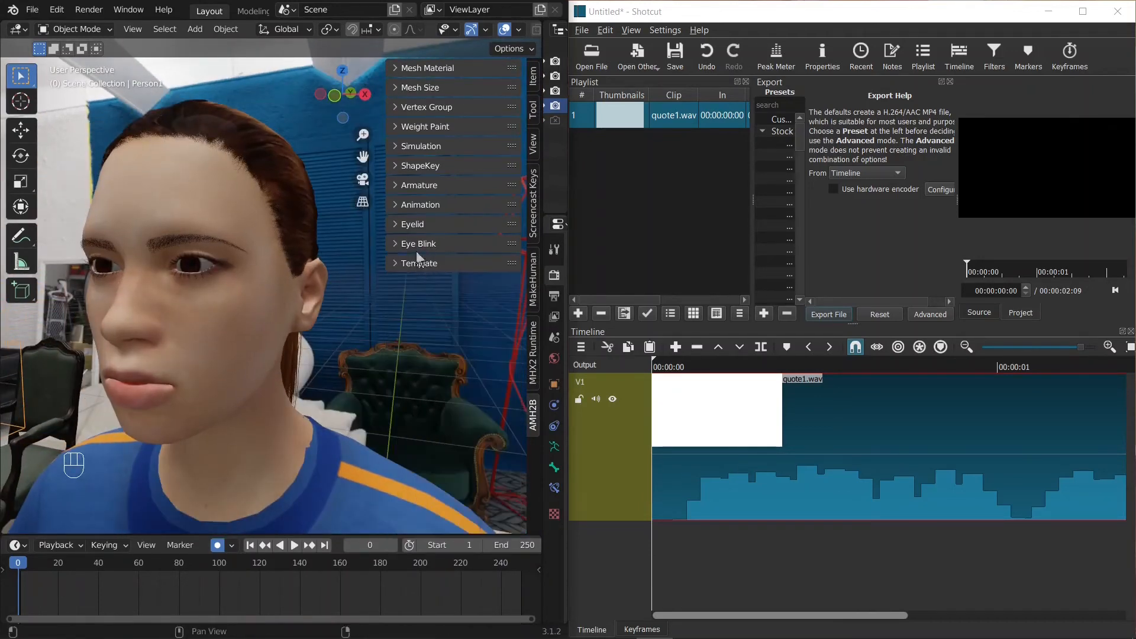
pyautogui.click(535, 340)
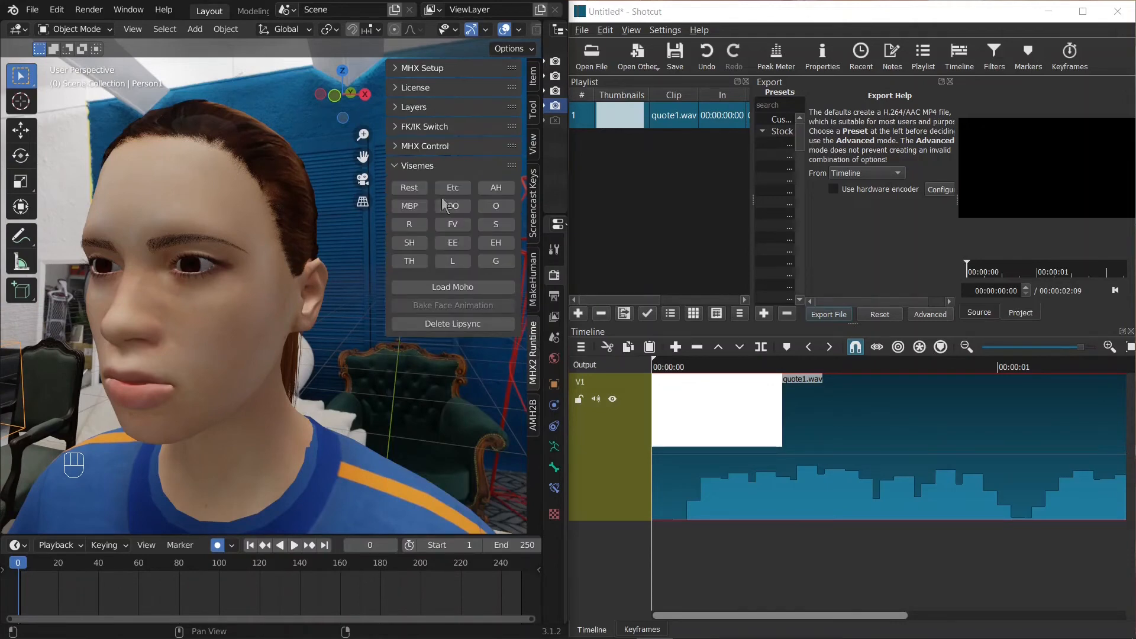
# Step: Insert a Location keyframe for the selected face bones at frame 1 in Pose Mode, and return to Object Mode with the face framed
pyautogui.hotkey('ctrl', 'Tab')
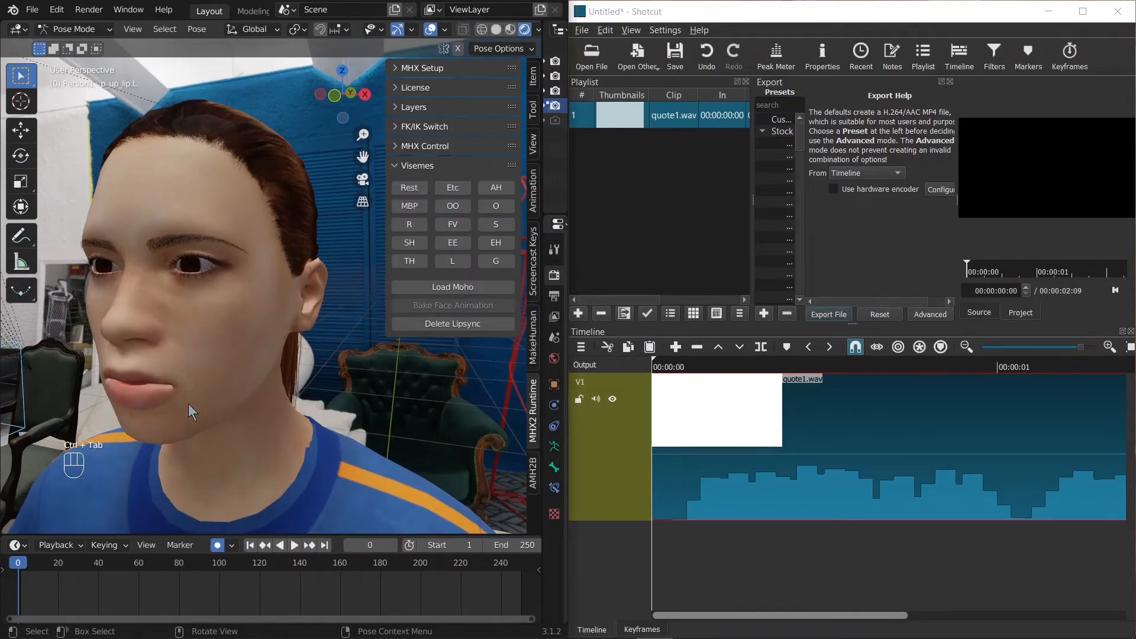
pyautogui.keyDown('shift'); pyautogui.moveTo(188, 404); pyautogui.dragTo(318, 414, button='middle'); pyautogui.keyUp('shift')
pyautogui.press('Right')
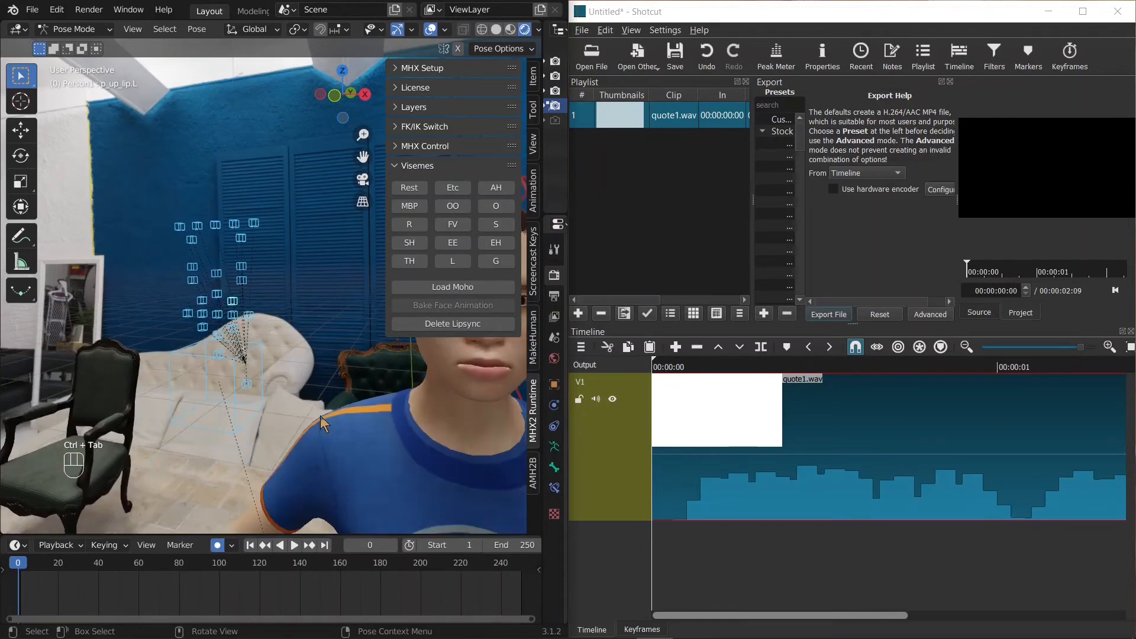
pyautogui.press('i')
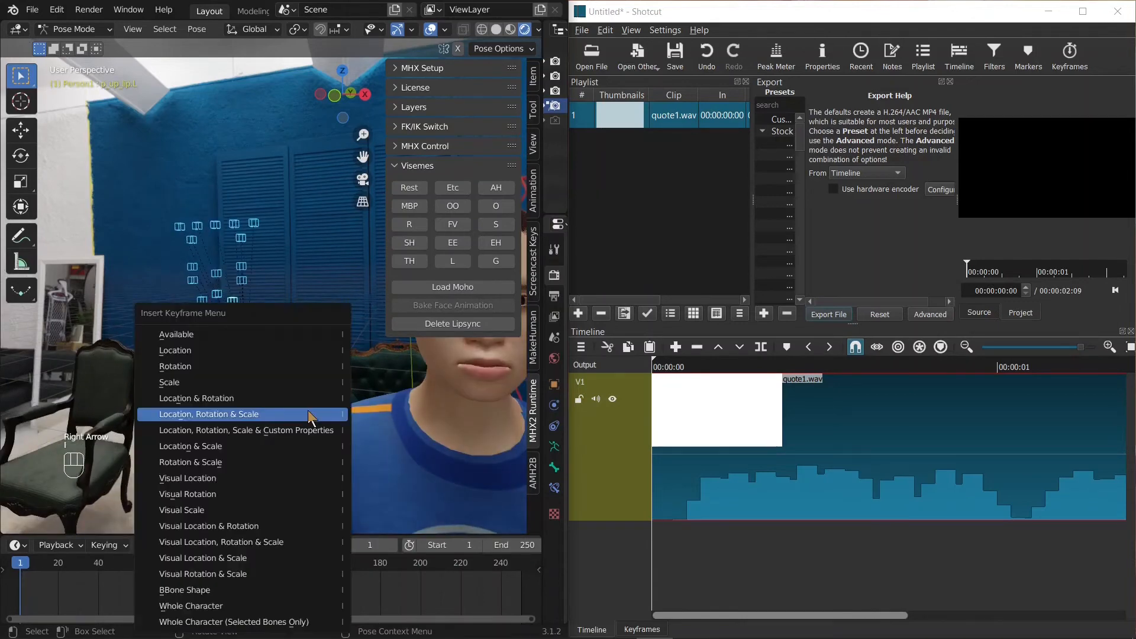
pyautogui.click(272, 351)
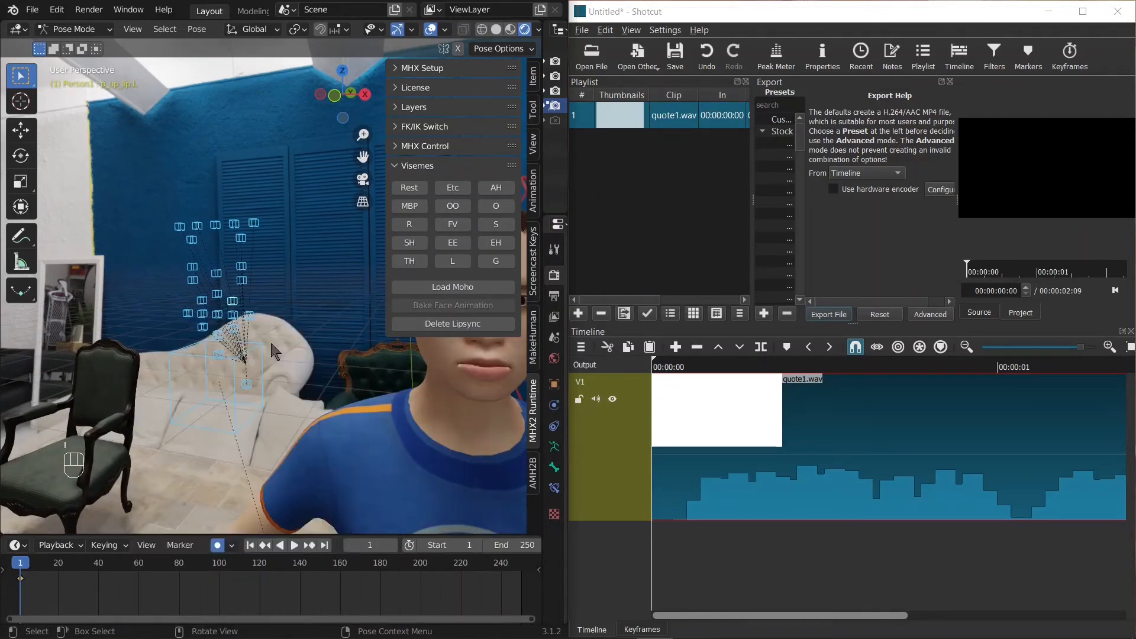
pyautogui.hotkey('ctrl', 'Tab')
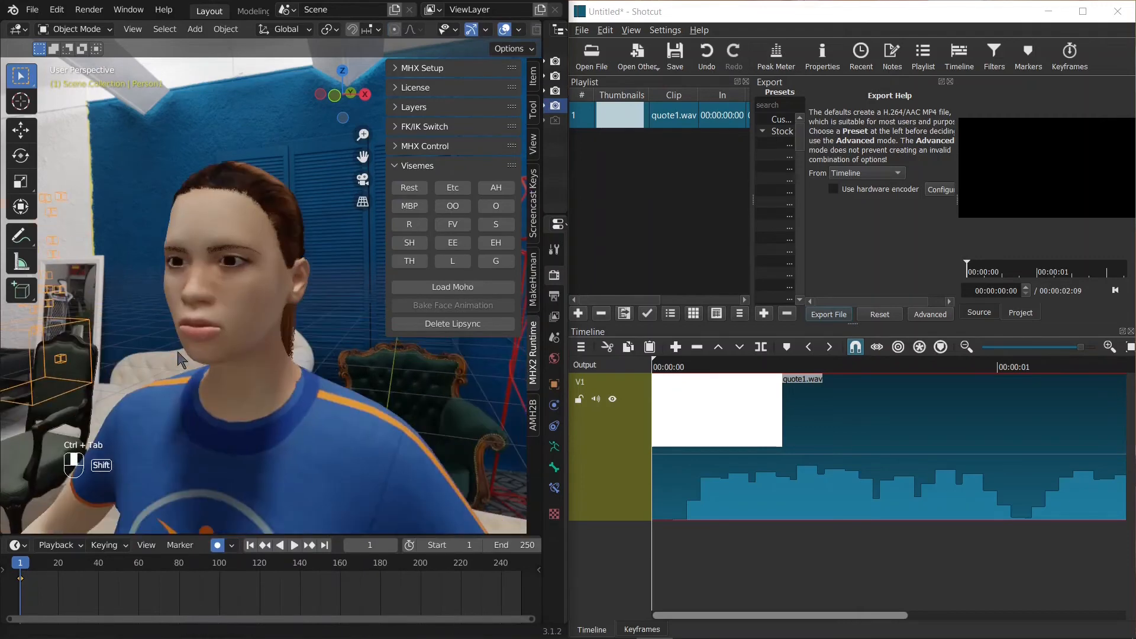
pyautogui.scroll(4, 230, 415)
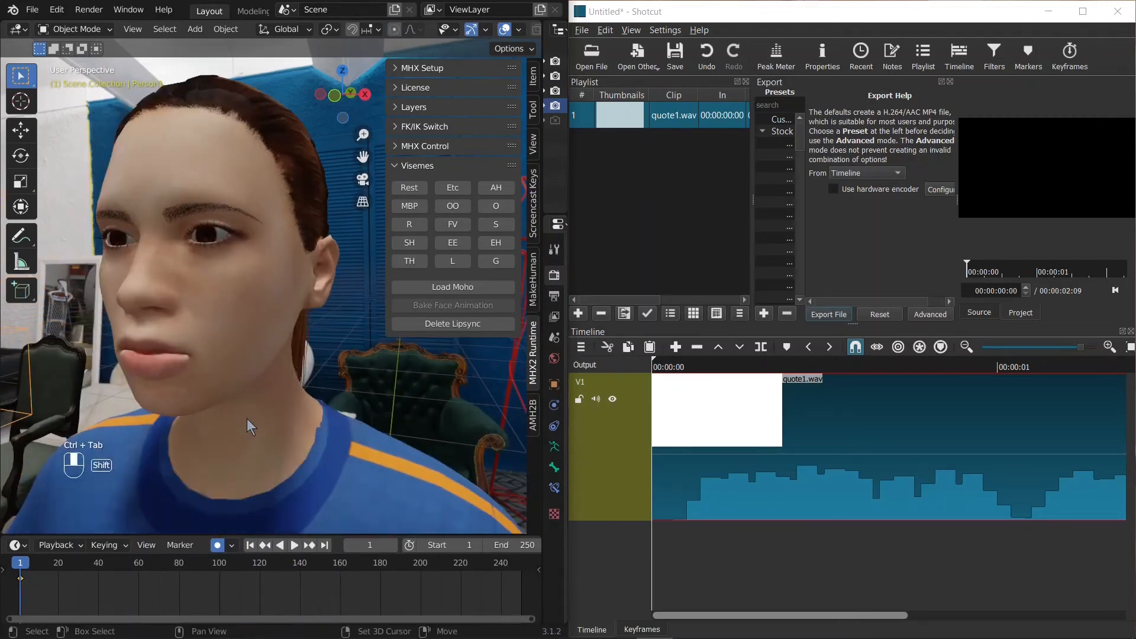
pyautogui.moveTo(247, 418); pyautogui.dragTo(297, 426, button='middle')
# Step: Step the Shotcut playhead frame by frame around the start of the speech waveform, stopping at 00:00:00:03
pyautogui.press('Right')
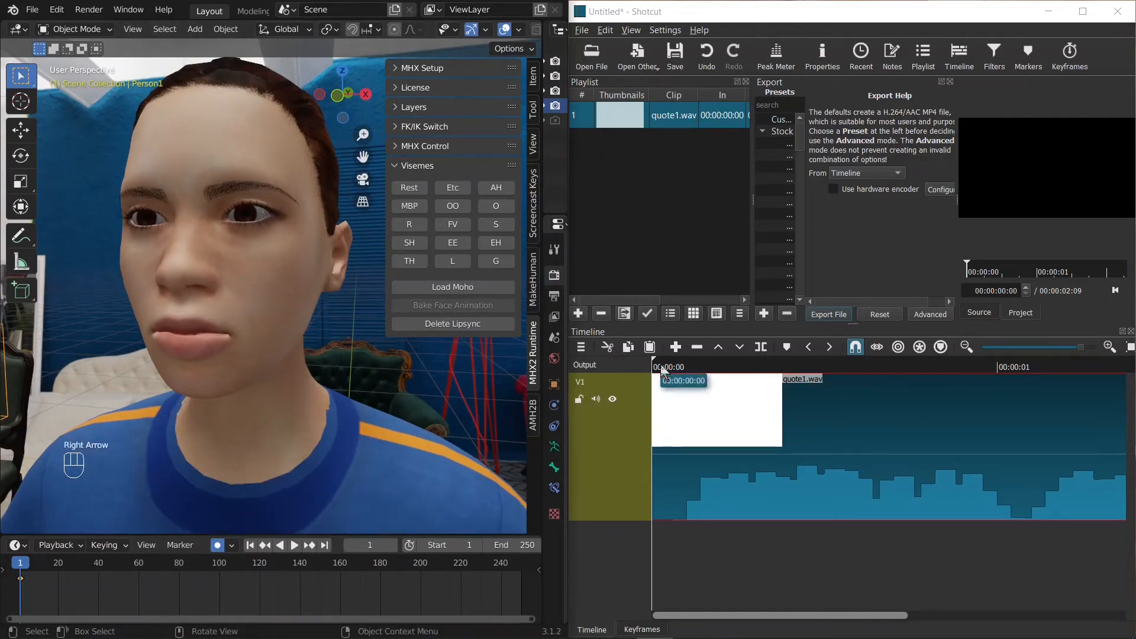
pyautogui.press('Right')
pyautogui.press('Right')
pyautogui.press('Right')
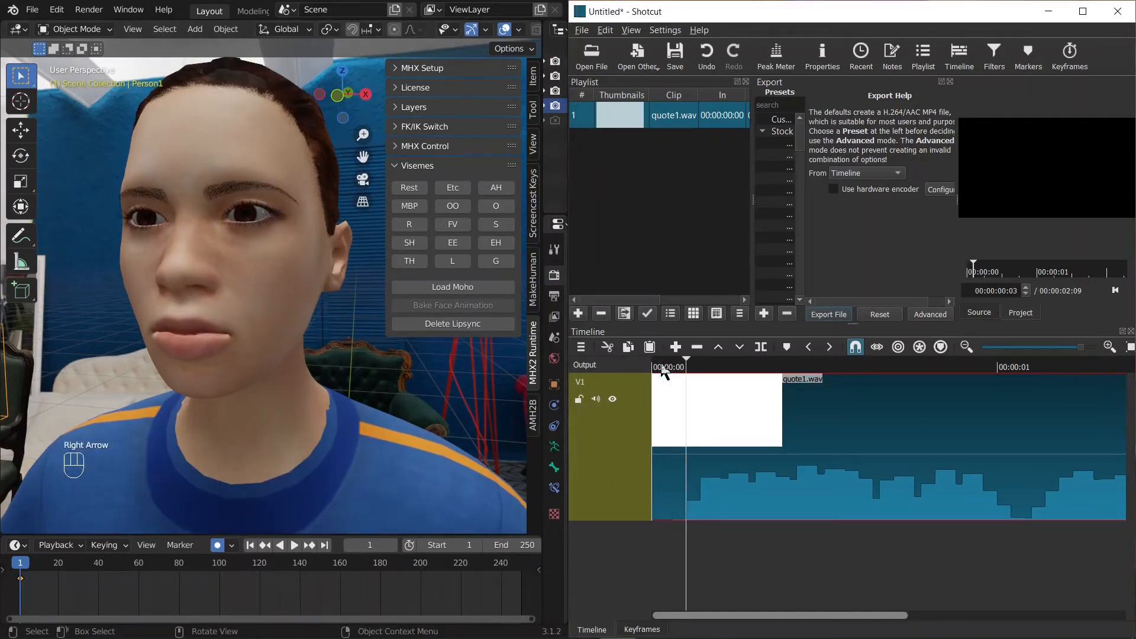
pyautogui.press('Right')
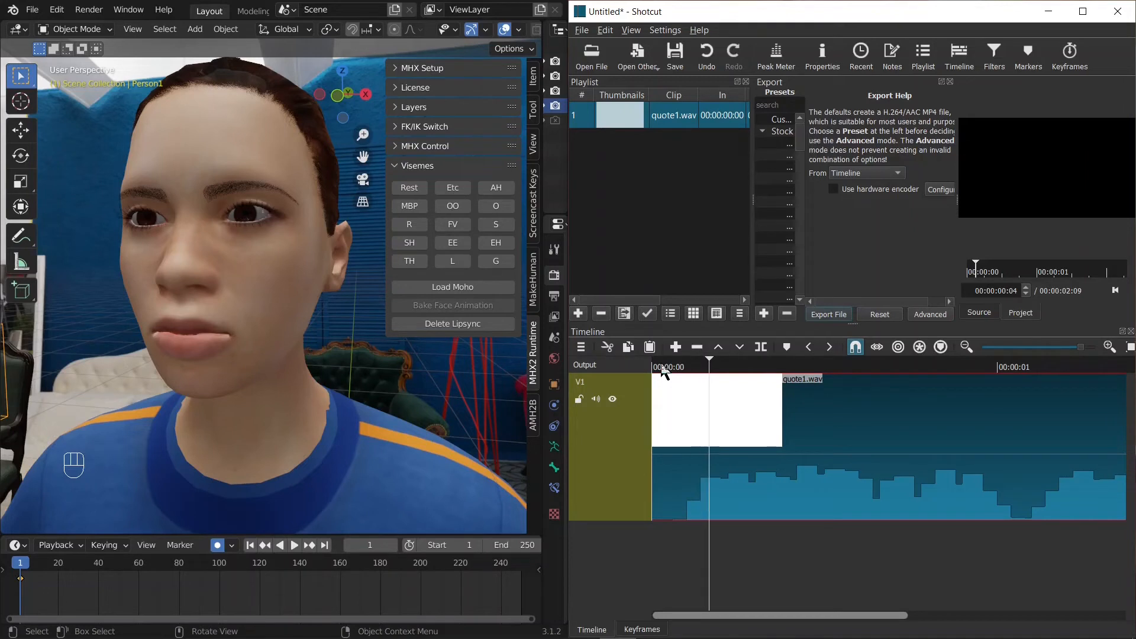
pyautogui.press('Right')
pyautogui.press('Right')
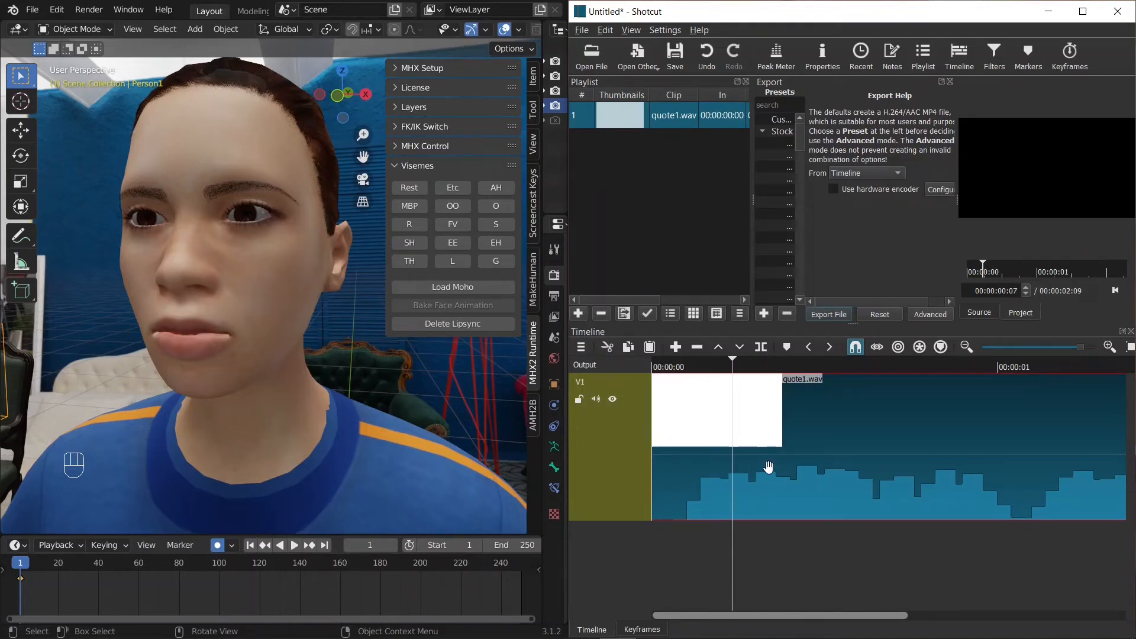
pyautogui.press('Left')
pyautogui.press('Left')
pyautogui.press('Left')
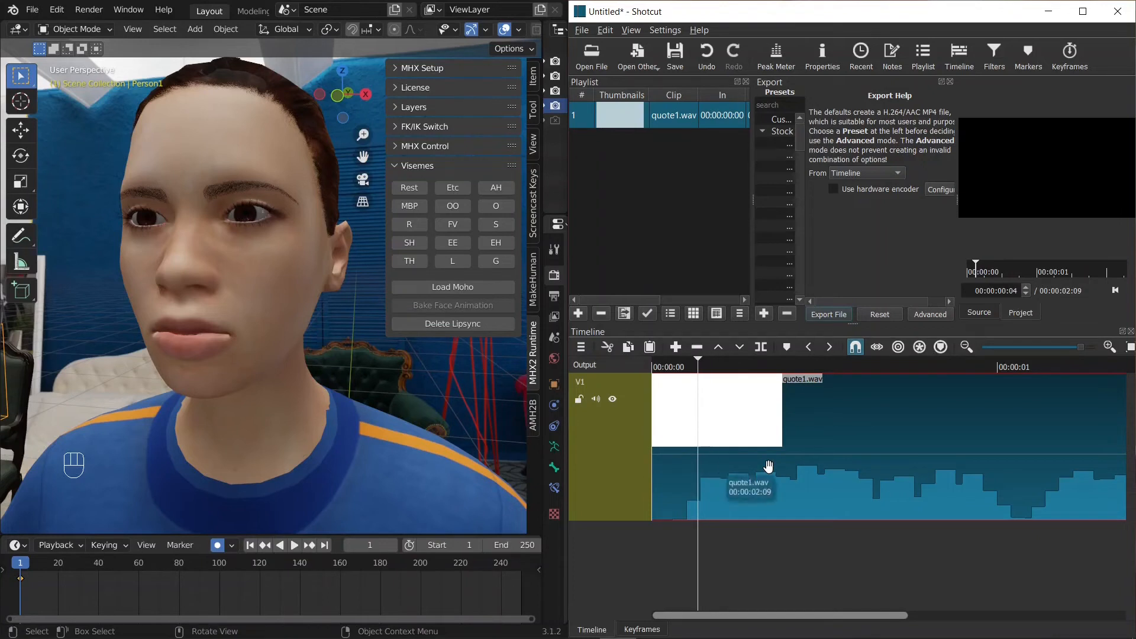
pyautogui.press('Left')
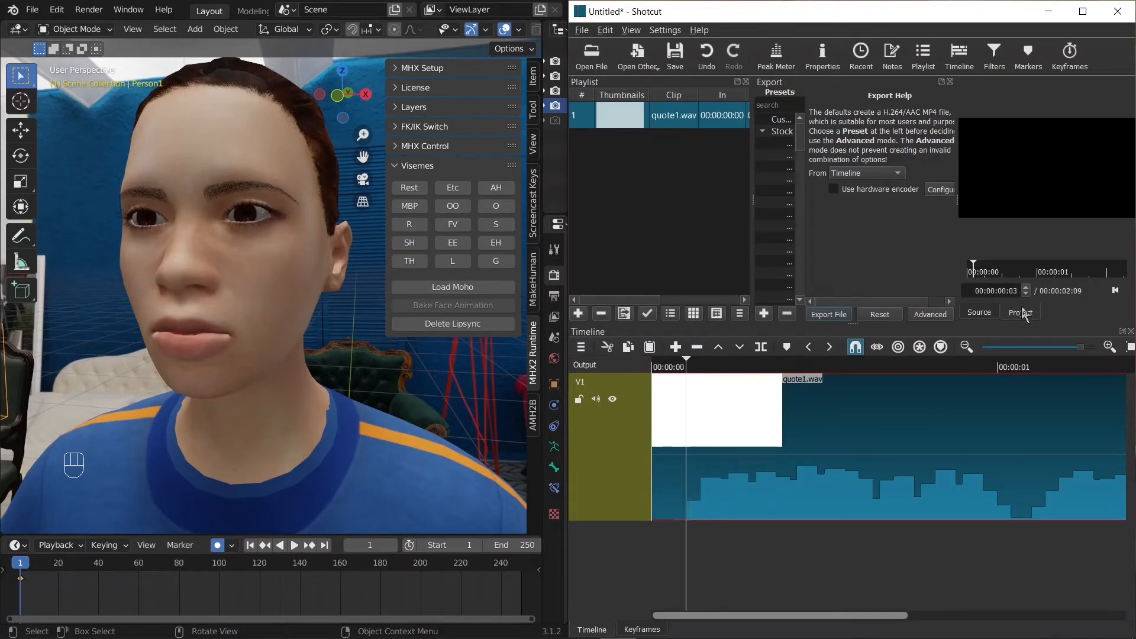
# Step: Examine the waveform of the first words up to 00:00:00:14 in Shotcut, and leave the playhead at 00:00:00:05
pyautogui.press('Right')
pyautogui.press('Right')
pyautogui.press('Right')
pyautogui.press('Right')
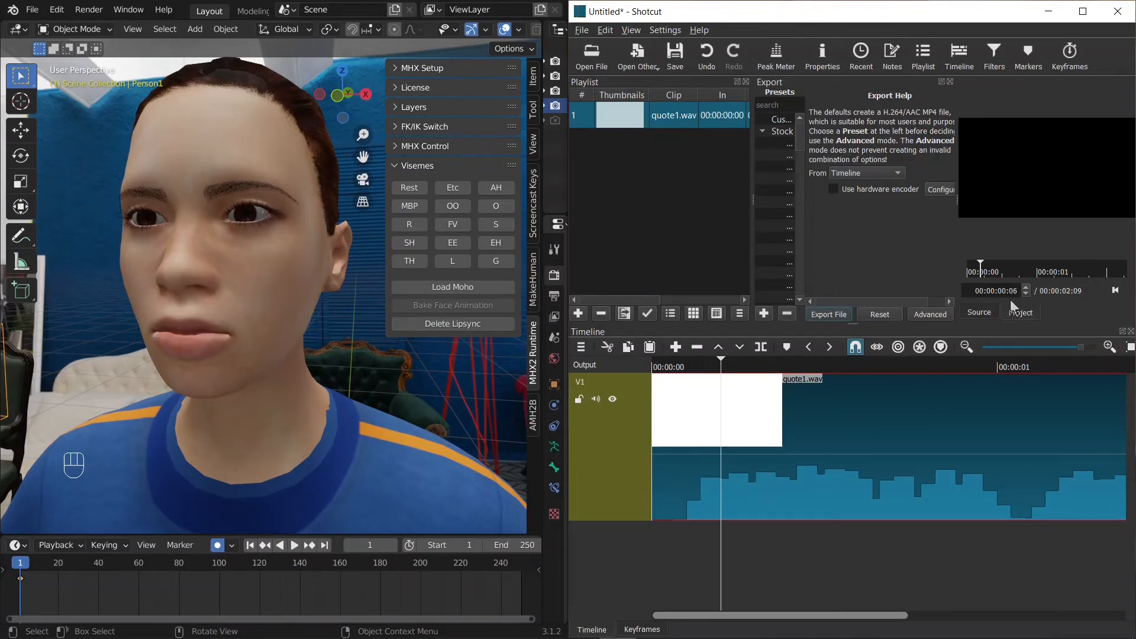
pyautogui.press('Right')
pyautogui.press('Right')
pyautogui.press('Right')
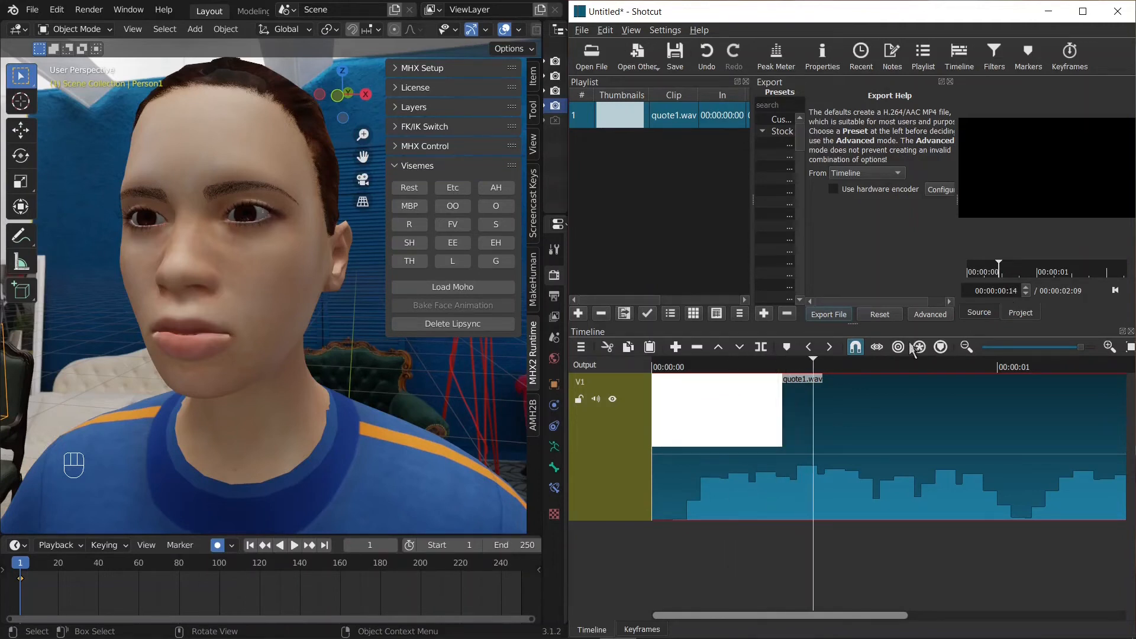
pyautogui.press('Left')
pyautogui.press('Left')
pyautogui.press('Left')
pyautogui.press('Left')
pyautogui.press('Left')
pyautogui.press('Left')
pyautogui.press('Left')
pyautogui.press('Left')
pyautogui.press('Left')
pyautogui.press('Left')
pyautogui.press('Left')
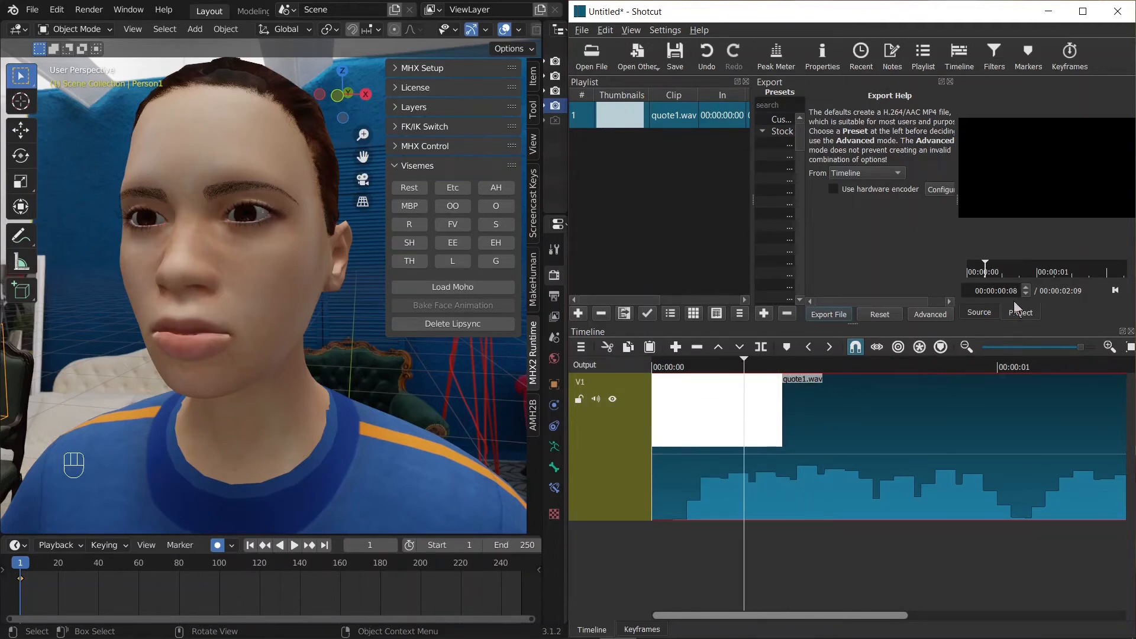
pyautogui.press('Right')
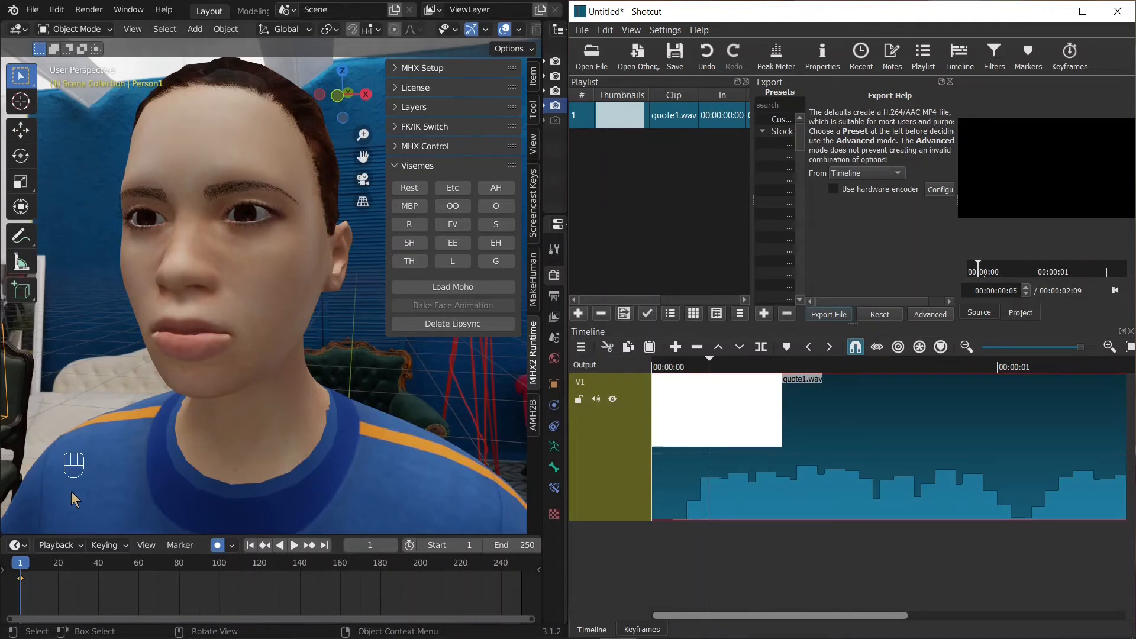
pyautogui.press('Right')
pyautogui.press('Left')
# Step: Set the Blender timeline to frame 3 and apply the TH viseme for the opening sound
pyautogui.click(31, 564)
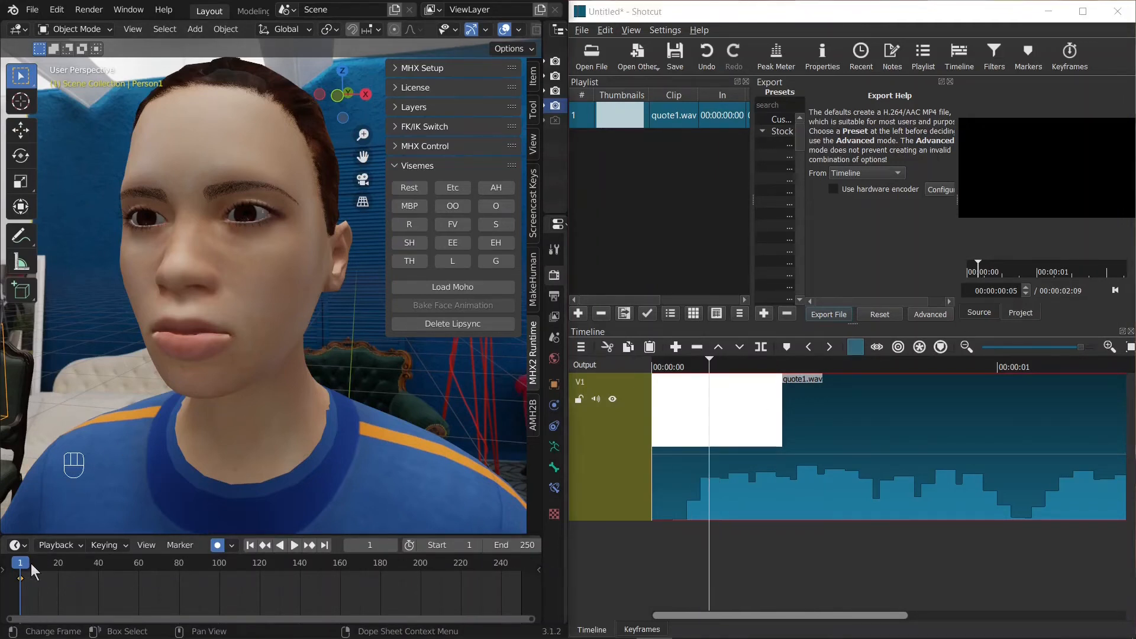
pyautogui.press('Right')
pyautogui.press('Left')
pyautogui.press('Left')
pyautogui.press('Left')
pyautogui.press('Left')
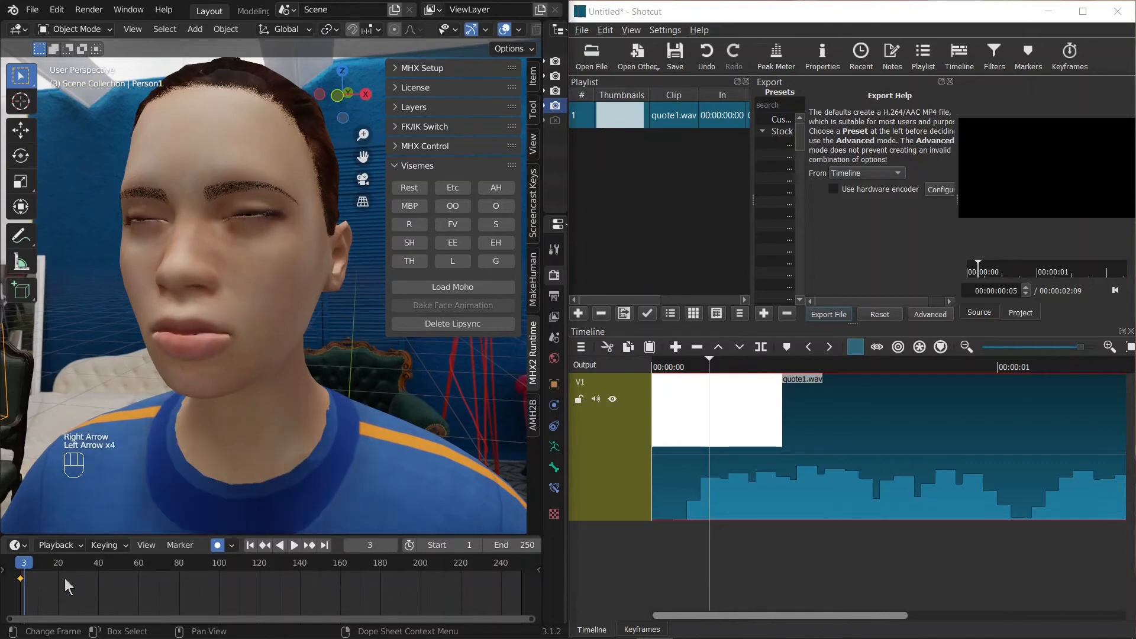
pyautogui.click(423, 258)
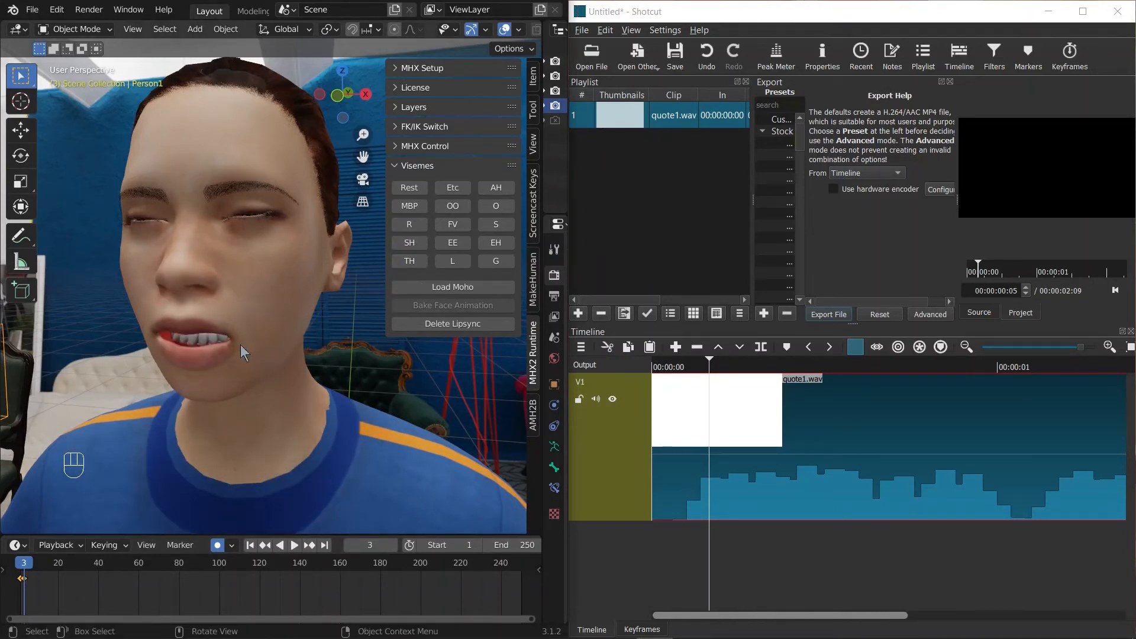
# Step: Advance to frame 5, try the O viseme on the mouth, and replace it with the OO viseme
pyautogui.press('Right')
pyautogui.press('Right')
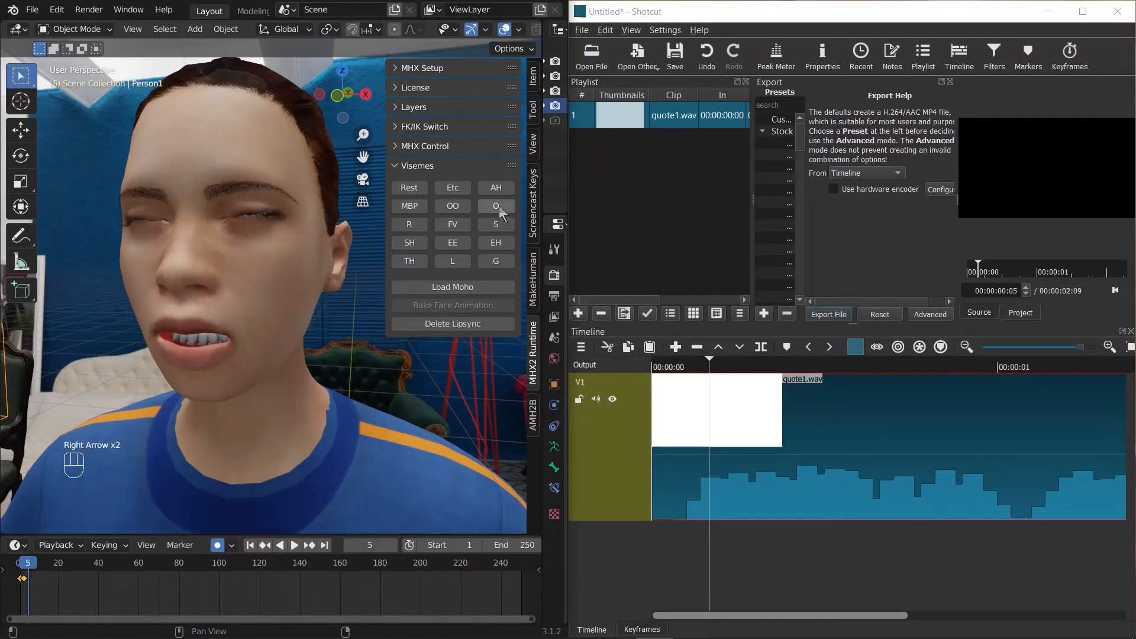
pyautogui.click(499, 205)
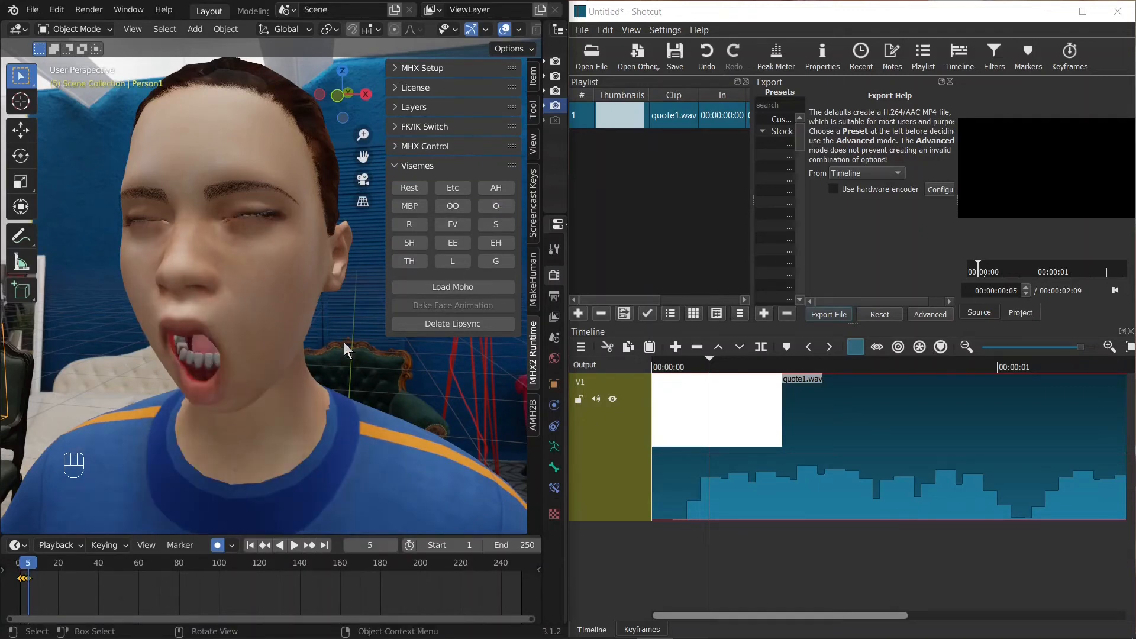
pyautogui.click(454, 206)
pyautogui.click(455, 207)
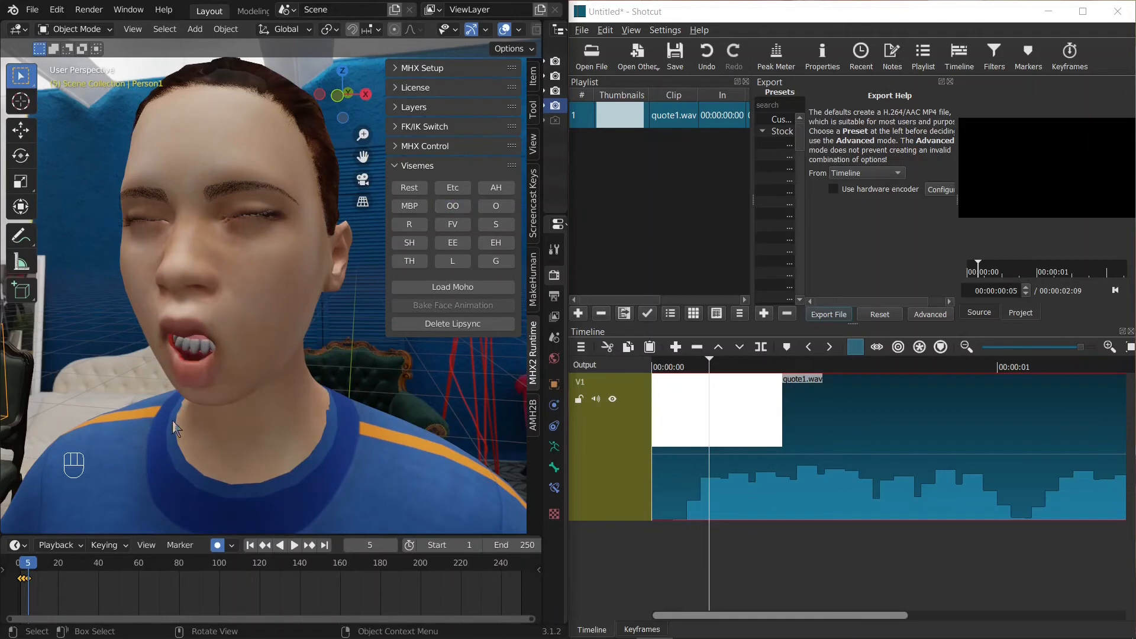
# Step: Advance the Blender timeline to frame 7 and apply the MBP viseme to close the lips
pyautogui.press('Right')
pyautogui.press('Right')
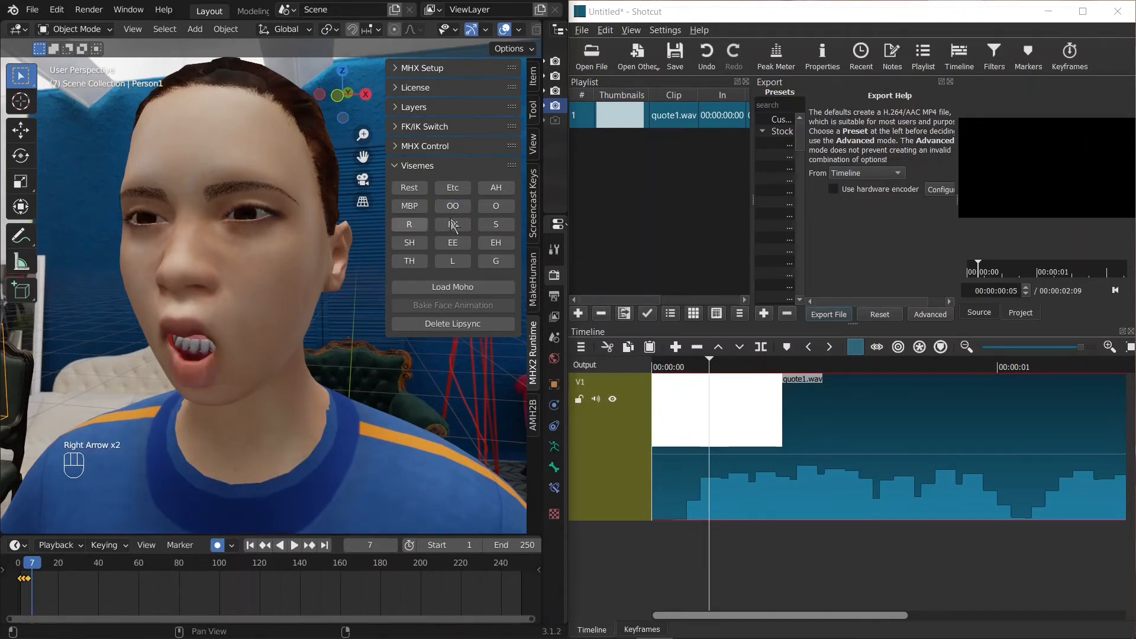
pyautogui.click(425, 206)
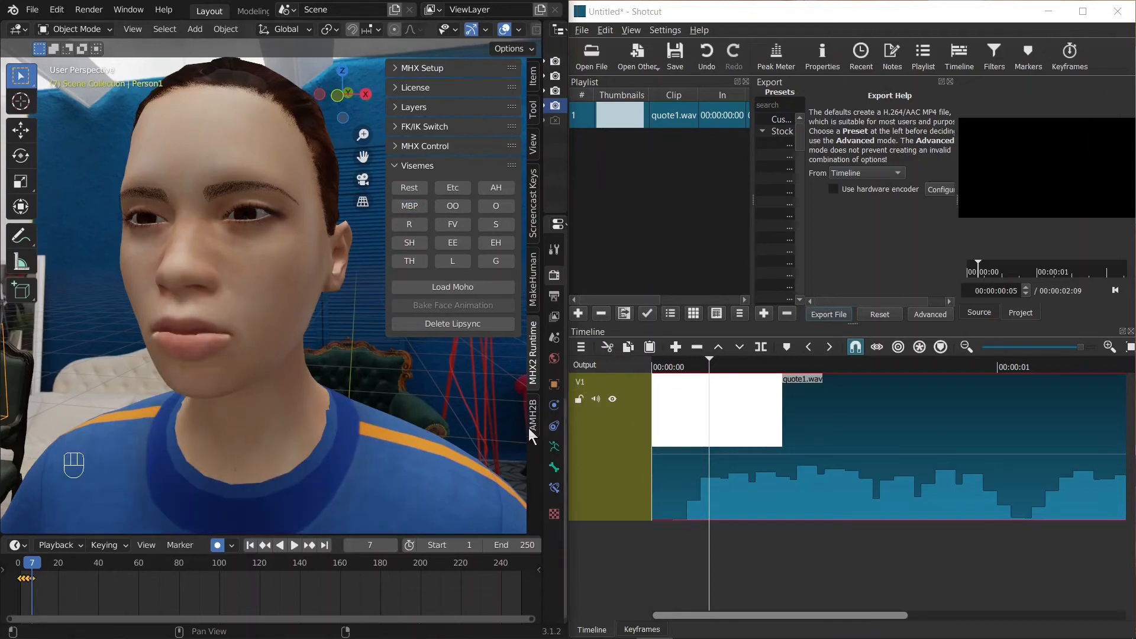
# Step: Advance Blender to frame 9, step the Shotcut playhead to 00:00:00:10, and apply the R viseme
pyautogui.press('Right')
pyautogui.press('Right')
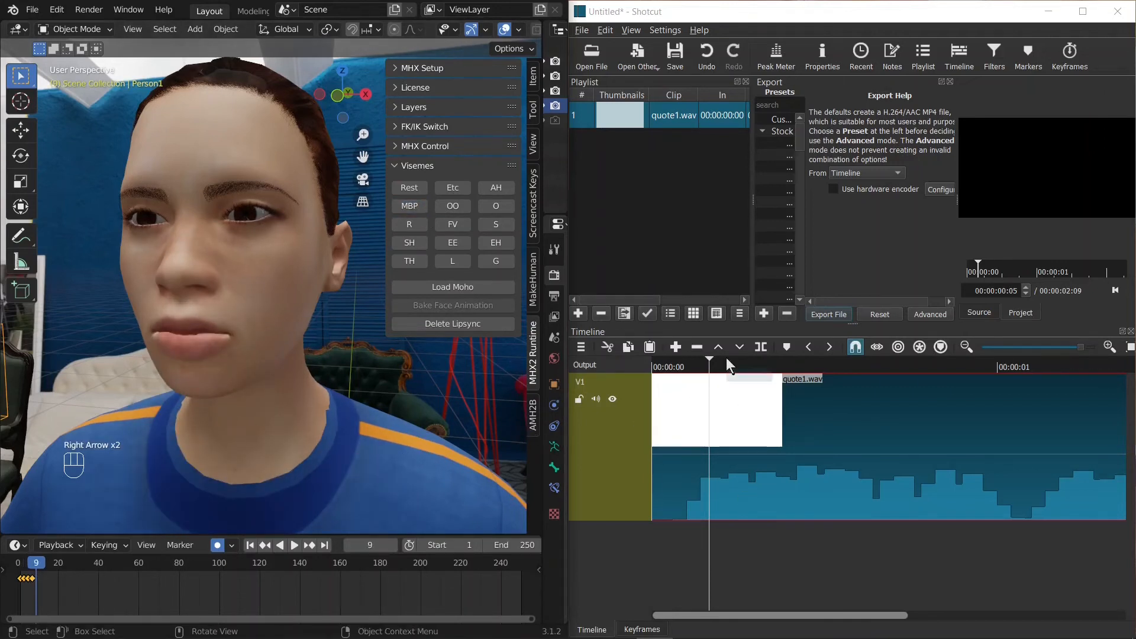
pyautogui.press('Right')
pyautogui.press('Right')
pyautogui.click(715, 365)
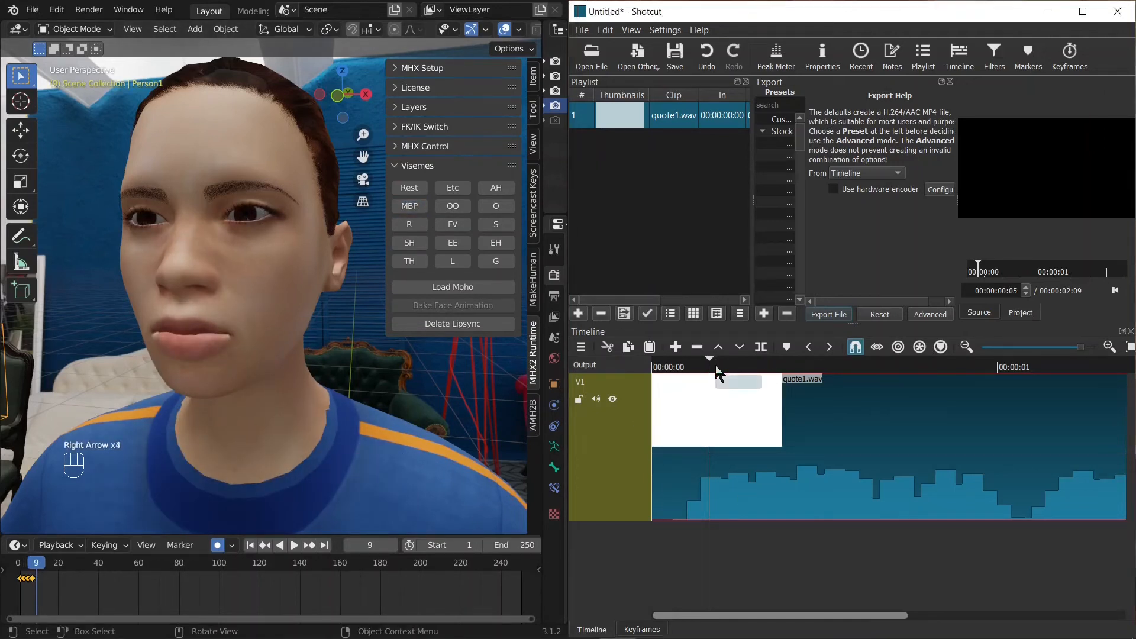
pyautogui.press('Right')
pyautogui.press('Right')
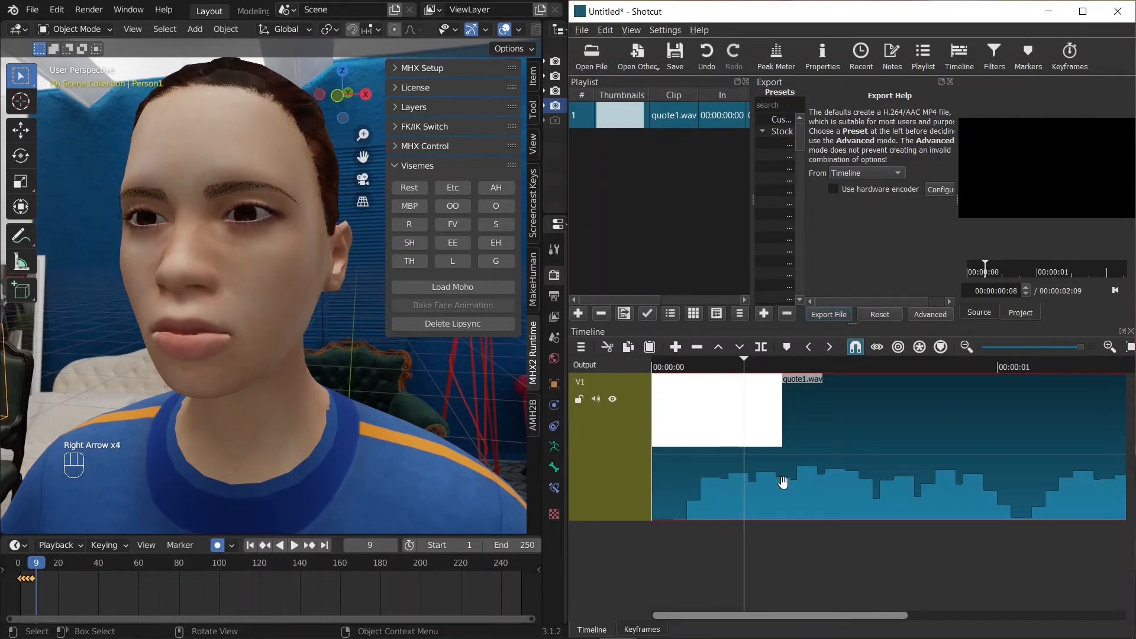
pyautogui.press('Left')
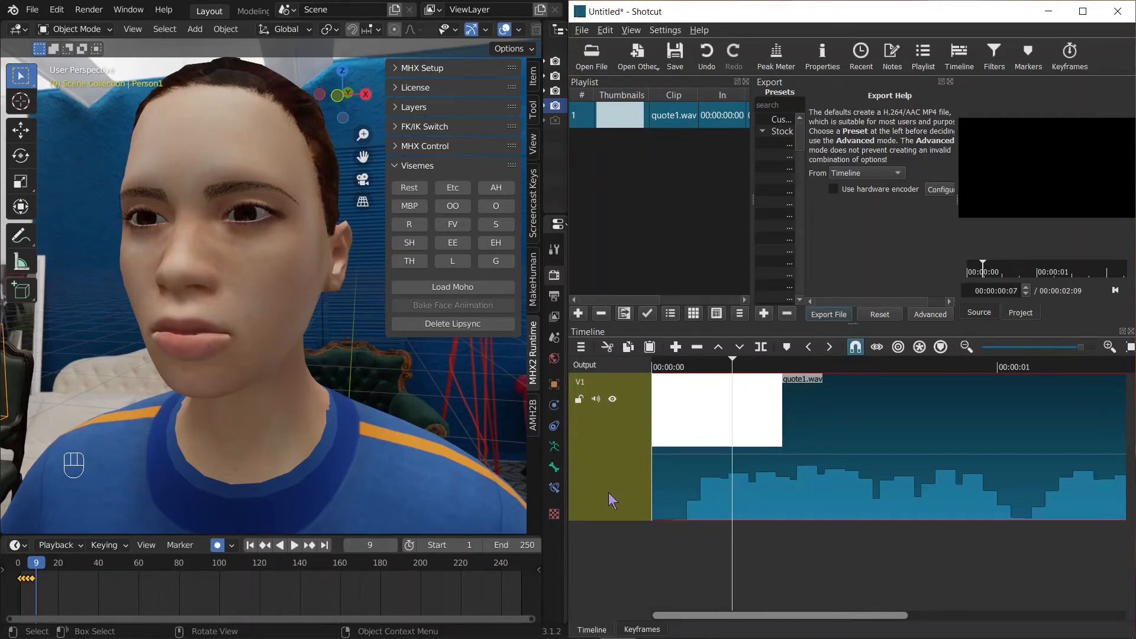
pyautogui.press('Right')
pyautogui.press('Right')
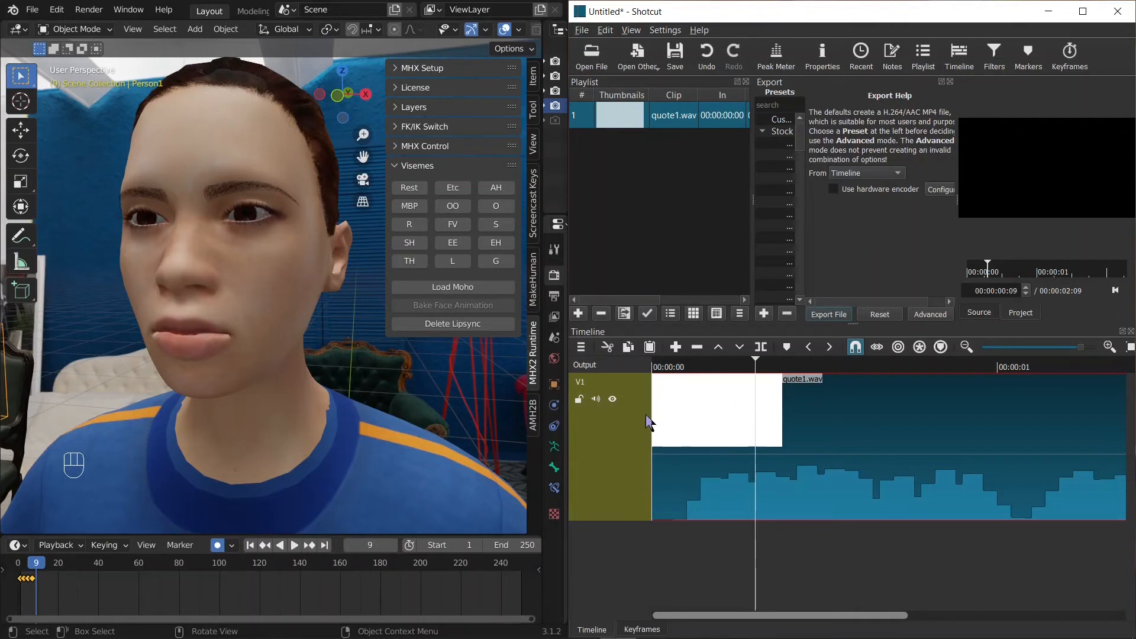
pyautogui.press('Right')
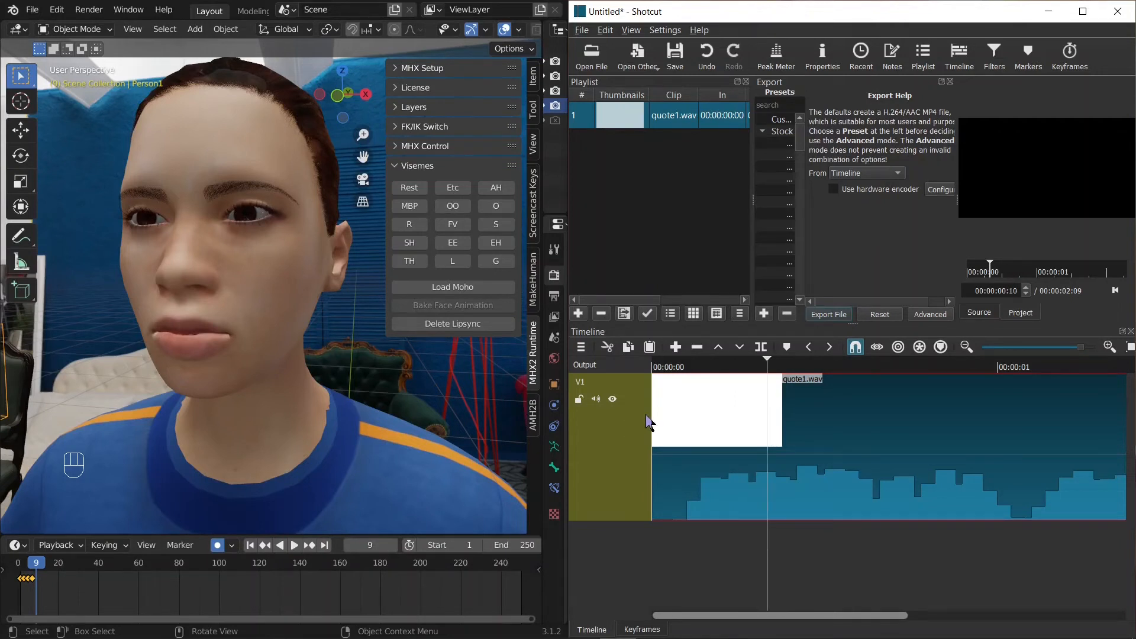
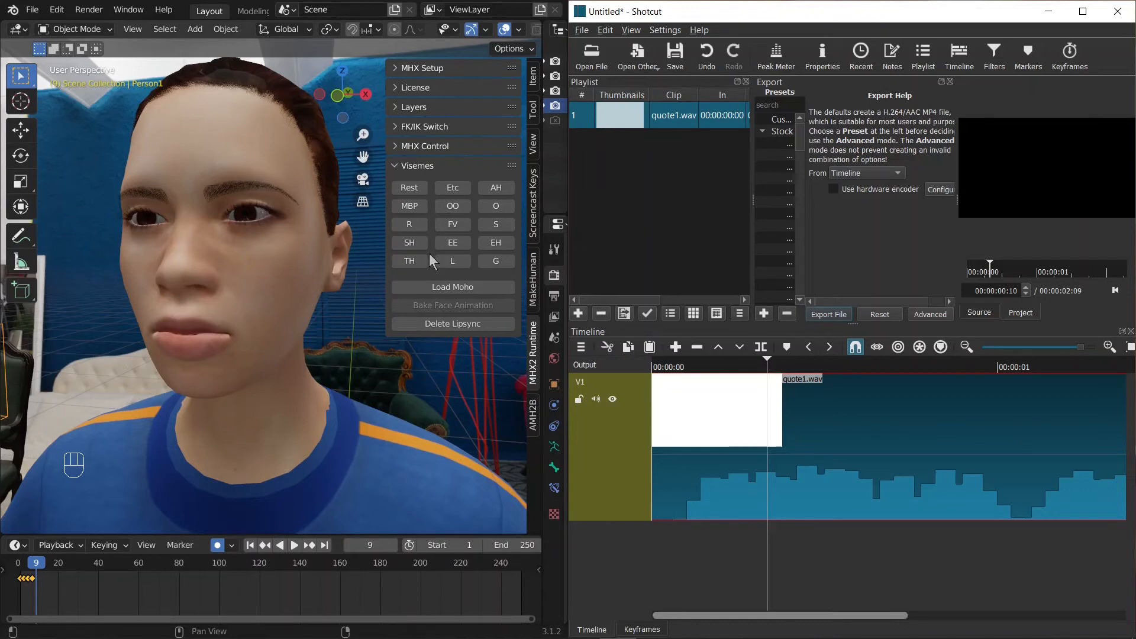
pyautogui.click(421, 230)
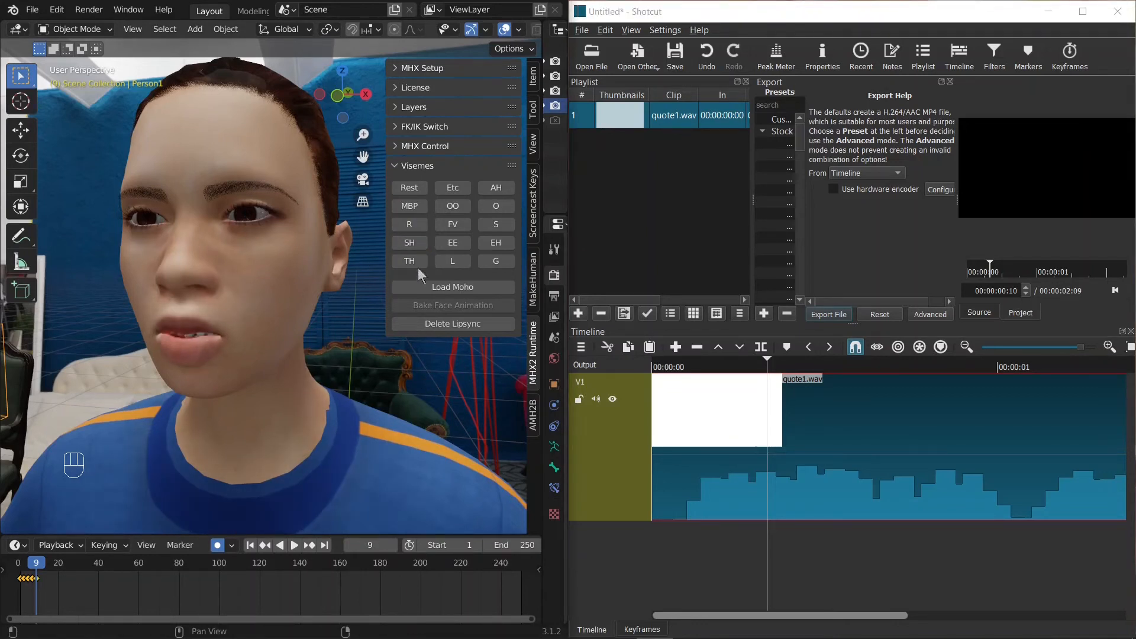
# Step: Advance Blender to frame 11, step the Shotcut playhead to 00:00:00:13, and apply the R viseme again
pyautogui.press('Right')
pyautogui.press('Right')
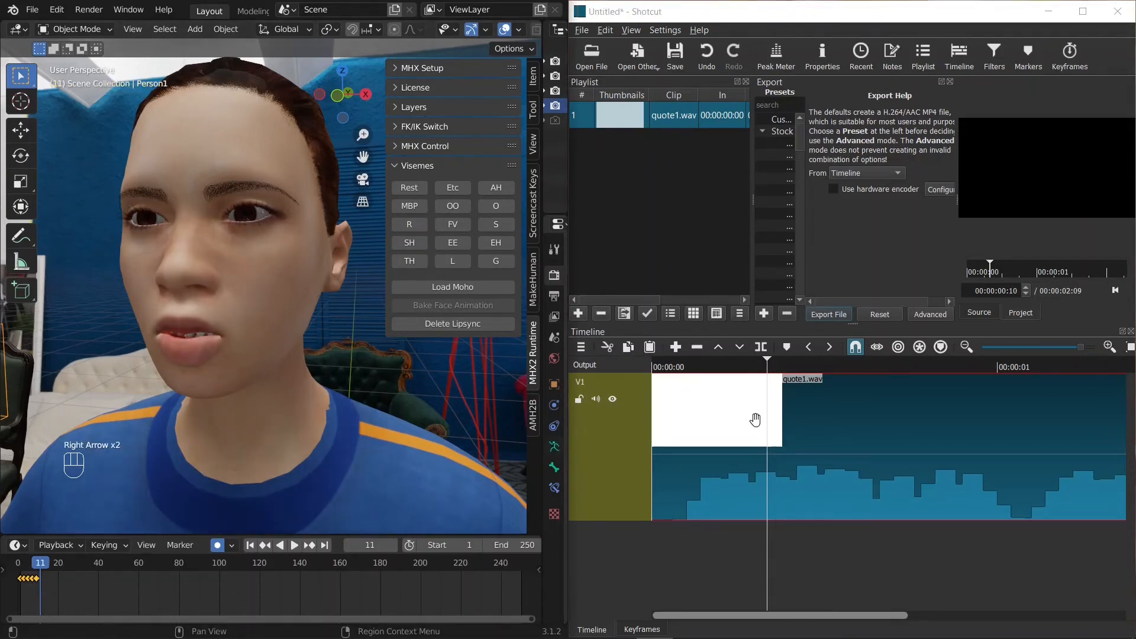
pyautogui.click(770, 374)
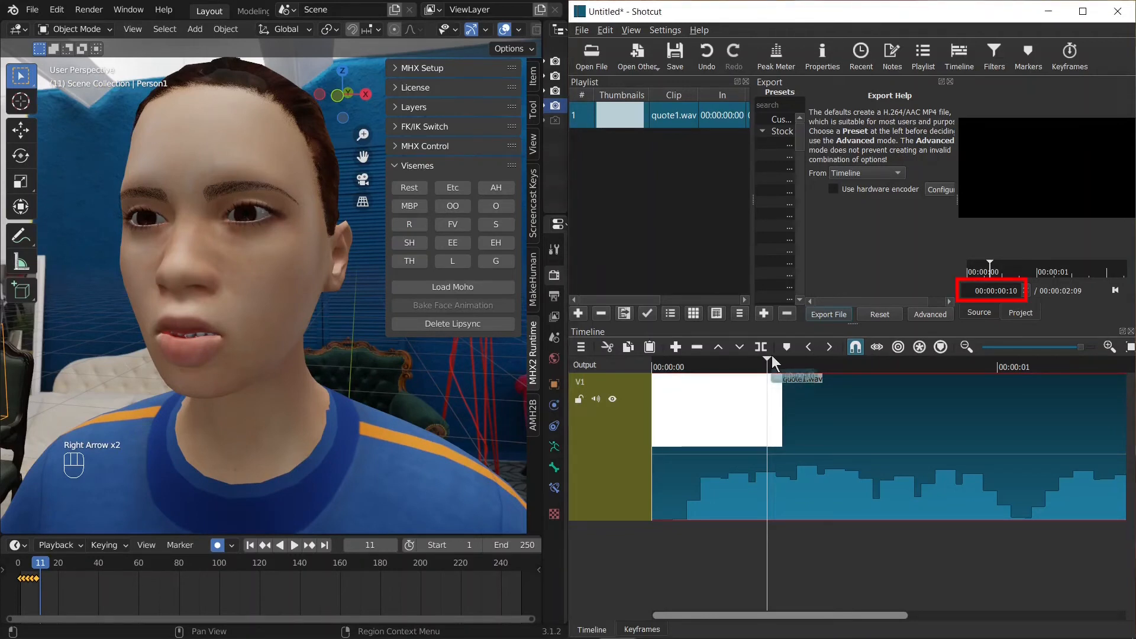
pyautogui.press('Right')
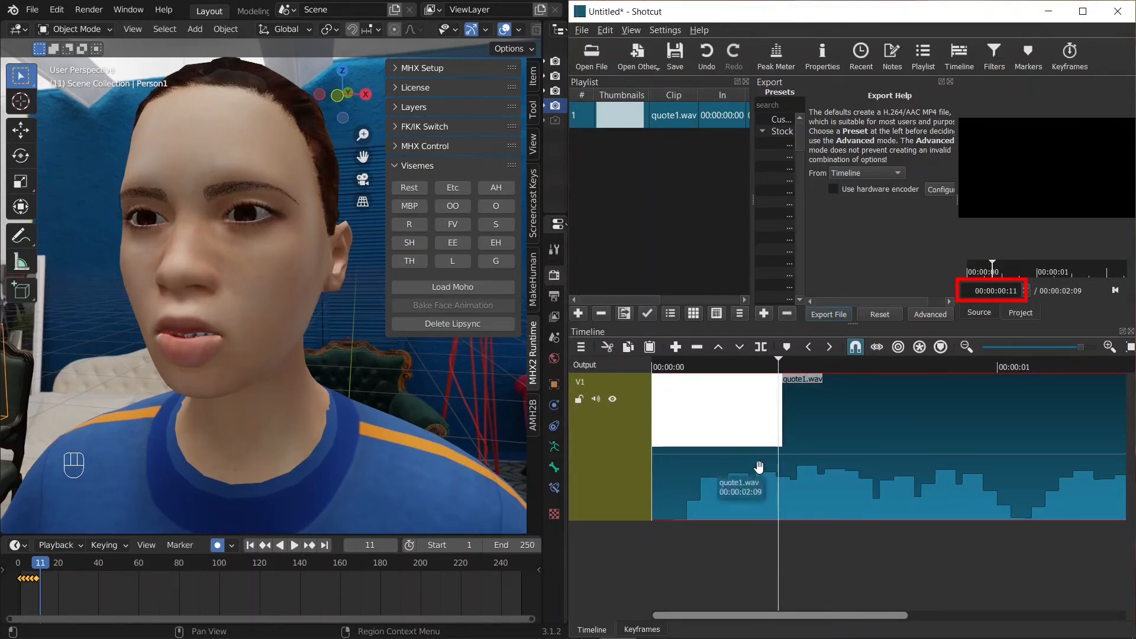
pyautogui.press('Right')
pyautogui.press('Right')
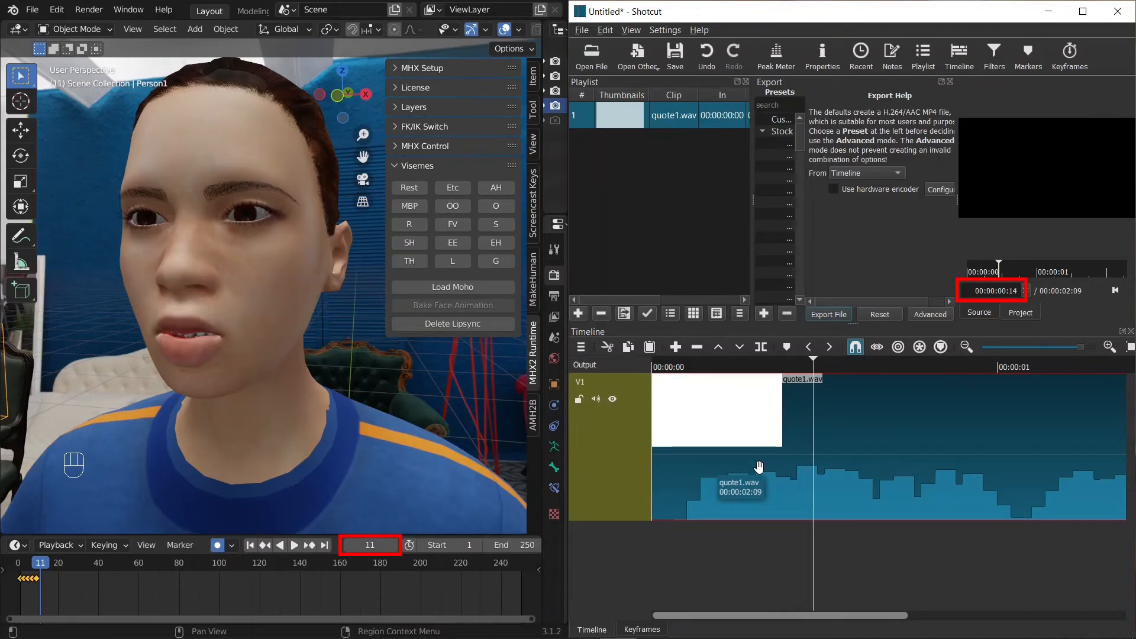
pyautogui.press('Left')
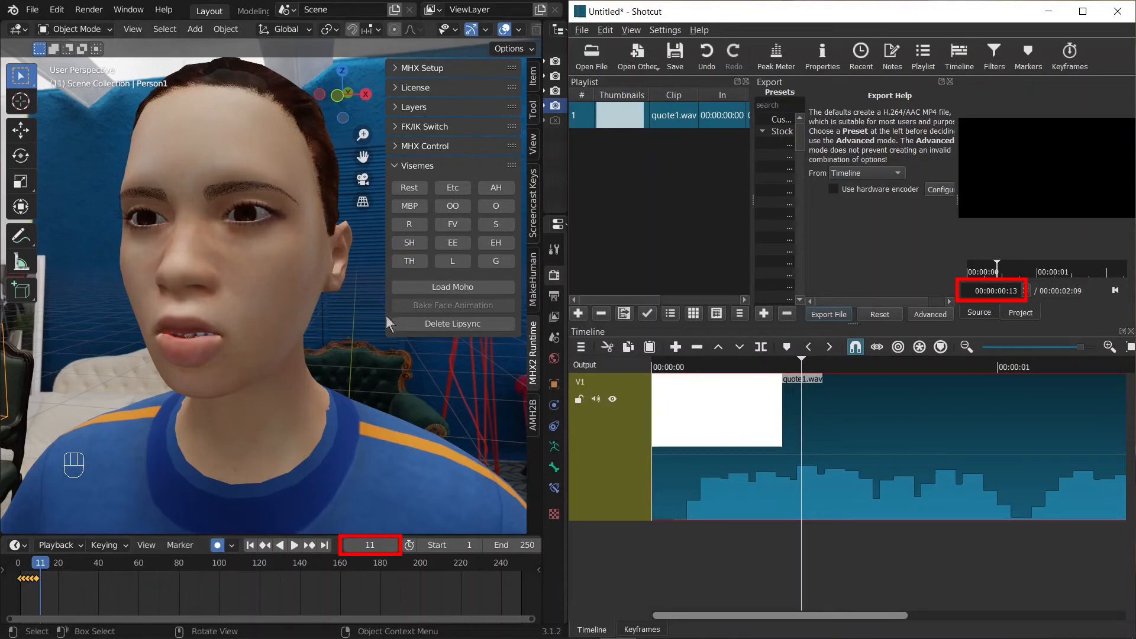
pyautogui.click(418, 221)
# Step: Advance to frame 13, try the L, SH and S visemes on the mouth, and settle on FV
pyautogui.press('Right')
pyautogui.press('Right')
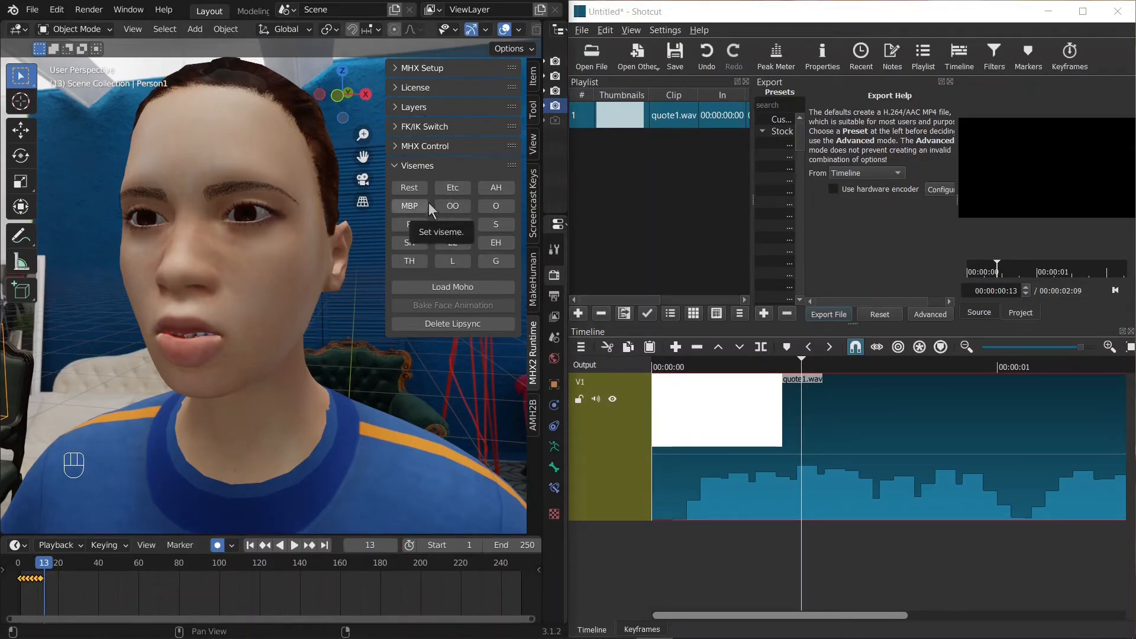
pyautogui.click(462, 257)
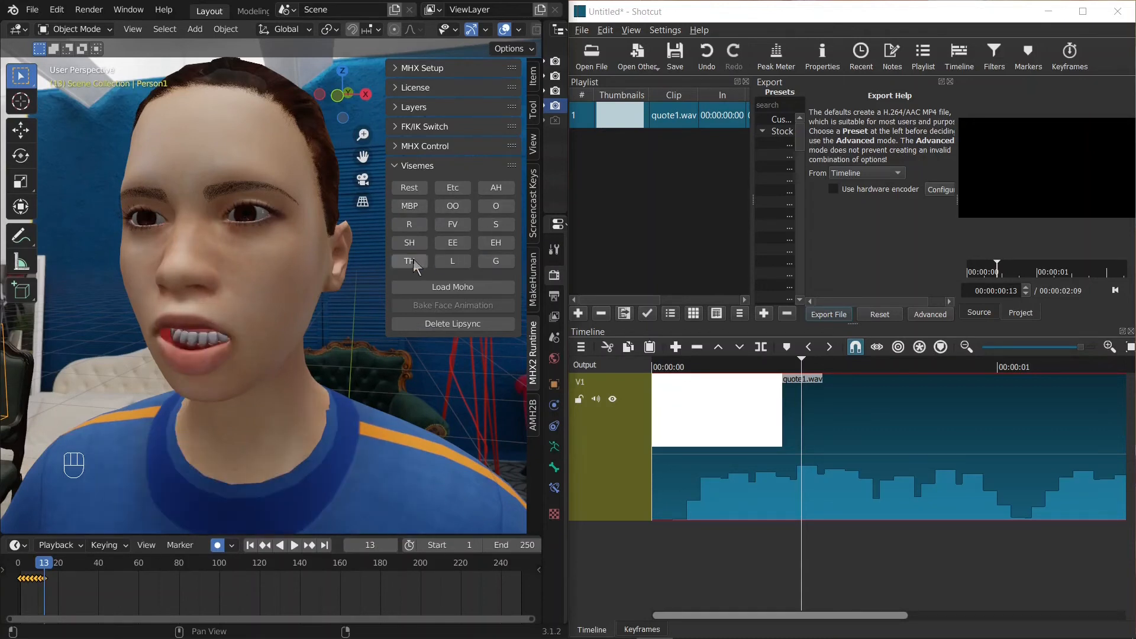
pyautogui.click(413, 244)
pyautogui.click(493, 225)
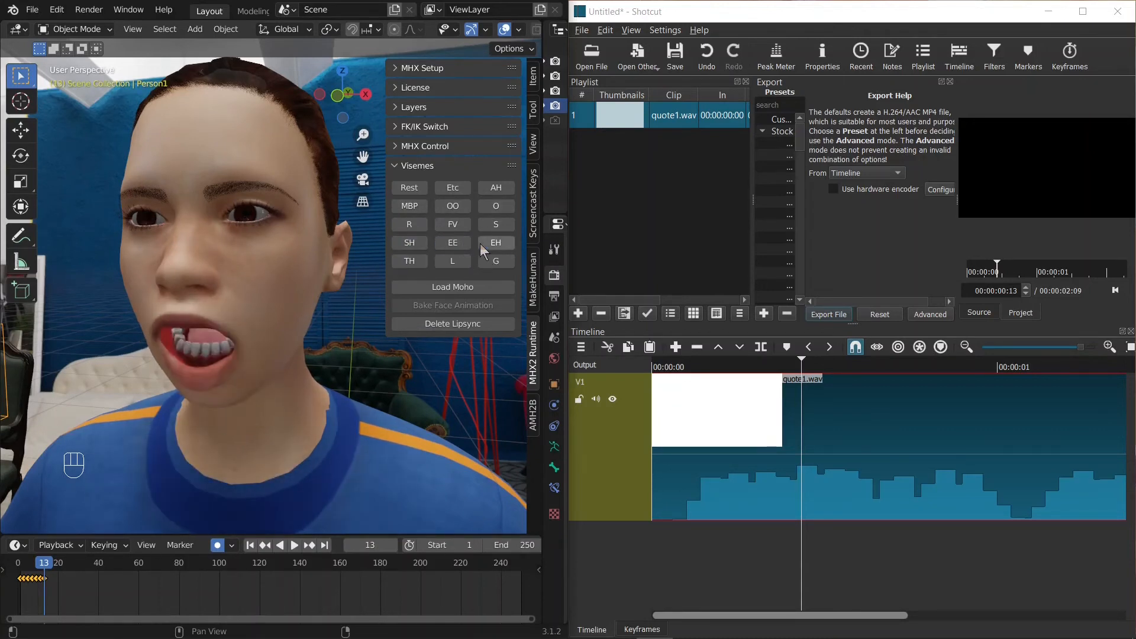
pyautogui.click(465, 228)
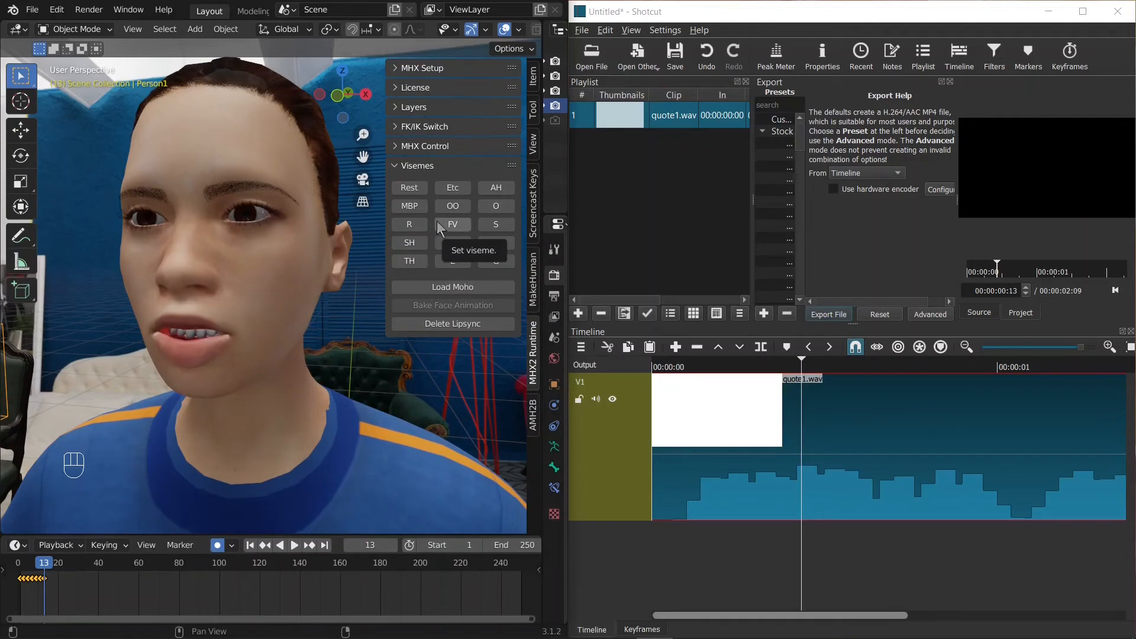
# Step: Advance Blender to frame 15 and step the Shotcut playhead along the waveform to 00:00:00:16
pyautogui.press('Right')
pyautogui.press('Right')
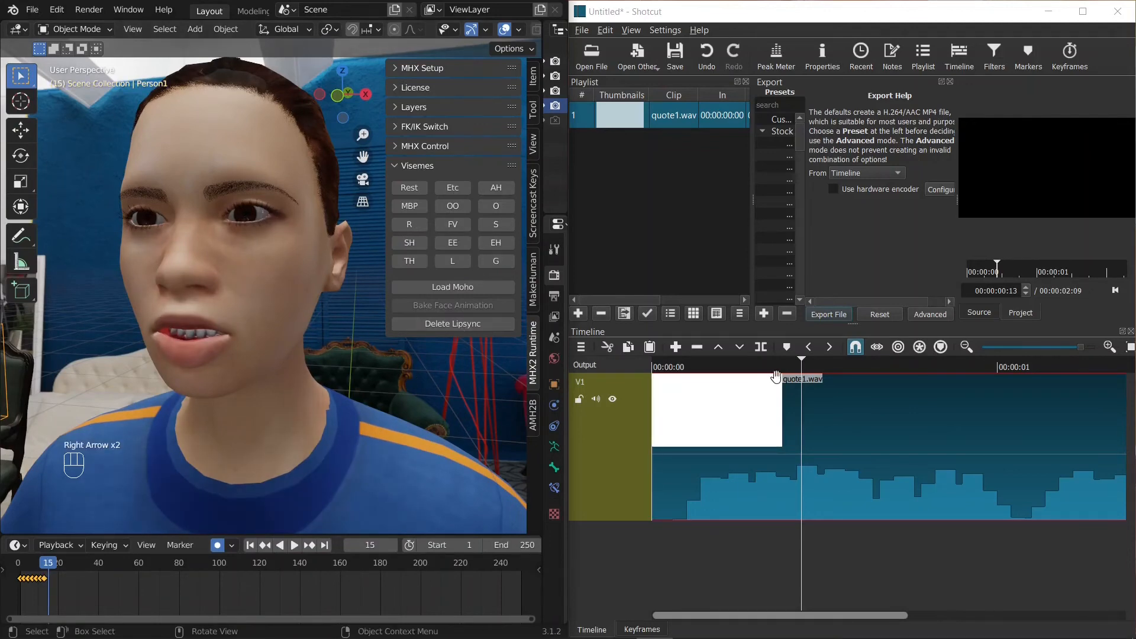
pyautogui.click(779, 360)
pyautogui.press('Right')
pyautogui.press('Right')
pyautogui.press('Right')
pyautogui.press('Right')
pyautogui.press('Right')
pyautogui.press('Right')
pyautogui.press('Right')
pyautogui.press('Left')
pyautogui.press('Left')
# Step: With the character's rig selected, apply the AH viseme at frame 15 and the TH viseme at frame 17
pyautogui.click(353, 313)
pyautogui.press('Right')
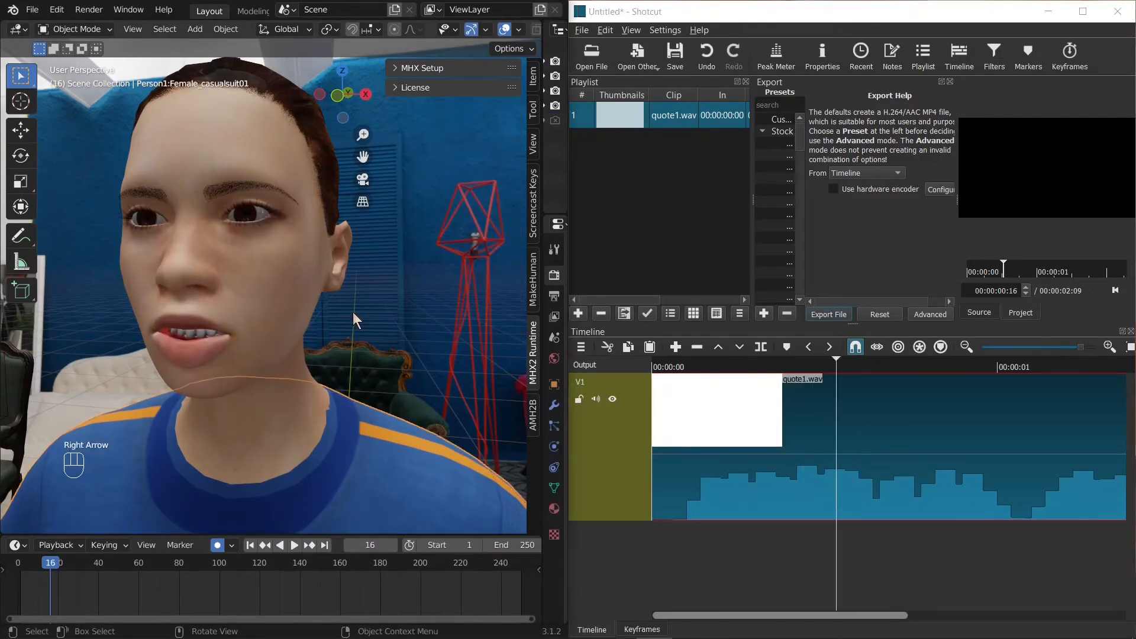
pyautogui.click(228, 336)
pyautogui.press('Left')
pyautogui.click(424, 230)
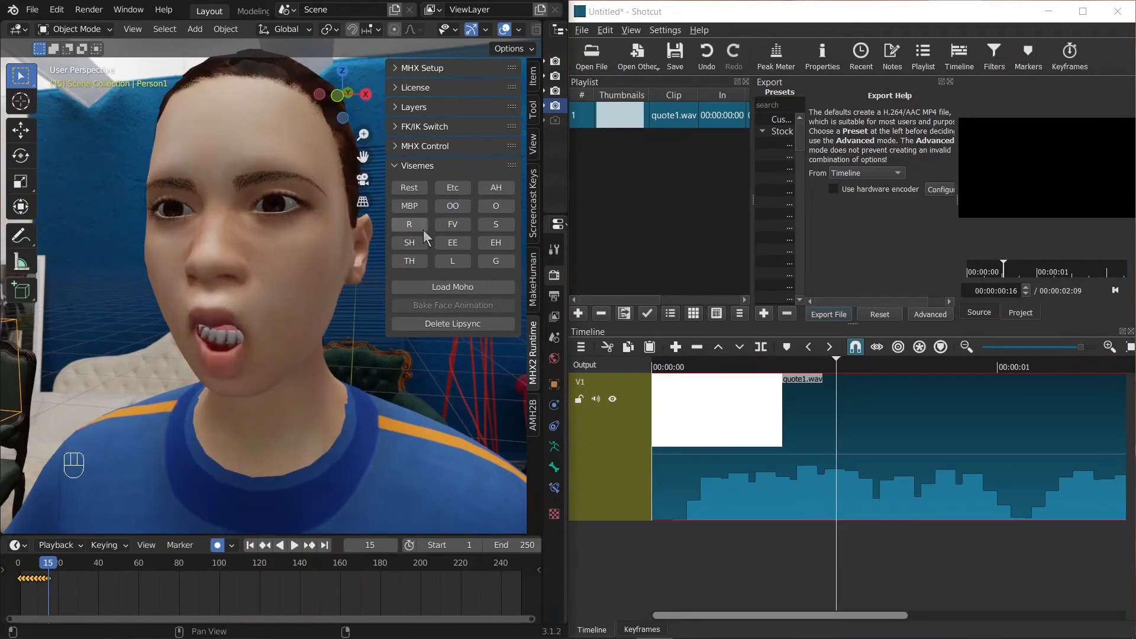
pyautogui.click(497, 189)
pyautogui.press('Right')
pyautogui.click(418, 260)
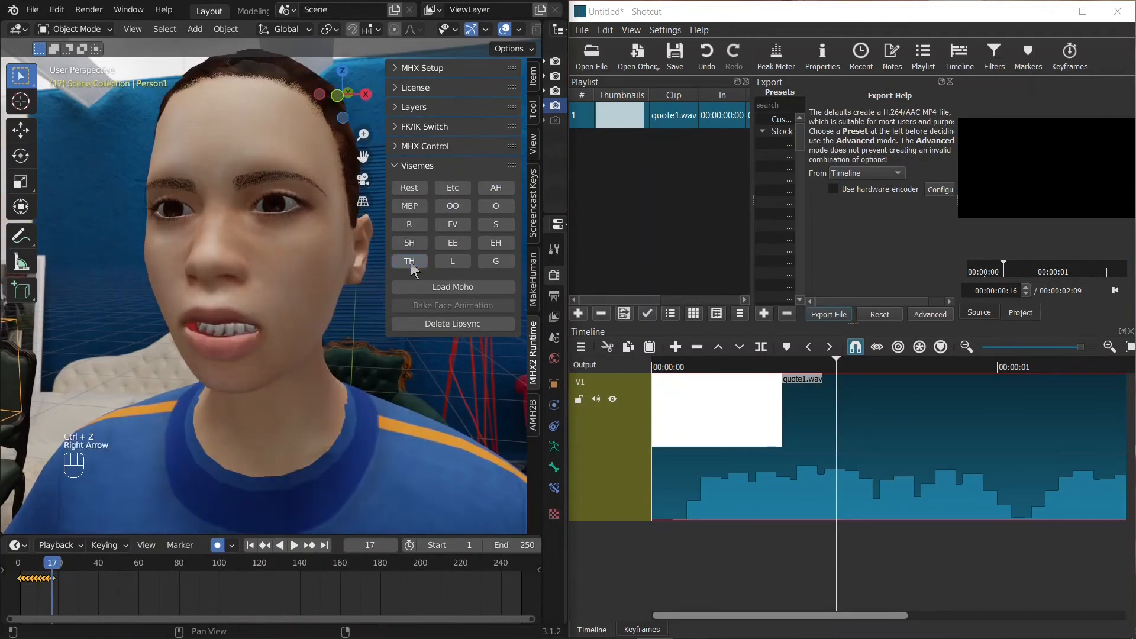
# Step: Step the Shotcut playhead to 00:00:00:20 and advance Blender to frame 19, keeping the character's rig selected
pyautogui.click(832, 363)
pyautogui.press('Right')
pyautogui.press('Right')
pyautogui.press('Right')
pyautogui.press('Right')
pyautogui.click(235, 395)
pyautogui.press('Right')
pyautogui.press('Right')
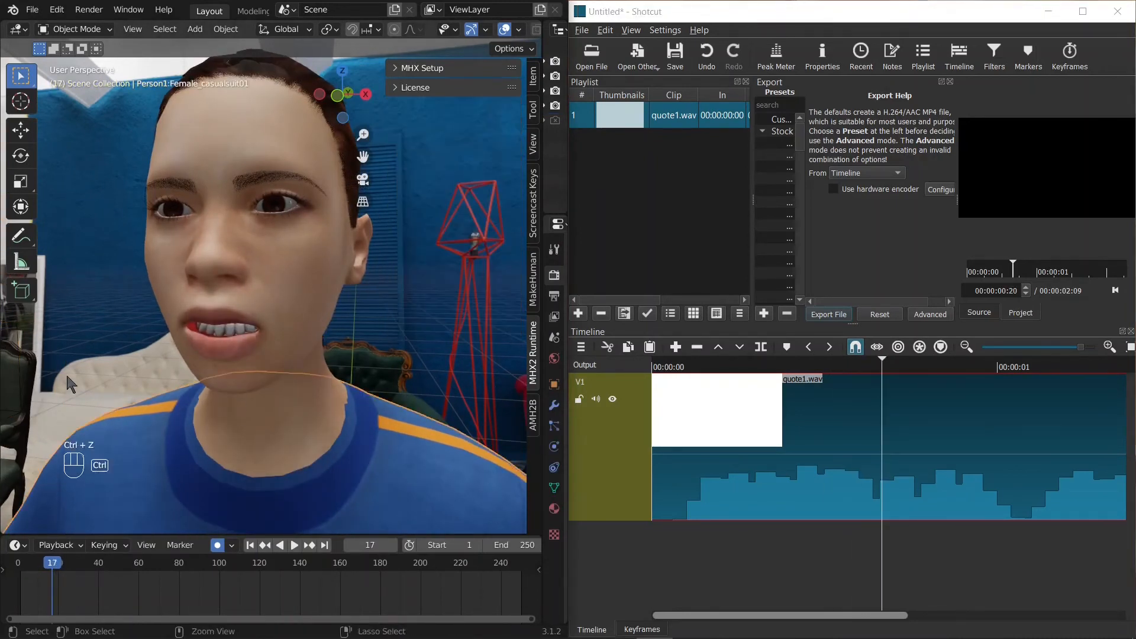
pyautogui.press('Right')
pyautogui.scroll(-6, 67, 377)
pyautogui.click(88, 304)
pyautogui.scroll(3, 165, 339)
# Step: Examine the waveform around 00:00:00:22 in Shotcut frame by frame, and leave the playhead at 00:00:00:21
pyautogui.click(880, 365)
pyautogui.press('Right')
pyautogui.press('Right')
pyautogui.press('Right')
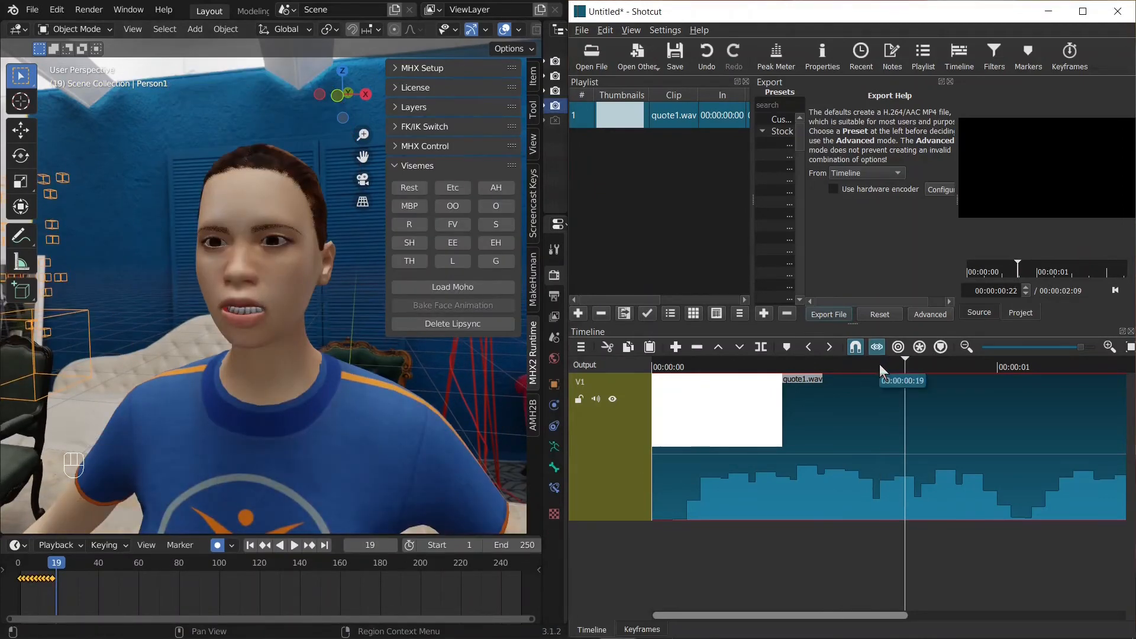
pyautogui.press('Left')
pyautogui.press('Left')
pyautogui.press('Left')
pyautogui.press('Left')
pyautogui.press('Right')
pyautogui.press('Right')
pyautogui.press('Right')
pyautogui.press('Right')
# Step: Apply the TH viseme at frame 19 and the O viseme at frame 21
pyautogui.click(410, 263)
pyautogui.press('Right')
pyautogui.press('Right')
pyautogui.click(481, 209)
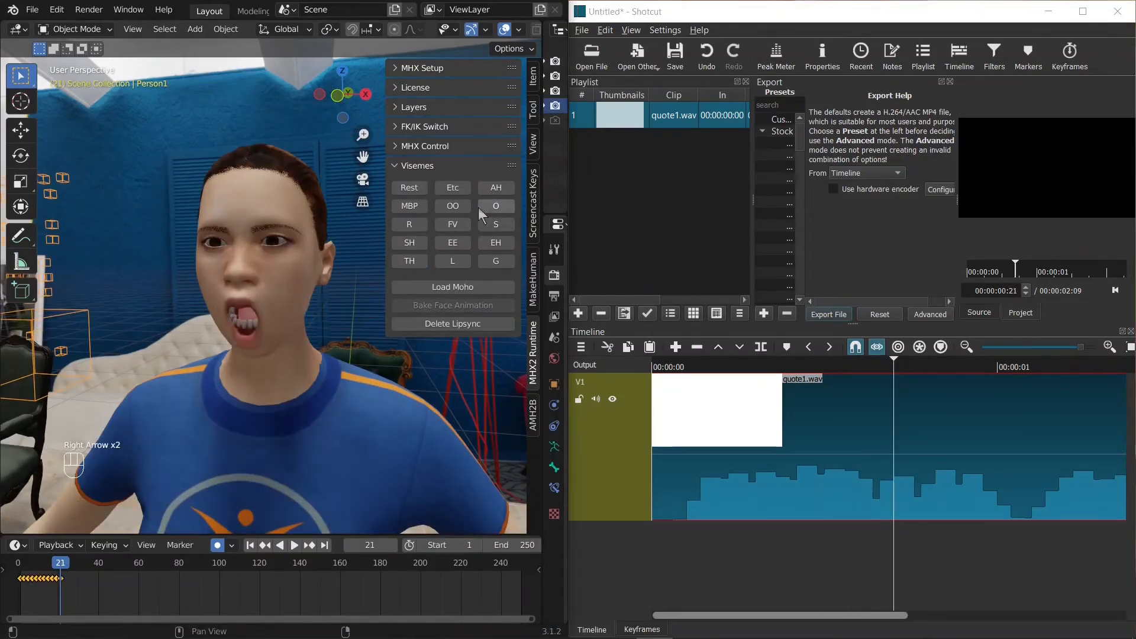
# Step: Step the Shotcut playhead to 00:00:00:24, advance the Blender timeline past frame 21, and apply the MBP viseme
pyautogui.press('Right')
pyautogui.click(889, 371)
pyautogui.press('Right')
pyautogui.press('Right')
pyautogui.press('Right')
pyautogui.press('Right')
pyautogui.press('Left')
pyautogui.click(330, 317)
pyautogui.hotkey('ctrl', 'z')
pyautogui.press('Right')
pyautogui.click(410, 206)
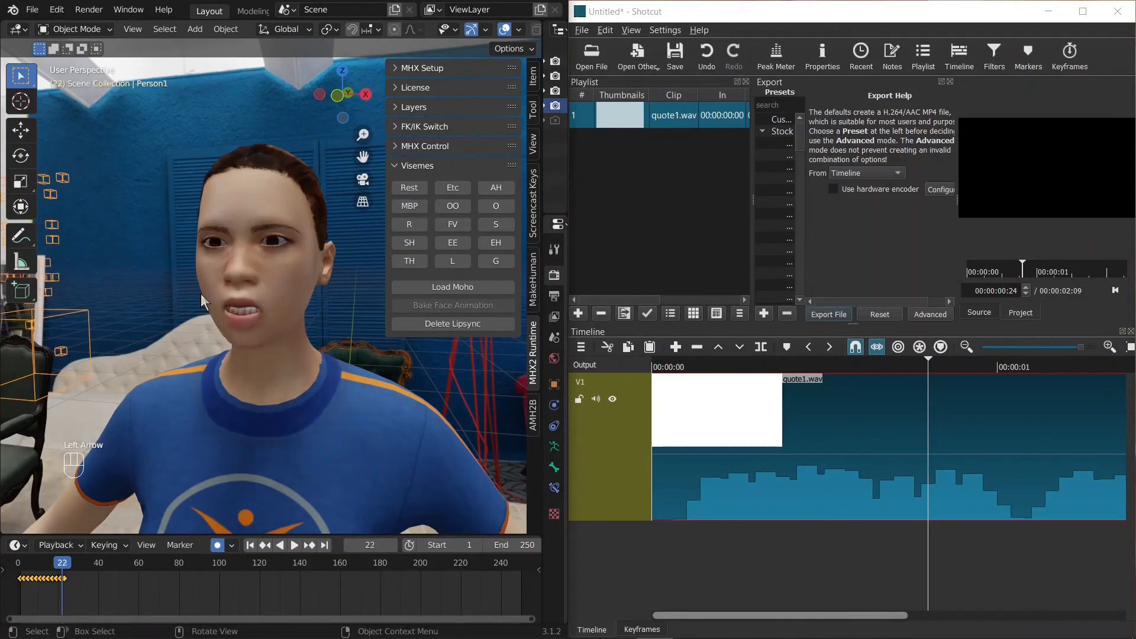
# Step: Check the mouth movement between frames 22 and 24, and undo the last viseme changes
pyautogui.press('Left')
pyautogui.press('Left')
pyautogui.press('Right')
pyautogui.press('Right')
pyautogui.press('Right')
pyautogui.hotkey('ctrl', 'z')
pyautogui.hotkey('ctrl', 'z')
pyautogui.hotkey('ctrl', 'z')
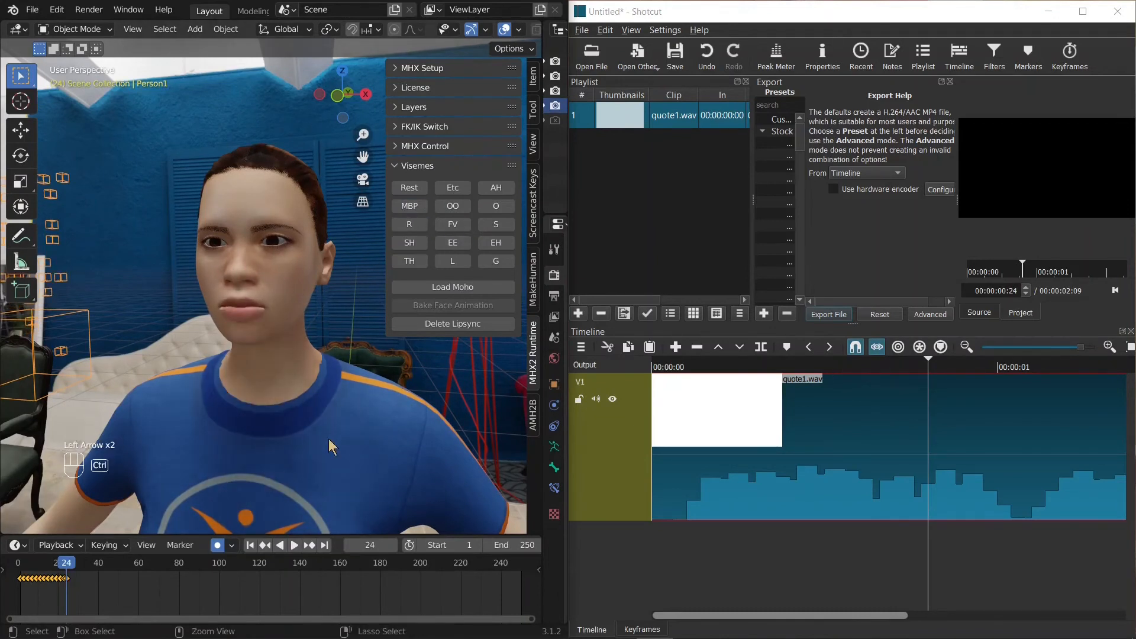
# Step: Step the Shotcut playhead to 00:00:00:26 and advance the Blender timeline to frame 27
pyautogui.click(928, 358)
pyautogui.press('Right')
pyautogui.press('Right')
pyautogui.press('Right')
pyautogui.press('Right')
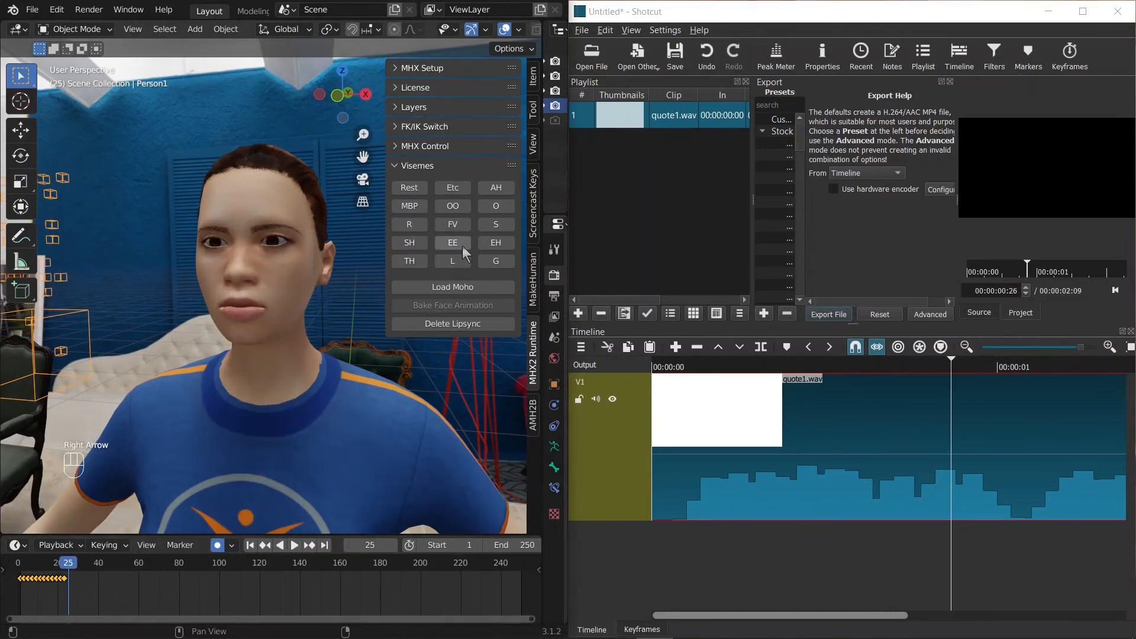
pyautogui.press('Right')
# Step: Zoom out the Shotcut timeline to fit the whole quote1.wav clip and step the playhead to 00:00:01:07
pyautogui.click(951, 360)
pyautogui.press('Right')
pyautogui.press('Right')
pyautogui.press('Right')
pyautogui.press('Right')
pyautogui.press('Right')
pyautogui.press('Right')
pyautogui.press('Right')
pyautogui.press('Right')
pyautogui.press('Right')
pyautogui.press('Right')
pyautogui.click(964, 347)
pyautogui.press('Right')
pyautogui.press('Right')
pyautogui.press('Right')
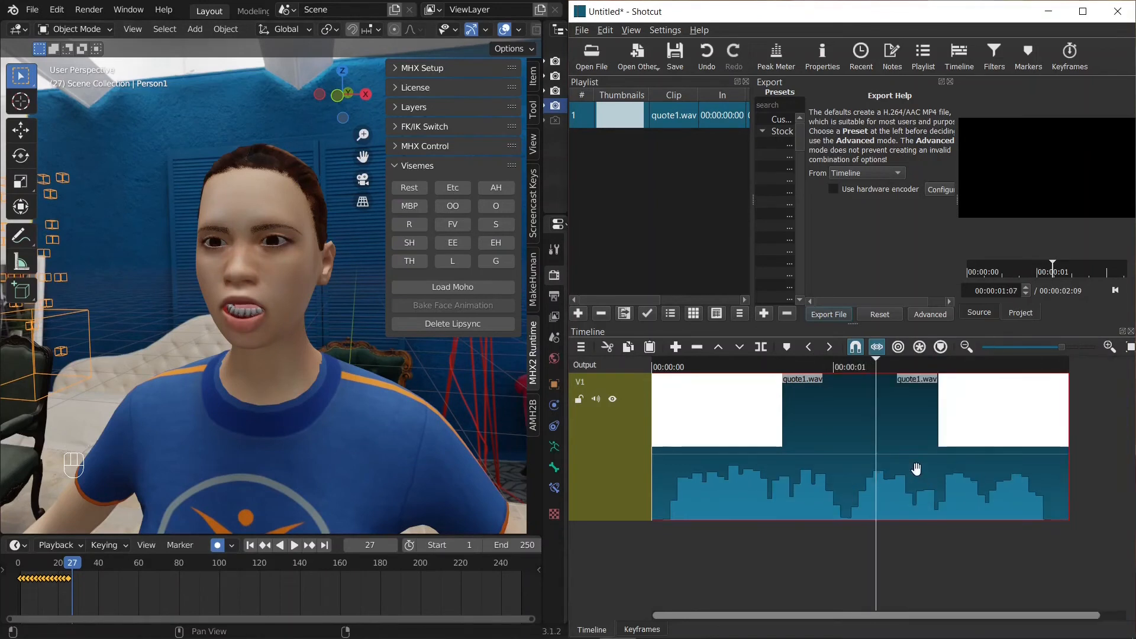
# Step: Examine the waveform on both sides of the pause near one second in Shotcut, stopping at 00:00:00:29
pyautogui.press('Left')
pyautogui.press('Left')
pyautogui.press('Left')
pyautogui.press('Left')
pyautogui.press('Left')
pyautogui.press('Left')
pyautogui.press('Left')
pyautogui.press('Left')
pyautogui.press('Left')
pyautogui.press('Left')
pyautogui.press('Left')
pyautogui.press('Left')
pyautogui.press('Left')
pyautogui.press('Left')
pyautogui.press('Left')
pyautogui.press('Right')
pyautogui.press('Right')
pyautogui.press('Right')
pyautogui.press('Right')
pyautogui.press('Right')
pyautogui.press('Right')
pyautogui.press('Right')
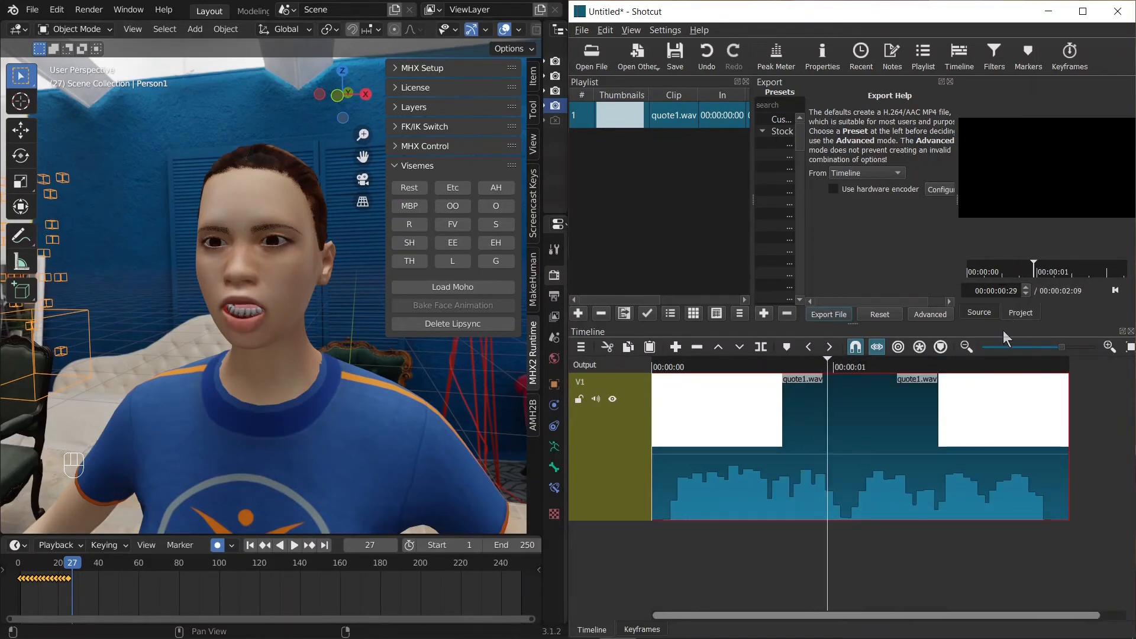
# Step: Move the Shotcut playhead to 00:00:01:01 and set the Blender timeline to frame 28
pyautogui.press('Left')
pyautogui.click(503, 360)
pyautogui.hotkey('ctrl', 'z')
pyautogui.press('Right')
pyautogui.press('Right')
pyautogui.press('Left')
# Step: Try the Etc, EE, R, S and SH visemes at frame 28, settle on FV, and advance to frame 30
pyautogui.click(448, 193)
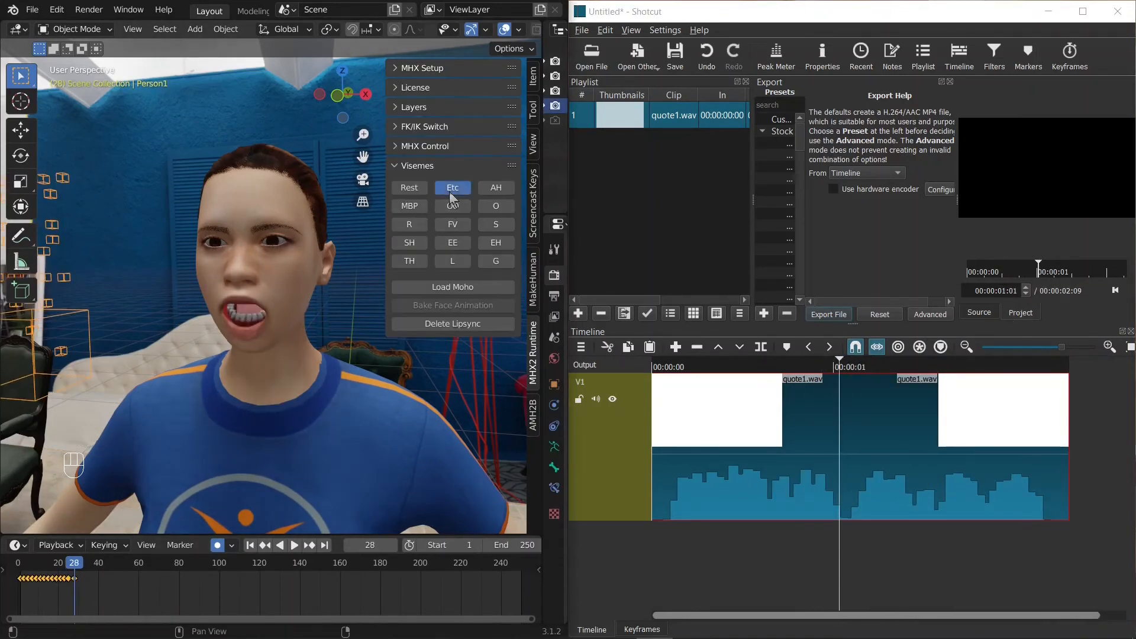
pyautogui.click(467, 238)
pyautogui.click(418, 226)
pyautogui.click(496, 227)
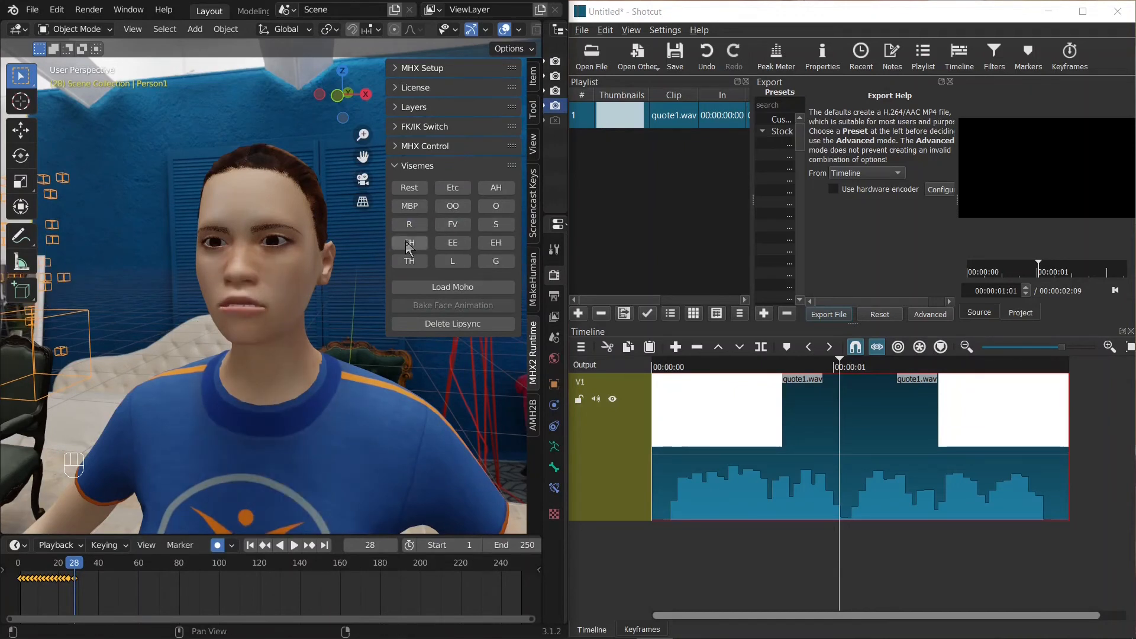
pyautogui.click(409, 244)
pyautogui.click(497, 229)
pyautogui.click(466, 229)
pyautogui.press('Right')
pyautogui.press('Right')
pyautogui.press('Left')
pyautogui.press('Left')
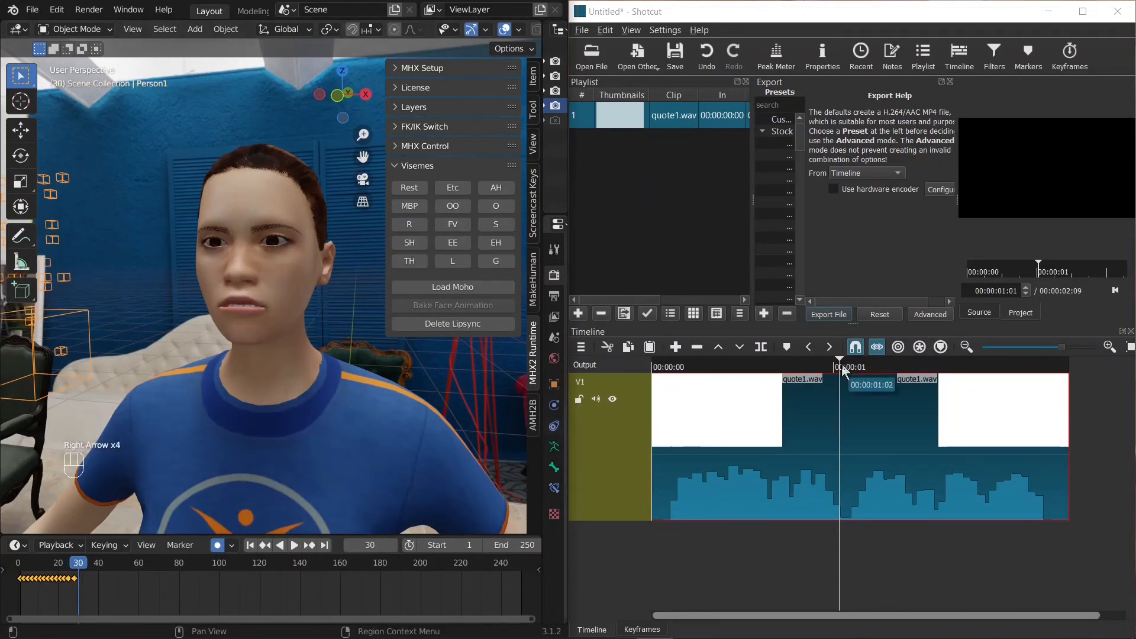
# Step: Move the Shotcut playhead to 00:00:01:05 where the waveform rises again, keeping the Blender timeline at frame 30
pyautogui.click(838, 364)
pyautogui.press('Right')
pyautogui.press('Right')
pyautogui.press('Right')
pyautogui.press('Right')
pyautogui.click(106, 386)
pyautogui.press('Right')
pyautogui.press('Right')
pyautogui.press('Right')
pyautogui.click(92, 377)
pyautogui.press('Left')
pyautogui.press('Left')
pyautogui.press('Left')
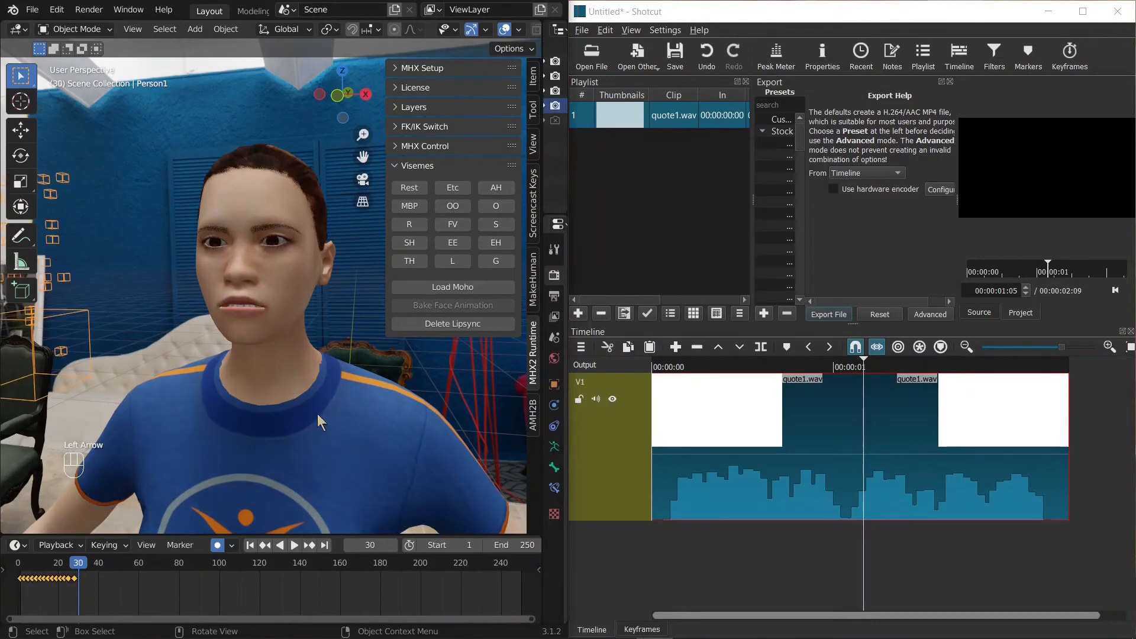
# Step: Clear the facial bones' location in Pose Mode at frame 30 to close the mouth, and advance to frame 33
pyautogui.press('Right')
pyautogui.press('Right')
pyautogui.hotkey('ctrl', 'Tab')
pyautogui.hotkey('alt', 'g')
pyautogui.hotkey('ctrl', 'Tab')
pyautogui.press('Right')
pyautogui.press('Right')
pyautogui.press('Right')
pyautogui.press('Right')
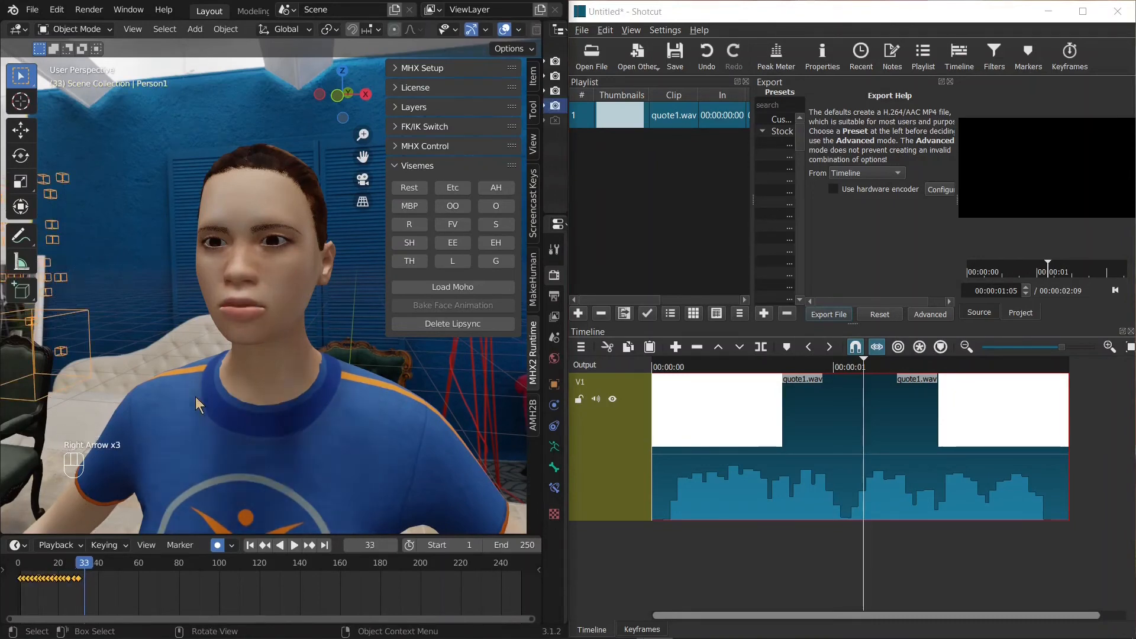
# Step: Clear the facial bones' location again at frame 34 to end the closed-mouth hold, and advance to frame 35
pyautogui.hotkey('ctrl', 'Tab')
pyautogui.hotkey('alt', 'g')
pyautogui.hotkey('ctrl', 'Tab')
pyautogui.press('Right')
# Step: Step the Shotcut playhead to 00:00:01:08 and advance the Blender timeline to frame 37
pyautogui.click(857, 374)
pyautogui.press('Right')
pyautogui.press('Right')
pyautogui.press('Right')
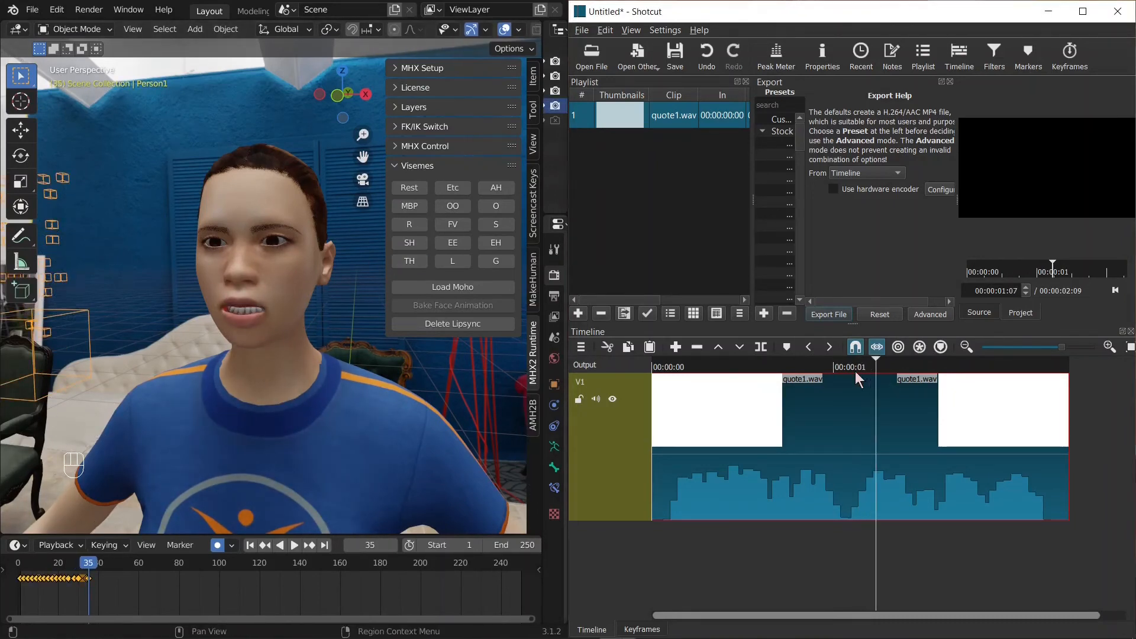
pyautogui.click(92, 346)
pyautogui.press('Right')
pyautogui.press('Right')
# Step: Try the AH, Etc and Rest visemes at frame 37 and settle on O
pyautogui.click(92, 347)
pyautogui.click(495, 189)
pyautogui.click(465, 190)
pyautogui.click(425, 192)
pyautogui.click(482, 205)
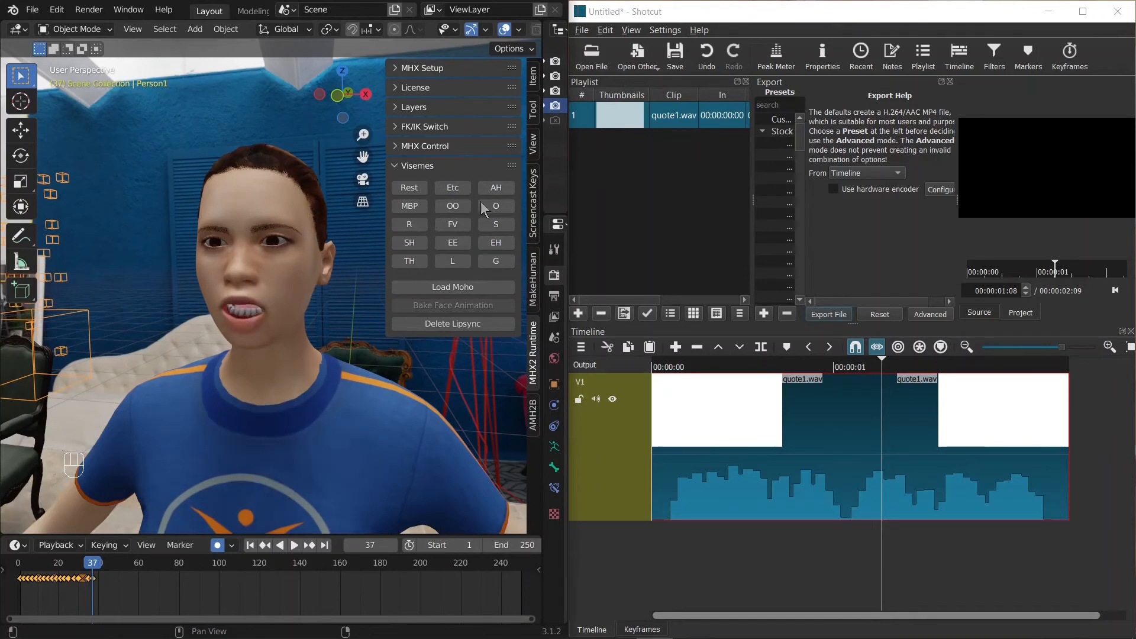
# Step: Advance to frame 39 and apply the TH viseme
pyautogui.press('Right')
pyautogui.press('Right')
pyautogui.click(418, 265)
# Step: Step the Shotcut playhead along the waveform to 00:00:01:14 and return to the Blender viewport
pyautogui.click(863, 360)
pyautogui.press('Right')
pyautogui.press('Right')
pyautogui.press('Right')
pyautogui.press('Right')
pyautogui.press('Right')
pyautogui.press('Right')
pyautogui.press('Right')
pyautogui.press('Right')
pyautogui.press('Right')
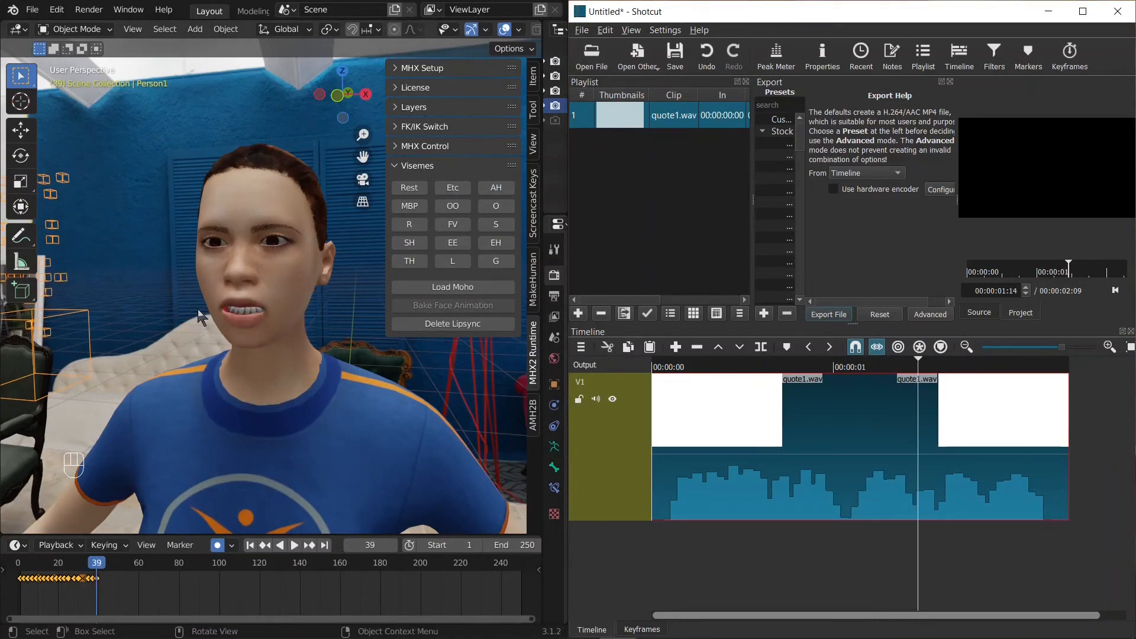
pyautogui.click(72, 280)
pyautogui.click(72, 279)
# Step: Advance to frame 44, try the SH viseme and settle on S
pyautogui.press('Right')
pyautogui.press('Right')
pyautogui.press('Right')
pyautogui.press('Right')
pyautogui.press('Right')
pyautogui.click(417, 241)
pyautogui.click(487, 230)
# Step: Go back to frame 42 and apply the Etc viseme
pyautogui.press('Left')
pyautogui.press('Left')
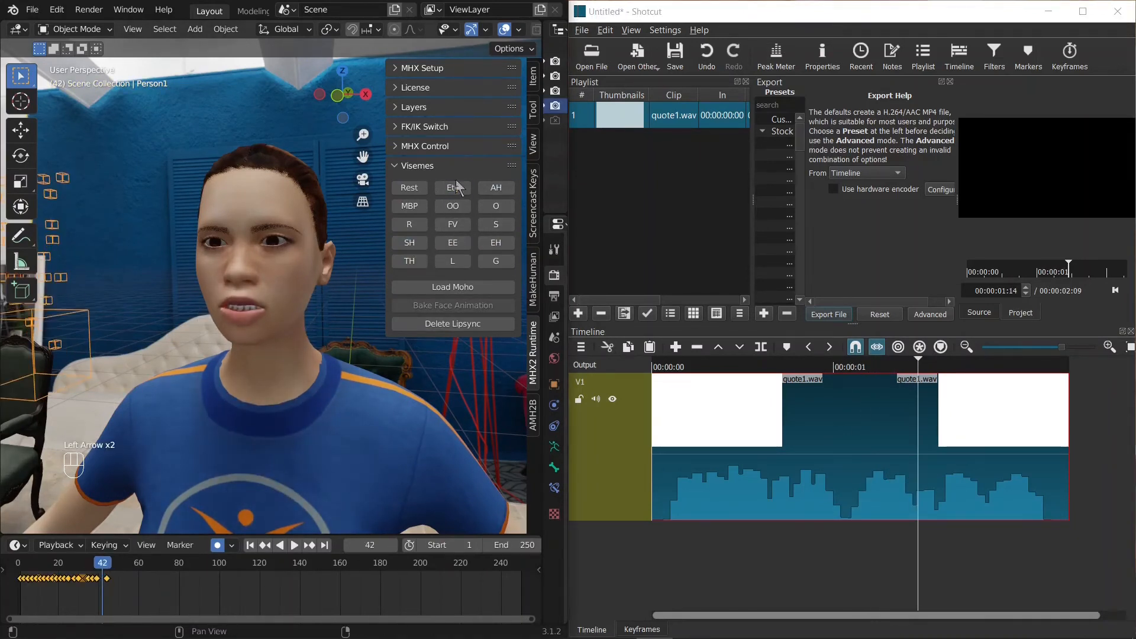
pyautogui.click(456, 186)
# Step: Move the Shotcut playhead to 00:00:01:18 and advance the Blender timeline to frame 48
pyautogui.press('Right')
pyautogui.press('Right')
pyautogui.press('Right')
pyautogui.press('Right')
pyautogui.click(914, 362)
pyautogui.press('Right')
pyautogui.press('Right')
pyautogui.press('Right')
pyautogui.press('Right')
pyautogui.press('Right')
pyautogui.press('Right')
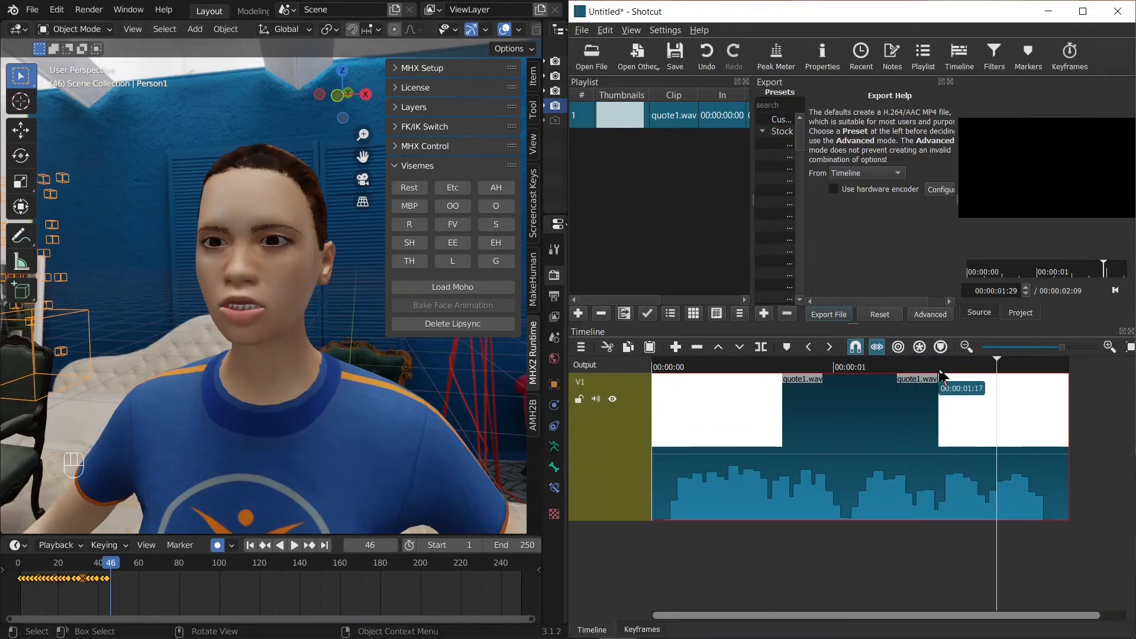
pyautogui.moveTo(941, 371)
pyautogui.mouseDown()
pyautogui.moveTo(744, 379)
pyautogui.moveTo(943, 373)
pyautogui.mouseUp()
pyautogui.press('Right')
pyautogui.press('Right')
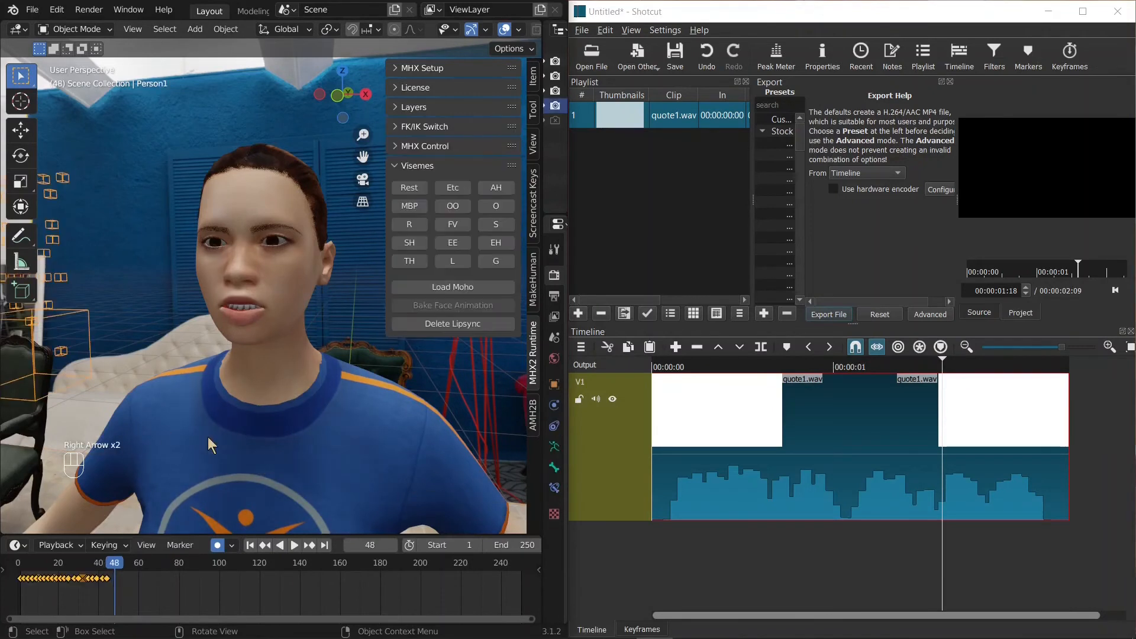
# Step: Try the Rest, OO, O, S and FV visemes on the face at frame 48
pyautogui.click(425, 188)
pyautogui.click(451, 206)
pyautogui.click(492, 207)
pyautogui.click(488, 225)
pyautogui.click(452, 228)
pyautogui.rightClick(452, 229)
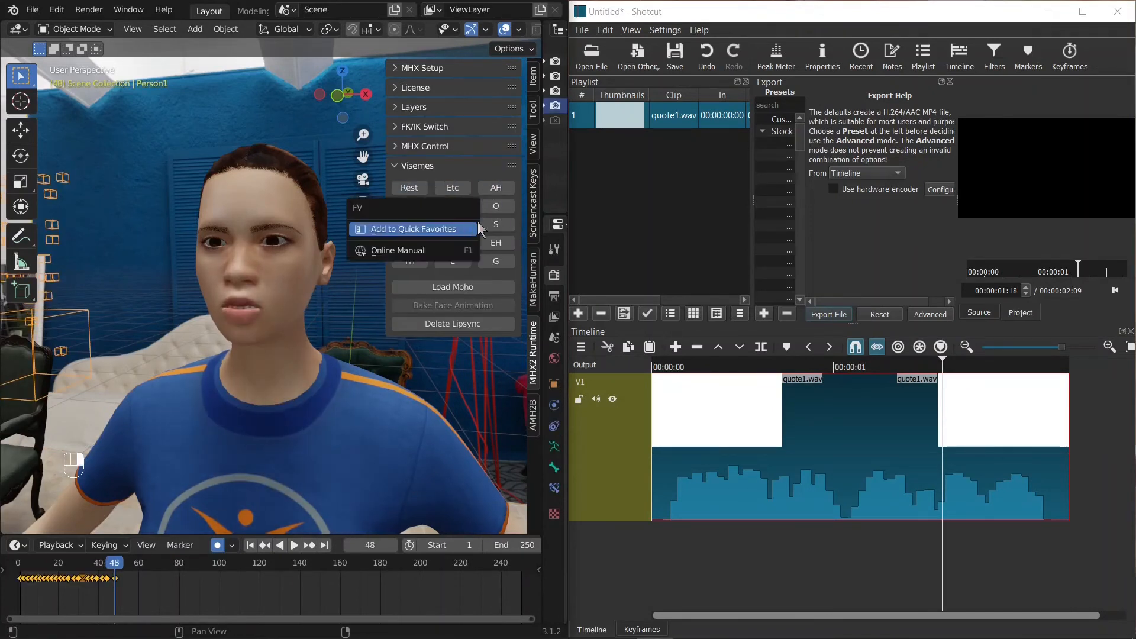
# Step: Advance to frame 50, try the MBP viseme and settle on FV
pyautogui.press('Right')
pyautogui.press('Right')
pyautogui.click(412, 207)
pyautogui.click(452, 226)
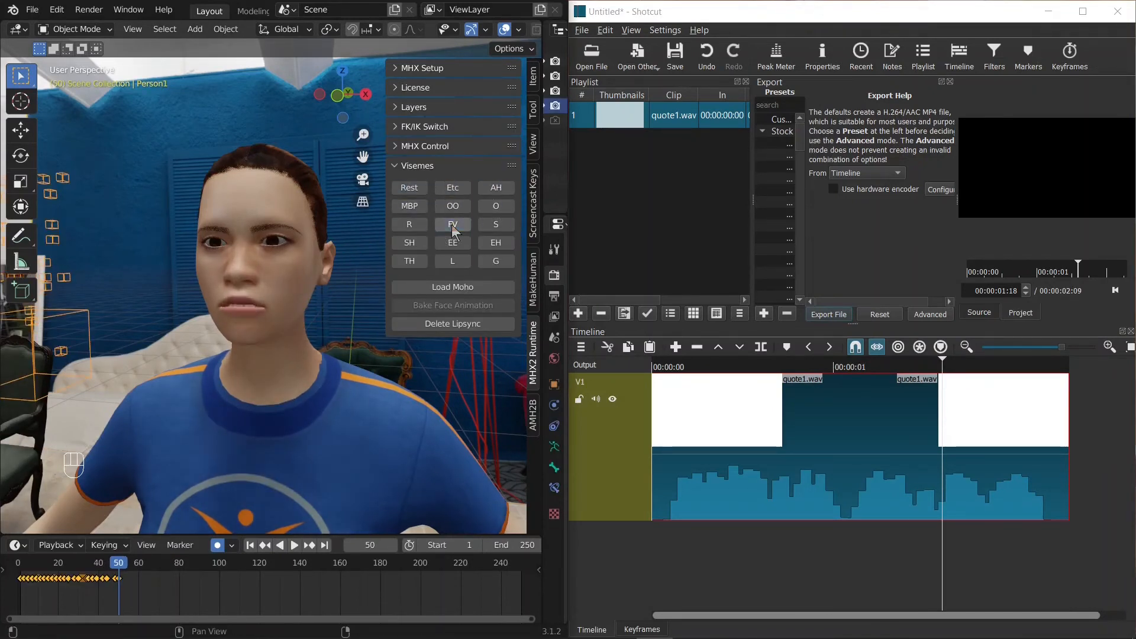
# Step: Advance the Blender timeline to frame 52 and step the Shotcut playhead to 00:00:01:24
pyautogui.press('Right')
pyautogui.press('Right')
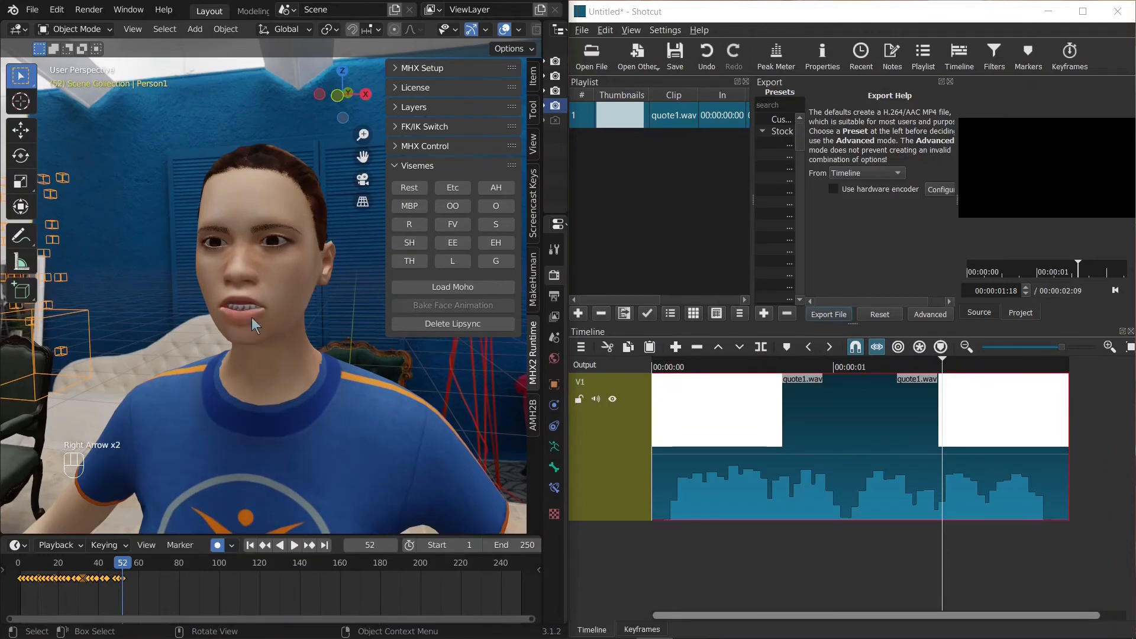
pyautogui.click(949, 368)
pyautogui.press('Right')
pyautogui.press('Right')
pyautogui.press('Right')
pyautogui.press('Right')
pyautogui.press('Right')
# Step: Advance to frame 54 and apply the SH viseme
pyautogui.click(49, 344)
pyautogui.click(49, 344)
pyautogui.press('Right')
pyautogui.press('Right')
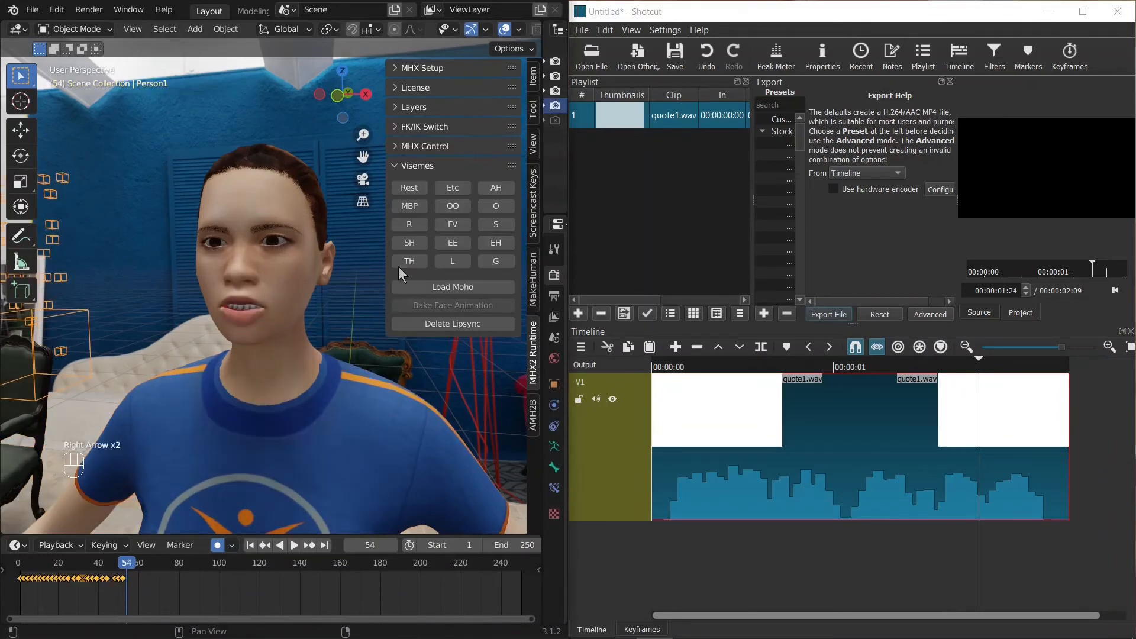
pyautogui.click(407, 247)
# Step: Advance to frame 56, set the Shotcut playhead to 00:00:01:26, try the EH and O visemes and settle on R
pyautogui.press('Right')
pyautogui.press('Right')
pyautogui.click(991, 368)
pyautogui.click(495, 245)
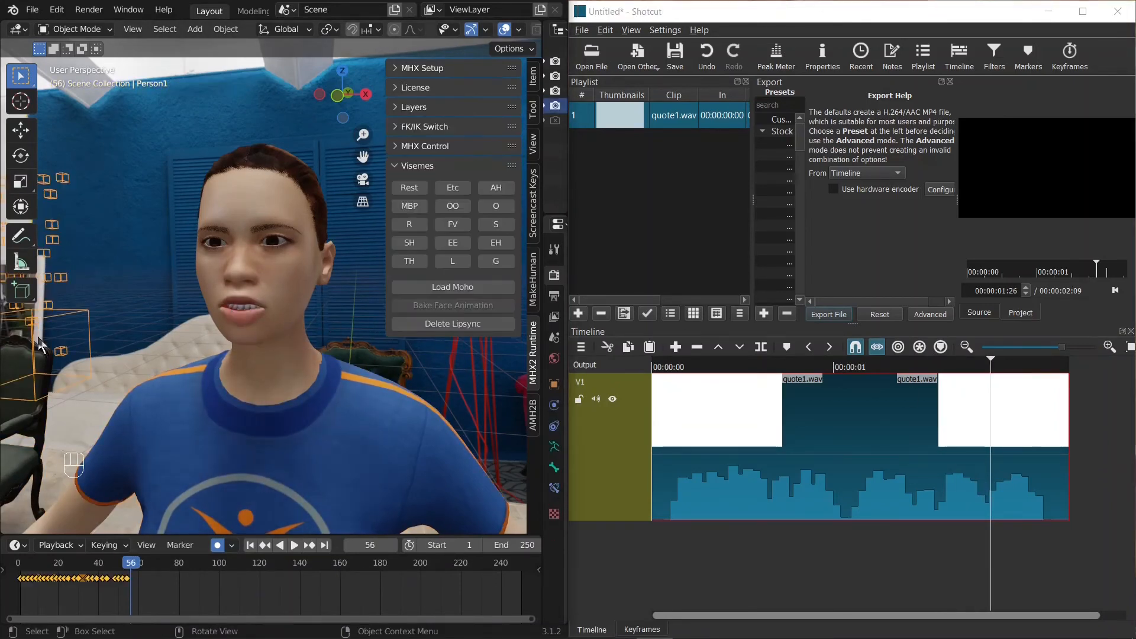
pyautogui.click(483, 209)
pyautogui.click(418, 225)
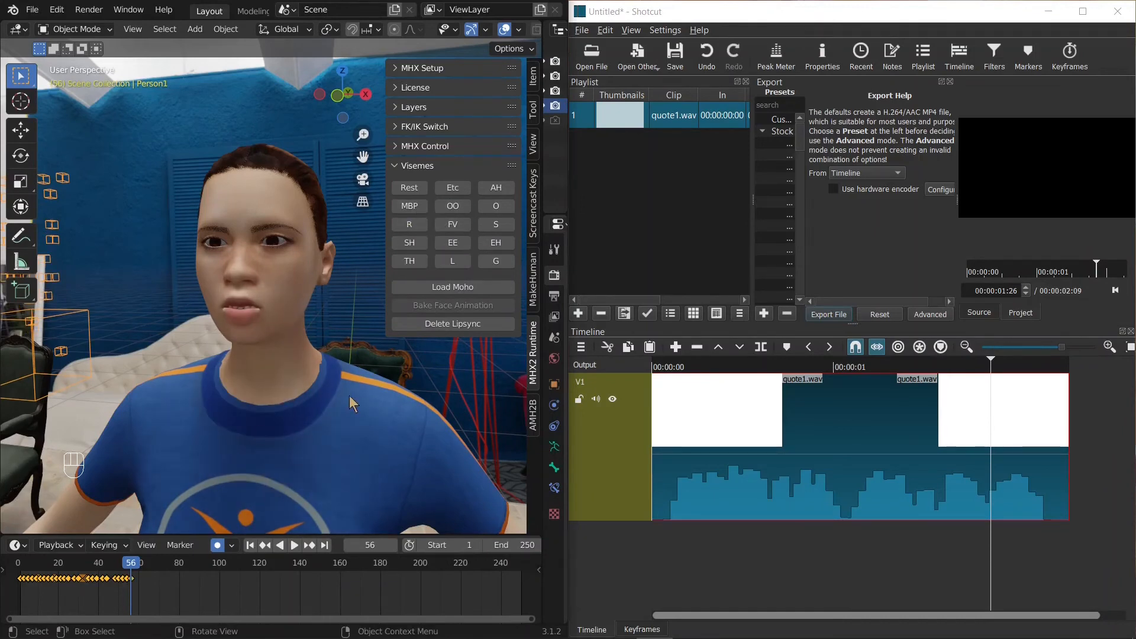
# Step: Advance the Blender timeline to frame 59 and step the Shotcut playhead to 00:00:02:02
pyautogui.press('Right')
pyautogui.press('Right')
pyautogui.press('Right')
pyautogui.click(996, 358)
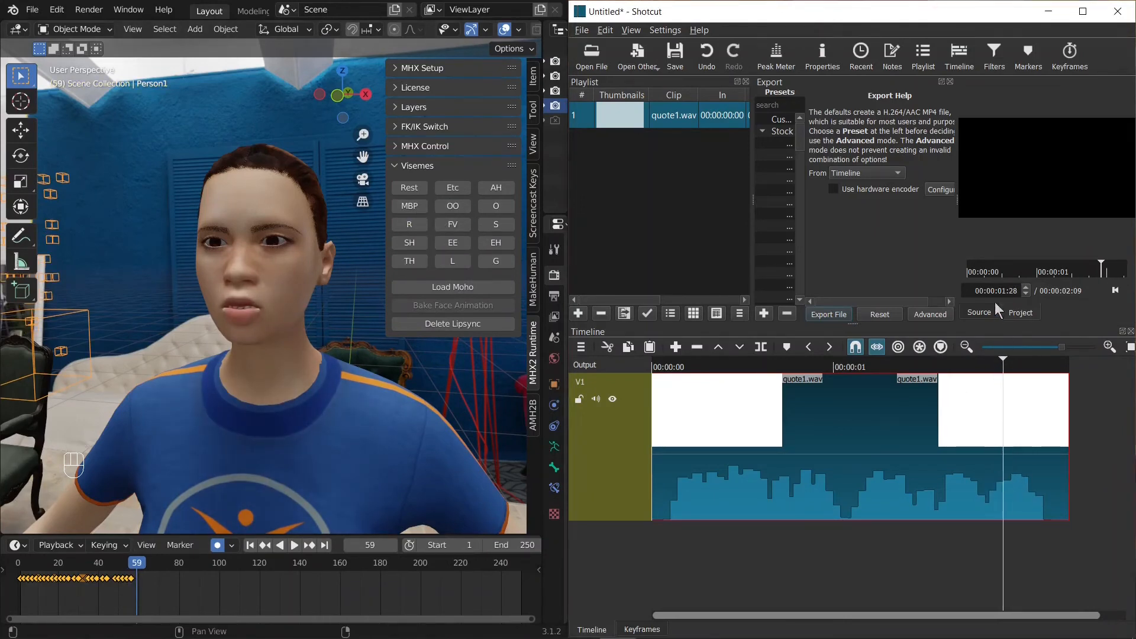
pyautogui.press('Right')
pyautogui.press('Right')
pyautogui.press('Right')
pyautogui.press('Right')
# Step: Apply the R viseme at frame 59 and delete the extra keyframe at frame 60
pyautogui.click(150, 439)
pyautogui.press('Right')
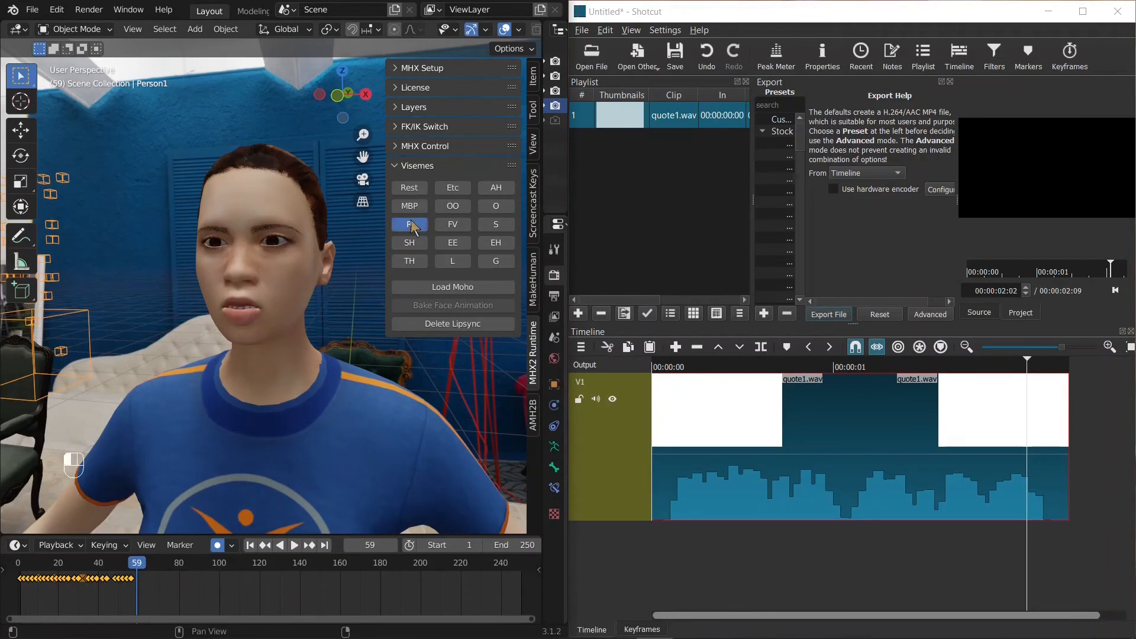
pyautogui.press('Left')
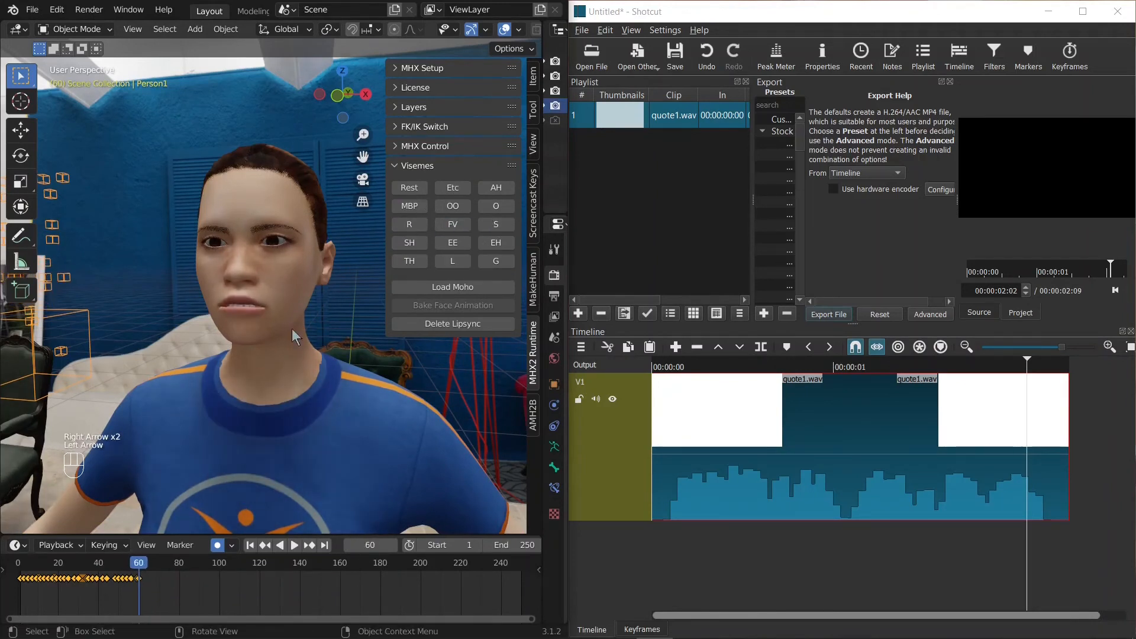
pyautogui.scroll(5, 151, 599)
pyautogui.click(378, 583)
pyautogui.press('Right')
pyautogui.press('Right')
pyautogui.press('Right')
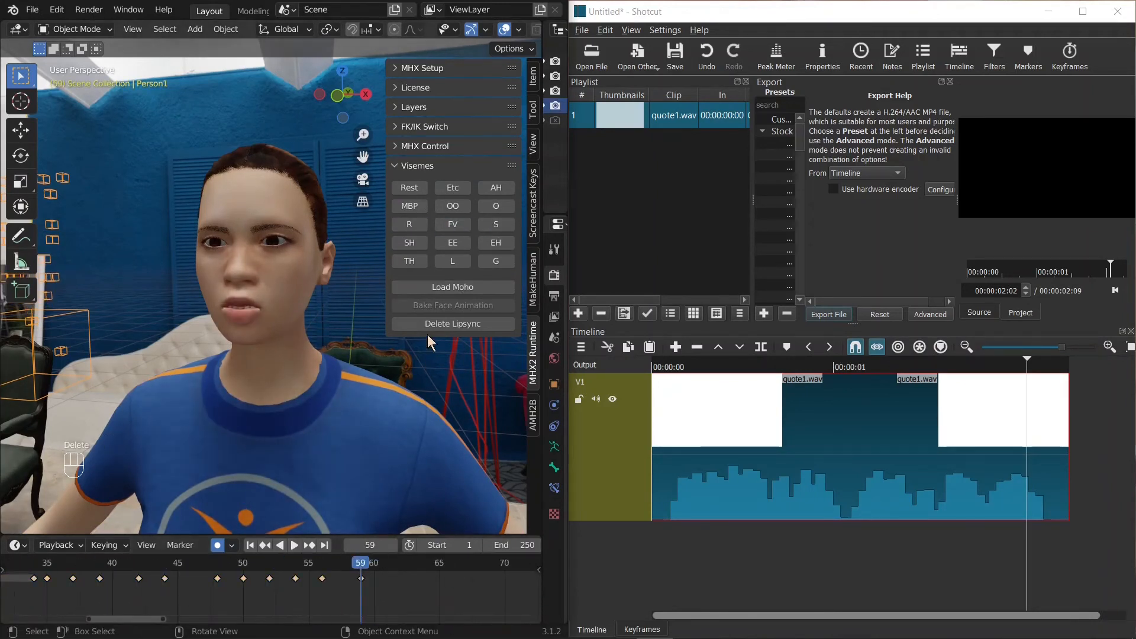
# Step: Advance to frame 63, clear the facial bones' location in Pose Mode to close the mouth, and return to Object Mode
pyautogui.press('Right')
pyautogui.hotkey('ctrl', 'Tab')
pyautogui.keyDown('shift'); pyautogui.moveTo(89, 308); pyautogui.dragTo(326, 331, button='middle'); pyautogui.keyUp('shift')
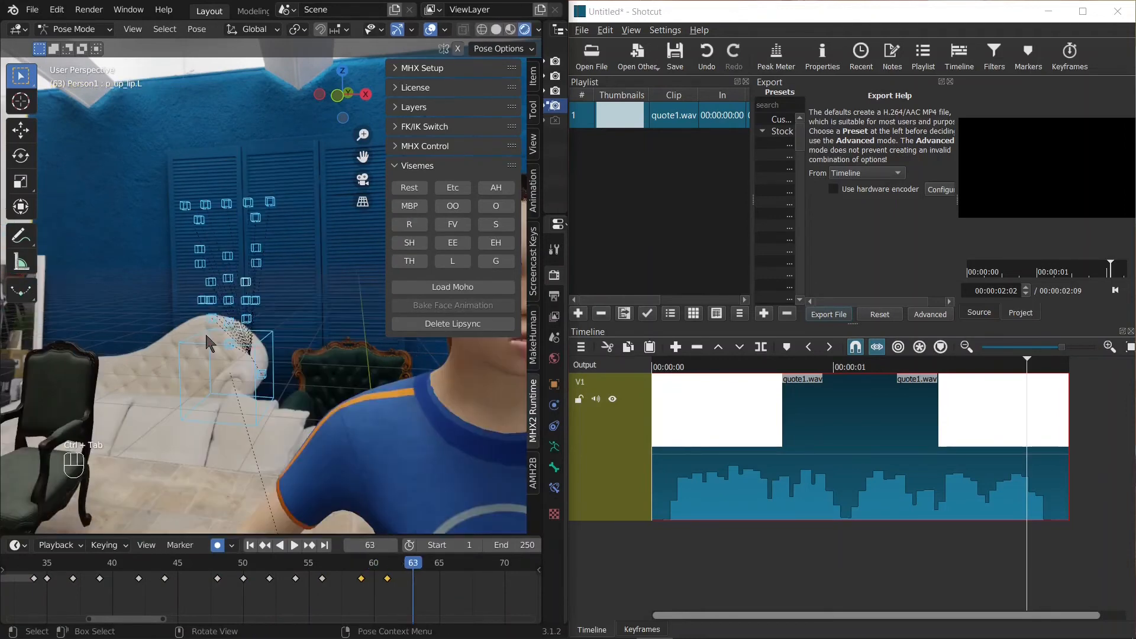
pyautogui.hotkey('alt', 'g')
pyautogui.hotkey('ctrl', 'Tab')
pyautogui.keyDown('shift'); pyautogui.moveTo(444, 373); pyautogui.dragTo(157, 335, button='middle'); pyautogui.keyUp('shift')
# Step: Step back from frame 63 to frame 50 to review how the mouth shapes change between keyed visemes
pyautogui.press('Left')
pyautogui.press('Left')
pyautogui.press('Left')
pyautogui.press('Left')
pyautogui.press('Left')
pyautogui.press('Left')
pyautogui.press('Left')
pyautogui.press('Left')
pyautogui.press('Left')
pyautogui.press('Left')
pyautogui.press('Left')
pyautogui.press('Left')
pyautogui.press('Left')
pyautogui.scroll(-5, 301, 395)
pyautogui.scroll(2, 301, 395)
pyautogui.scroll(-10, 110, 569)
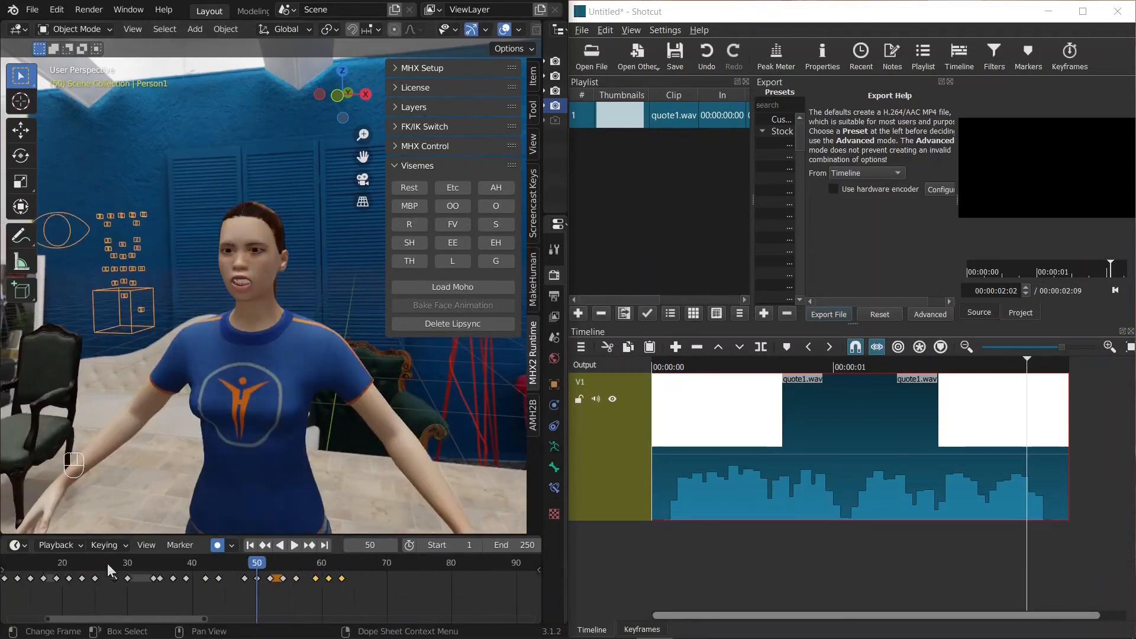
# Step: Move the Shotcut playhead to the clip's end at 00:00:02:09 and set Blender's end frame to 69
pyautogui.moveTo(1028, 366); pyautogui.dragTo(1070, 370)
pyautogui.click(514, 545)
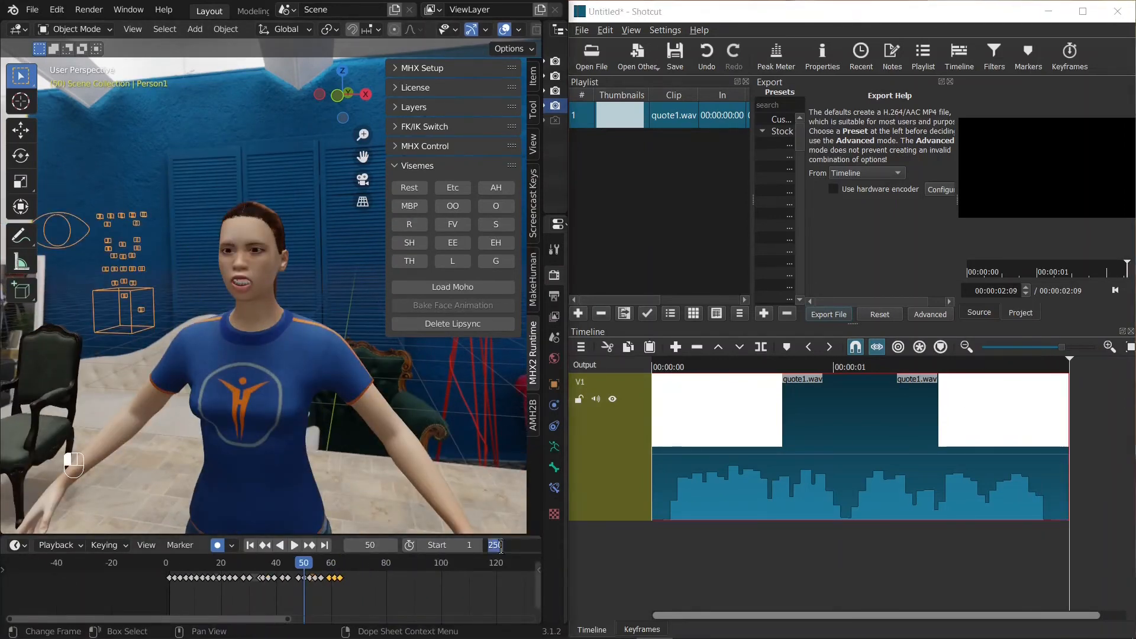
pyautogui.write('69')
pyautogui.press('Return')
pyautogui.press('Home')
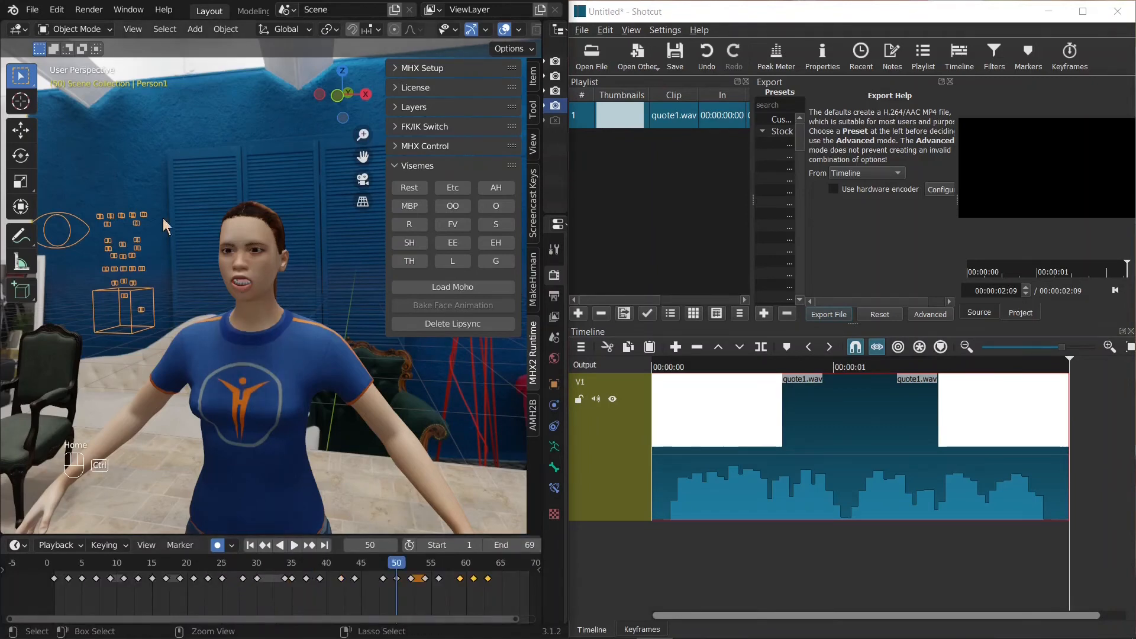
# Step: Save the Blender scene as talk1 in c:\tutorial\blend\scene
pyautogui.click(32, 10)
pyautogui.click(56, 136)
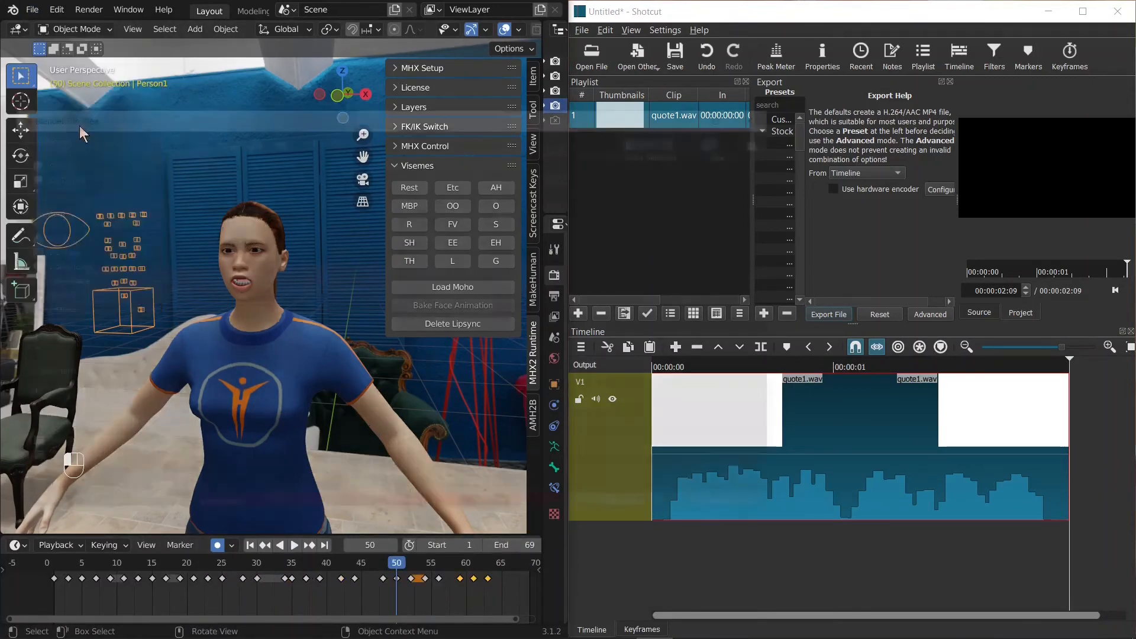
pyautogui.click(292, 499)
pyautogui.write('talk1')
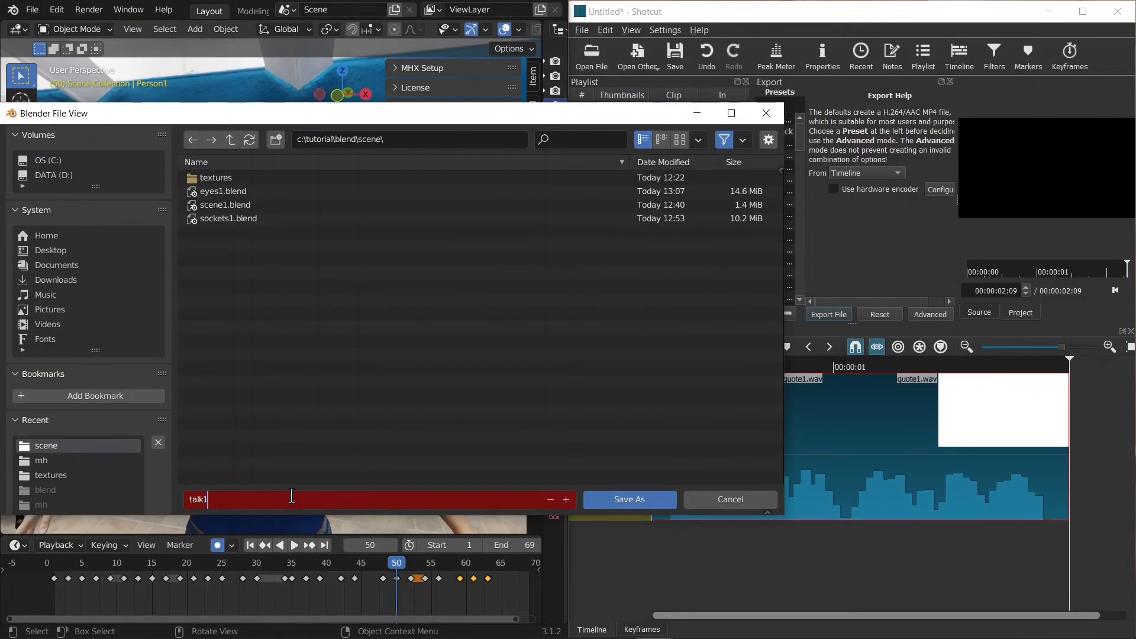
pyautogui.press('Return')
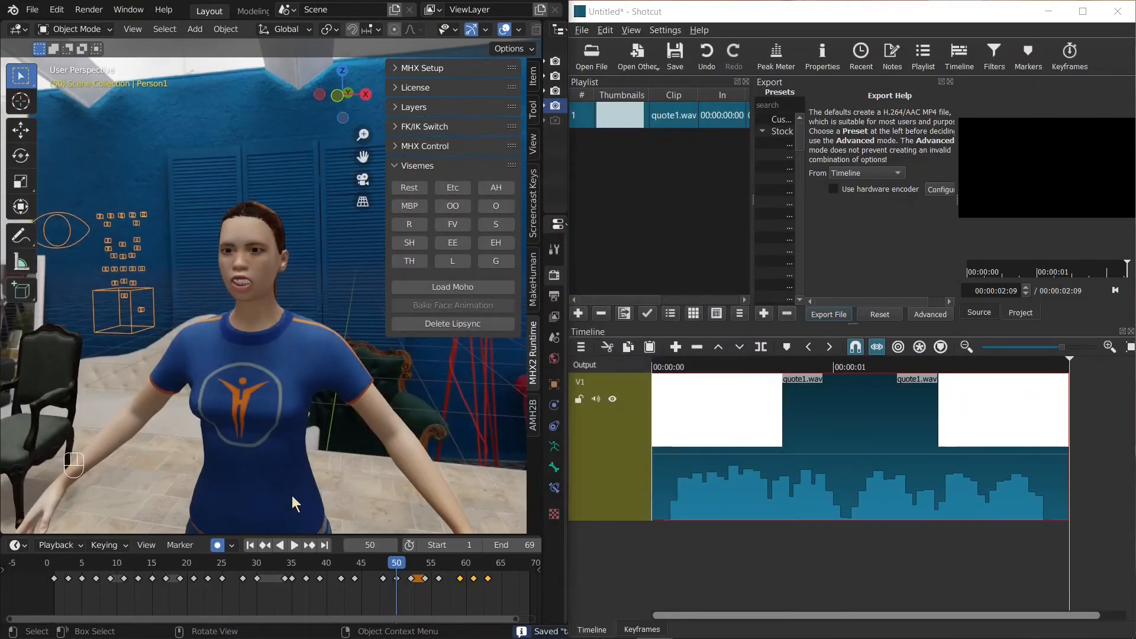
# Step: Play the Blender animation from frame 0 and the Shotcut audio from its start to check the lip-sync on the face
pyautogui.moveTo(78, 562); pyautogui.dragTo(46, 563)
pyautogui.scroll(4, 209, 404)
pyautogui.press('space')
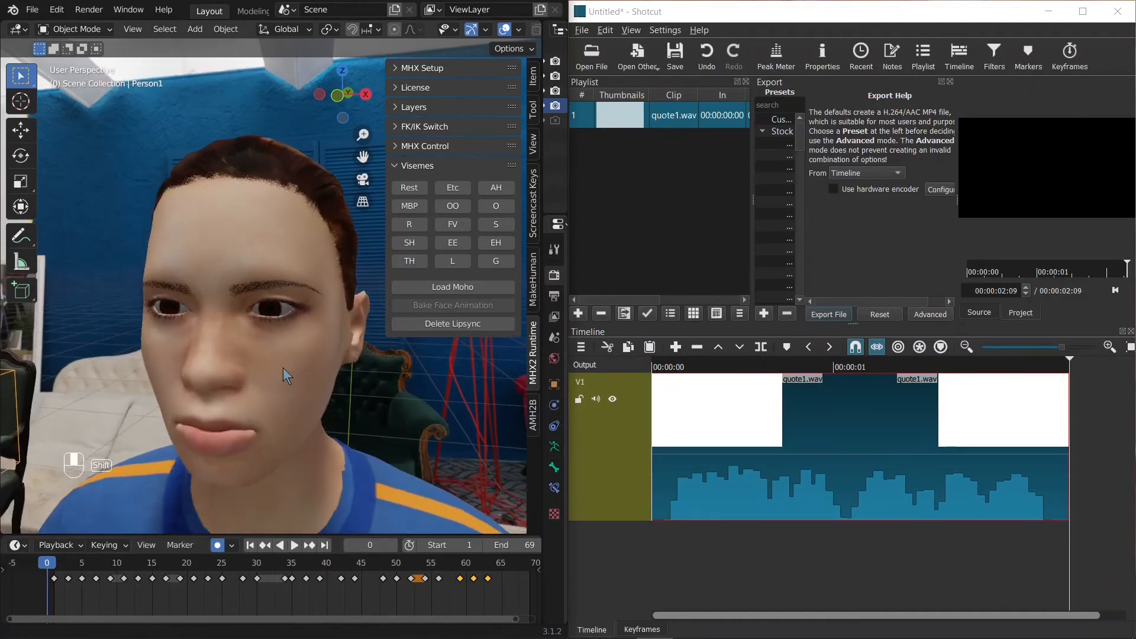
pyautogui.moveTo(657, 368); pyautogui.dragTo(653, 364)
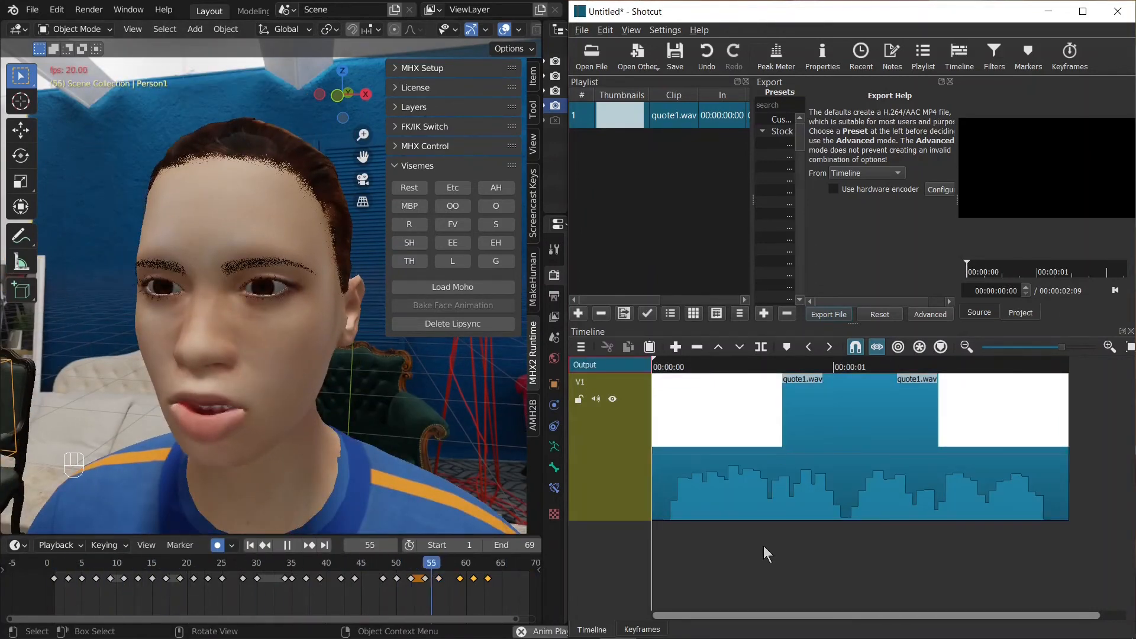
pyautogui.press('space')
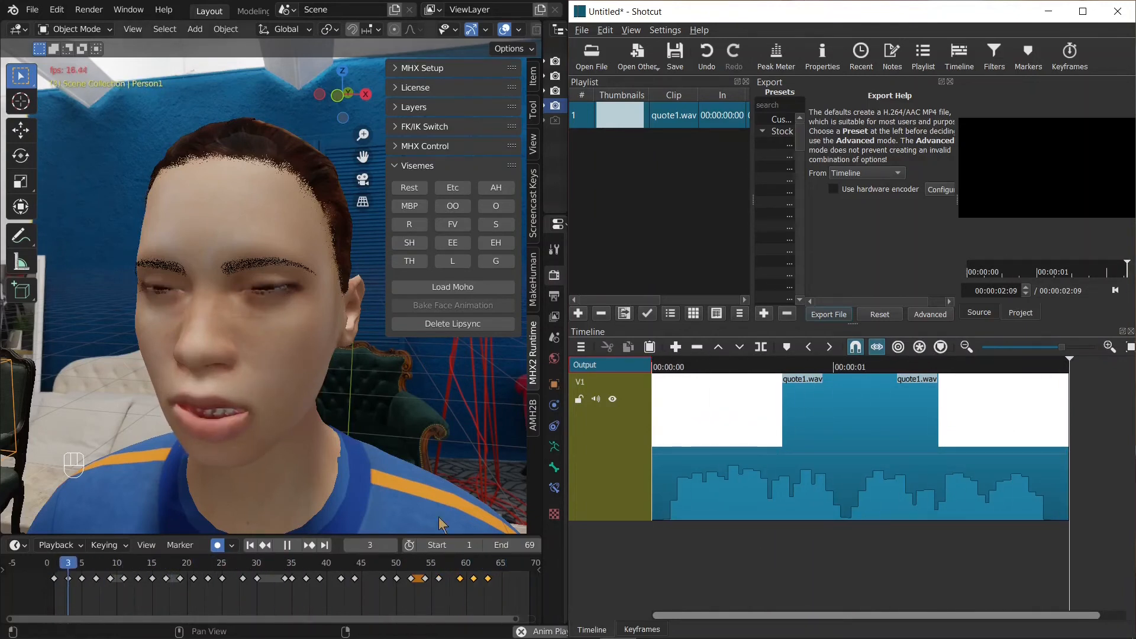
pyautogui.click(260, 301)
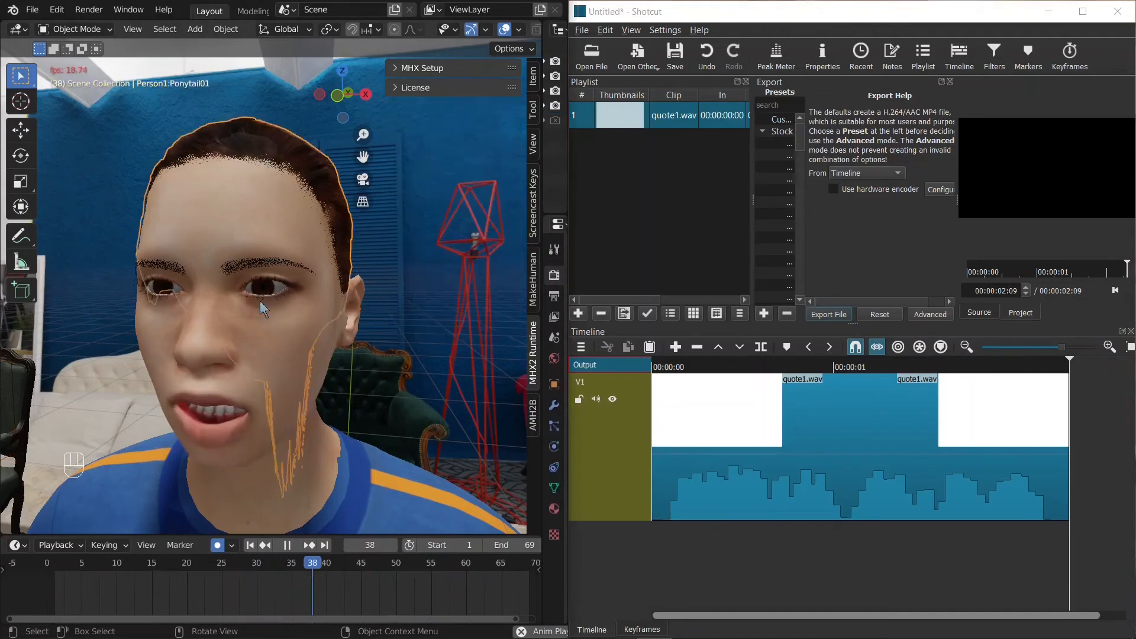
# Step: Stop the playback, return to frame 0 and align the active camera to the current view of the character
pyautogui.press('space')
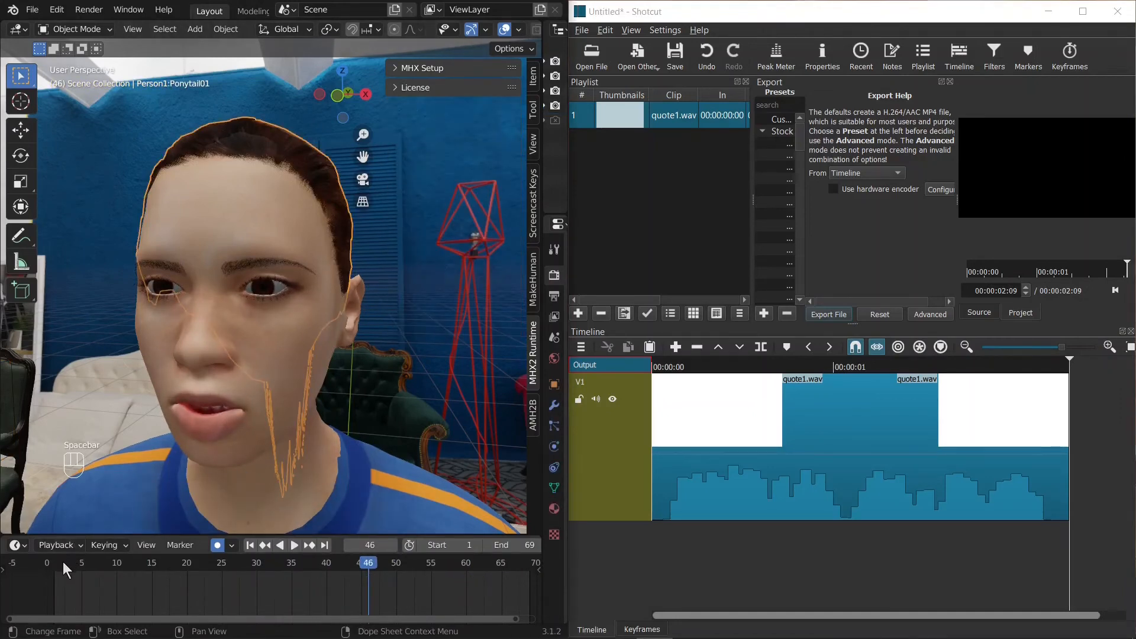
pyautogui.moveTo(62, 562); pyautogui.dragTo(32, 567)
pyautogui.press('a')
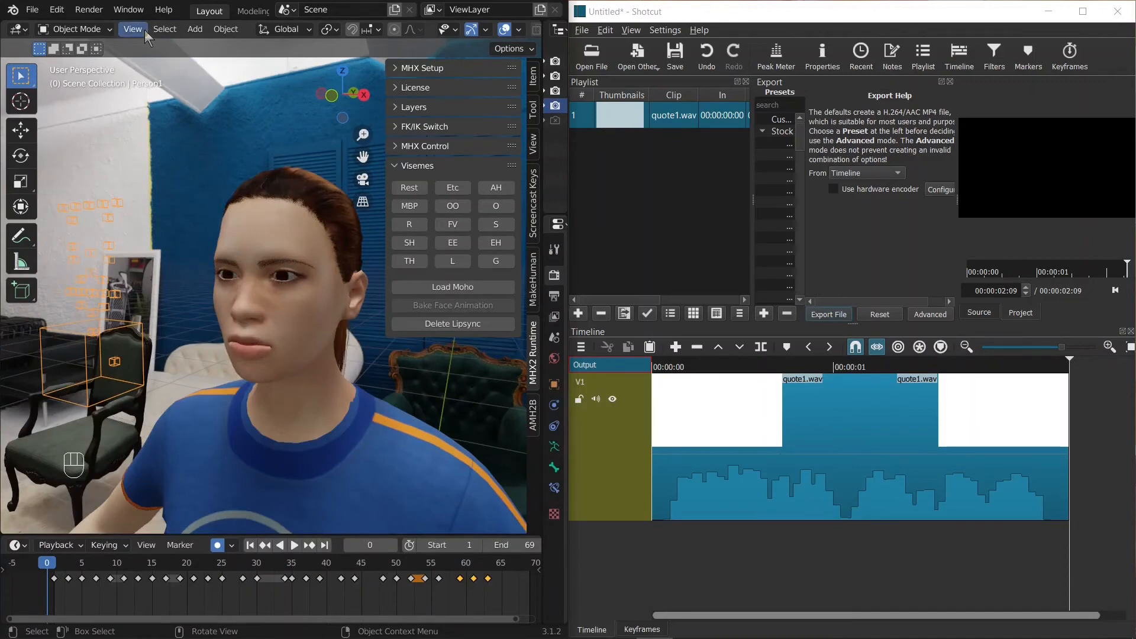
pyautogui.click(145, 29)
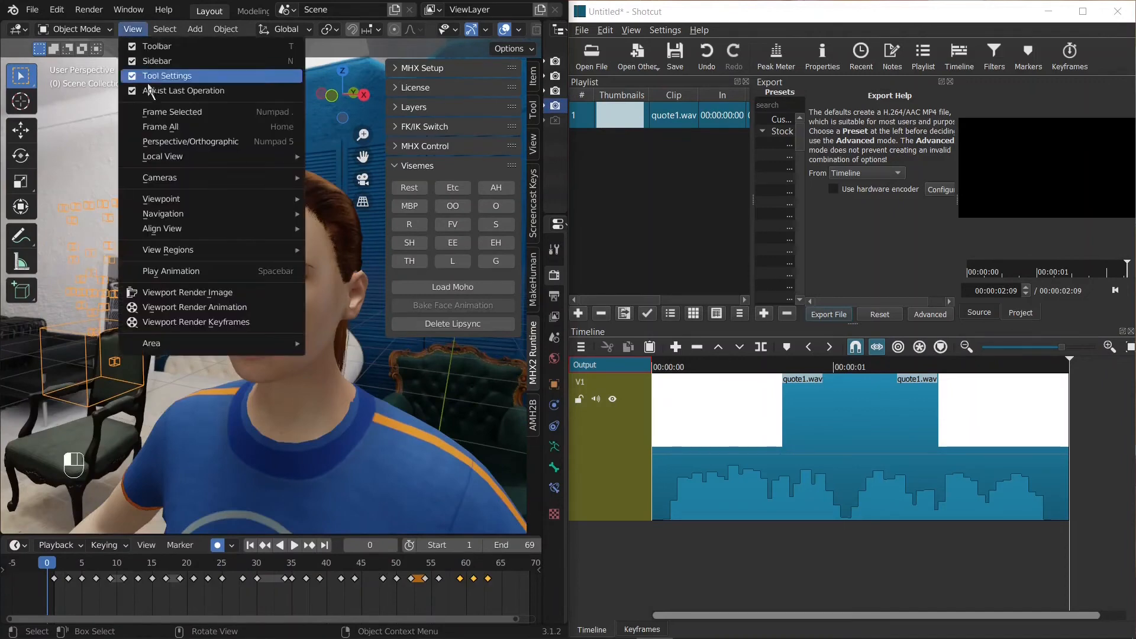
pyautogui.moveTo(182, 200)
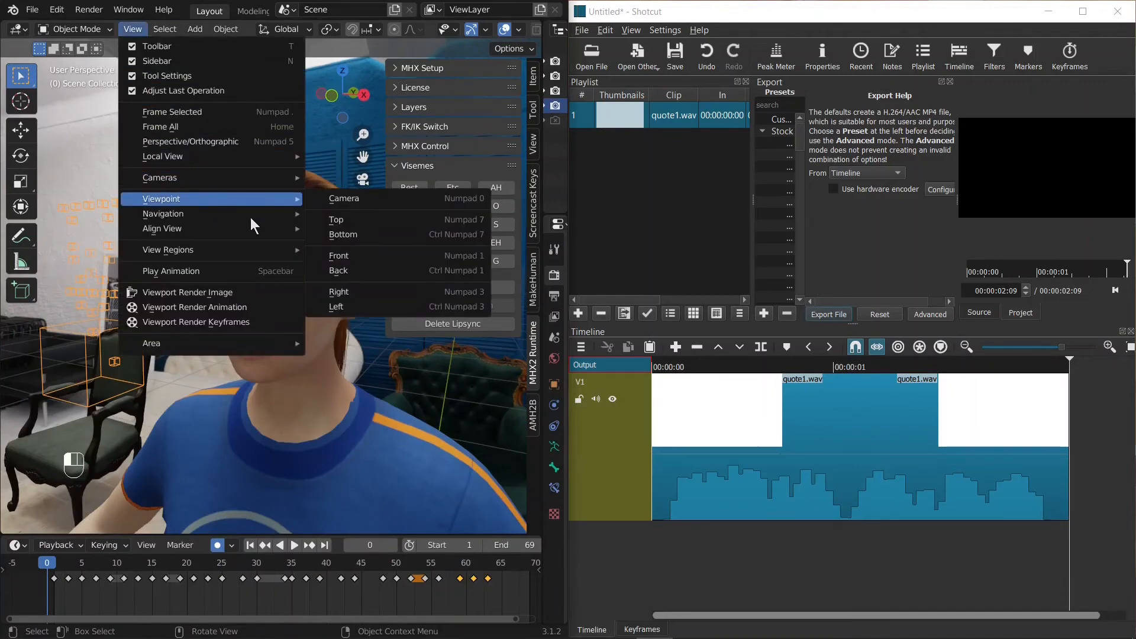
pyautogui.moveTo(225, 228)
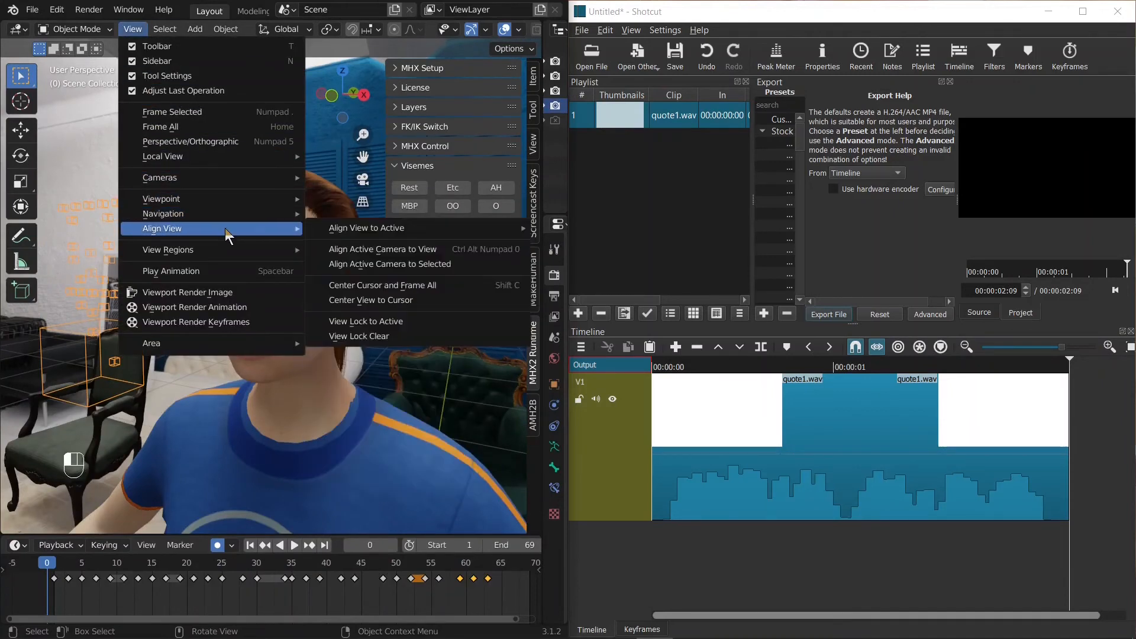
pyautogui.click(389, 251)
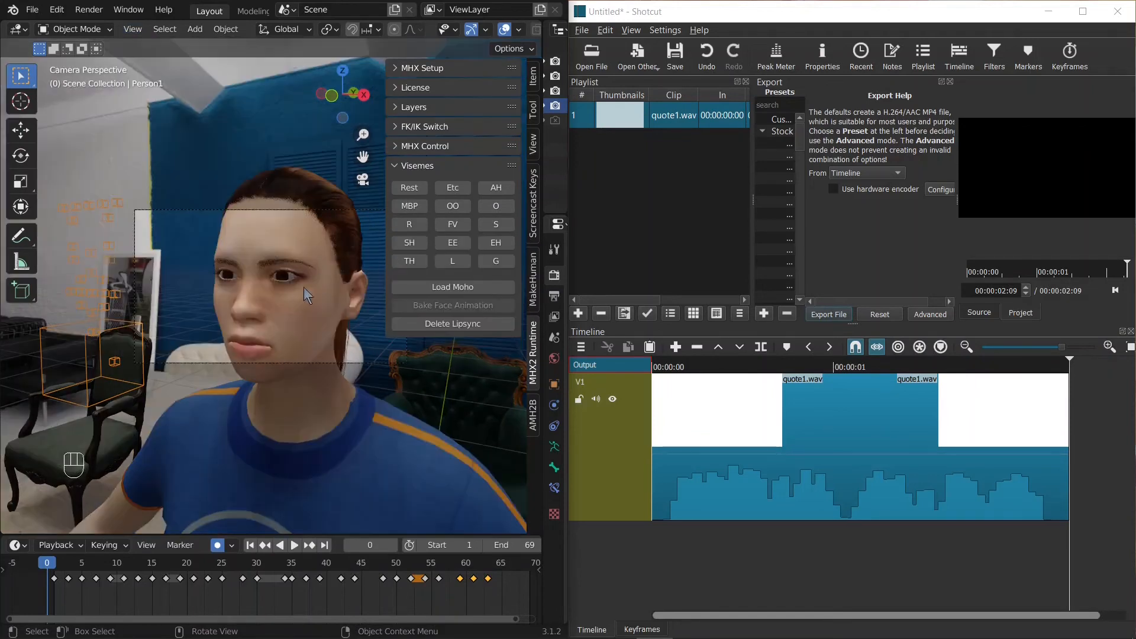
# Step: Move the camera back along its local Z axis until it frames the character's head and shoulders, and save the scene
pyautogui.click(200, 211)
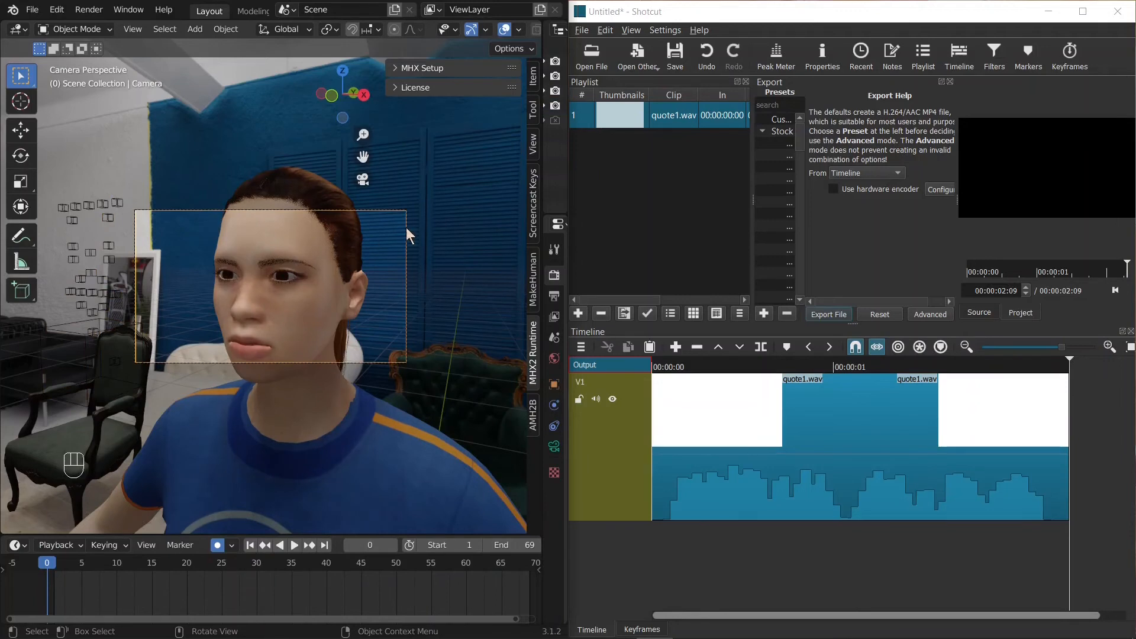
pyautogui.press('KP_0')
pyautogui.press('g')
pyautogui.press('z')
pyautogui.press('z')
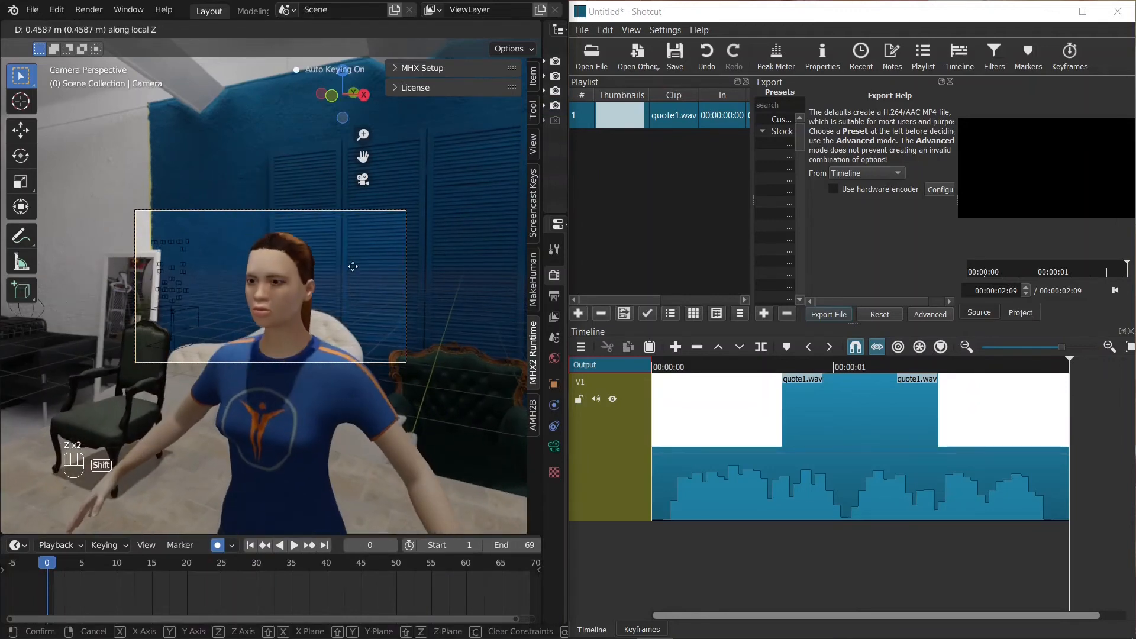
pyautogui.click(354, 266)
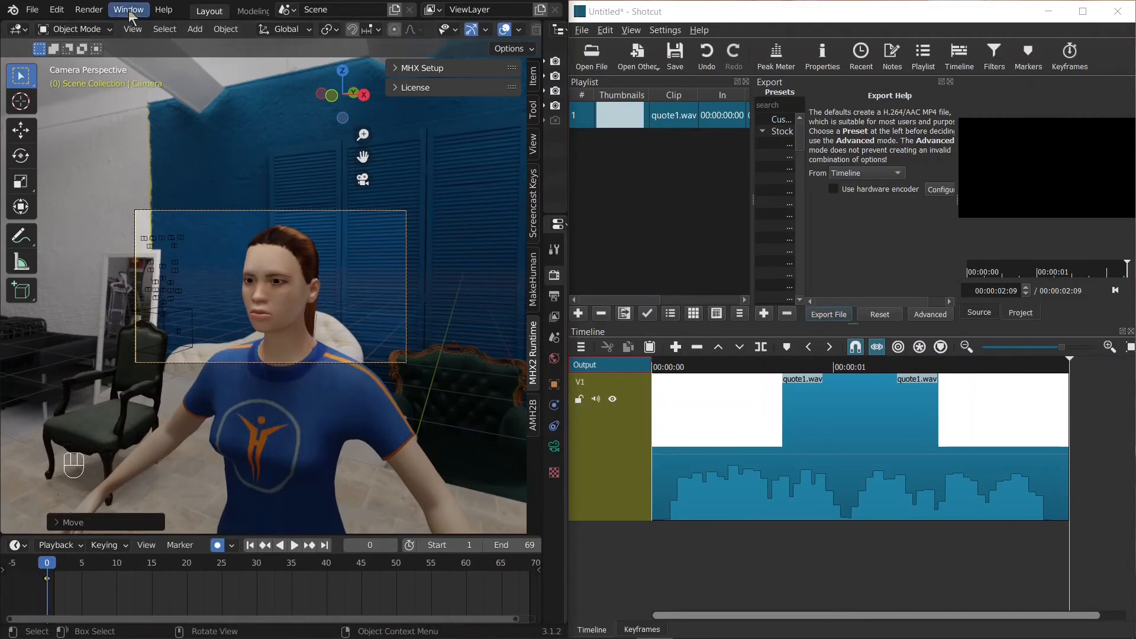
pyautogui.press('Home')
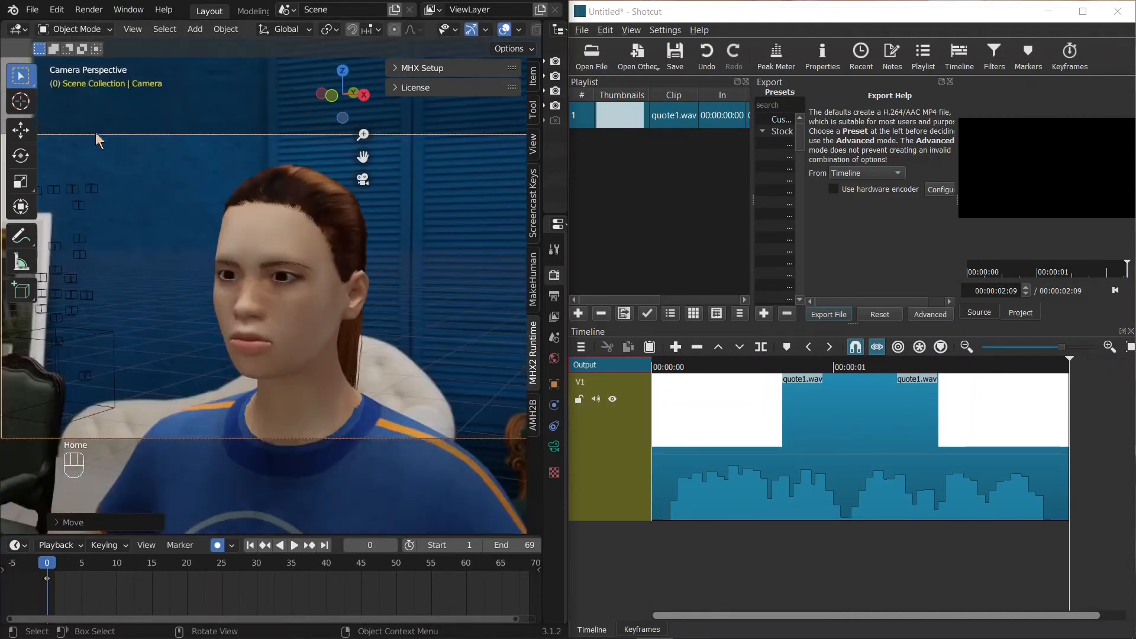
pyautogui.click(39, 12)
pyautogui.click(55, 107)
# Step: Set the viewport shading to Solid and open the render commands
pyautogui.press('z')
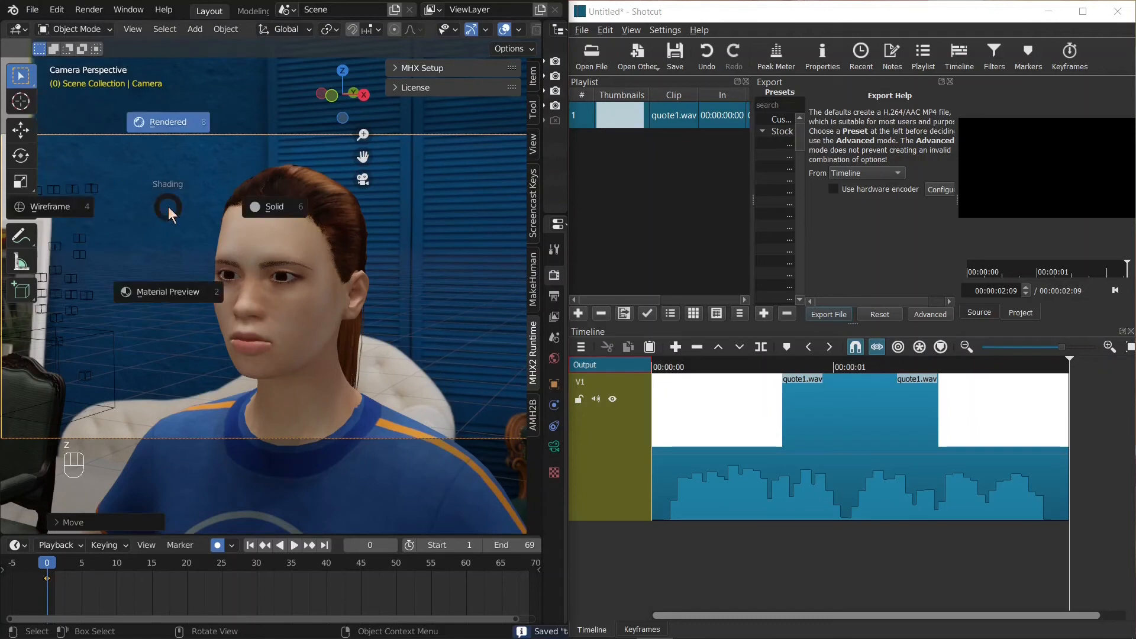
pyautogui.click(239, 207)
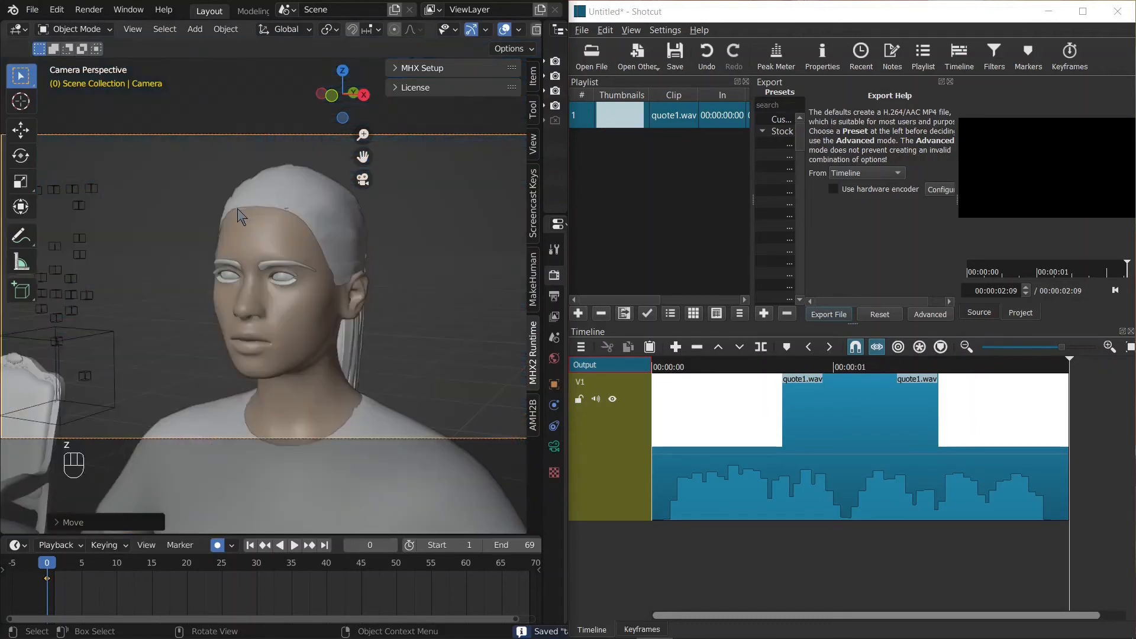
pyautogui.click(89, 9)
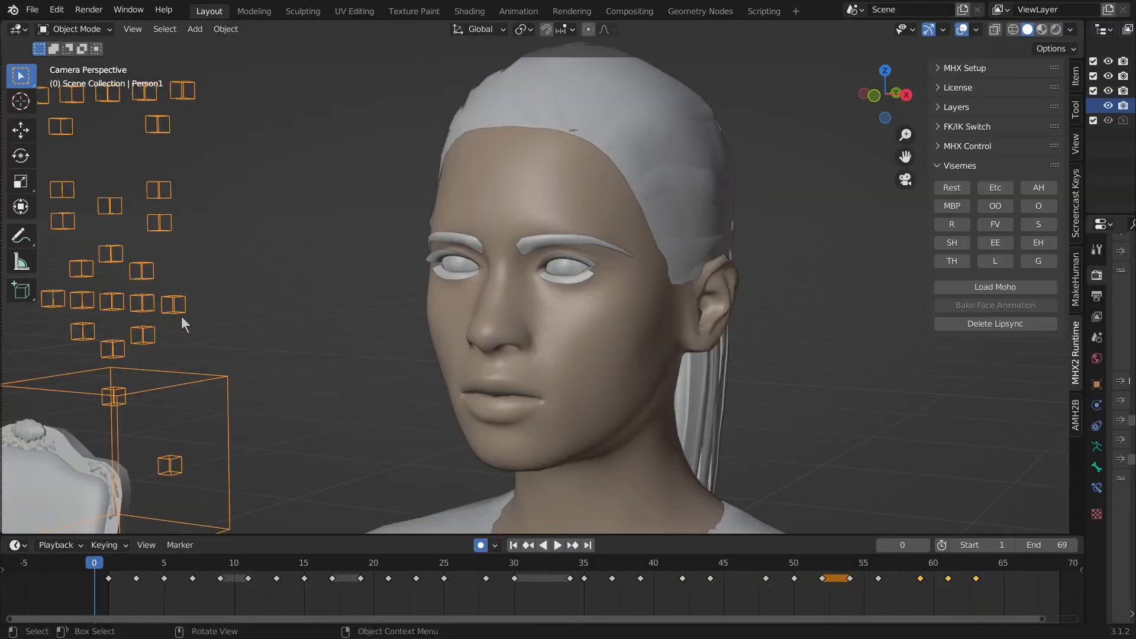
# Step: Deselect everything and set the viewport shading to Rendered
pyautogui.press('a')
pyautogui.press('a')
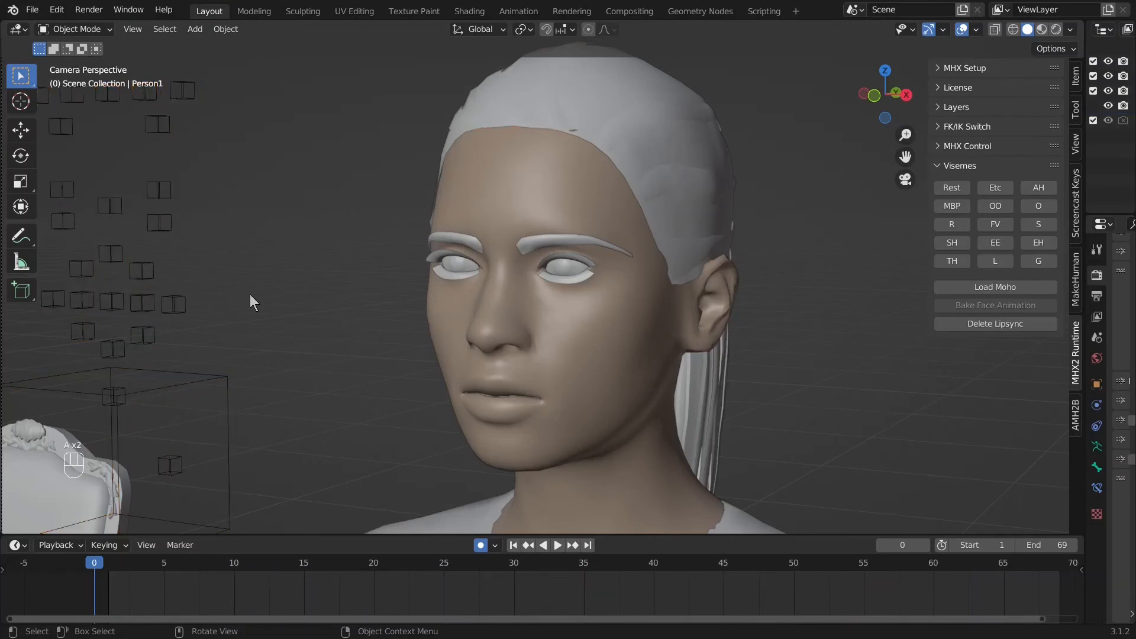
pyautogui.press('z')
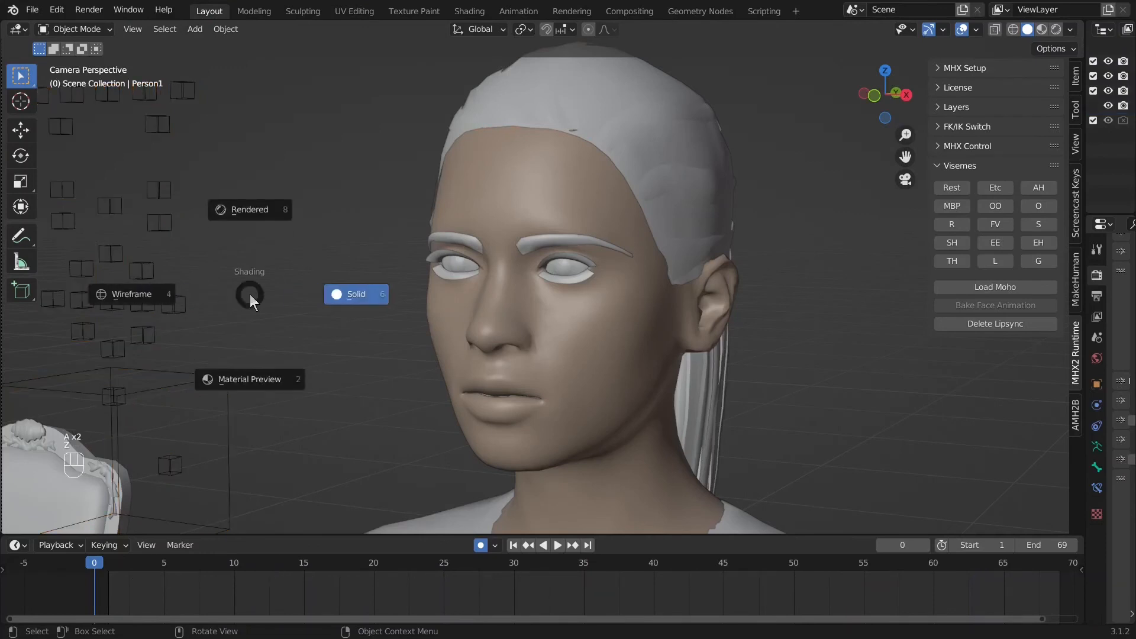
pyautogui.click(266, 210)
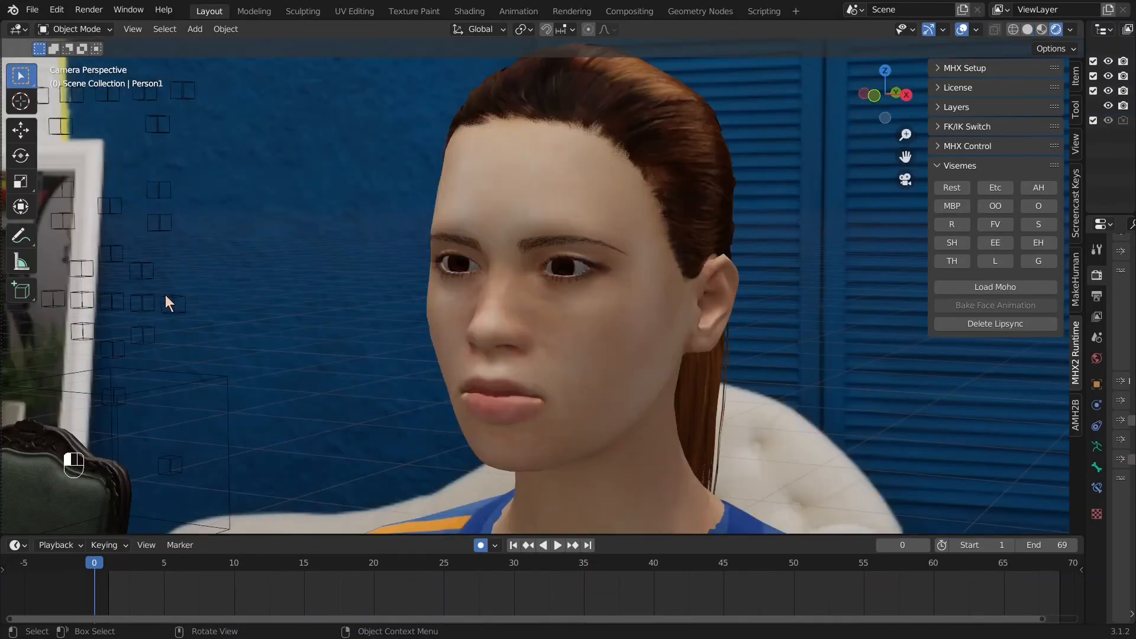
# Step: Put the Person1 rig in Pose Mode, select the p_jaw control and try out how moving it opens the mouth
pyautogui.click(165, 294)
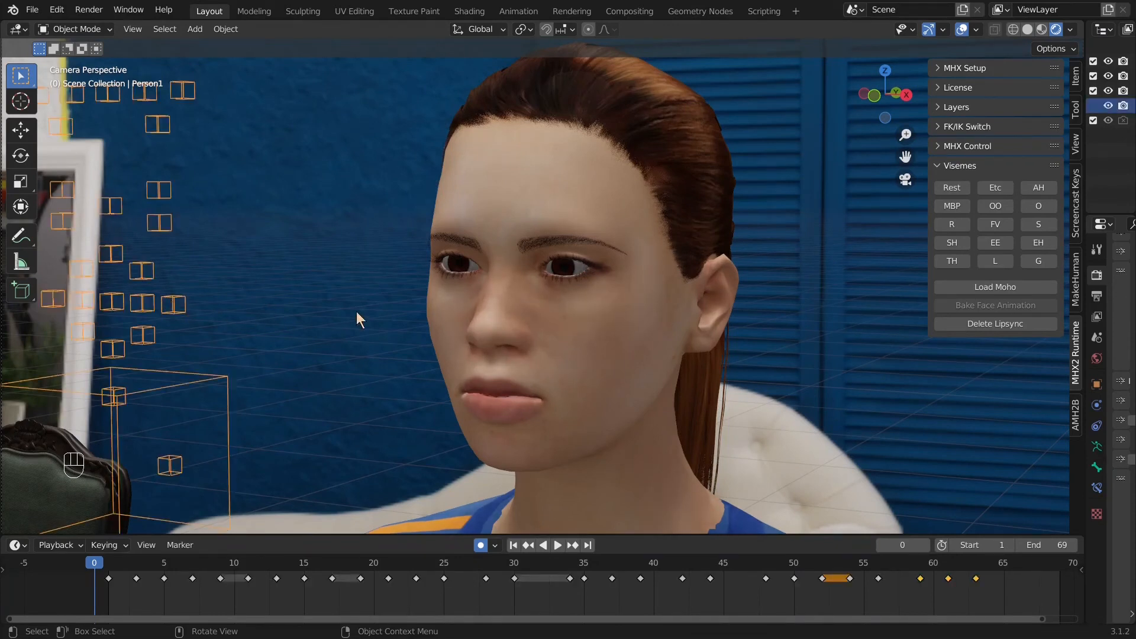
pyautogui.hotkey('ctrl', 'Tab')
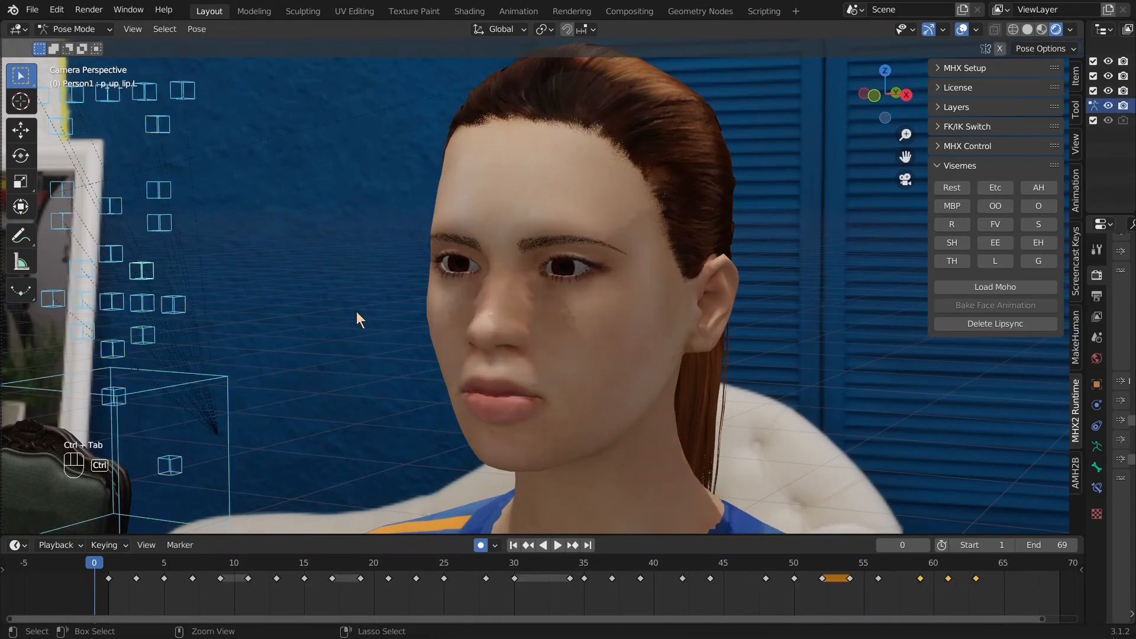
pyautogui.click(121, 392)
pyautogui.press('g')
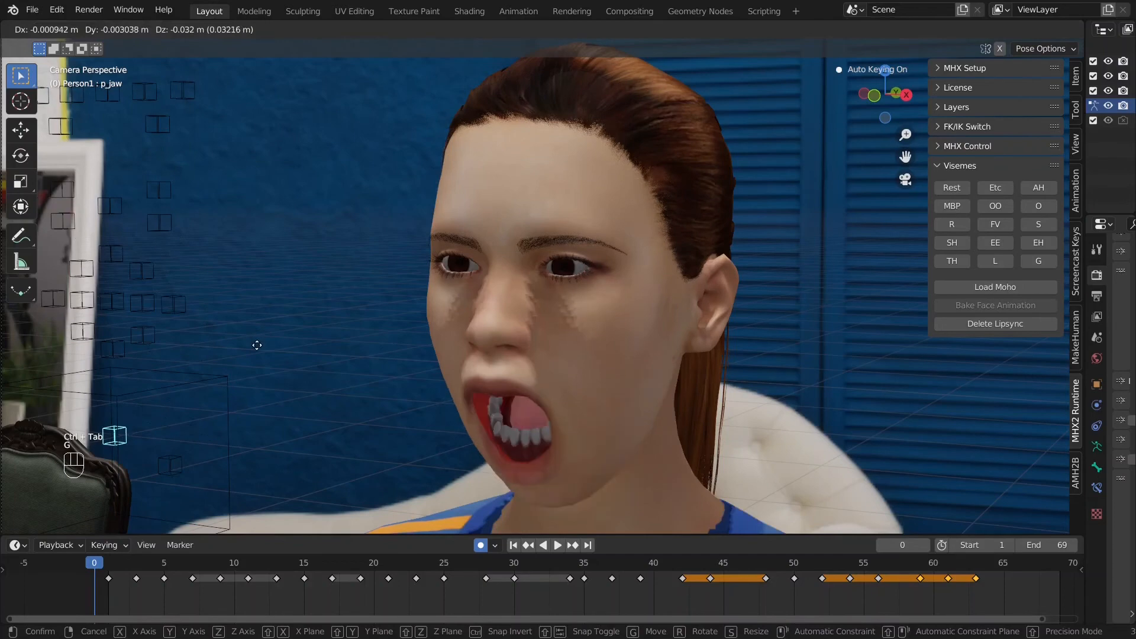
pyautogui.press('Escape')
# Step: Change the timeline to the Graph Editor, enlarge it and frame all p_jaw curves
pyautogui.click(16, 545)
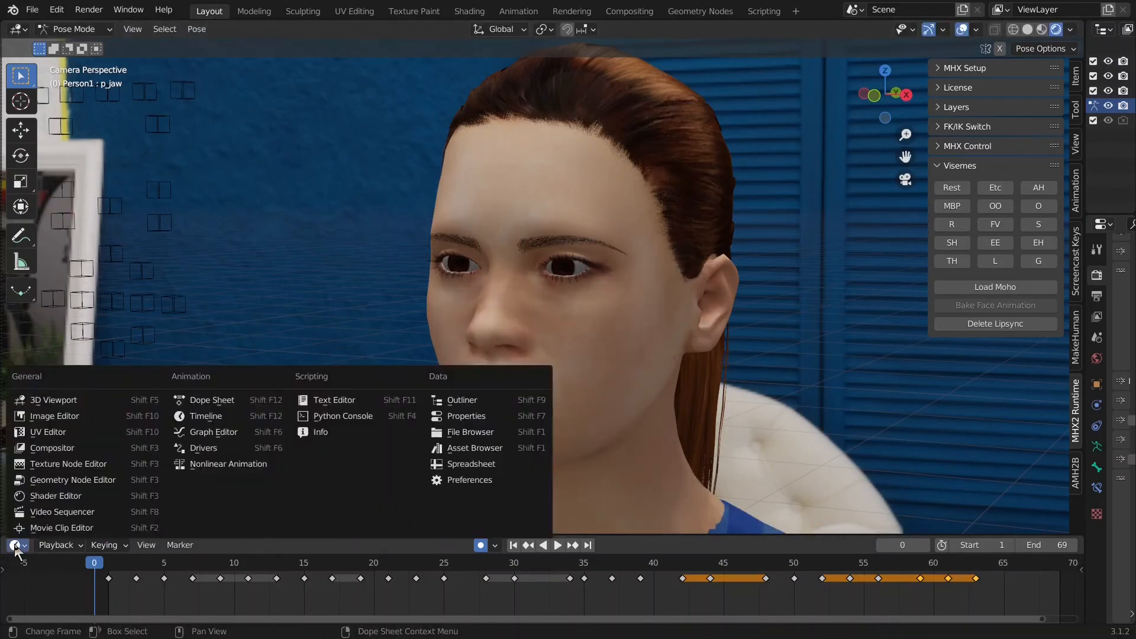
pyautogui.click(210, 431)
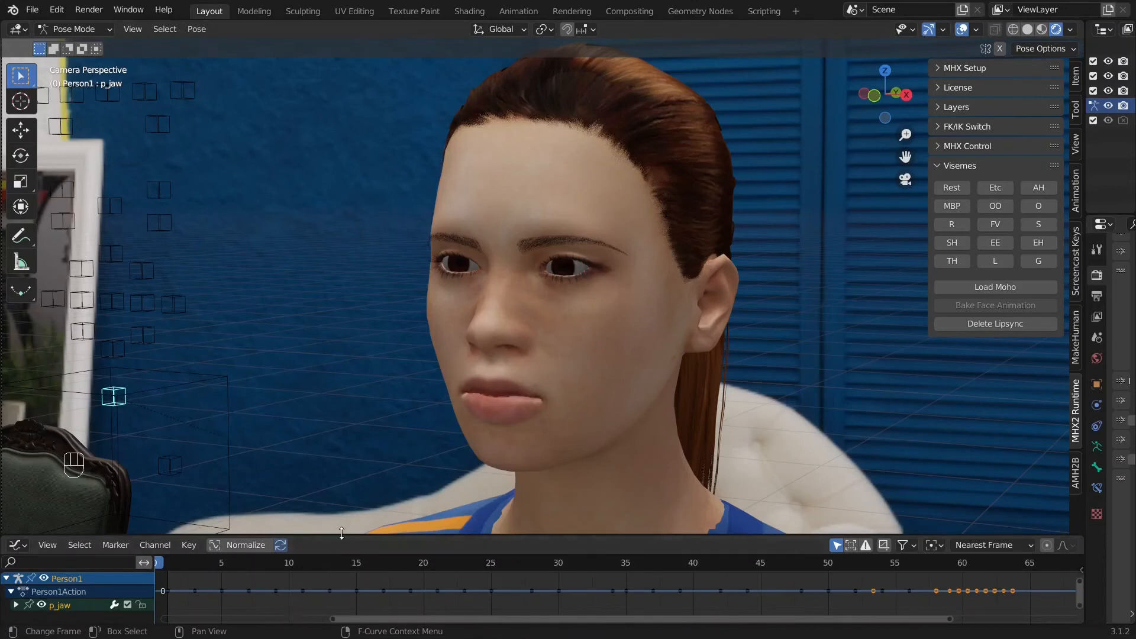
pyautogui.moveTo(341, 533); pyautogui.dragTo(342, 401)
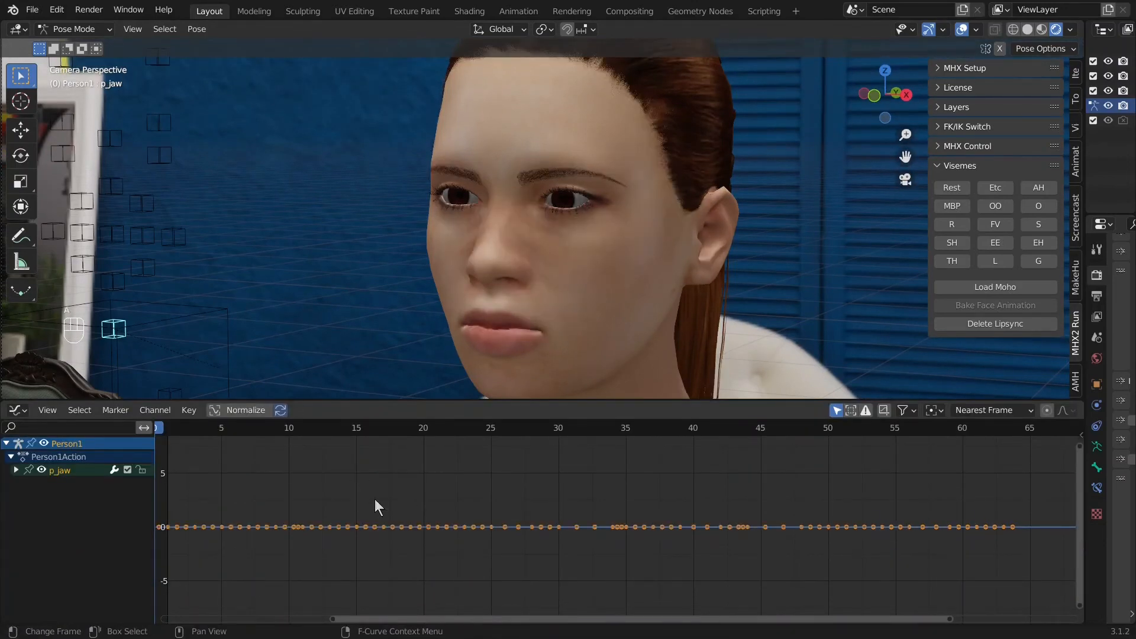
pyautogui.press('Home')
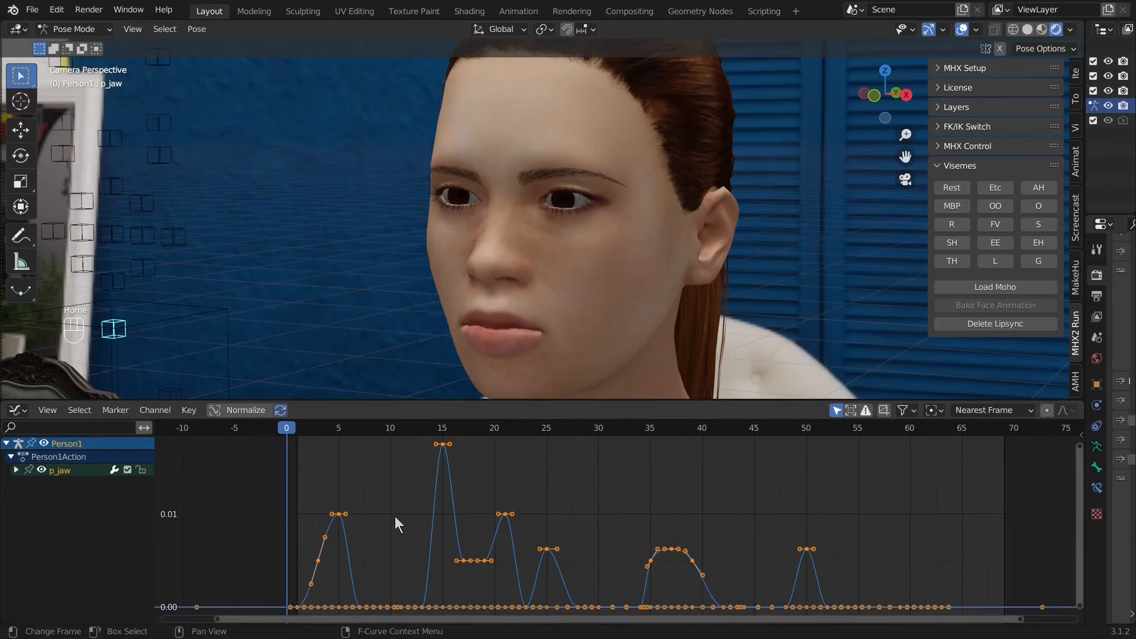
# Step: Set the Graph Editor's pivot point to 2D Cursor and check the cursor's X and Y coordinates
pyautogui.press('s')
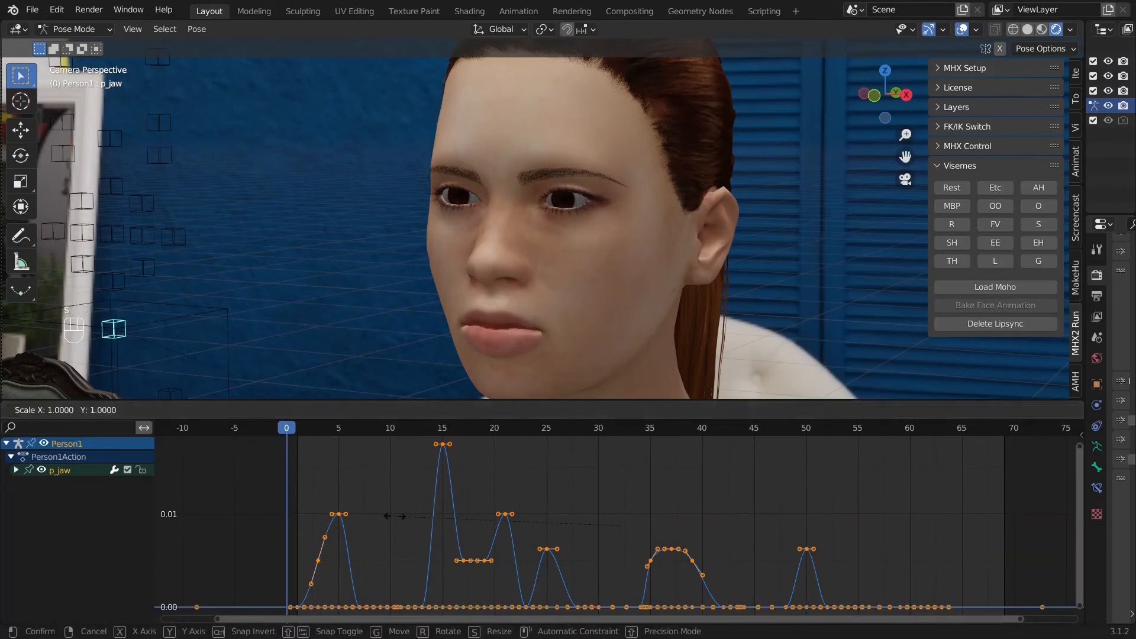
pyautogui.press('Escape')
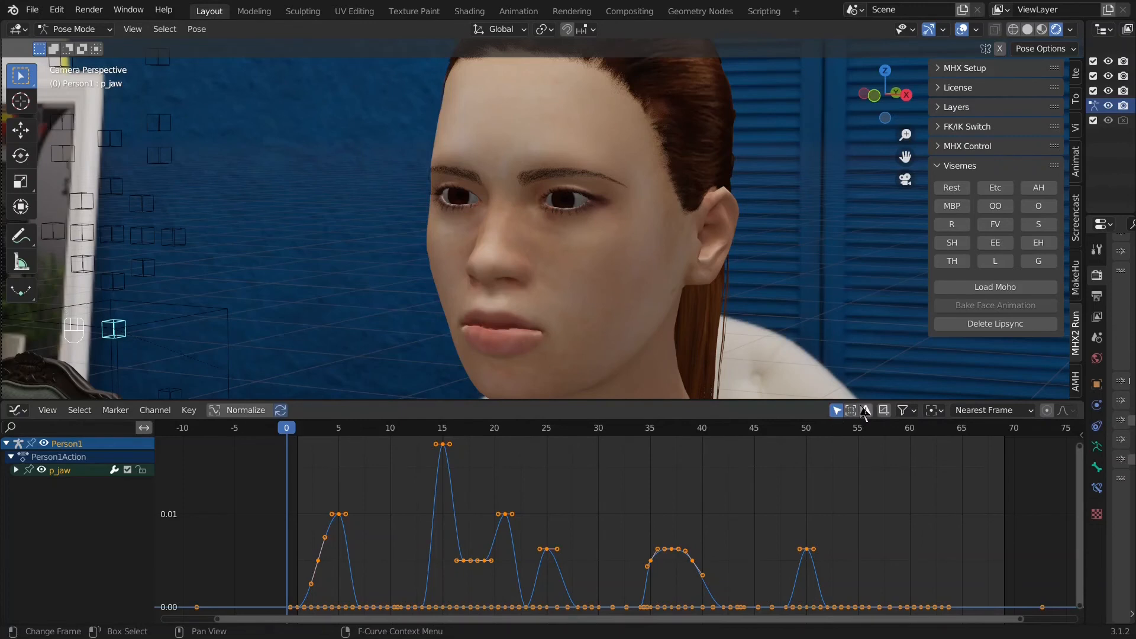
pyautogui.click(930, 408)
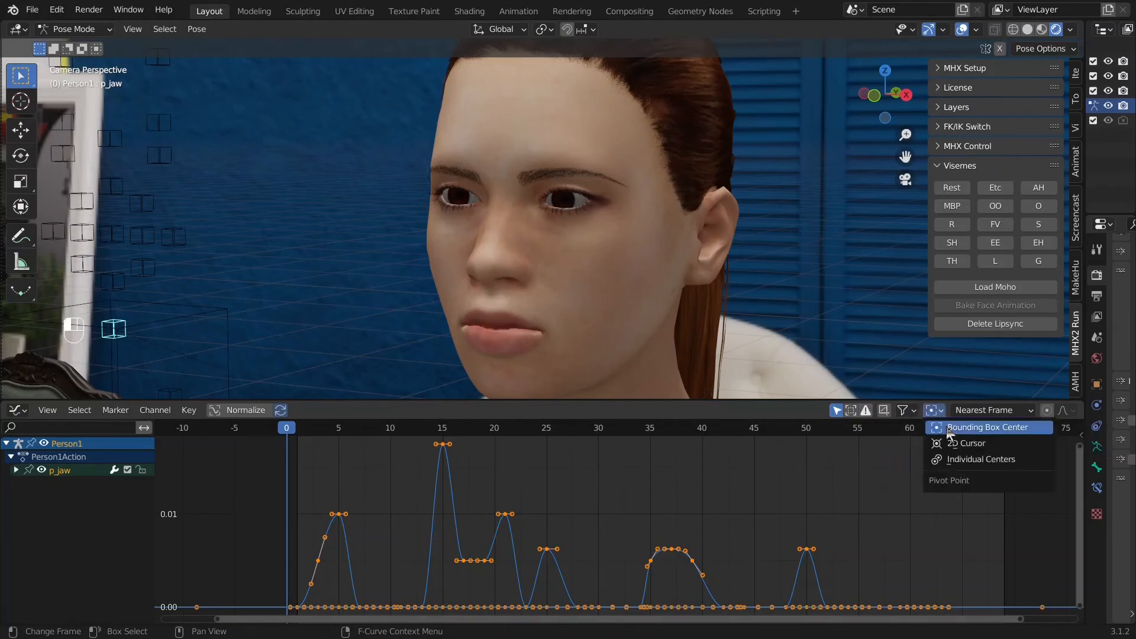
pyautogui.click(952, 444)
pyautogui.press('n')
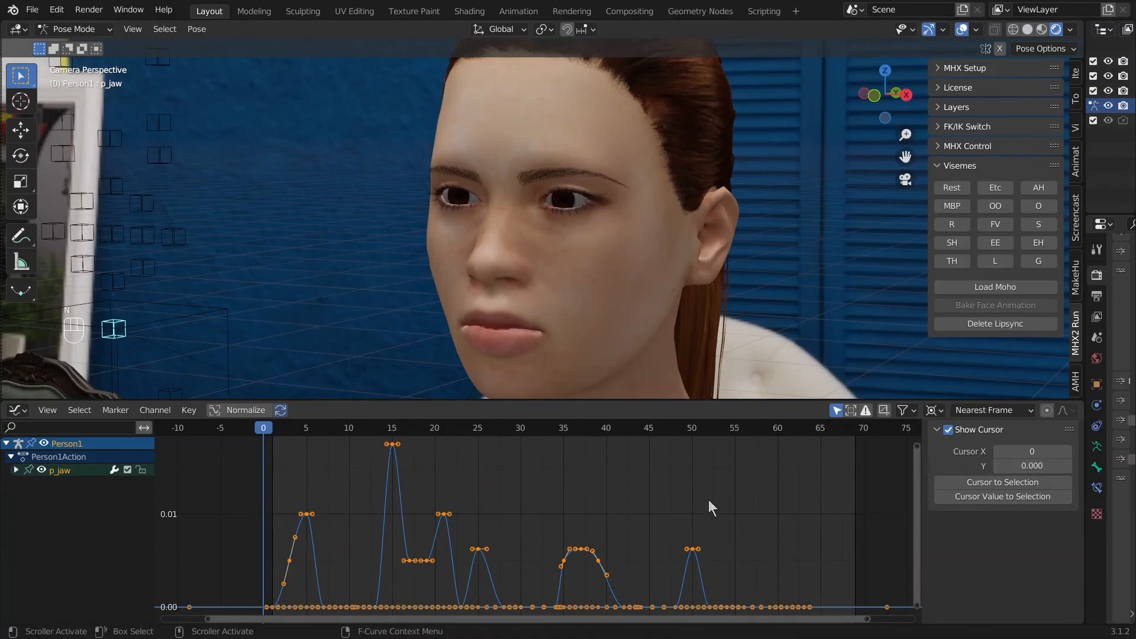
pyautogui.press('n')
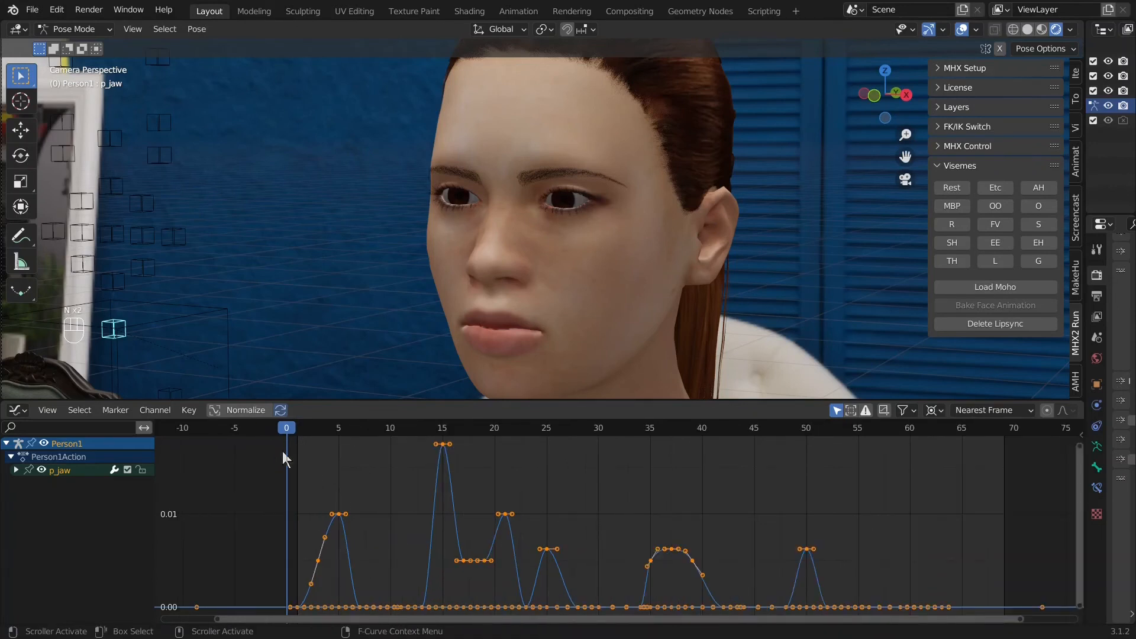
# Step: Scale all p_jaw keyframes by 0.5 along Y about the 2D cursor to halve the jaw movement
pyautogui.press('s')
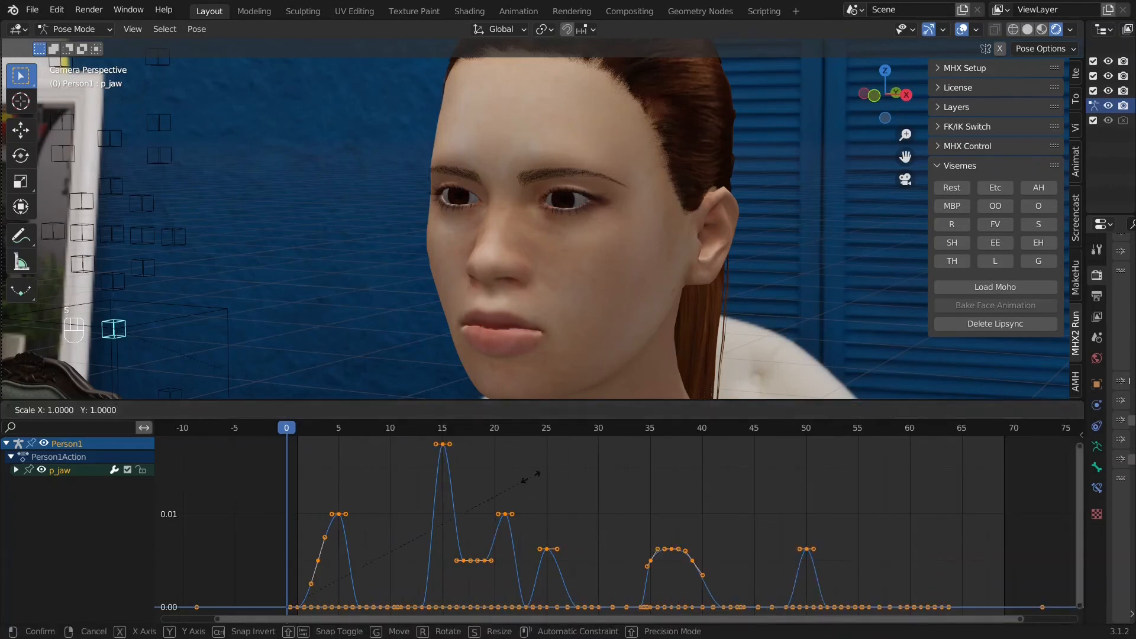
pyautogui.press('y')
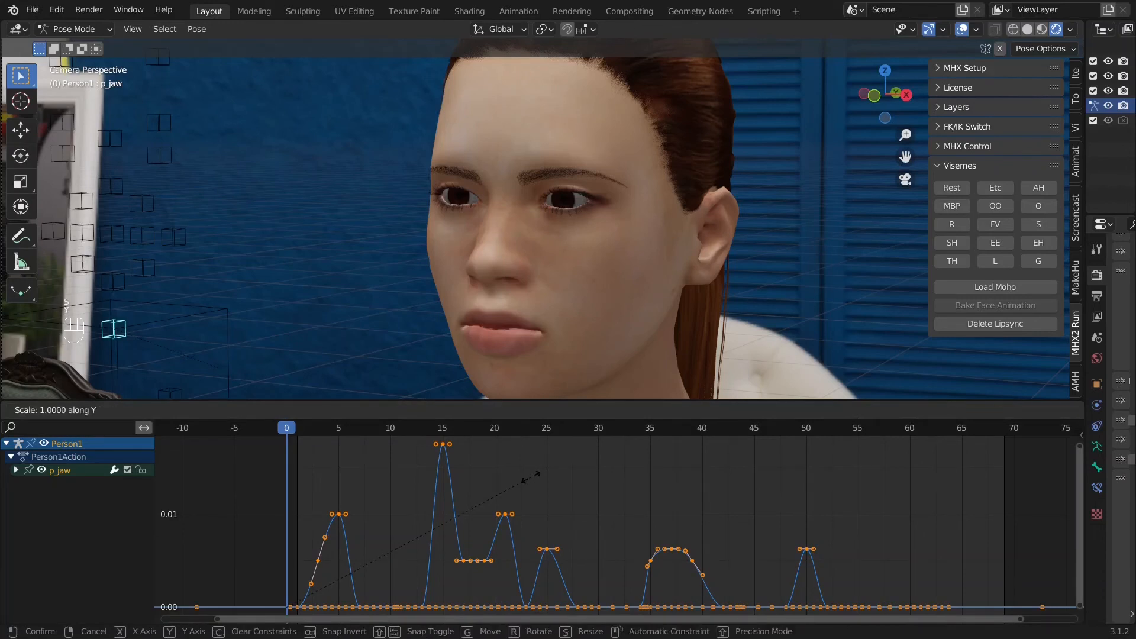
pyautogui.press('KP_Decimal')
pyautogui.press('KP_5')
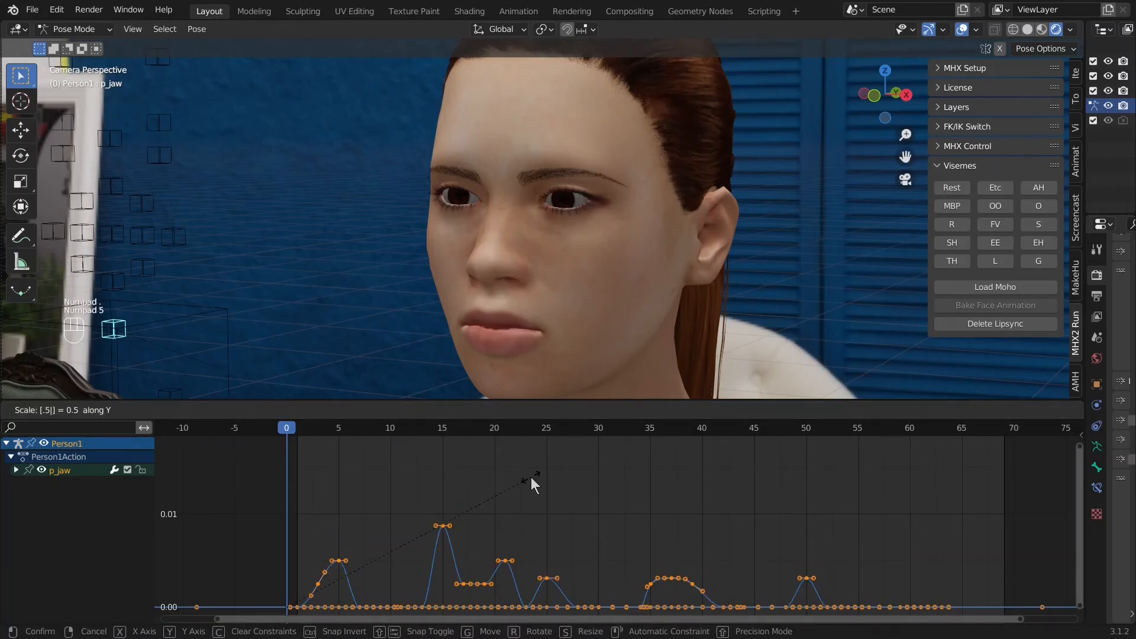
pyautogui.press('KP_Enter')
# Step: Change the Graph Editor back to the Timeline and play the animation to check the reduced jaw movement
pyautogui.hotkey('ctrl', 'Tab')
pyautogui.press('space')
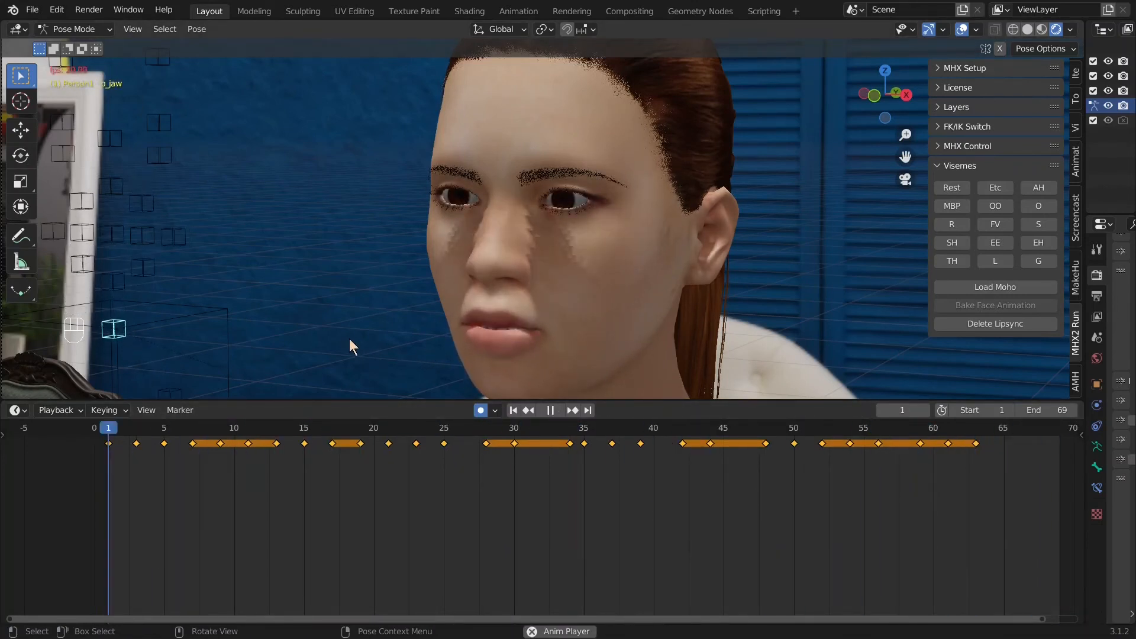
pyautogui.press('Escape')
# Step: Return the rig to Object Mode with the timeline reduced to its former height, and open the render commands
pyautogui.hotkey('ctrl', 'Tab')
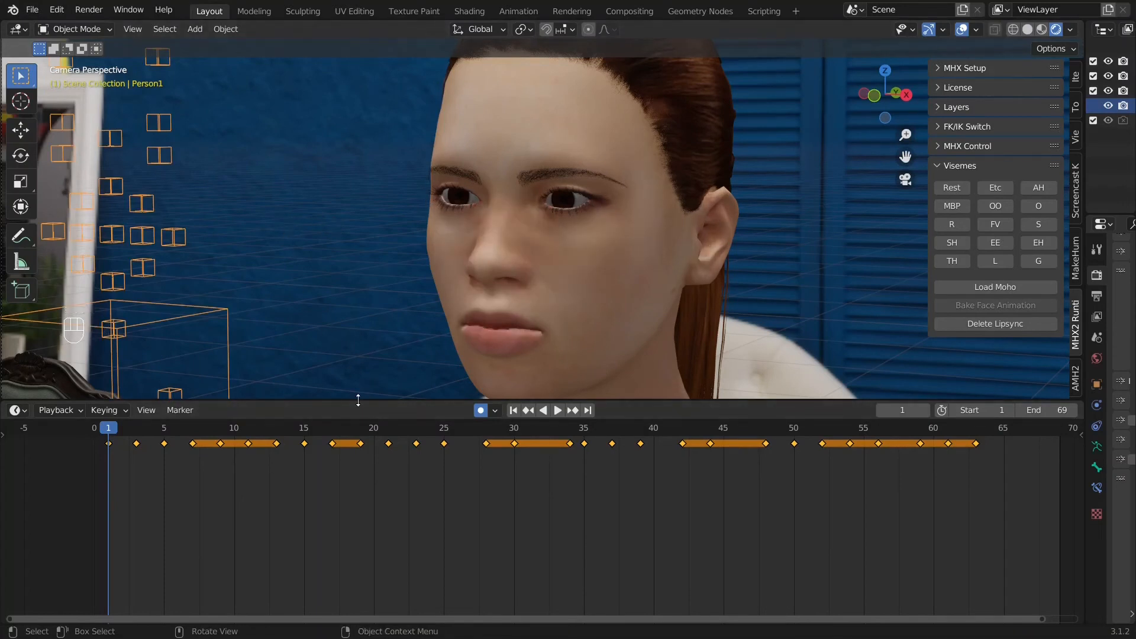
pyautogui.moveTo(357, 402); pyautogui.dragTo(350, 542)
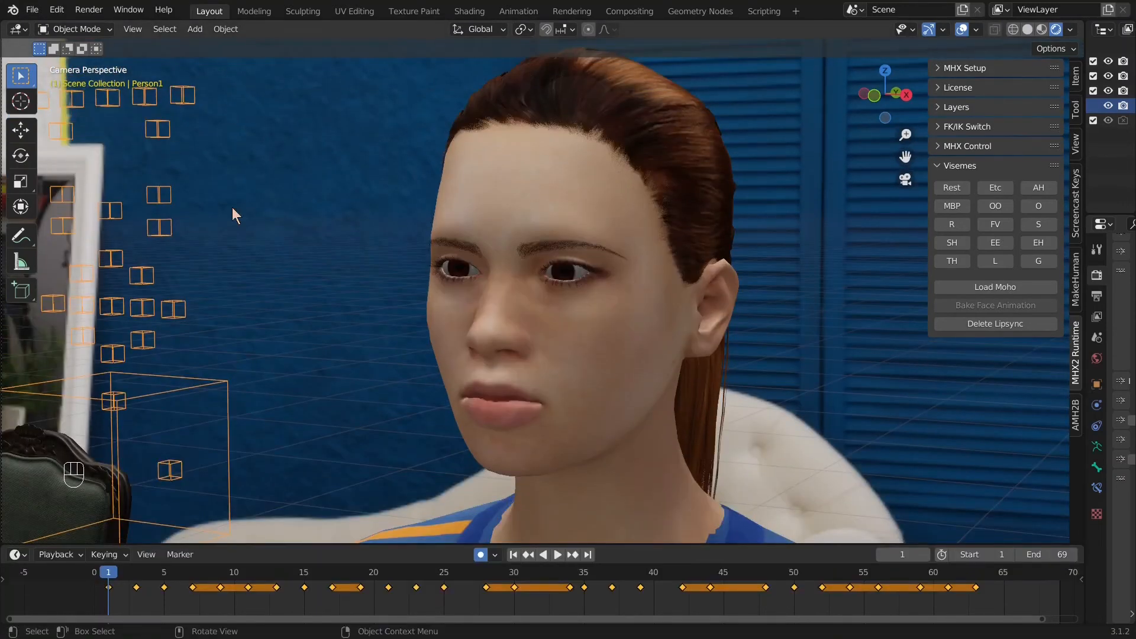
pyautogui.click(97, 13)
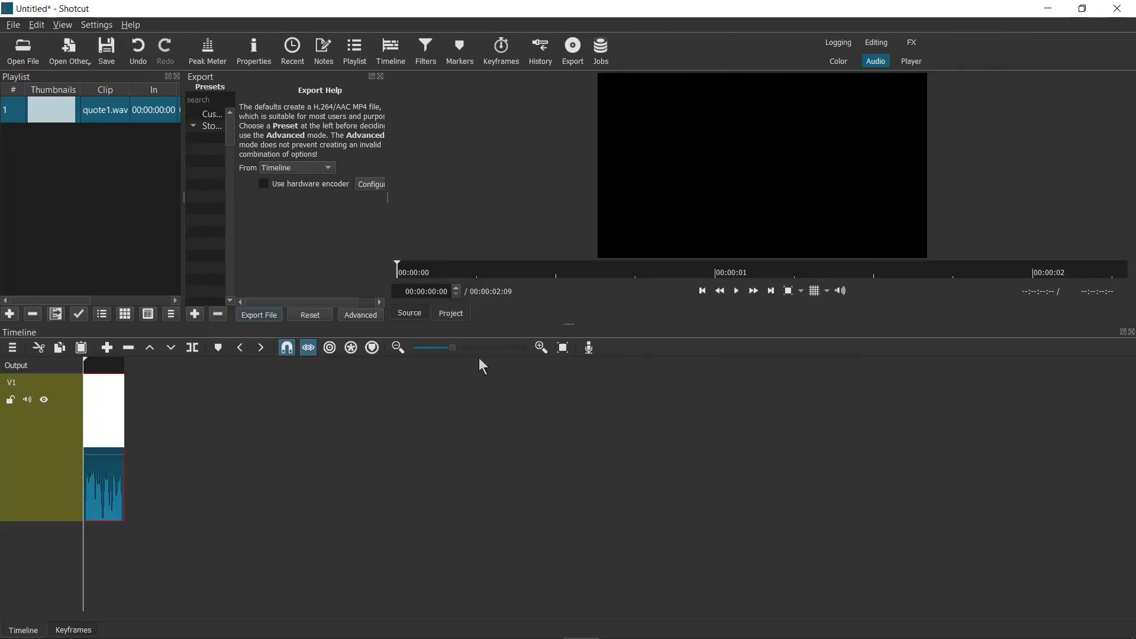
# Step: Add a second video track to the timeline, above the one holding quote1.wav
pyautogui.click(486, 349)
pyautogui.click(502, 347)
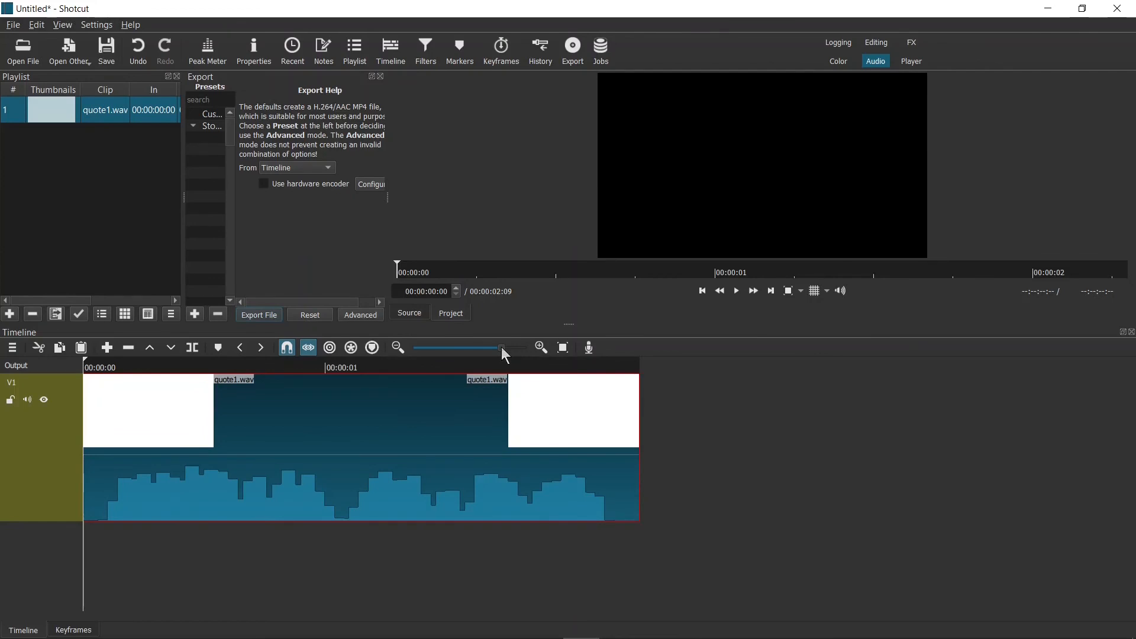
pyautogui.click(506, 349)
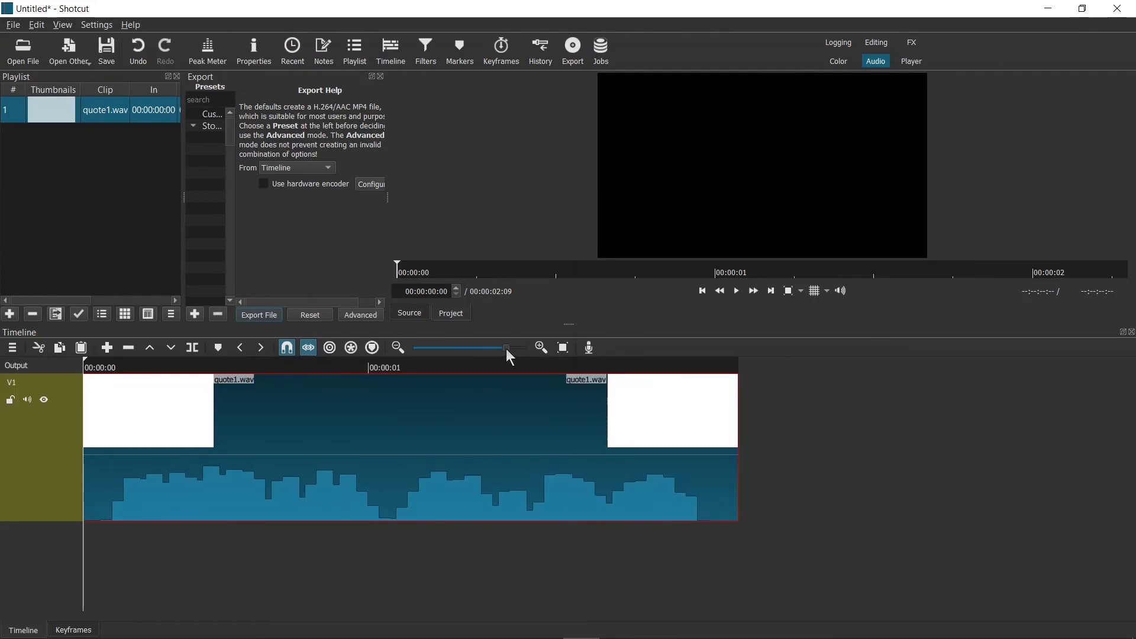
pyautogui.click(12, 348)
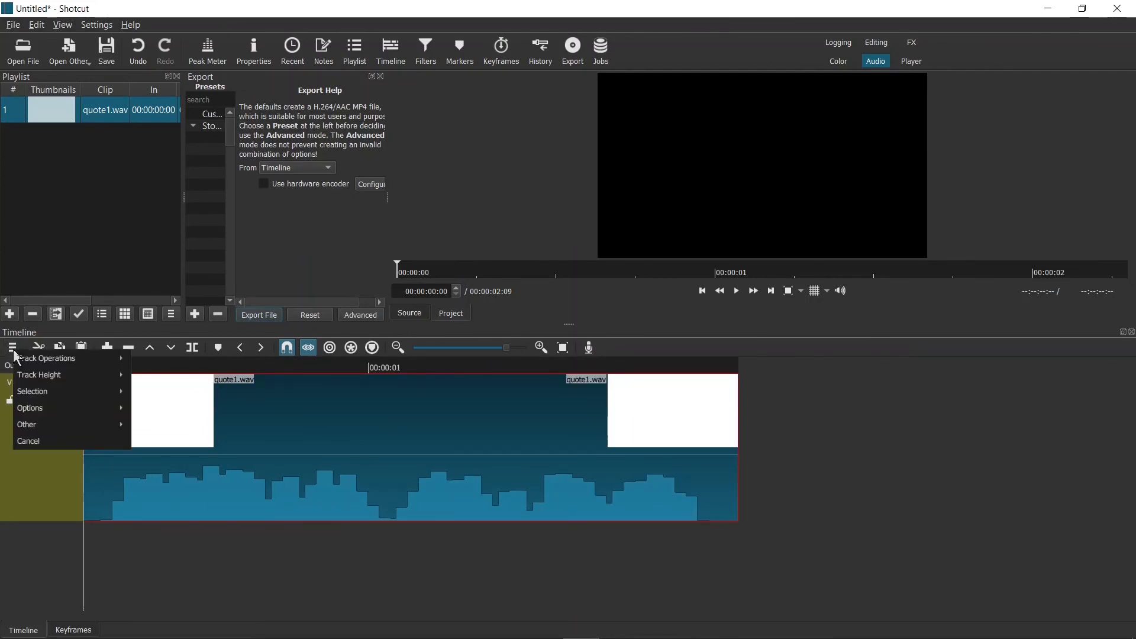
pyautogui.moveTo(25, 362)
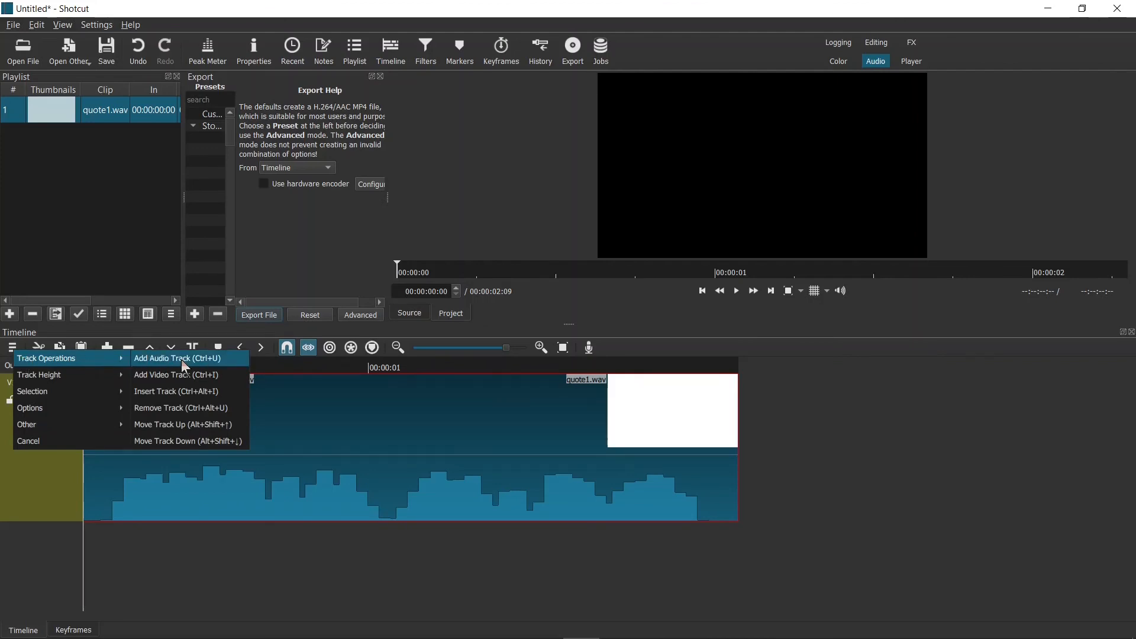
pyautogui.click(242, 382)
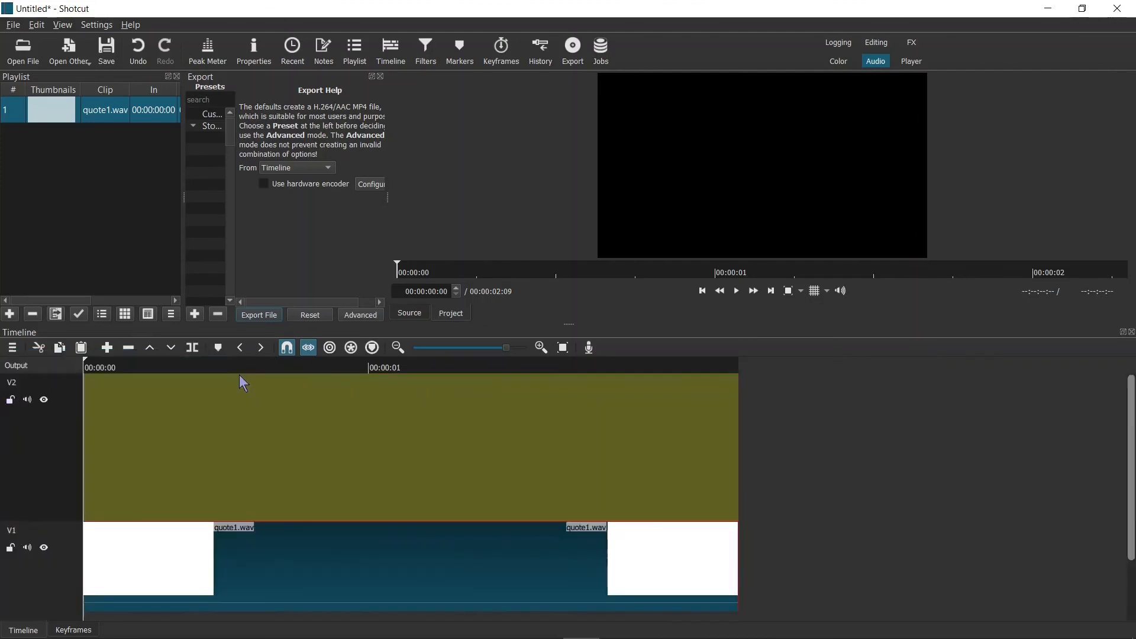
# Step: Add 0001.png from the talk image folder to the playlist and open it in the player
pyautogui.hotkey('alt', 'Tab')
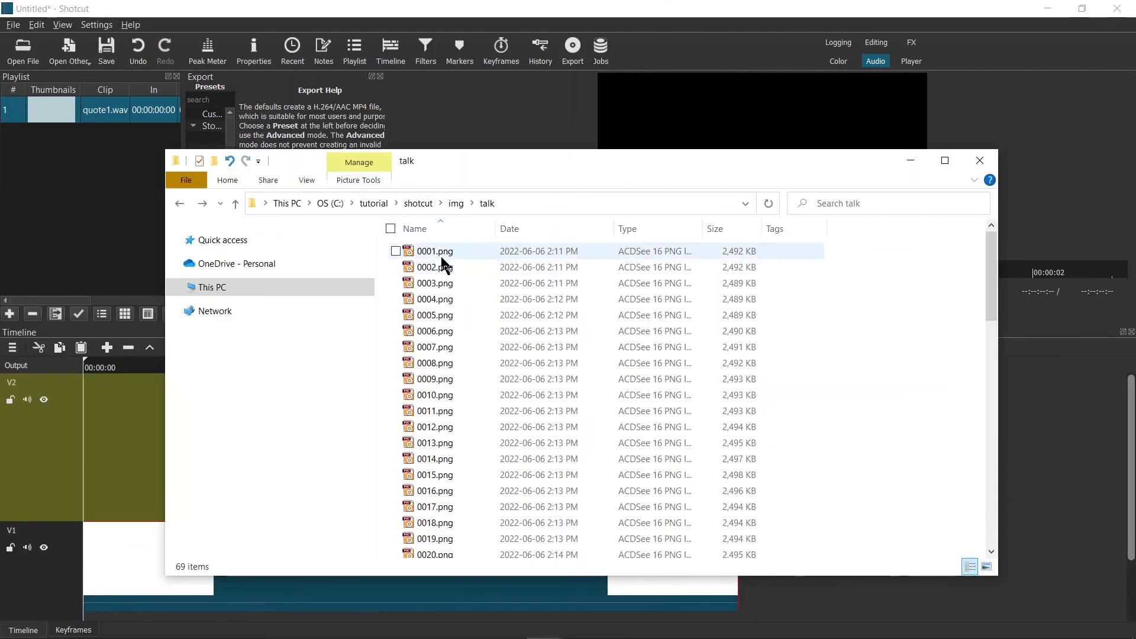
pyautogui.click(476, 253)
pyautogui.moveTo(476, 253); pyautogui.dragTo(77, 191)
pyautogui.click(105, 174)
pyautogui.moveTo(102, 140); pyautogui.dragTo(718, 171)
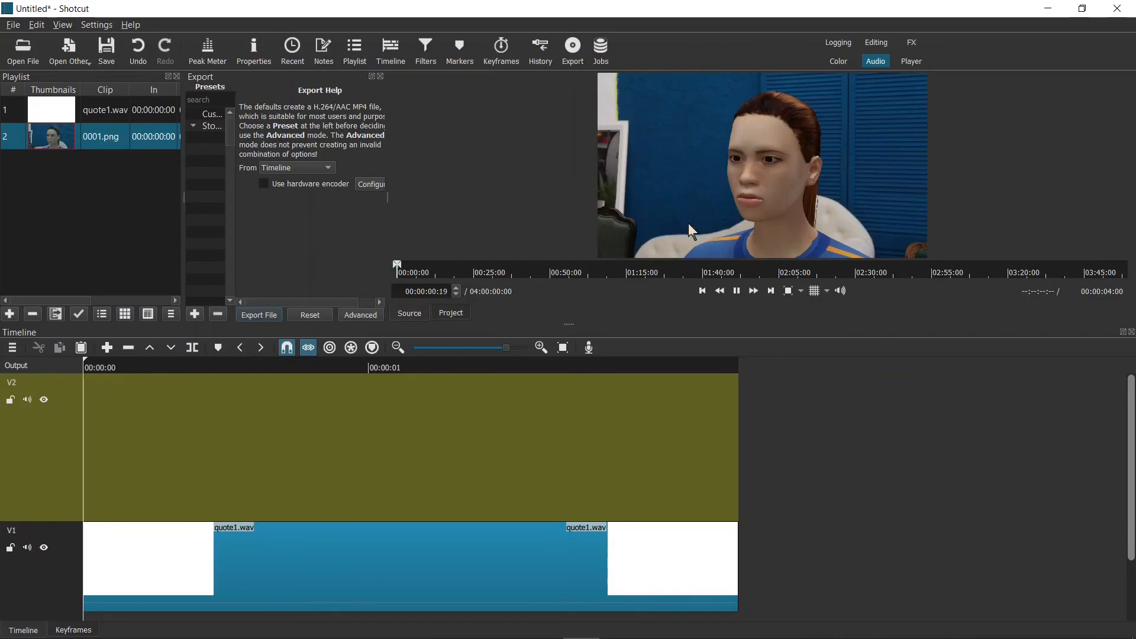
# Step: Make room for a larger preview by closing the export settings, and treat 0001.png as an image sequence in its properties
pyautogui.click(380, 76)
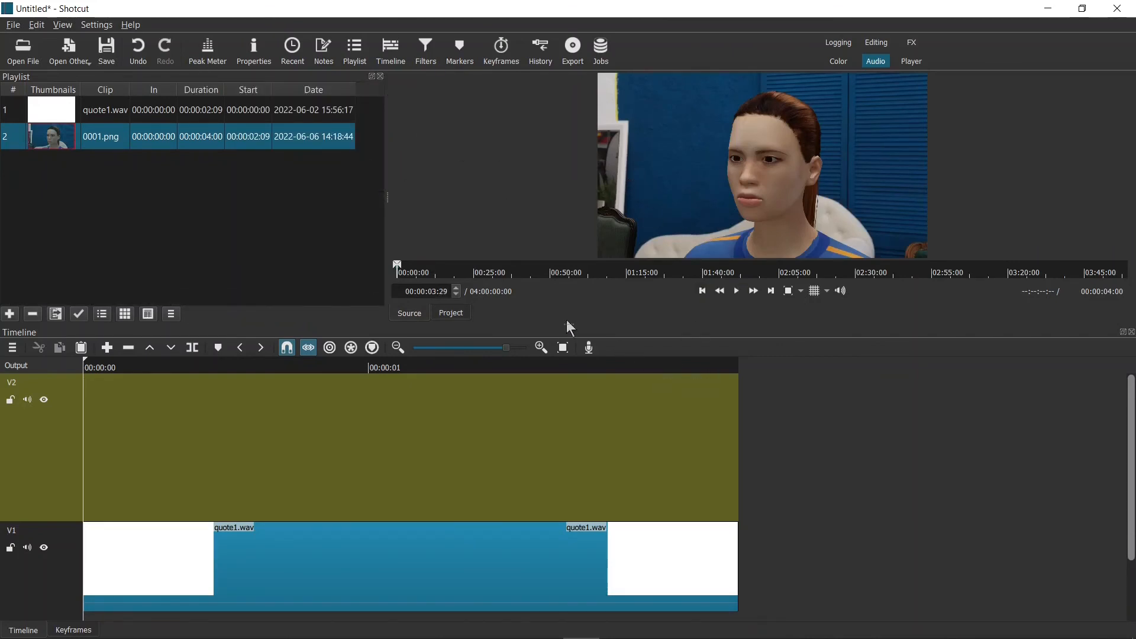
pyautogui.moveTo(567, 322); pyautogui.dragTo(554, 440)
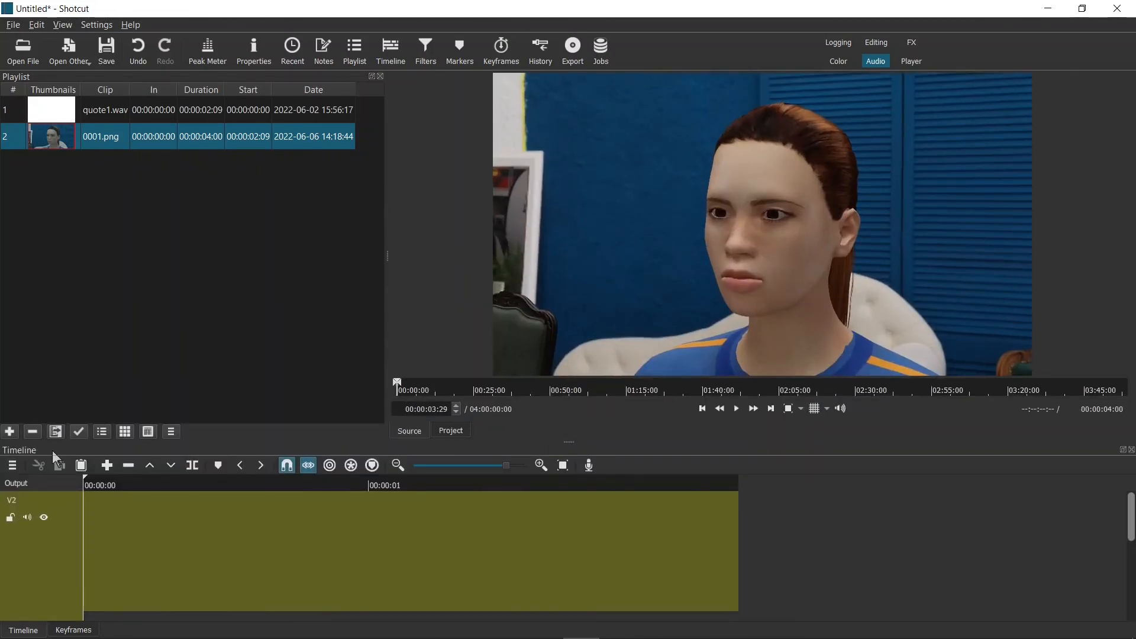
pyautogui.click(263, 53)
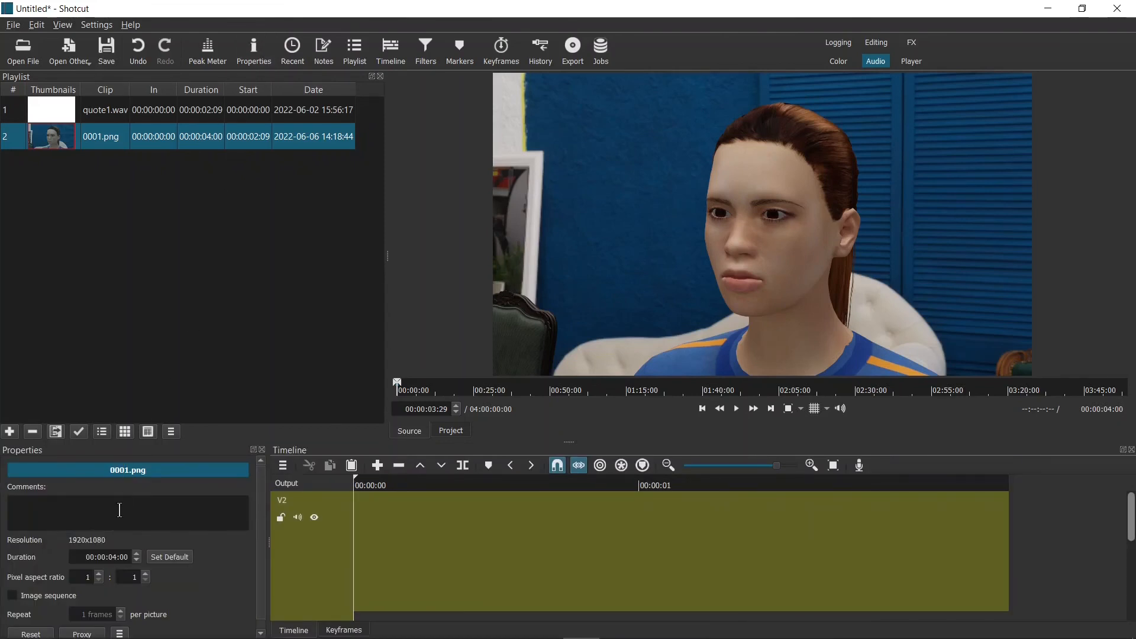
pyautogui.click(39, 597)
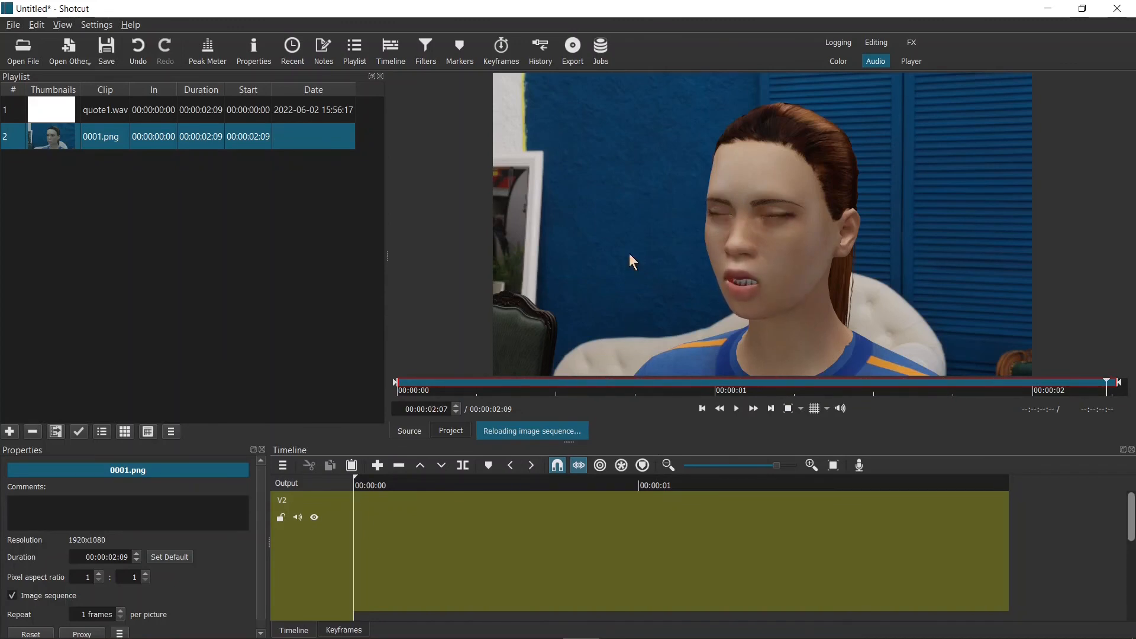
# Step: Place the 0001.png image sequence at the start of track V2, reduce the track heights and play it with the audio
pyautogui.moveTo(630, 253); pyautogui.dragTo(354, 510)
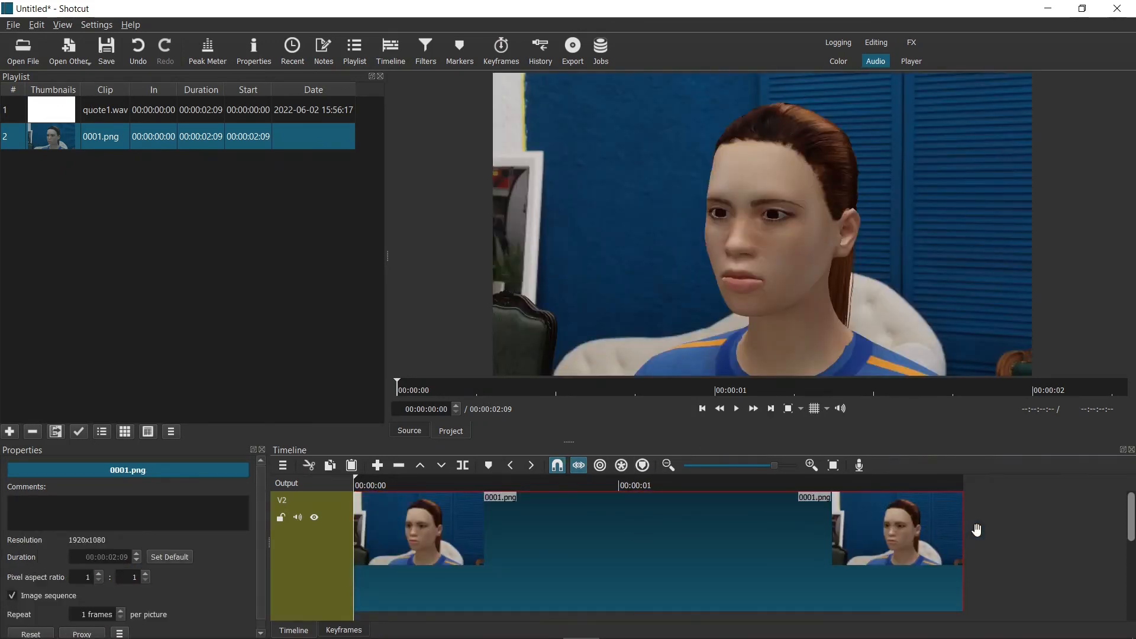
pyautogui.keyDown('shift'); pyautogui.scroll(-8, 977, 530); pyautogui.keyUp('shift')
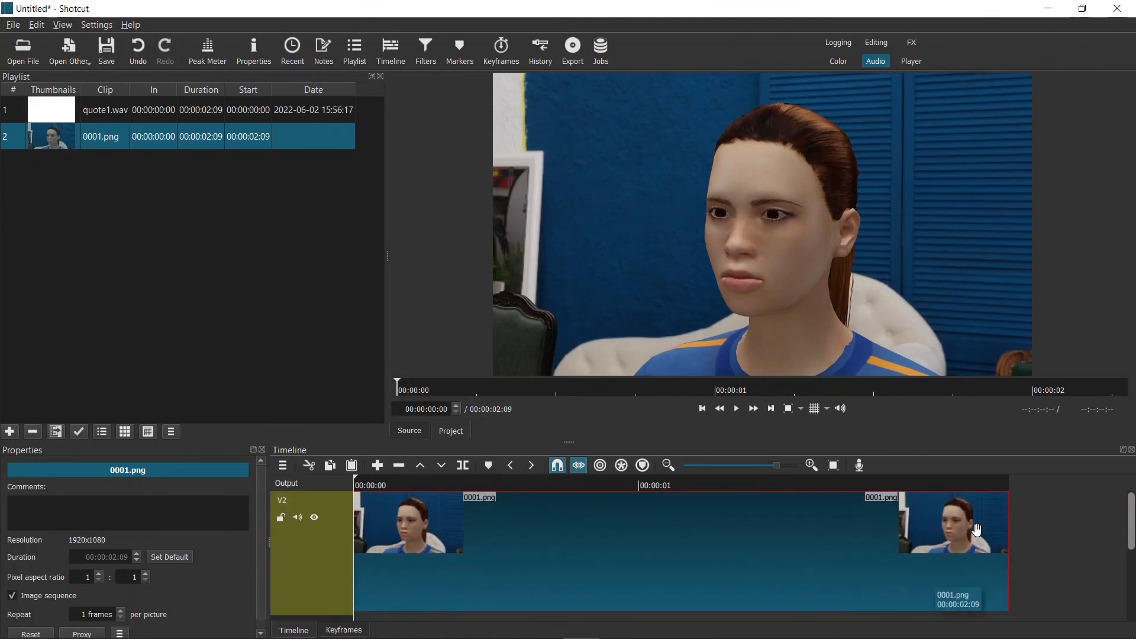
pyautogui.keyDown('shift'); pyautogui.scroll(-2, 977, 530); pyautogui.keyUp('shift')
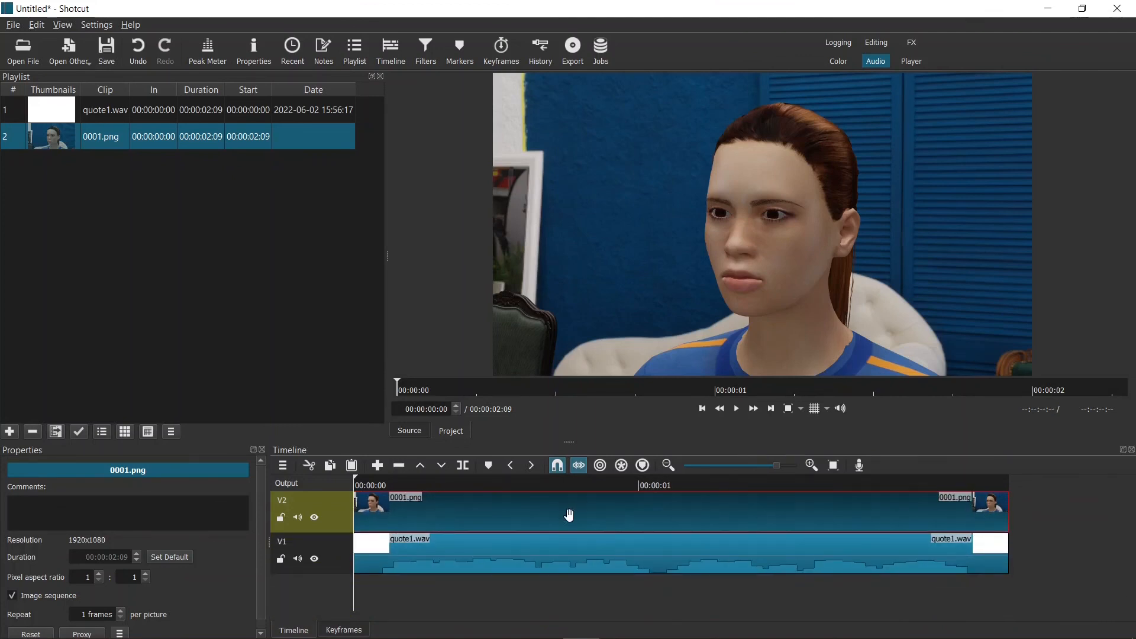
pyautogui.click(262, 450)
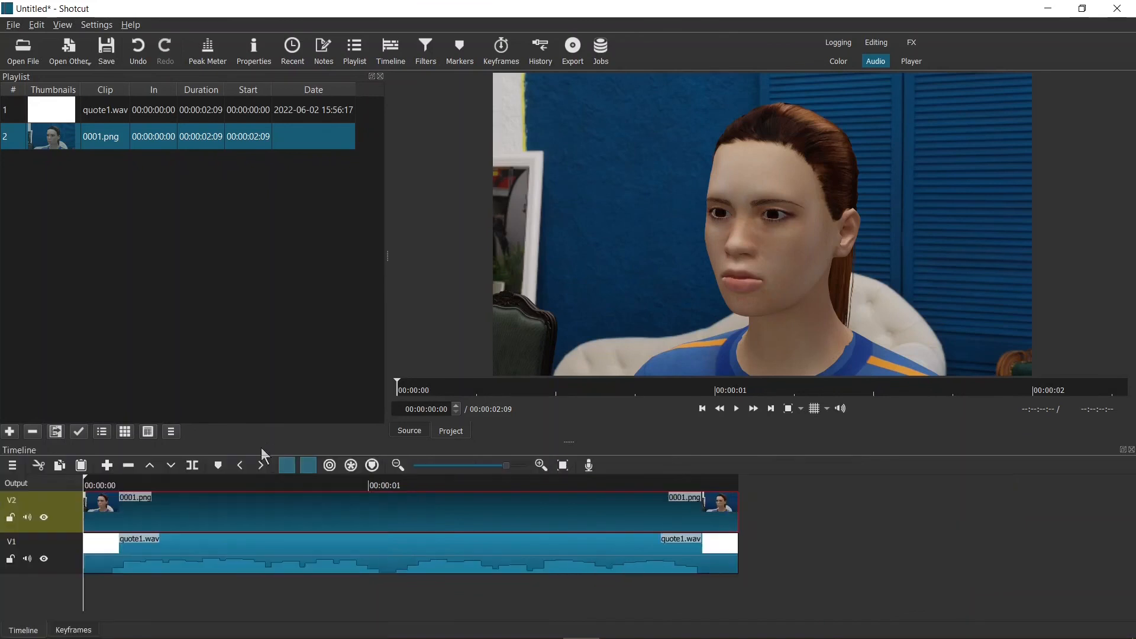
pyautogui.press('space')
# Step: Set the project's video mode to HD 1080p 30 fps and play the timeline from the start
pyautogui.click(97, 25)
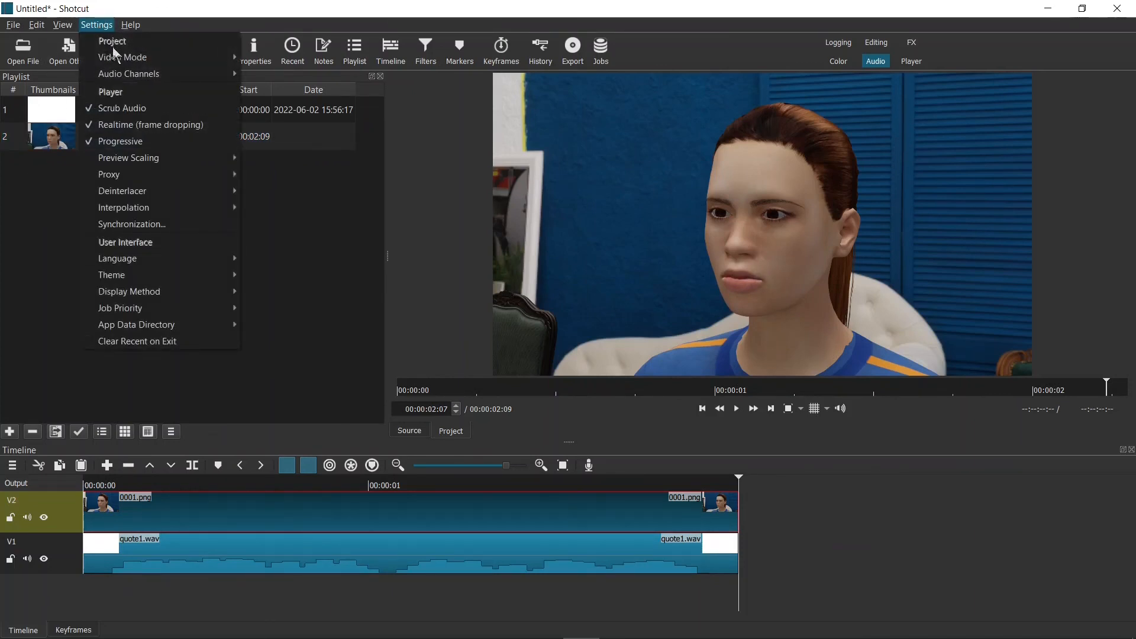
pyautogui.moveTo(119, 57)
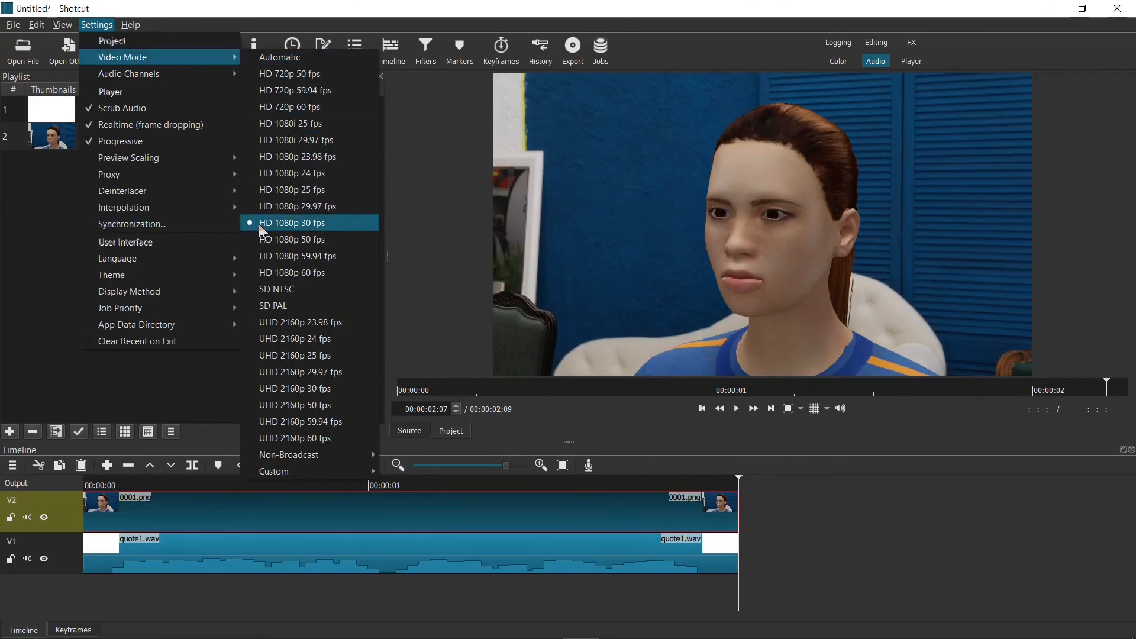
pyautogui.click(350, 225)
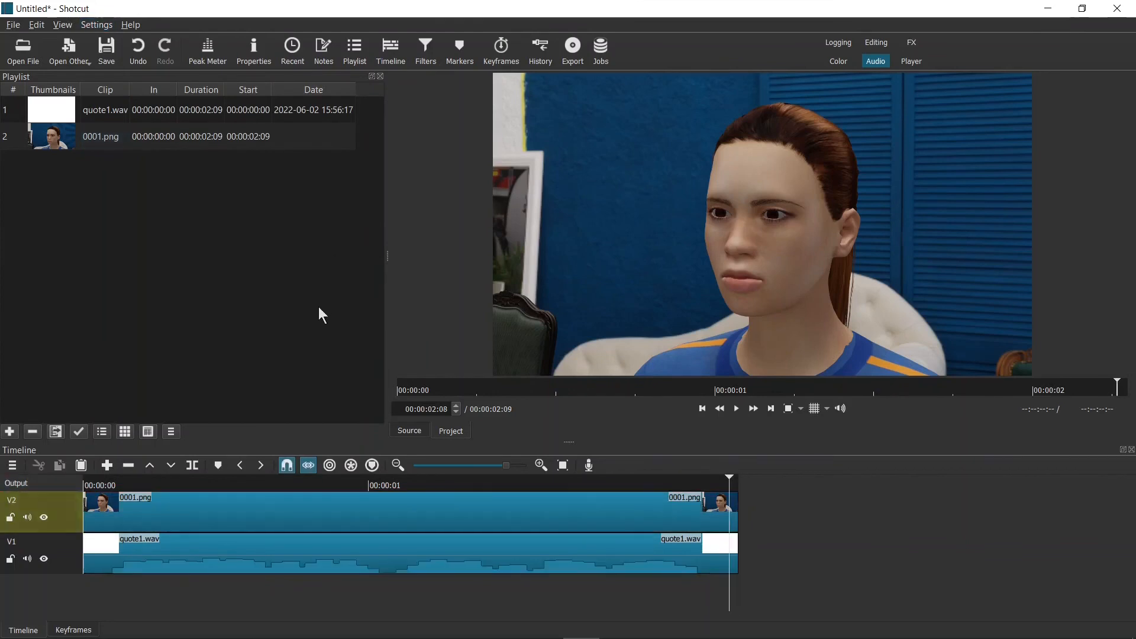
pyautogui.moveTo(361, 486); pyautogui.dragTo(64, 494)
pyautogui.press('space')
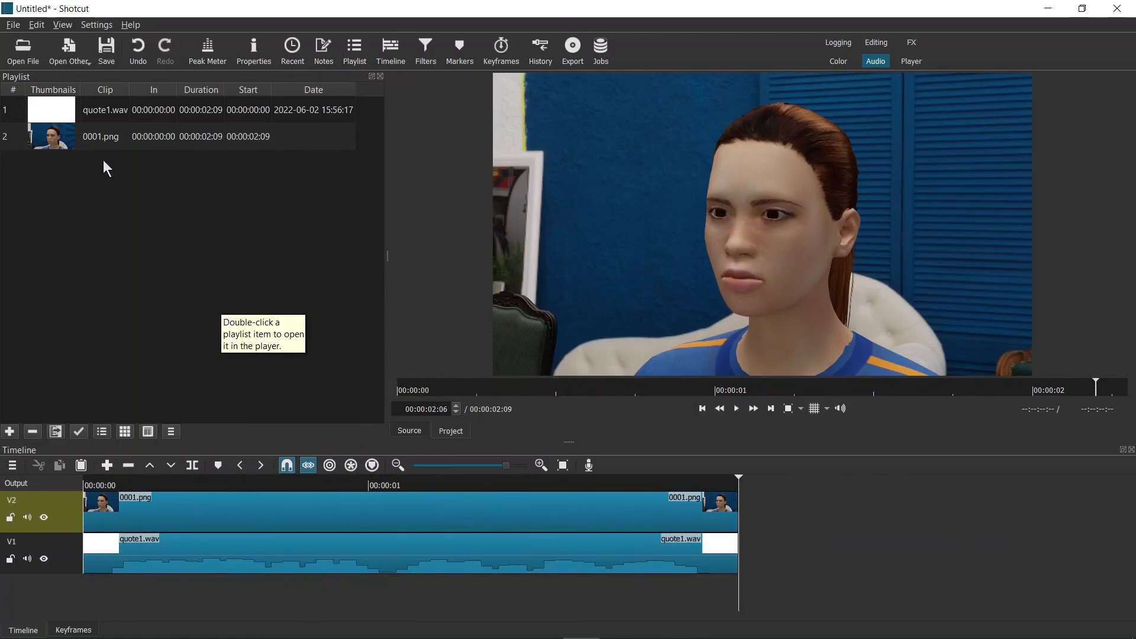
# Step: Open the video export settings, widen their area and choose the stock YouTube preset
pyautogui.click(13, 25)
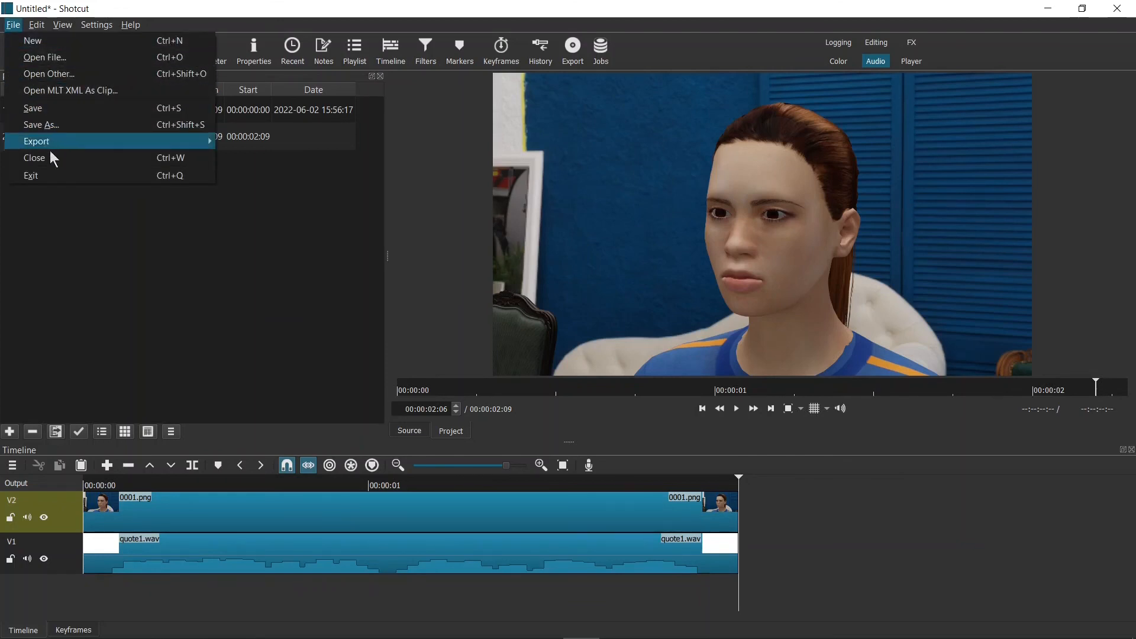
pyautogui.moveTo(55, 146)
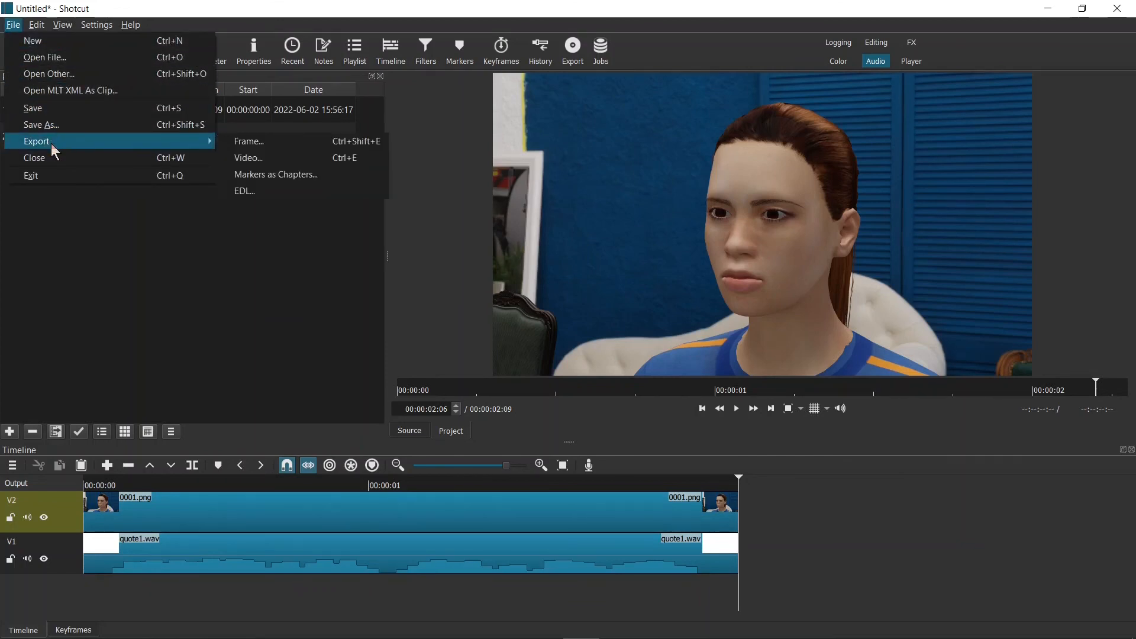
pyautogui.click(250, 154)
pyautogui.moveTo(387, 255); pyautogui.dragTo(663, 276)
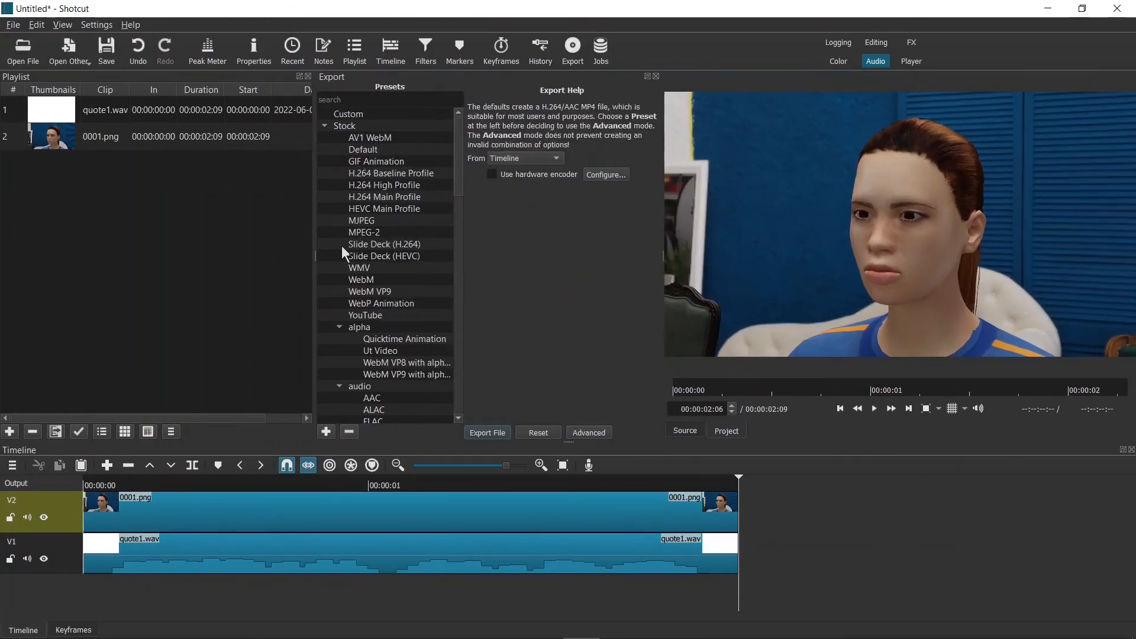
pyautogui.moveTo(314, 255); pyautogui.dragTo(224, 254)
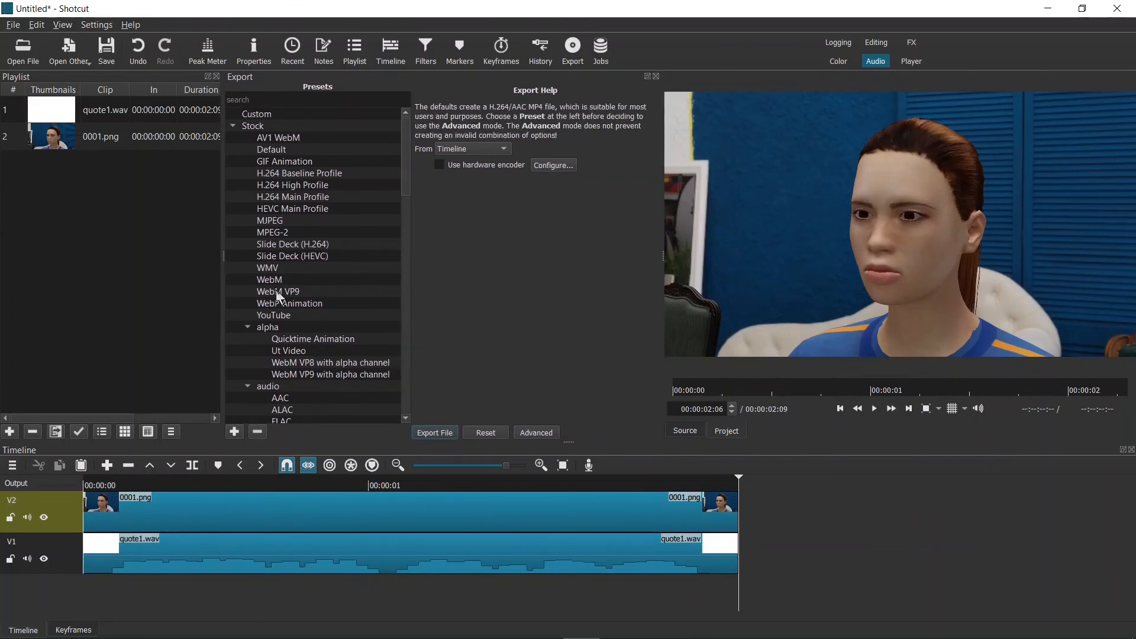
pyautogui.click(276, 319)
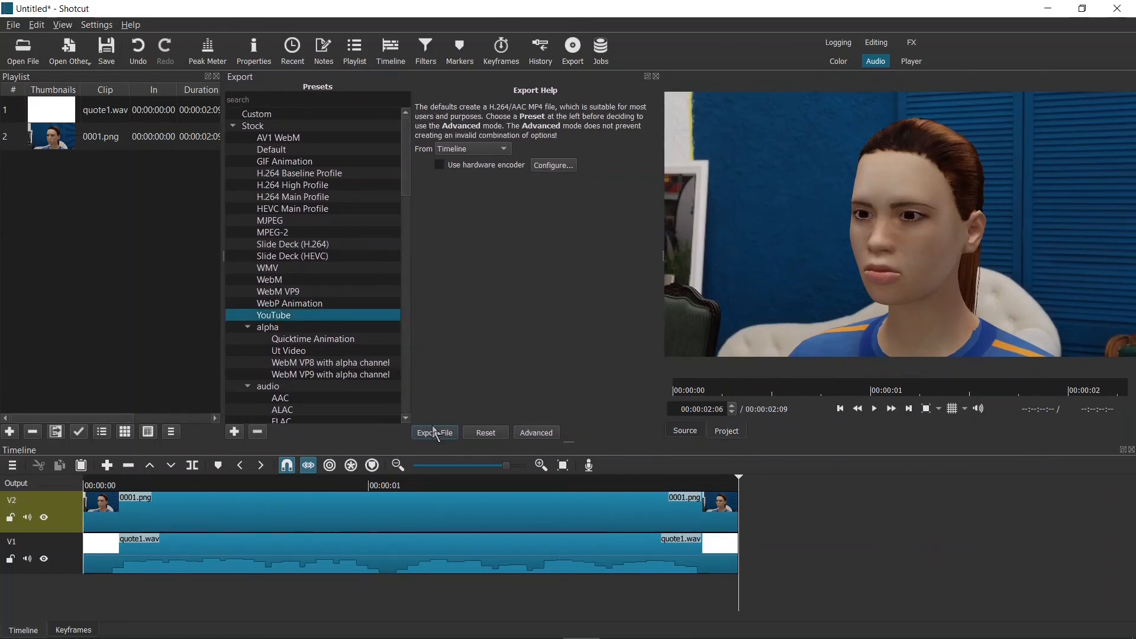
# Step: Examine the YouTube preset's advanced video and codec settings, and return to the simple export view
pyautogui.click(536, 433)
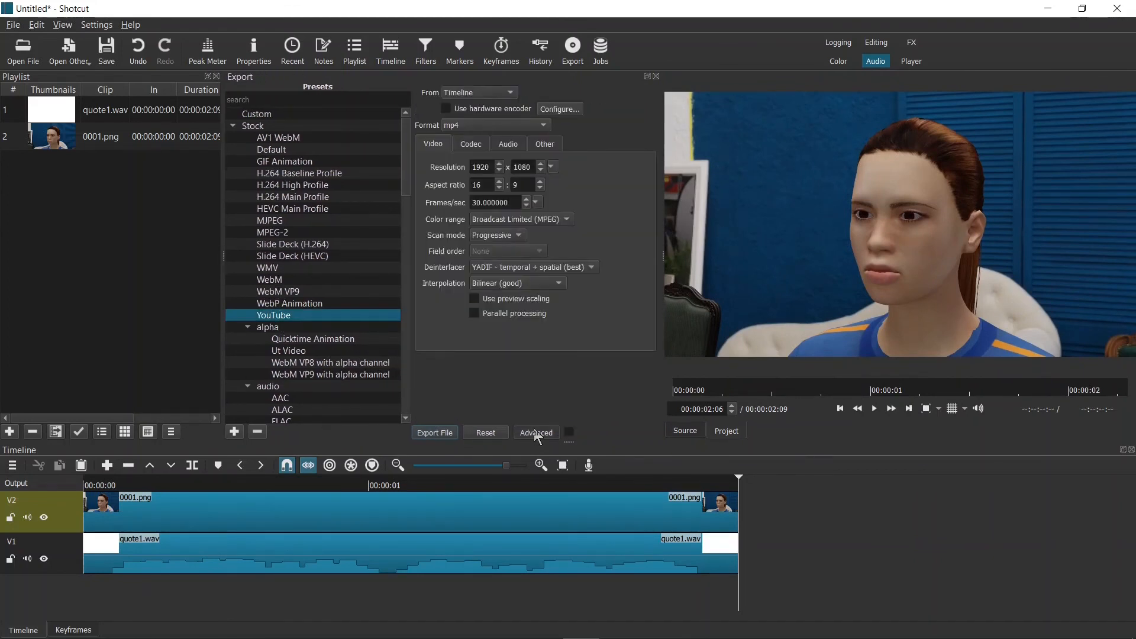
pyautogui.click(485, 148)
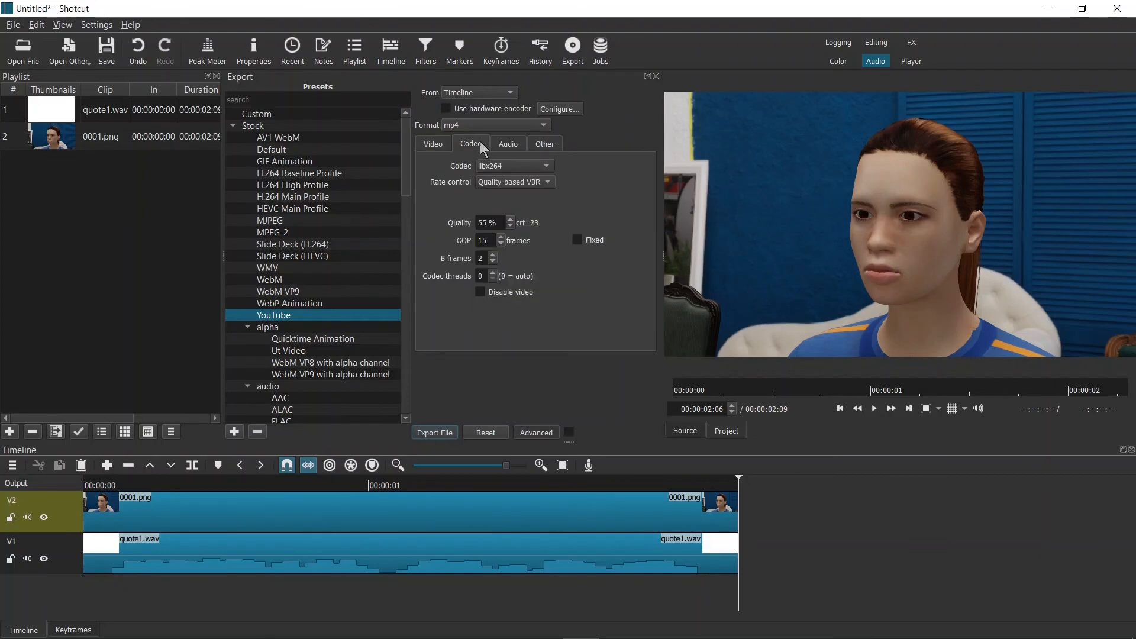
pyautogui.click(440, 145)
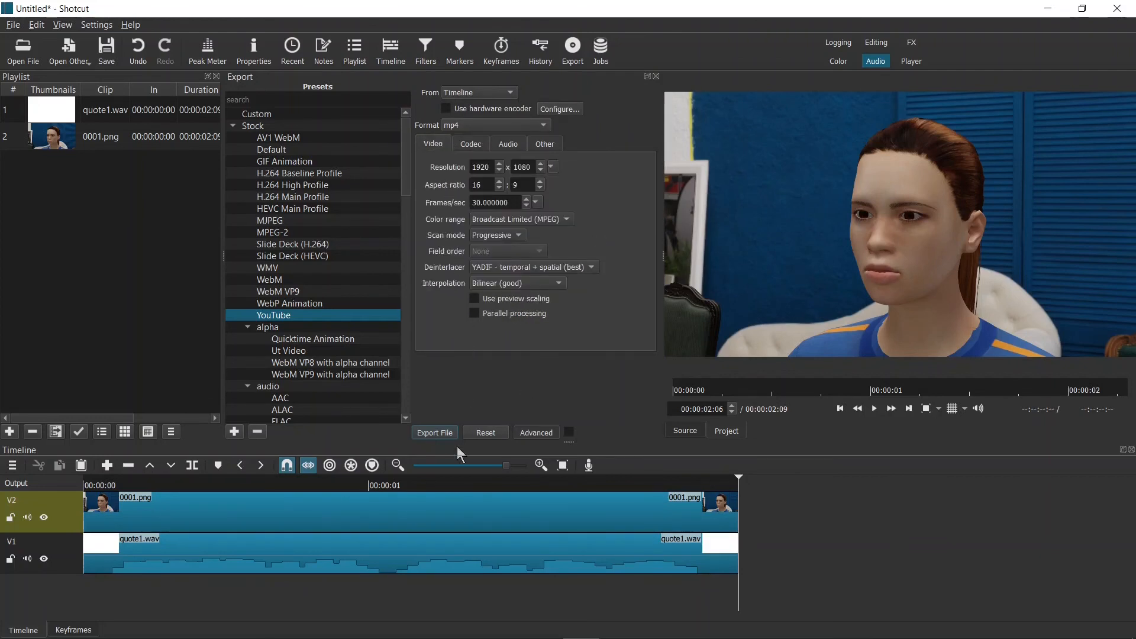
pyautogui.click(547, 434)
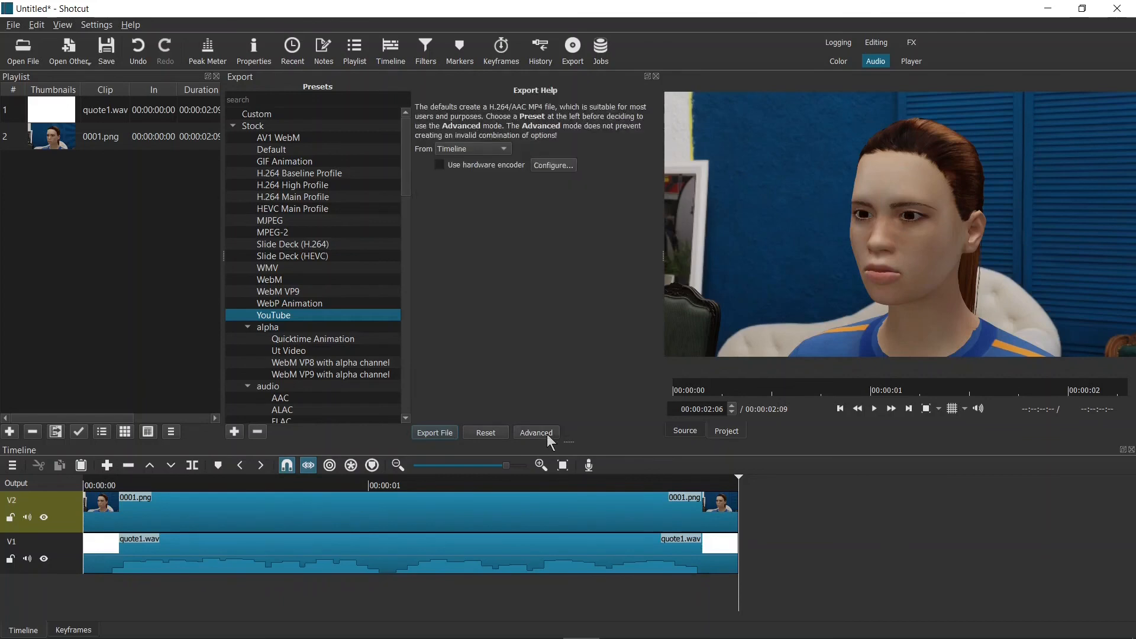
# Step: Export the timeline as test_talk.mp4 in the tutorial's shotcut folder and show the finished file in its folder
pyautogui.click(436, 432)
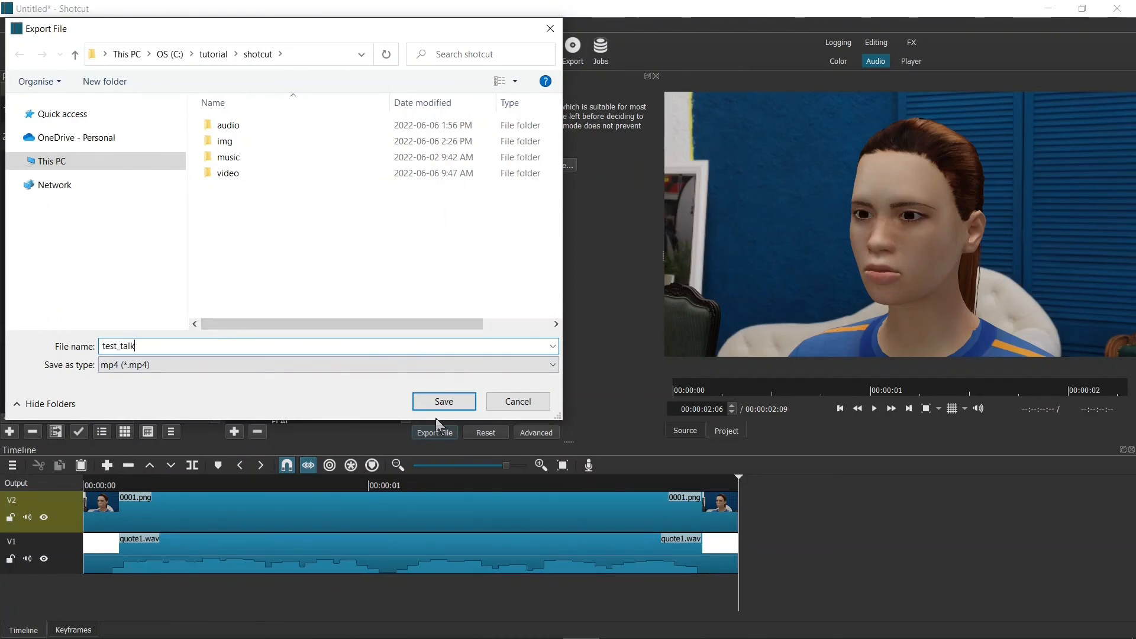
pyautogui.click(454, 403)
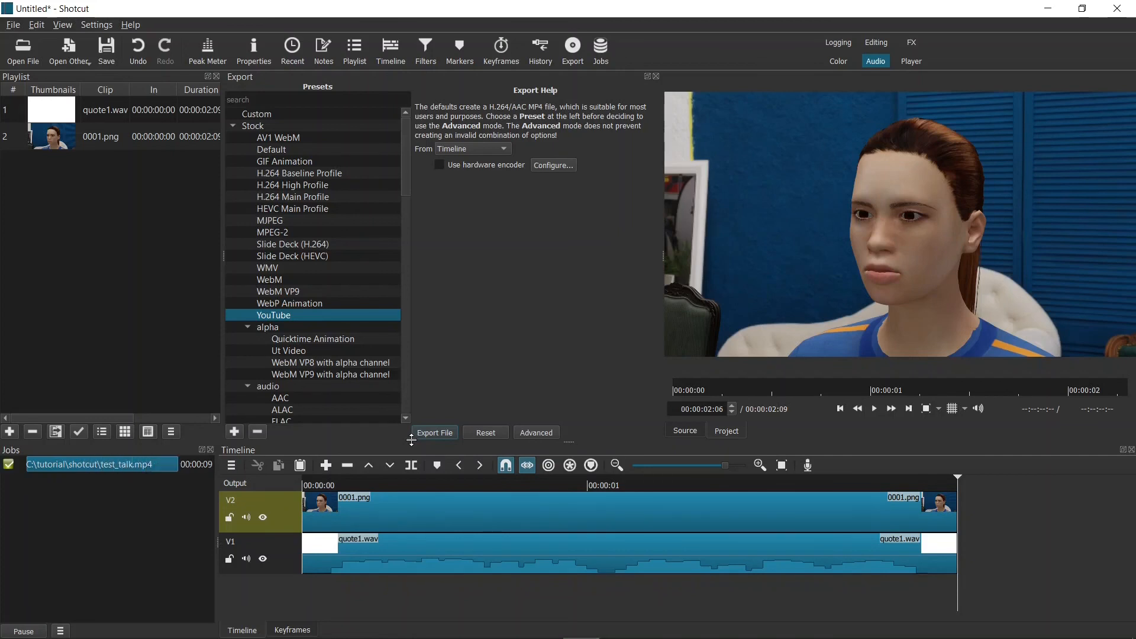
pyautogui.rightClick(45, 464)
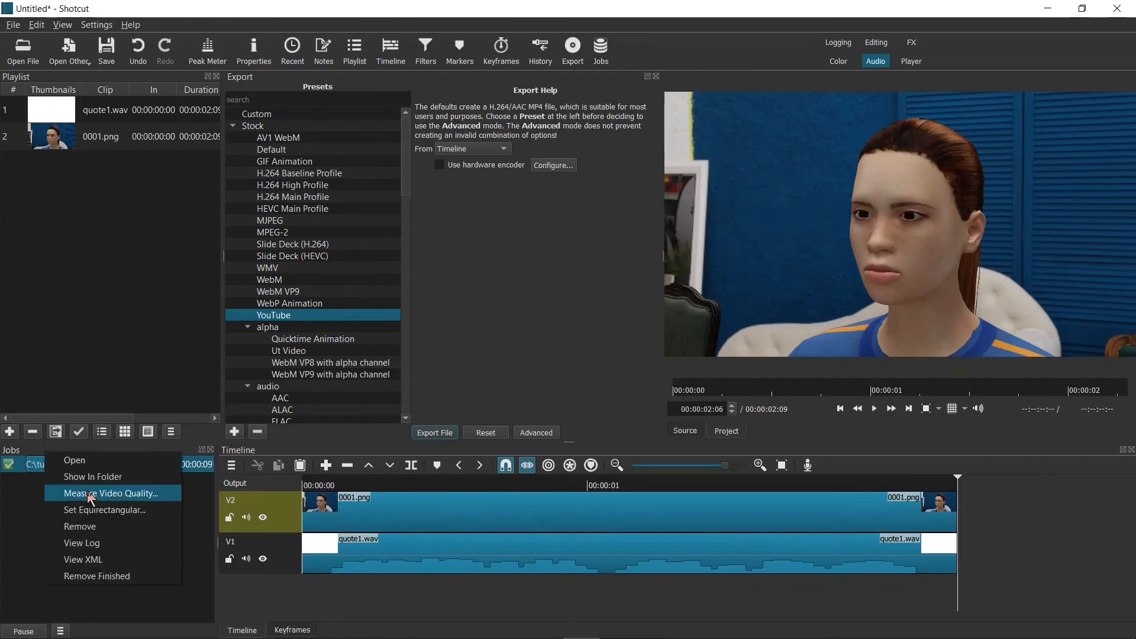
pyautogui.click(90, 477)
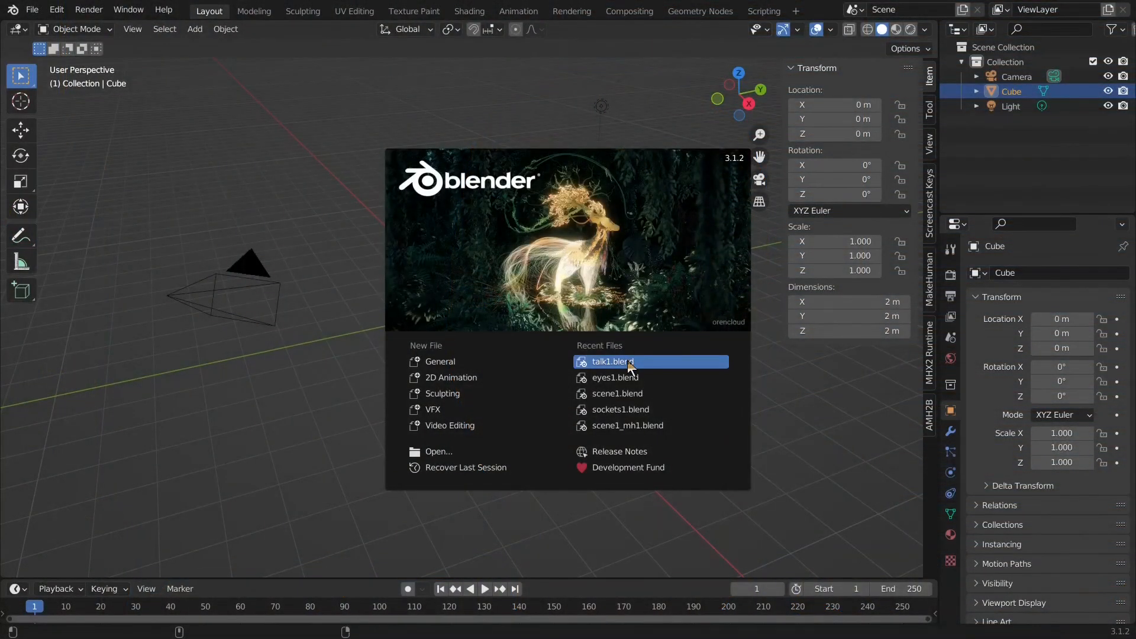
# Step: Switch to Blender, open the recent file talk1.blend and collapse the render Denoise settings
pyautogui.click(628, 360)
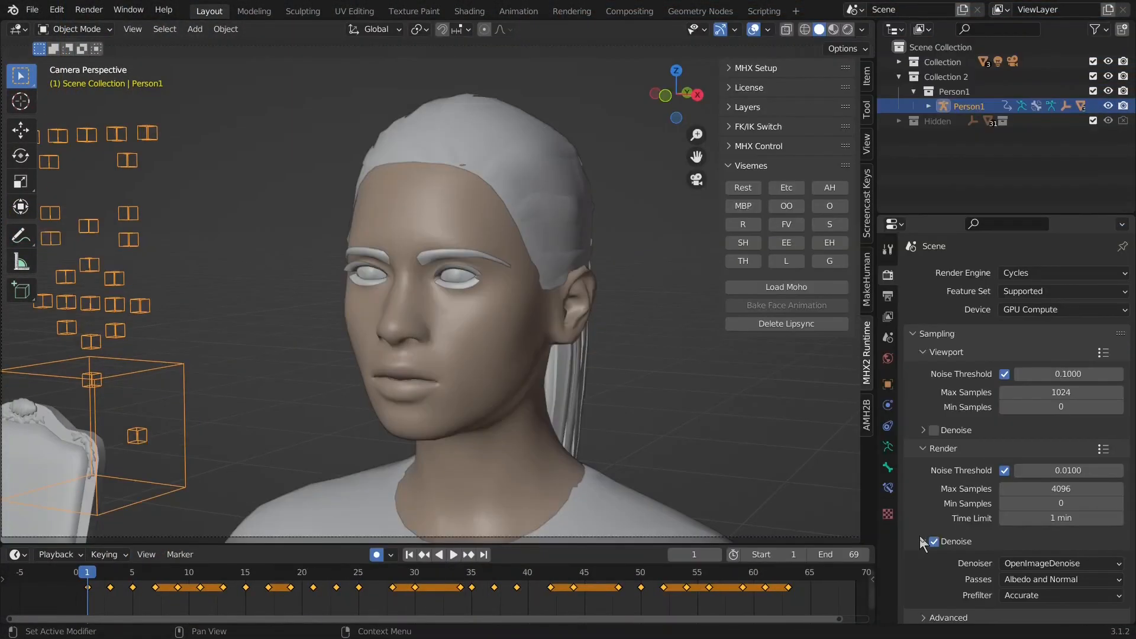
pyautogui.click(922, 541)
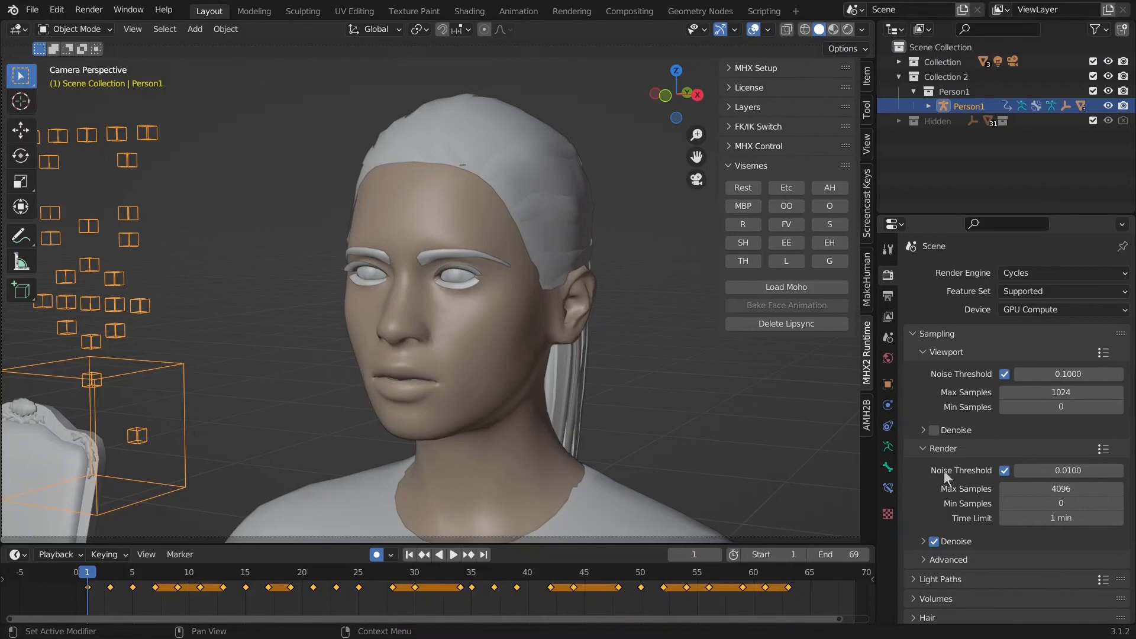